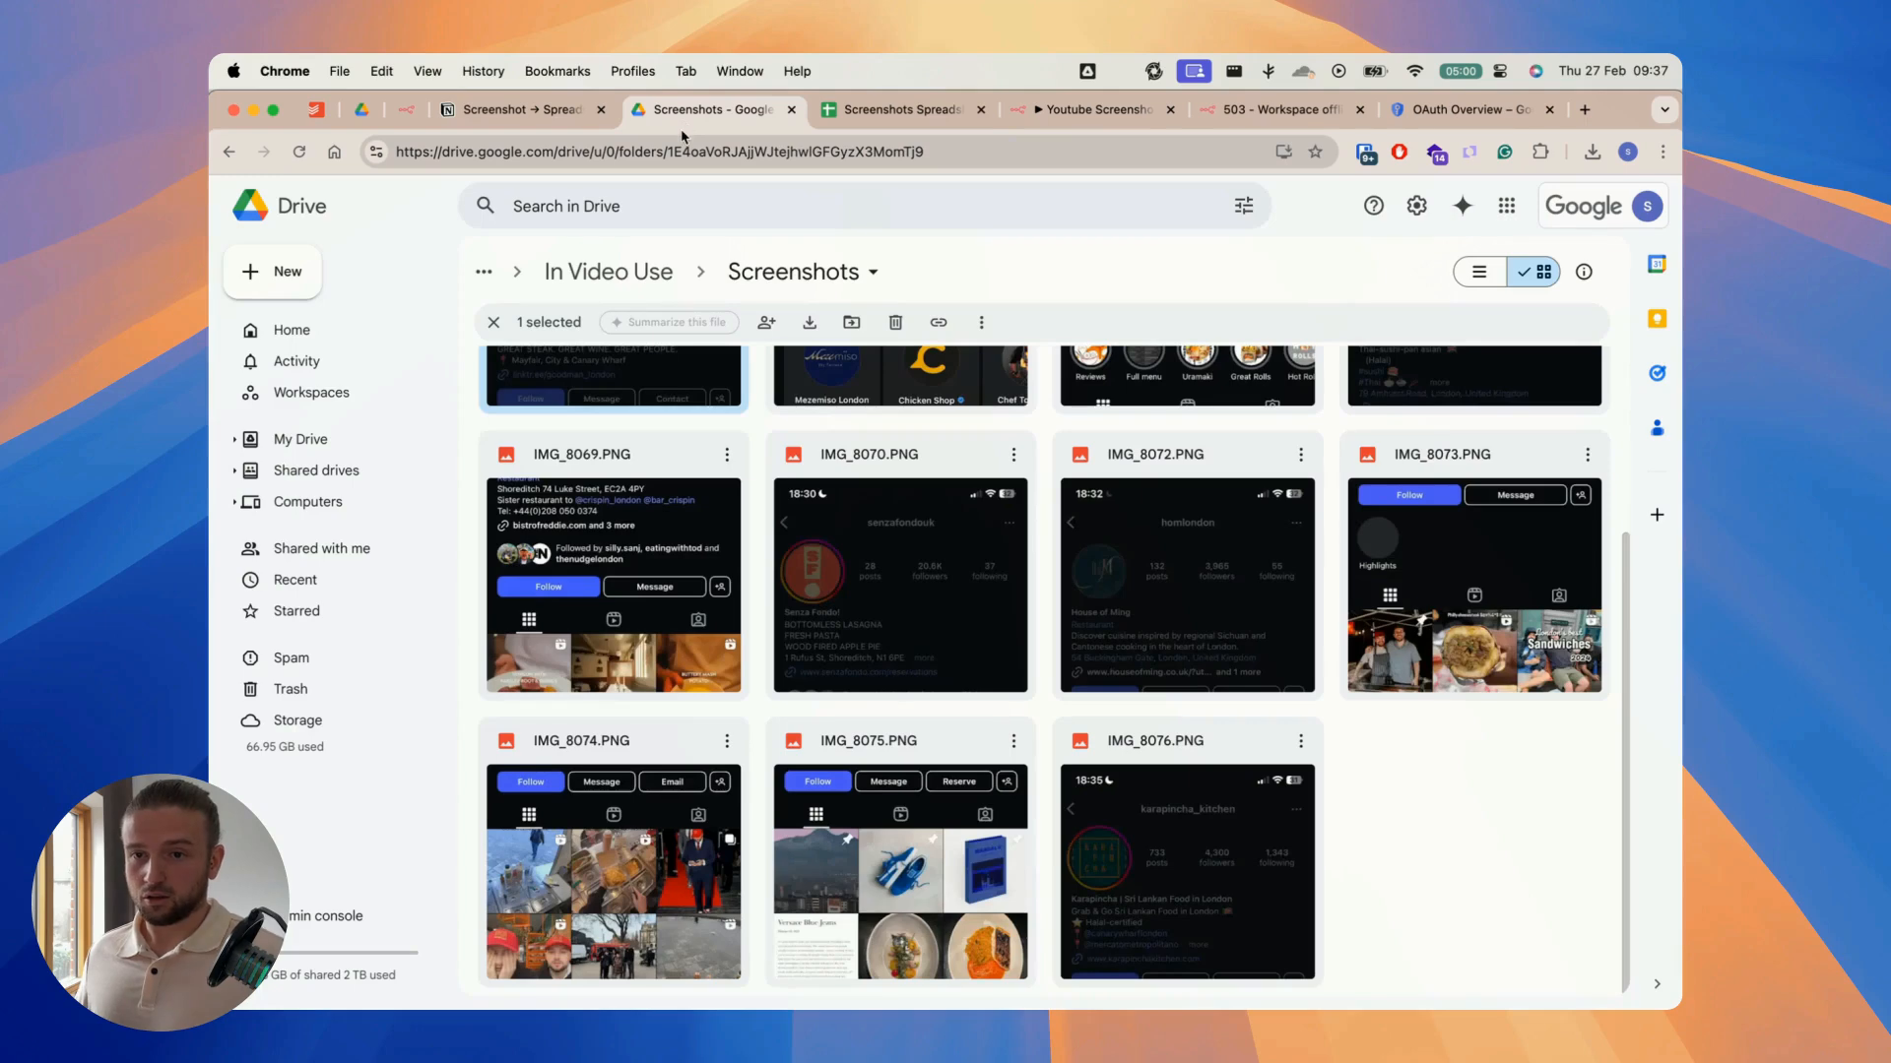
Step: Preview the Instagram profile screenshots in the Drive Screenshots folder, starting with IMG_8065.PNG, and look over the remaining files
scroll(765, 661, "up", 3)
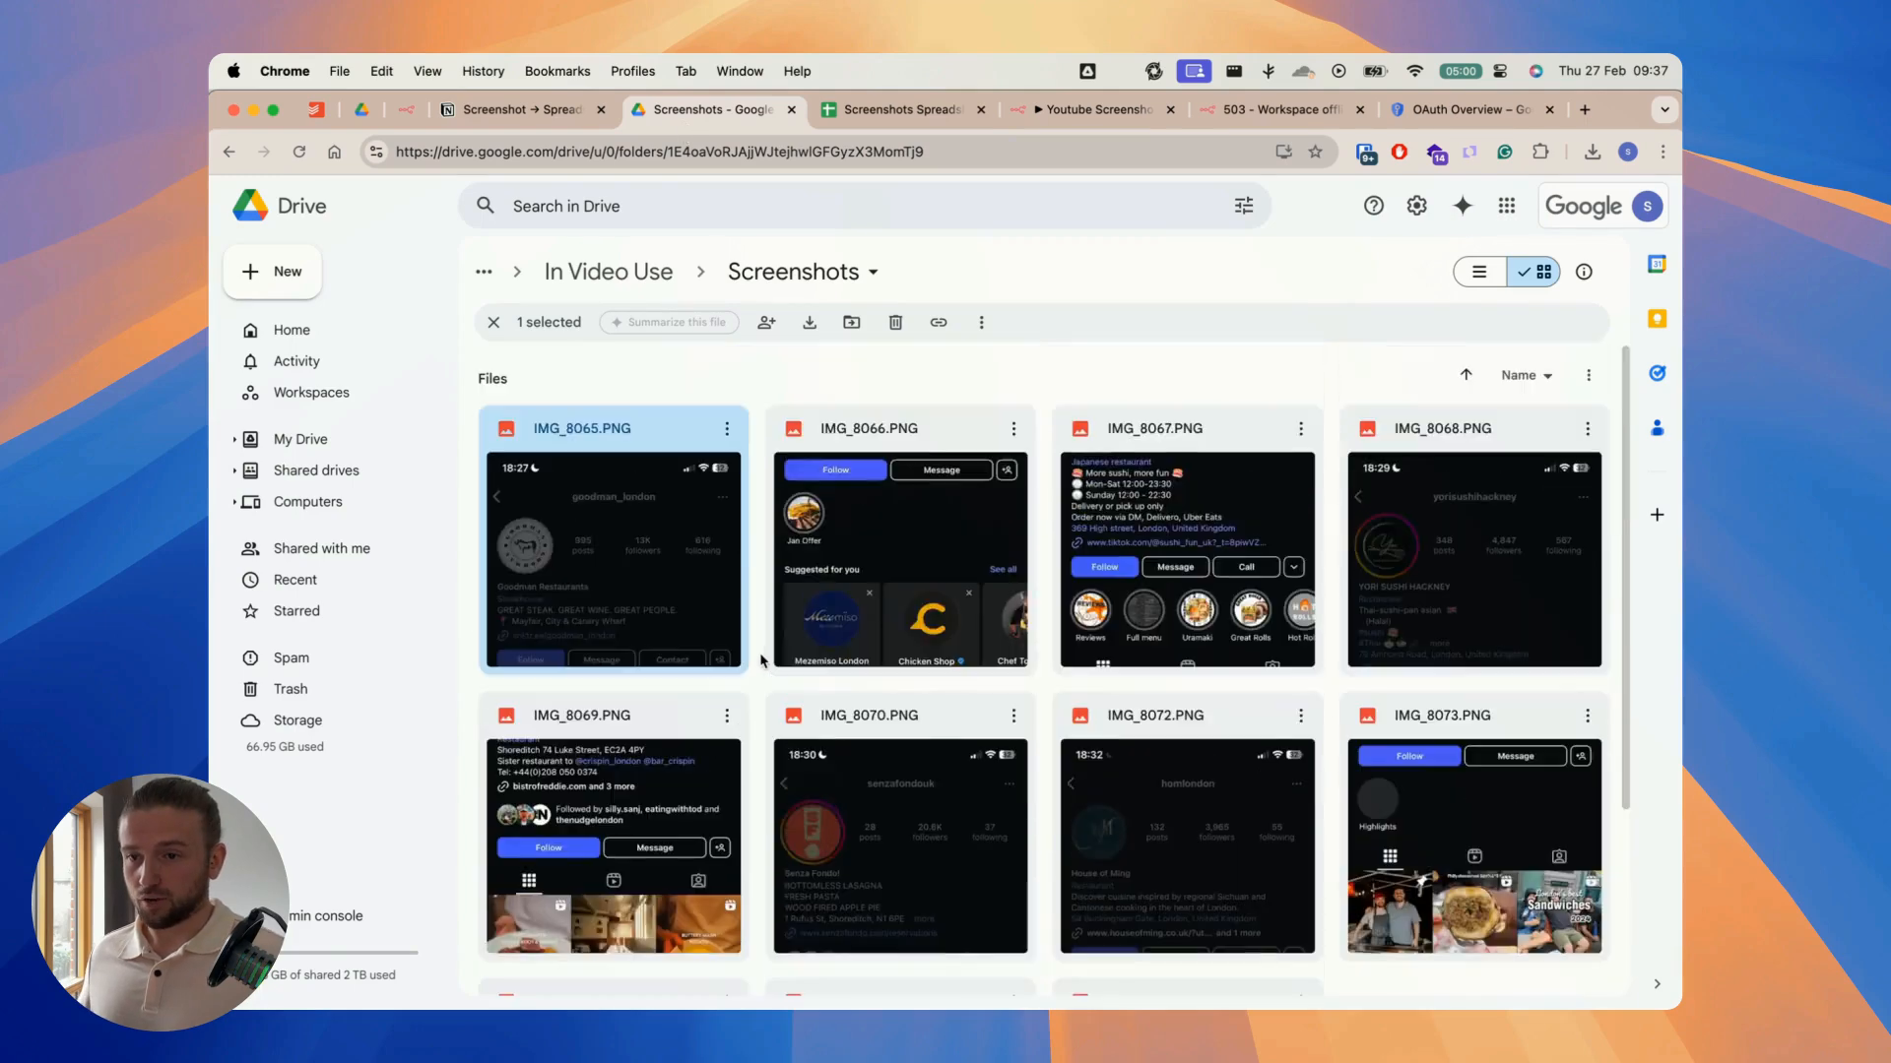
double_click(584, 511)
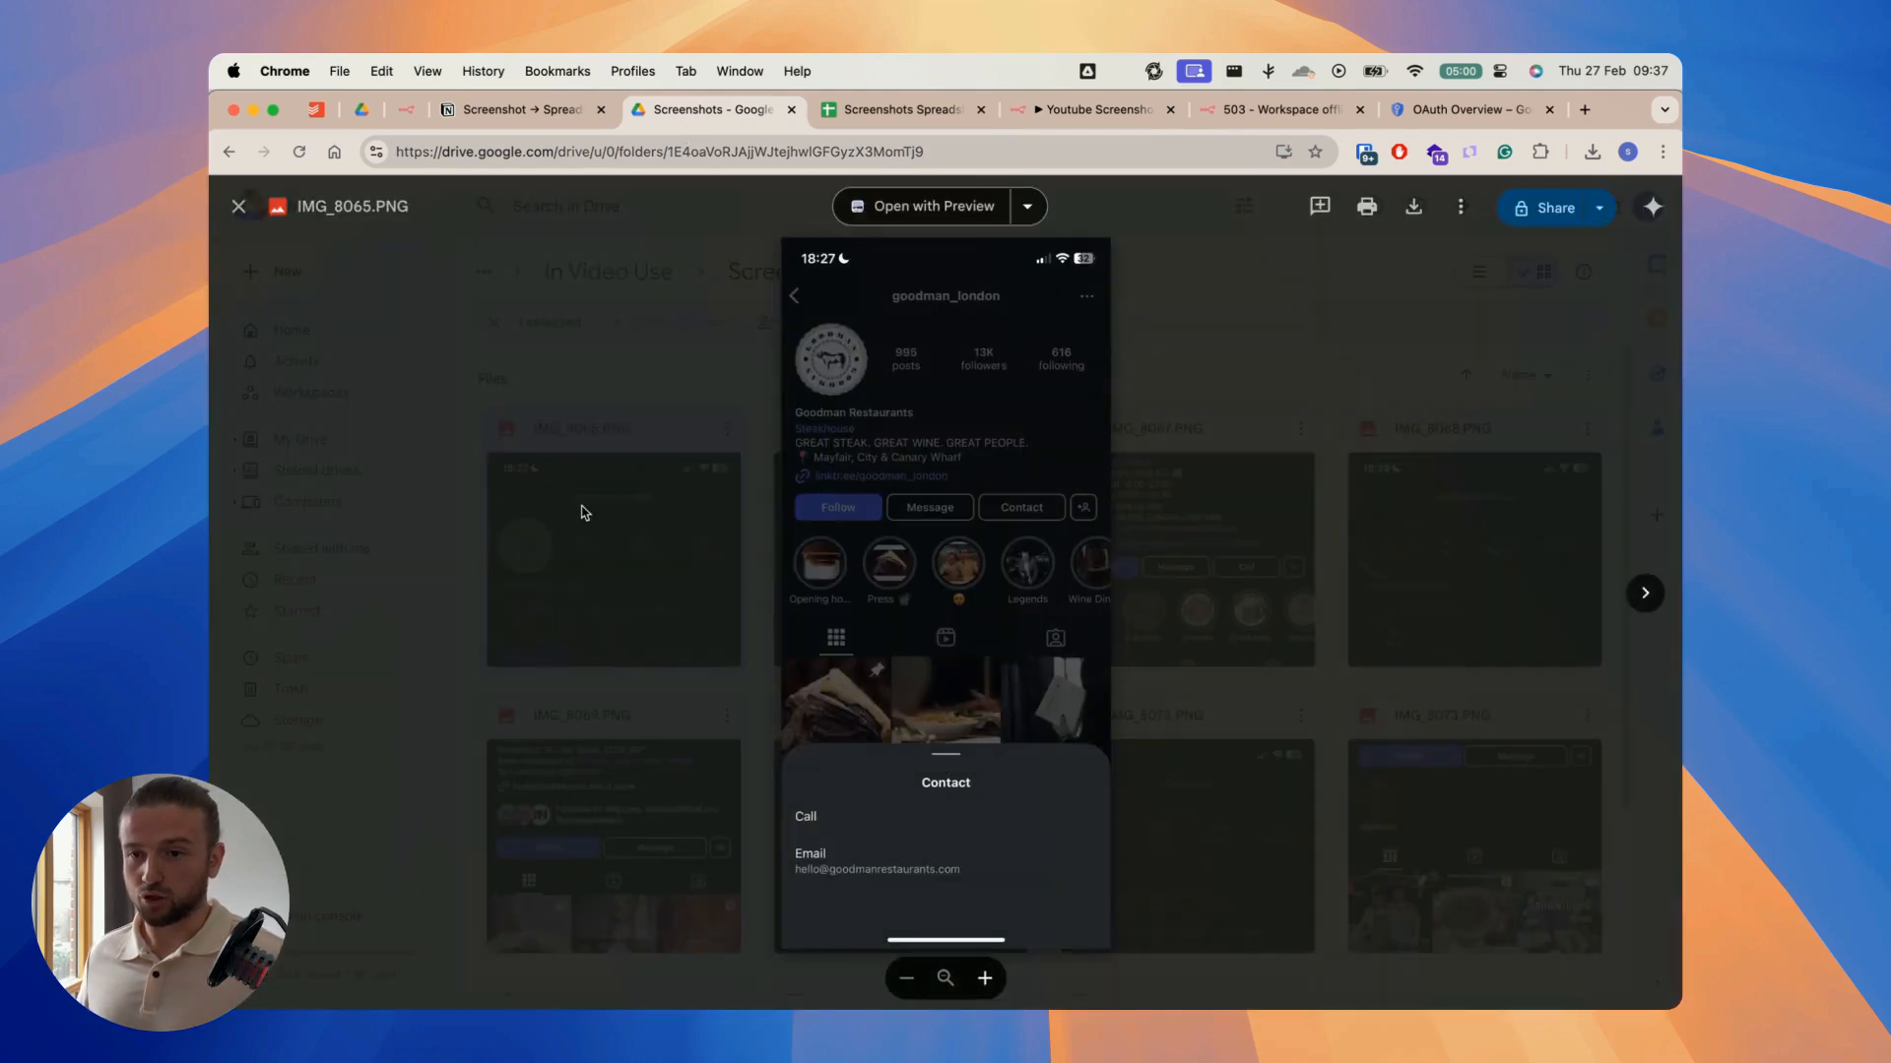
left_click(1656, 599)
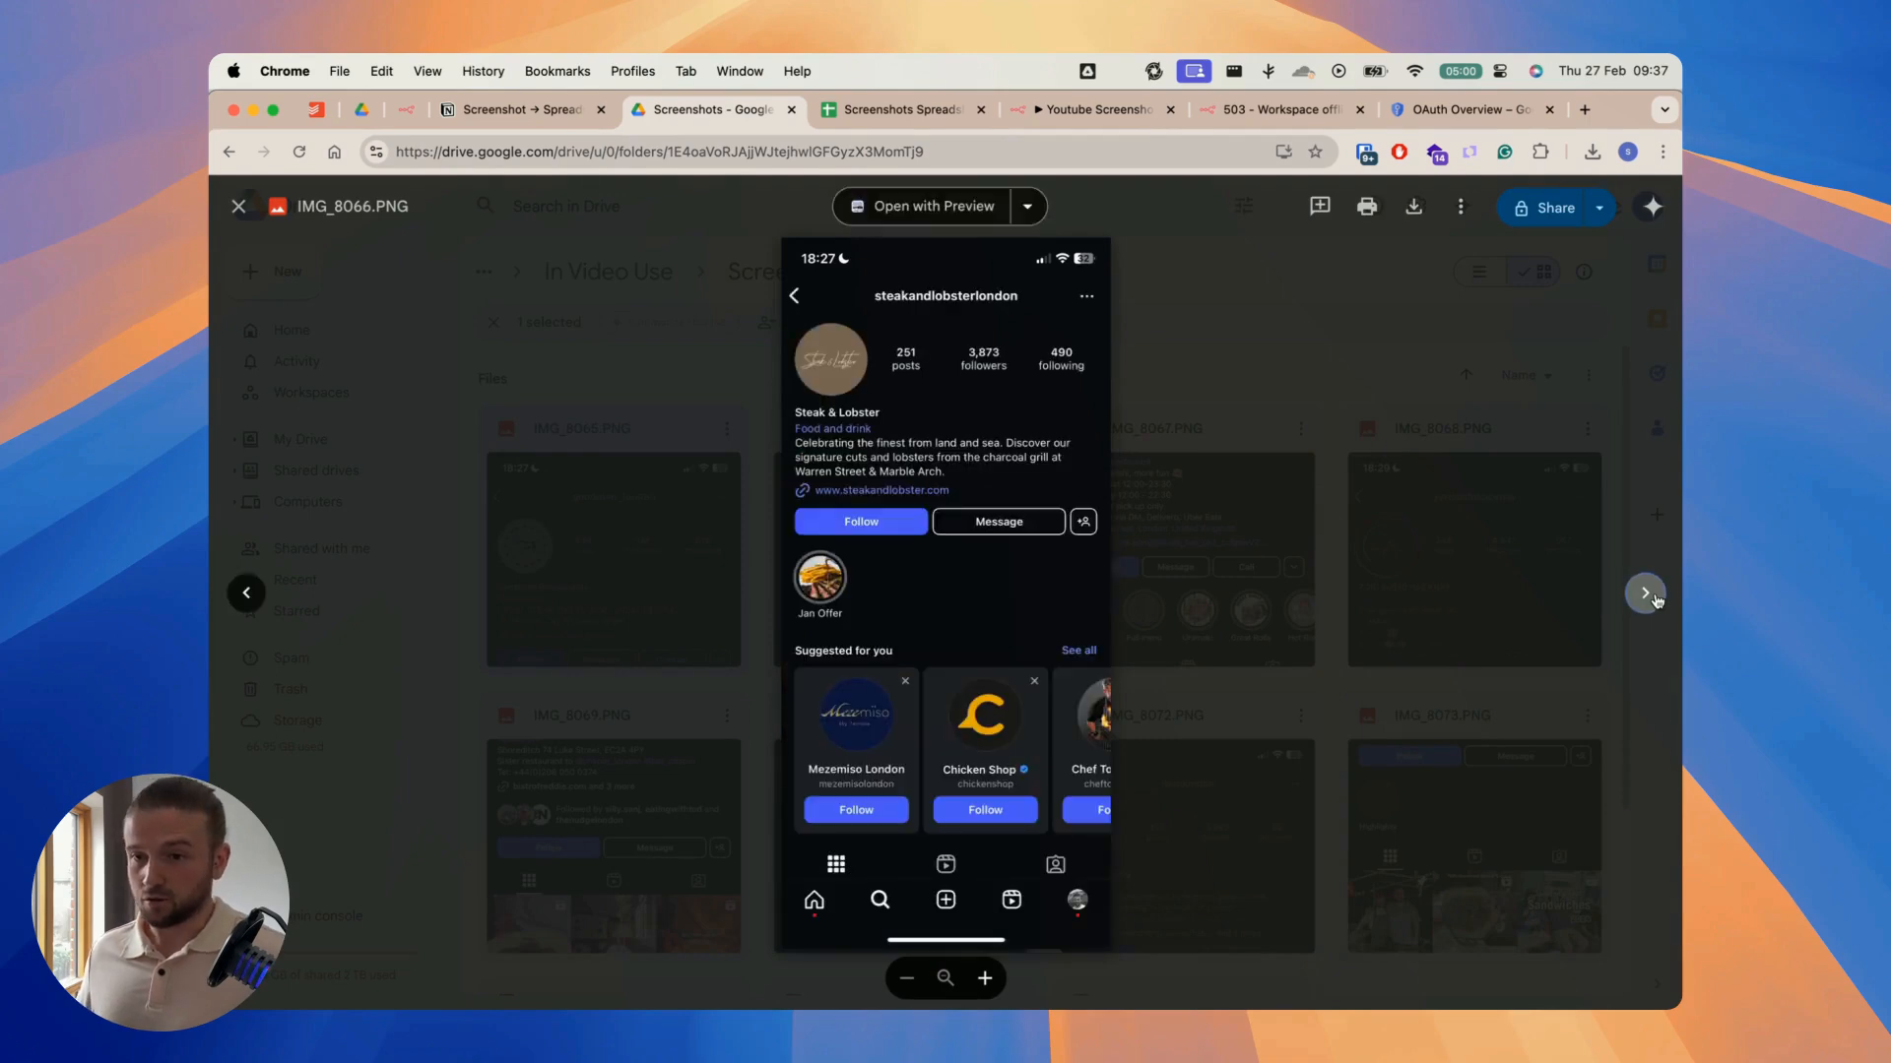
left_click(1655, 599)
key("Escape")
scroll(1124, 588, "down", 5)
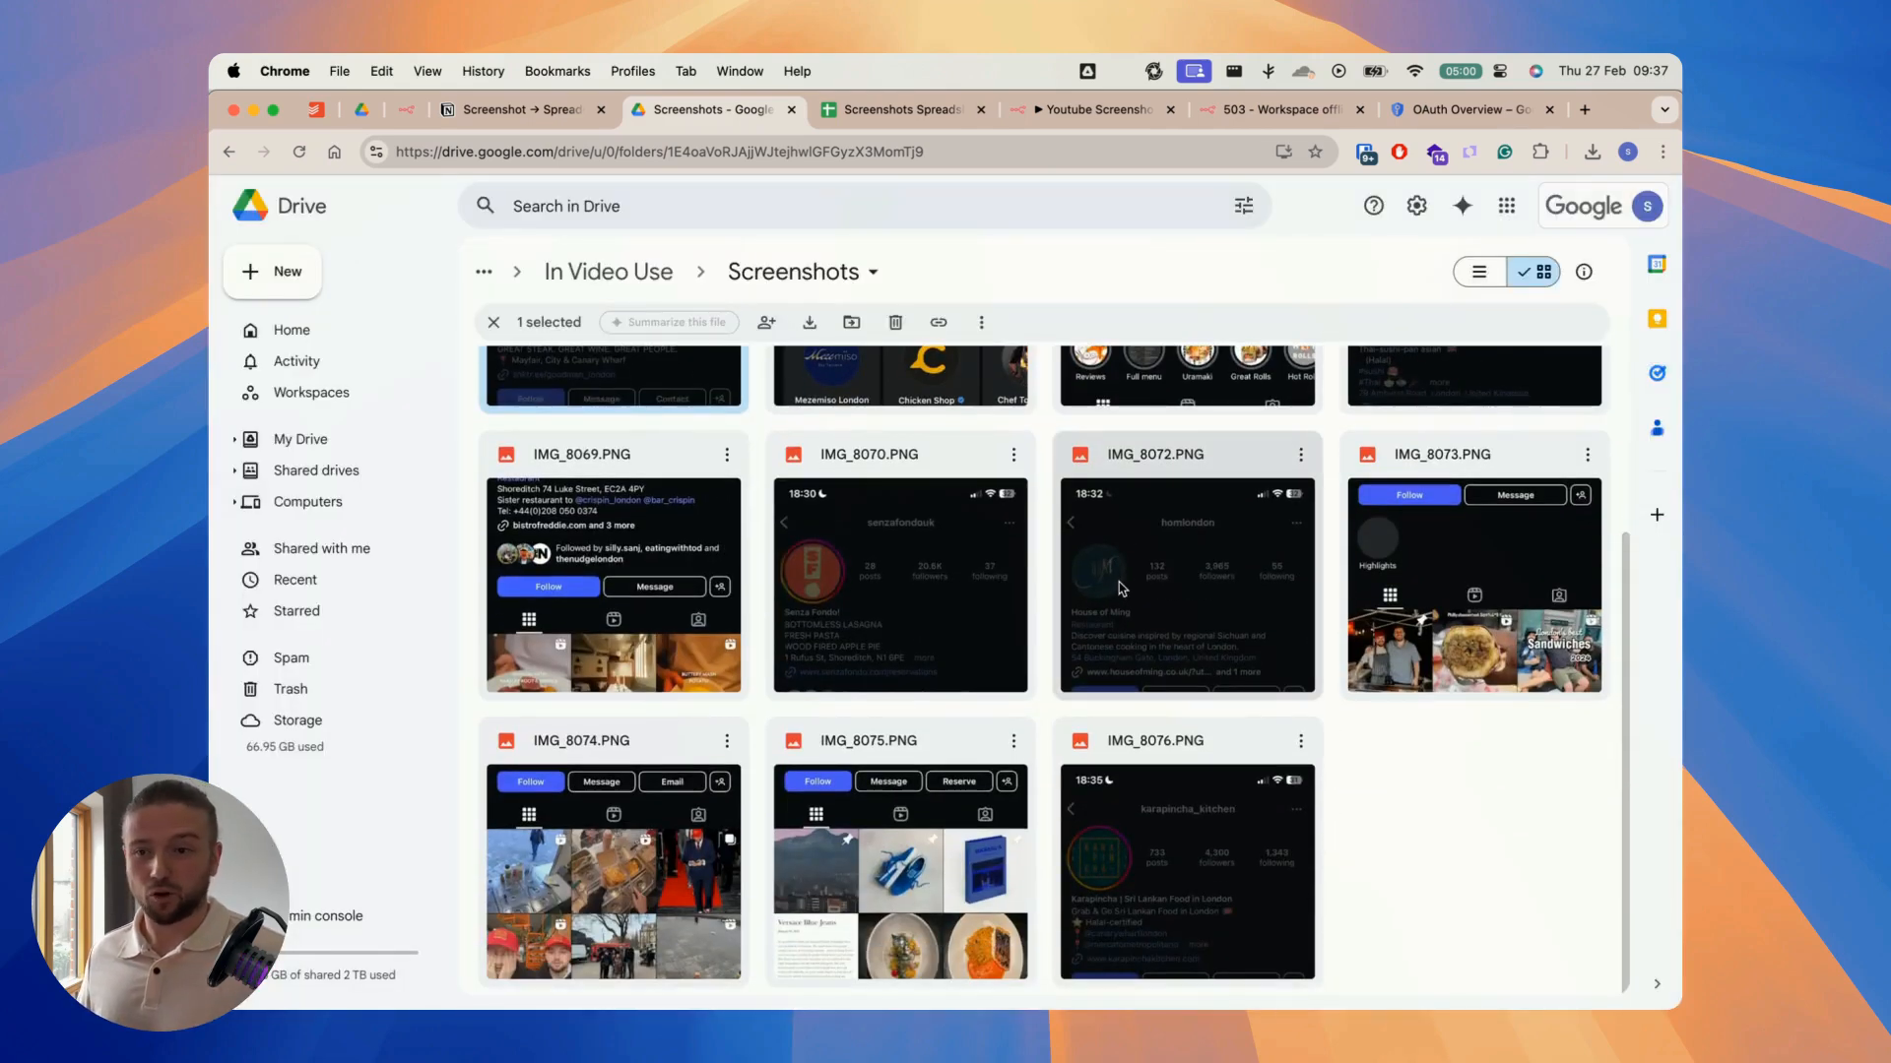
scroll(1119, 582, "up", 3)
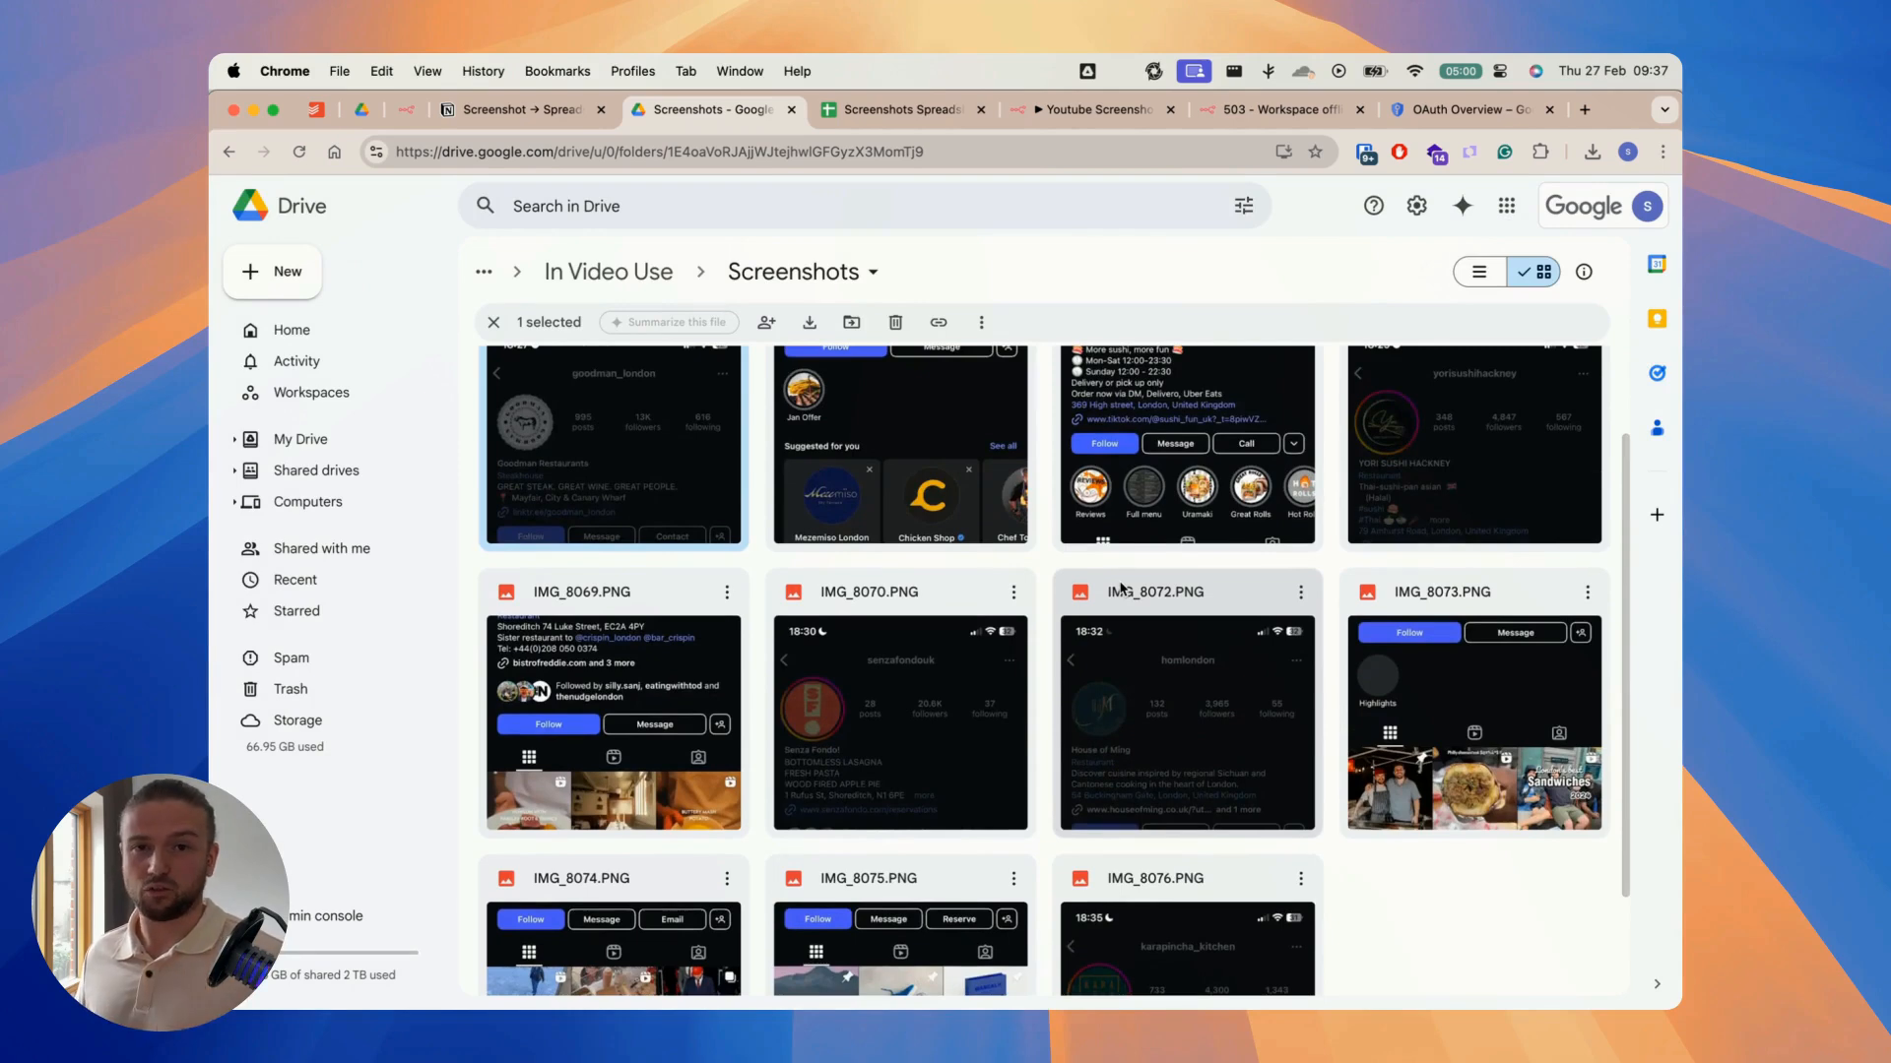
Step: Review the column headers of the Screenshots Spreadsheet against the screenshot files in the Drive folder
left_click(907, 116)
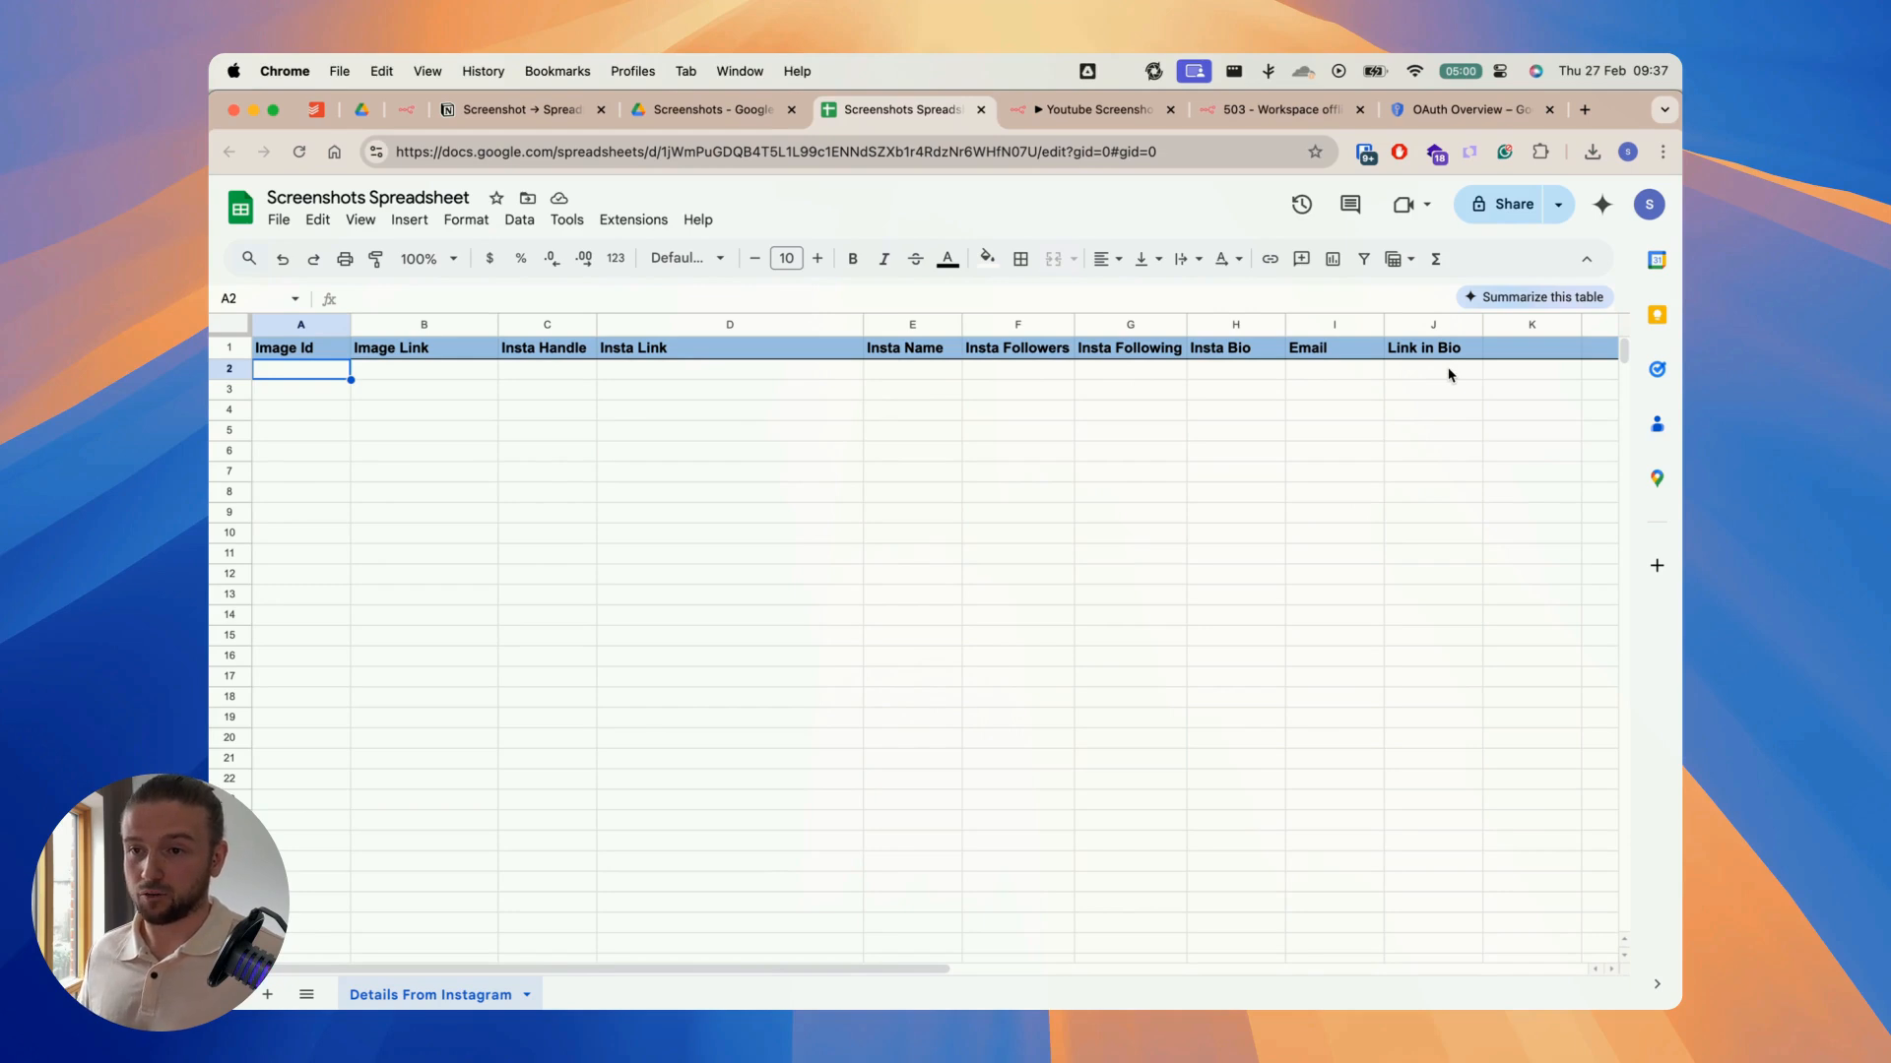
left_click(711, 109)
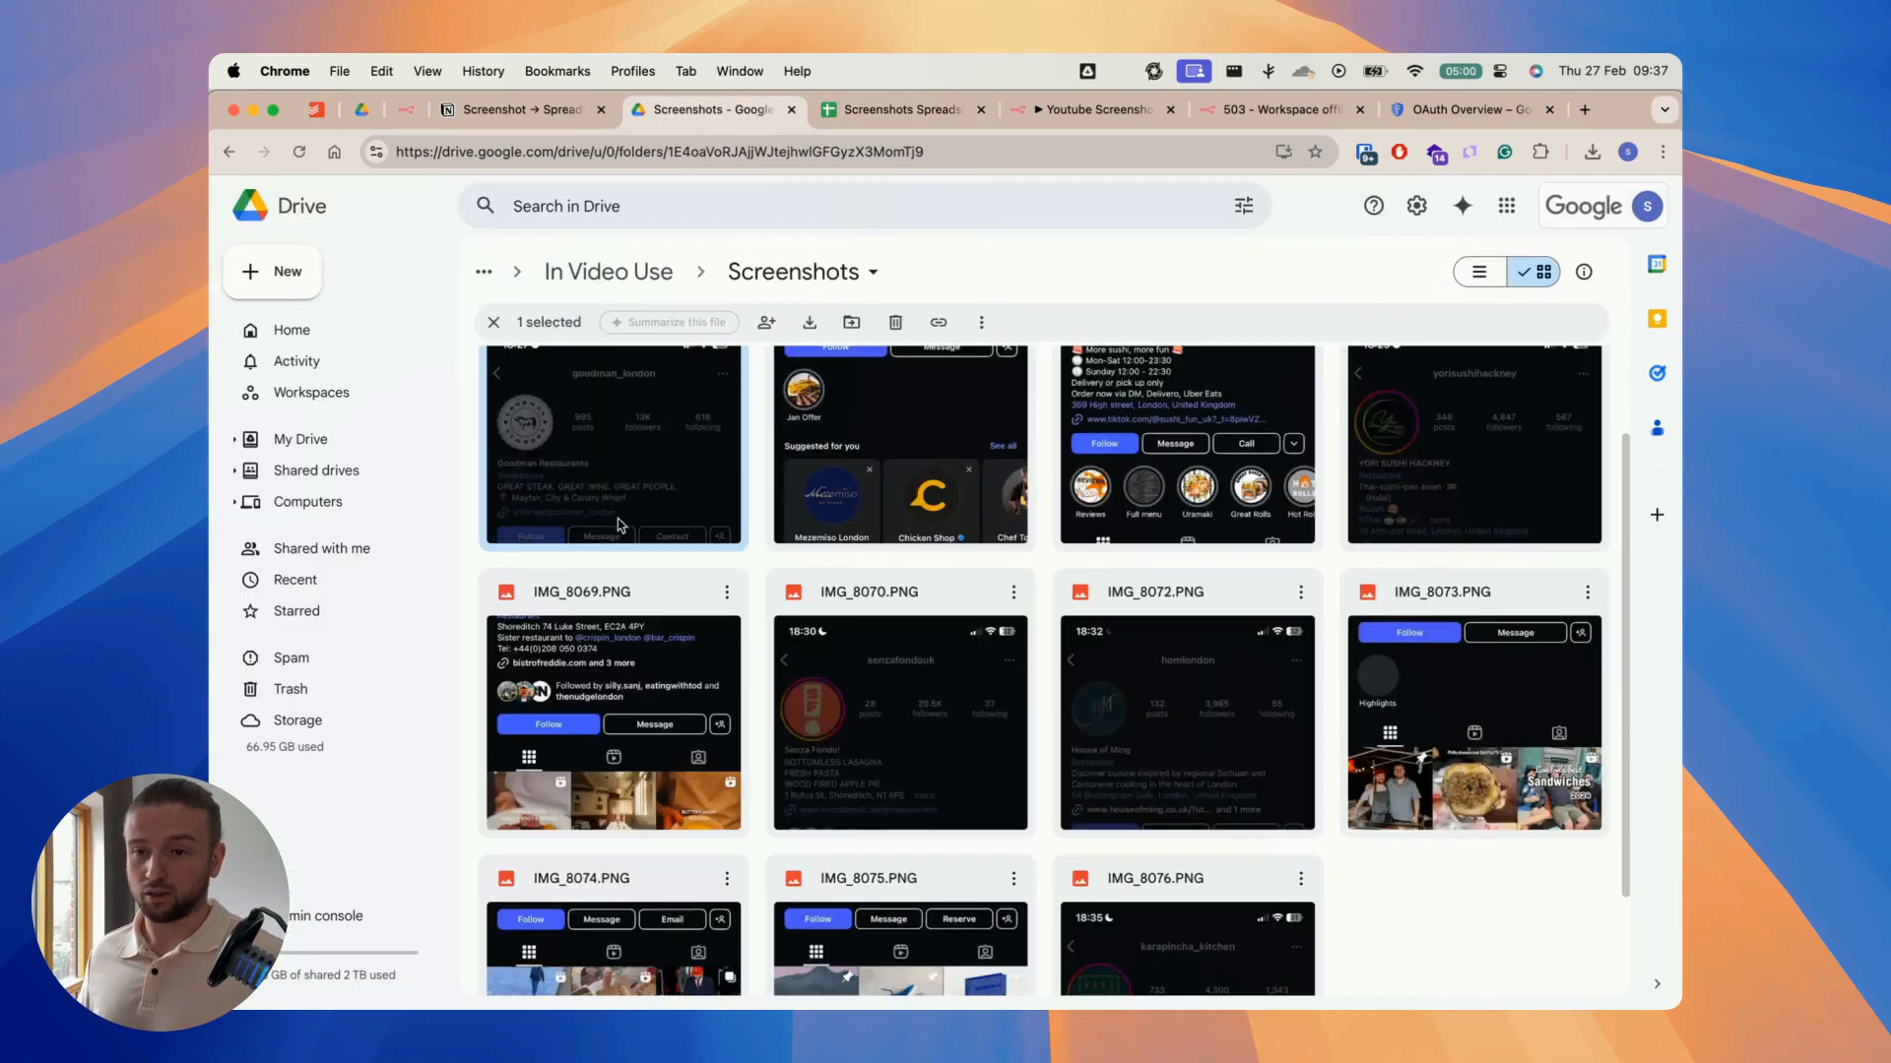
left_click(896, 109)
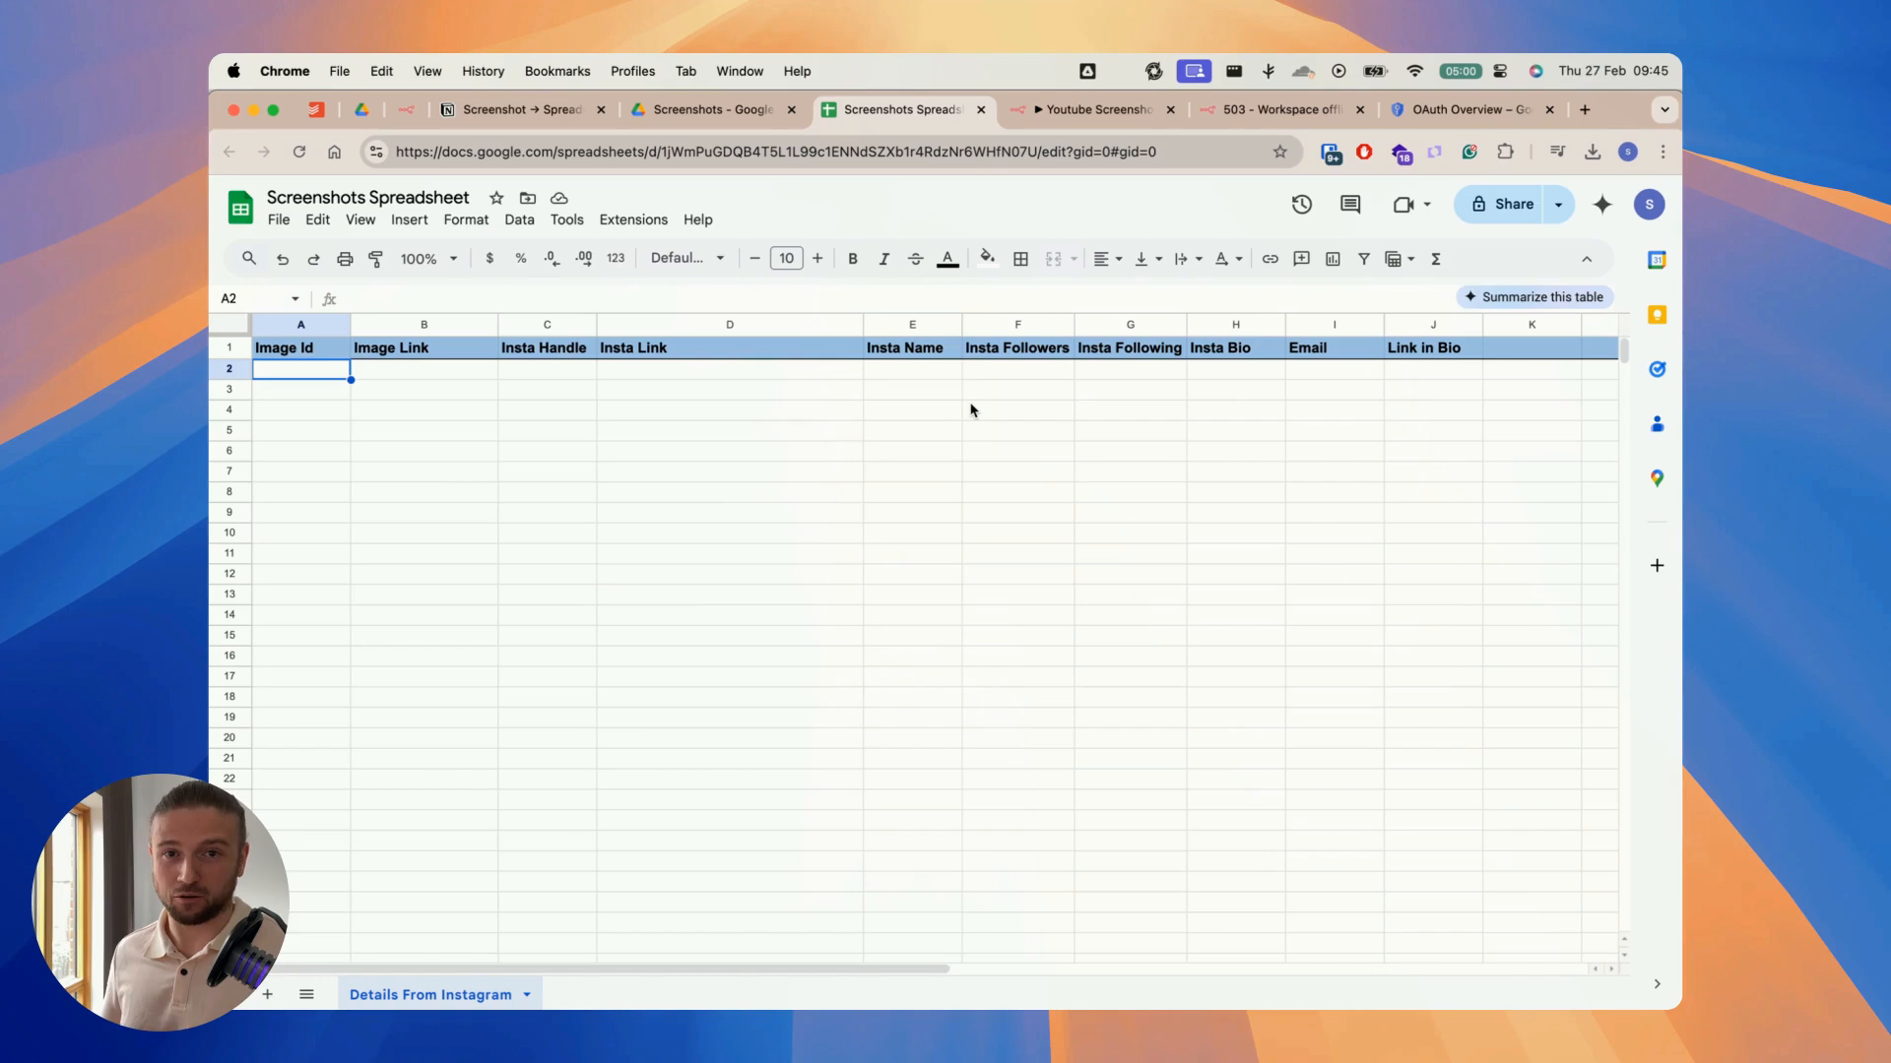
Step: Switch to n8n, run the Youtube Screenshot - Spreadsheet workflow as a test and inspect its executed nodes
left_click(1060, 106)
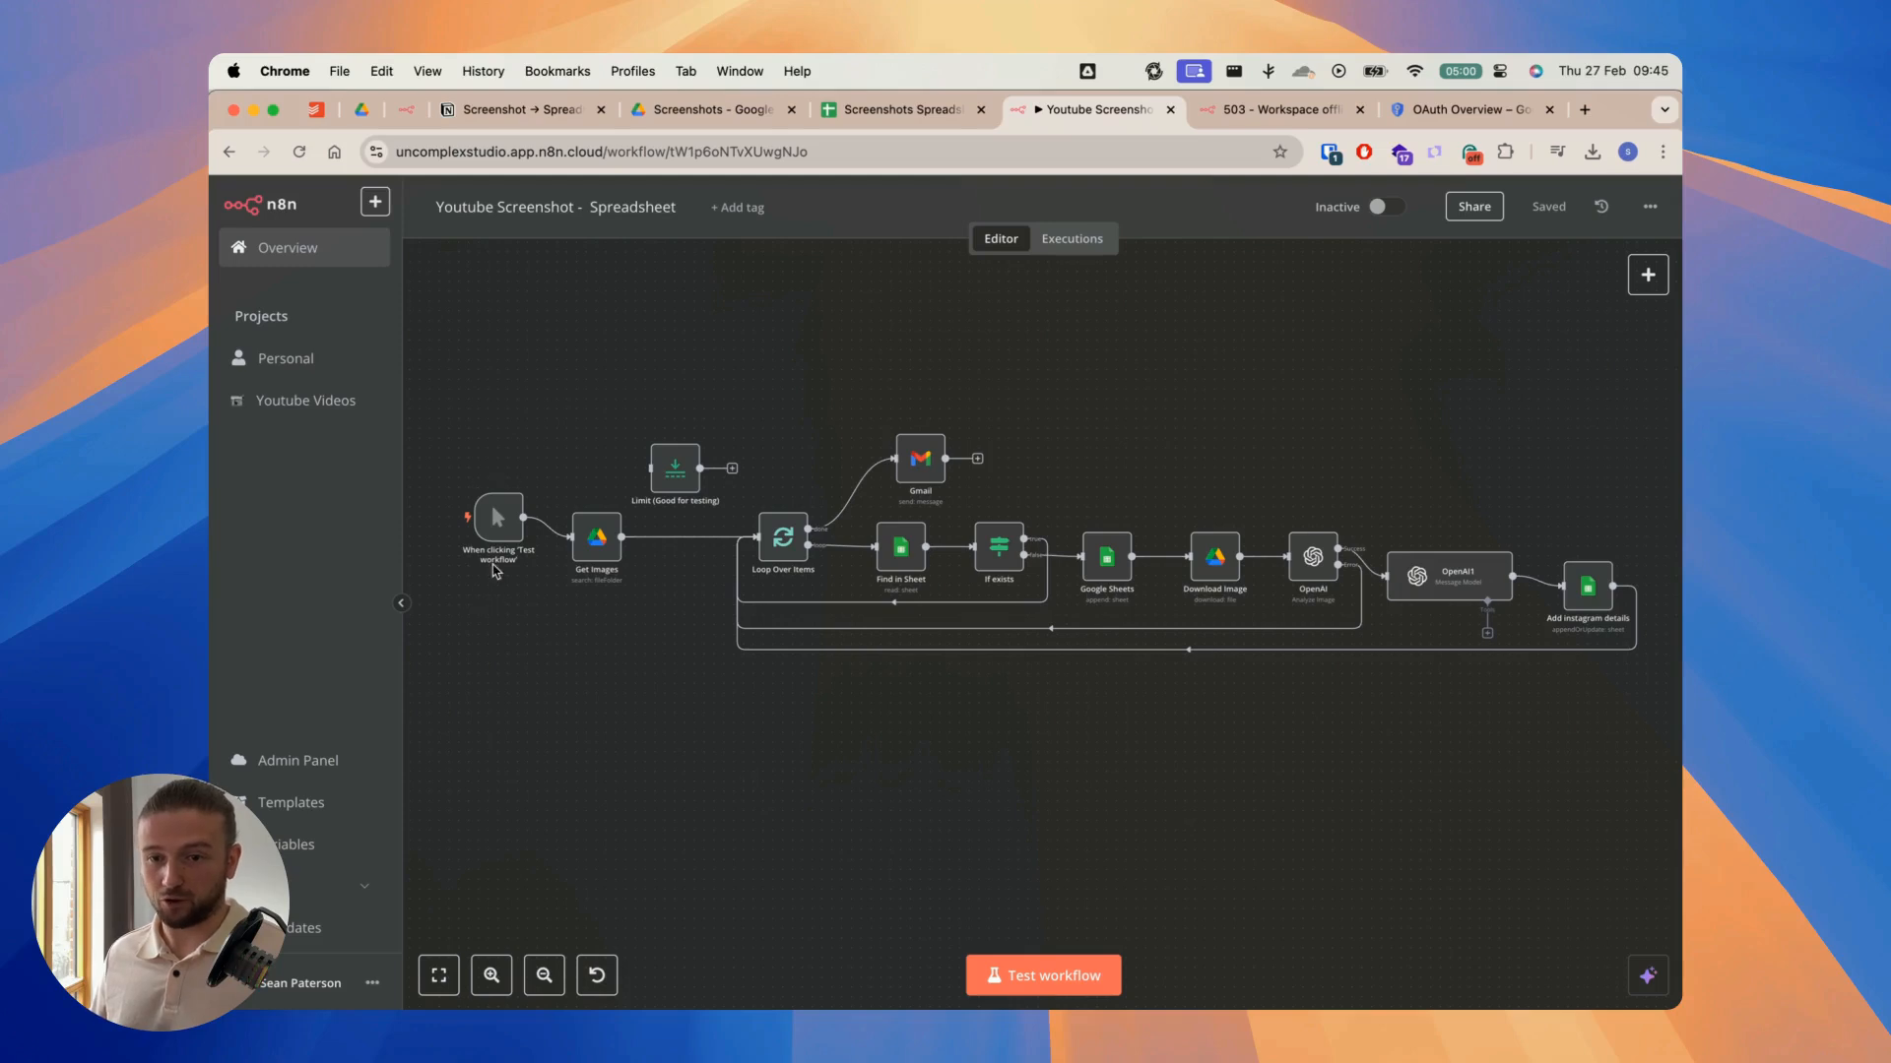
left_click(1086, 977)
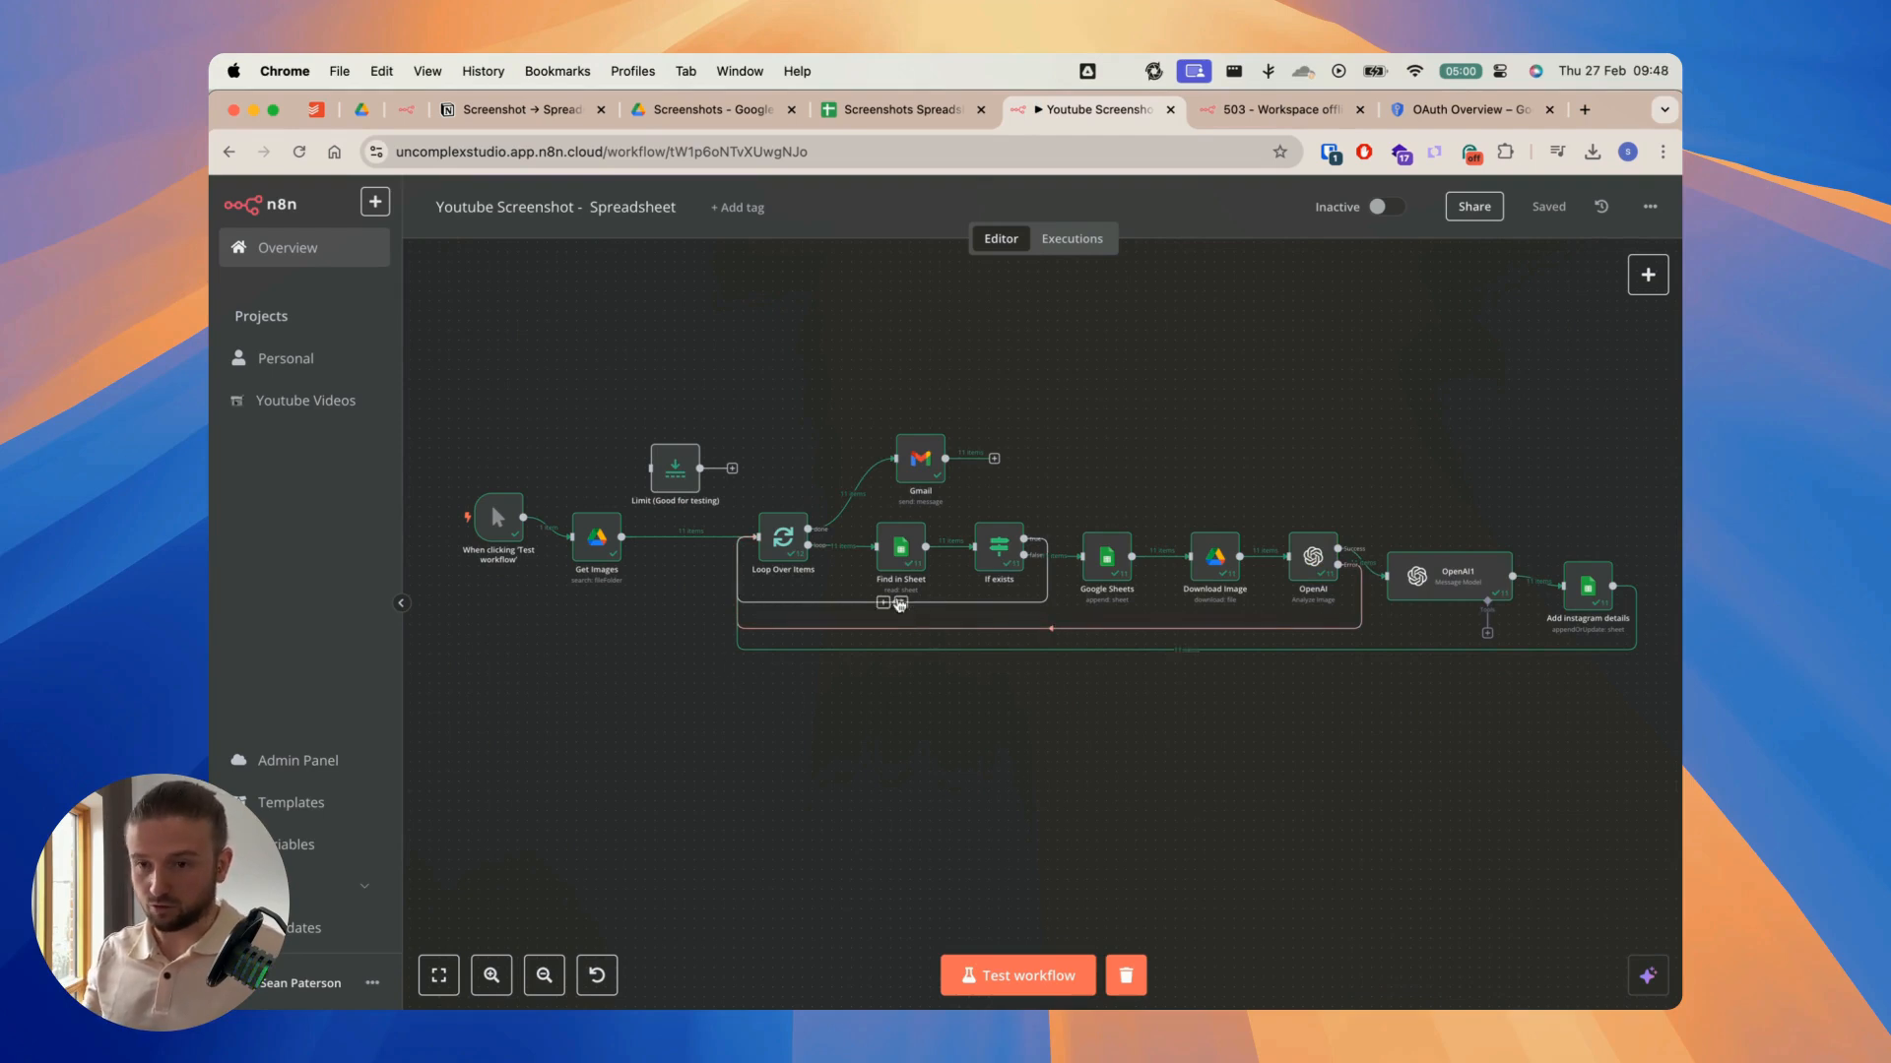
scroll(869, 590, "up", 1)
scroll(866, 591, "up", 2)
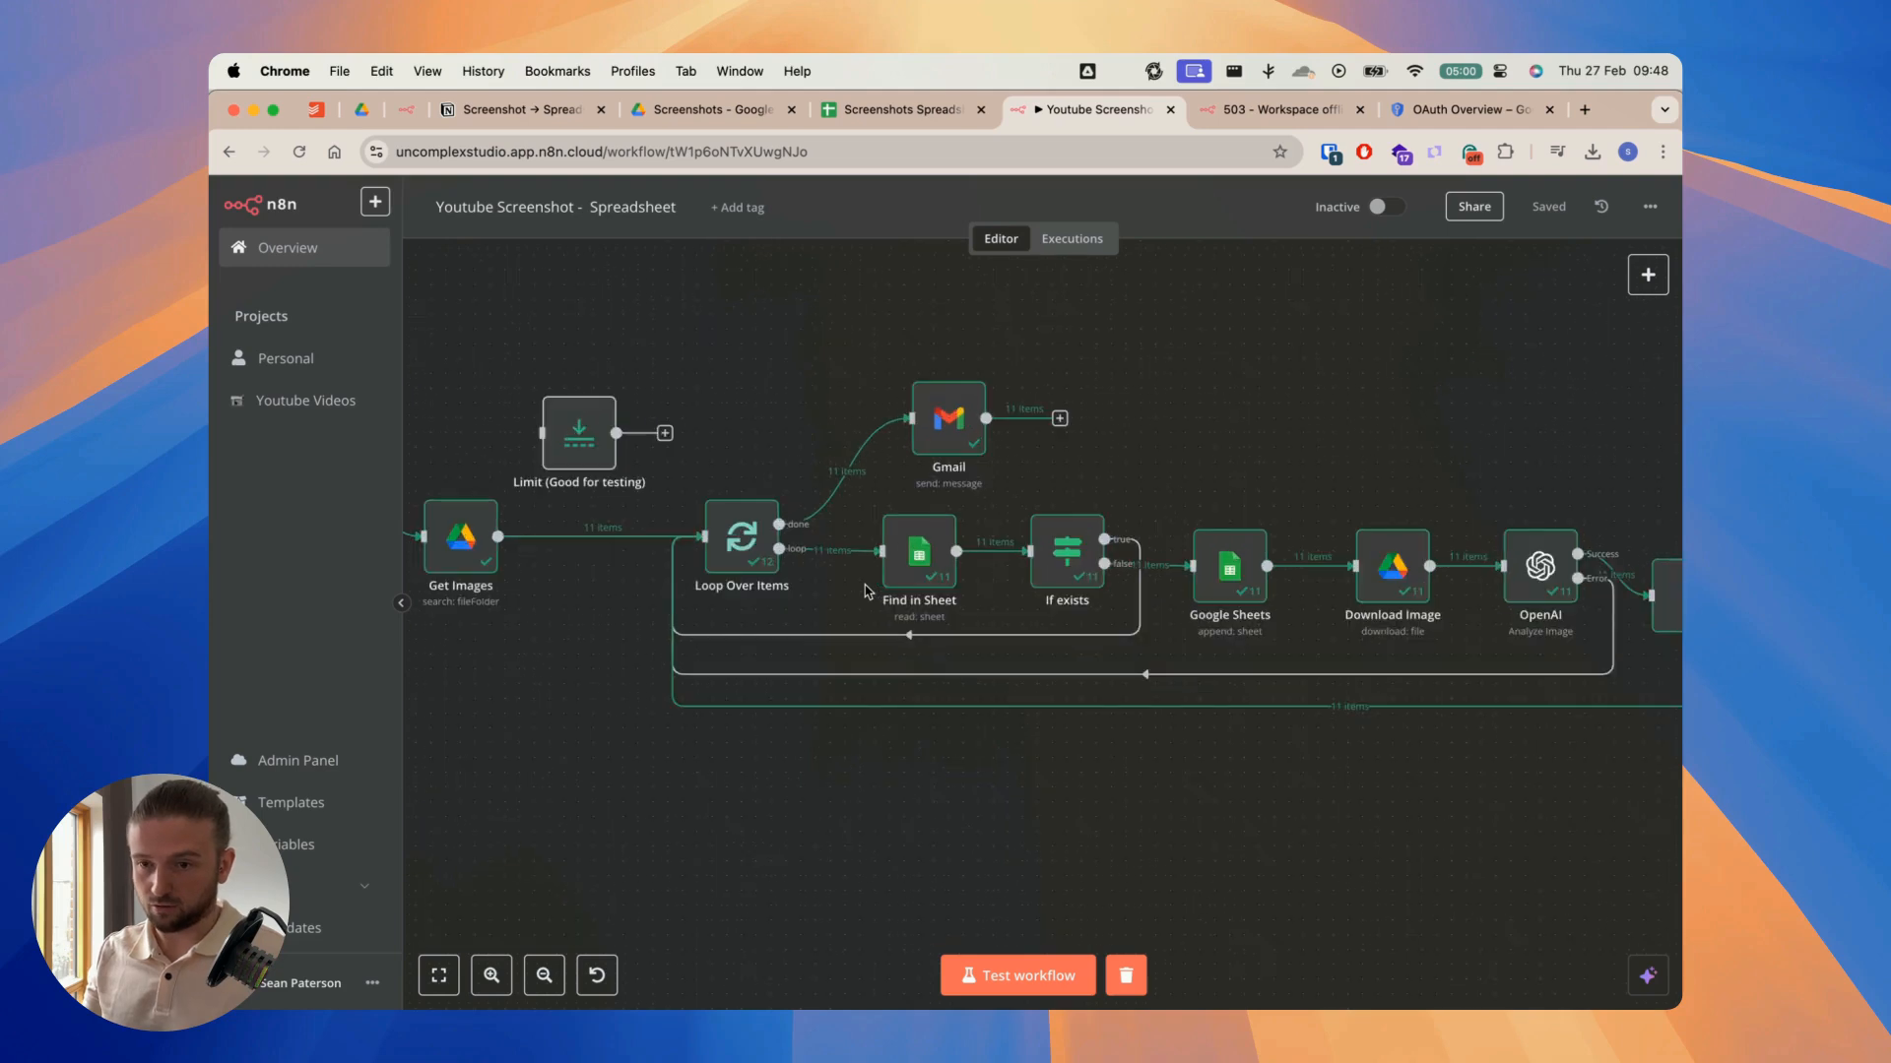
scroll(867, 592, "up", 1)
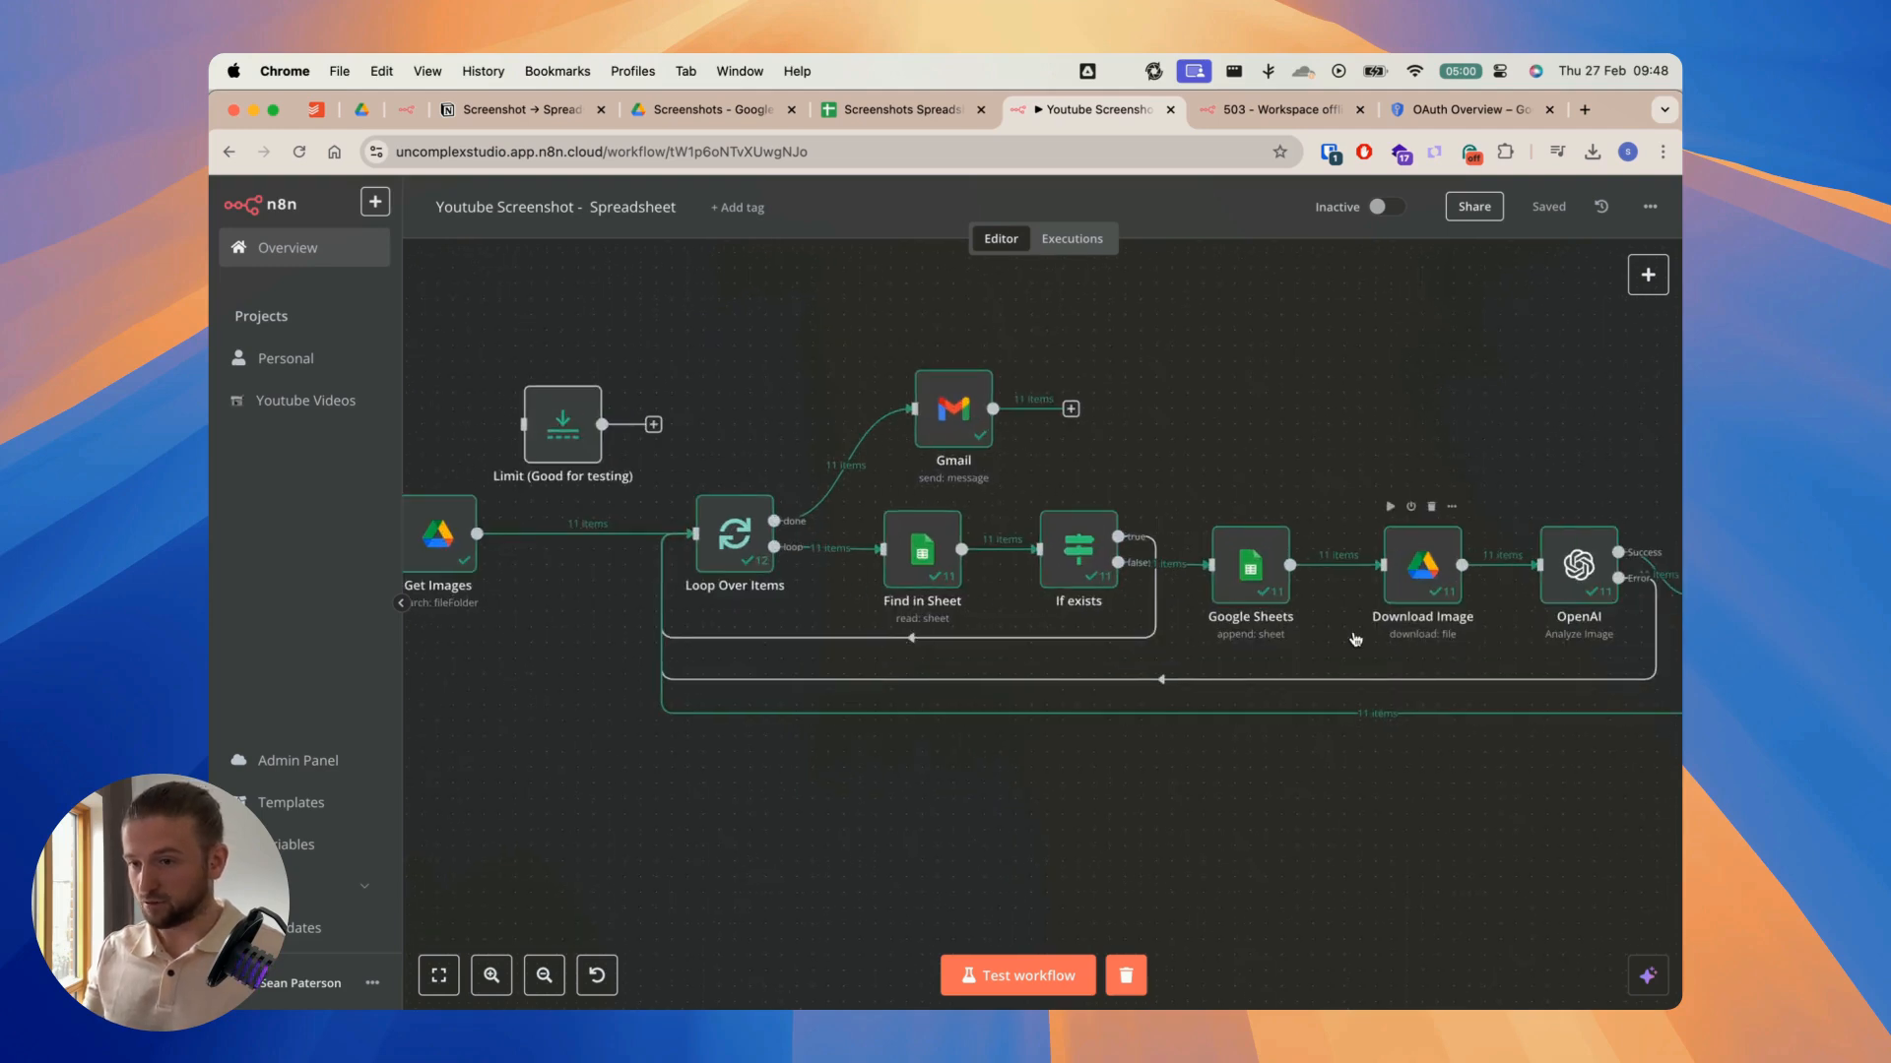
scroll(1280, 636, "right", 1)
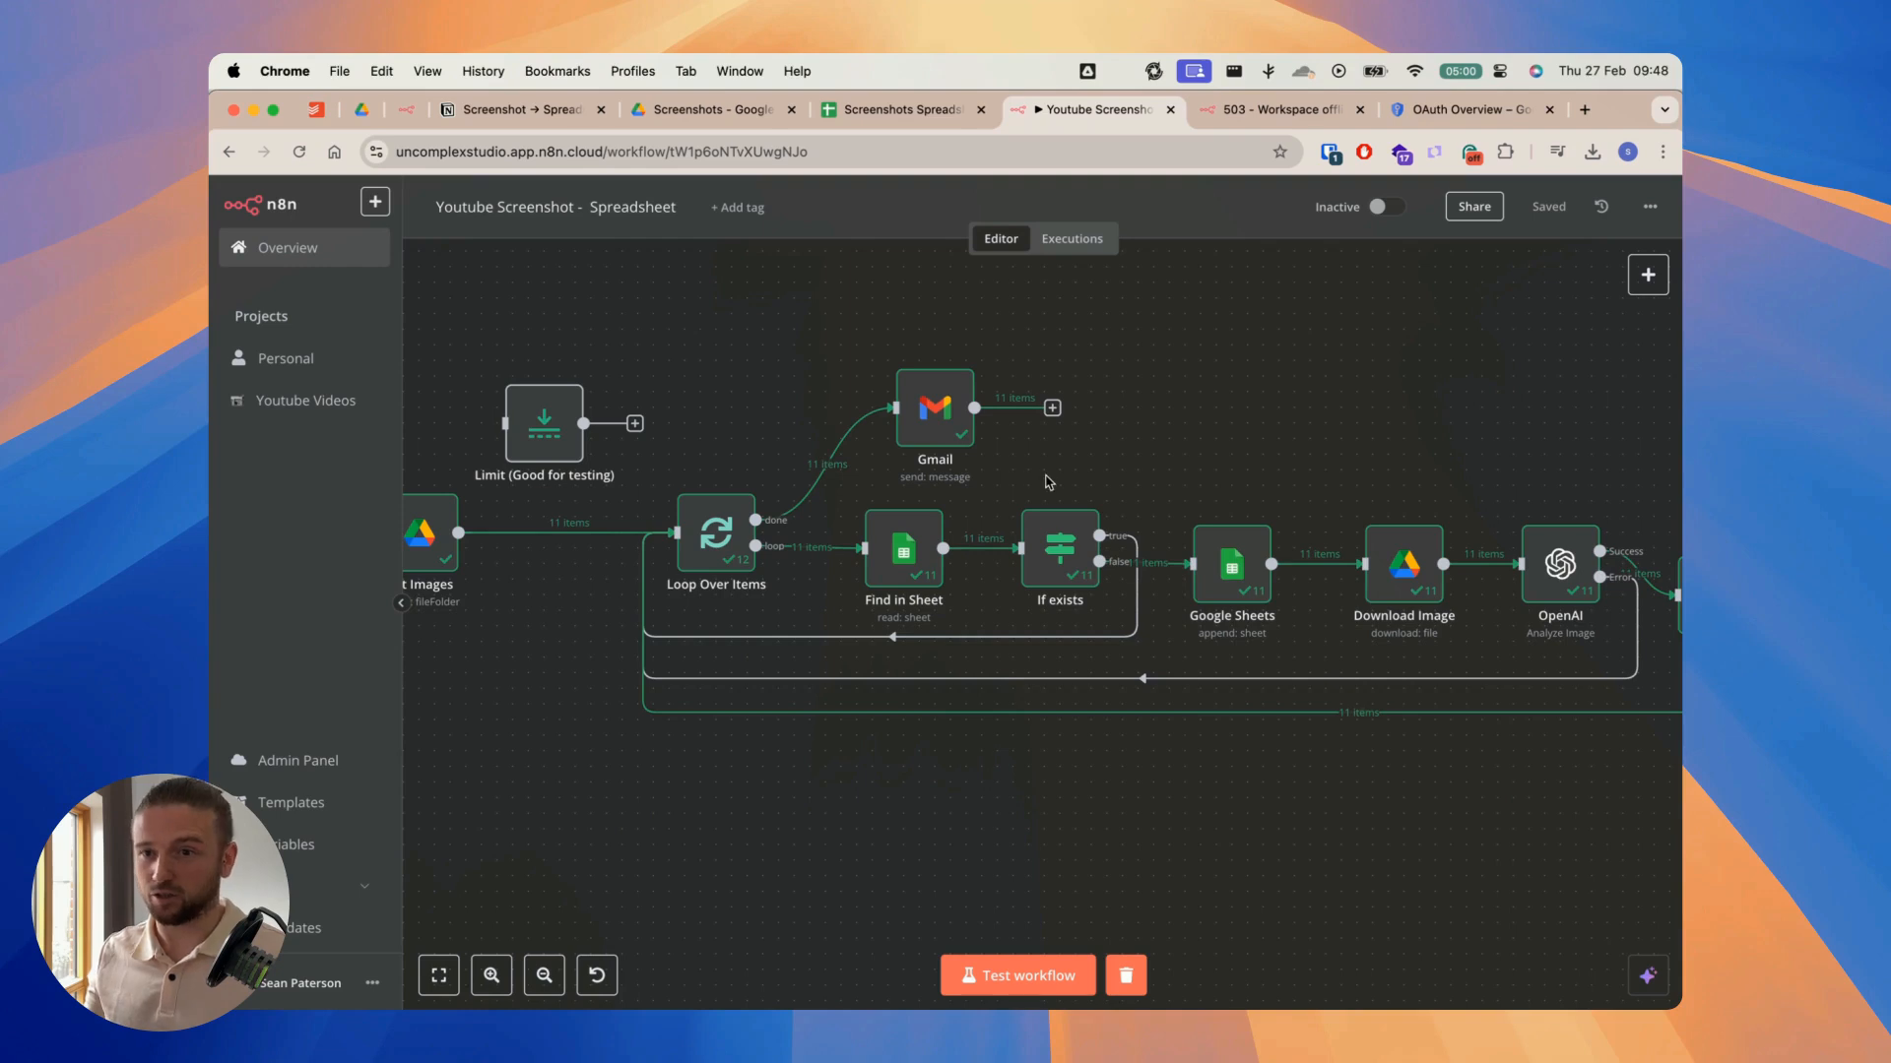
Step: Check the extracted Instagram details in the Screenshots Spreadsheet, comparing the row 2 values and bio with its source image IMG_8069.PNG
left_click(845, 110)
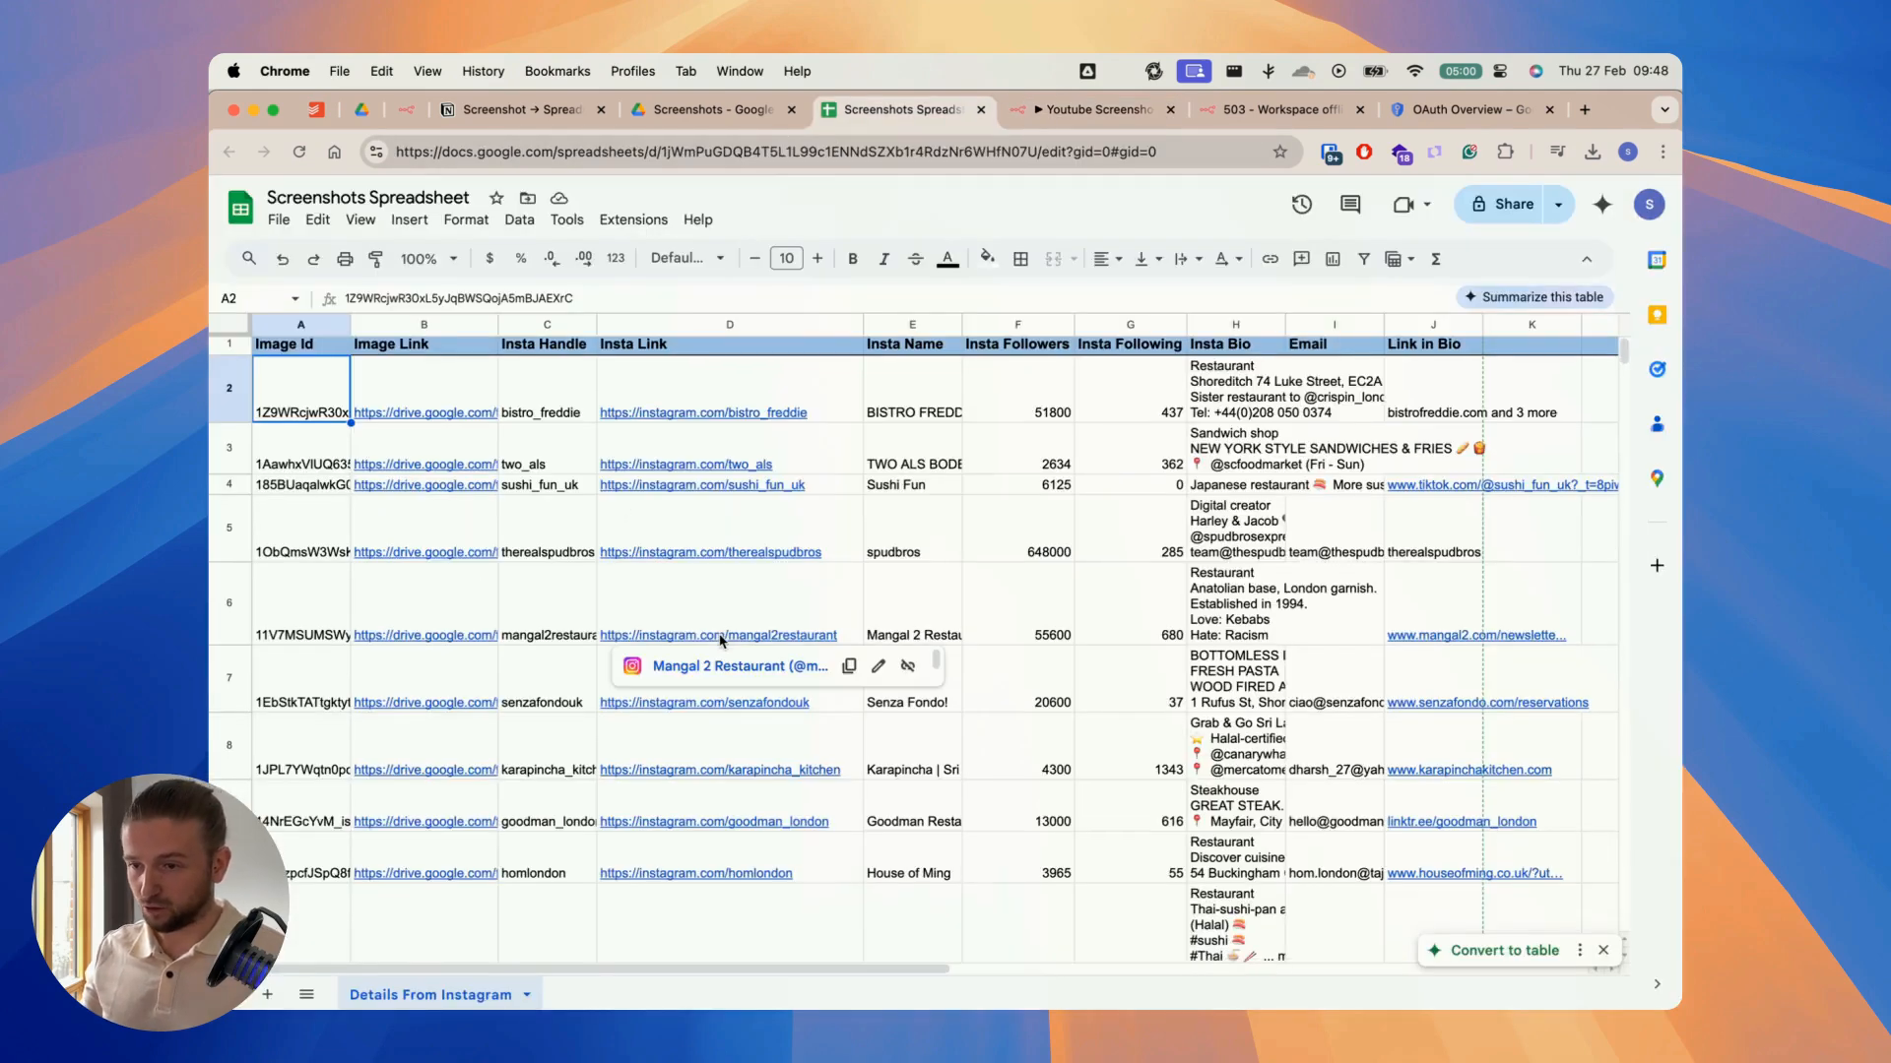
scroll(689, 641, "down", 2)
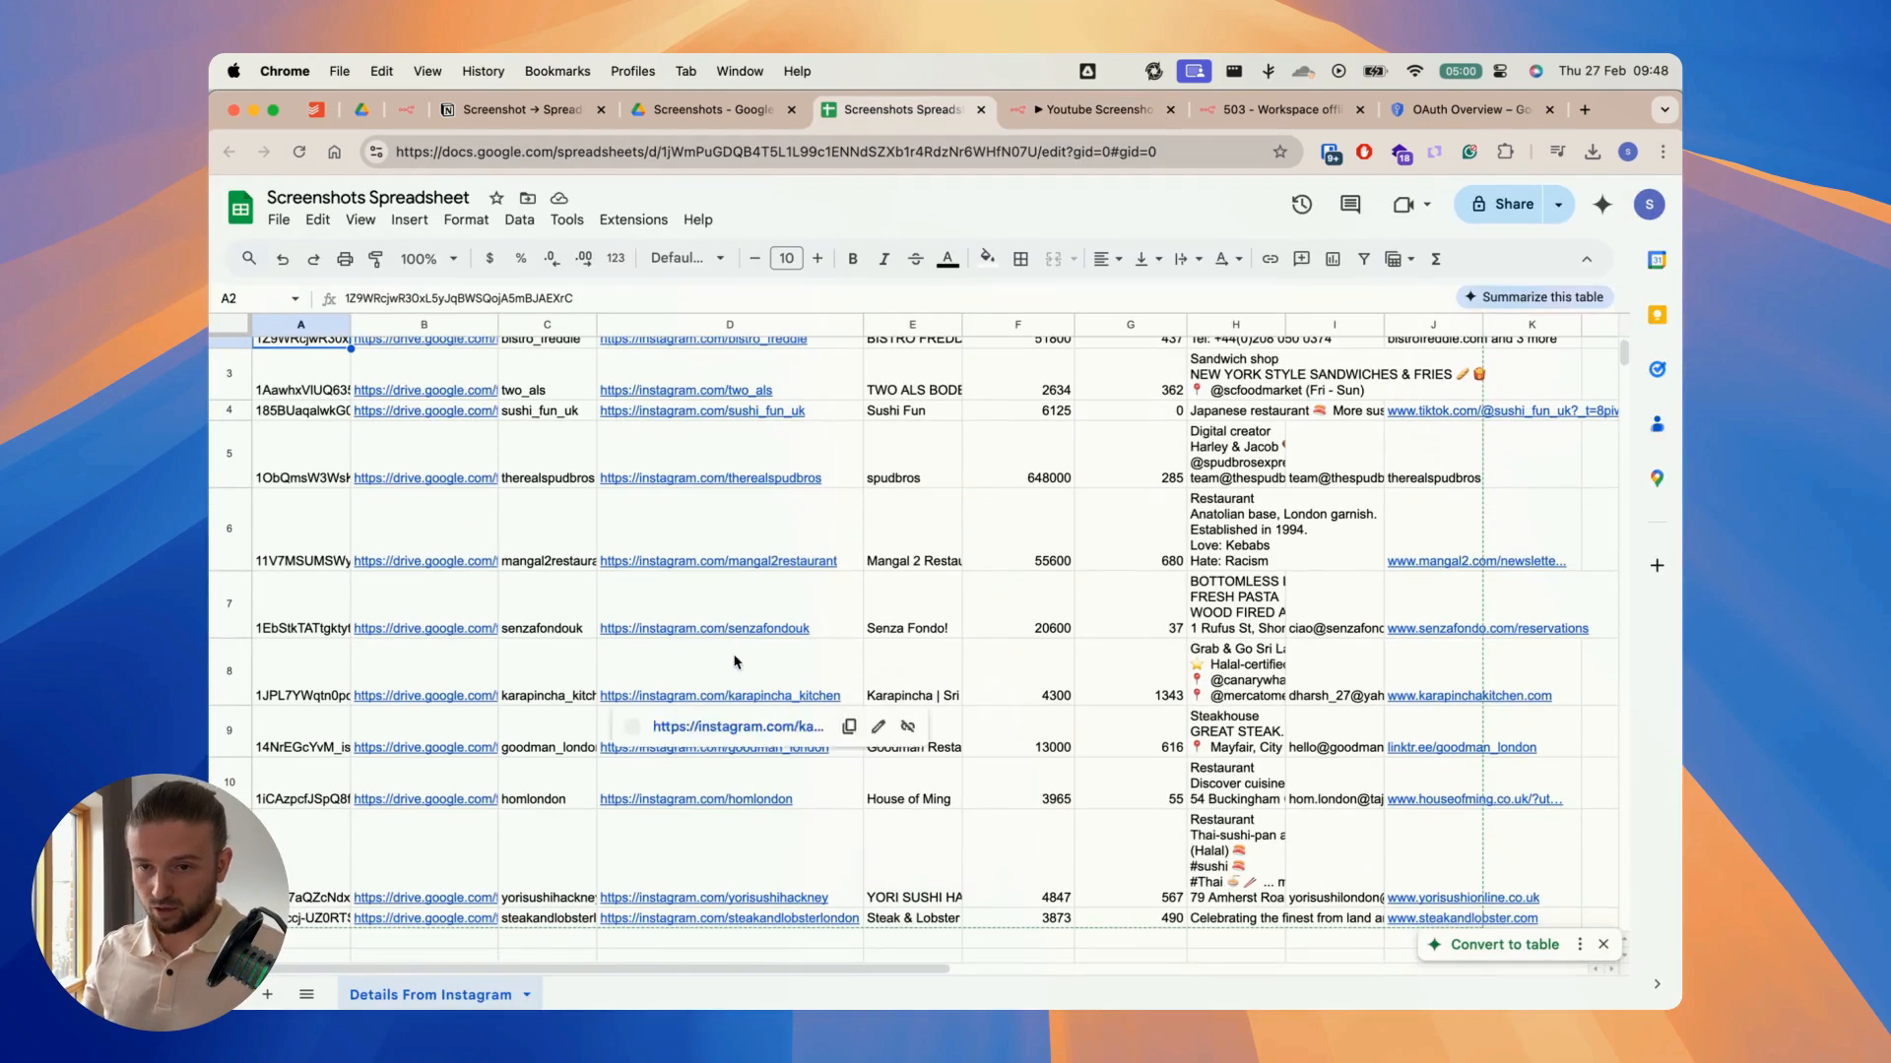
scroll(734, 661, "up", 2)
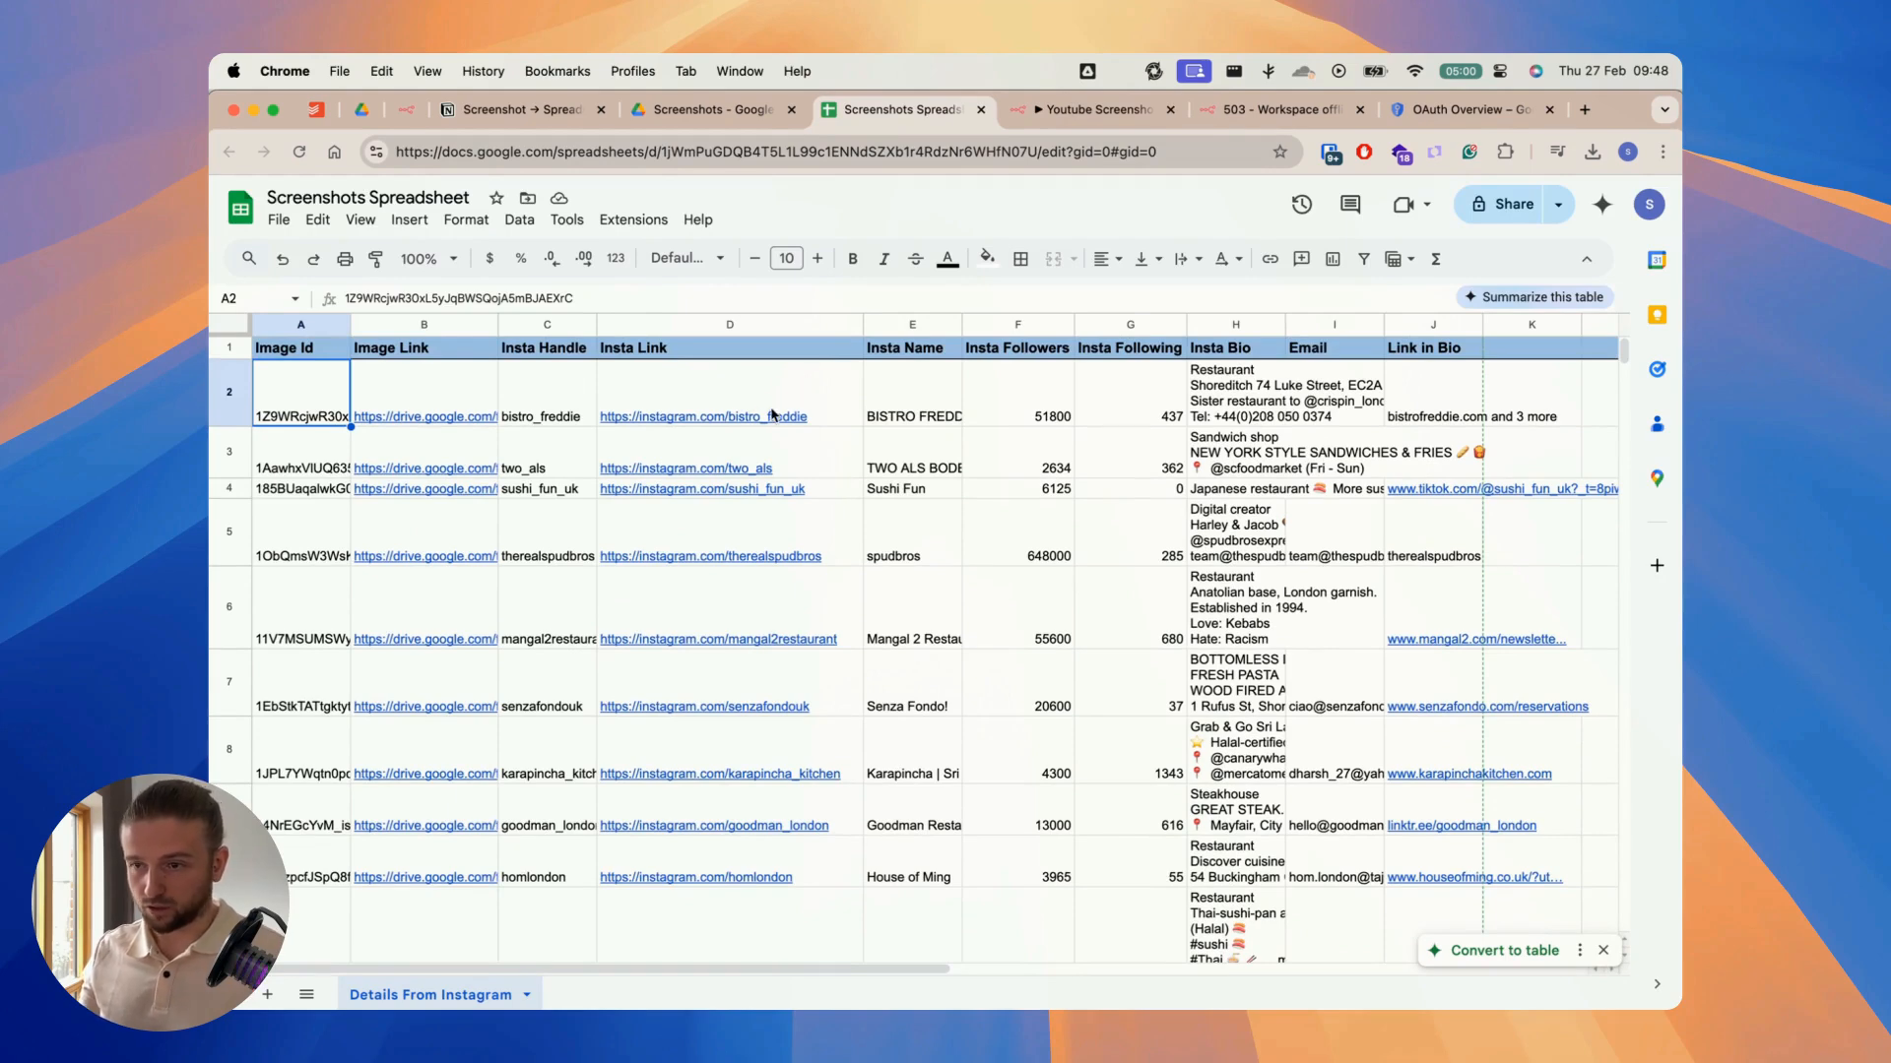
left_click(987, 112)
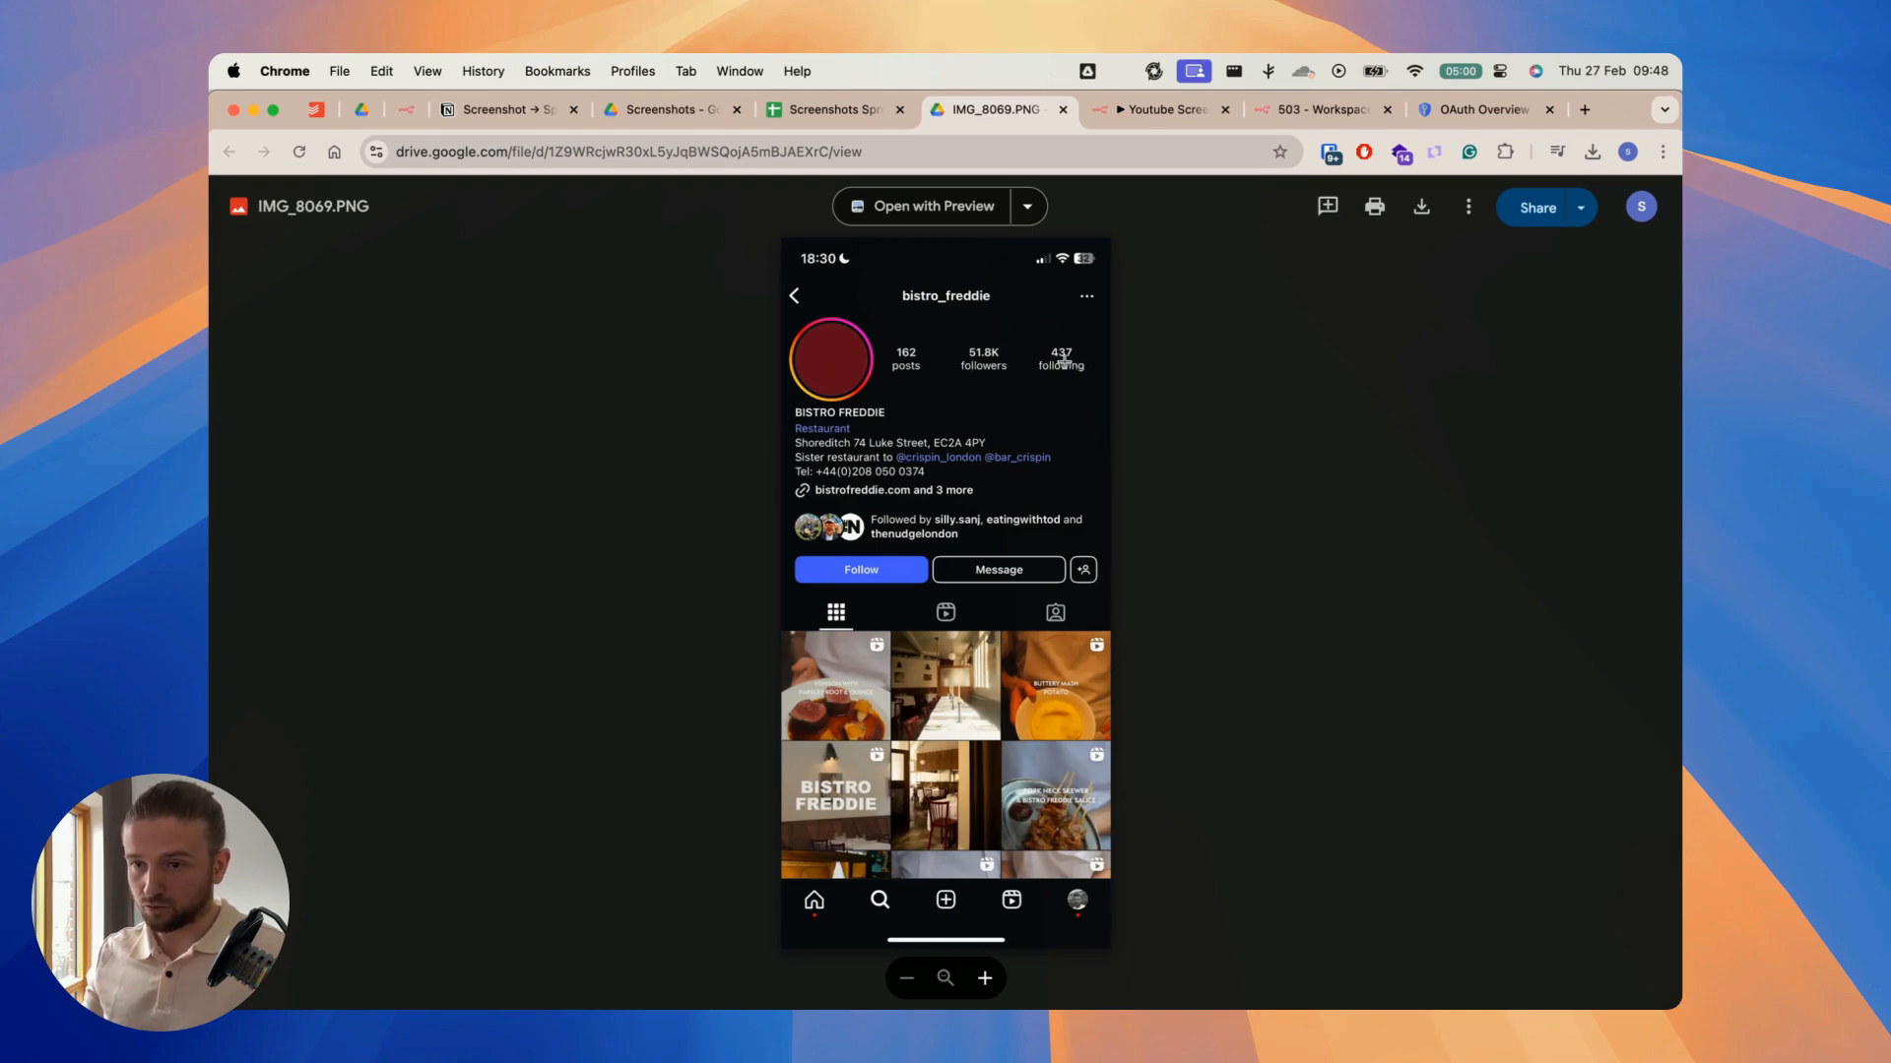
left_click(851, 119)
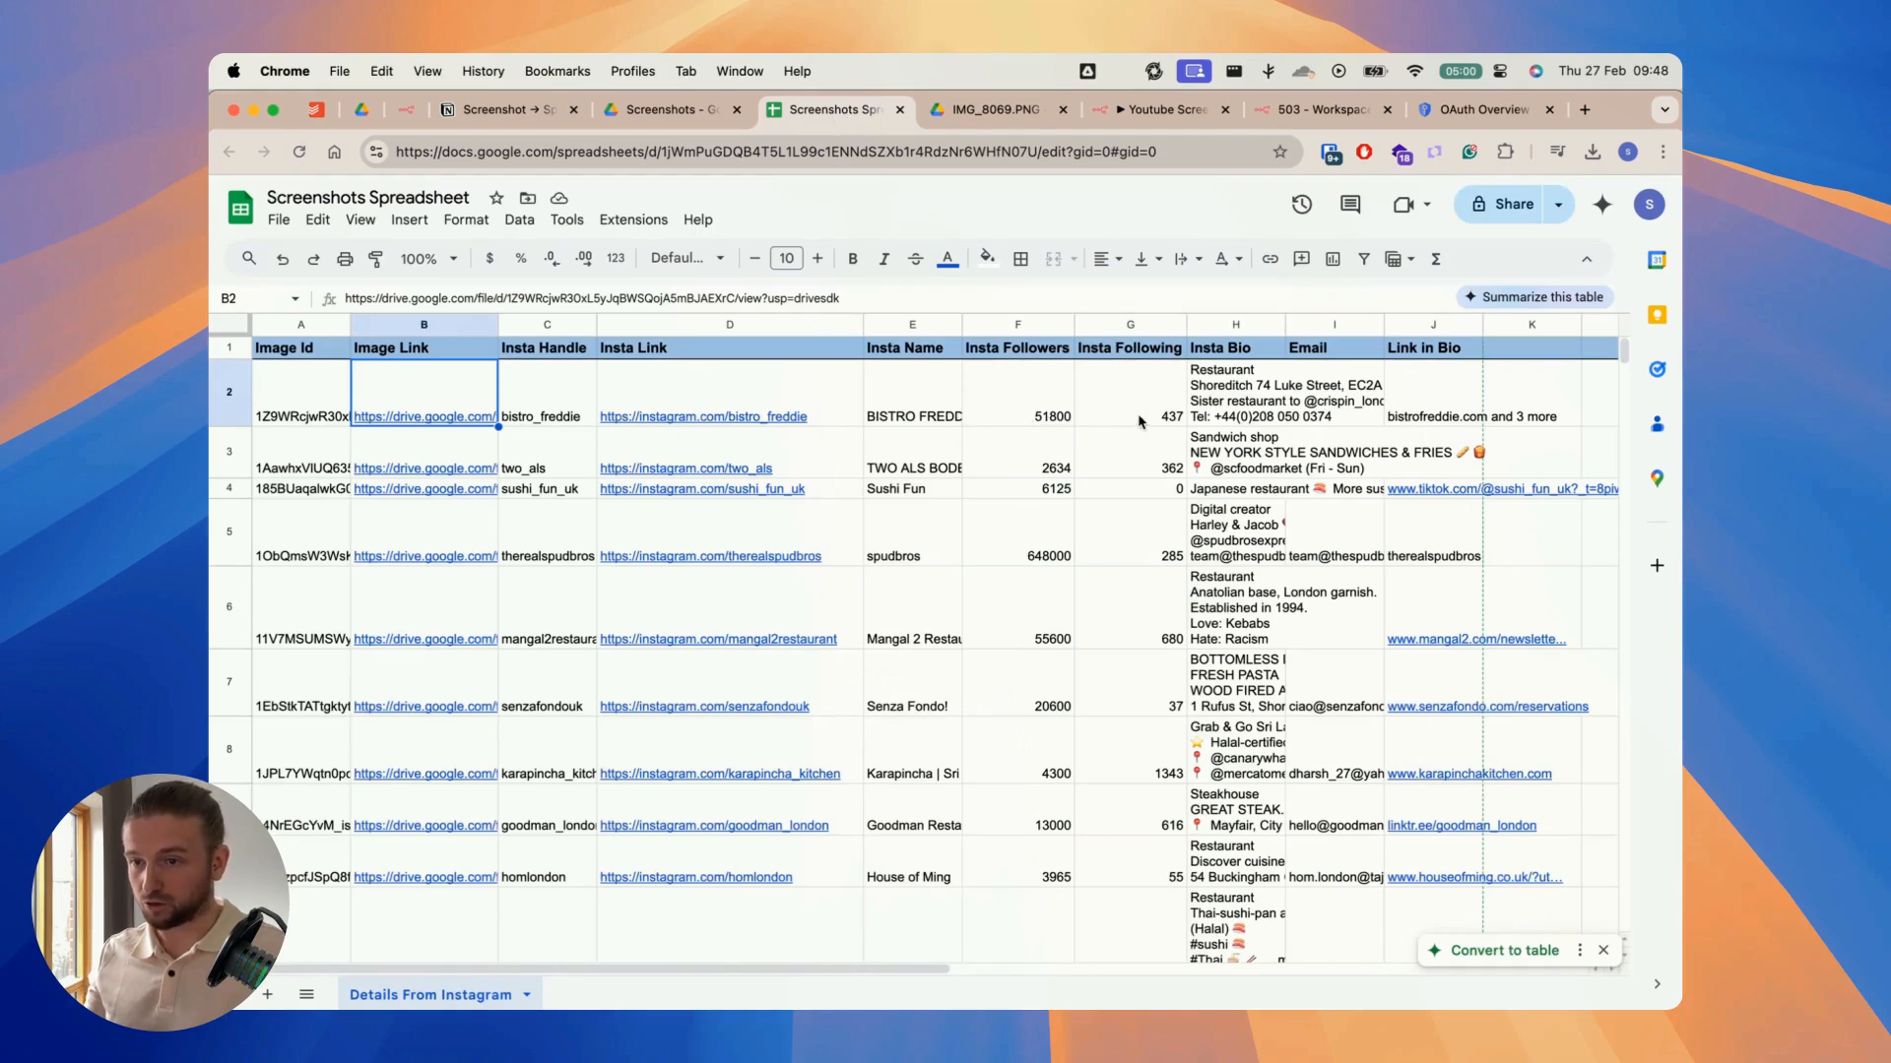
left_click(1250, 390)
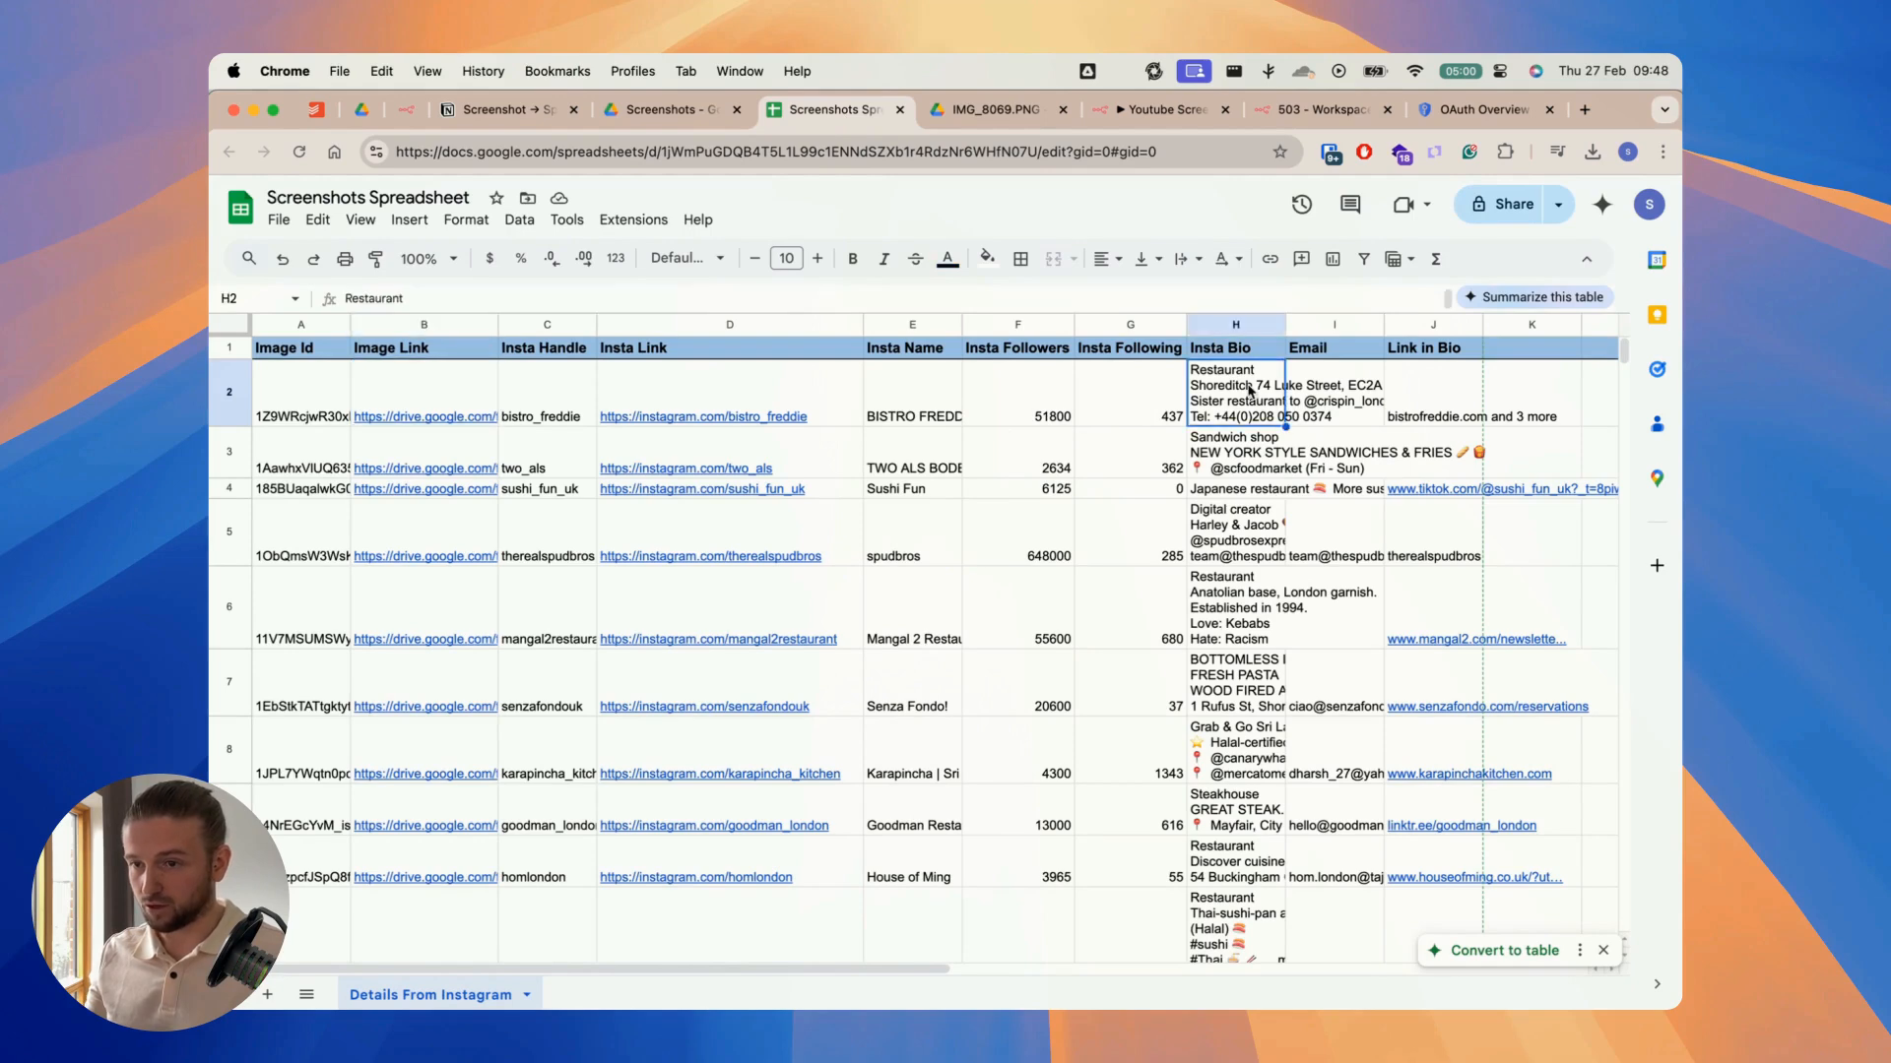
mouse_move(723, 400)
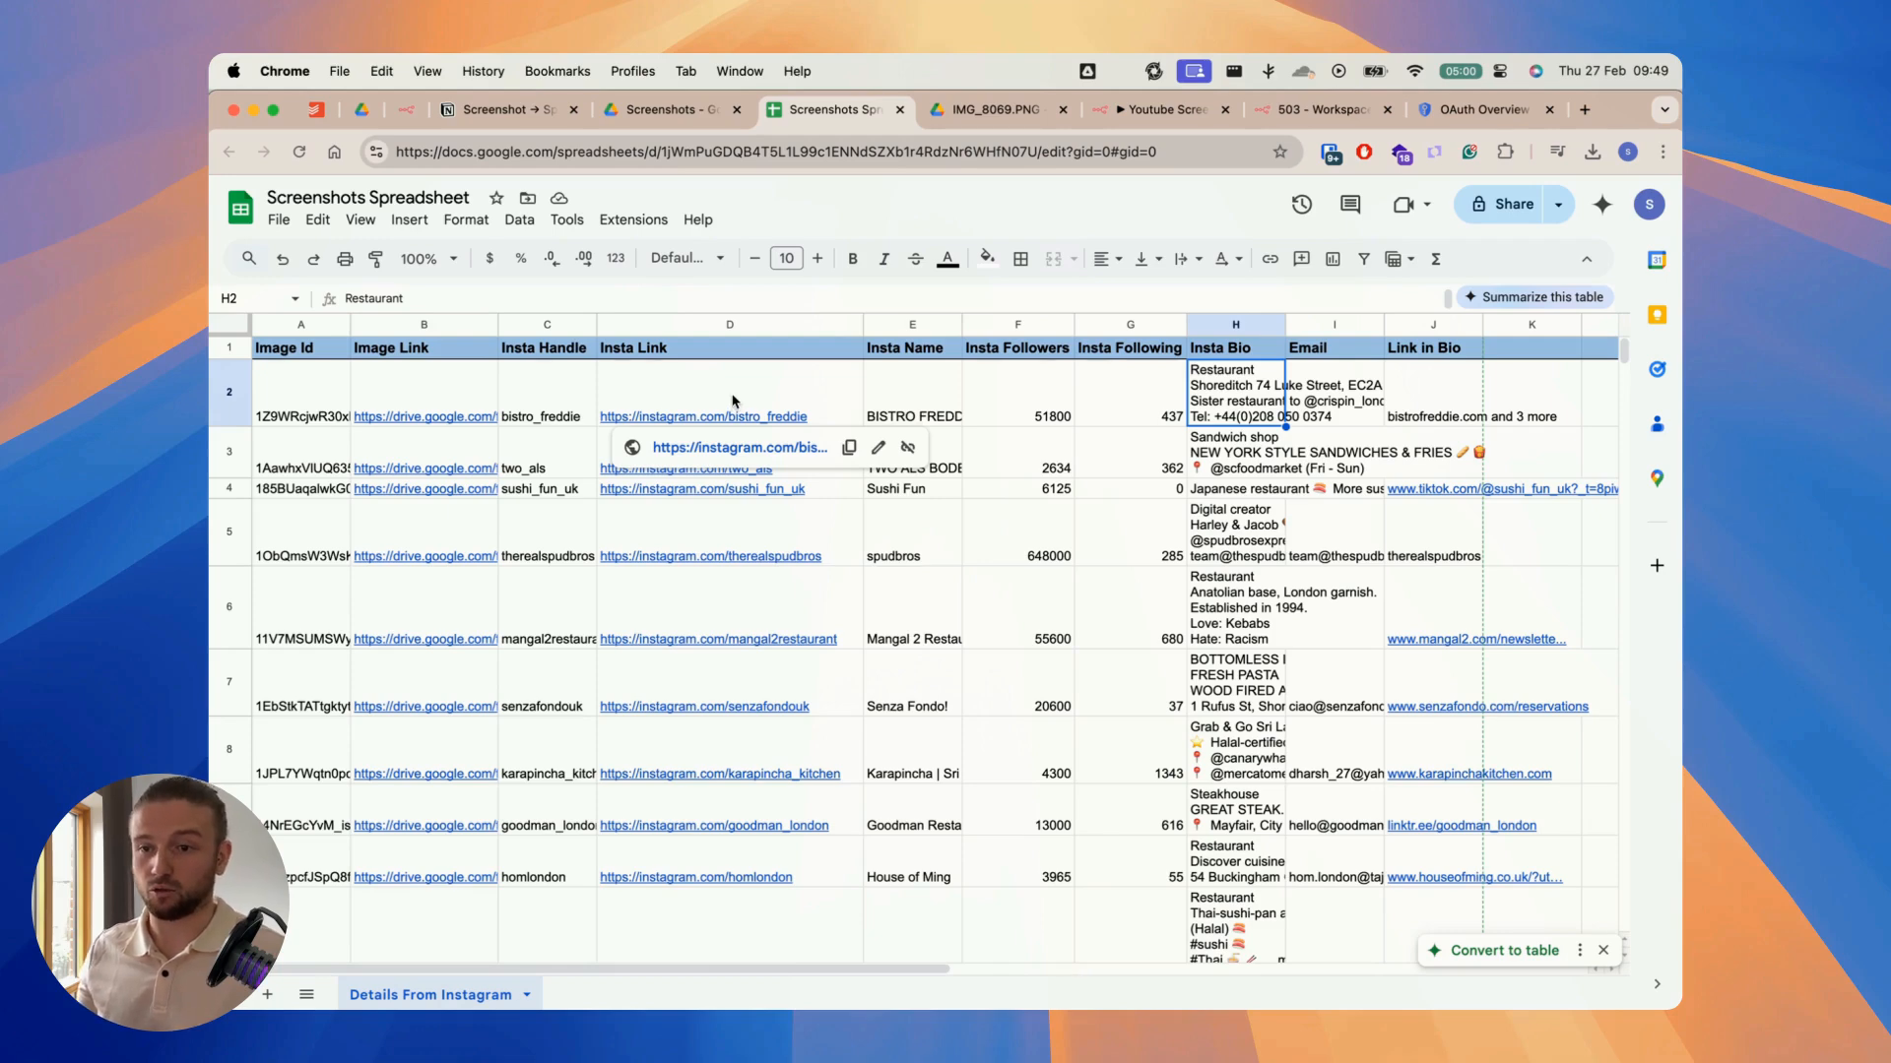
Step: Review the workflow's execution history in n8n, including the 27 Feb 09:45:10 run
left_click(1162, 111)
left_click(1073, 240)
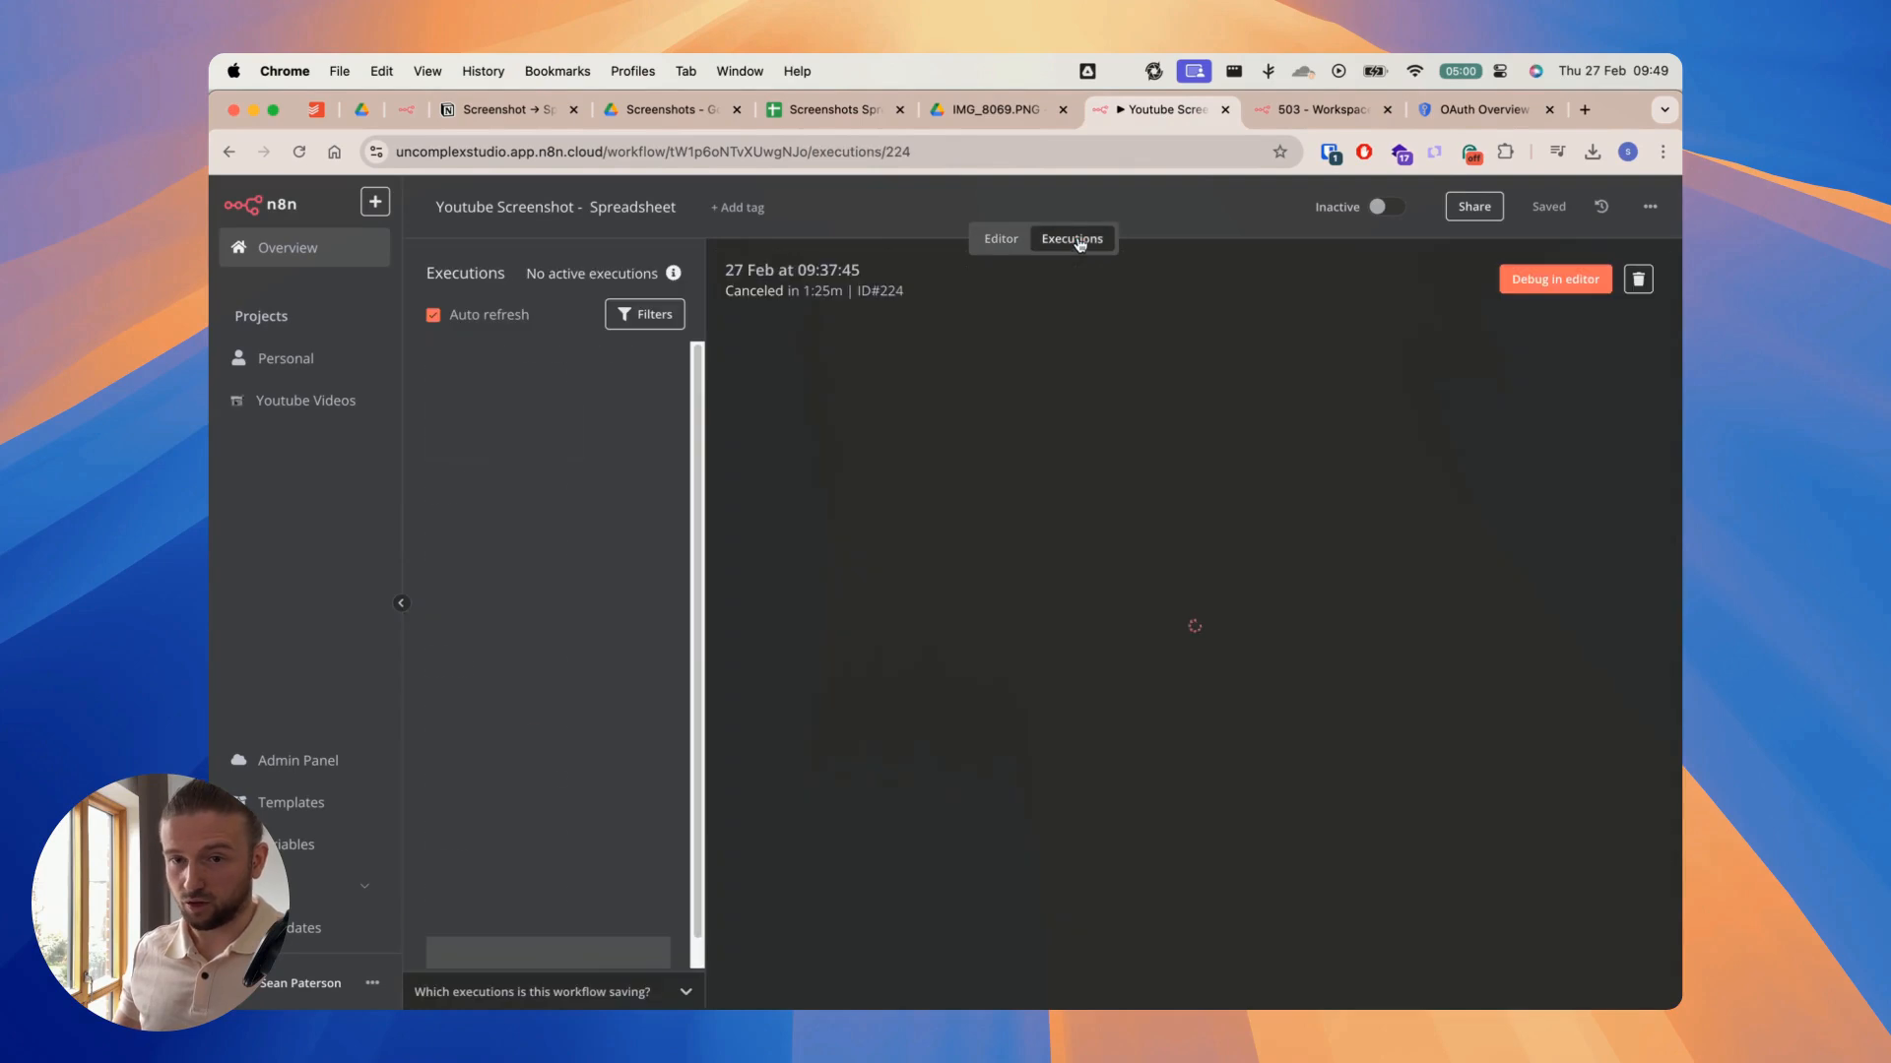
left_click(519, 388)
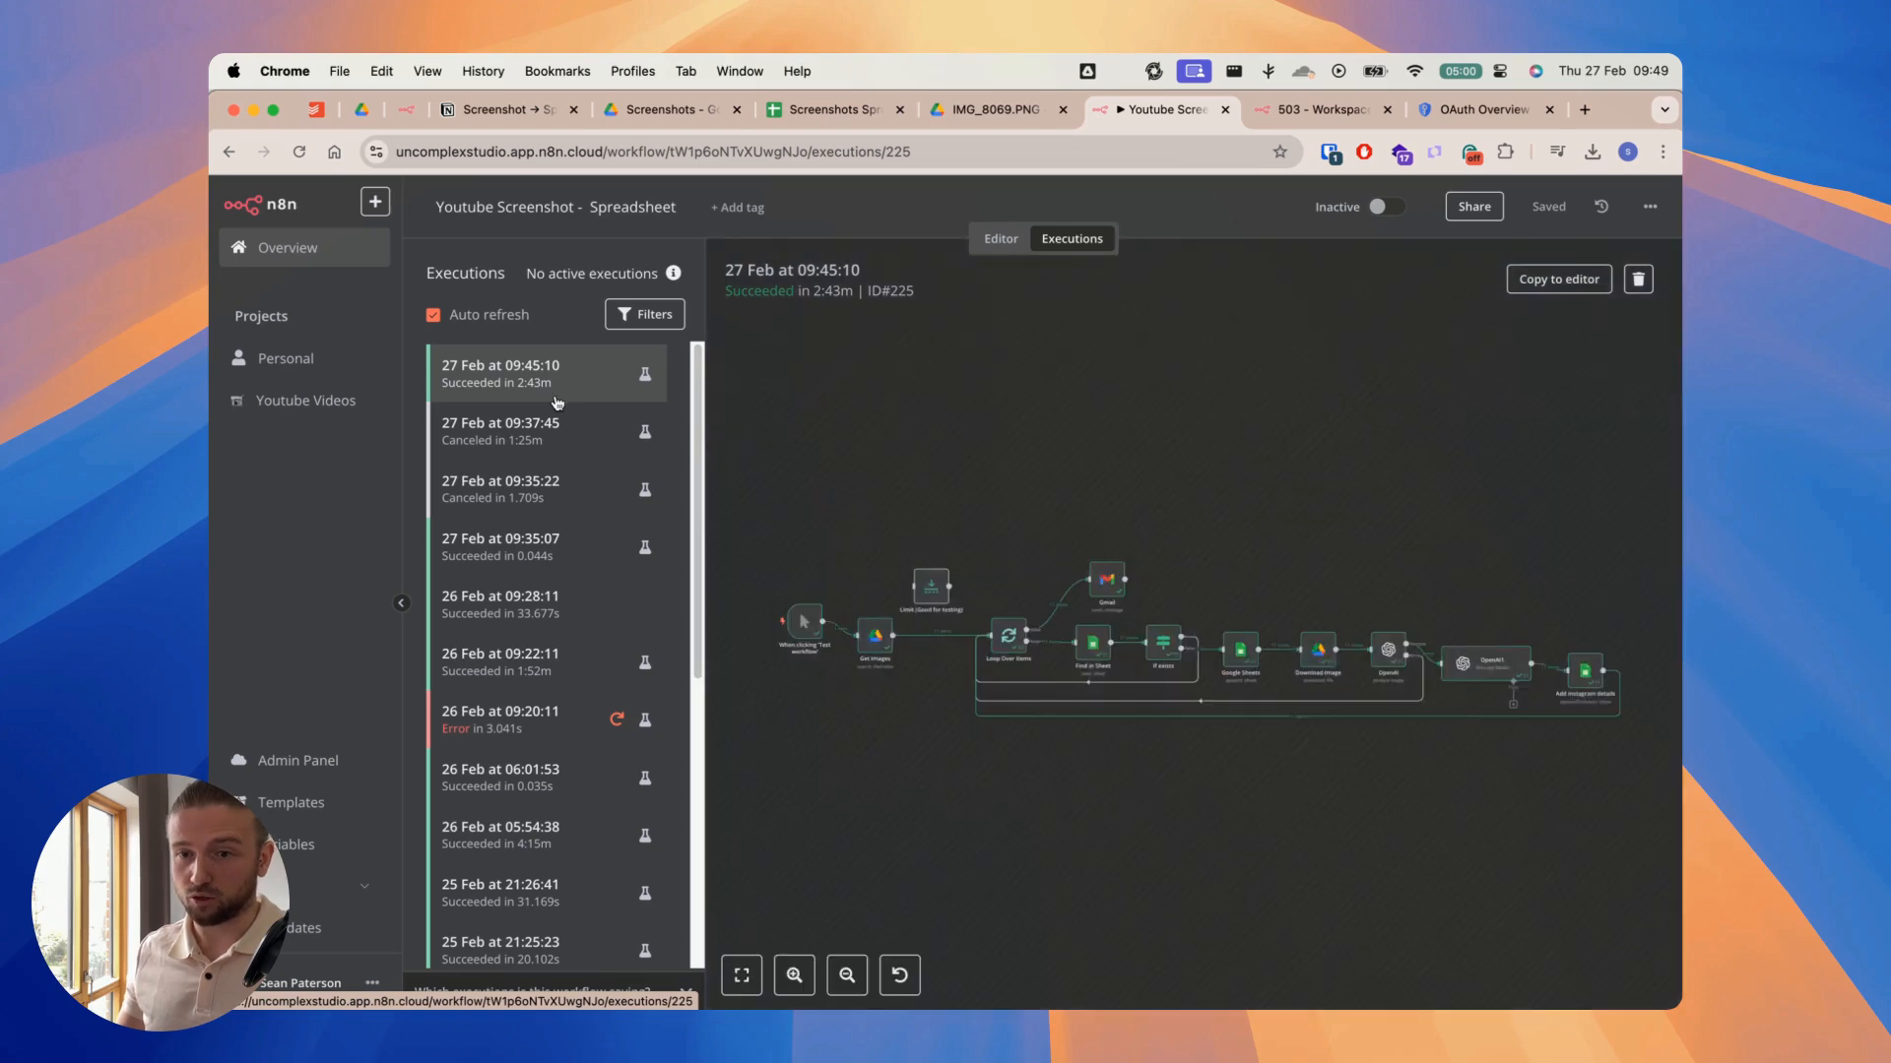
scroll(1021, 481, "down", 2)
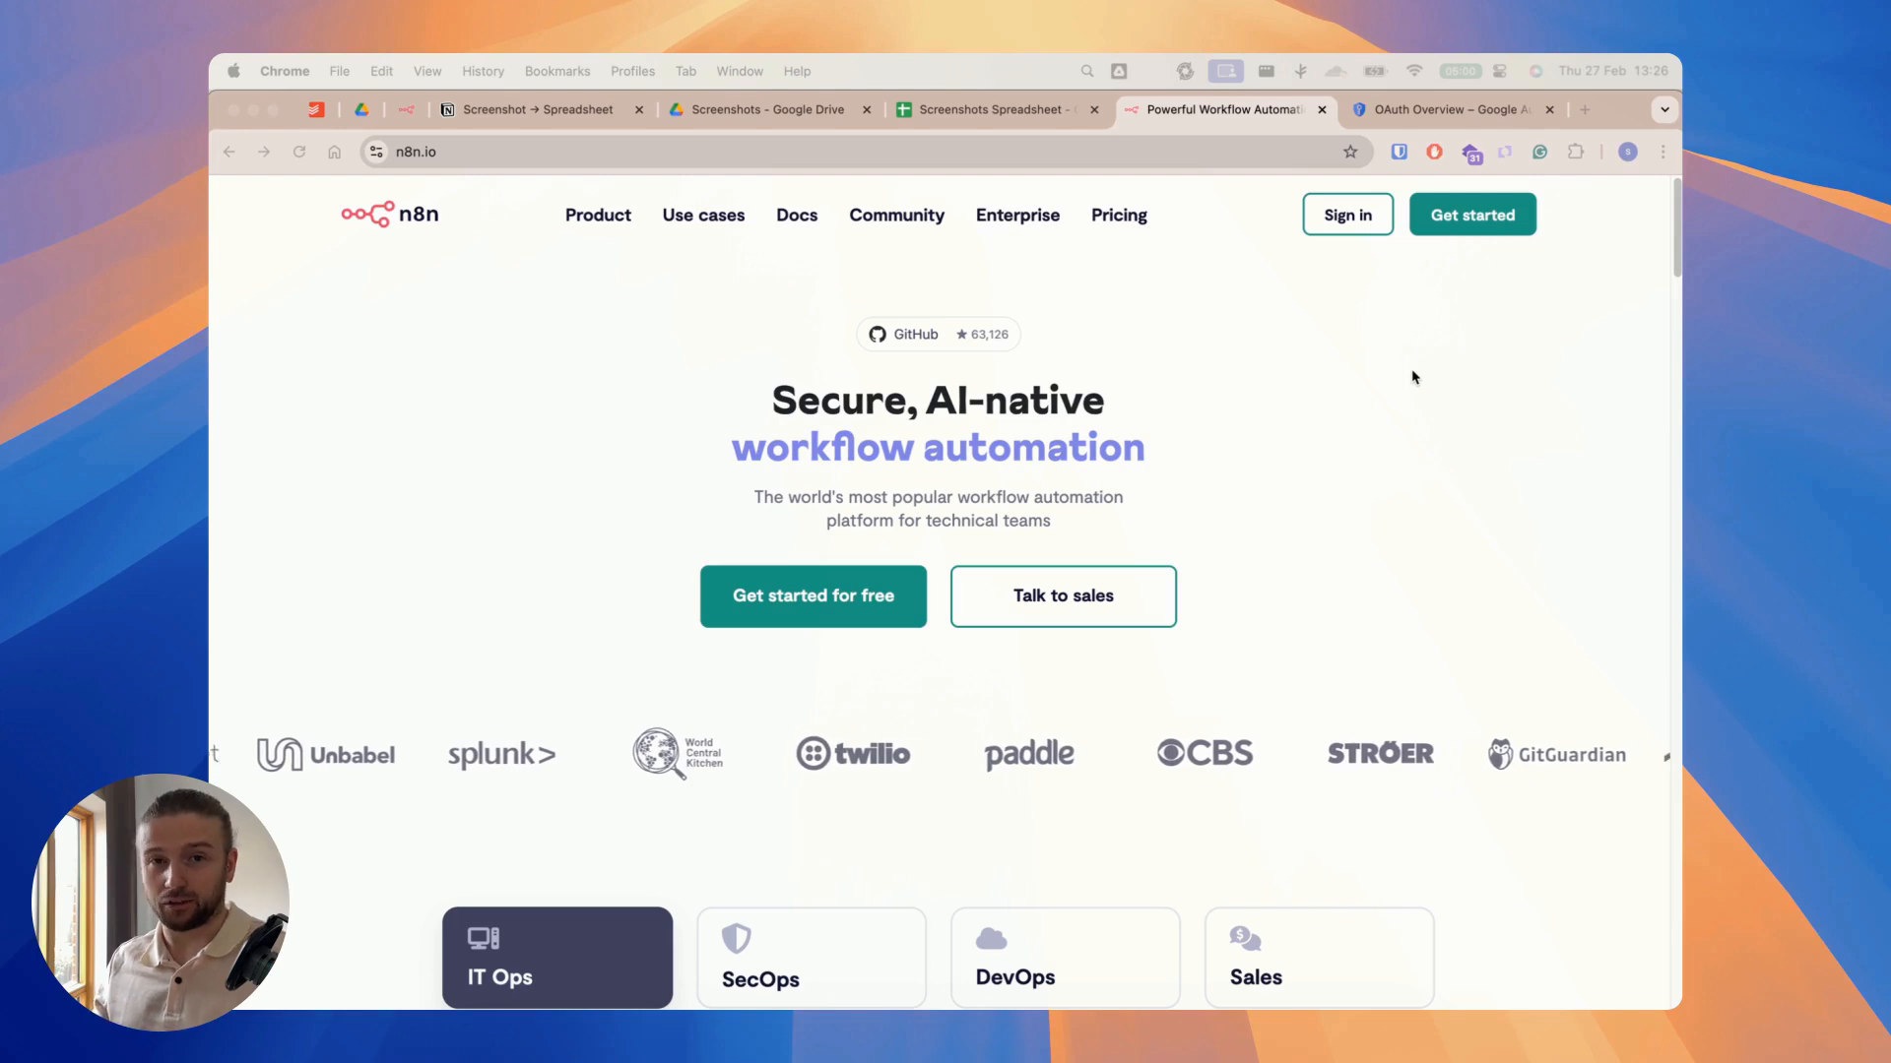
Step: Open the n8n cloud workspace from the n8n website and create a new workflow in the Youtube Videos project
left_click(1472, 218)
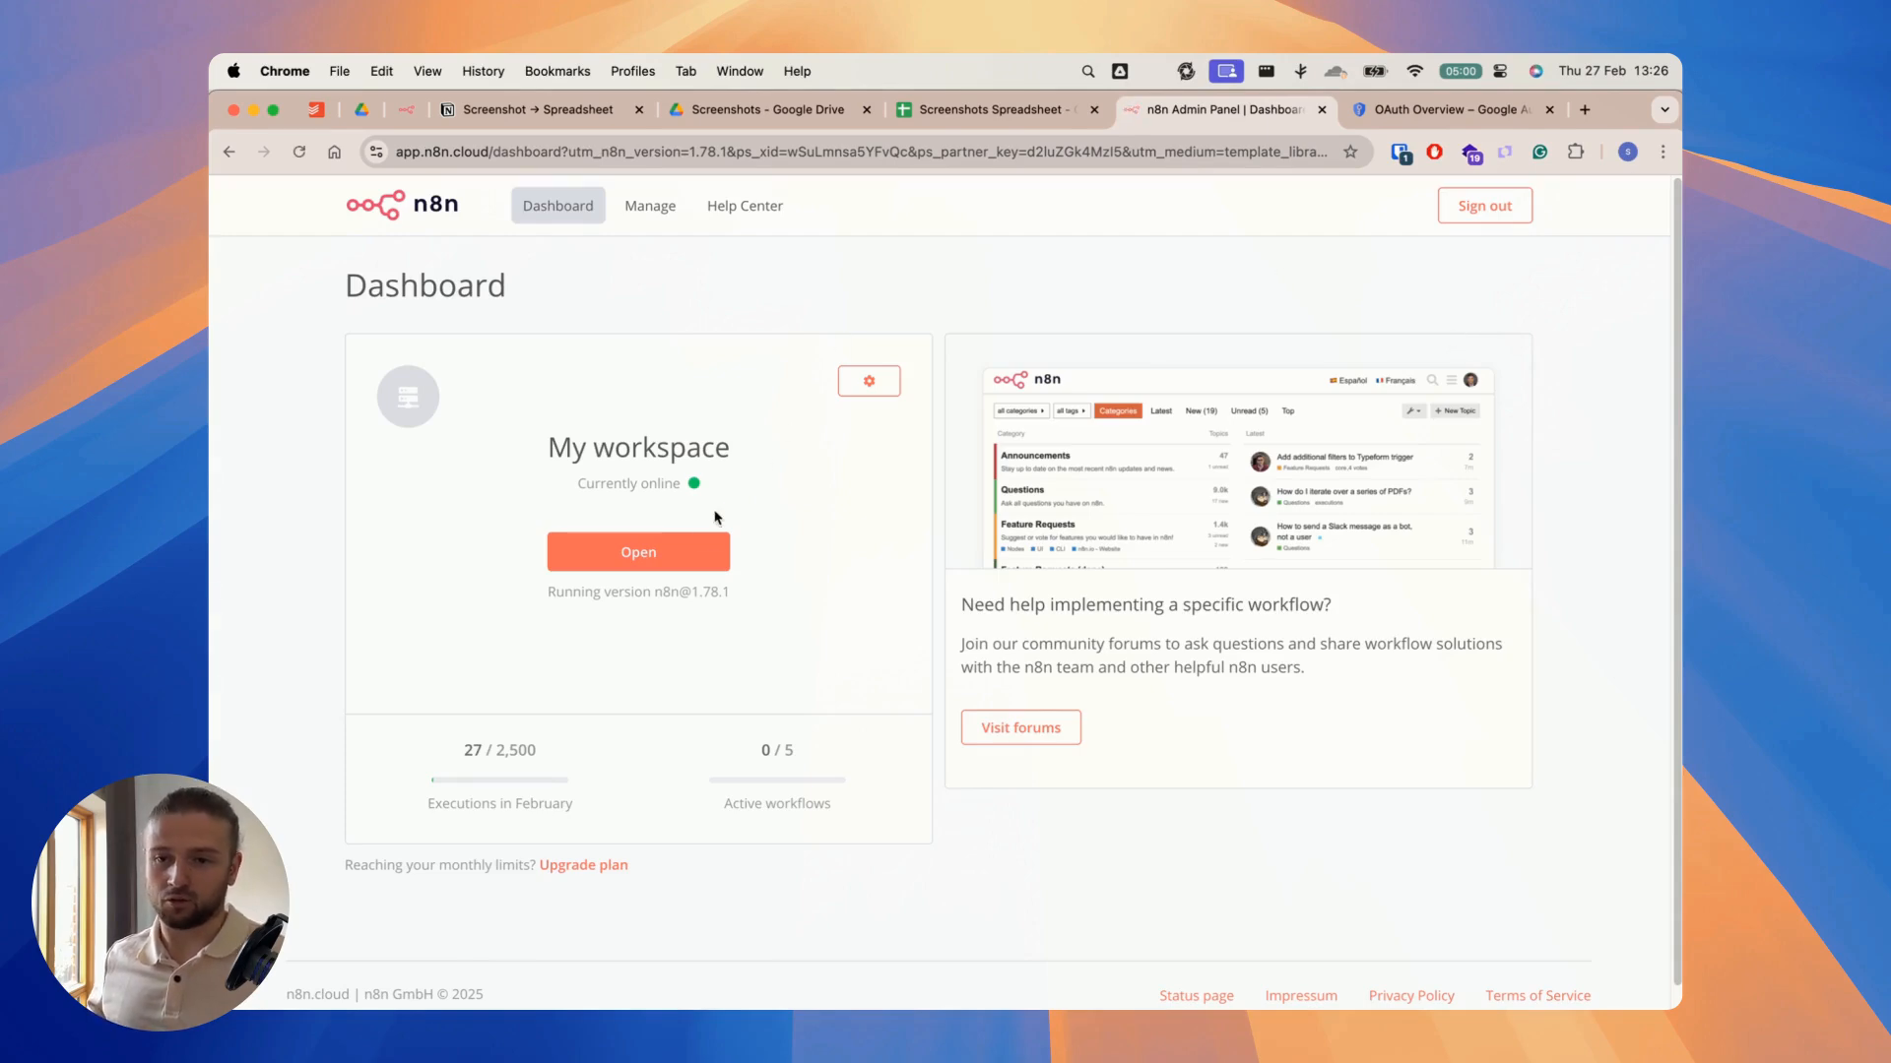
left_click(675, 560)
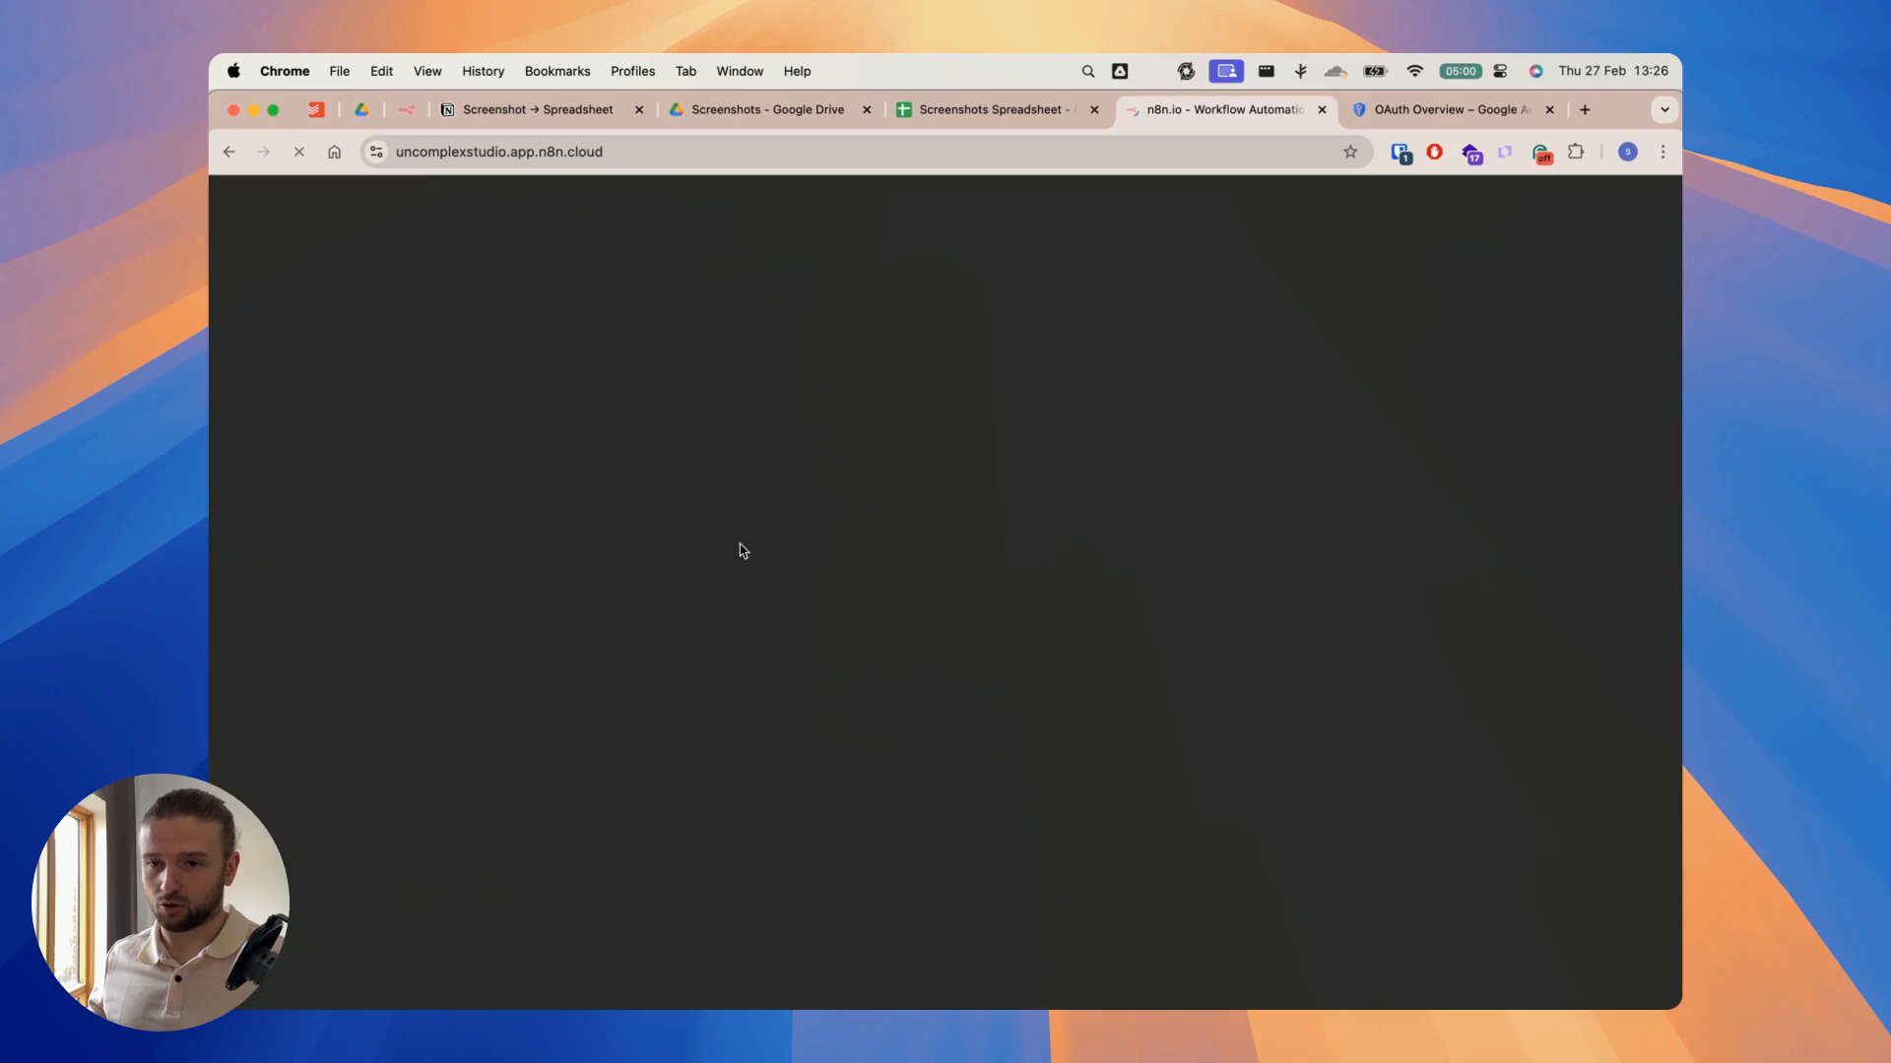
left_click(313, 402)
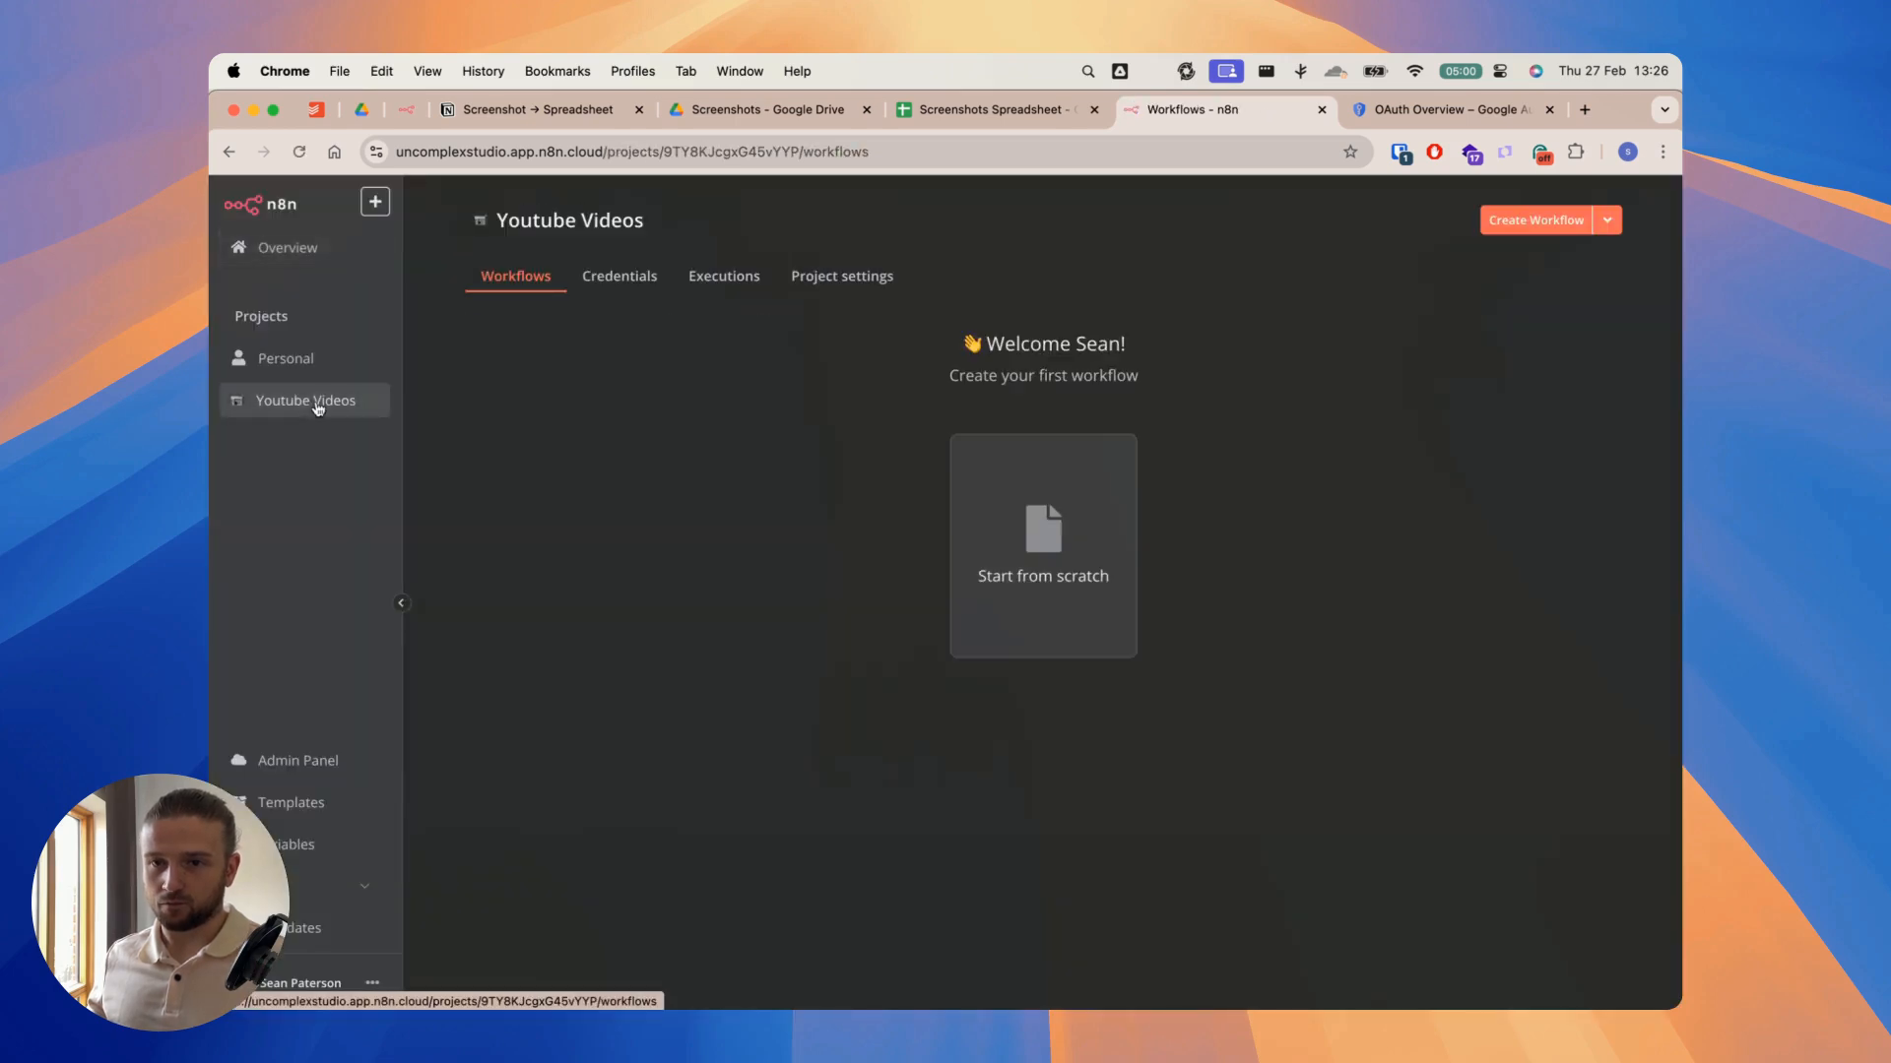
left_click(1536, 221)
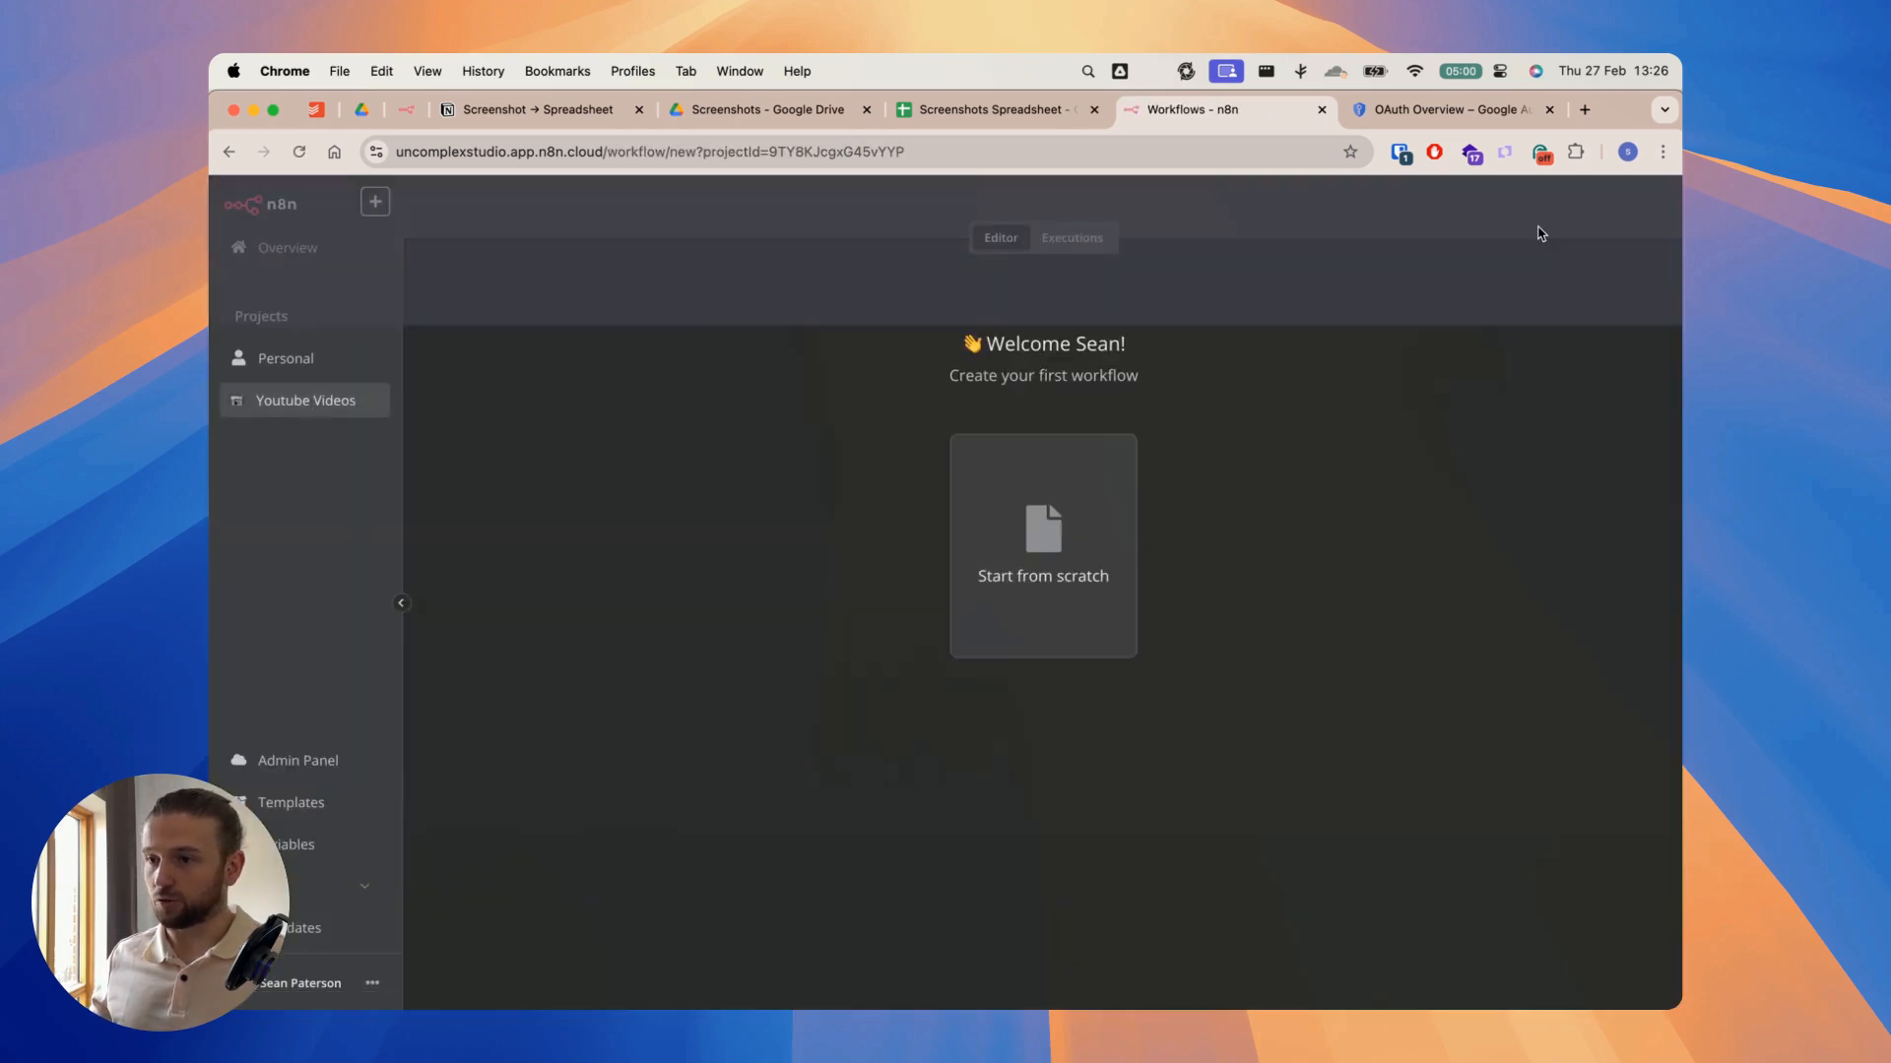
Step: Import the file n8n-Screenshot-to-Spreadsheet.json into the new workflow
left_click(1650, 206)
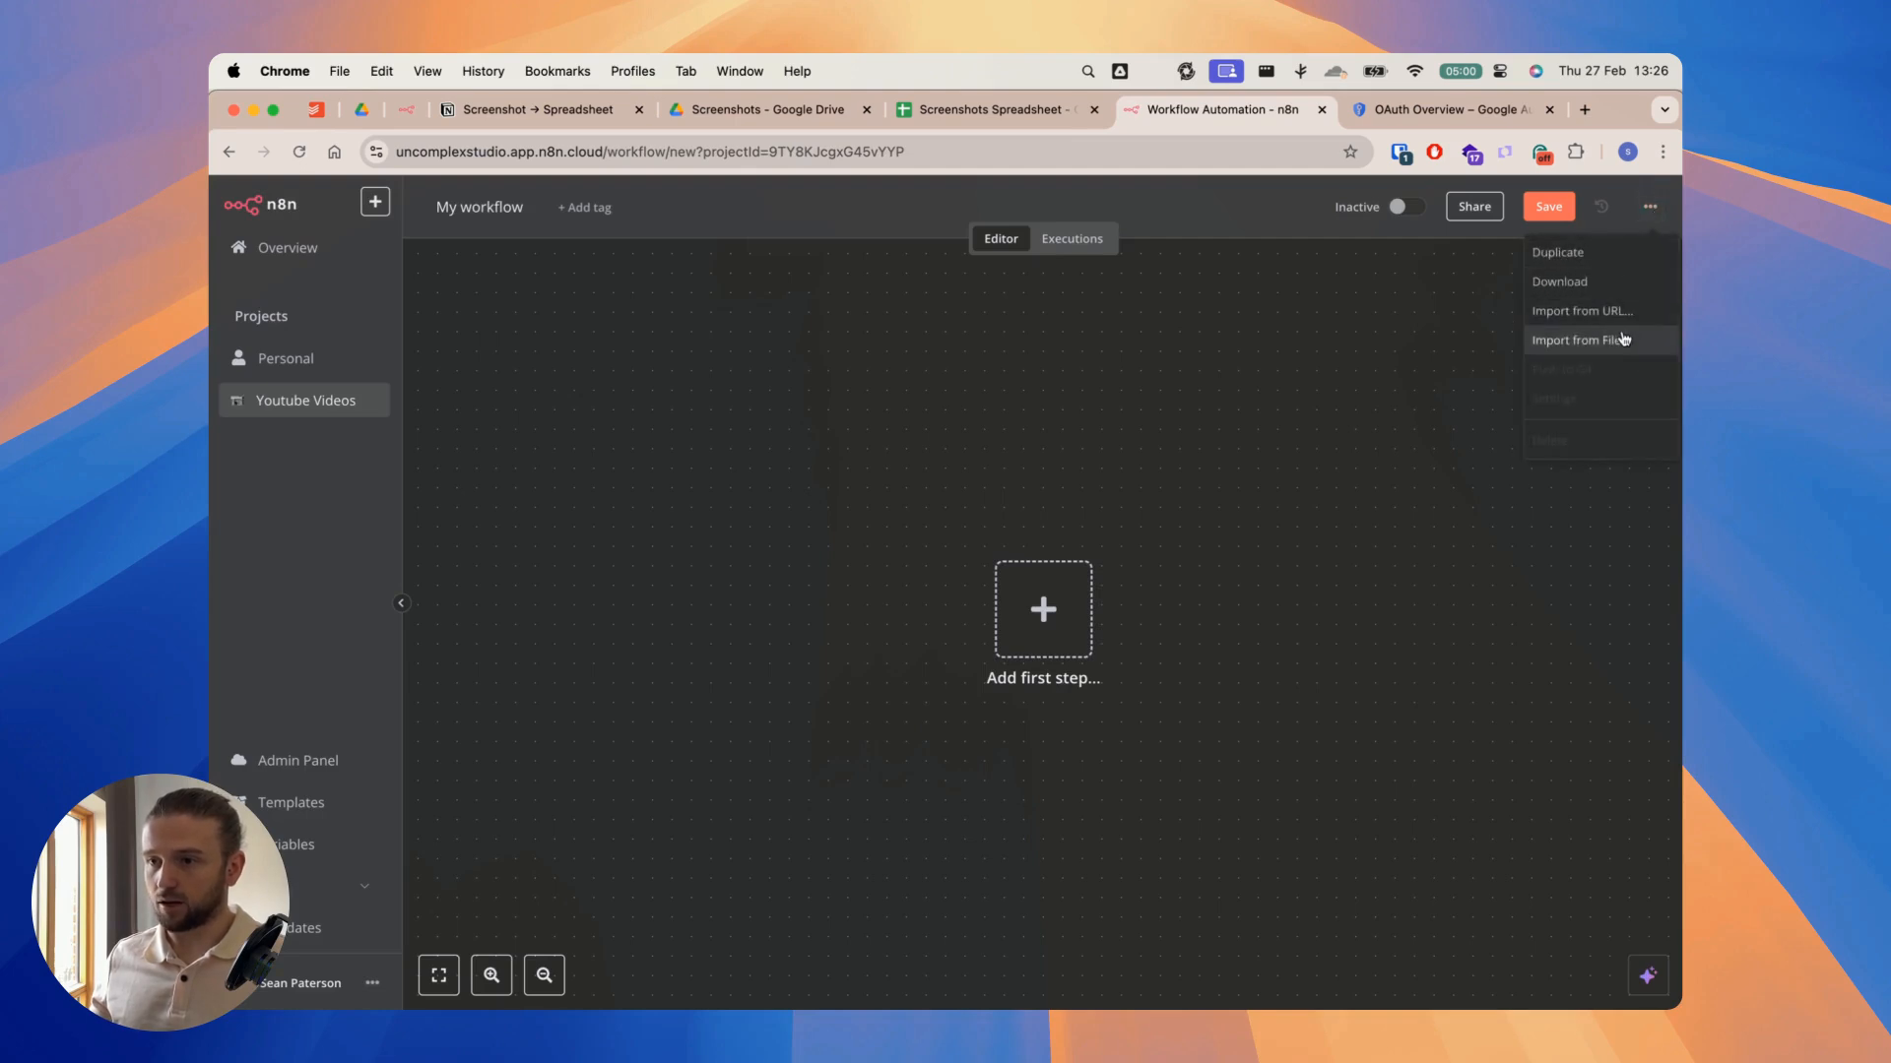
left_click(1620, 341)
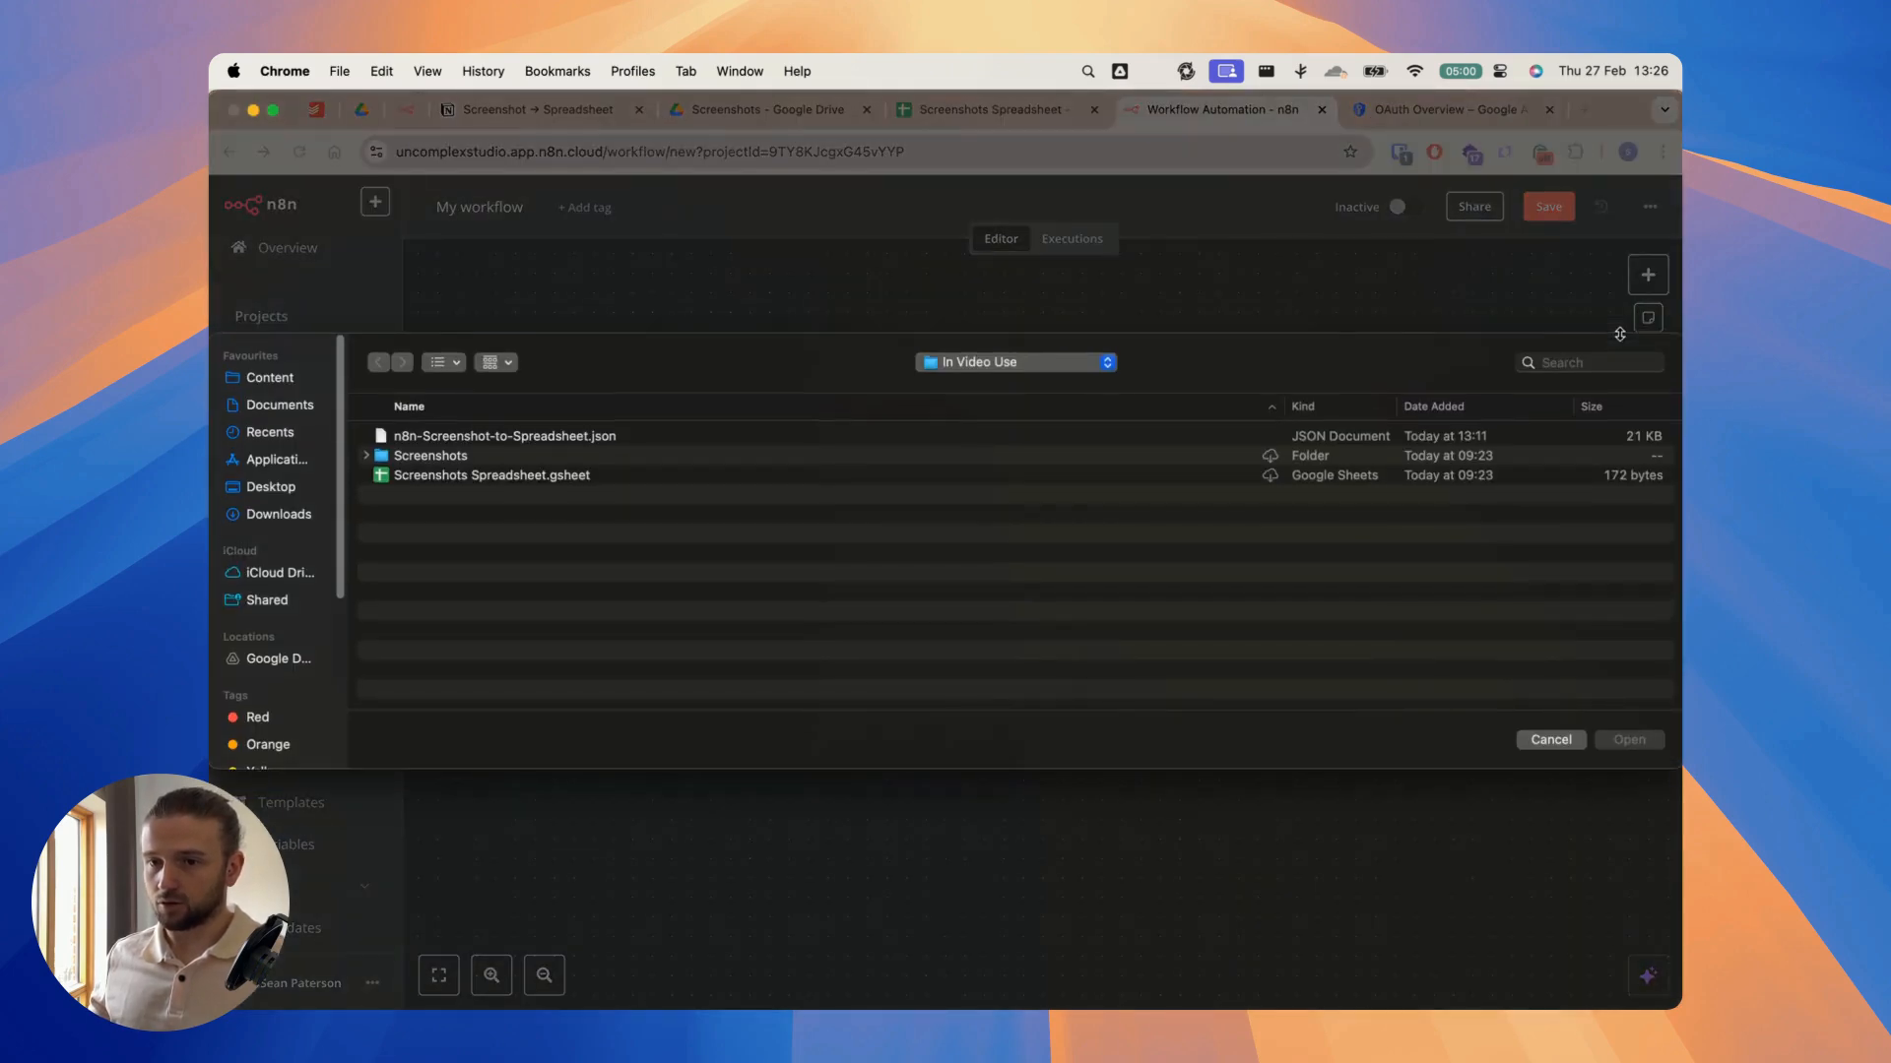
left_click(603, 437)
key("Return")
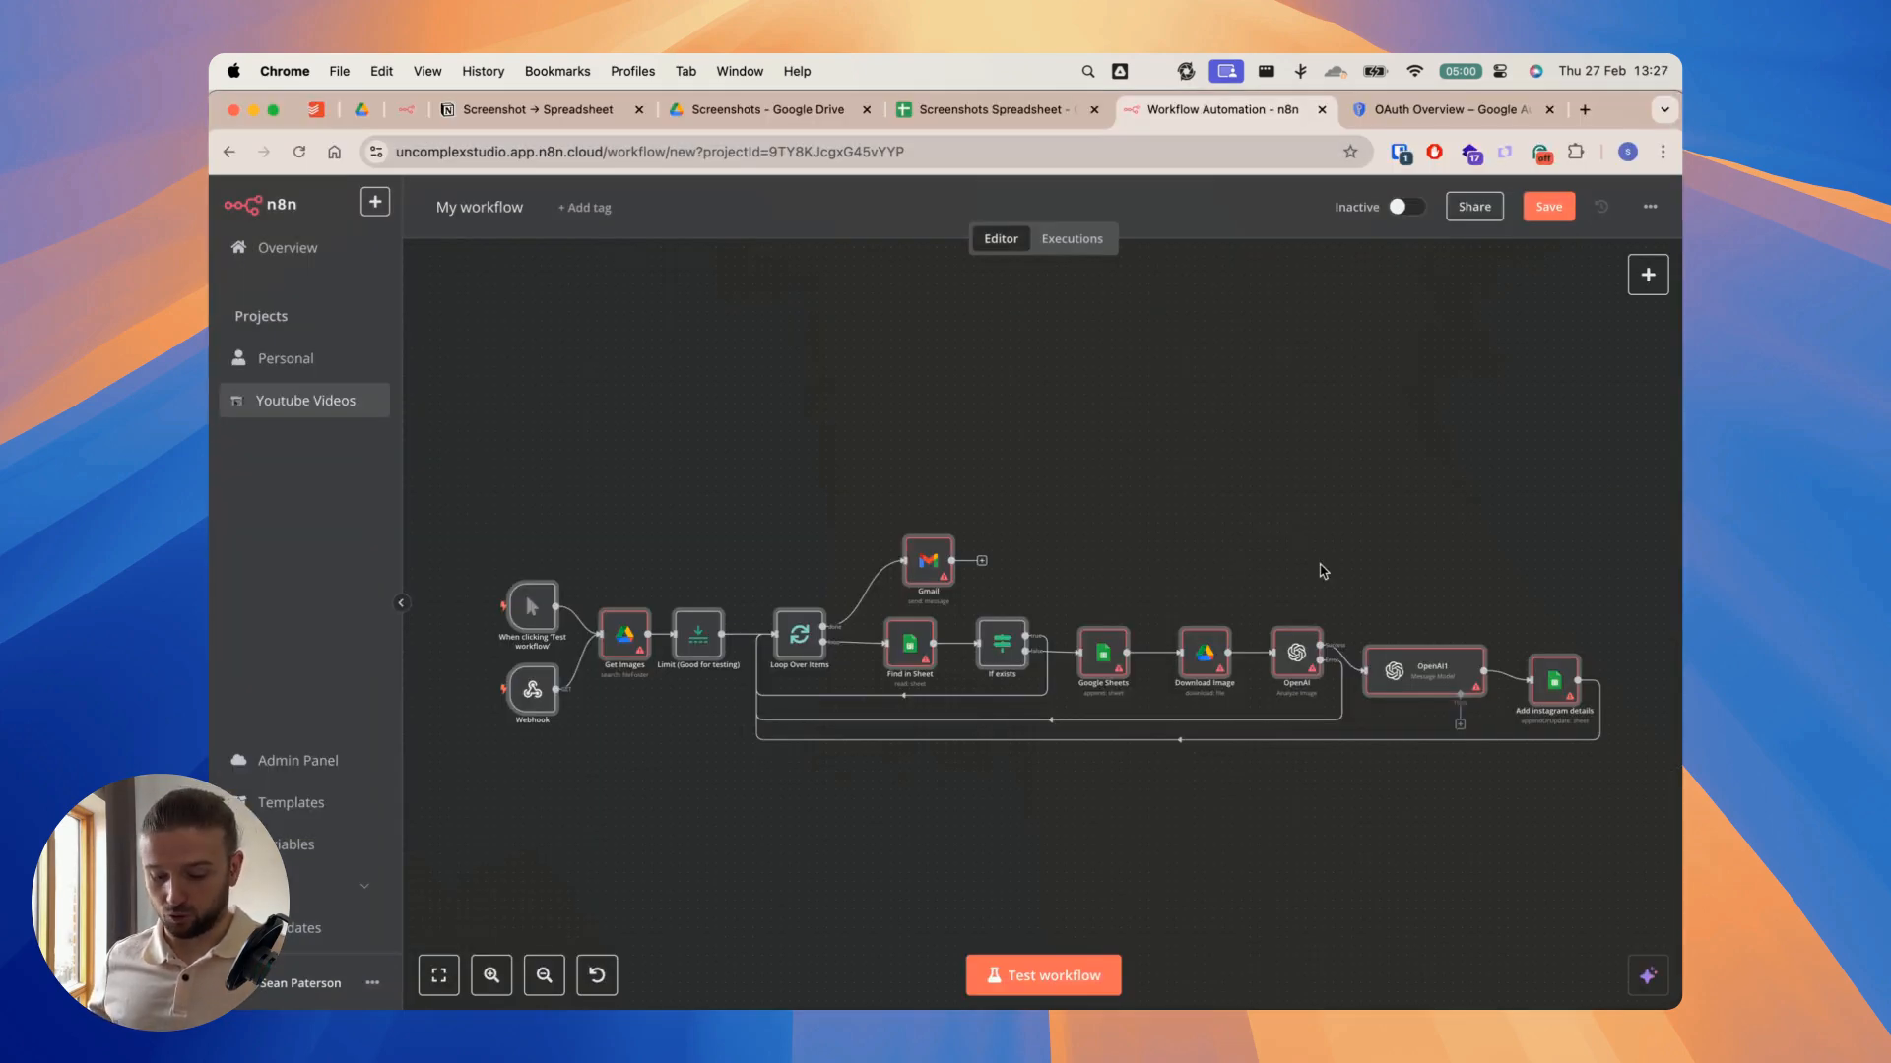
Step: Examine the imported workflow's nodes from the triggers through to Add instagram details
scroll(751, 536, "up", 5)
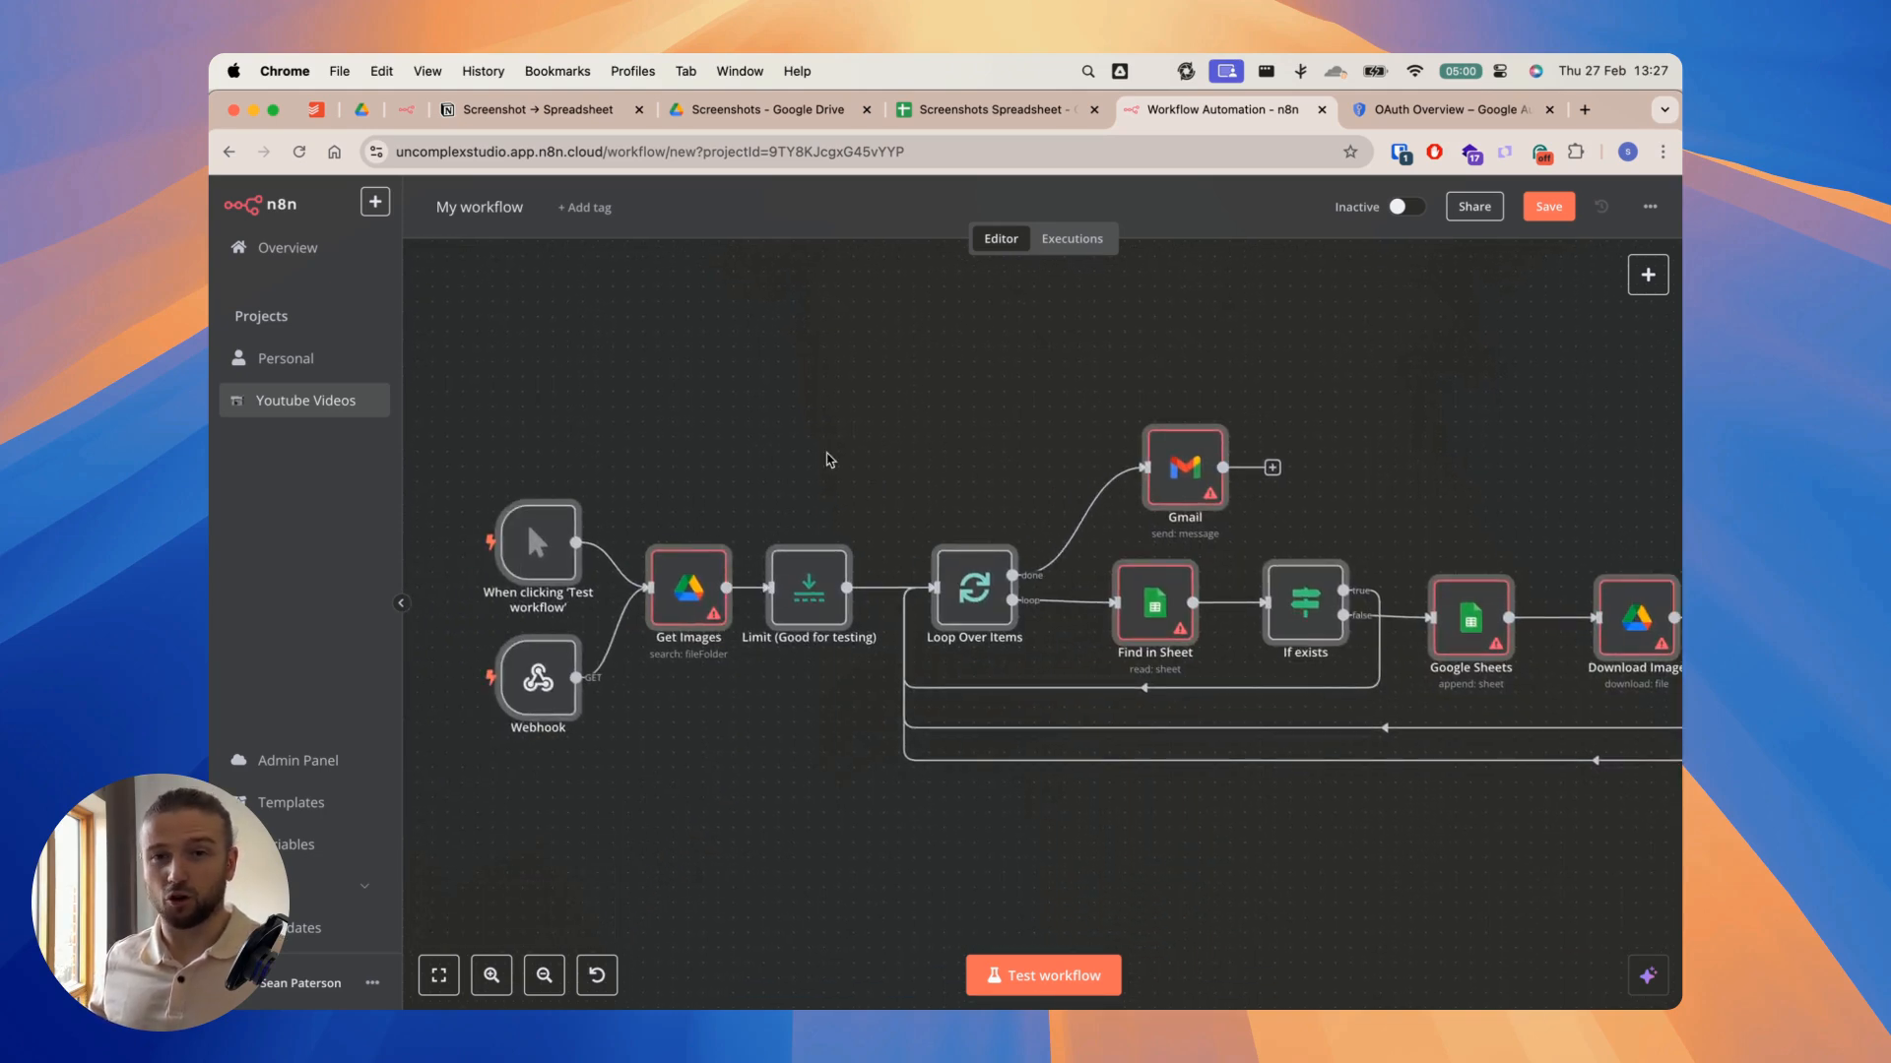
left_click_drag(856, 453, 815, 448)
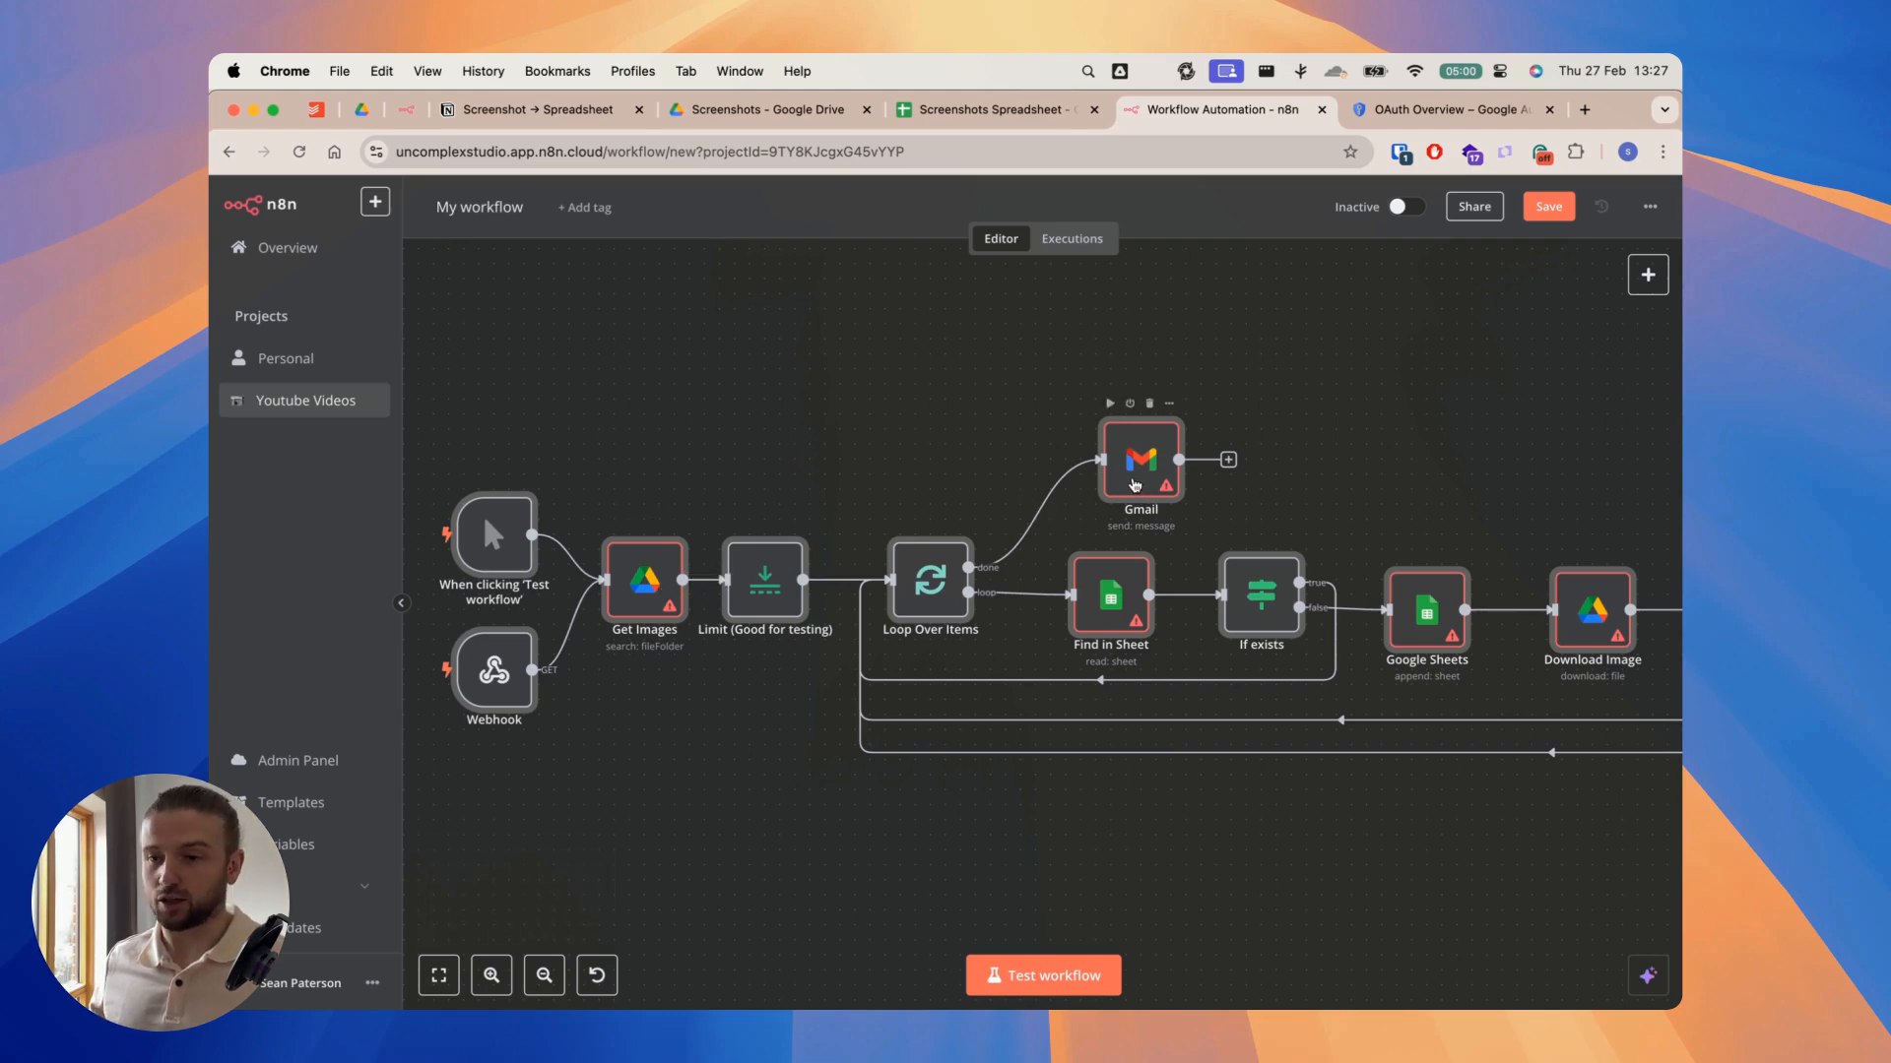
scroll(1211, 443, "right", 5)
scroll(1211, 443, "down", 1)
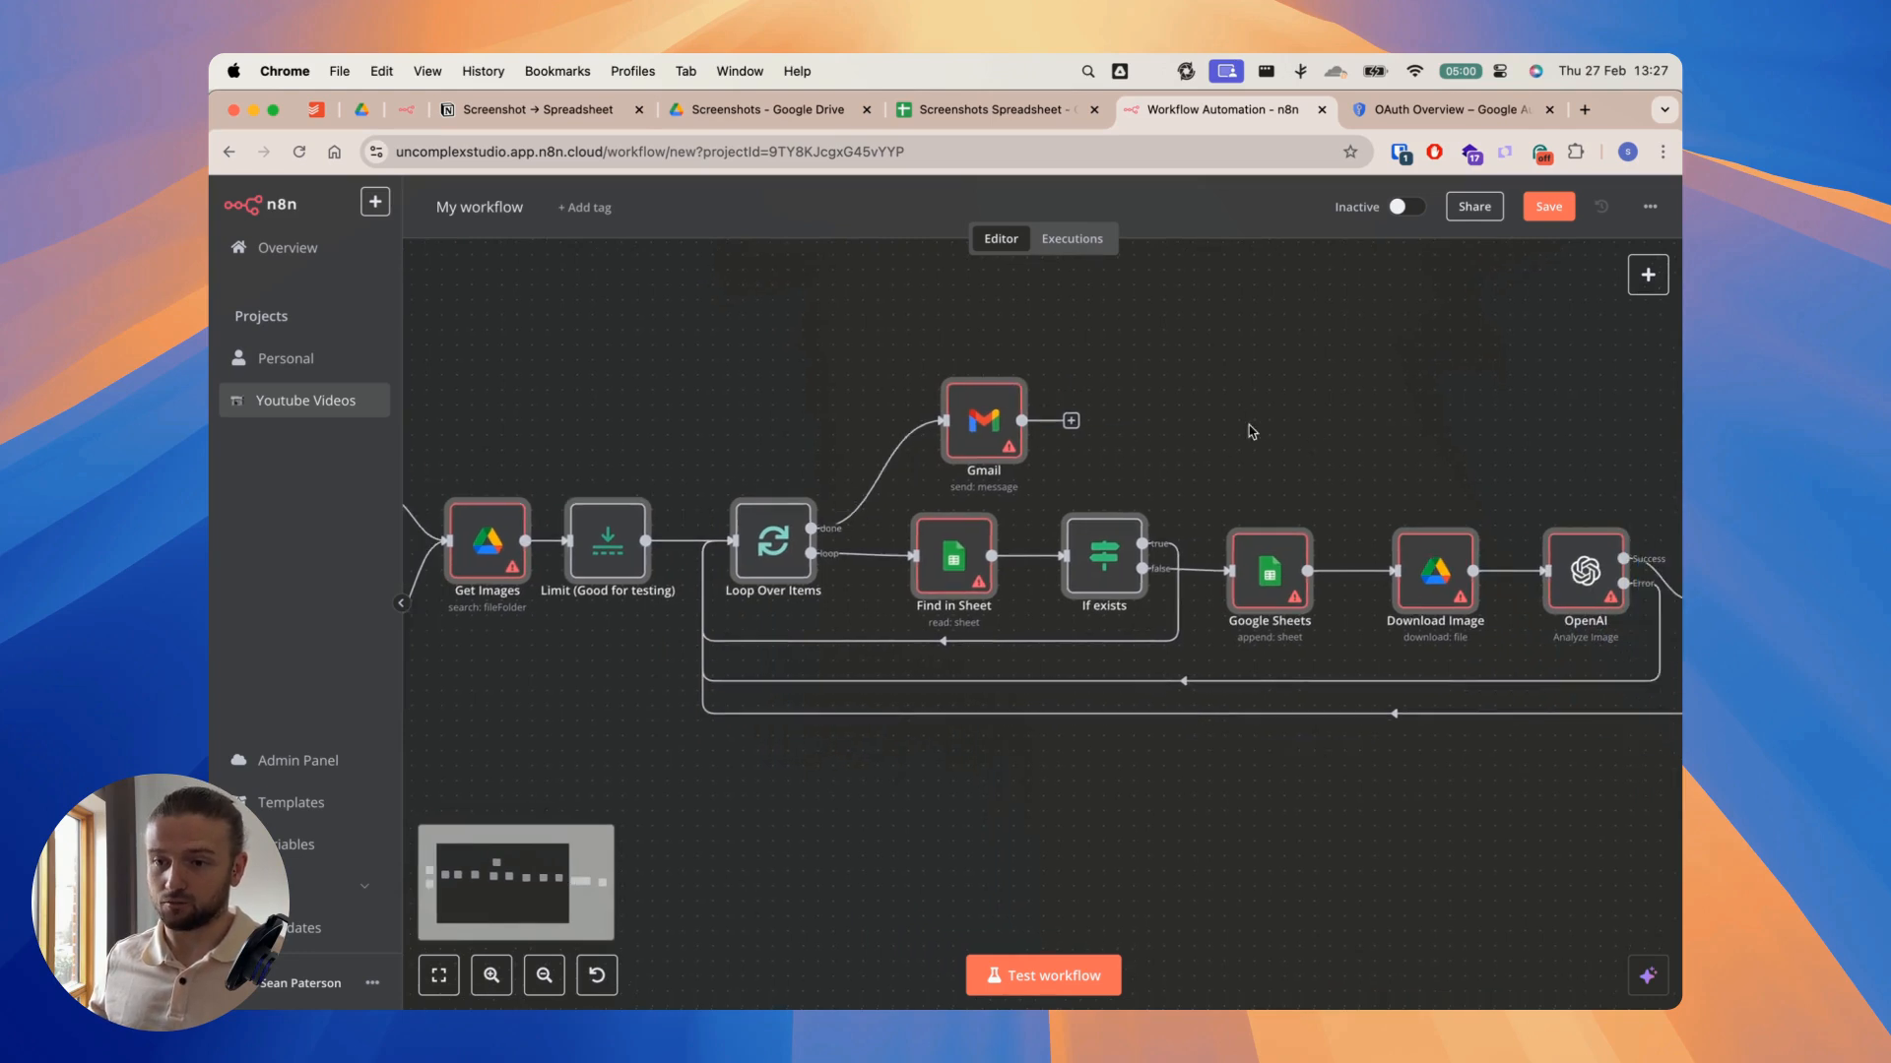
scroll(1364, 465, "right", 10)
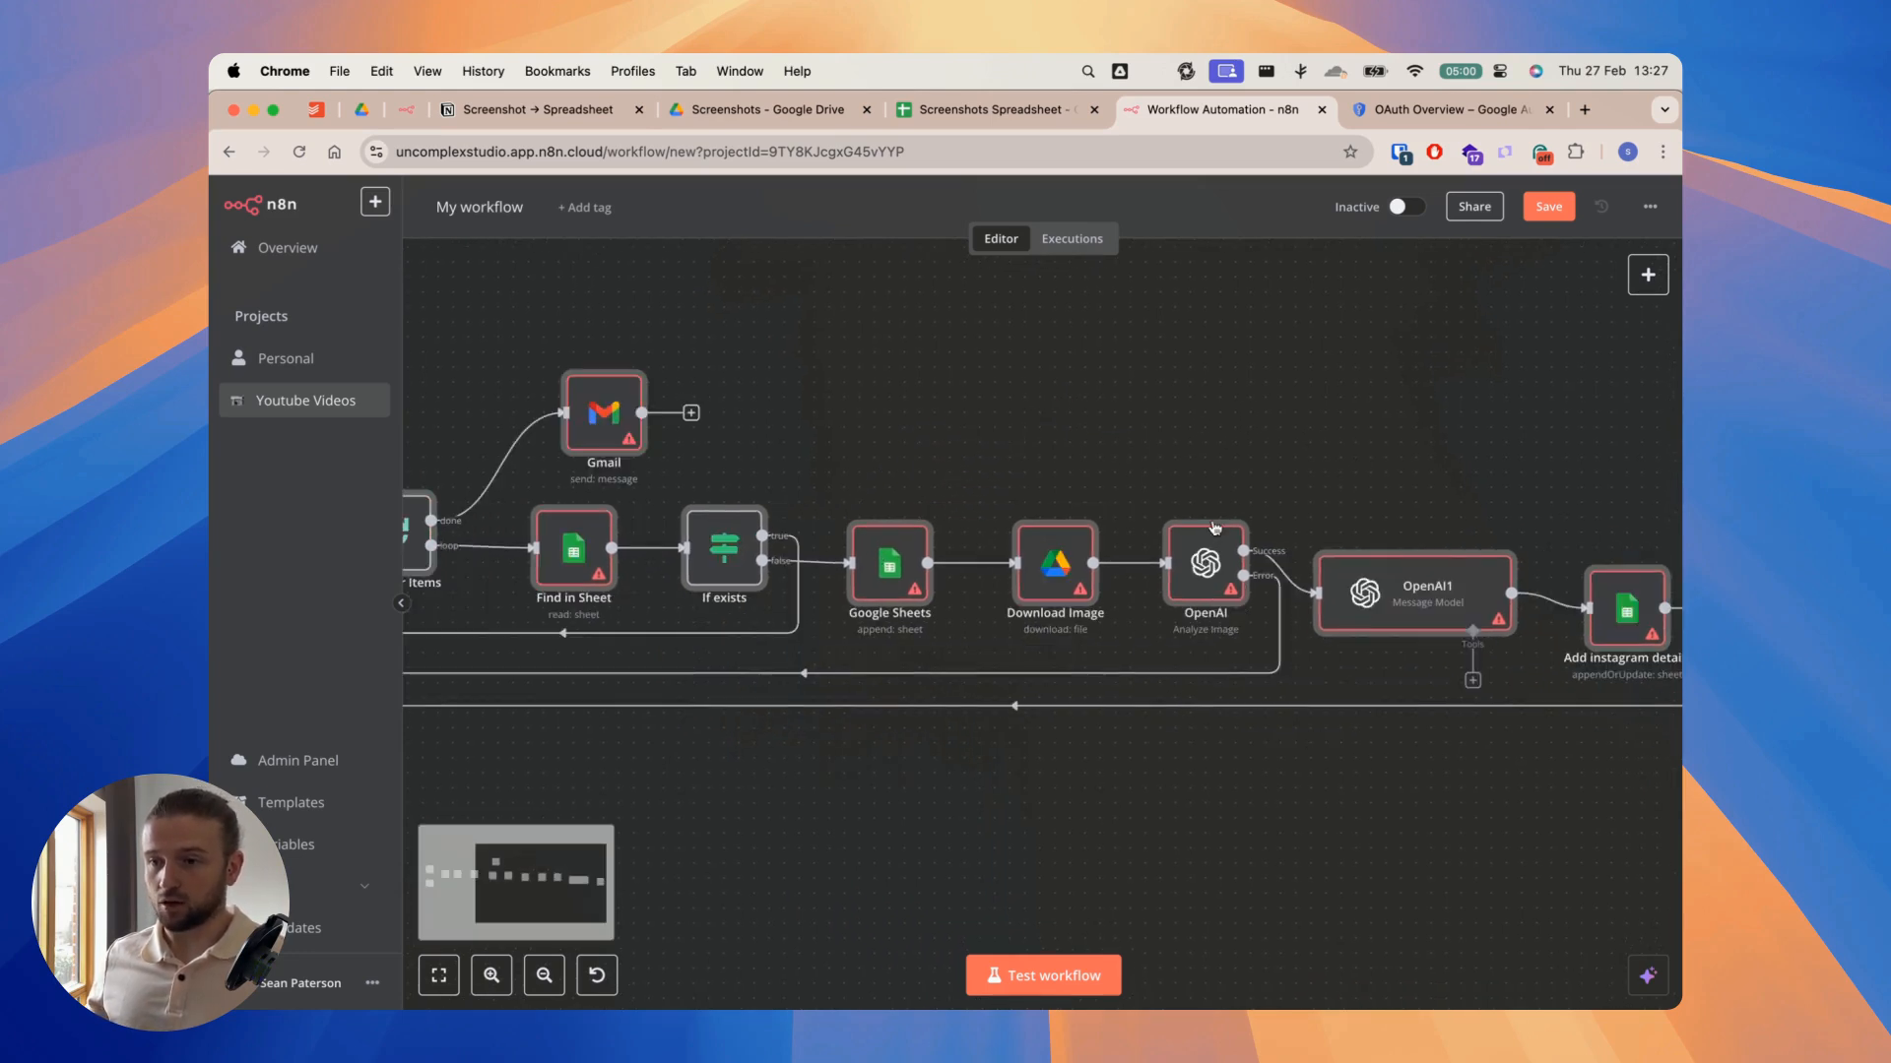
scroll(1398, 517, "right", 2)
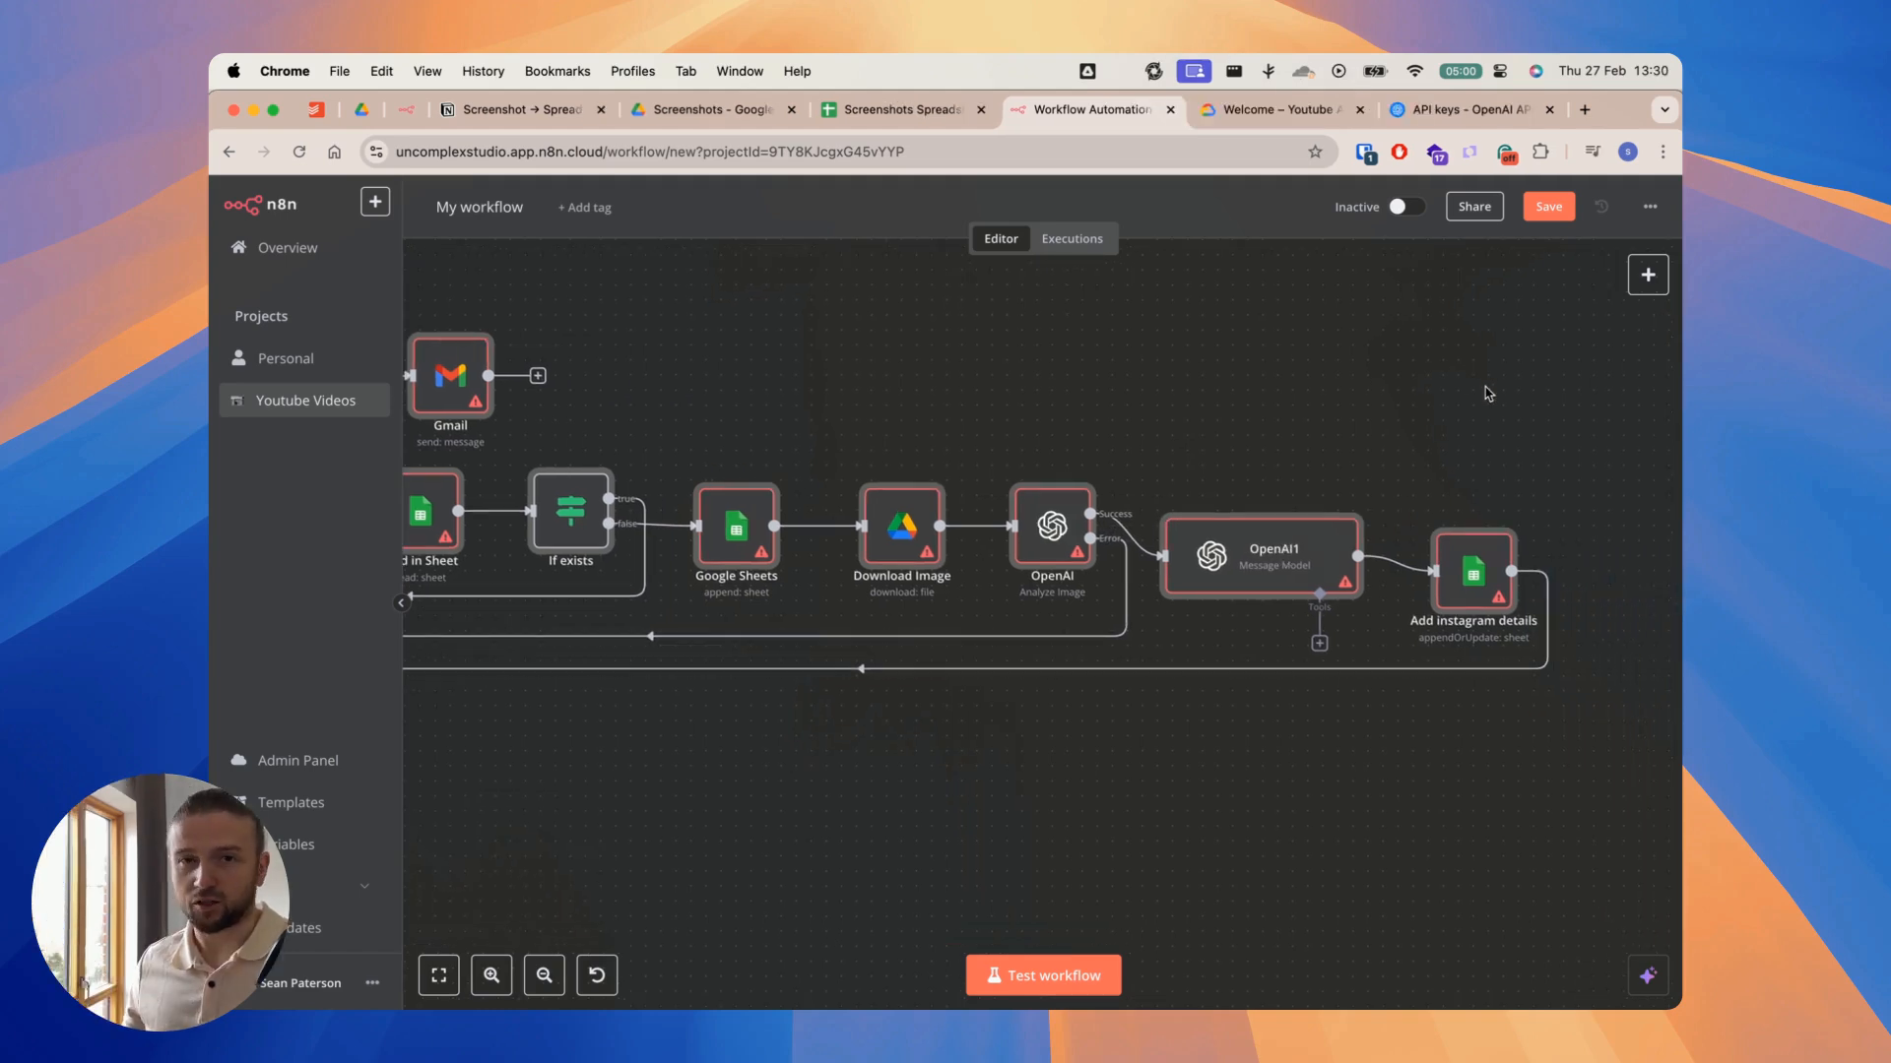
Step: Switch to the Google Cloud console and open the API Library for the Youtube AI Videos project
scroll(1015, 394, "left", 12)
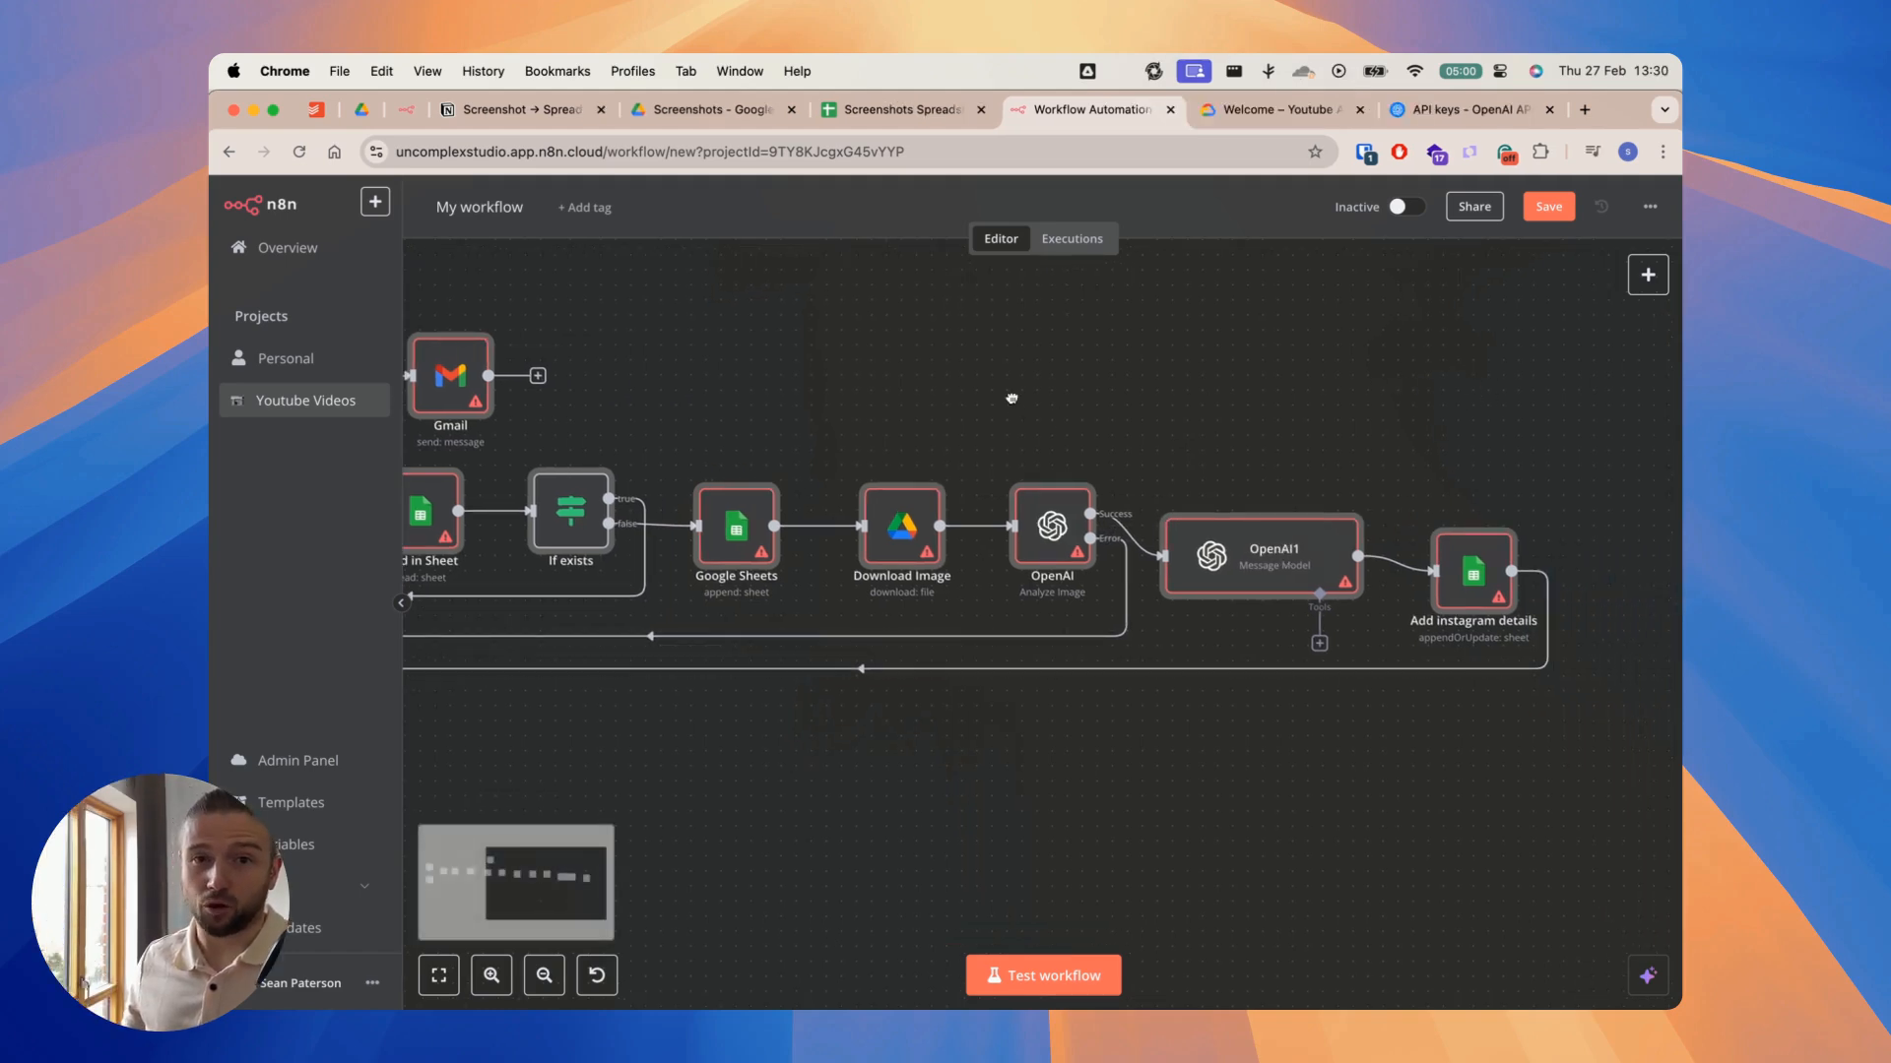
scroll(1083, 409, "left", 5)
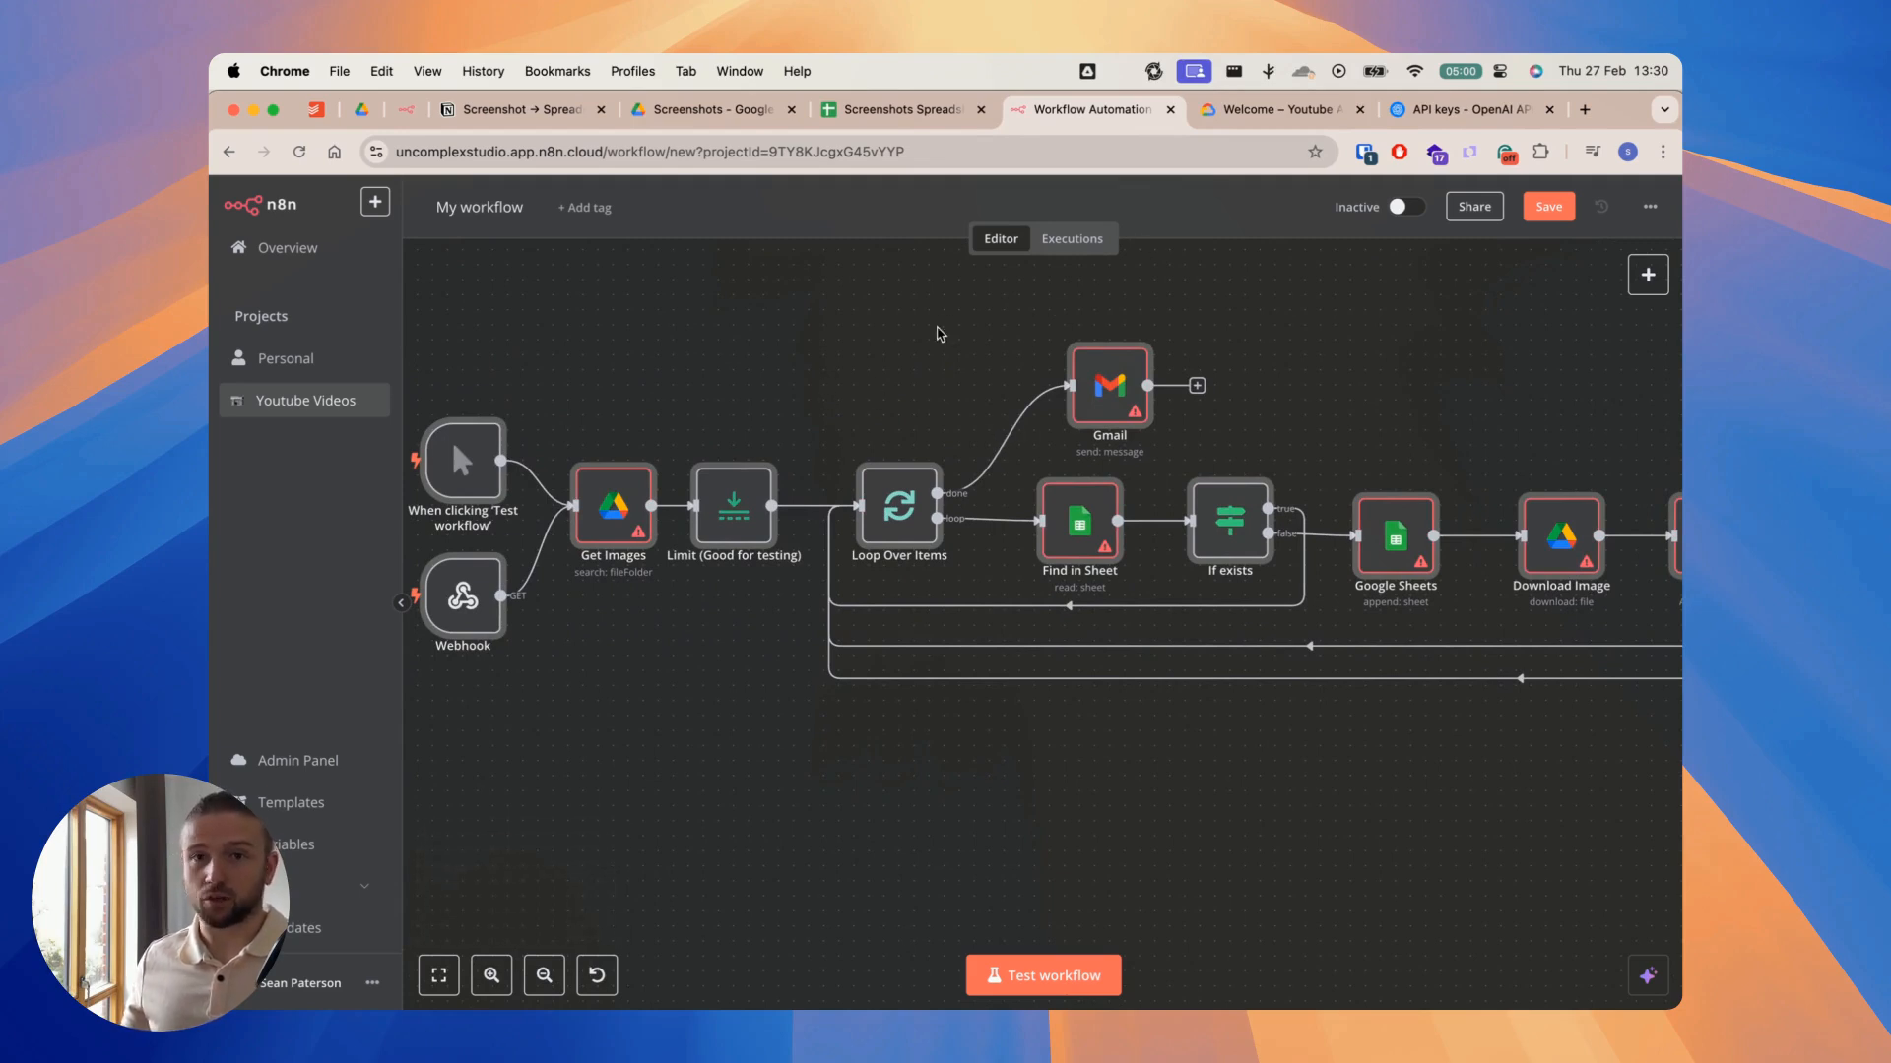
left_click(1253, 119)
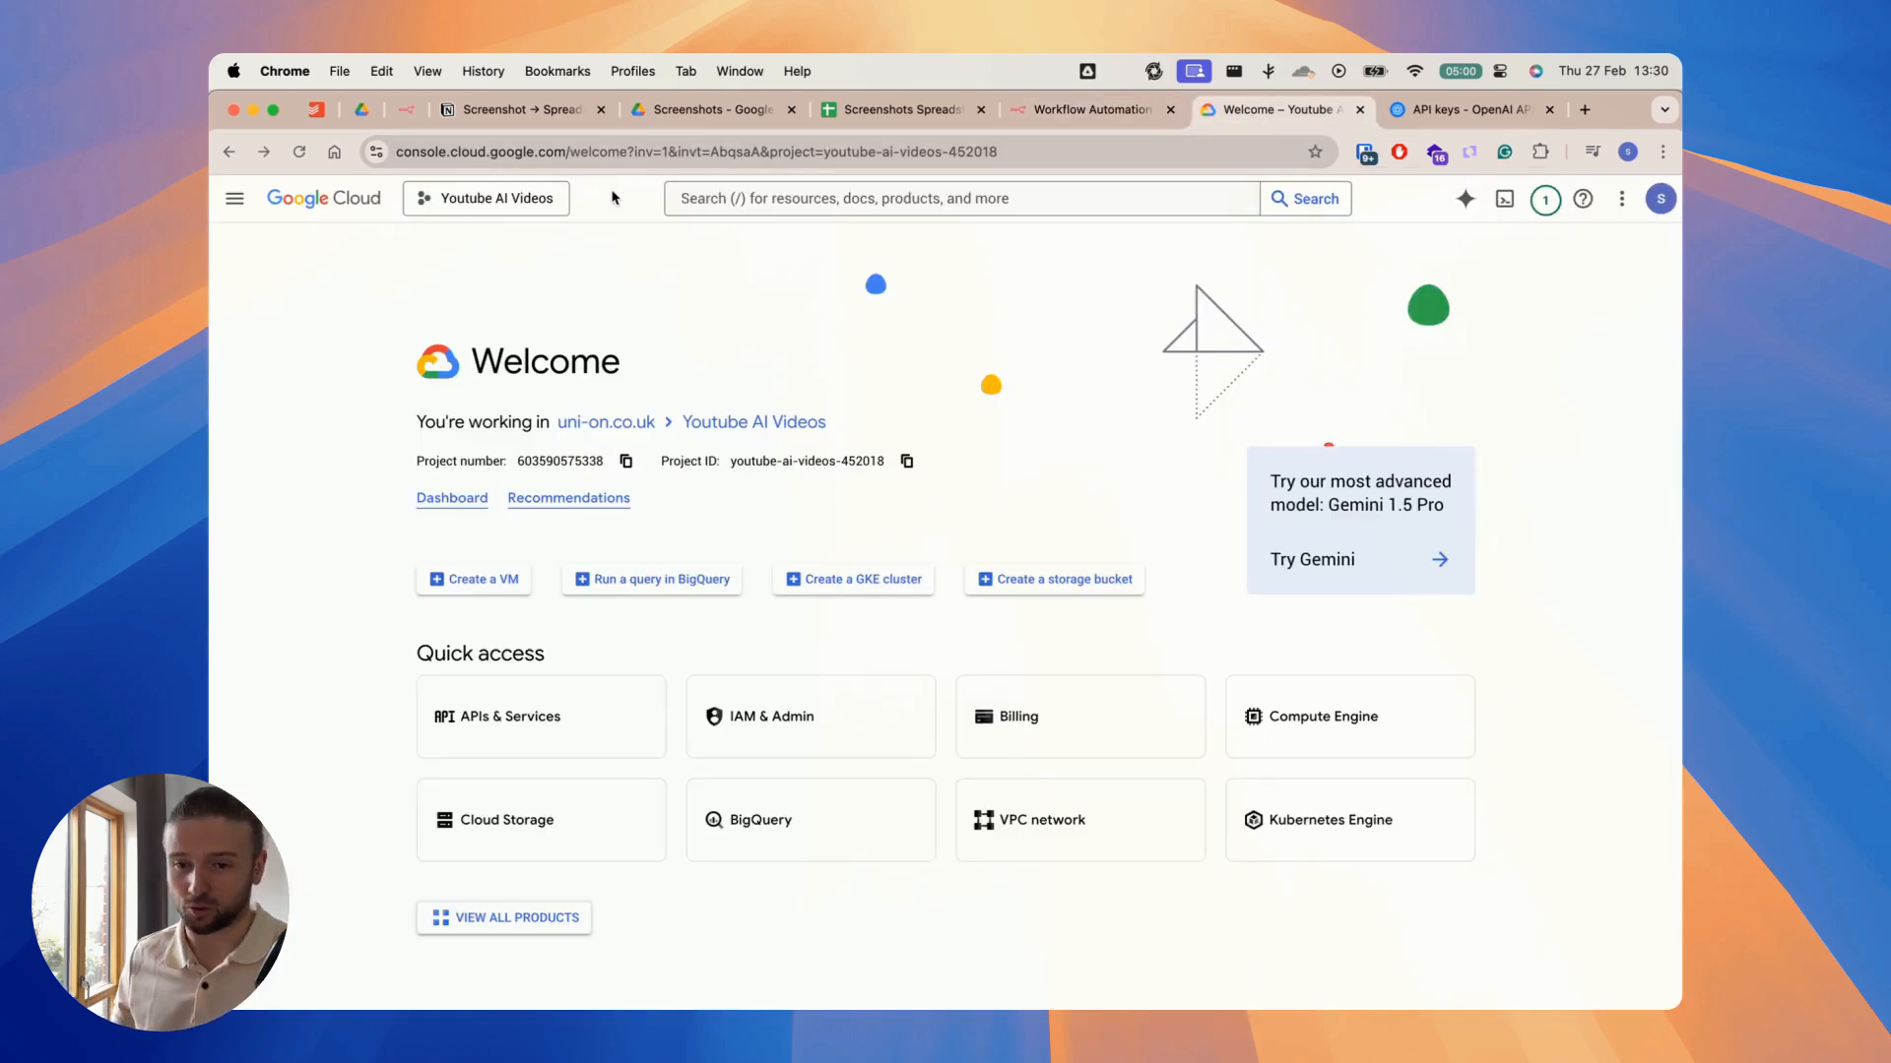
left_click(531, 729)
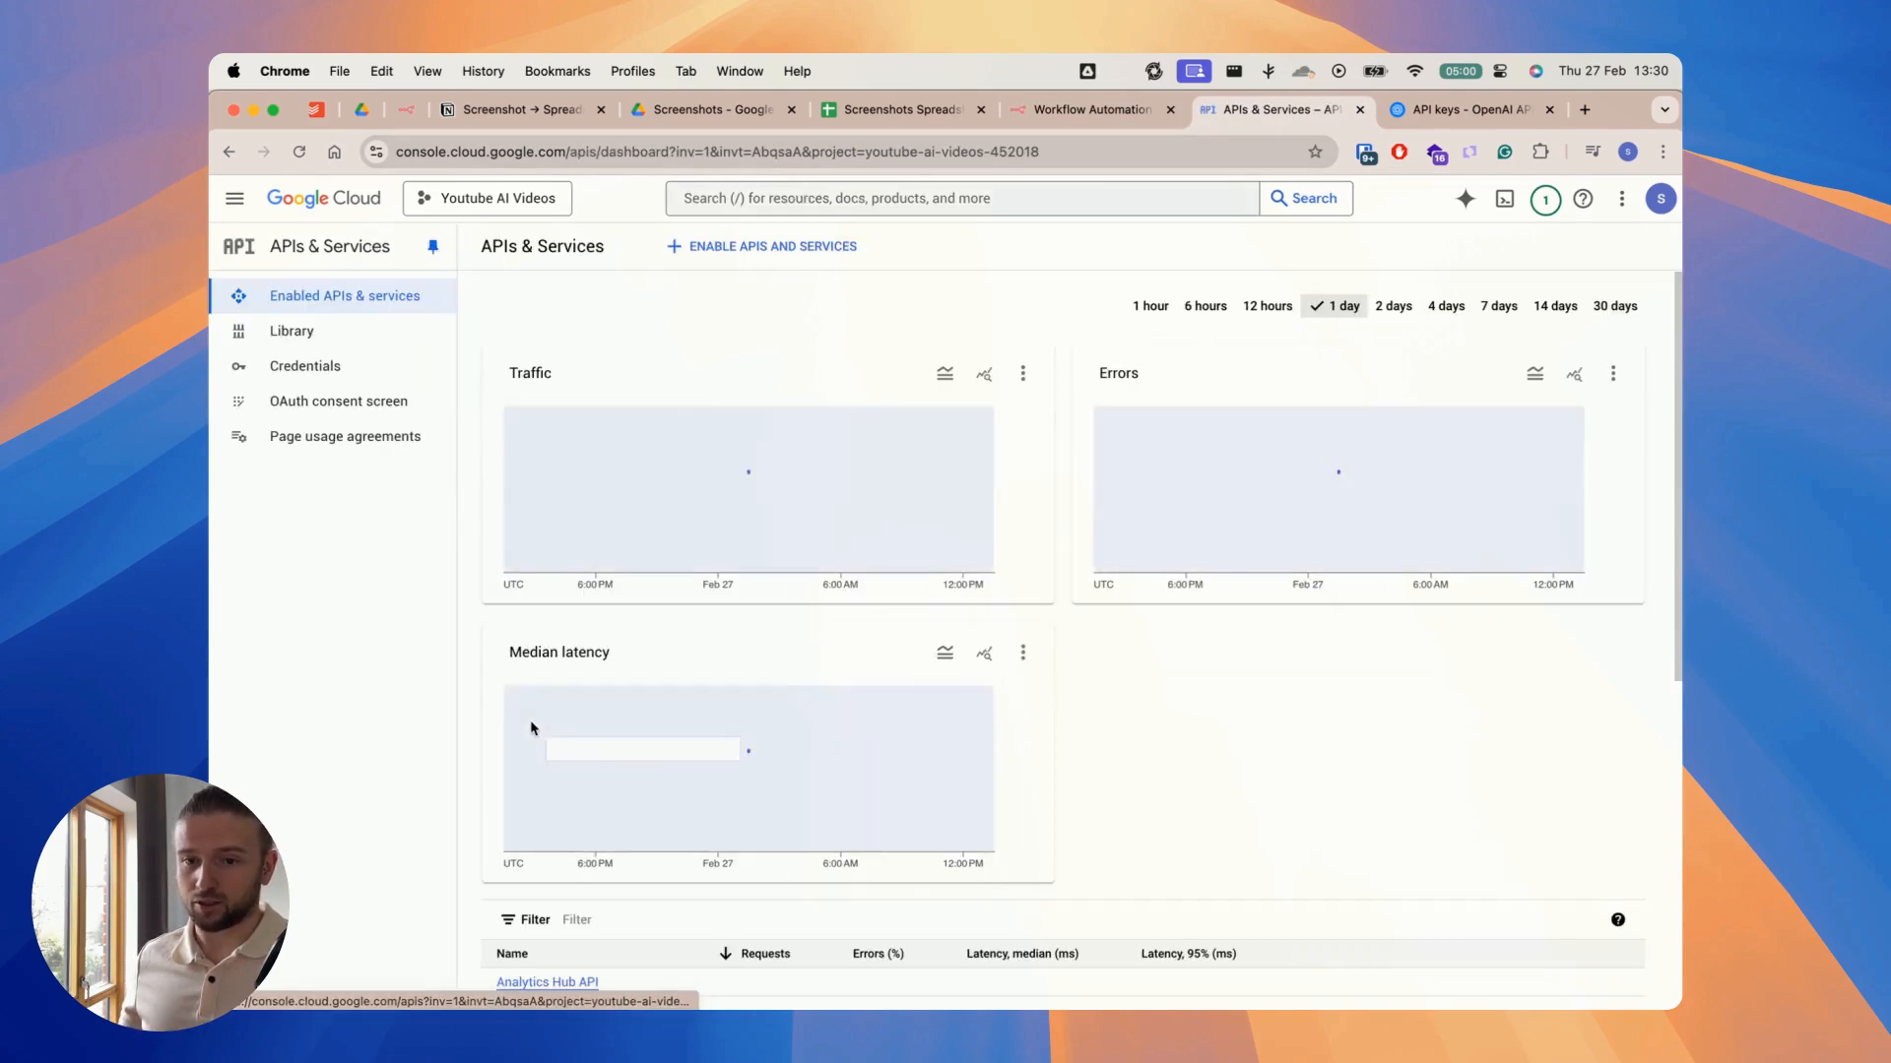
left_click(773, 254)
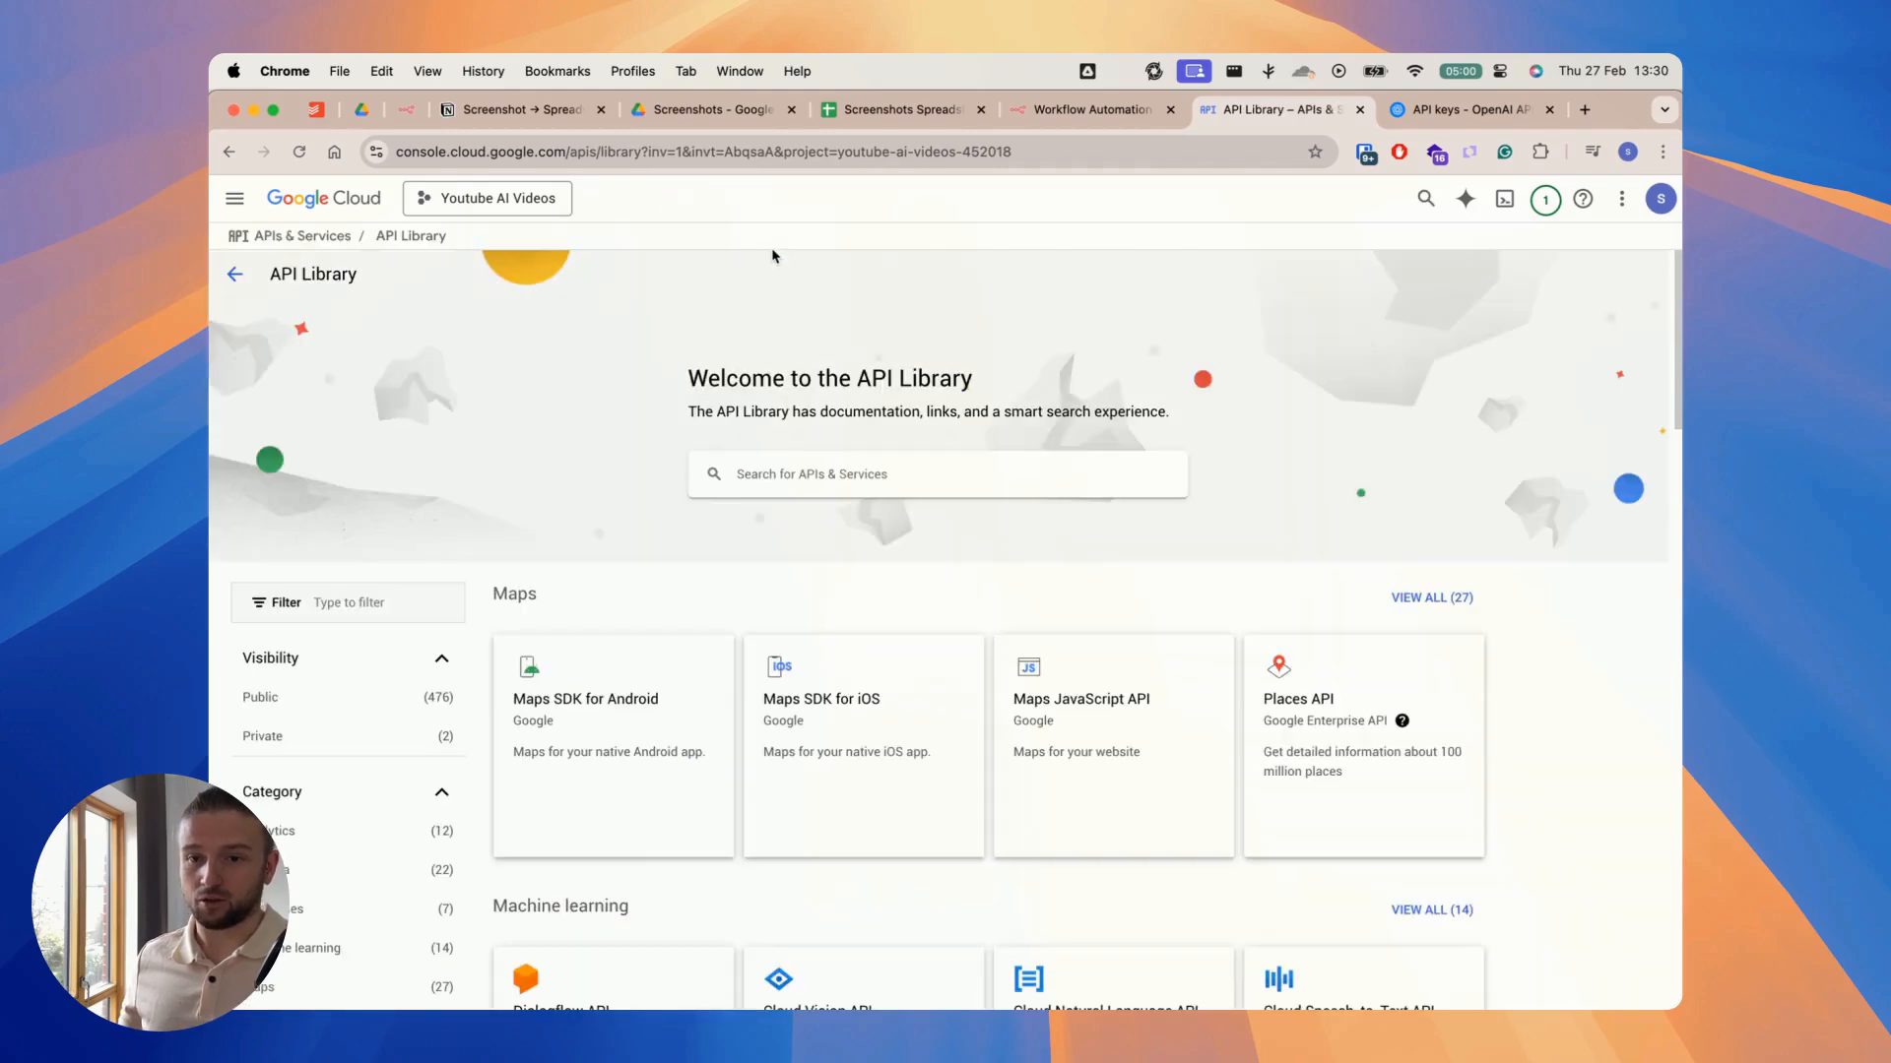
Step: Search the API Library for "drive" and enable the Google Drive API
type("drive")
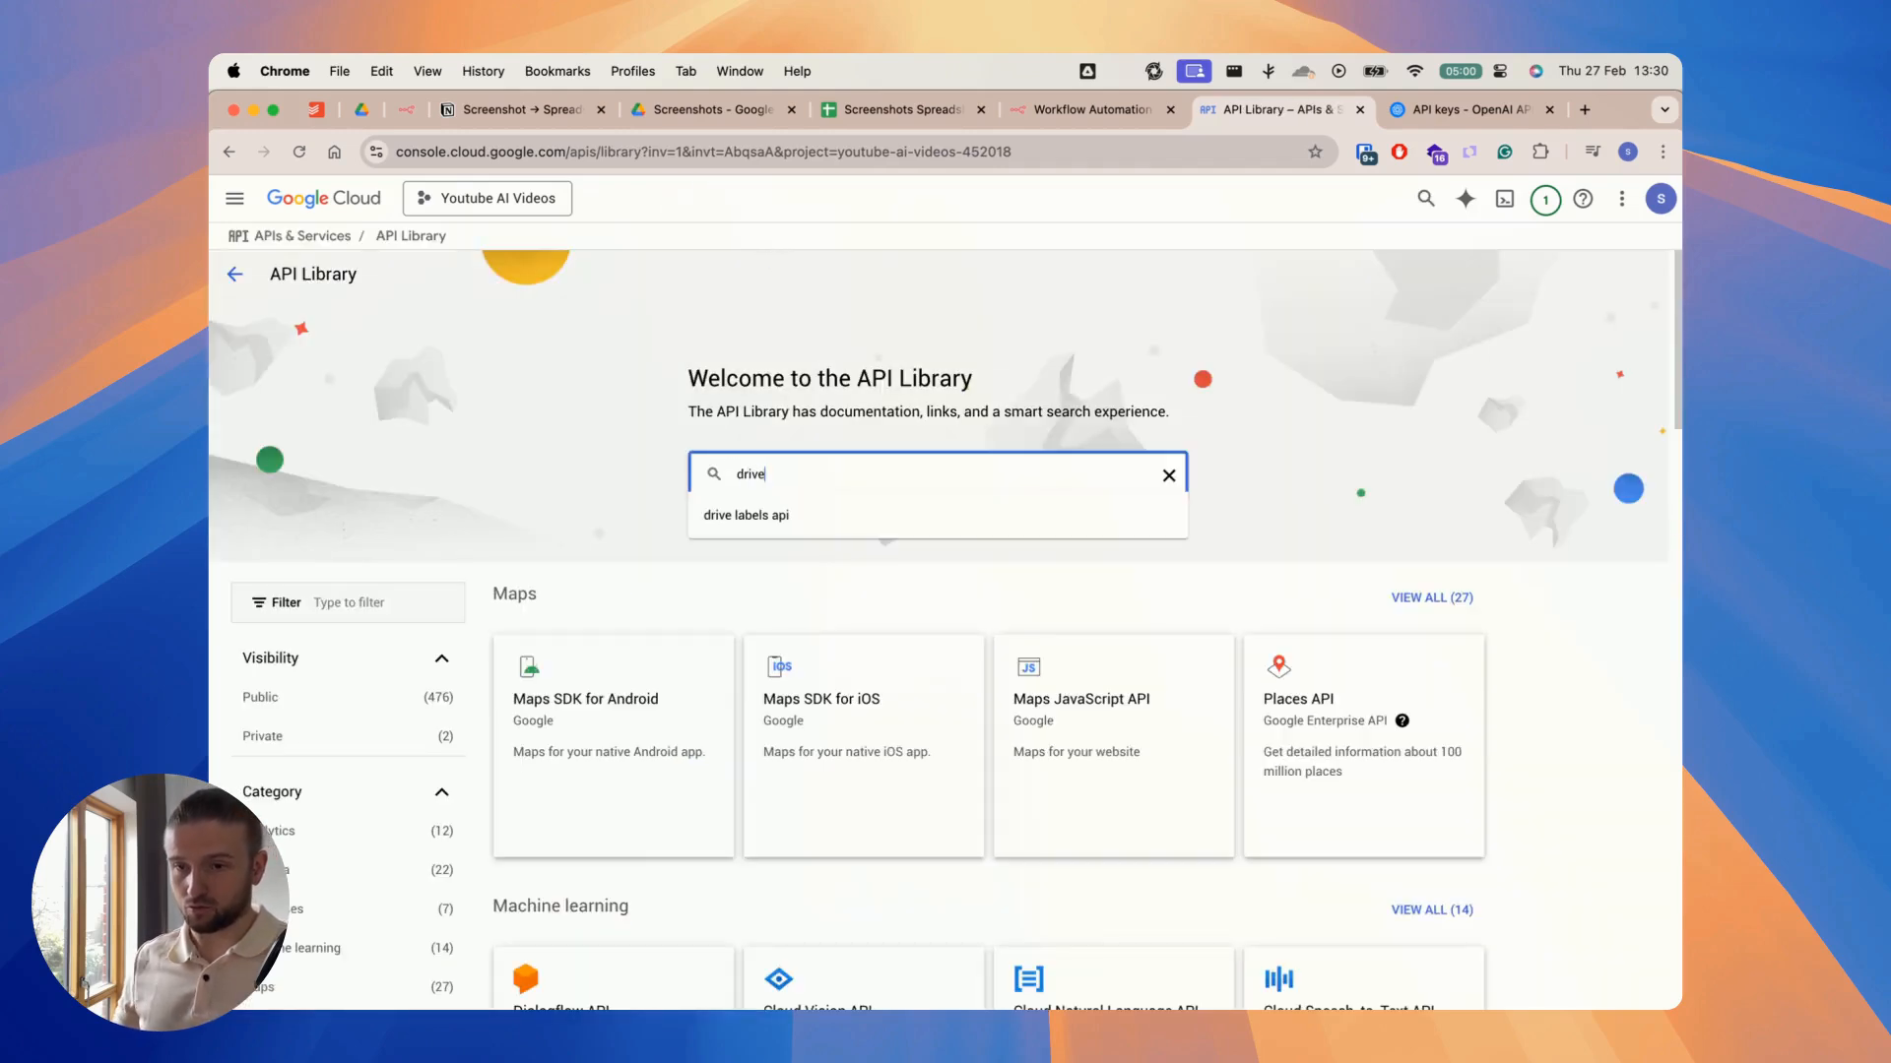
key("Return")
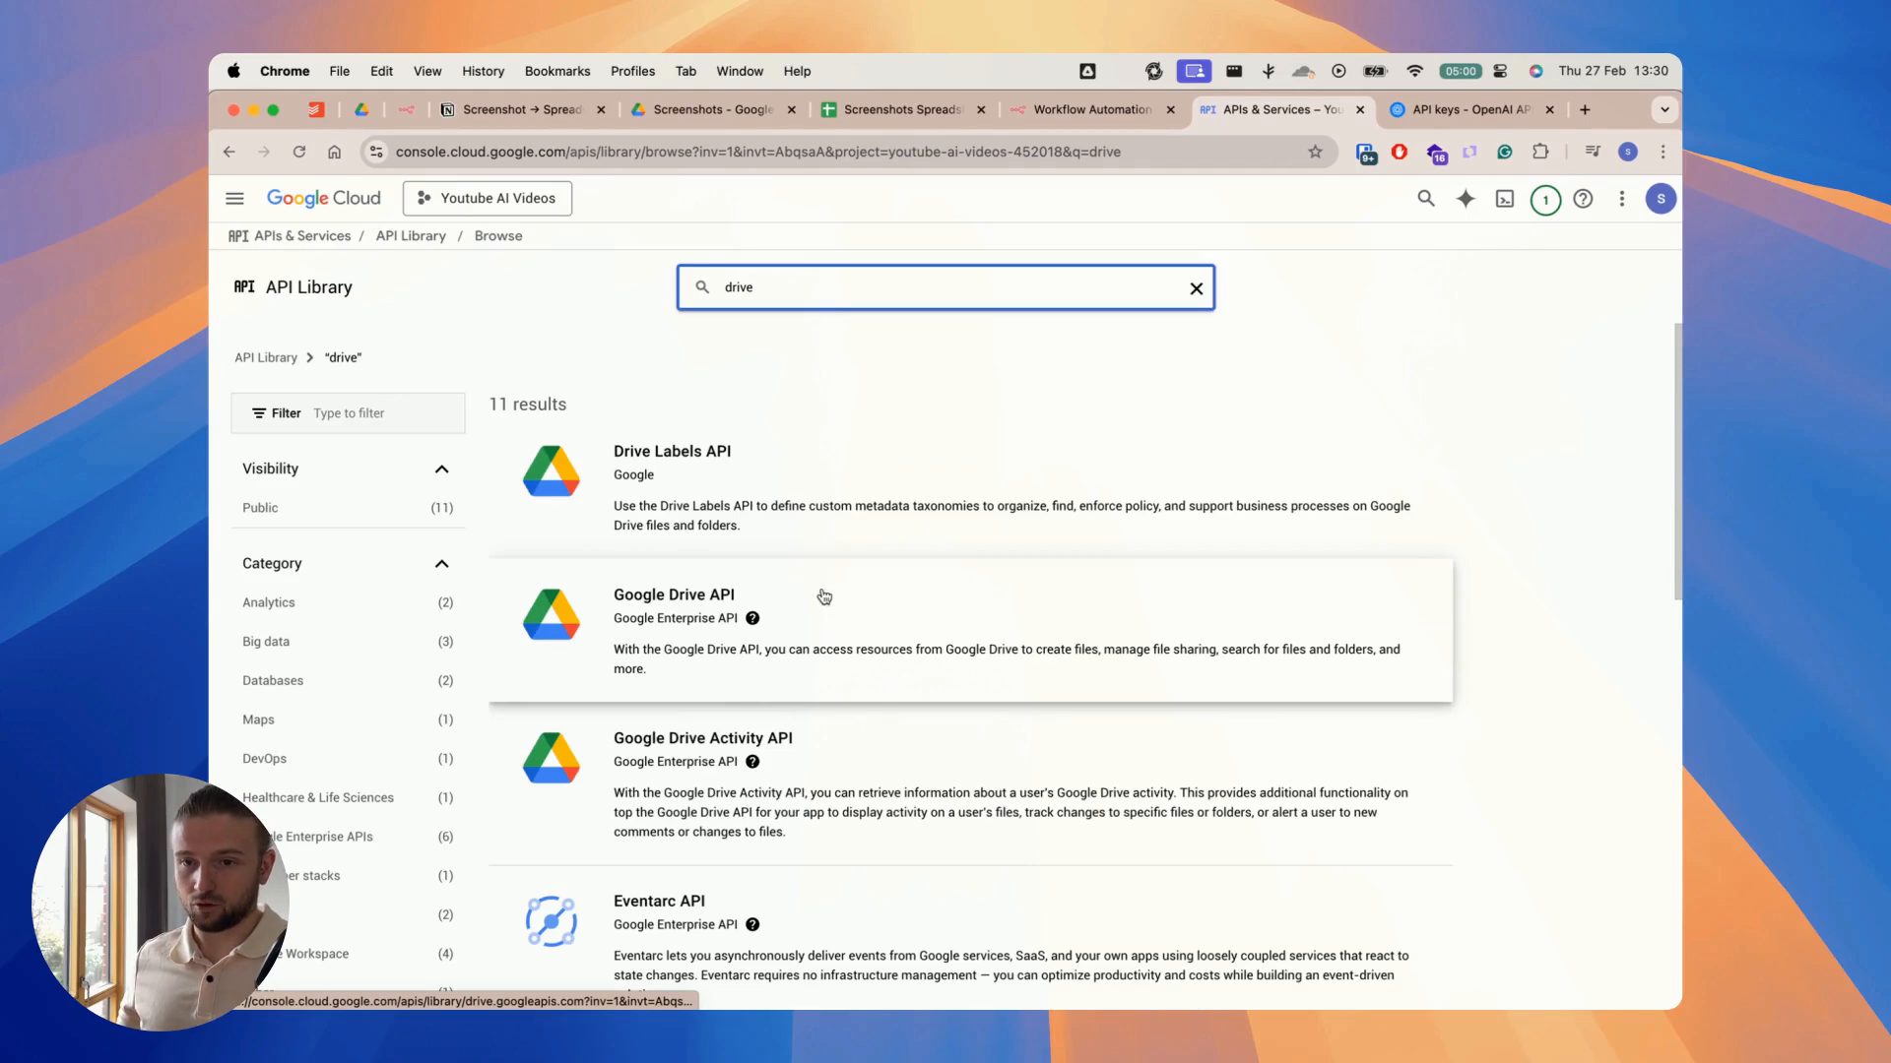
left_click(822, 594)
left_click(419, 448)
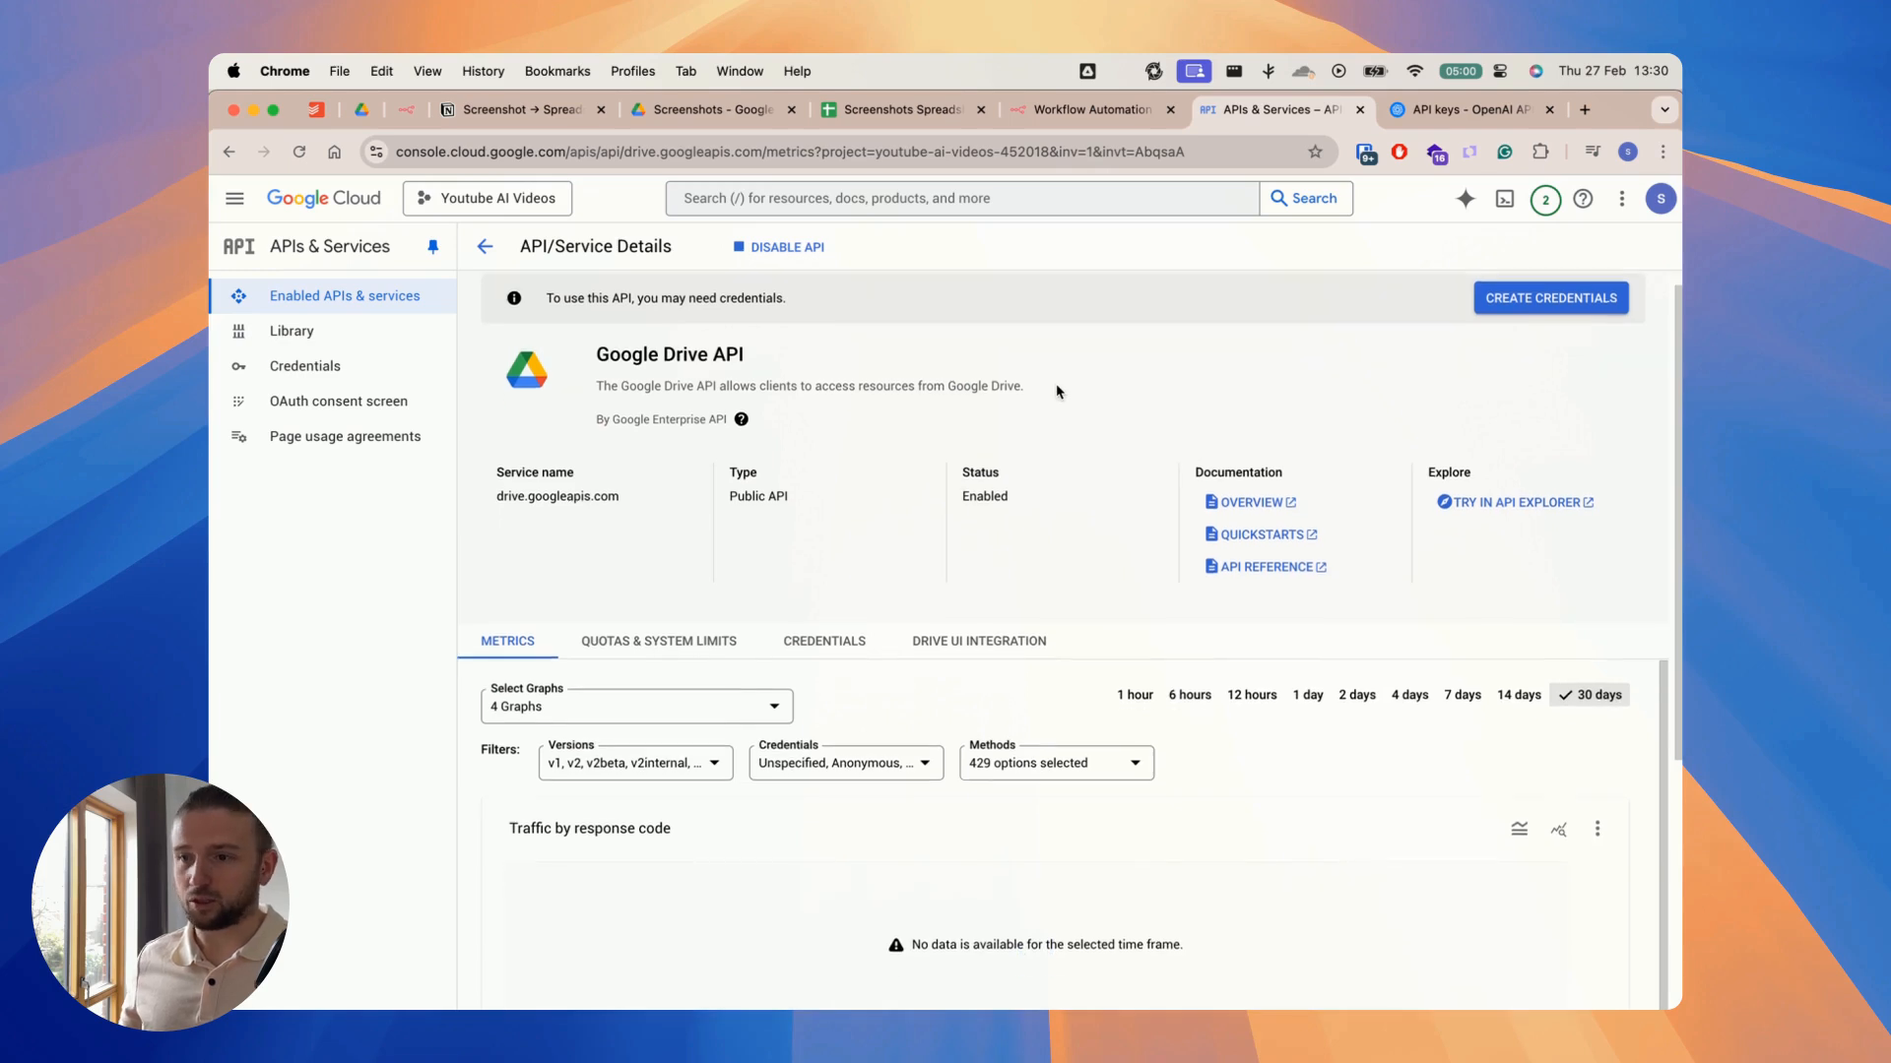
Step: Start creating credentials for the Google Drive API with User data as the data accessed
left_click(1516, 325)
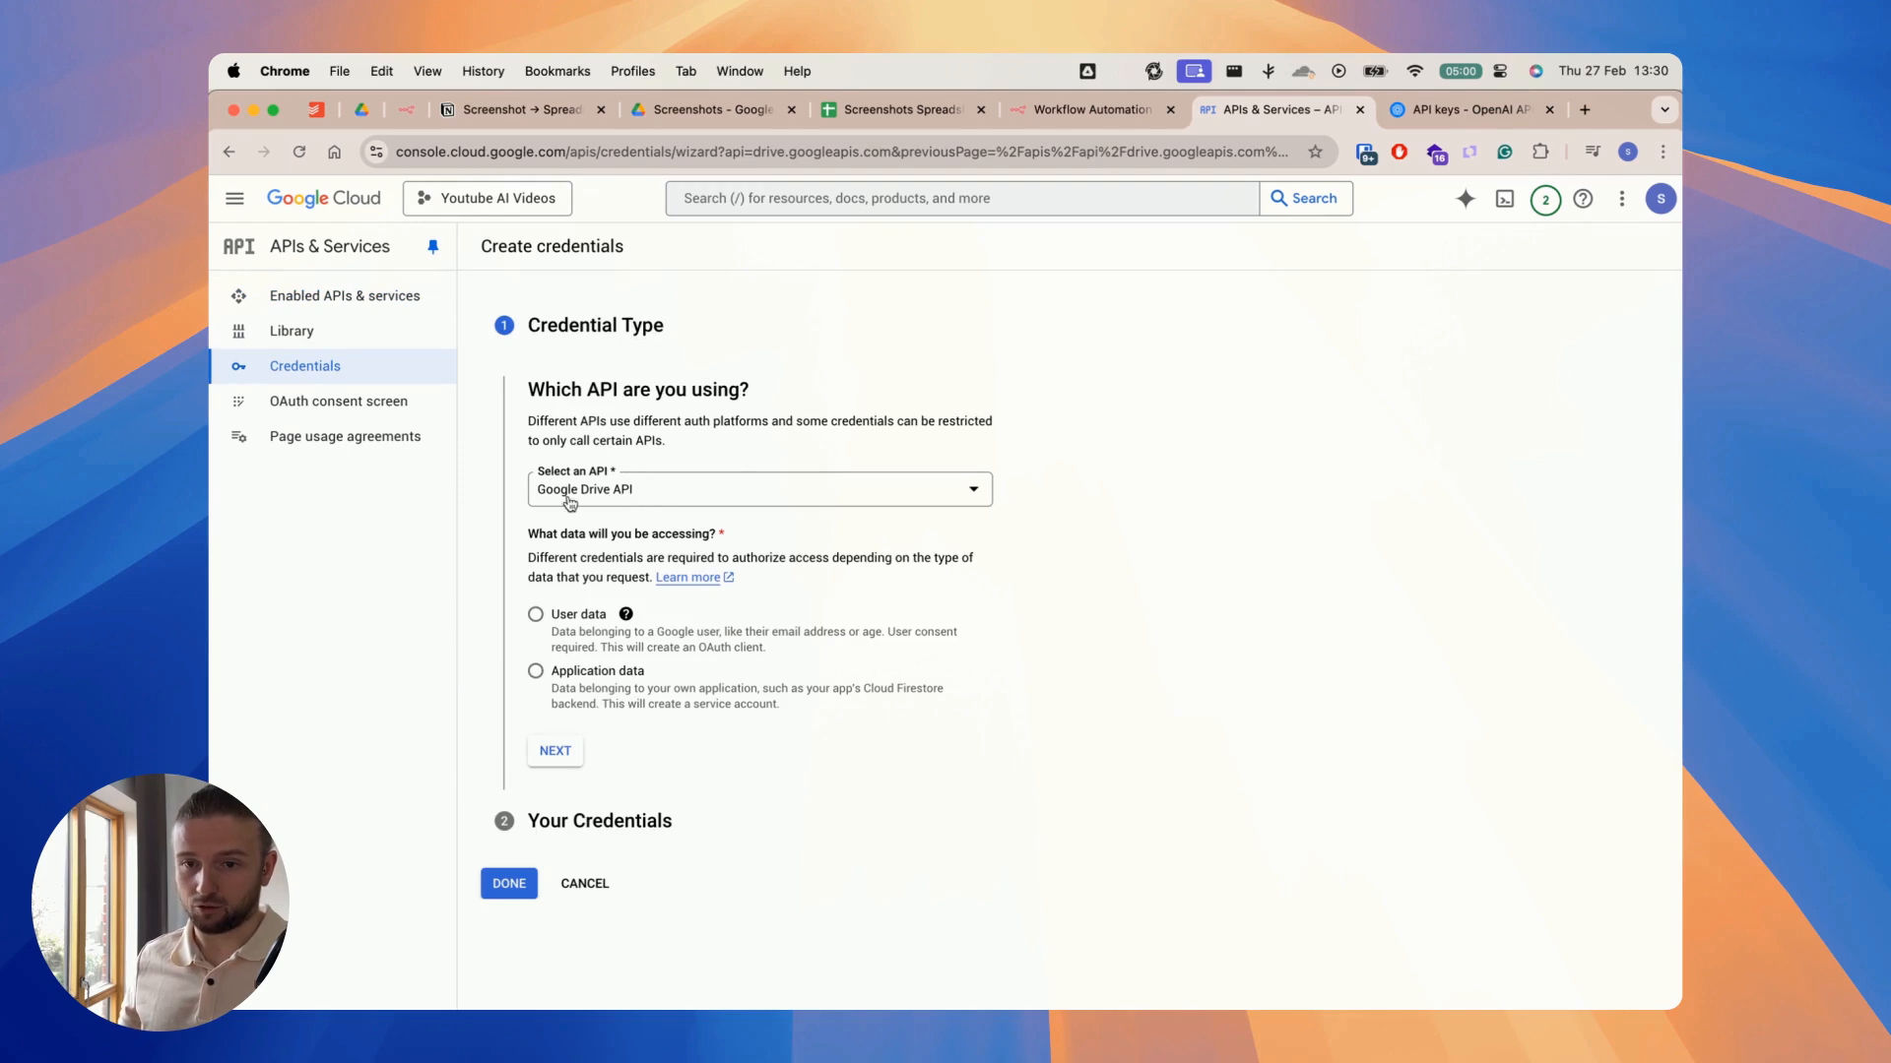
left_click(535, 614)
left_click(556, 753)
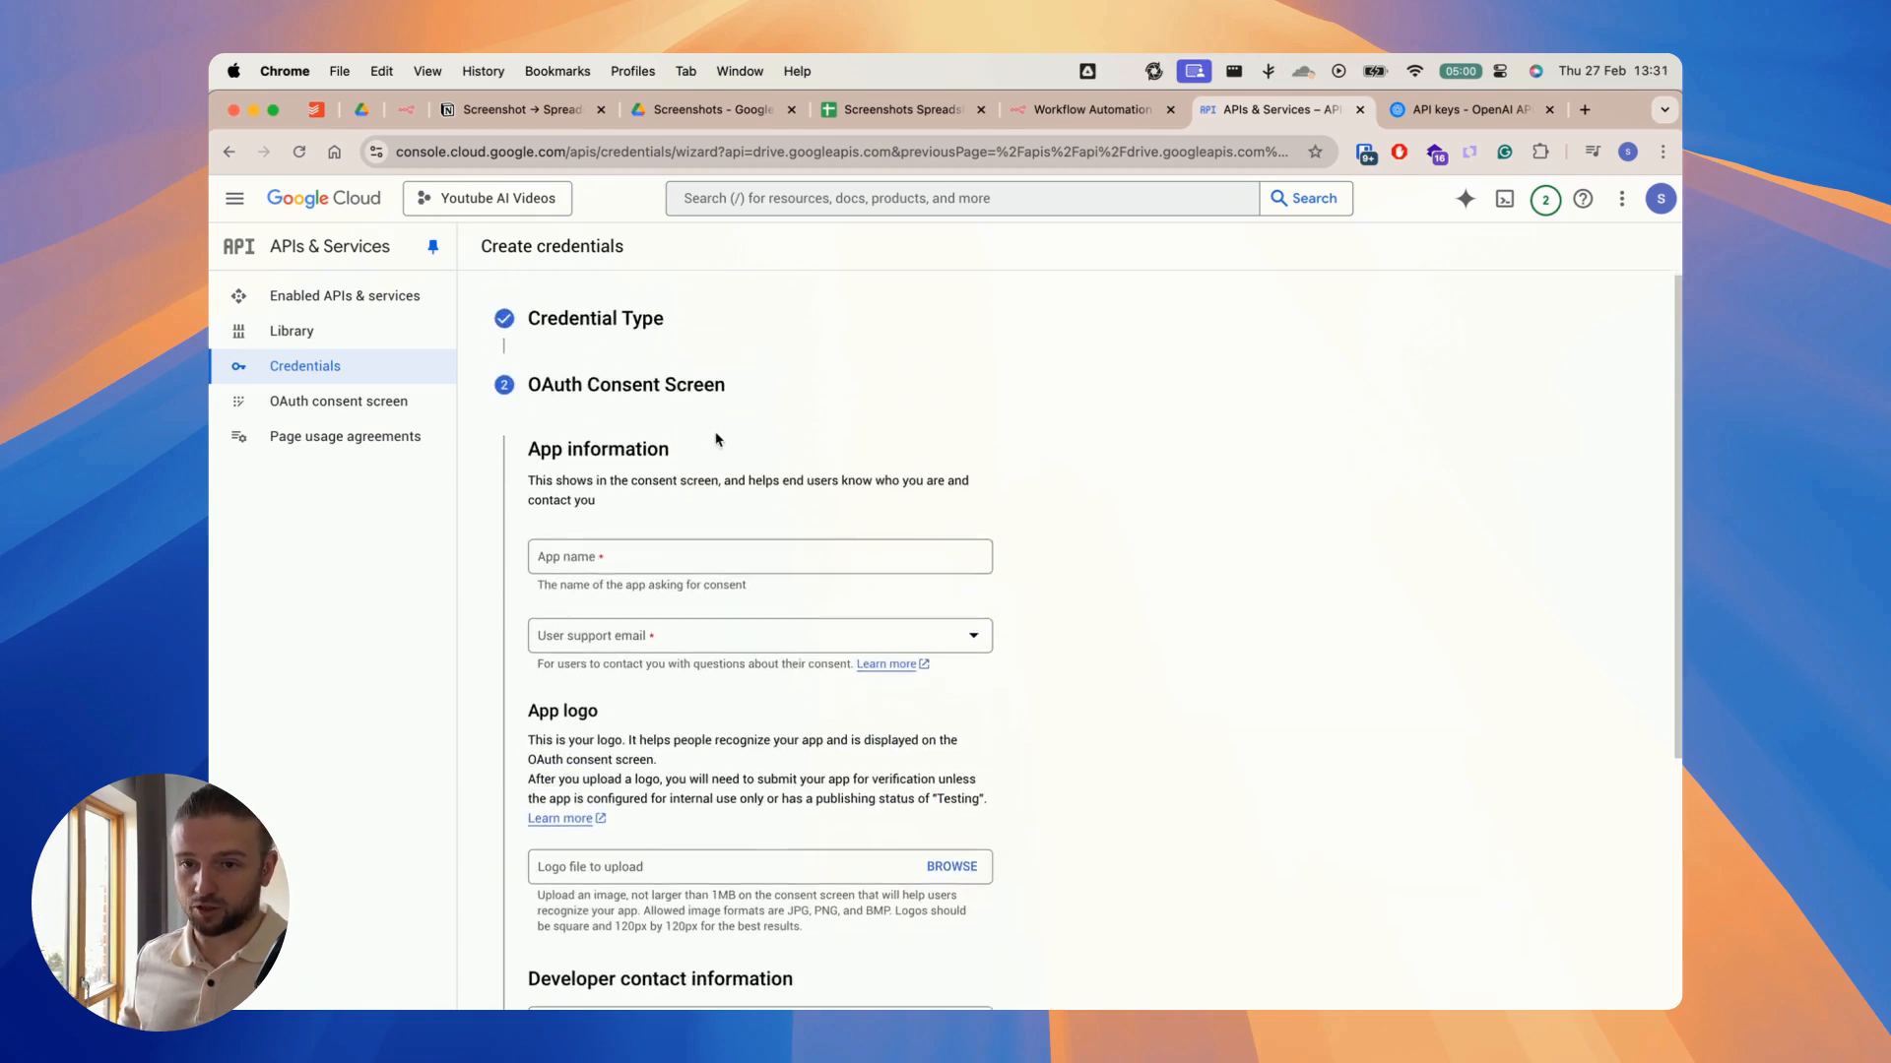
Step: Name the OAuth consent screen app "Youtube Screenshots to Spreadsheet" and select the user support email
scroll(707, 472, "down", 1)
left_click(601, 535)
type("You")
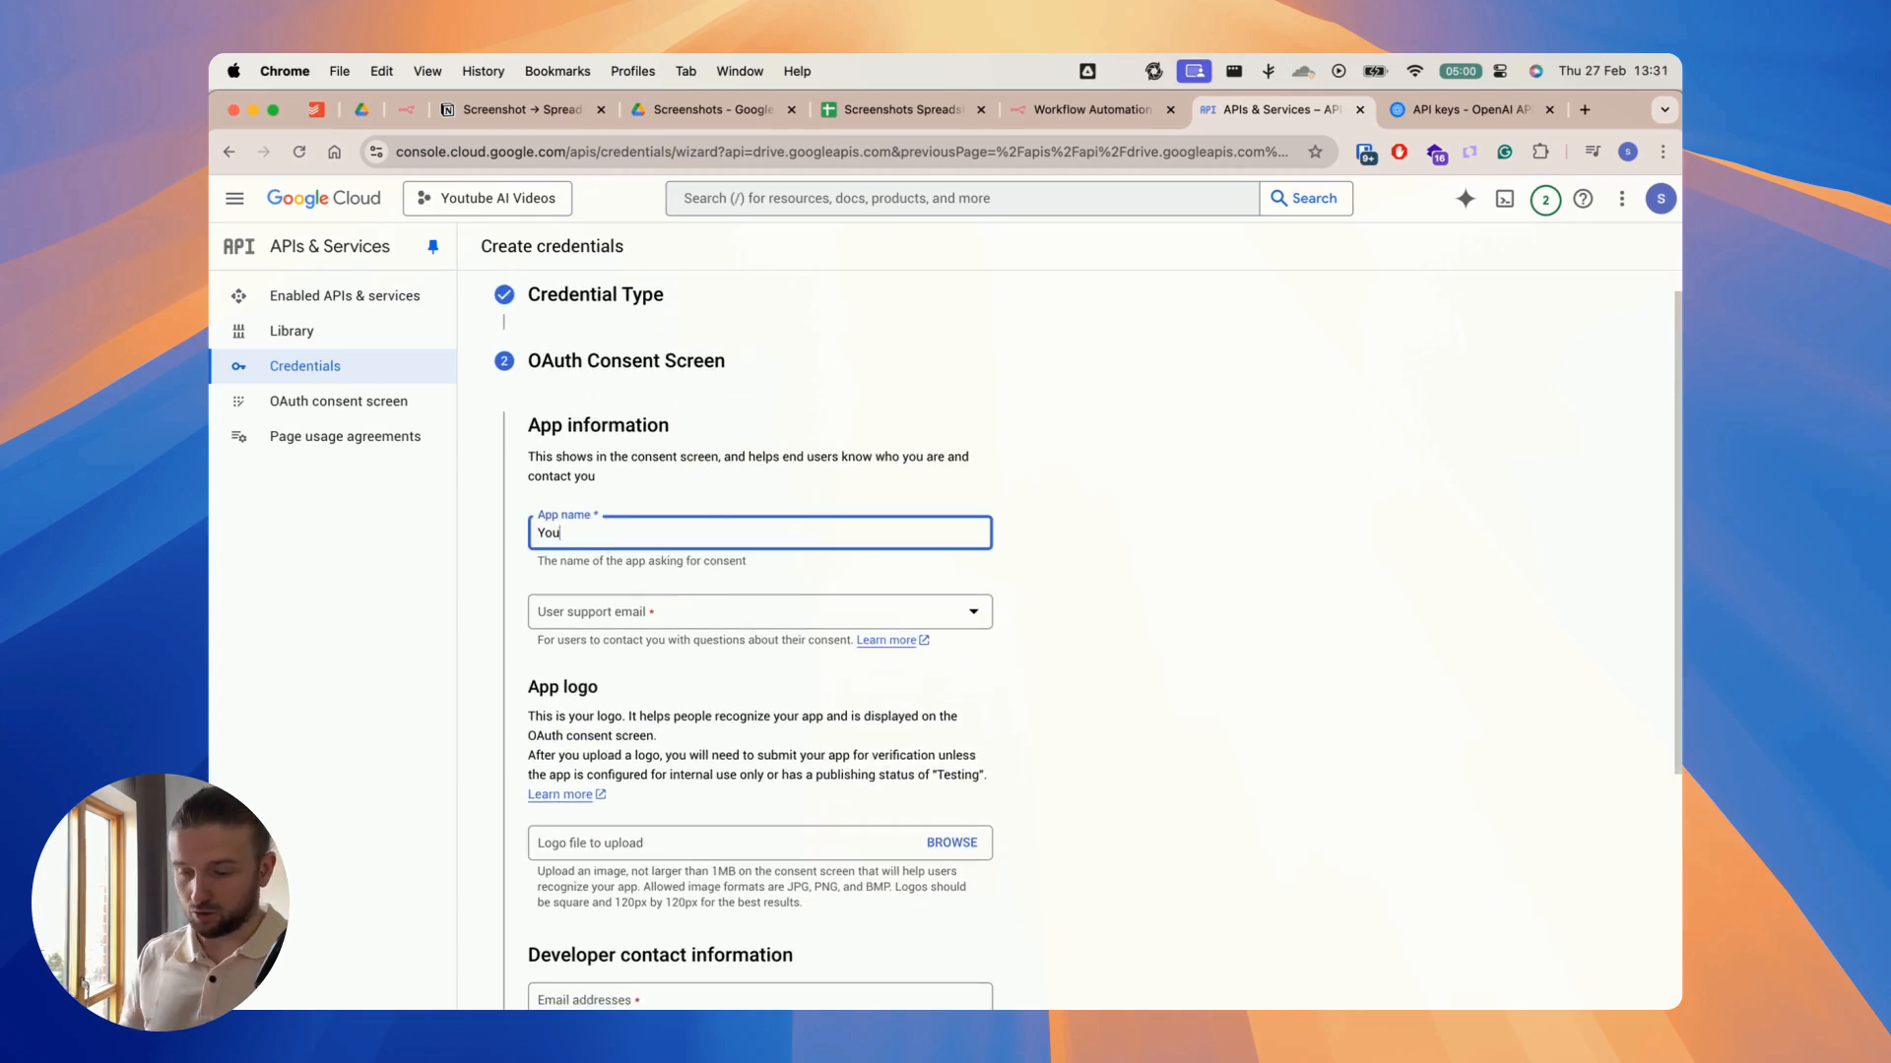
type("tube Screenshots to Spreadsheet")
scroll(1021, 540, "down", 5)
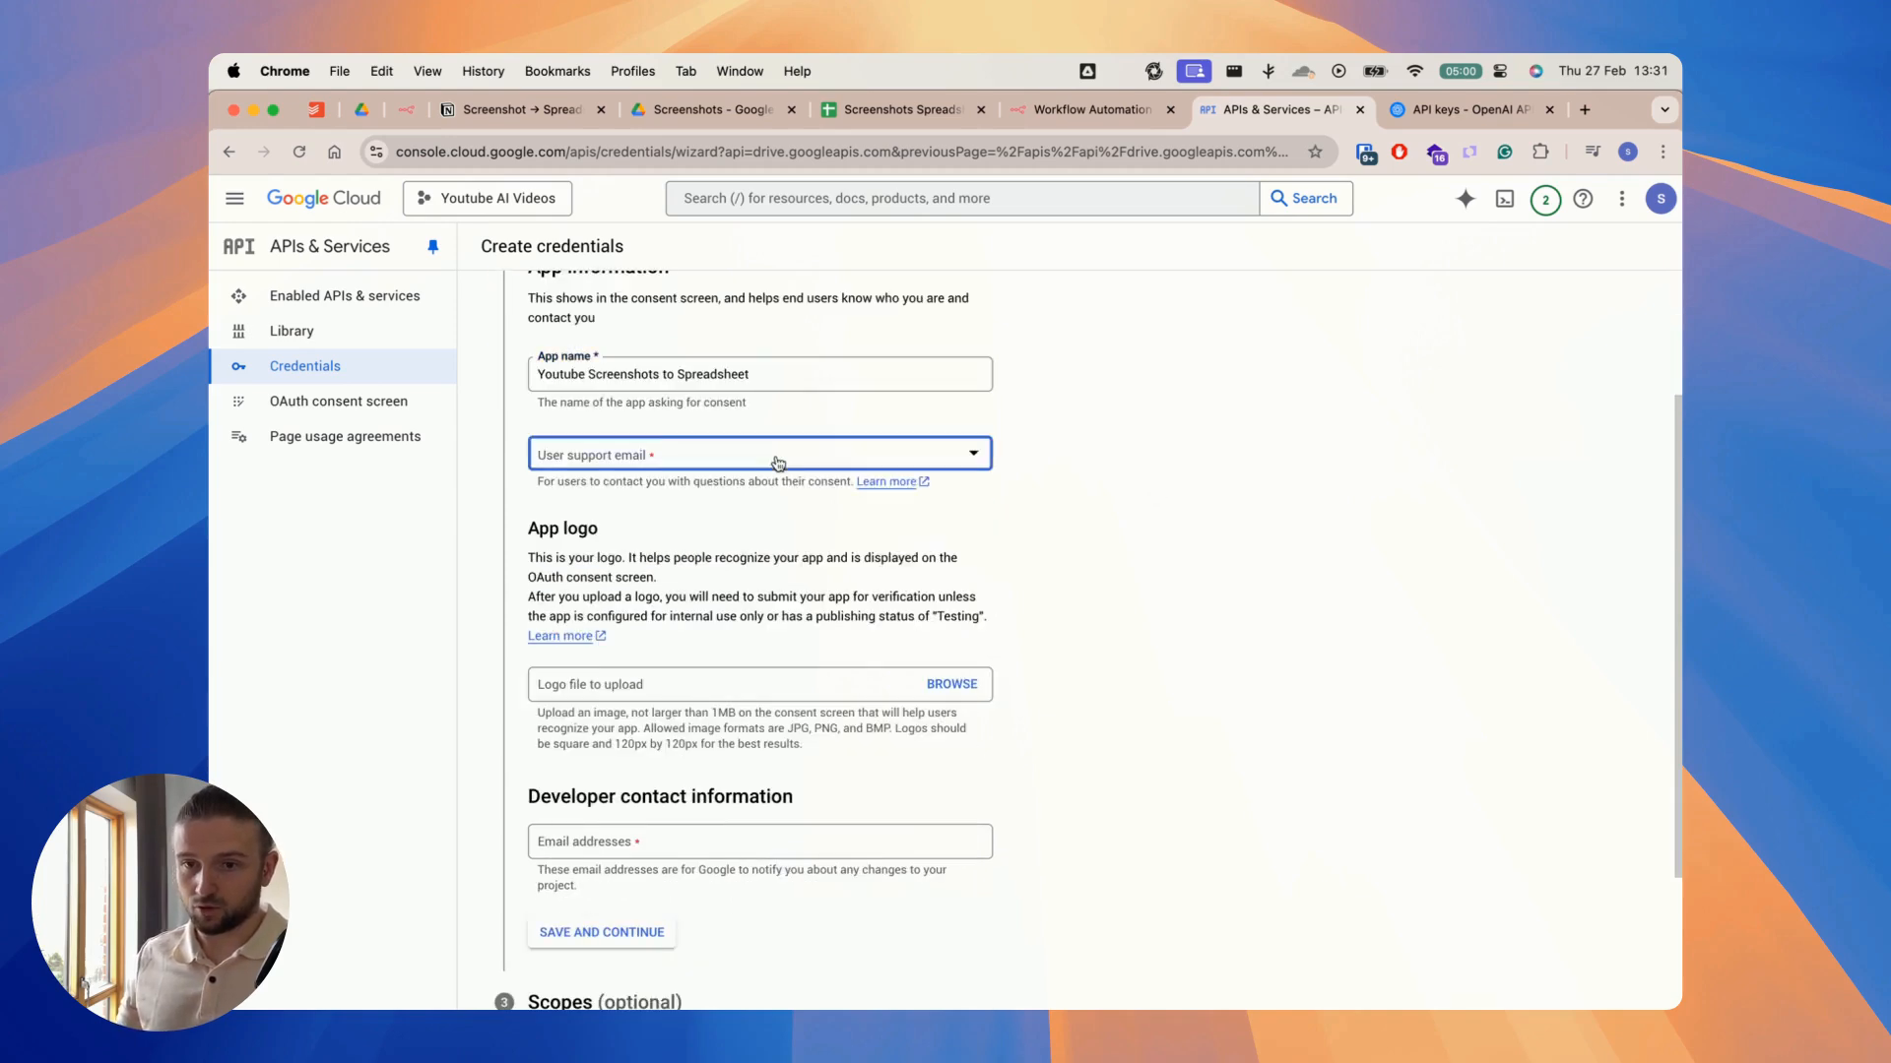
left_click(774, 458)
left_click(669, 467)
Step: Enter the developer contact email, save the consent screen details and continue past the optional scopes without adding any
scroll(1105, 511, "down", 5)
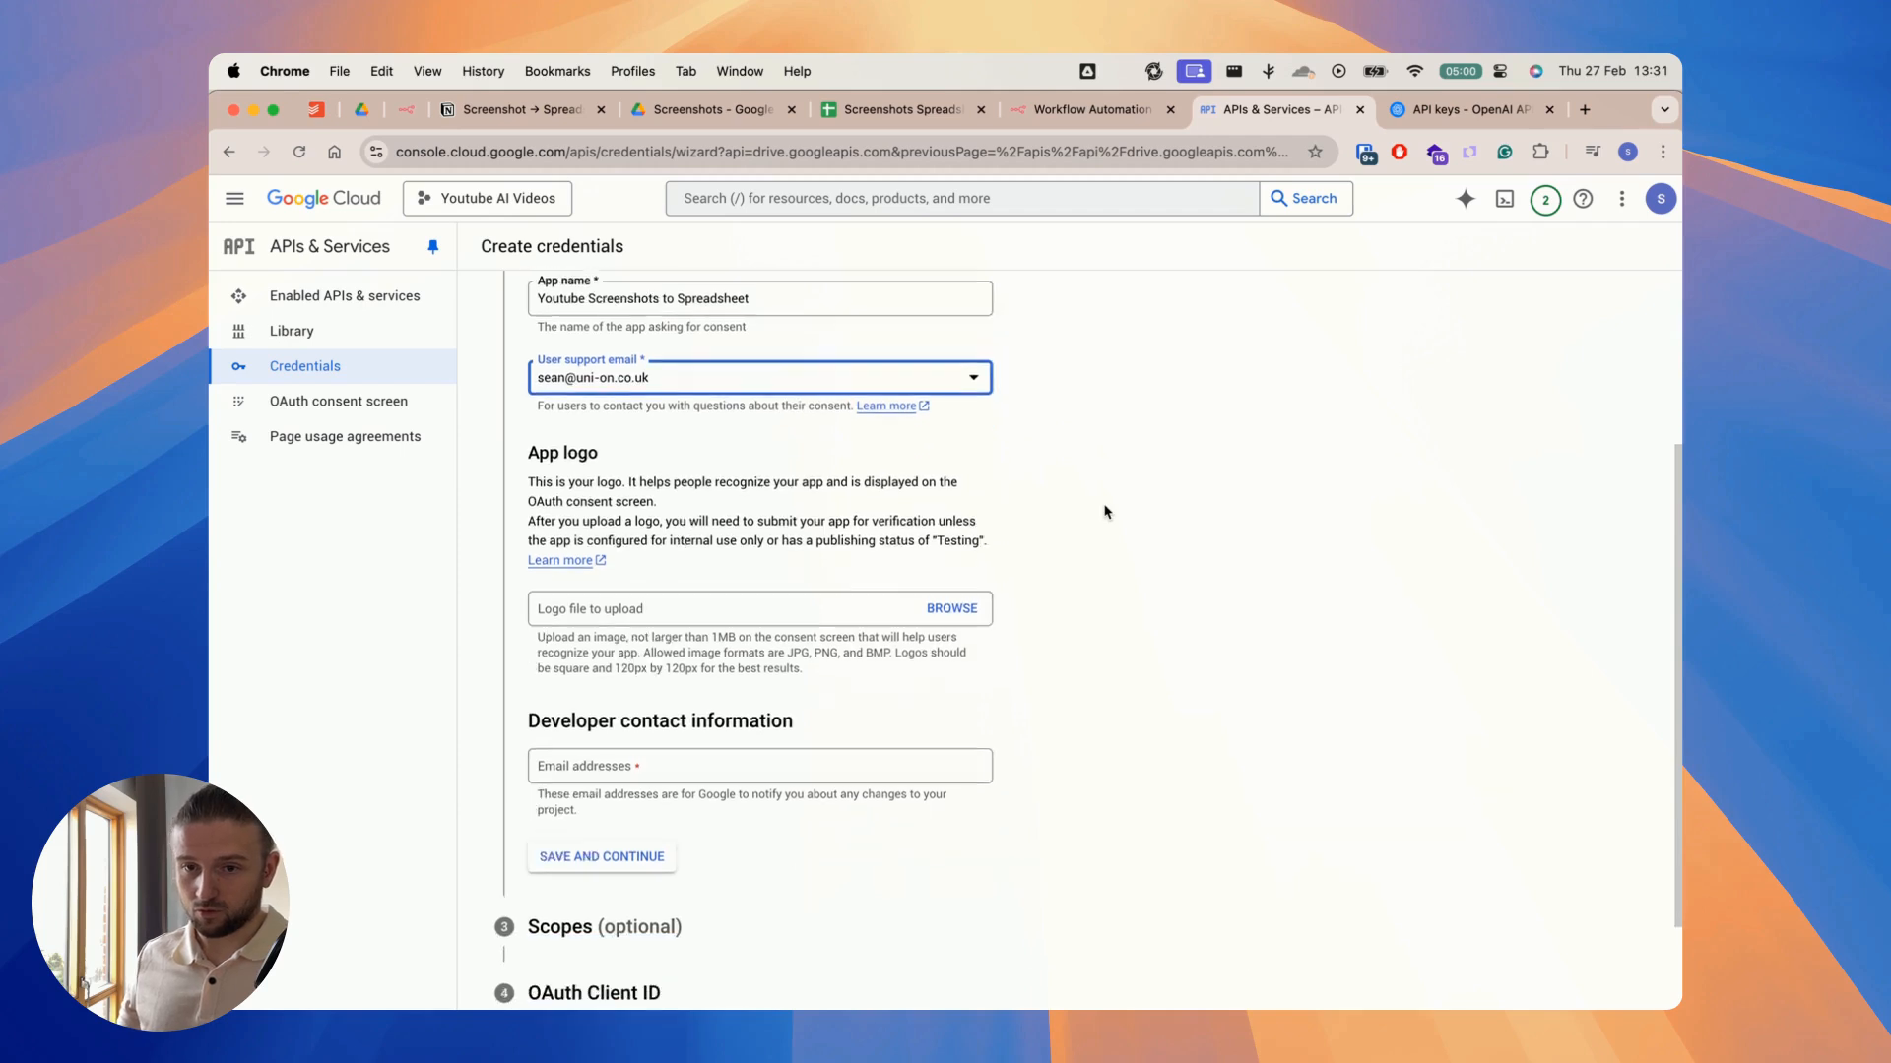
left_click(720, 643)
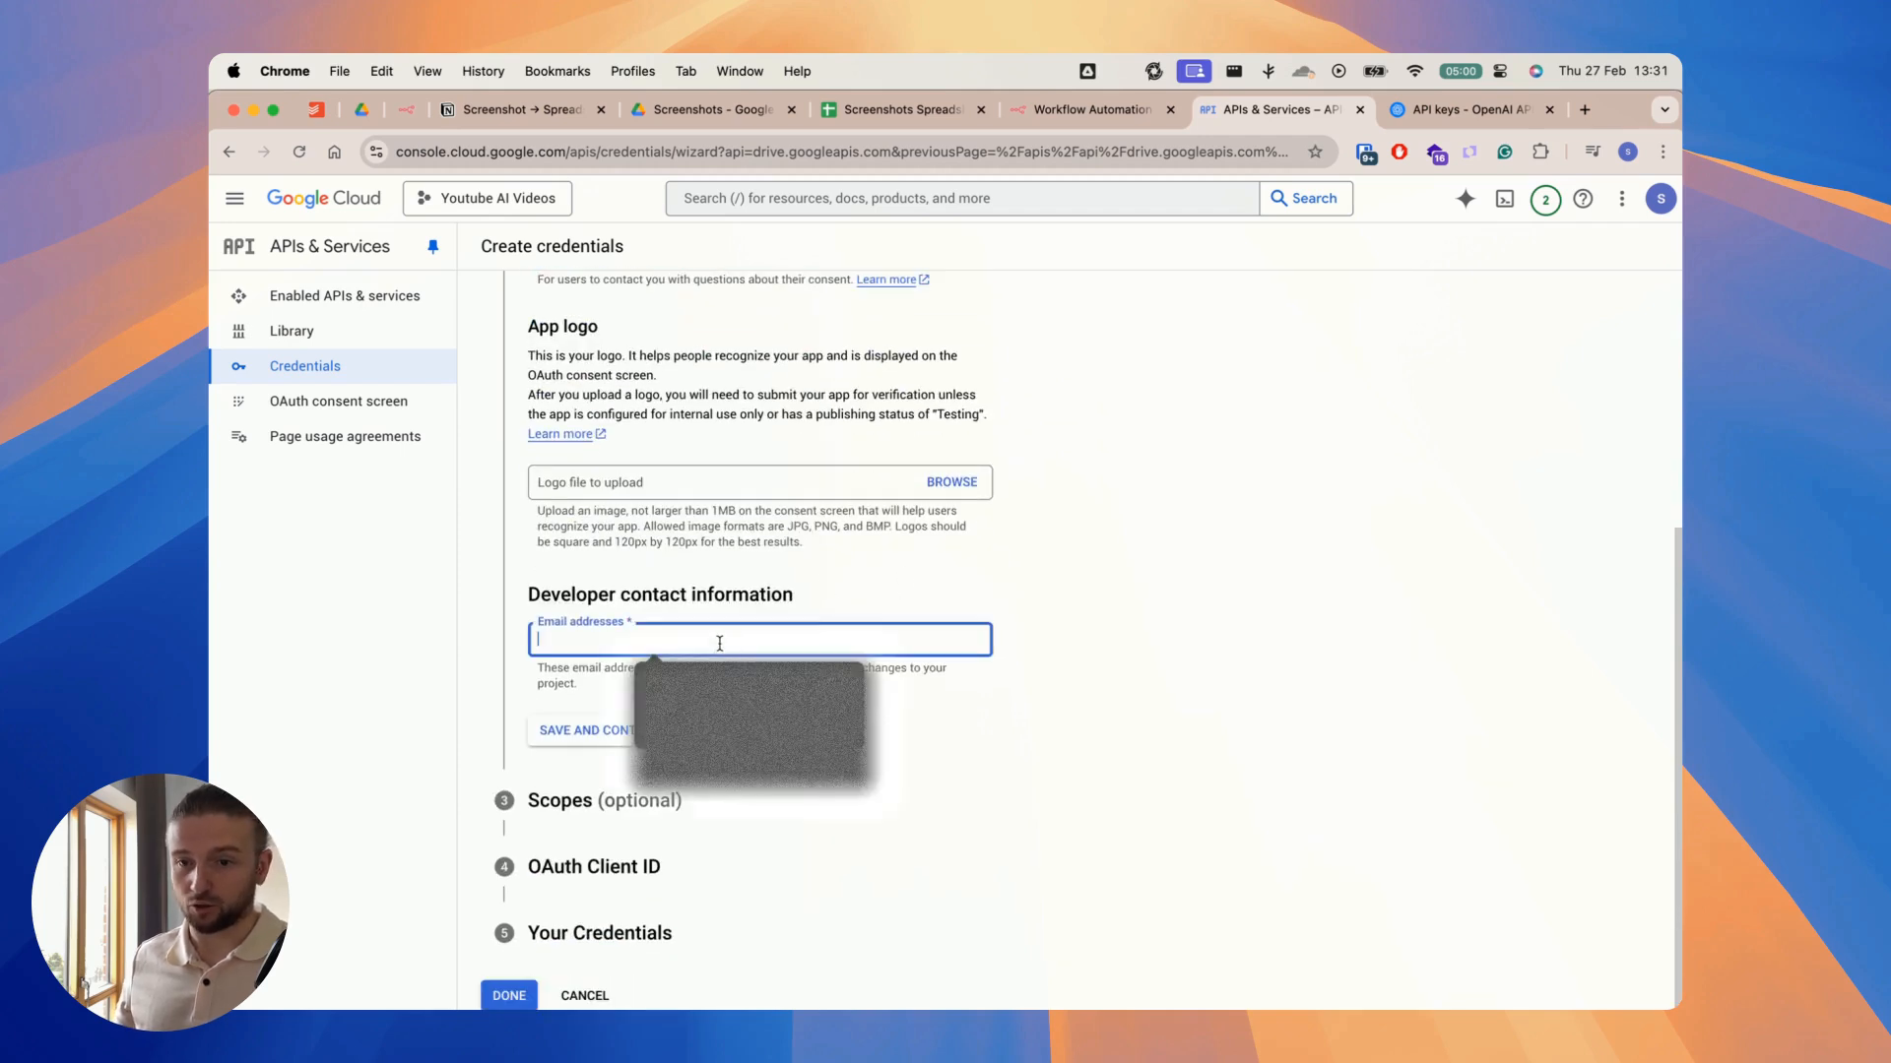
scroll(630, 660, "up", 1)
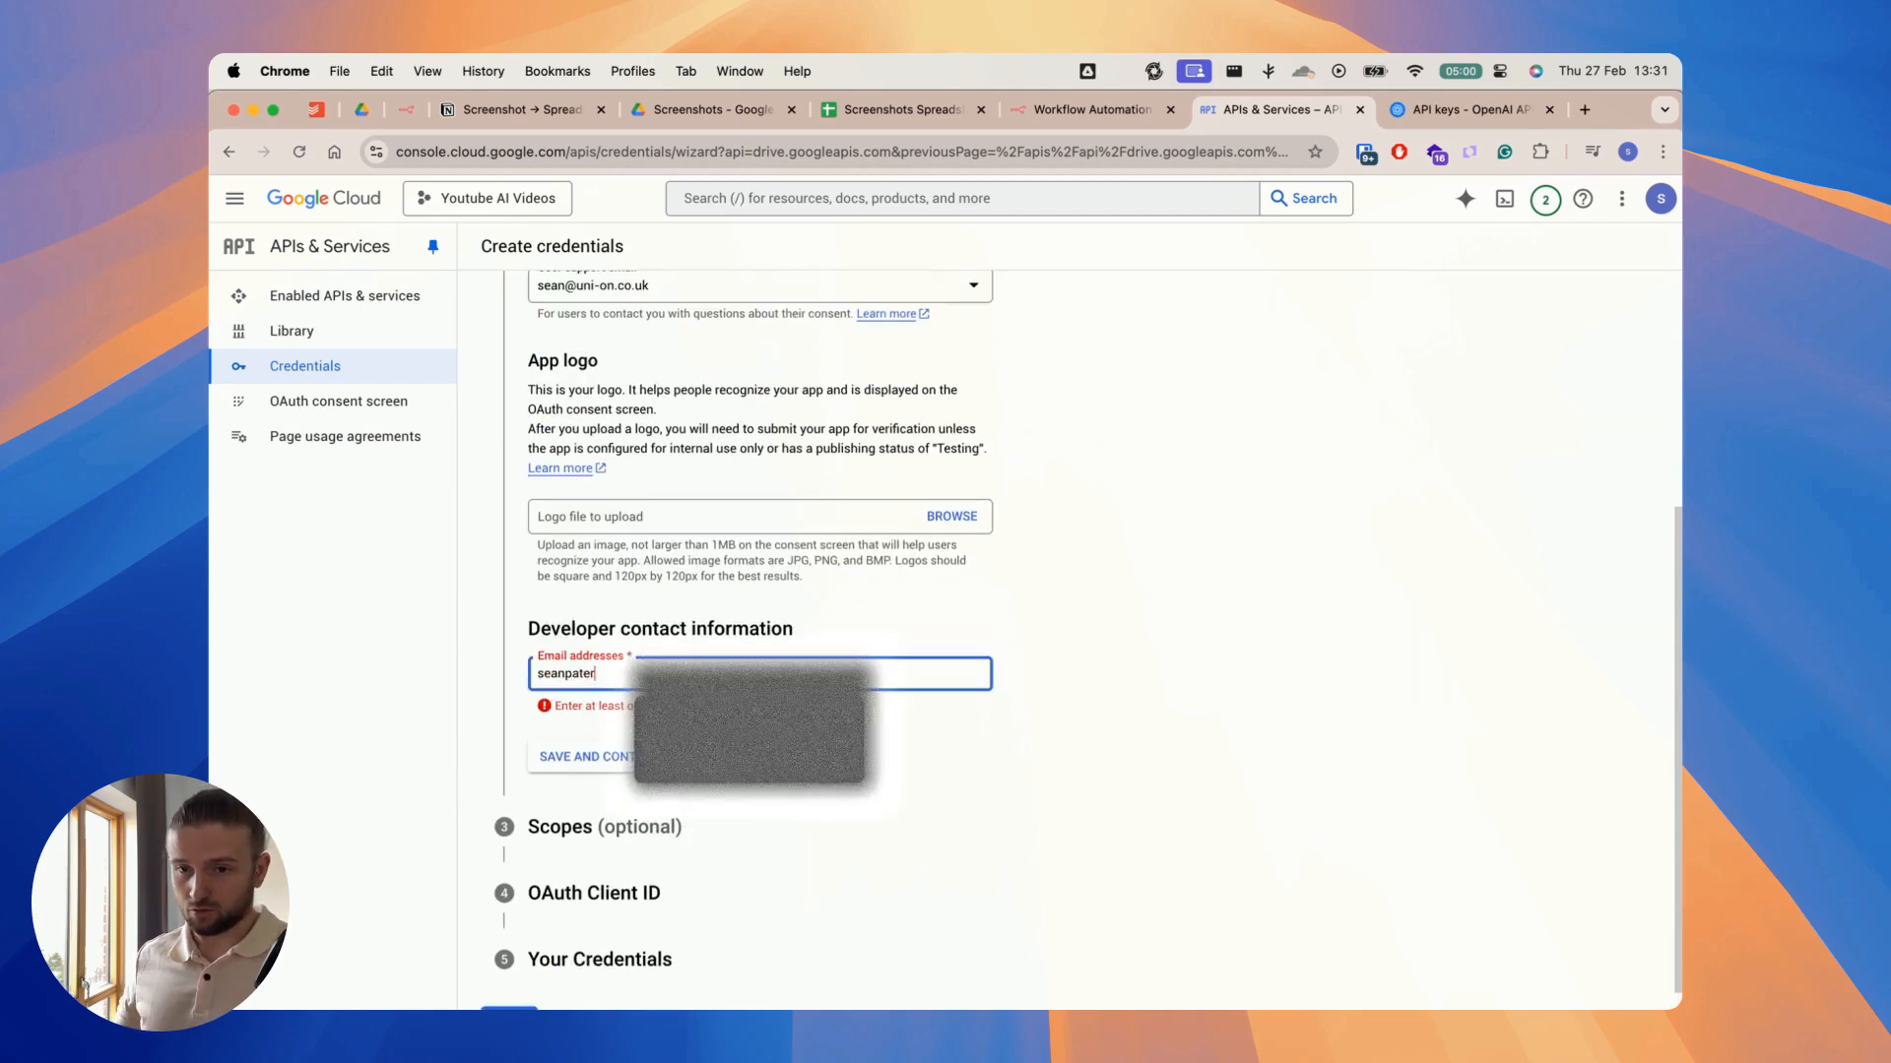
left_click(649, 764)
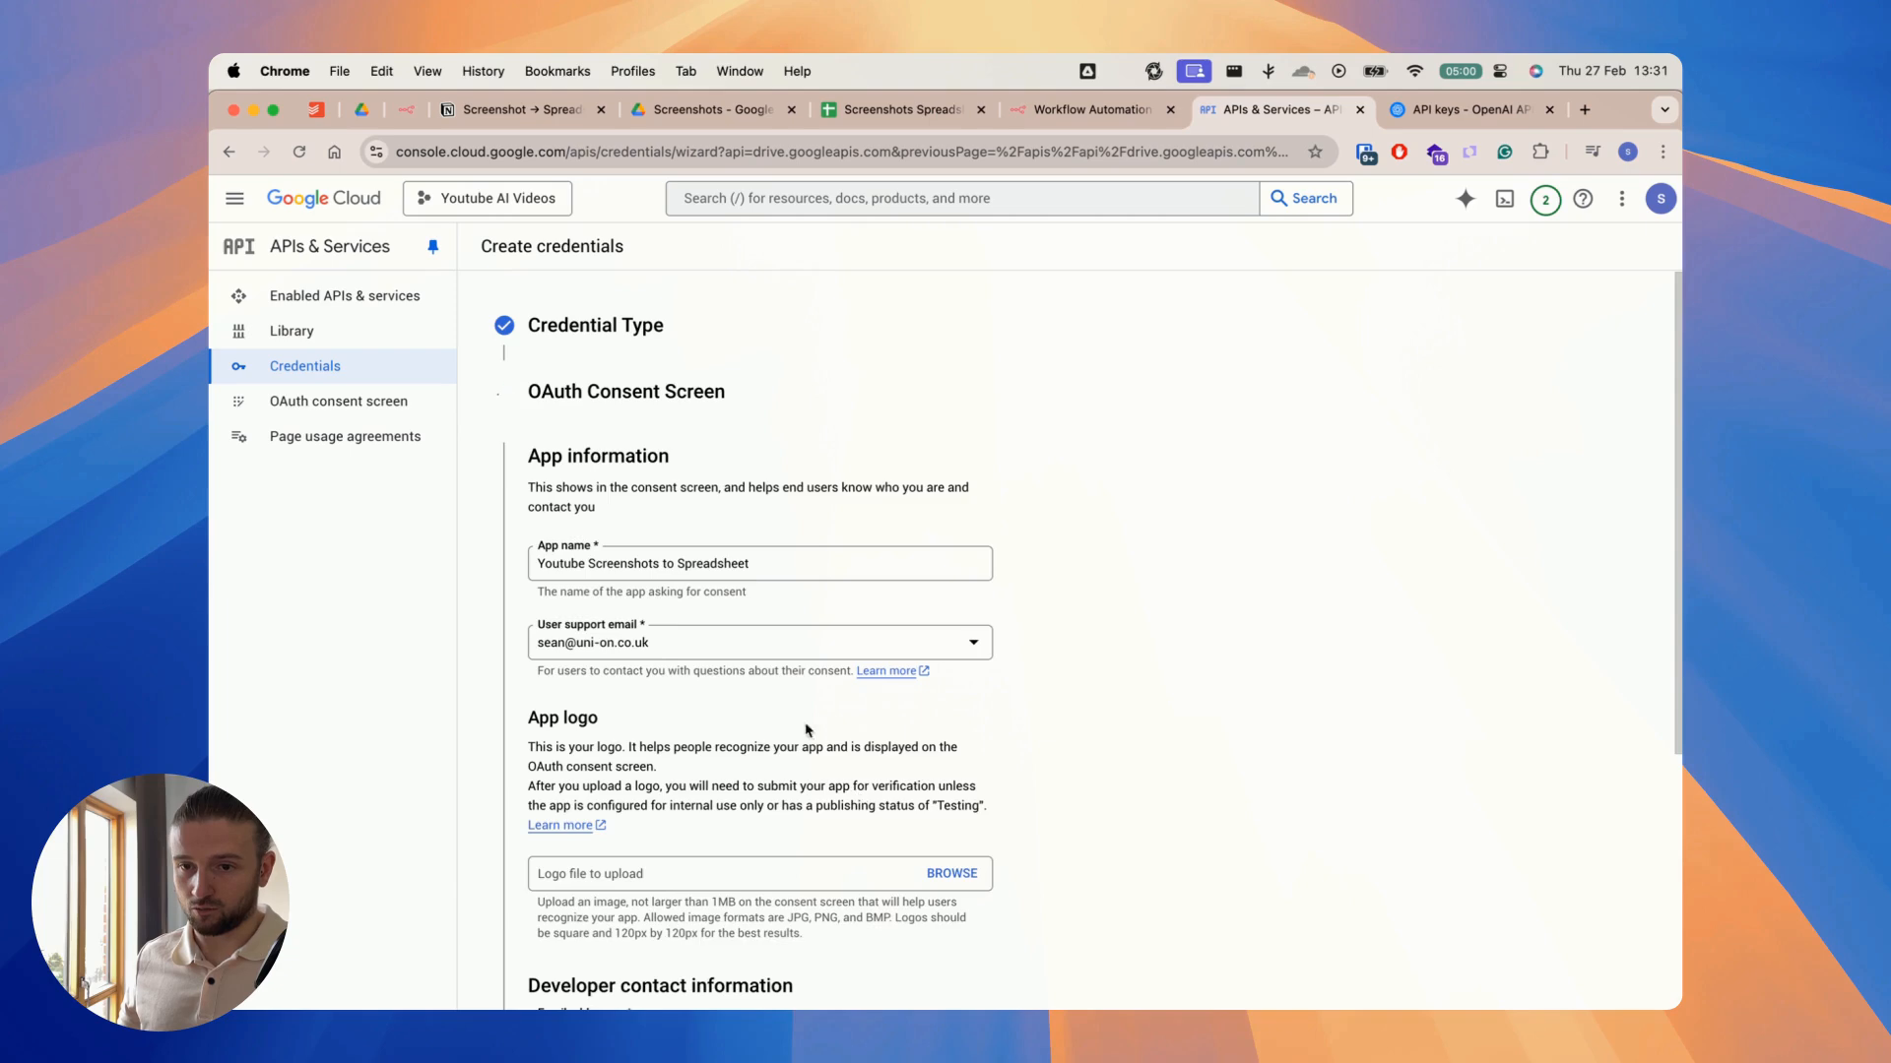
scroll(799, 489, "down", 5)
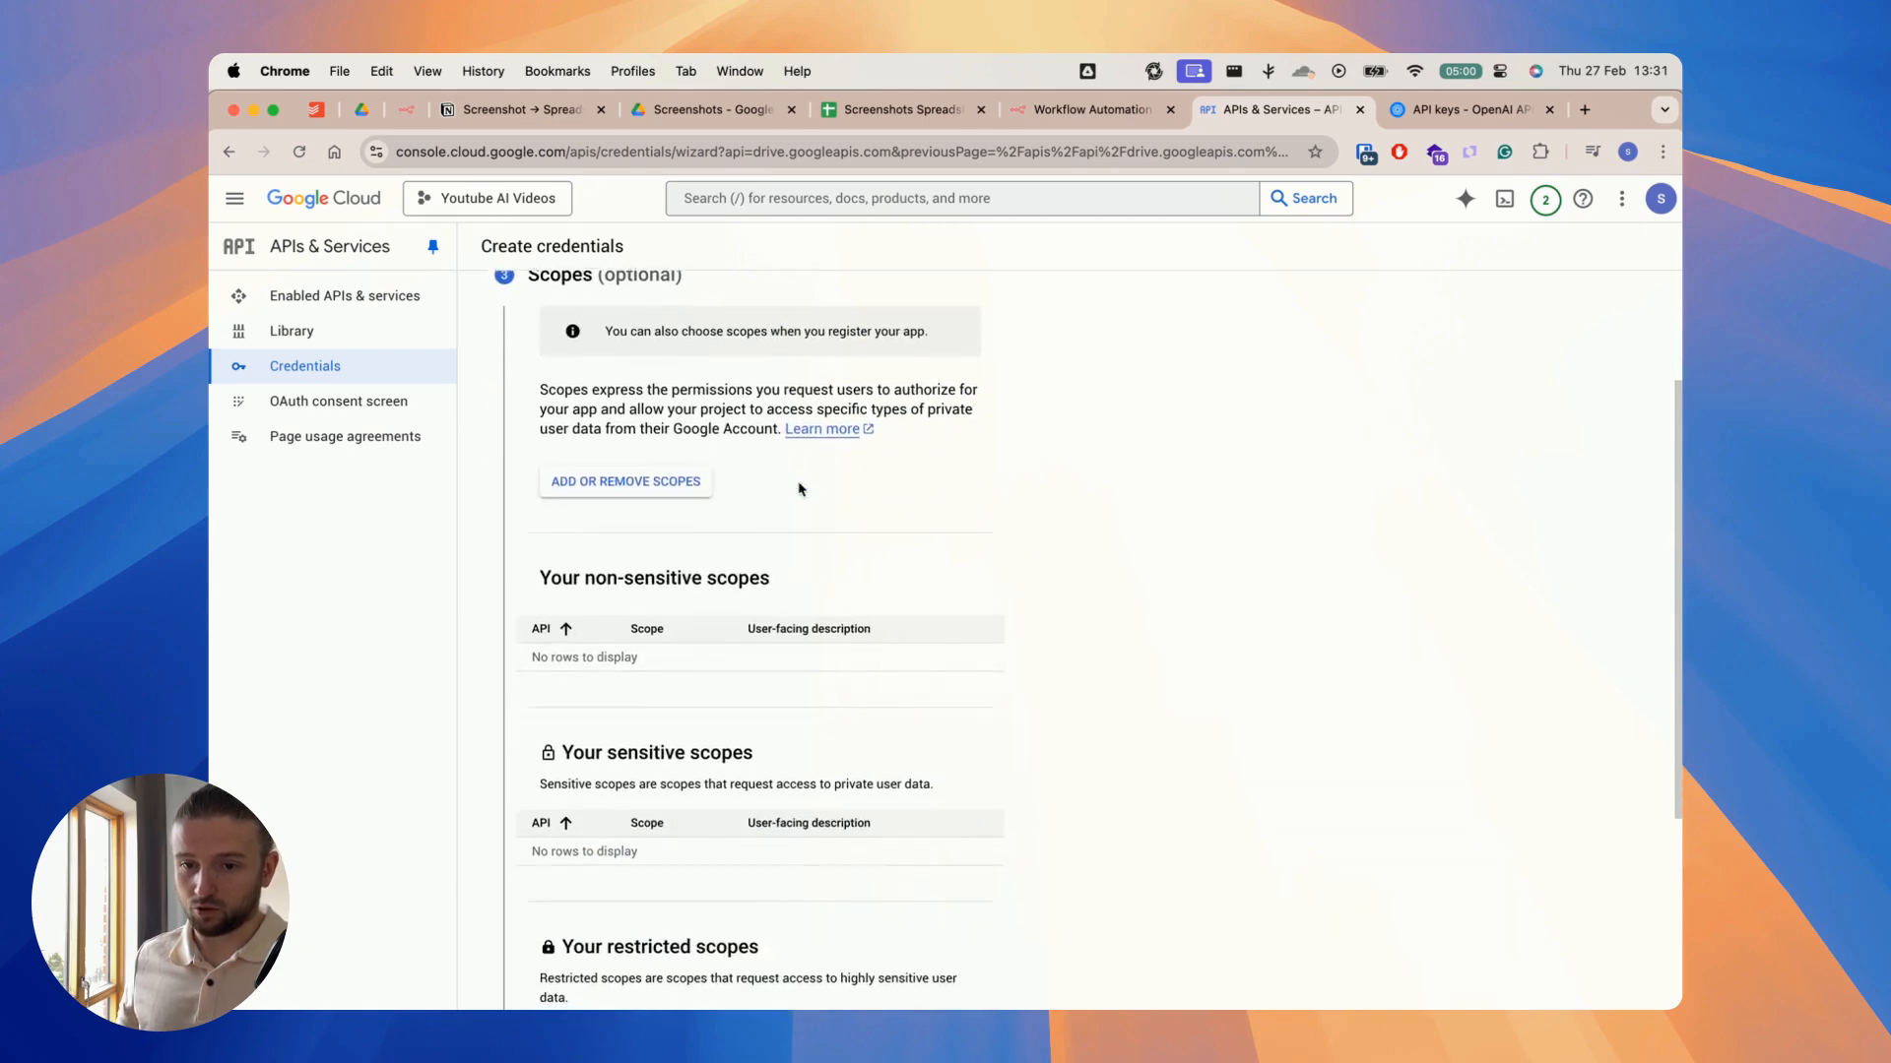
left_click(627, 808)
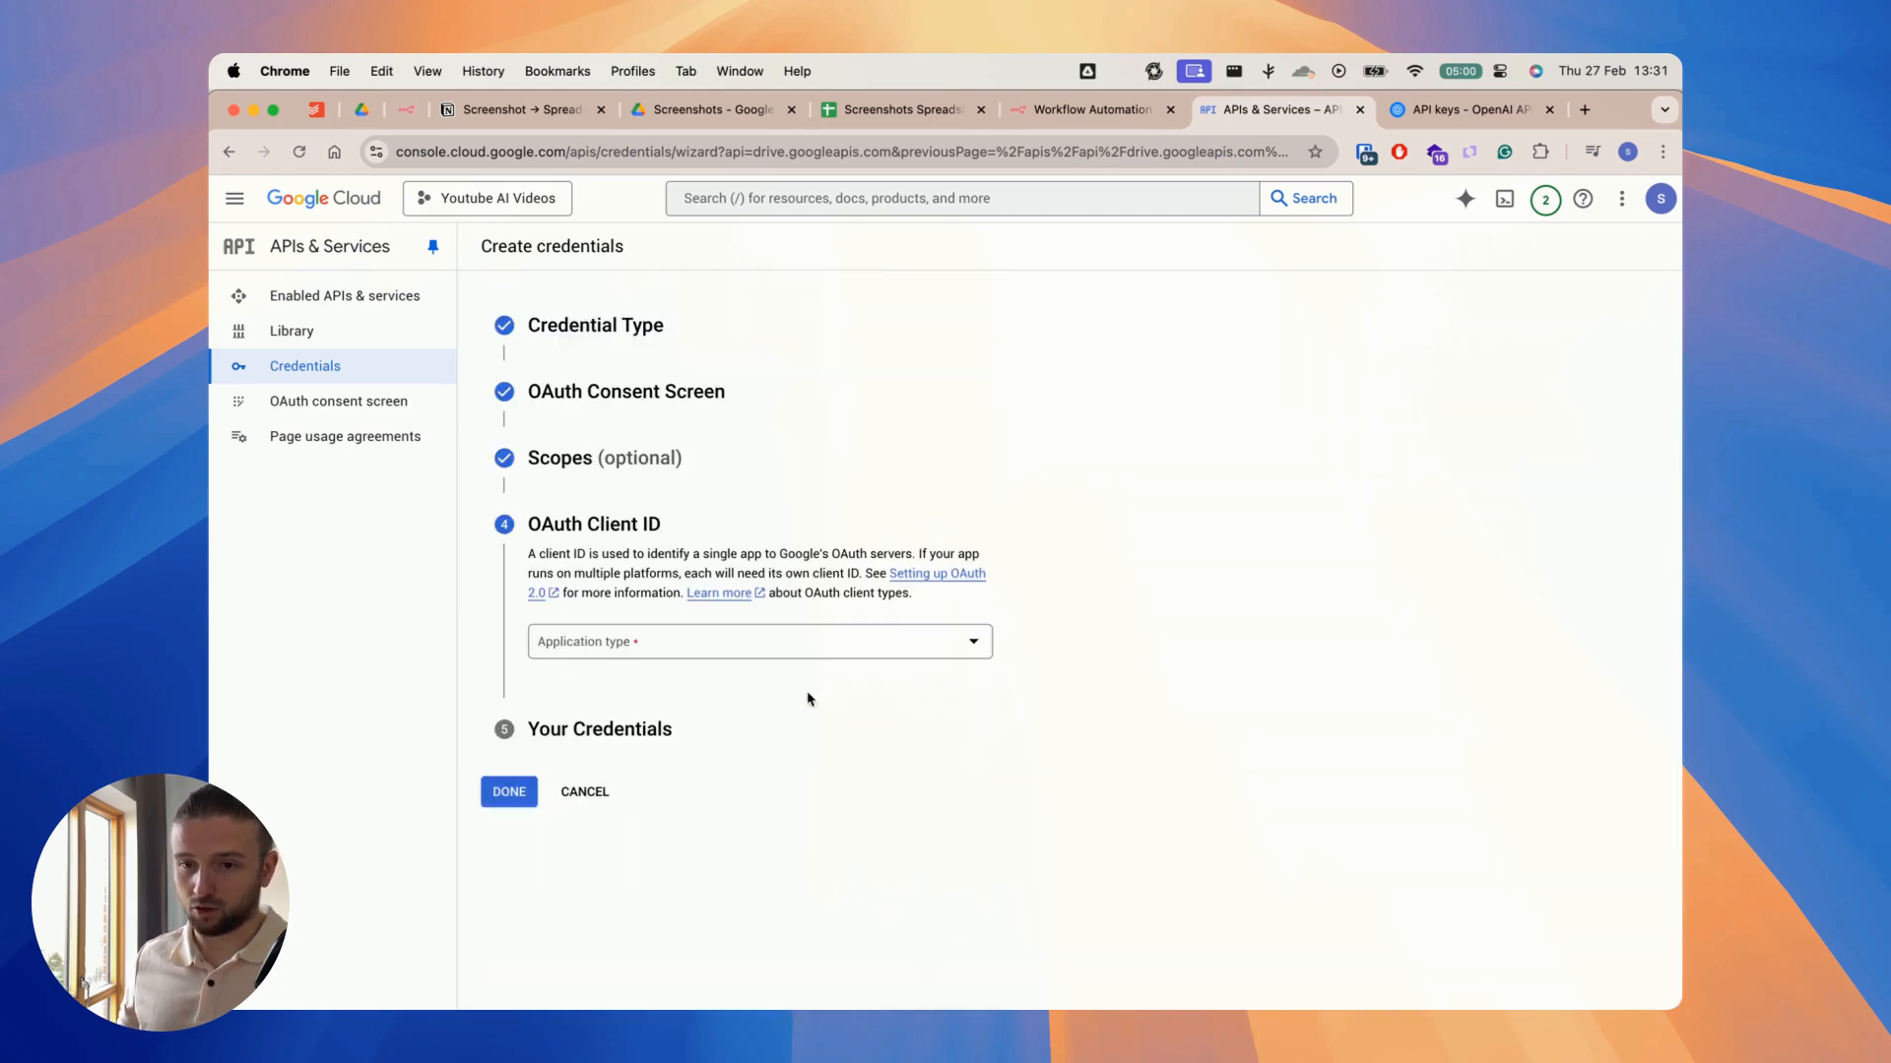
Step: Set the OAuth client's application type to Web application and name it N8N
left_click(734, 648)
left_click(701, 654)
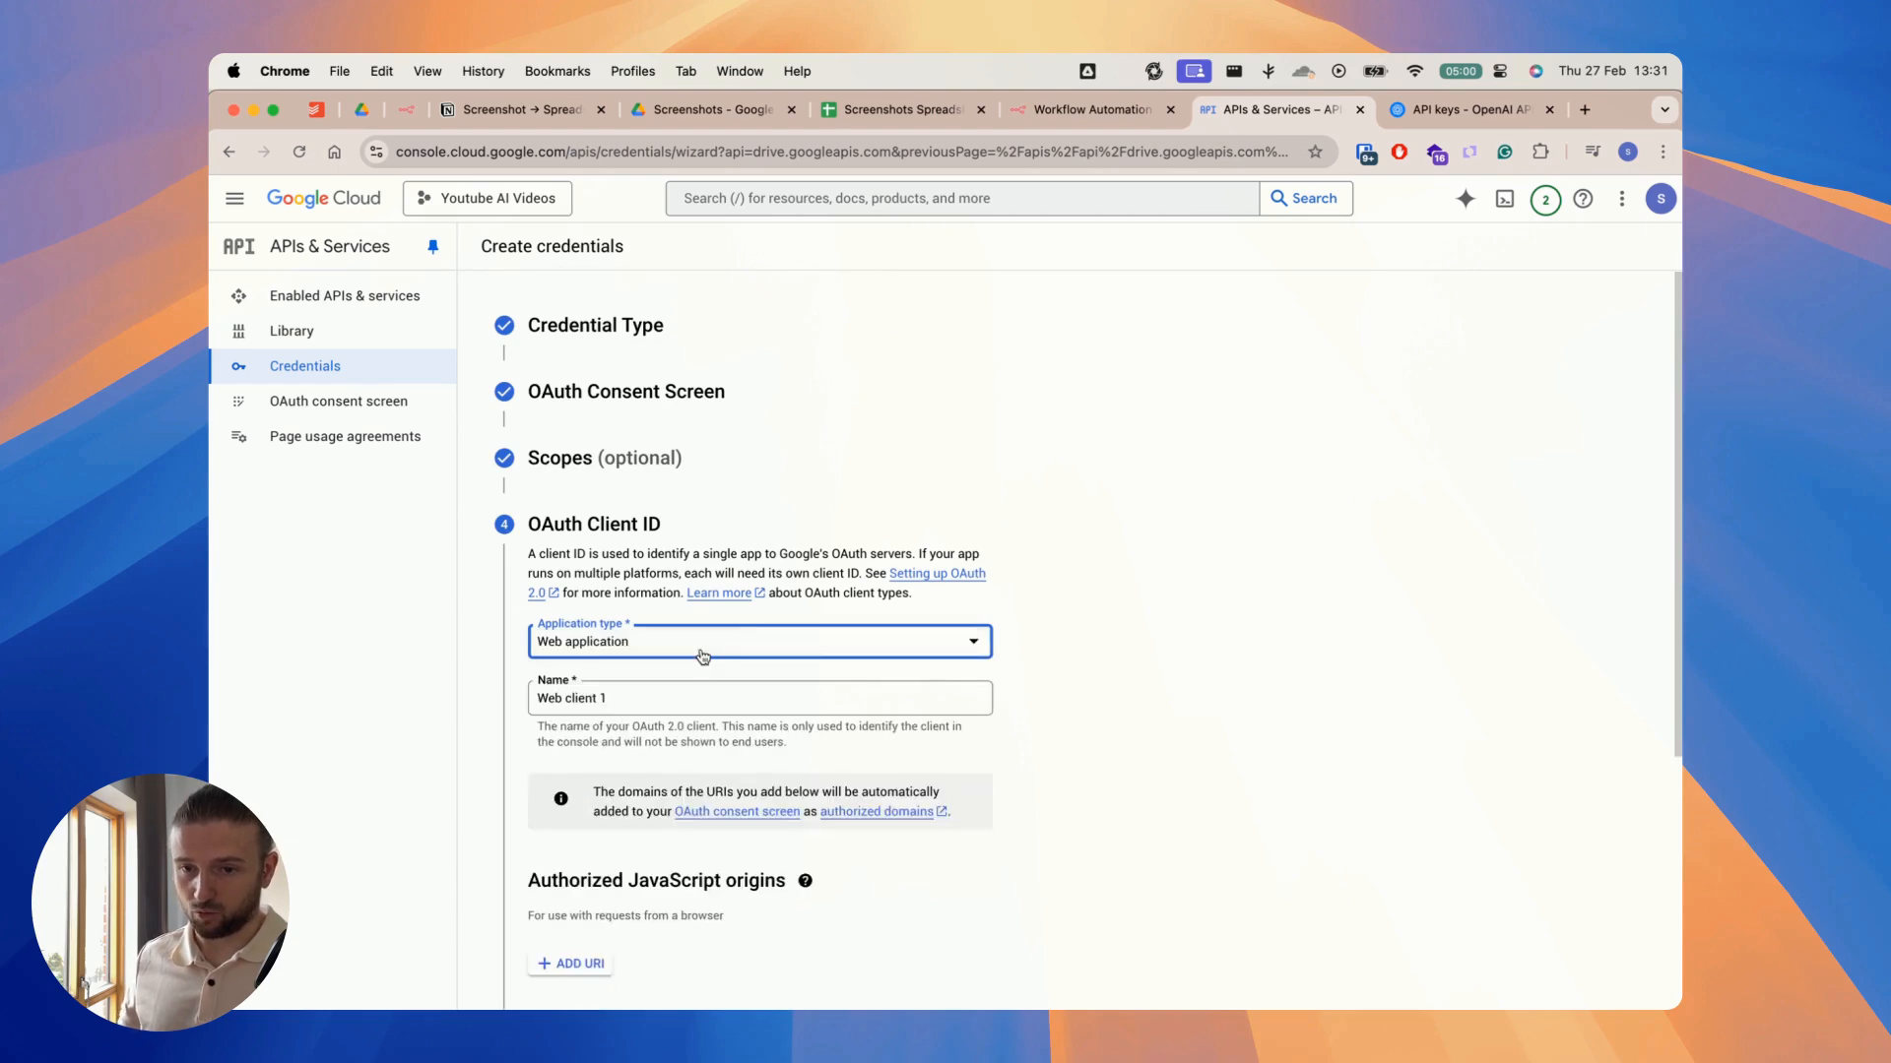
scroll(701, 654, "down", 1)
left_click(694, 663)
left_click_drag(694, 663, 513, 673)
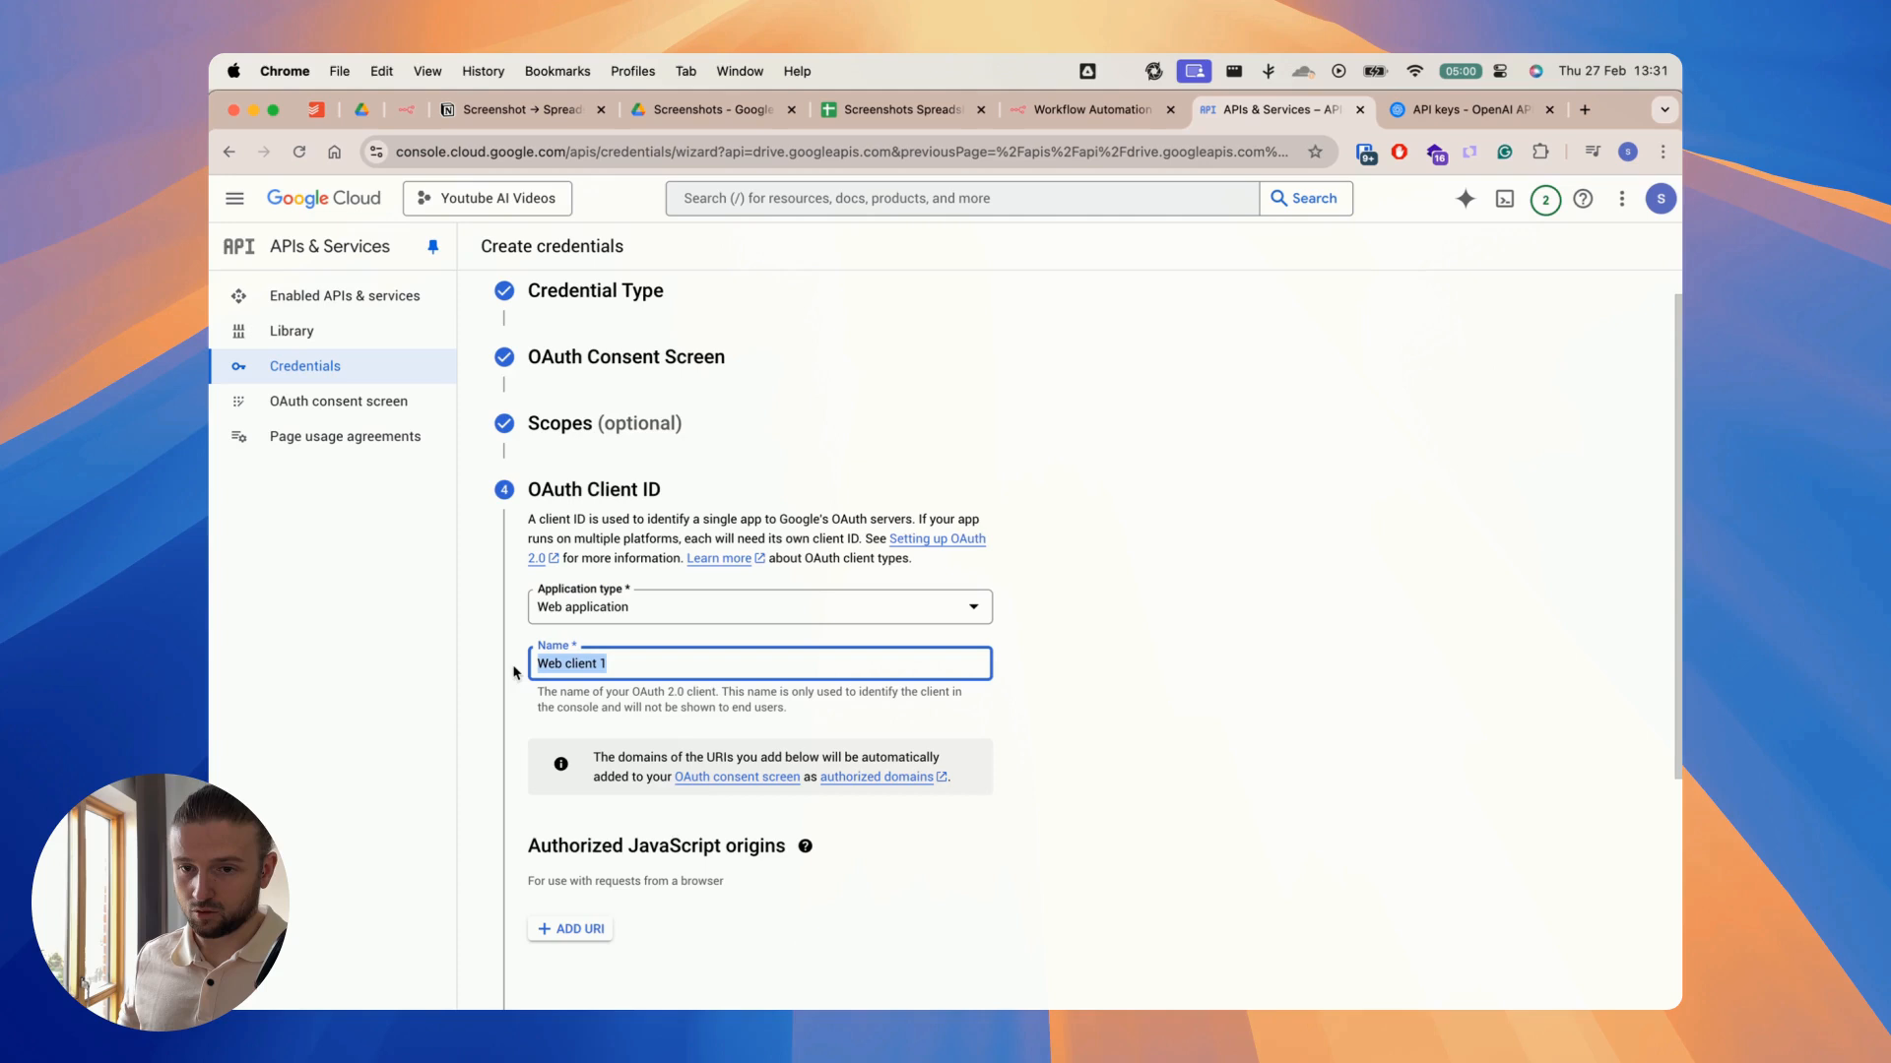
type("N8N")
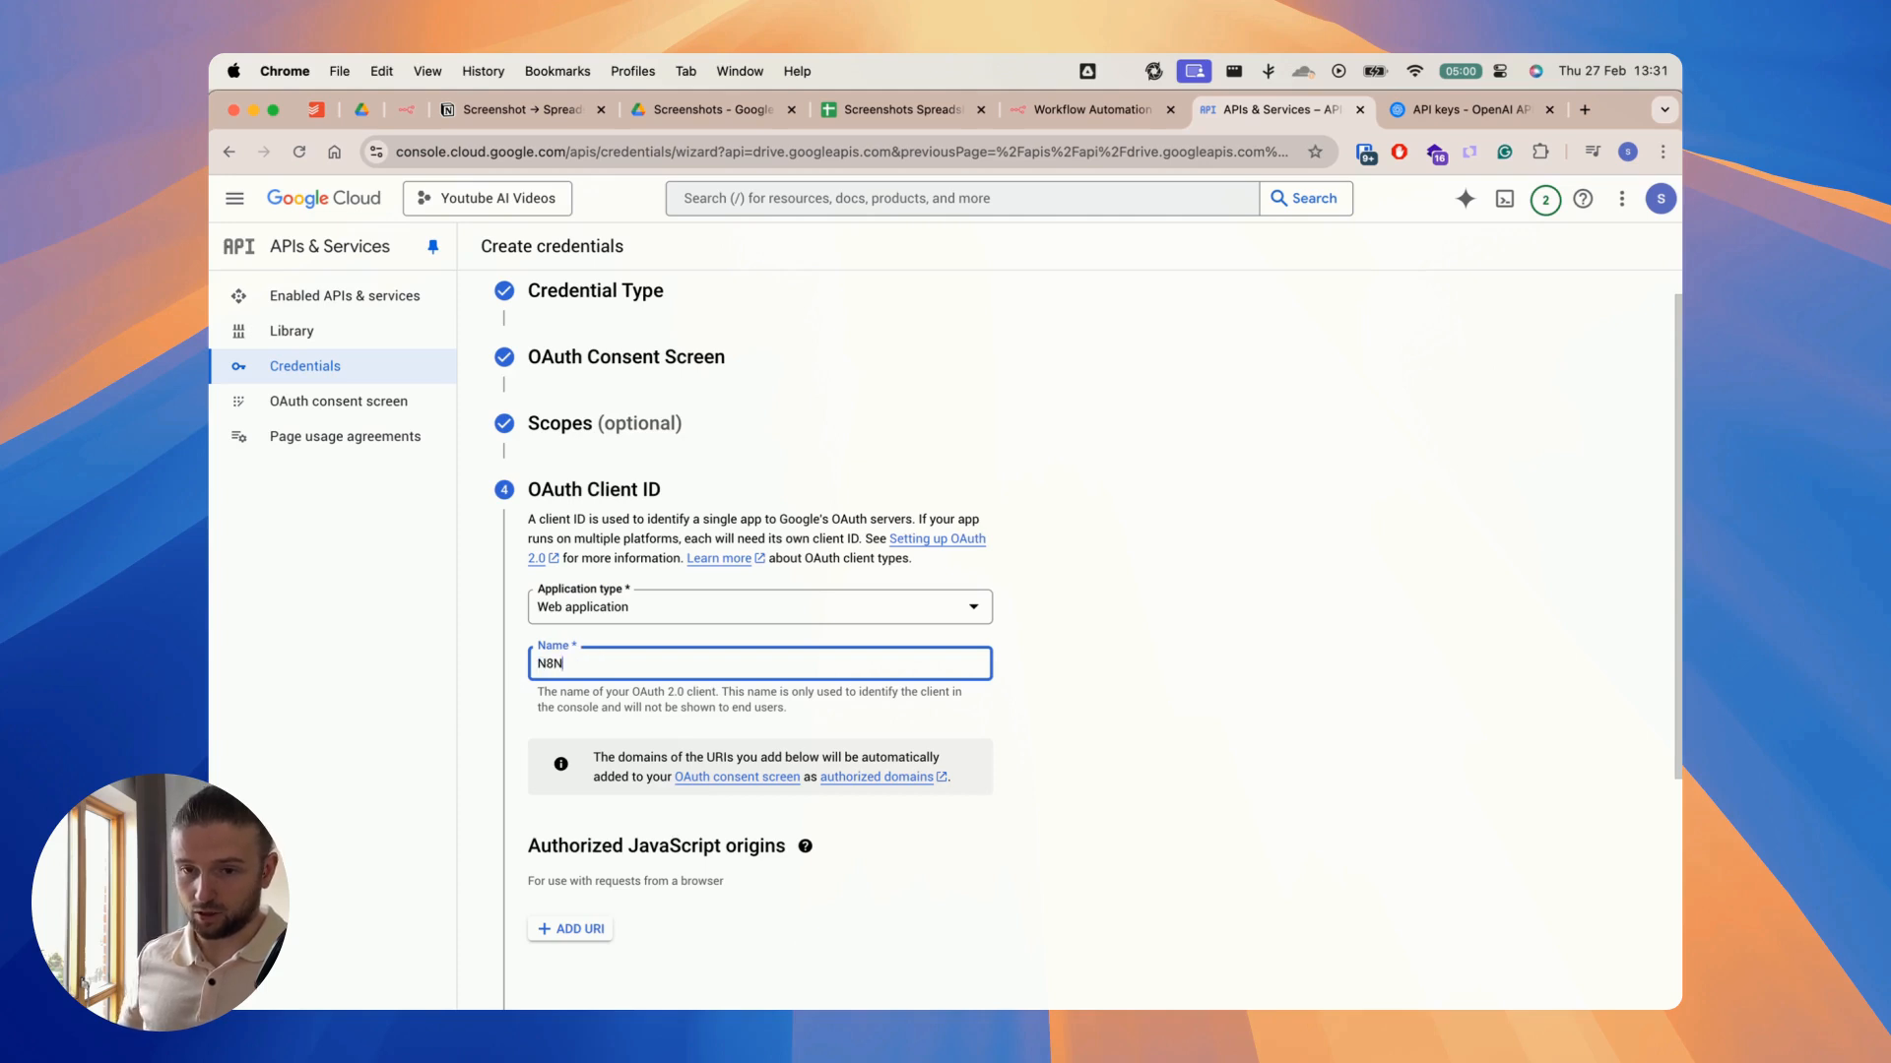
left_click(1051, 590)
Step: Switch to n8n, create a new Google Drive credential from the Get Images node and copy its OAuth redirect URL
scroll(1050, 590, "down", 4)
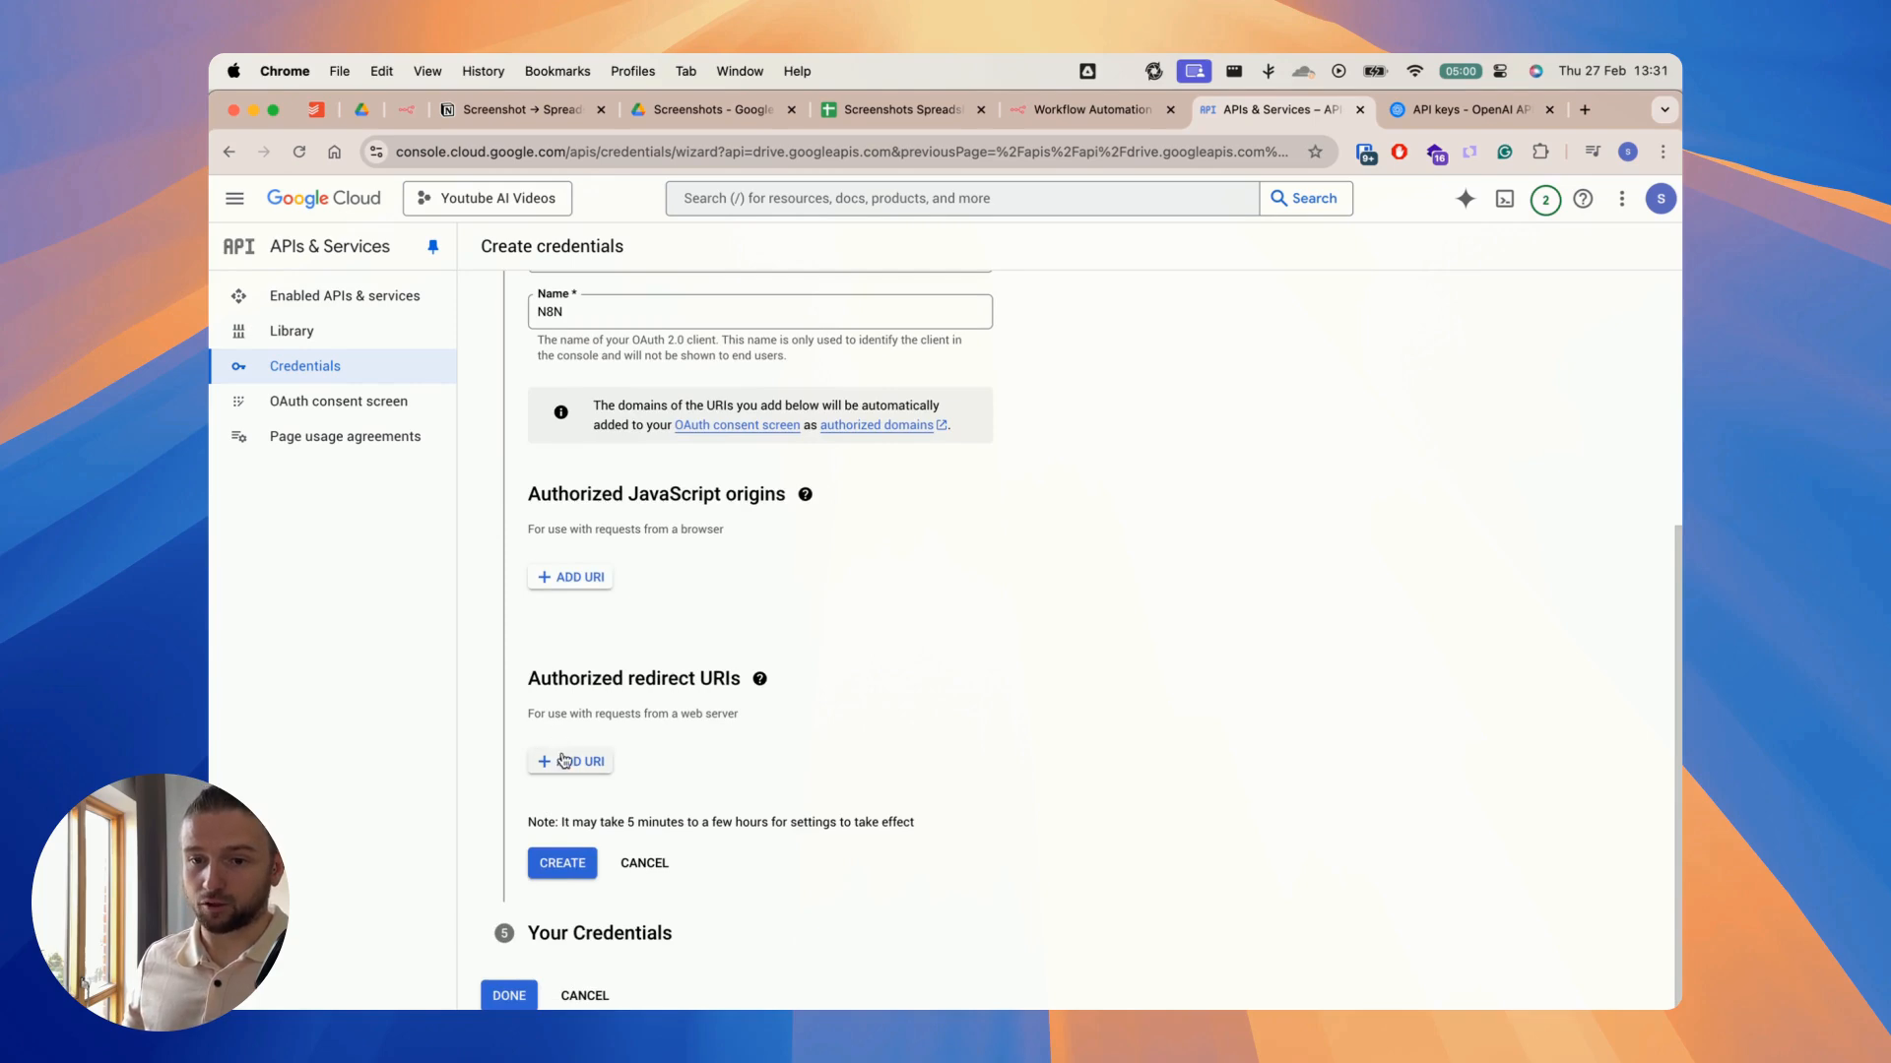
left_click(1054, 118)
scroll(865, 316, "left", 2)
double_click(763, 473)
left_click(863, 330)
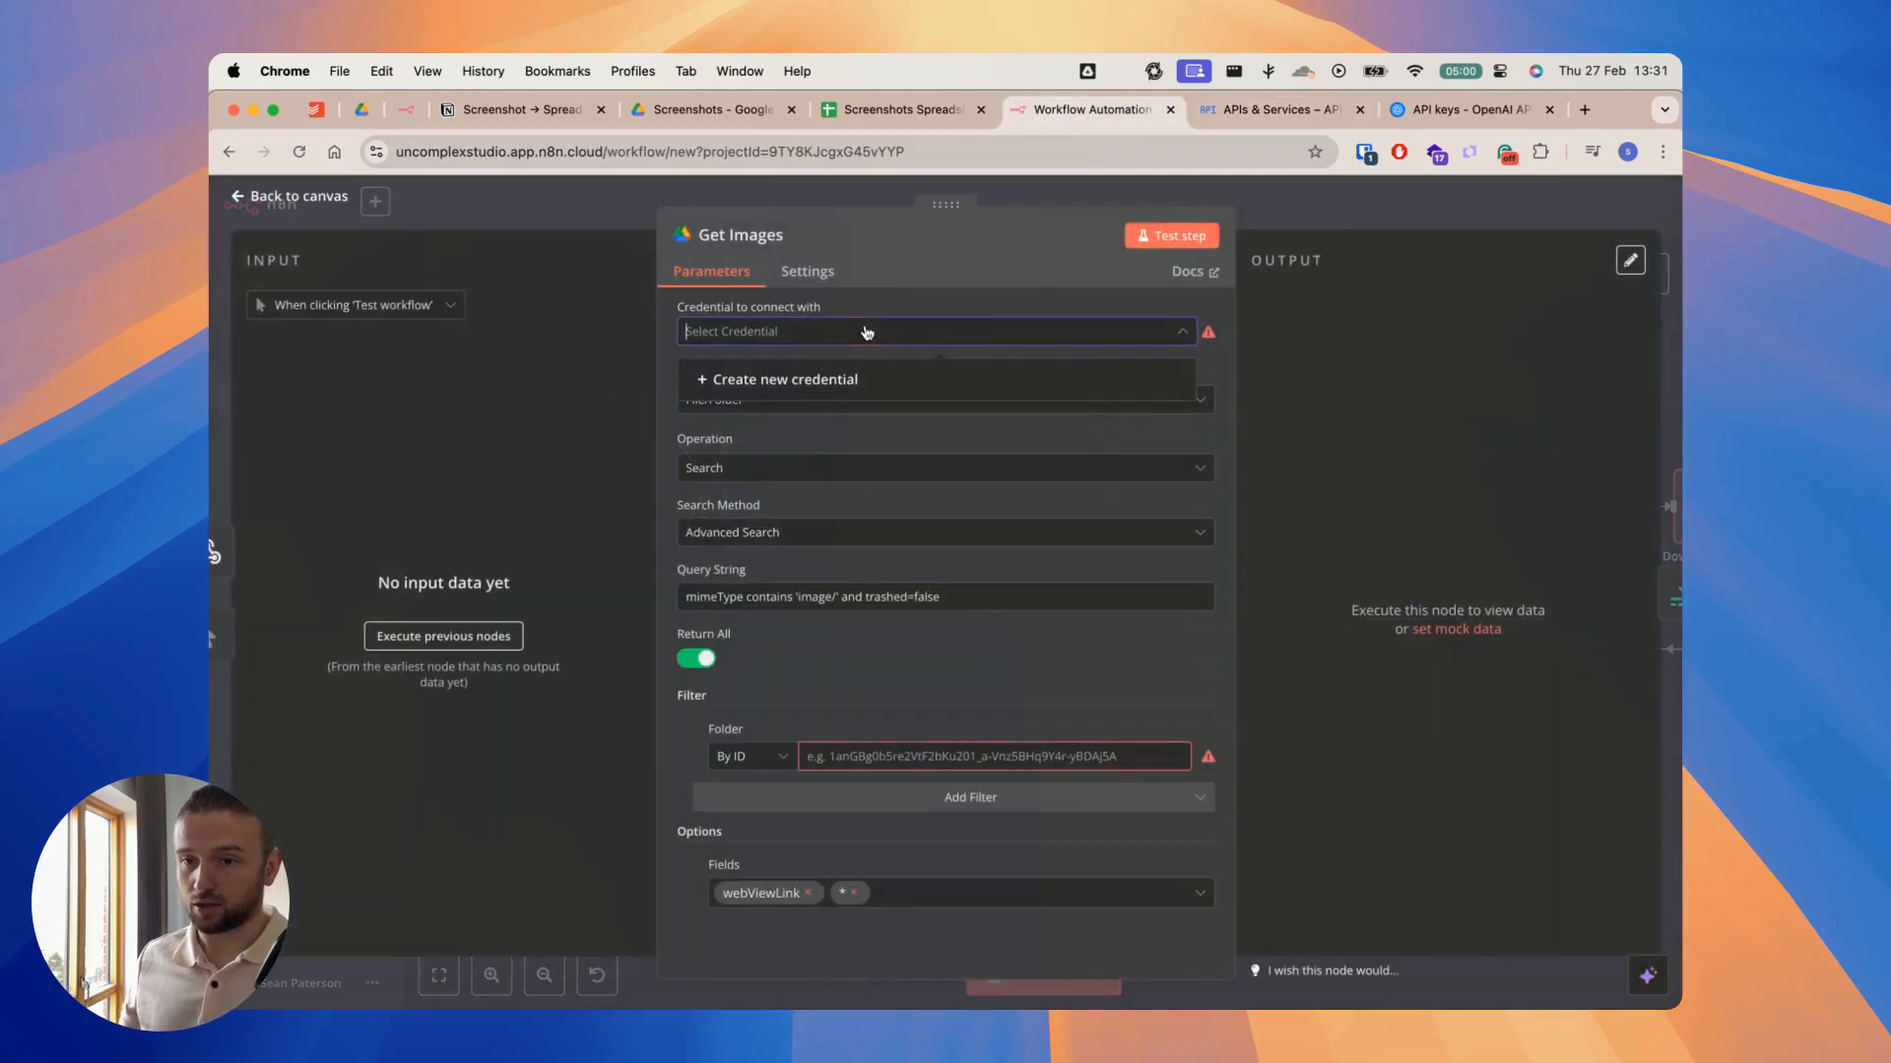
left_click(763, 380)
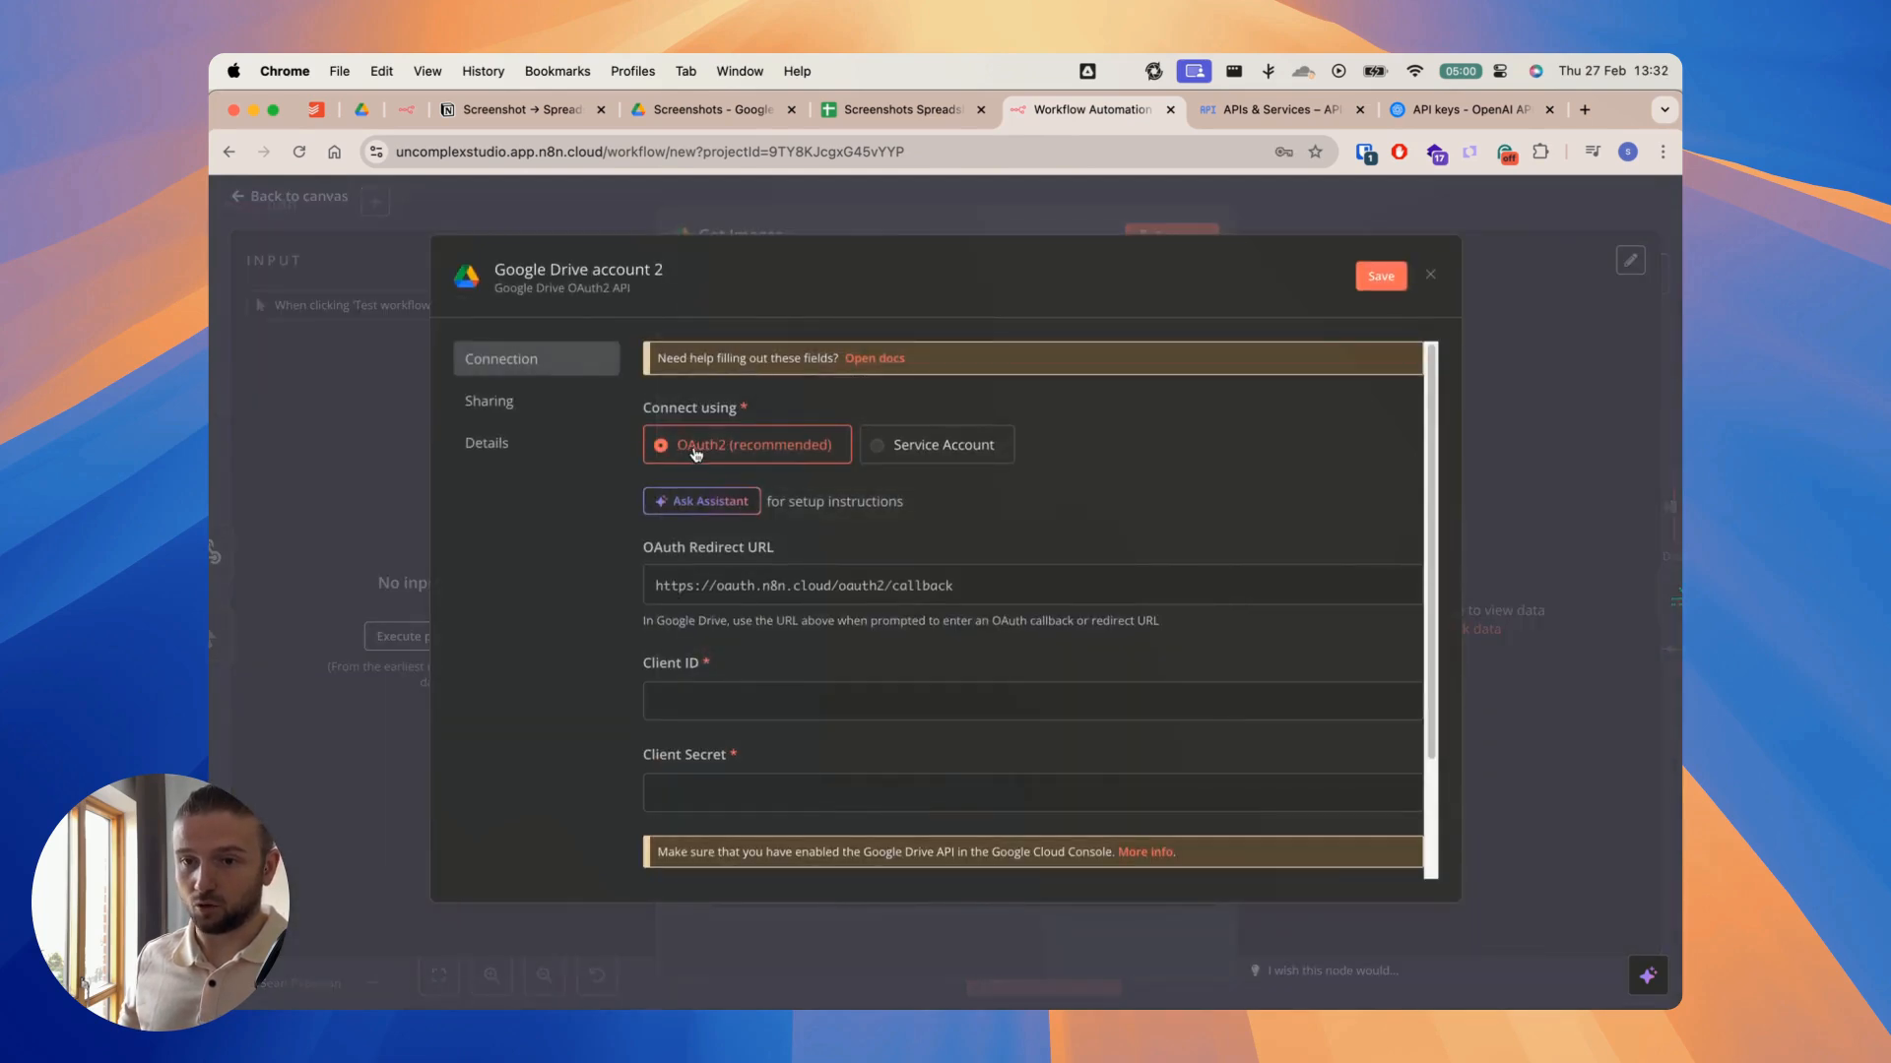
left_click(1361, 588)
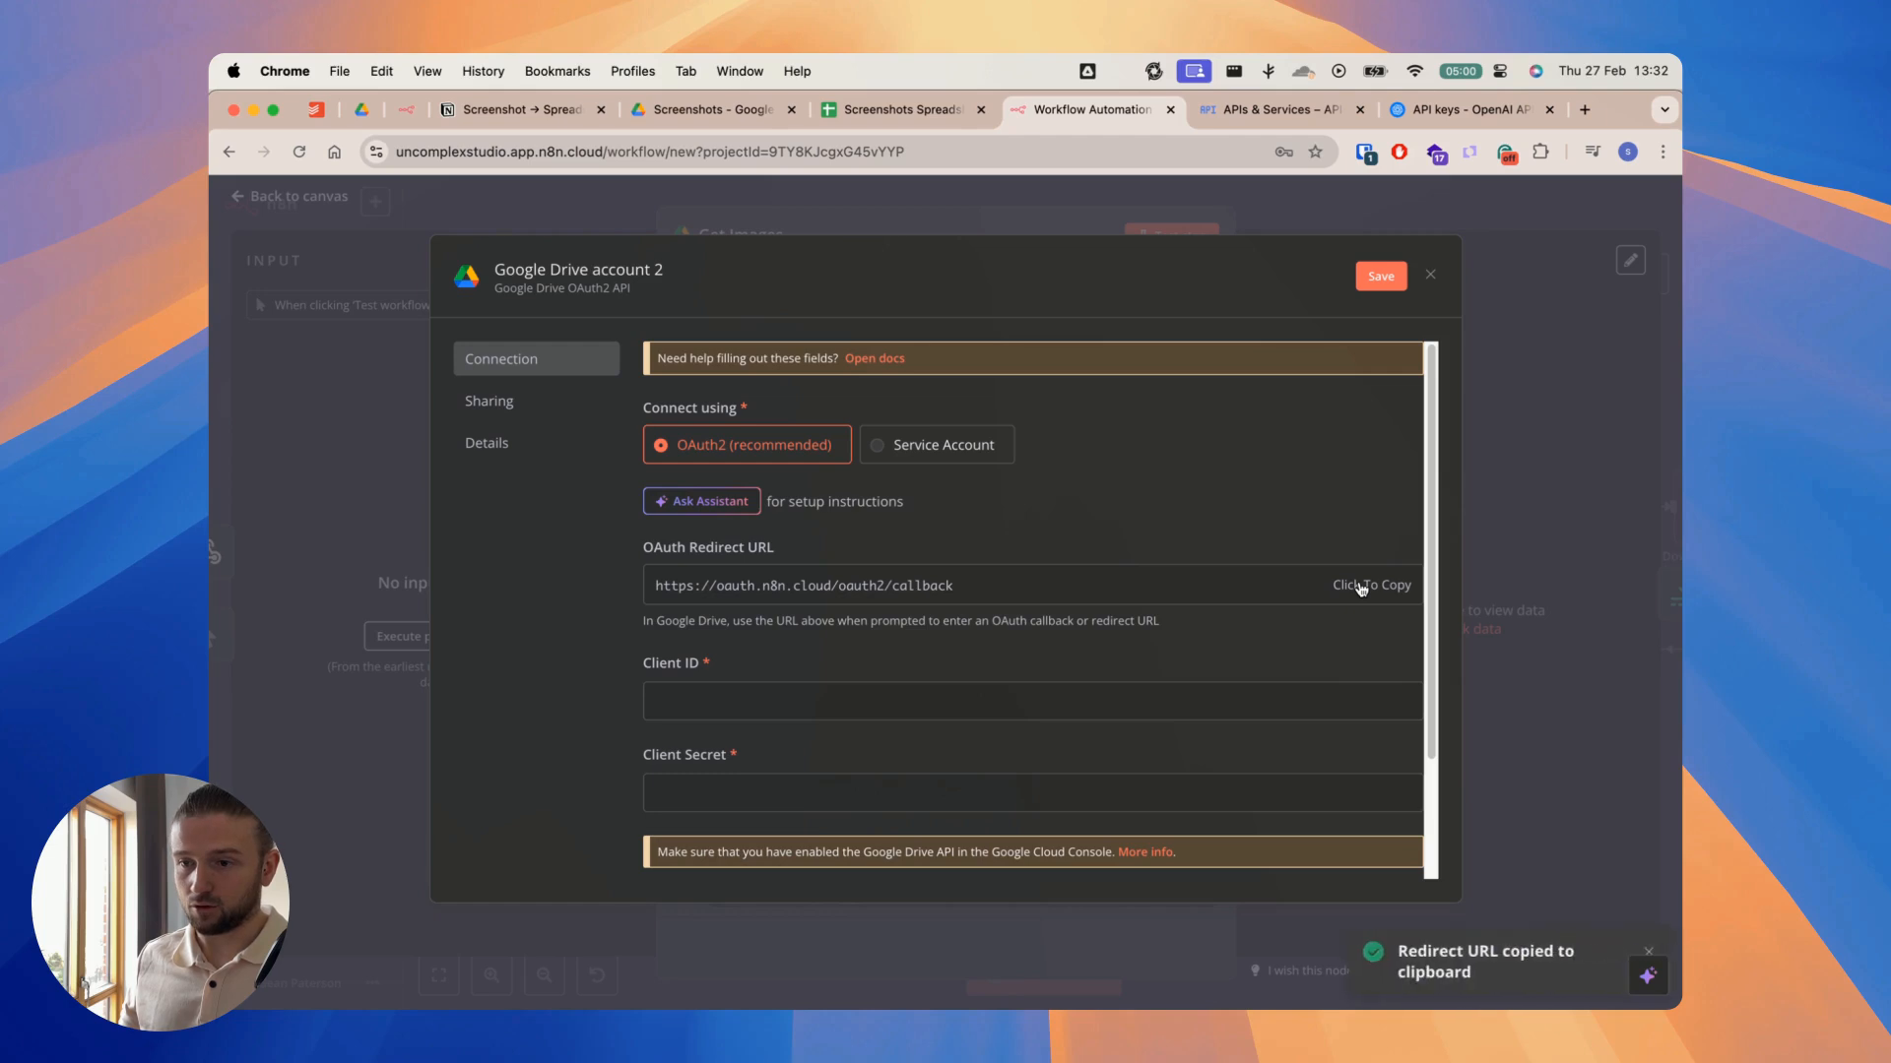
left_click(1264, 110)
left_click(571, 762)
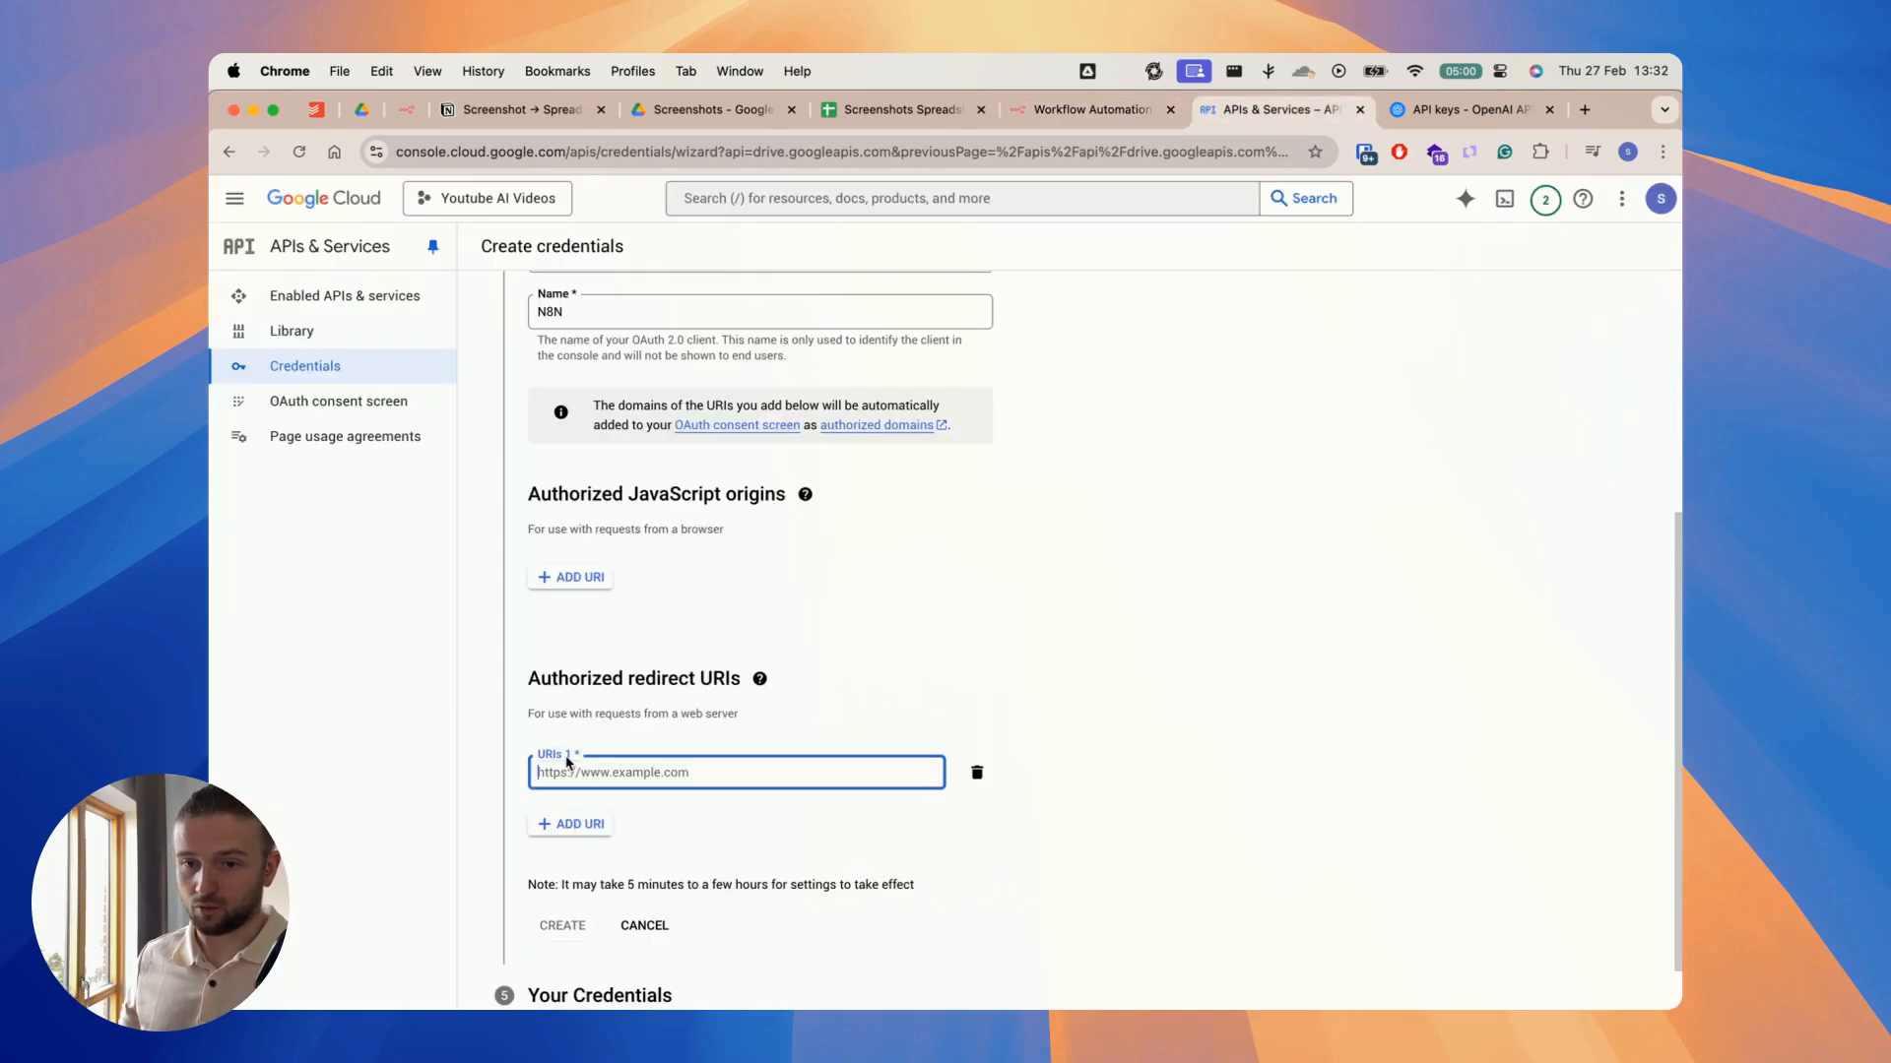
key("super+v")
left_click(596, 827)
scroll(610, 825, "down", 2)
left_click(978, 712)
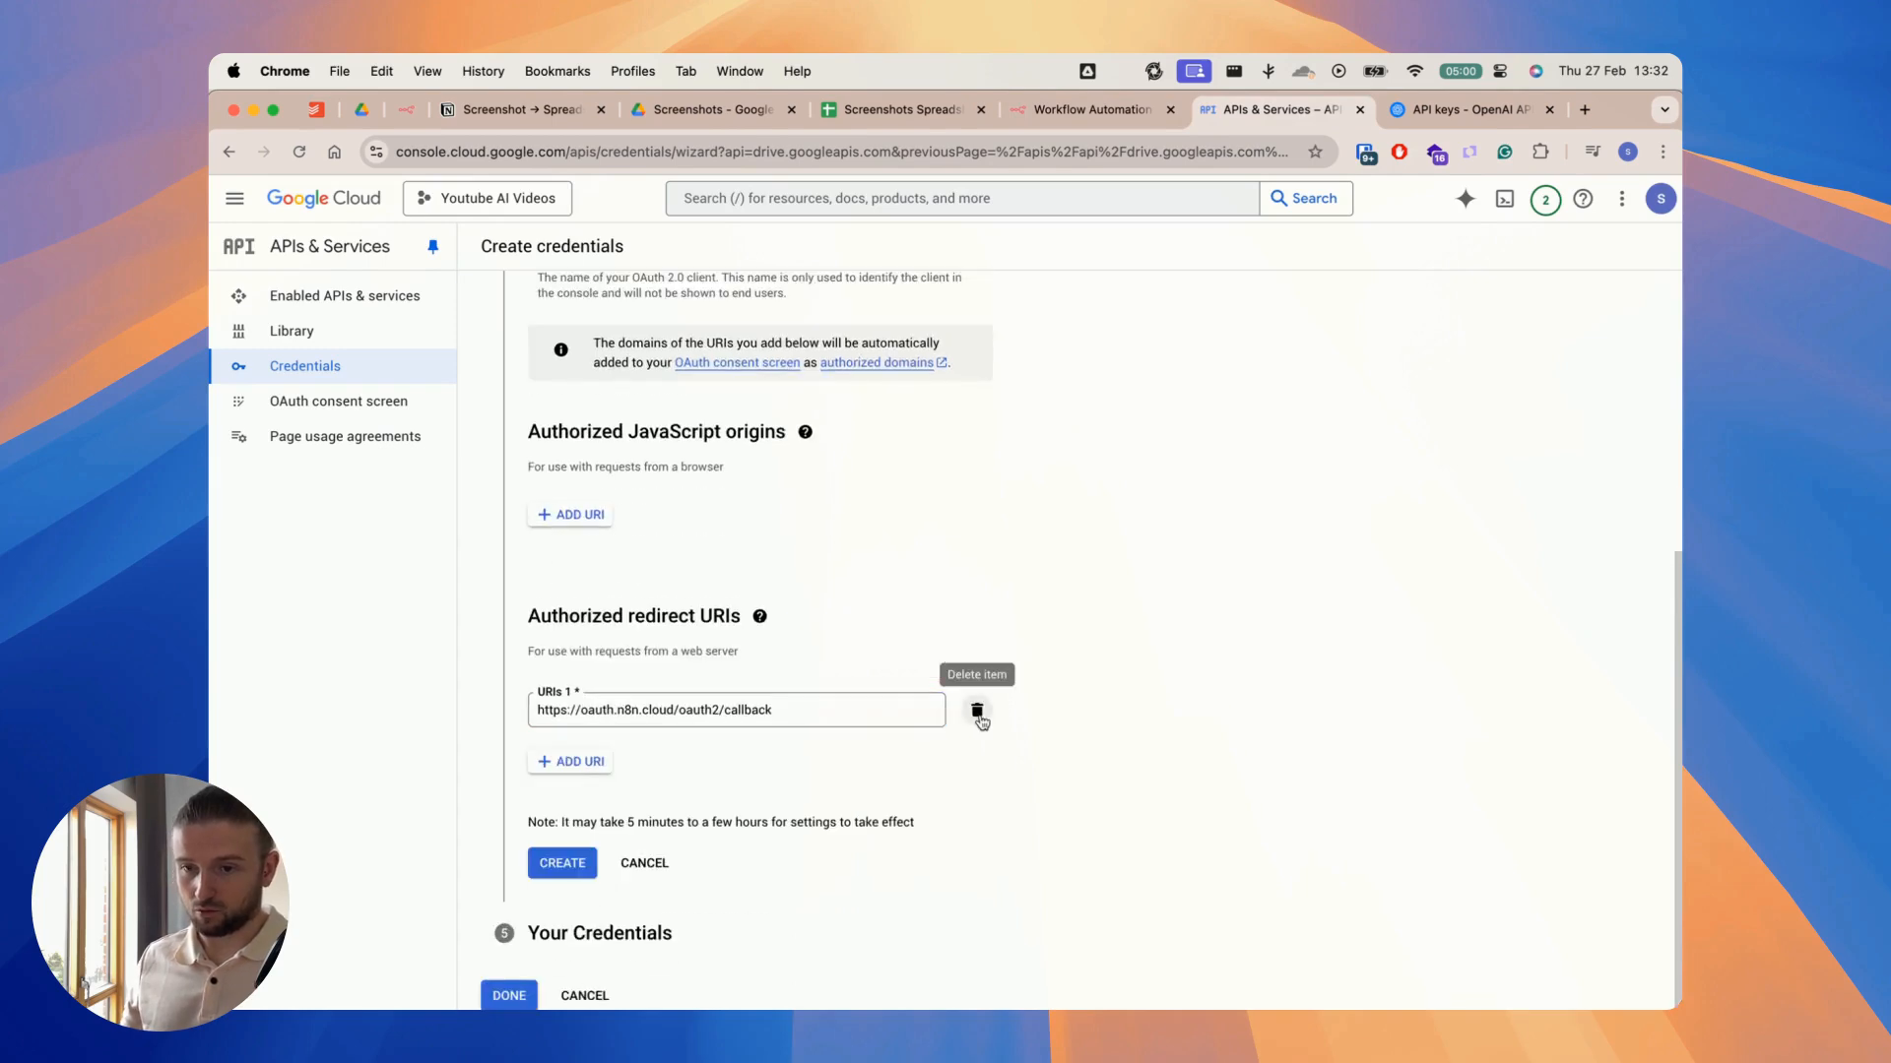
left_click(565, 864)
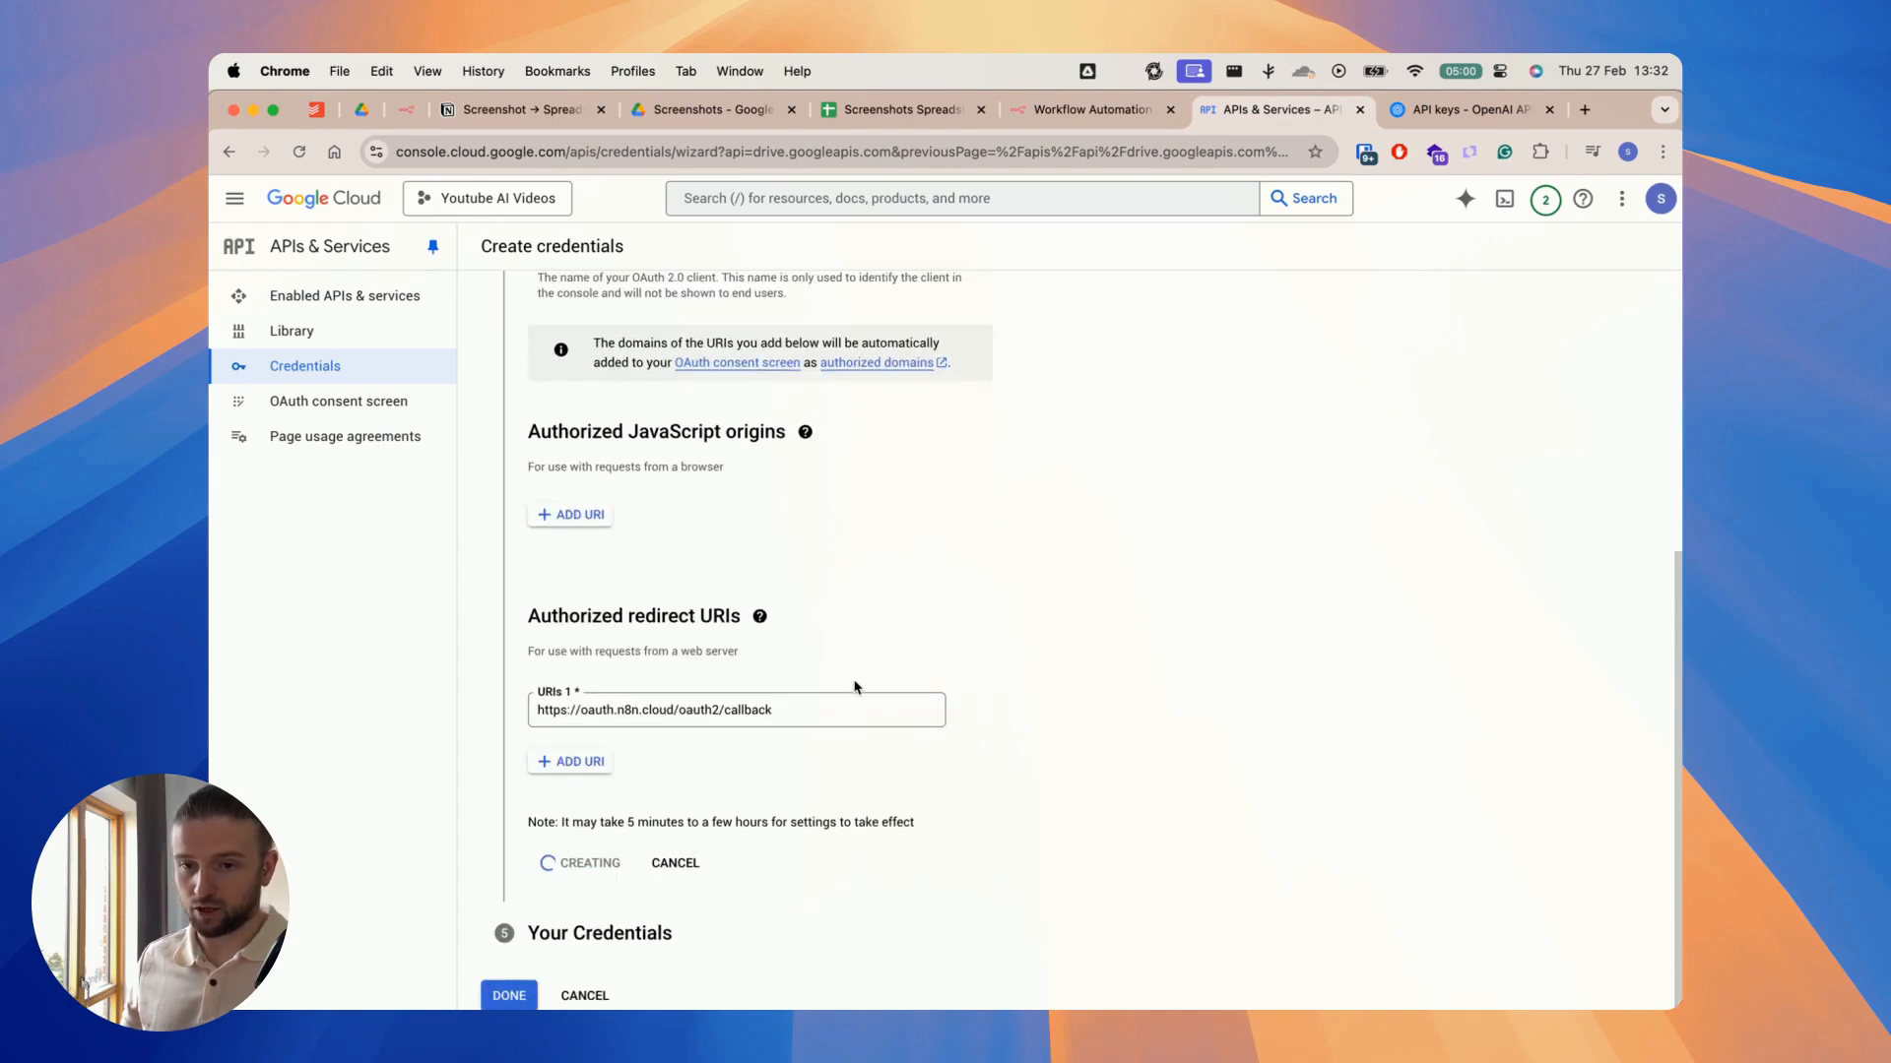
Step: Copy the new OAuth client's ID and paste it into the Client ID field of the n8n Google Drive credential
scroll(859, 544, "down", 1)
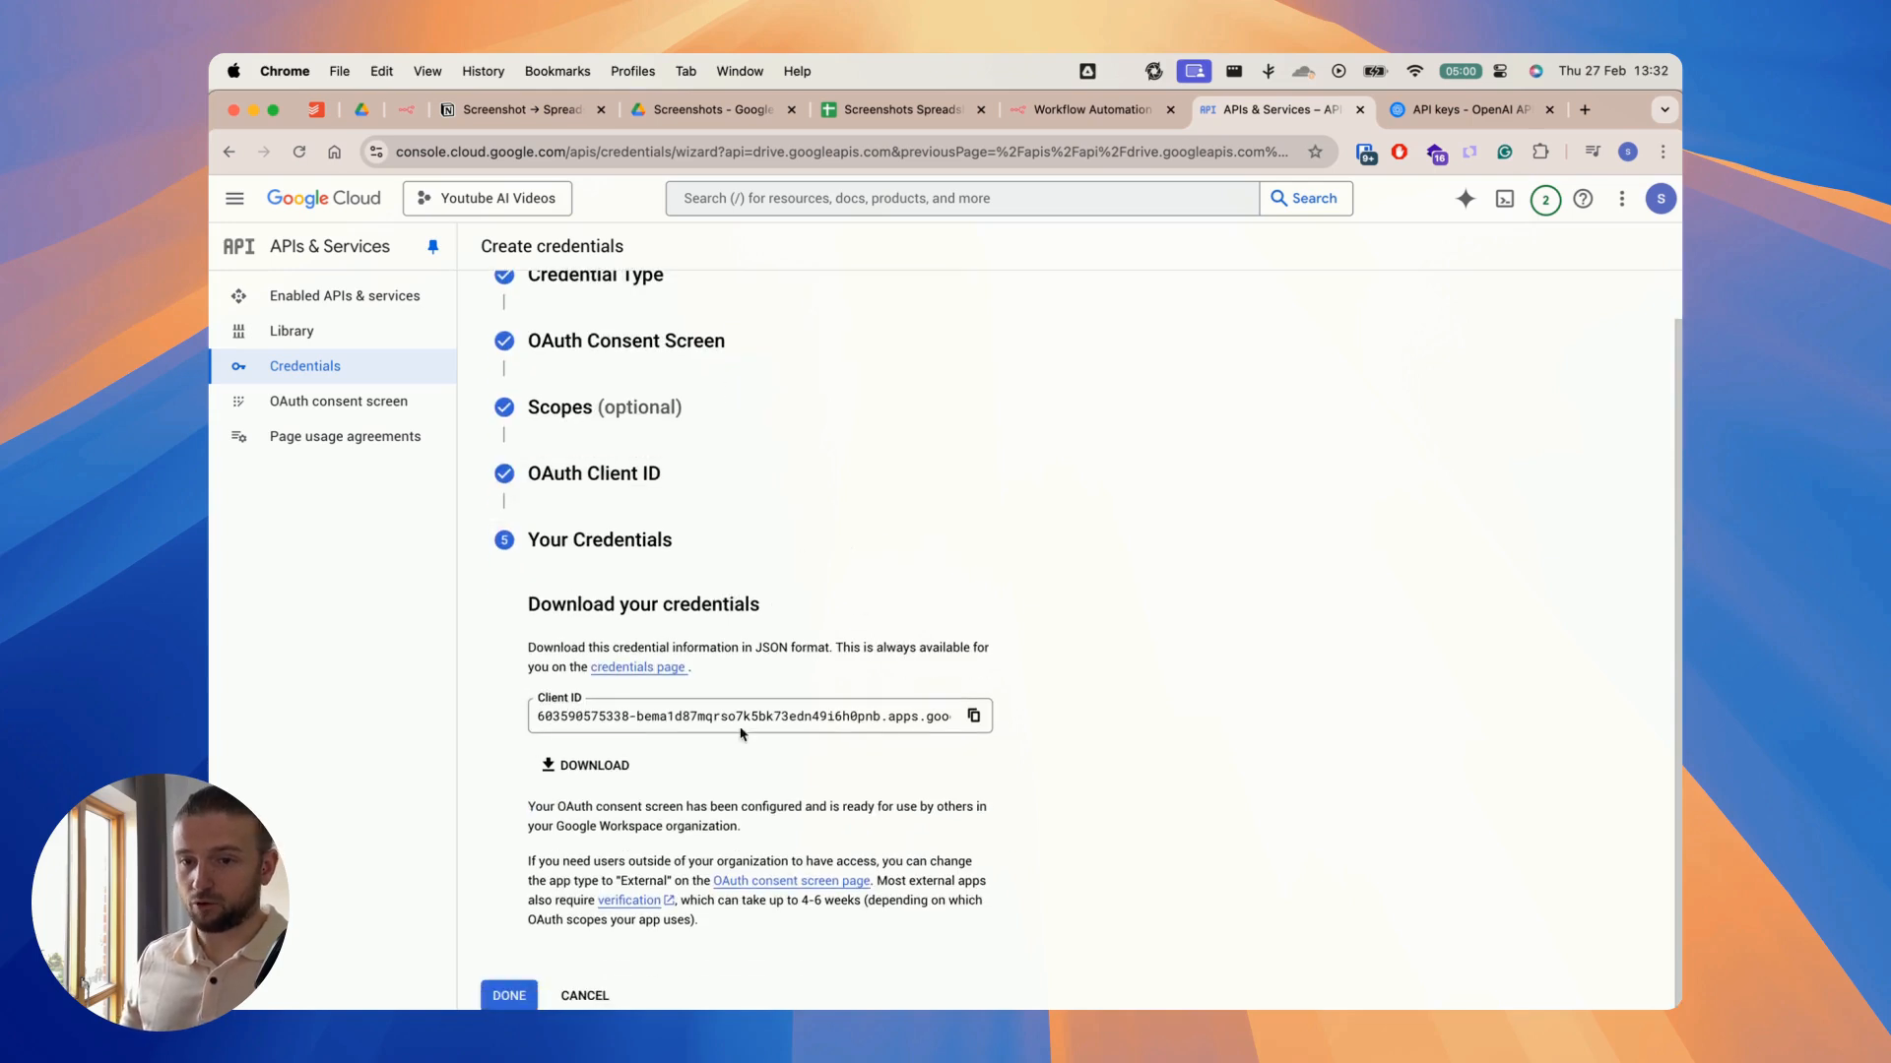
left_click(974, 716)
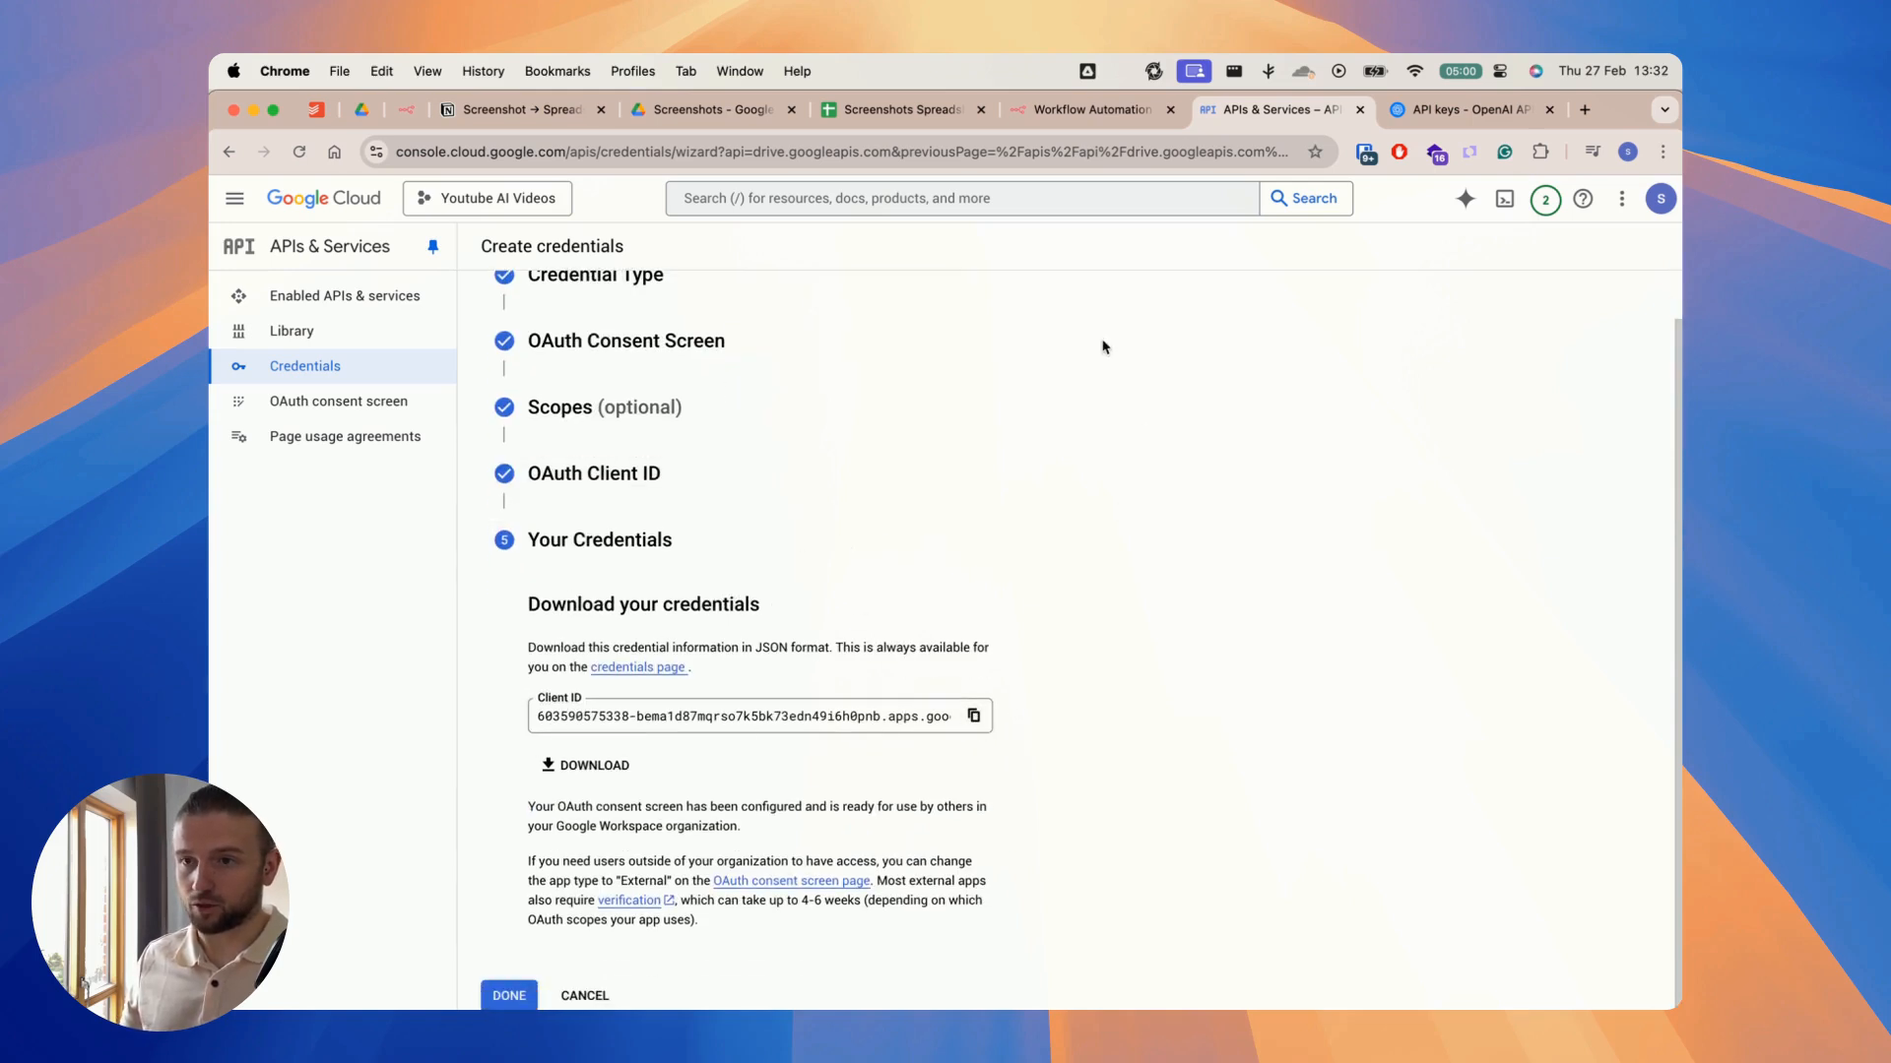
left_click(1052, 109)
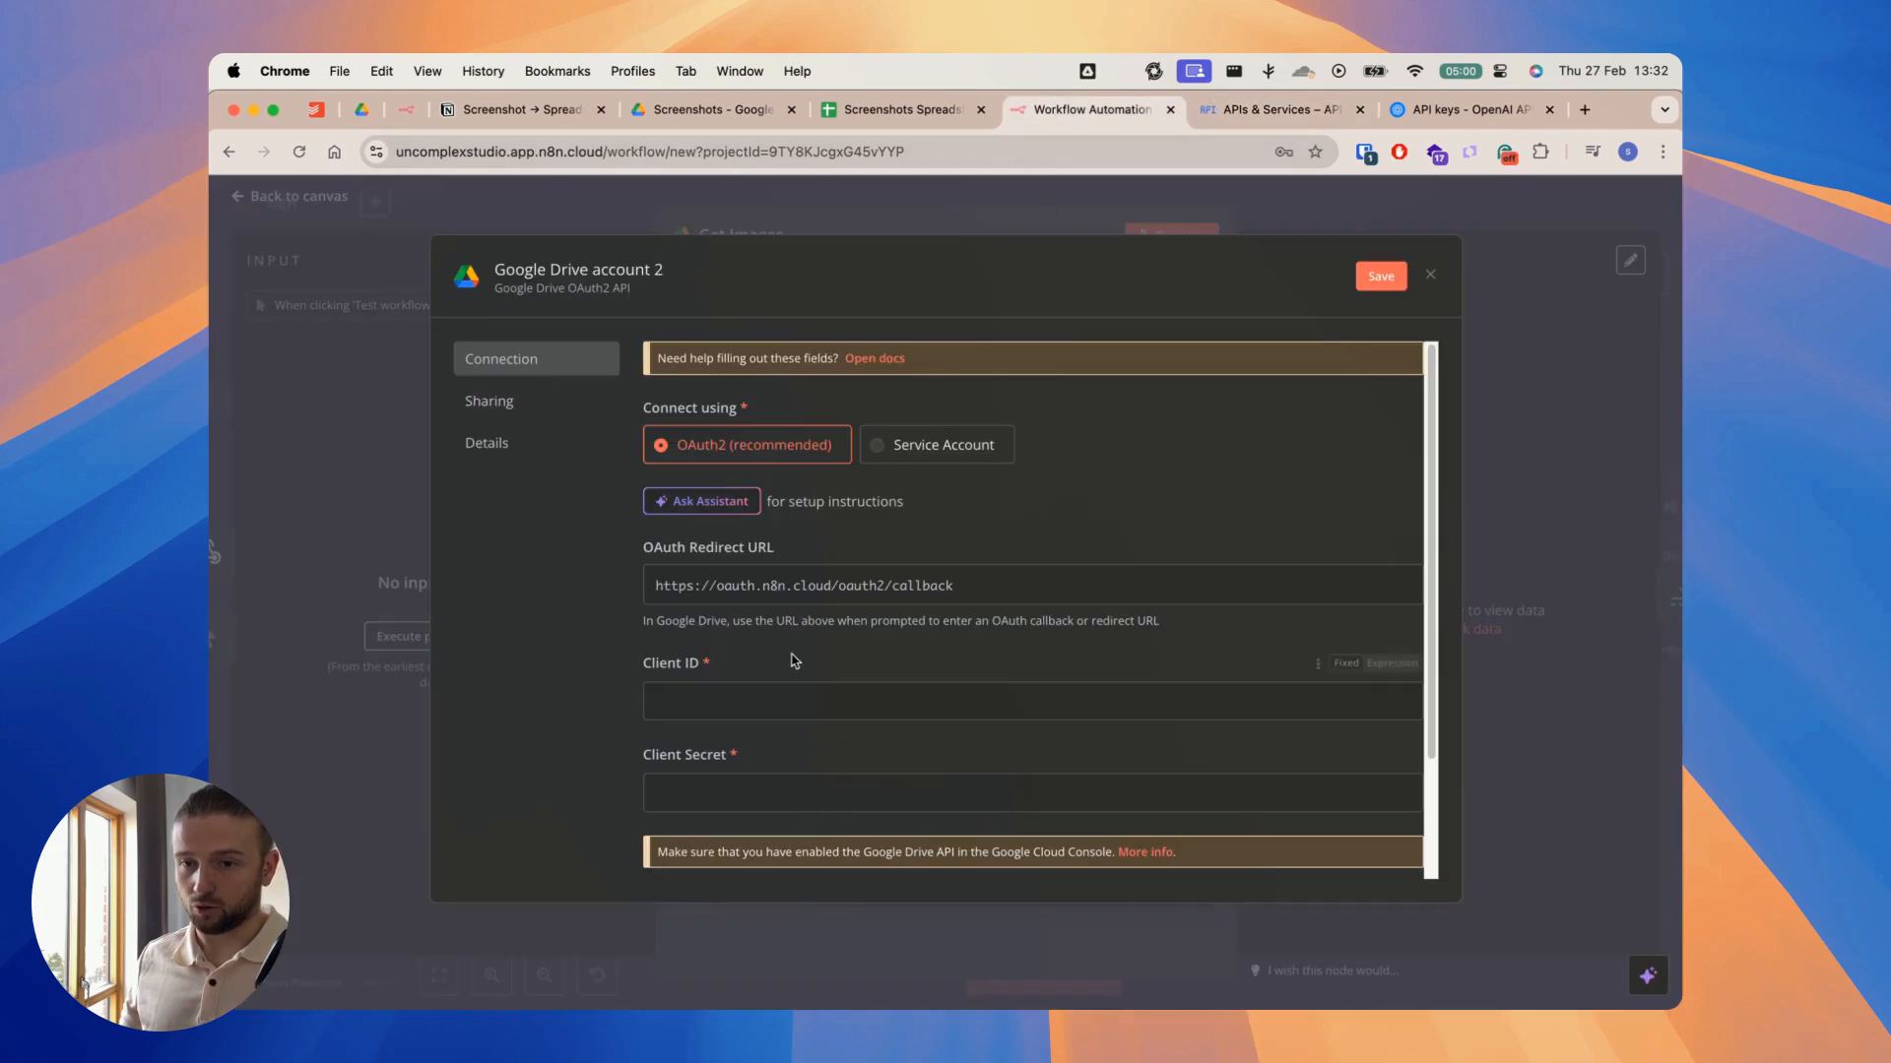
key("super+v")
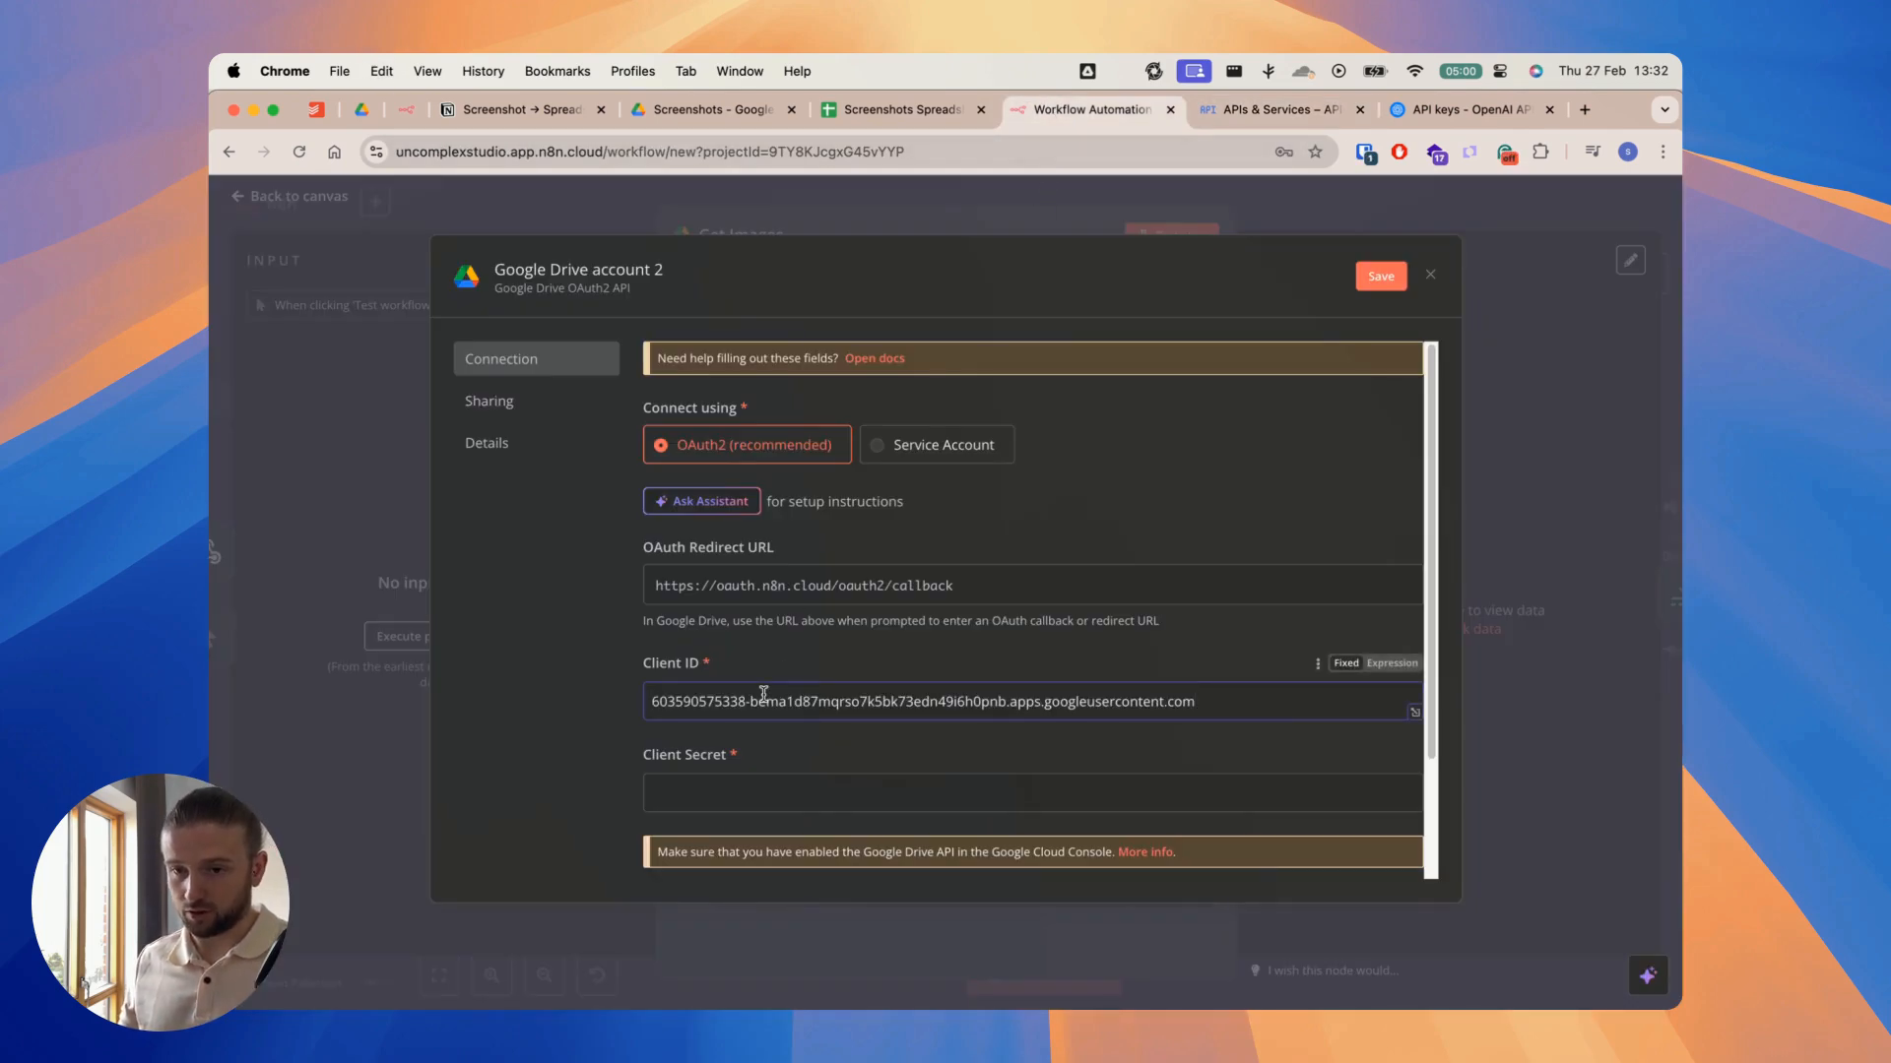
Step: Return to Google Cloud and finish the Create credentials wizard
scroll(689, 704, "down", 3)
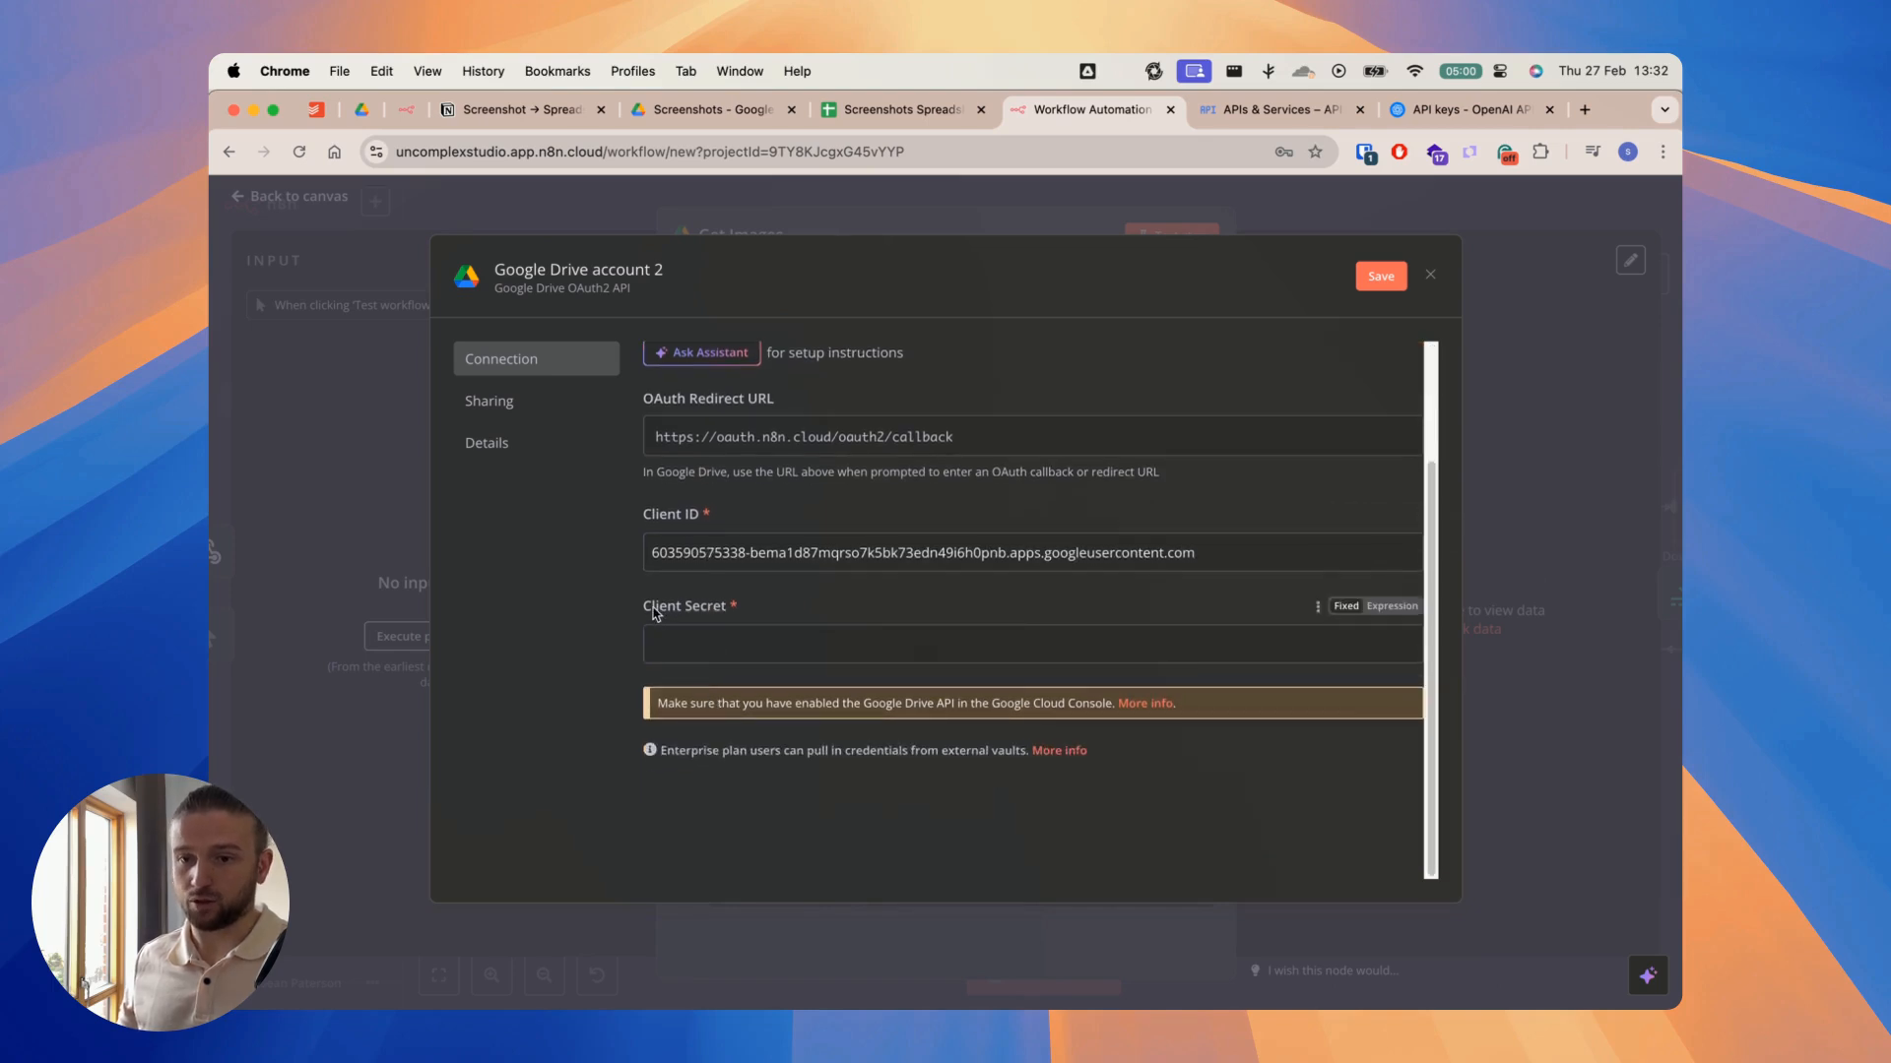
left_click(1280, 110)
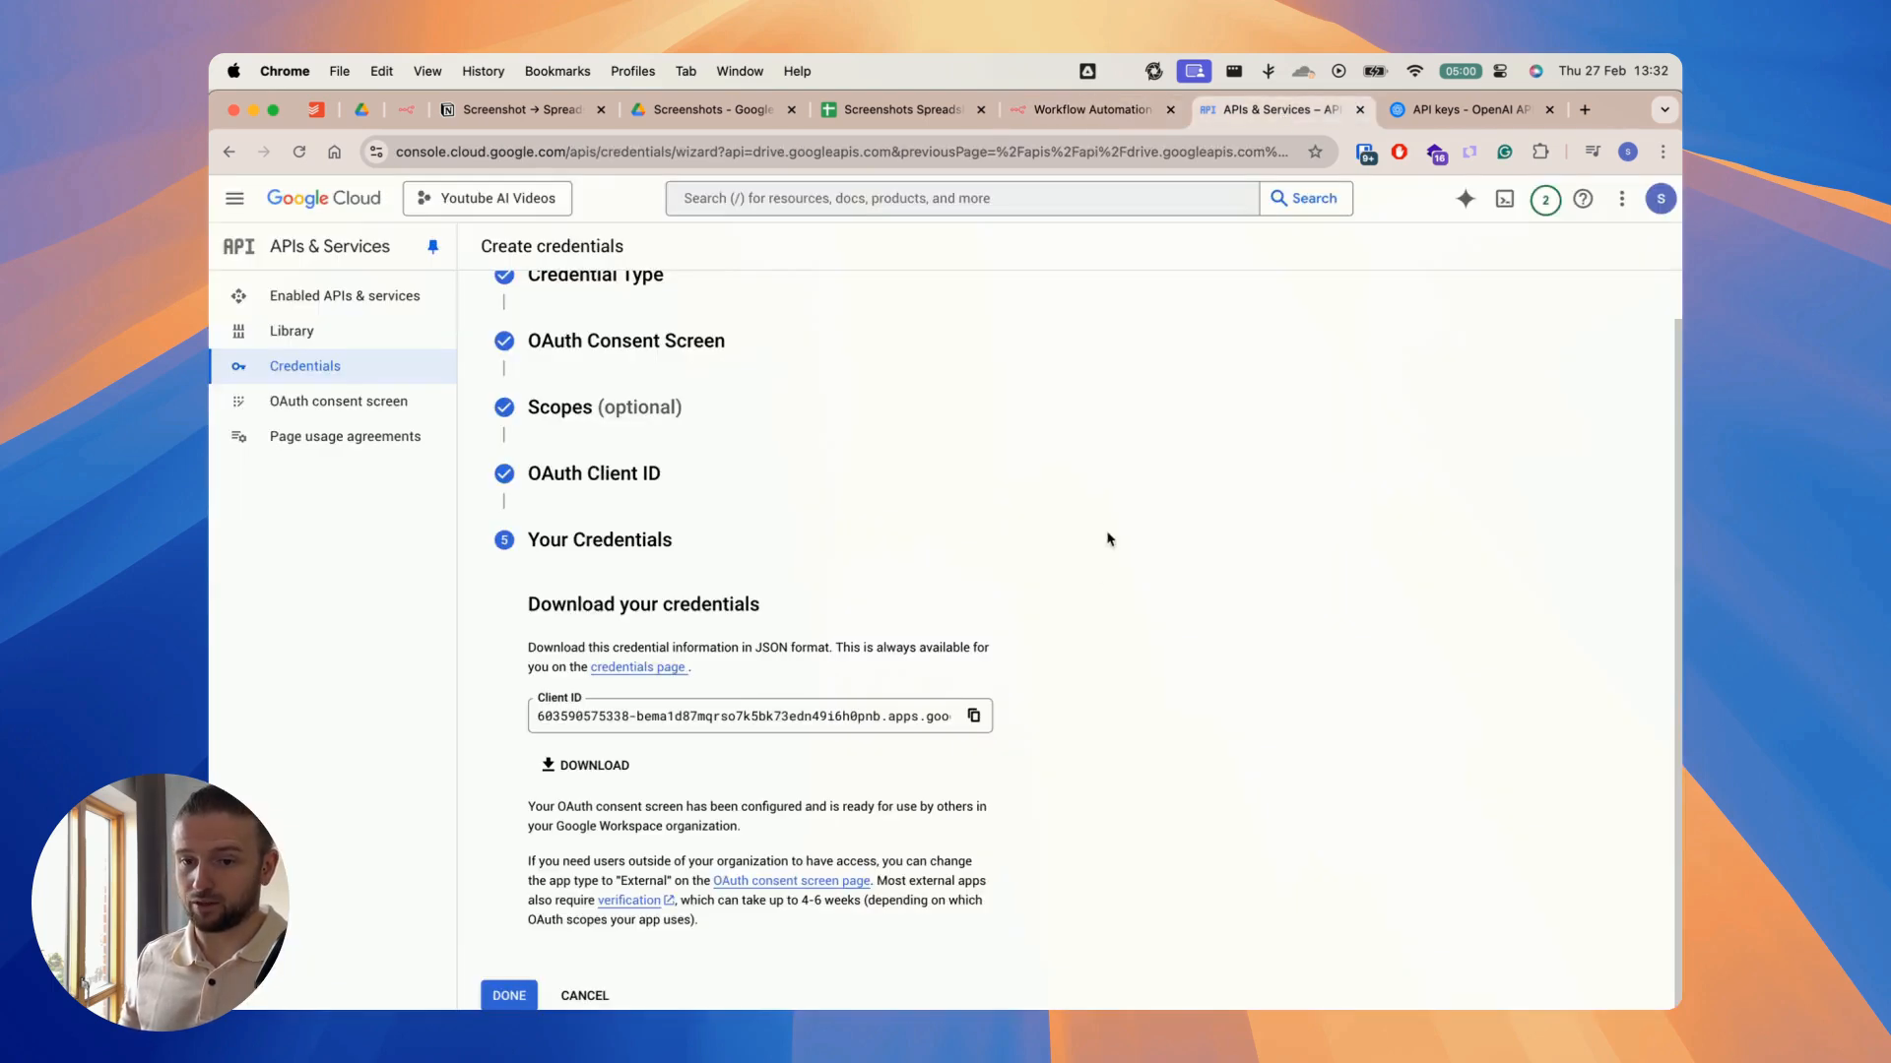
left_click(509, 994)
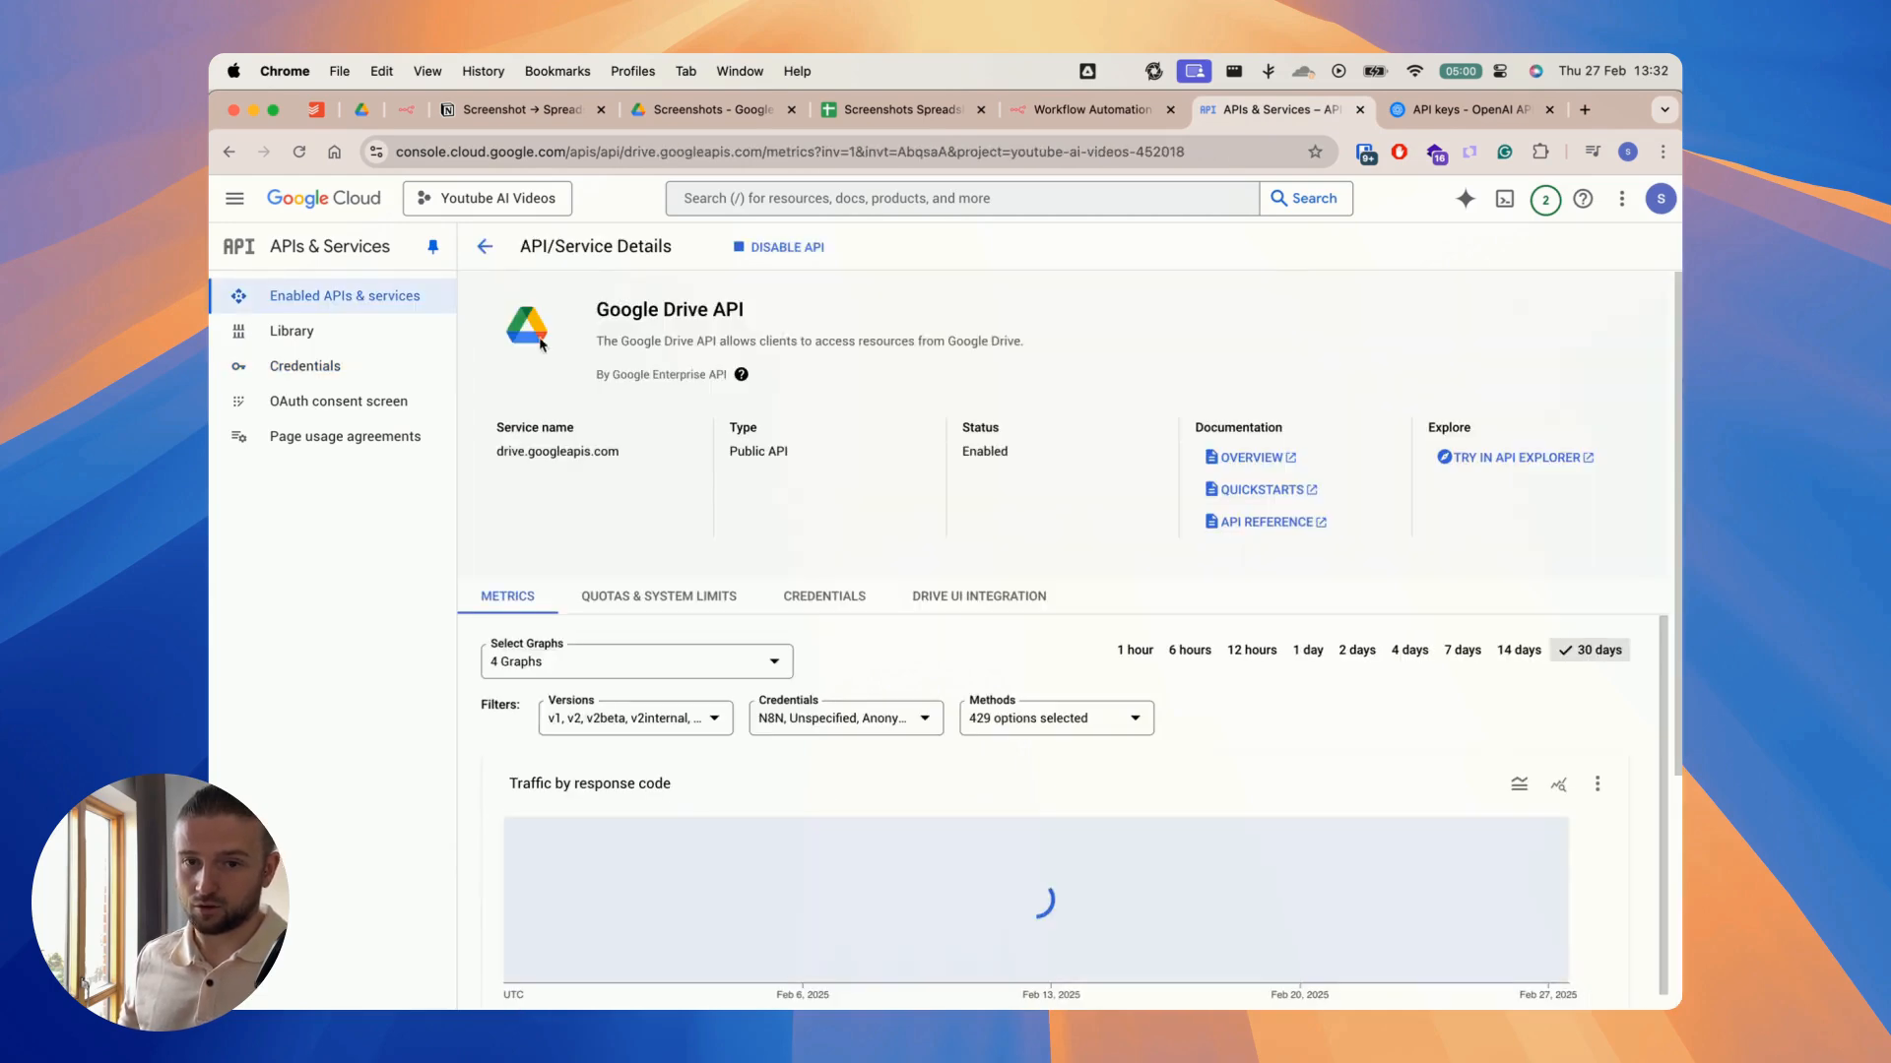
Step: Copy the N8N OAuth client's secret from the Google Cloud credentials list and paste it into the Client Secret field of n8n's Google Drive credential
left_click(308, 379)
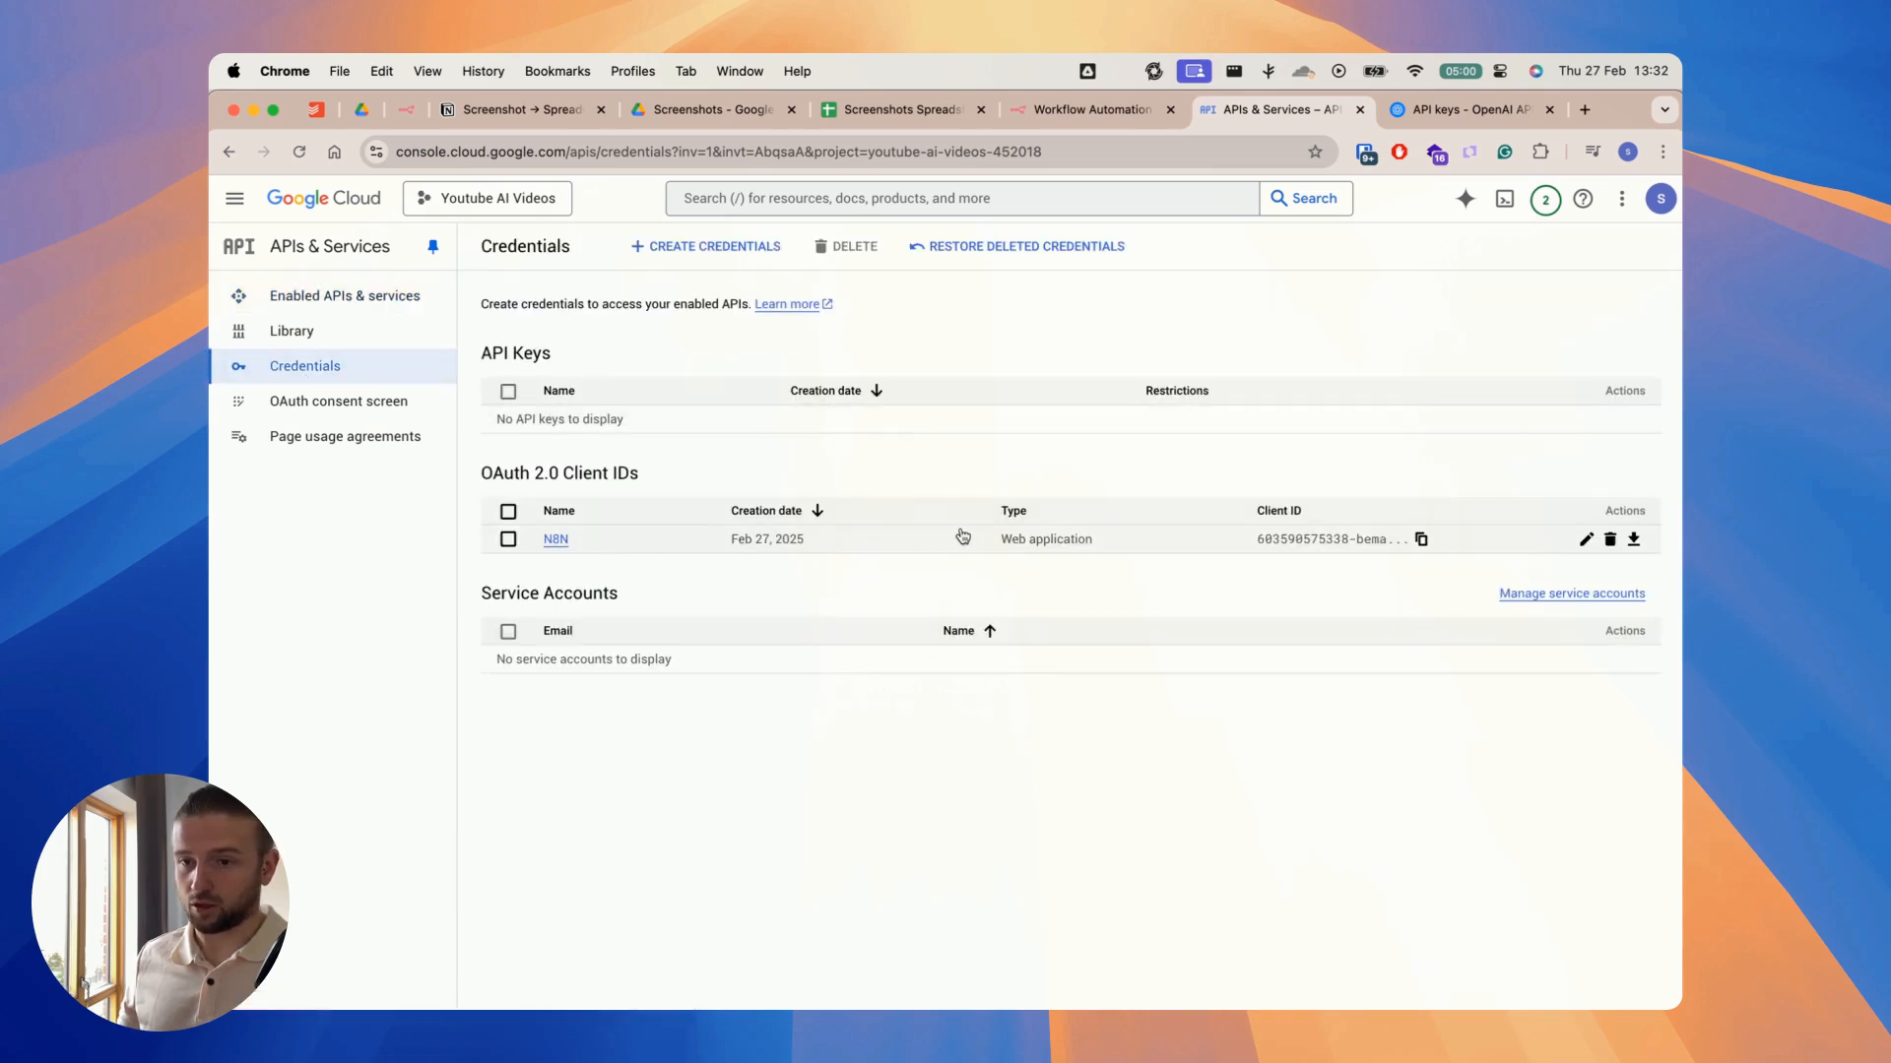
left_click(1636, 541)
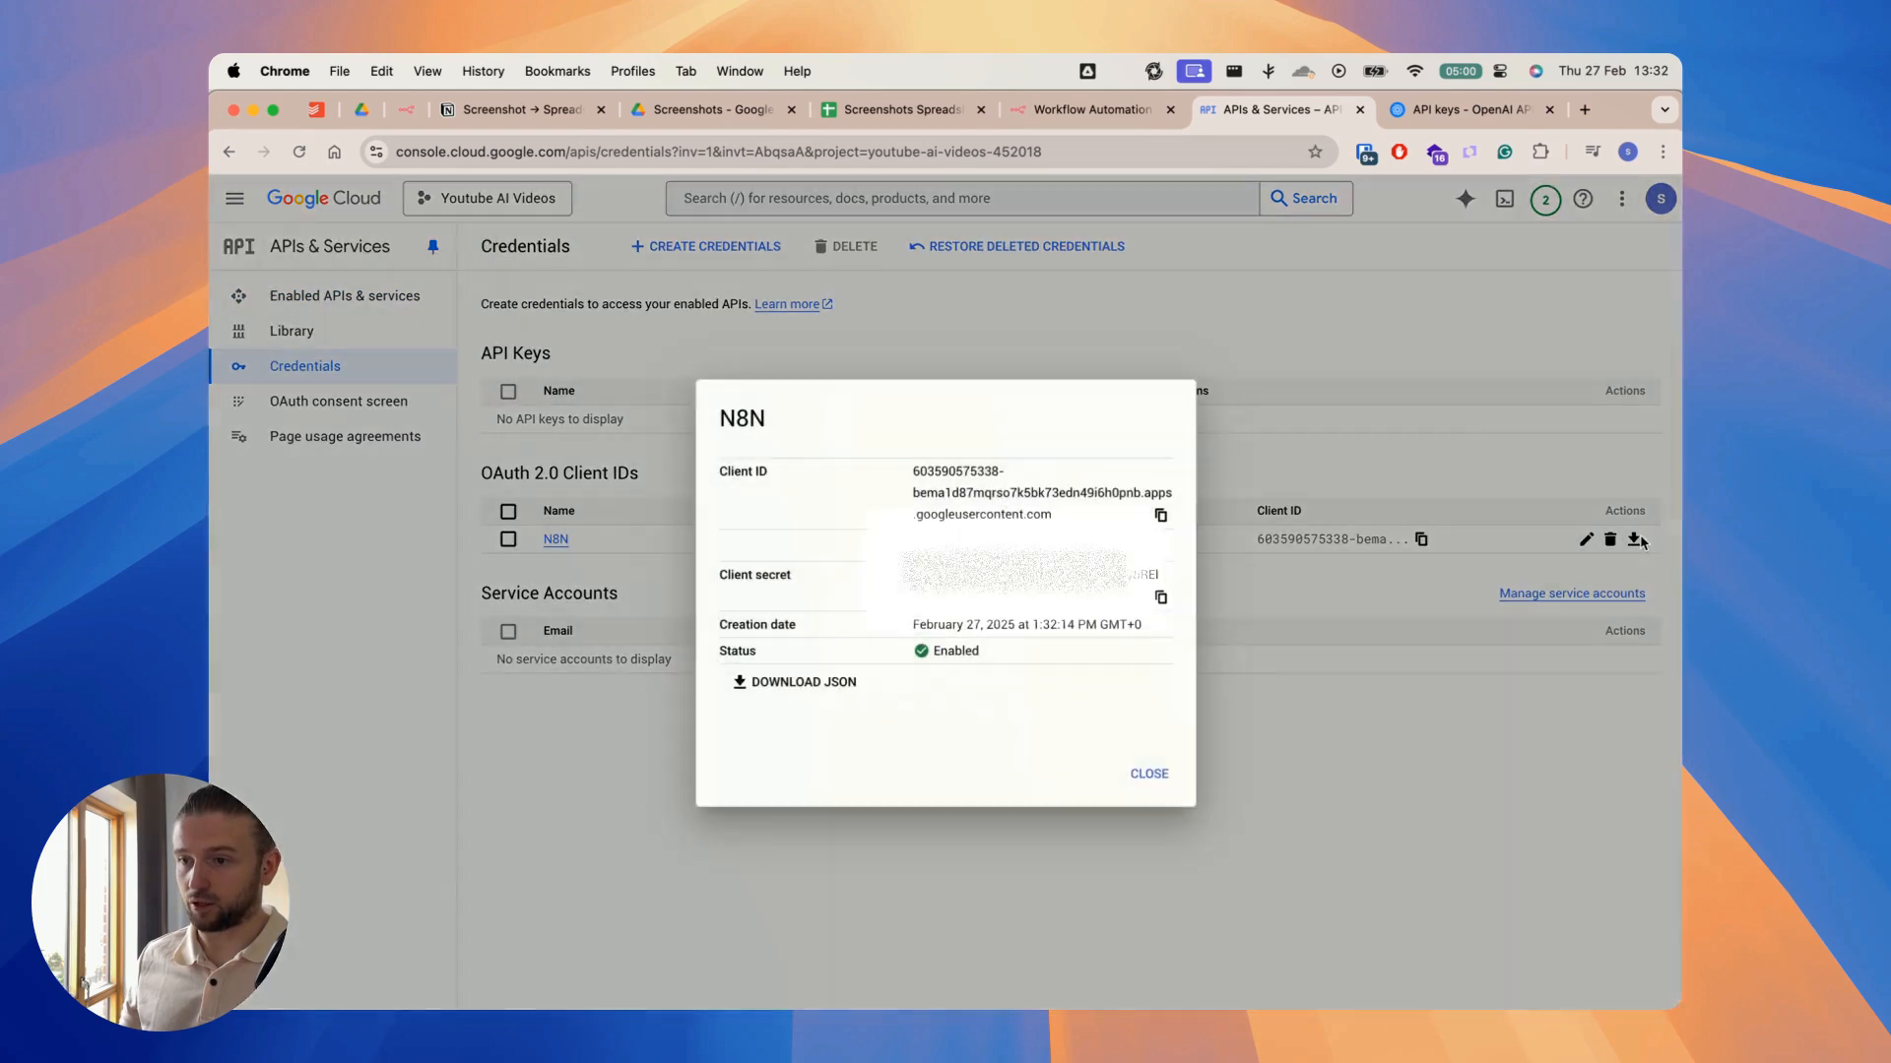
left_click(1160, 599)
left_click(1093, 109)
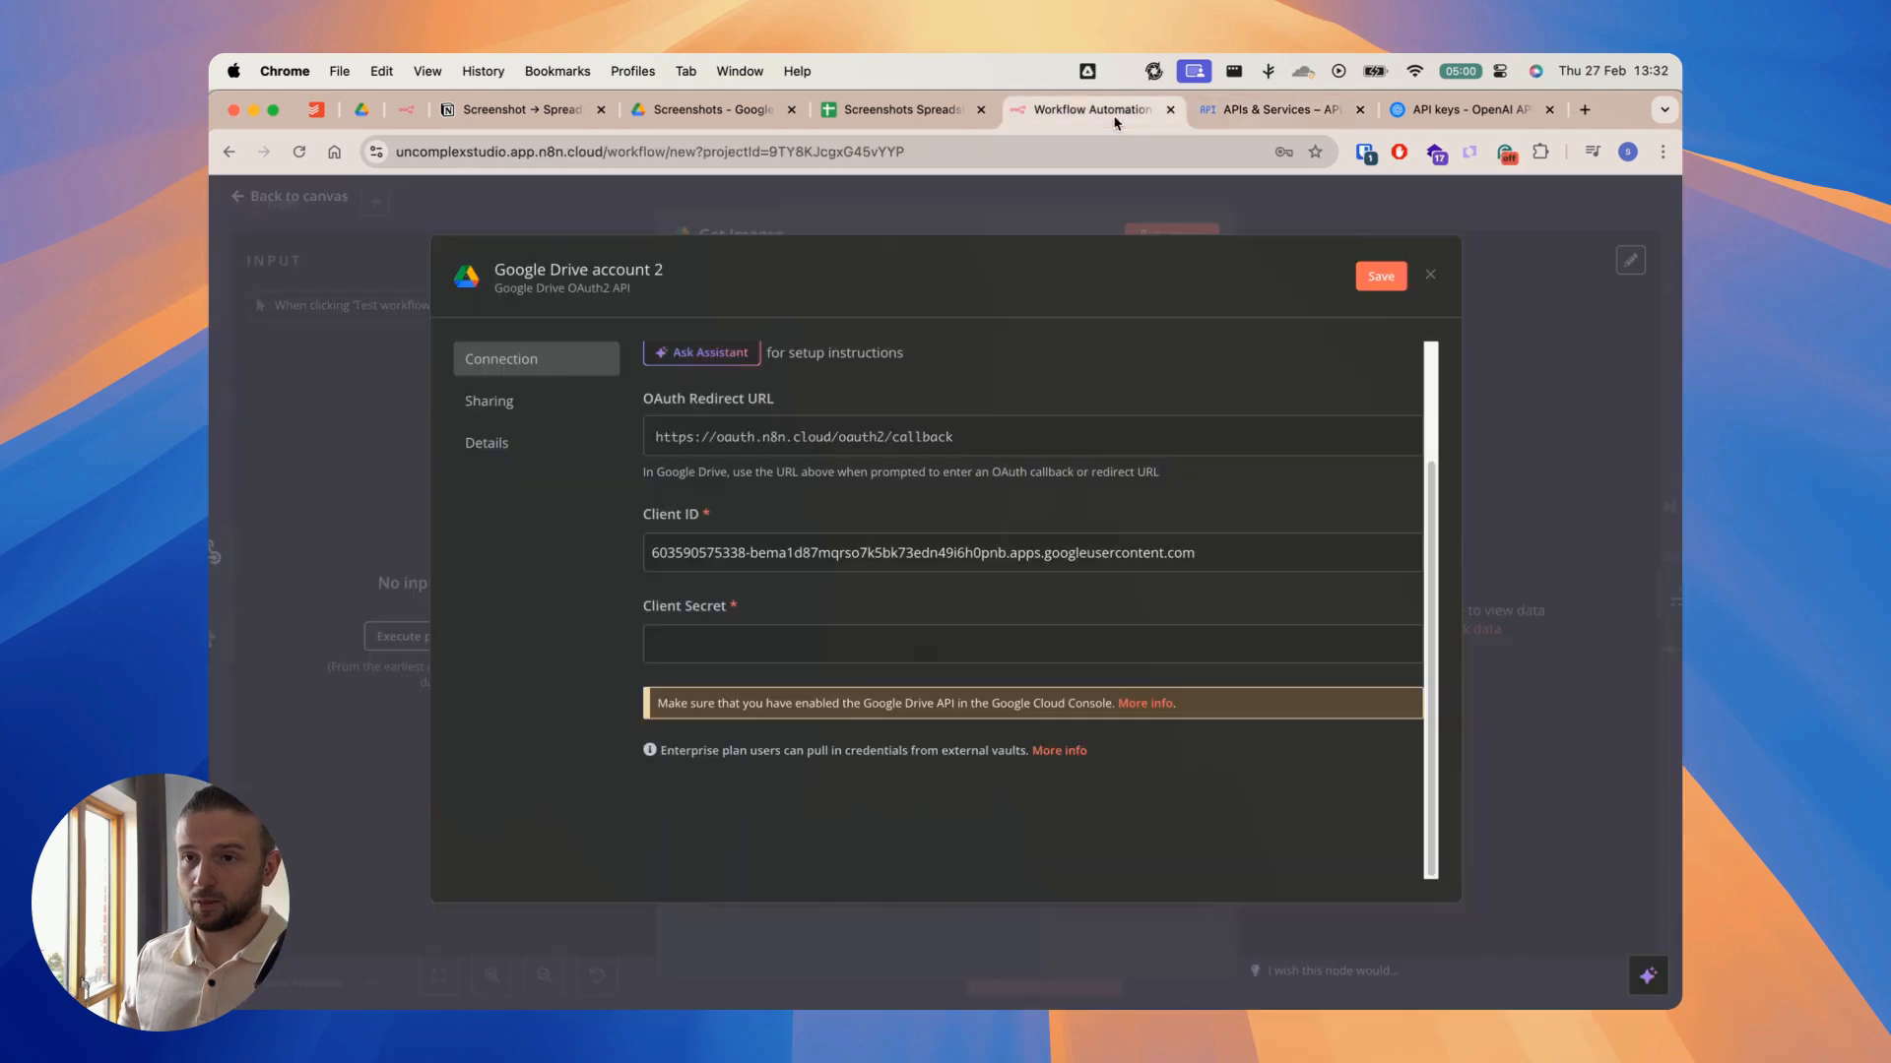
left_click(711, 645)
key("super+v")
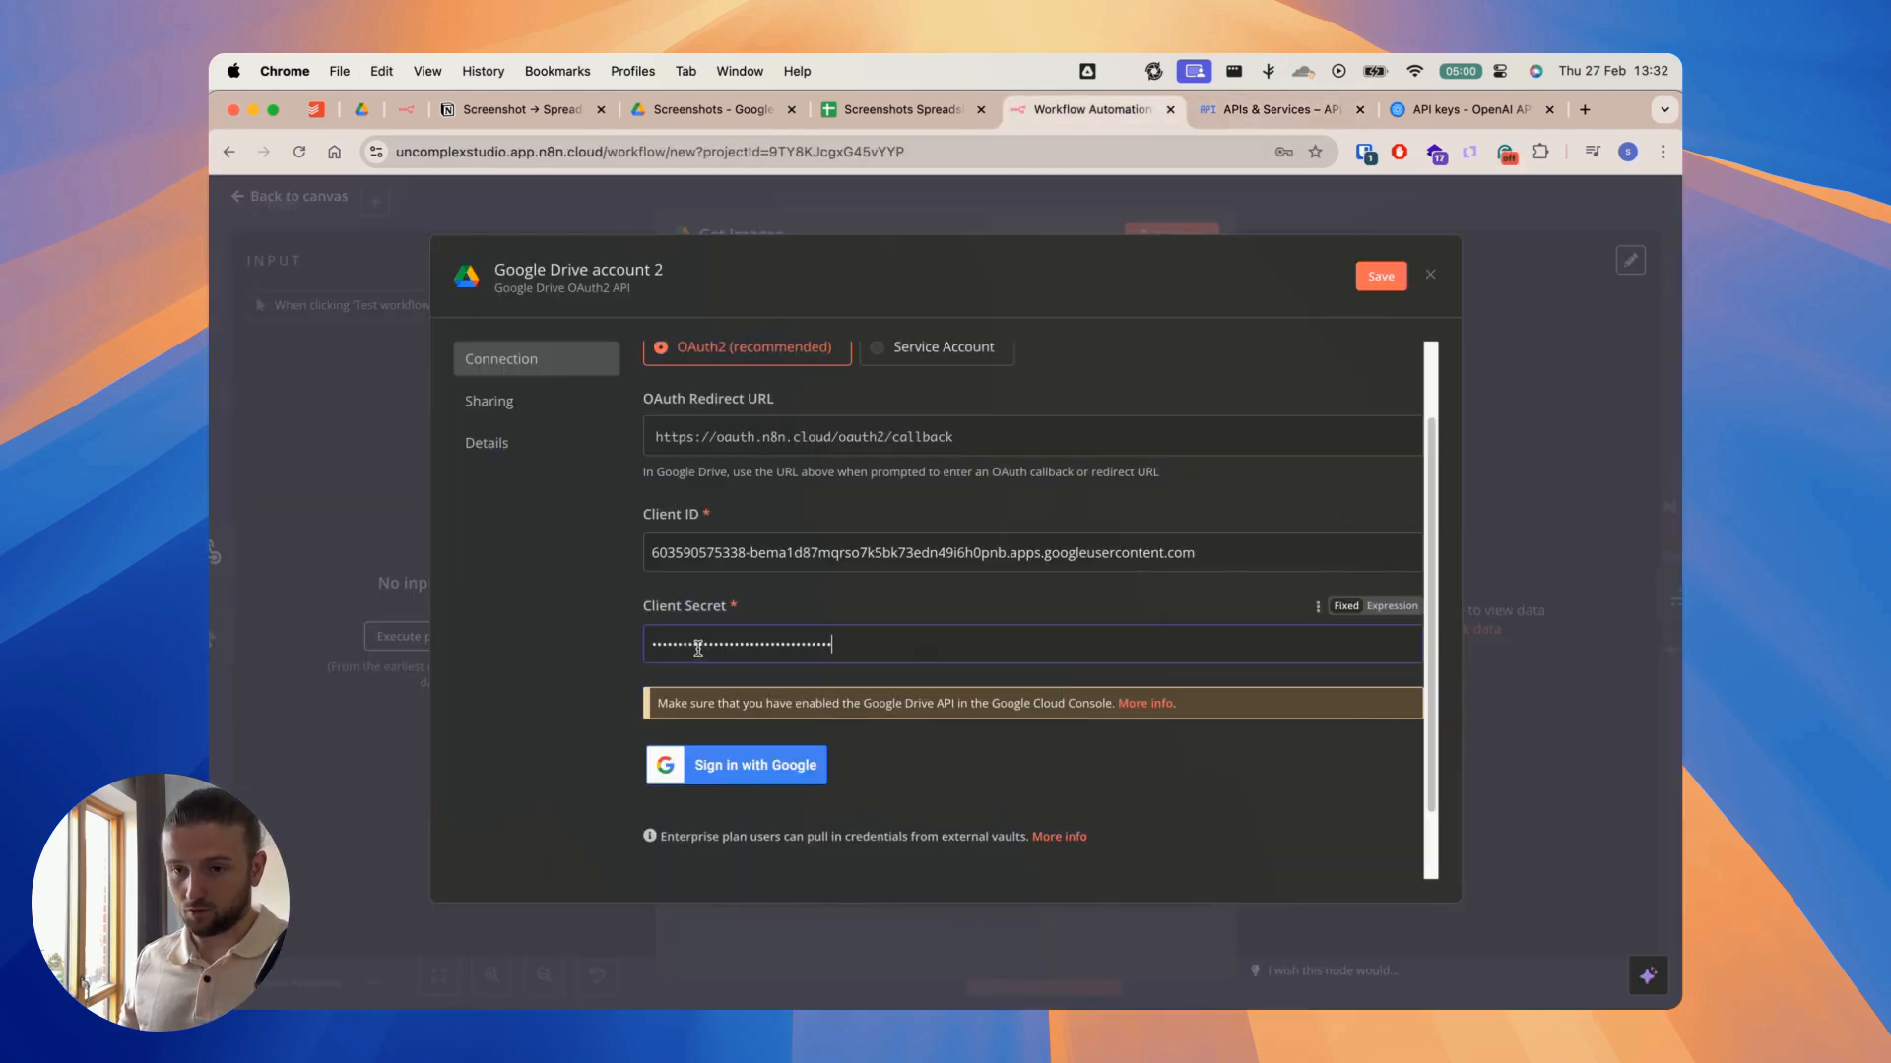
Step: Authorize the Google Drive credential through Google sign-in and return to the Get Images node's parameters
left_click(745, 767)
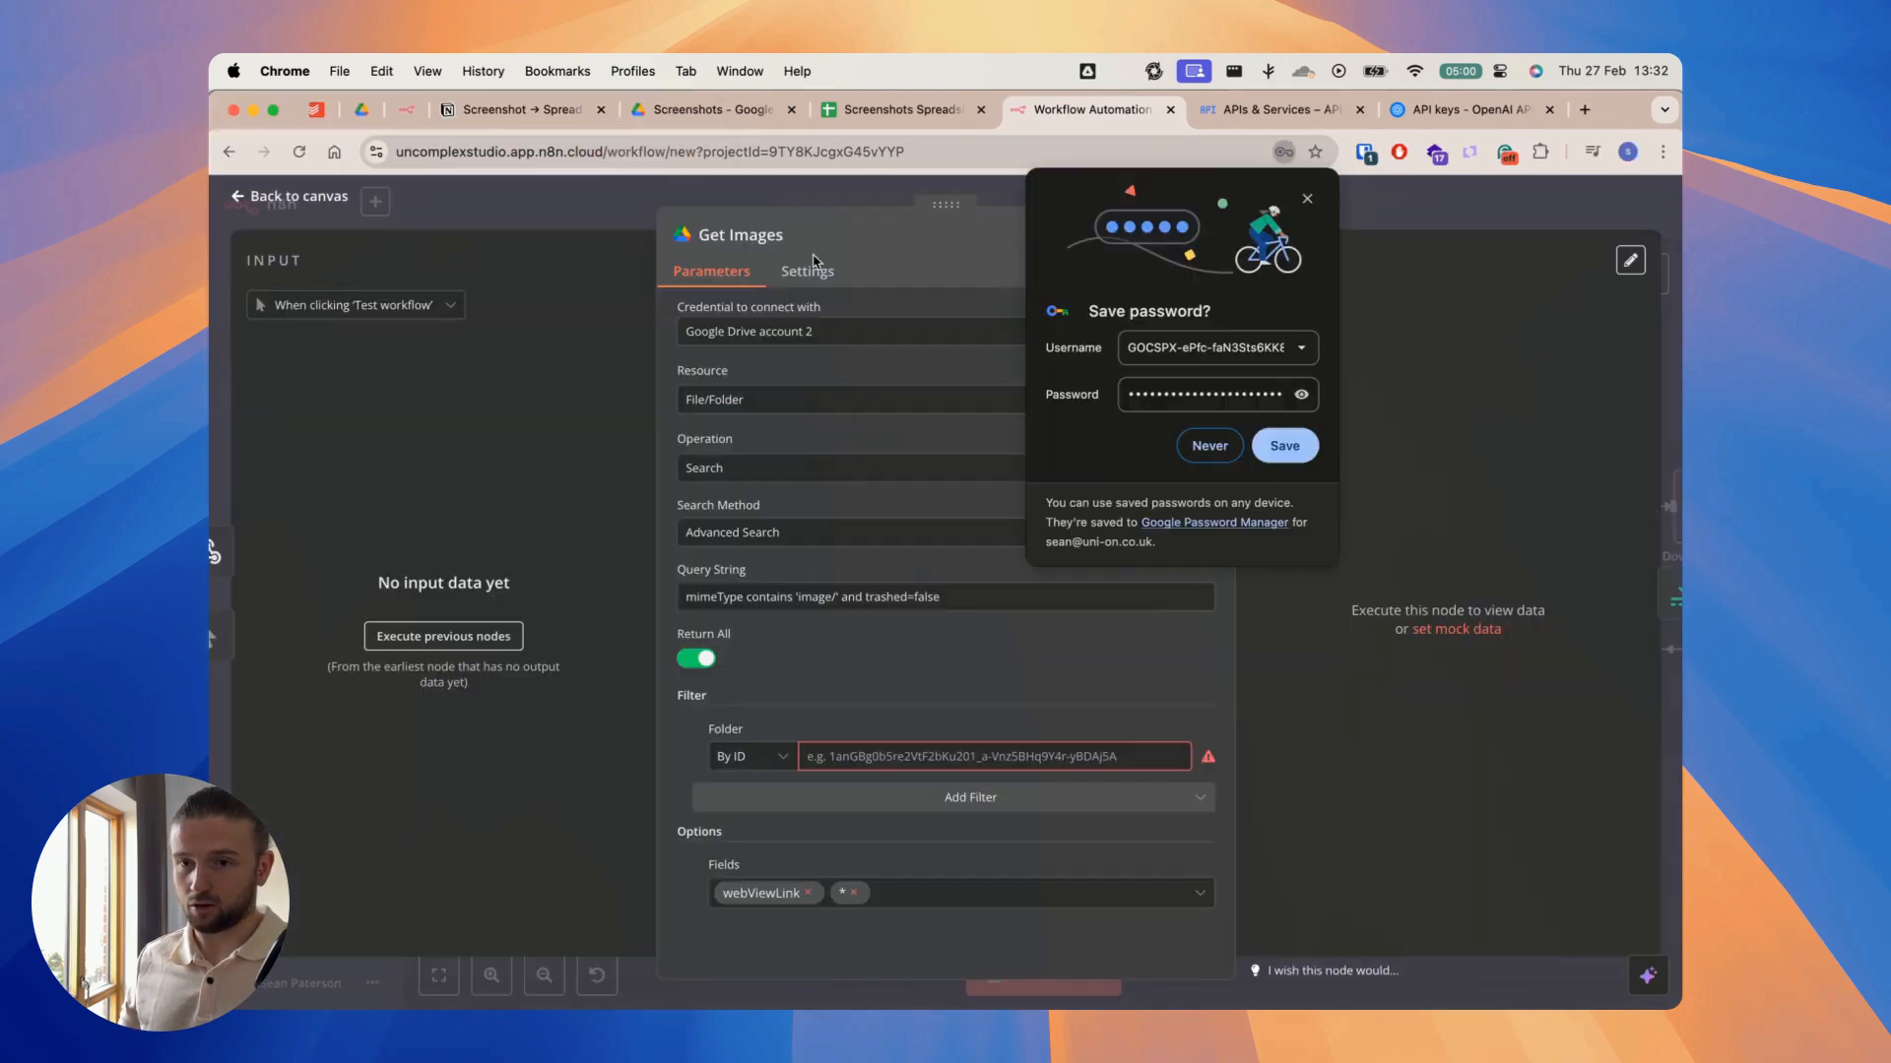
left_click(816, 194)
double_click(765, 503)
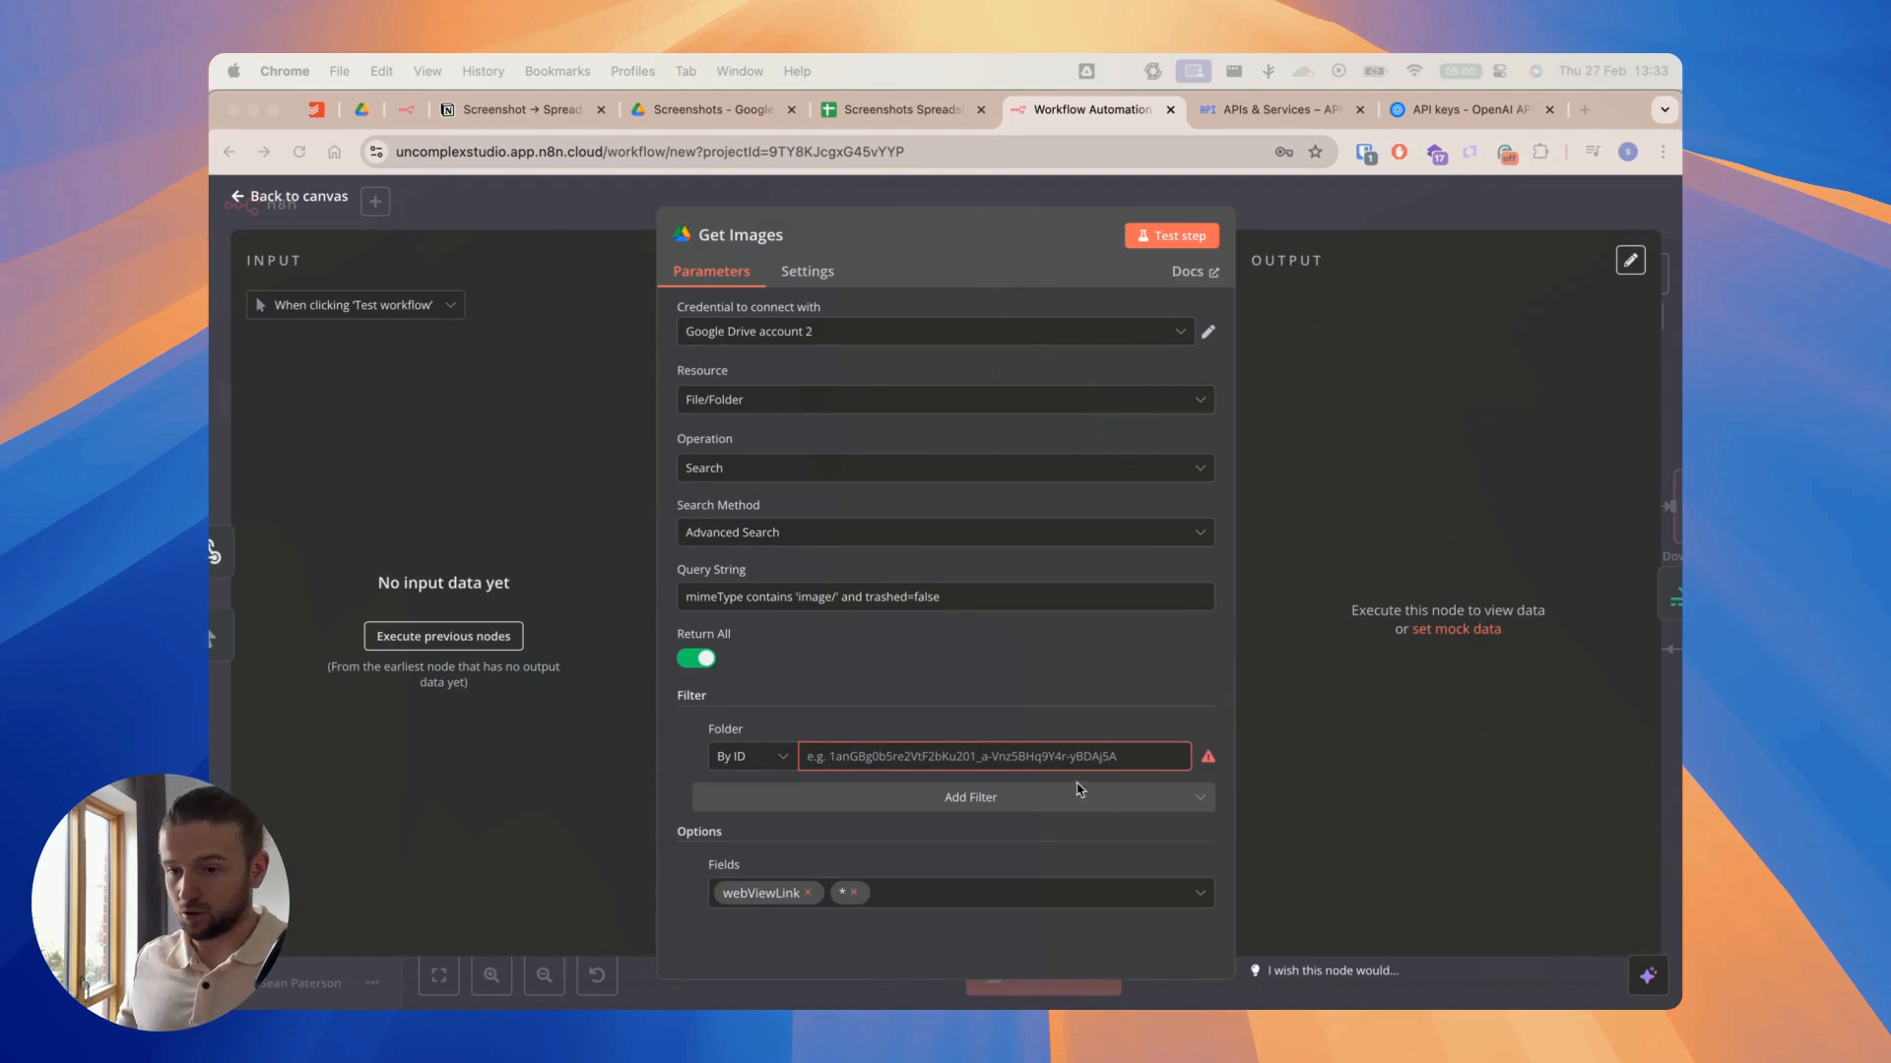
Step: Copy the Screenshots folder's ID from its Google Drive URL, paste it as the Get Images node's folder filter in n8n and close the node
left_click(721, 114)
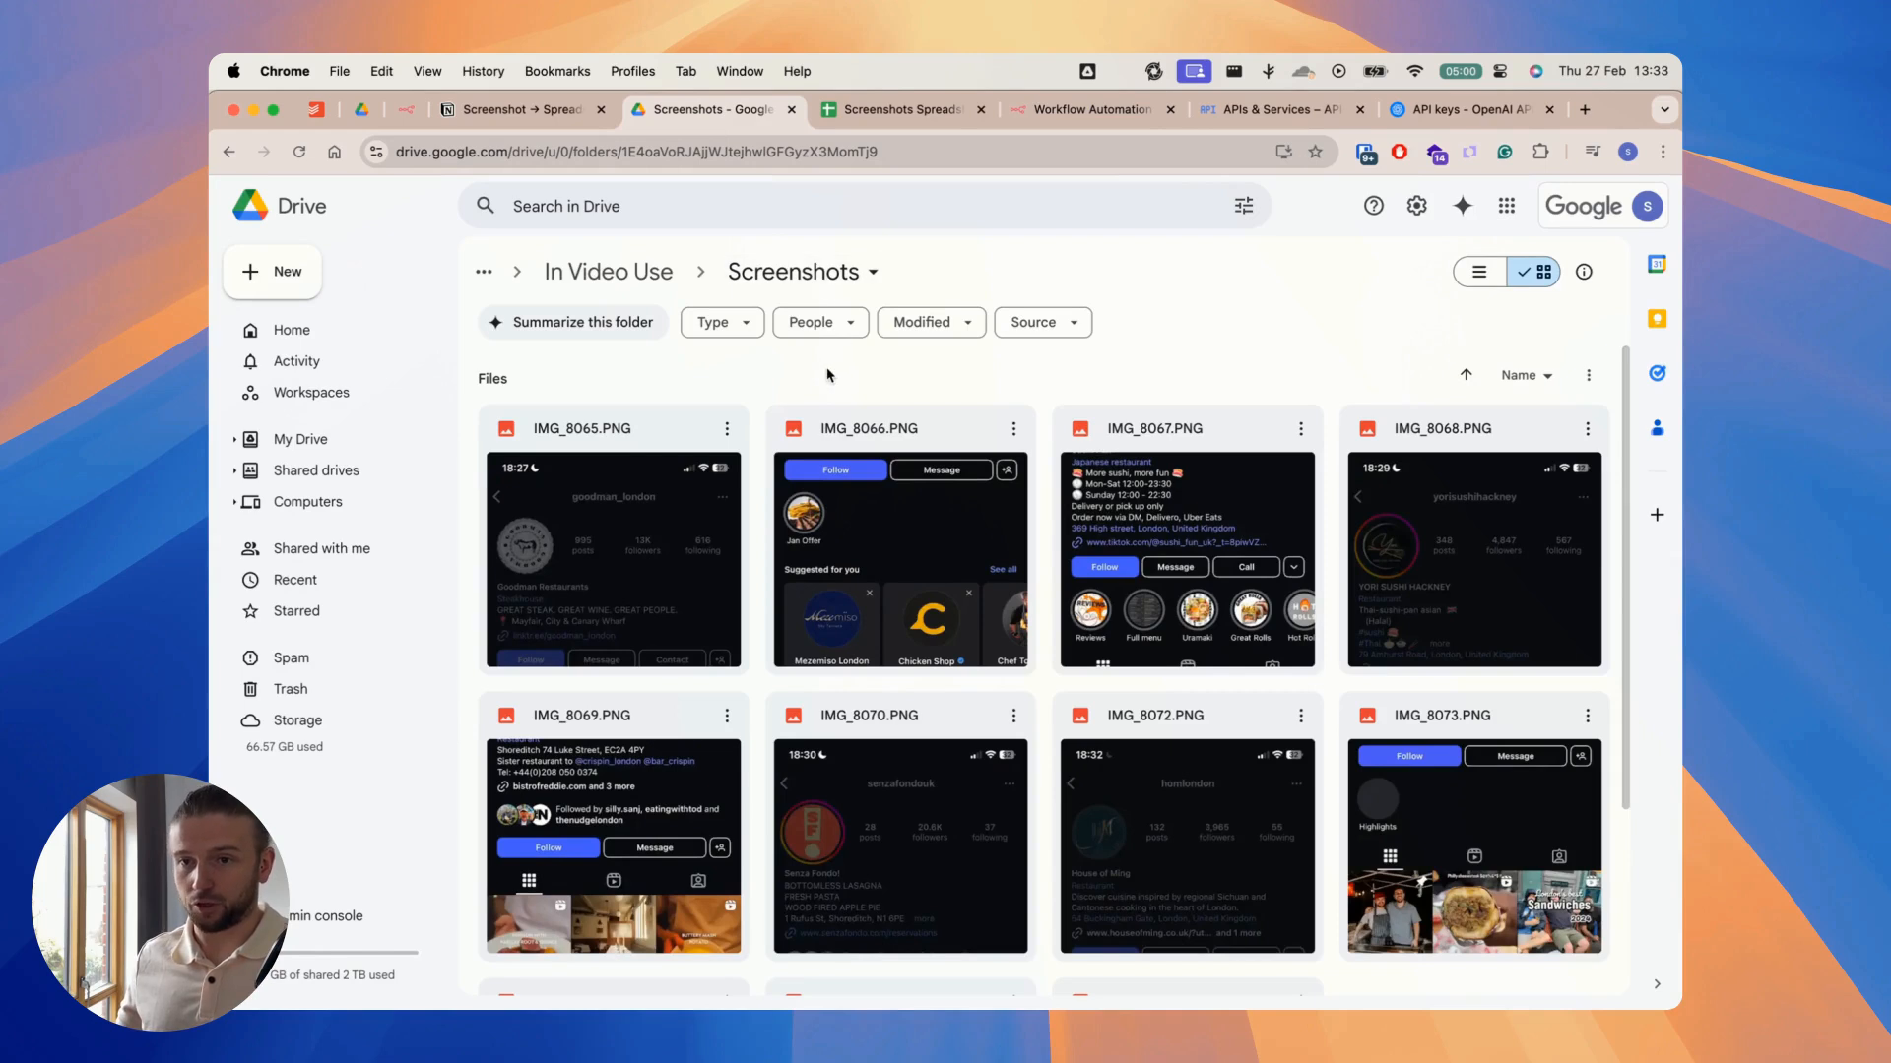
double_click(708, 152)
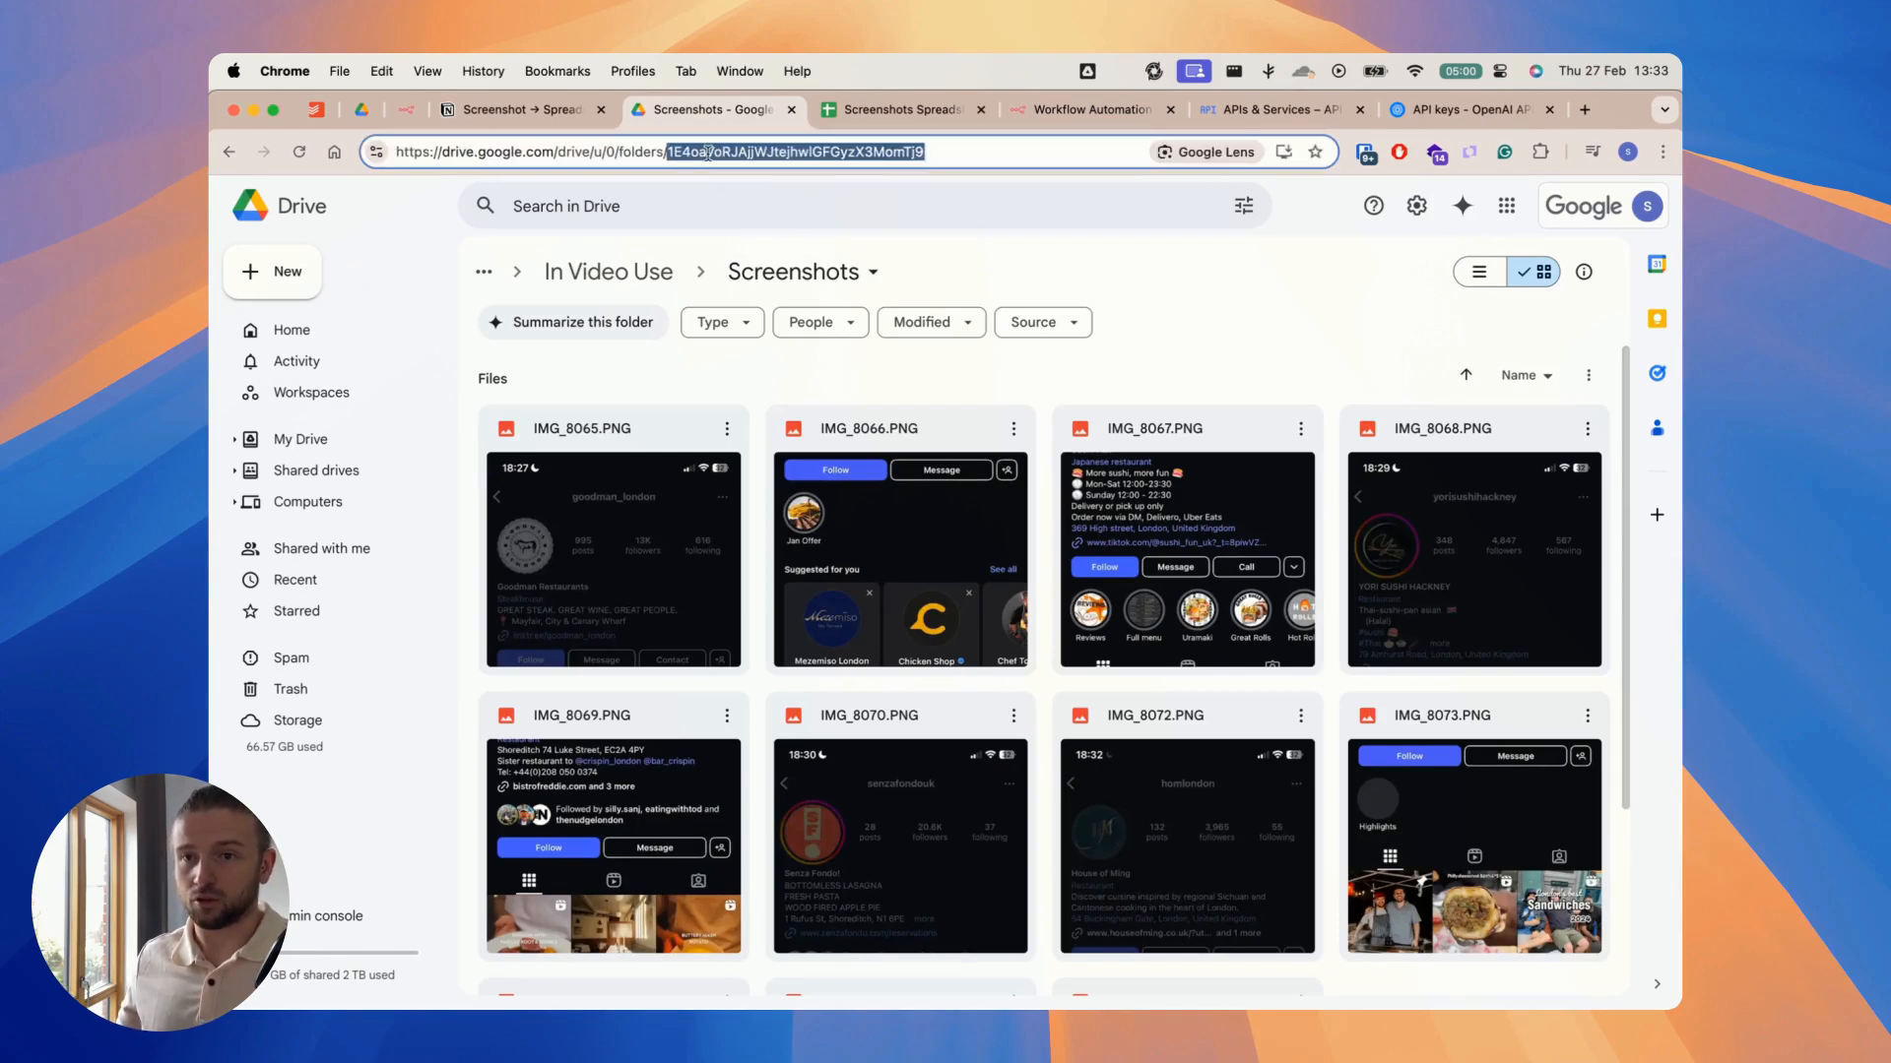
key("super+c")
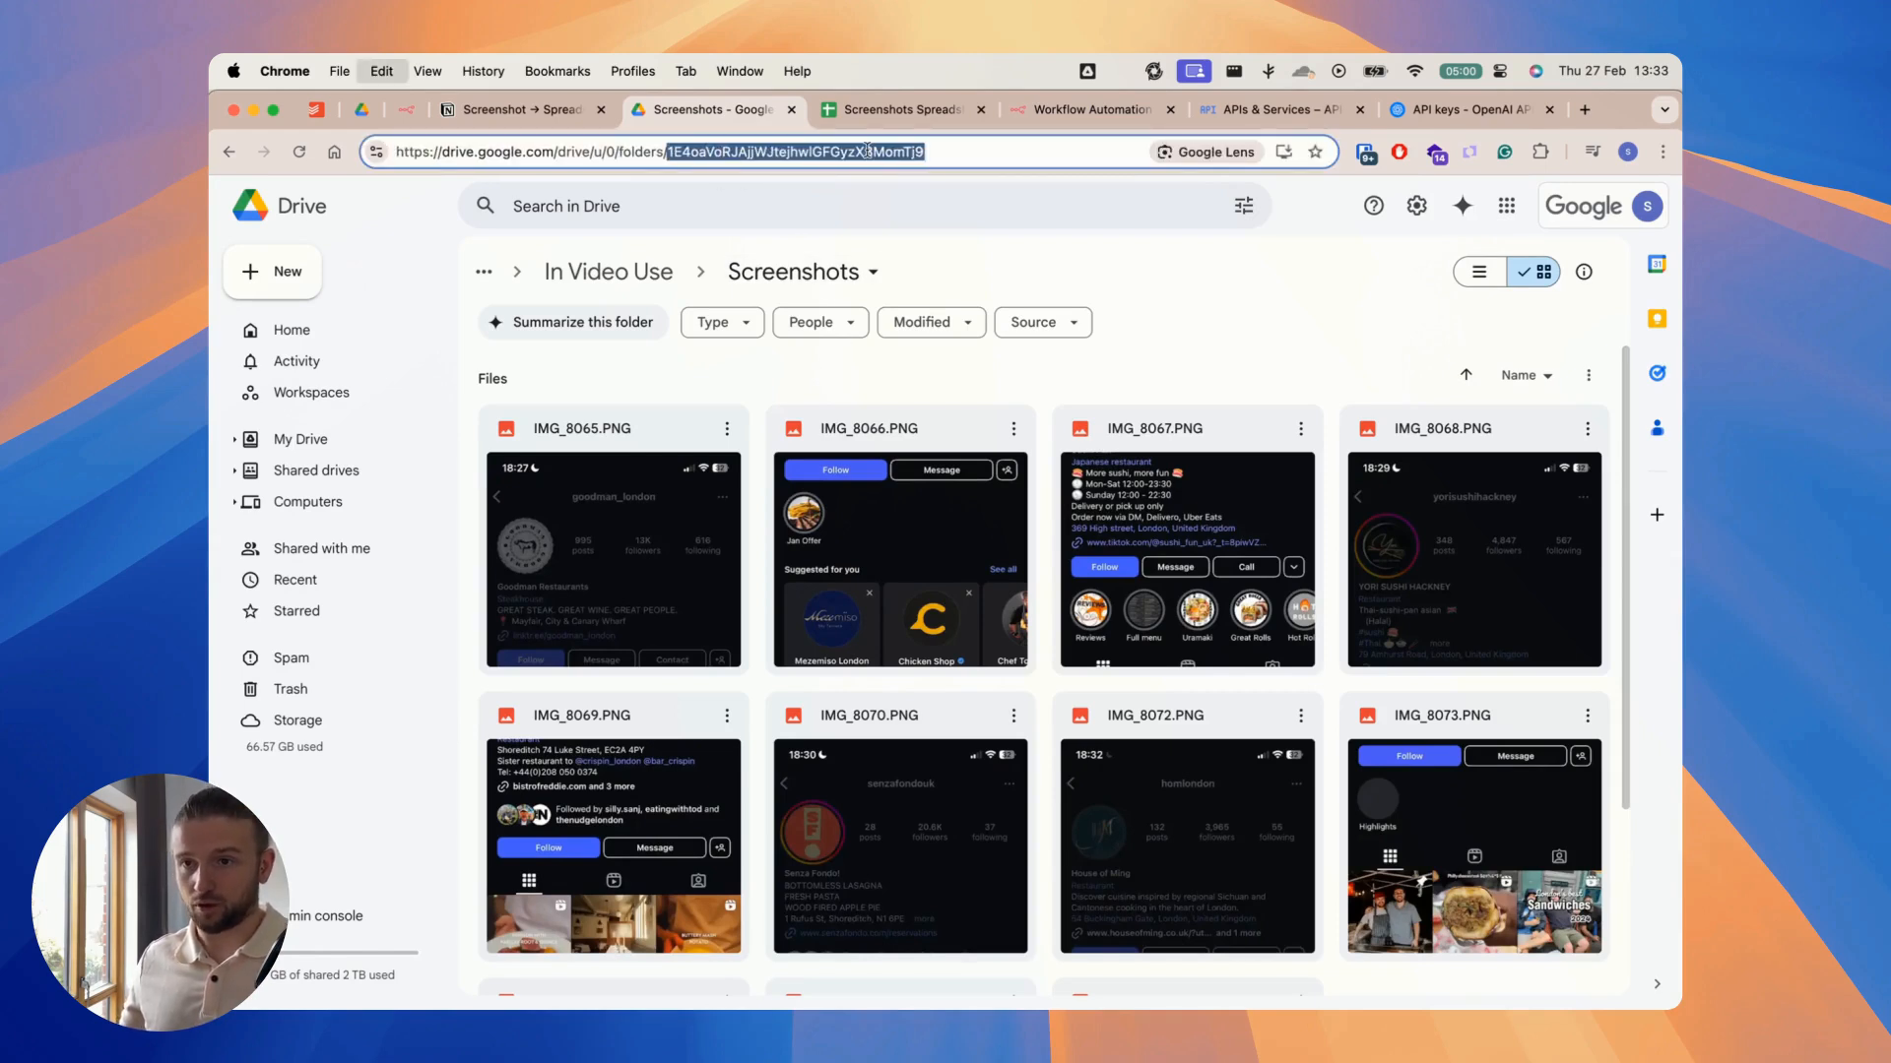
left_click(1075, 111)
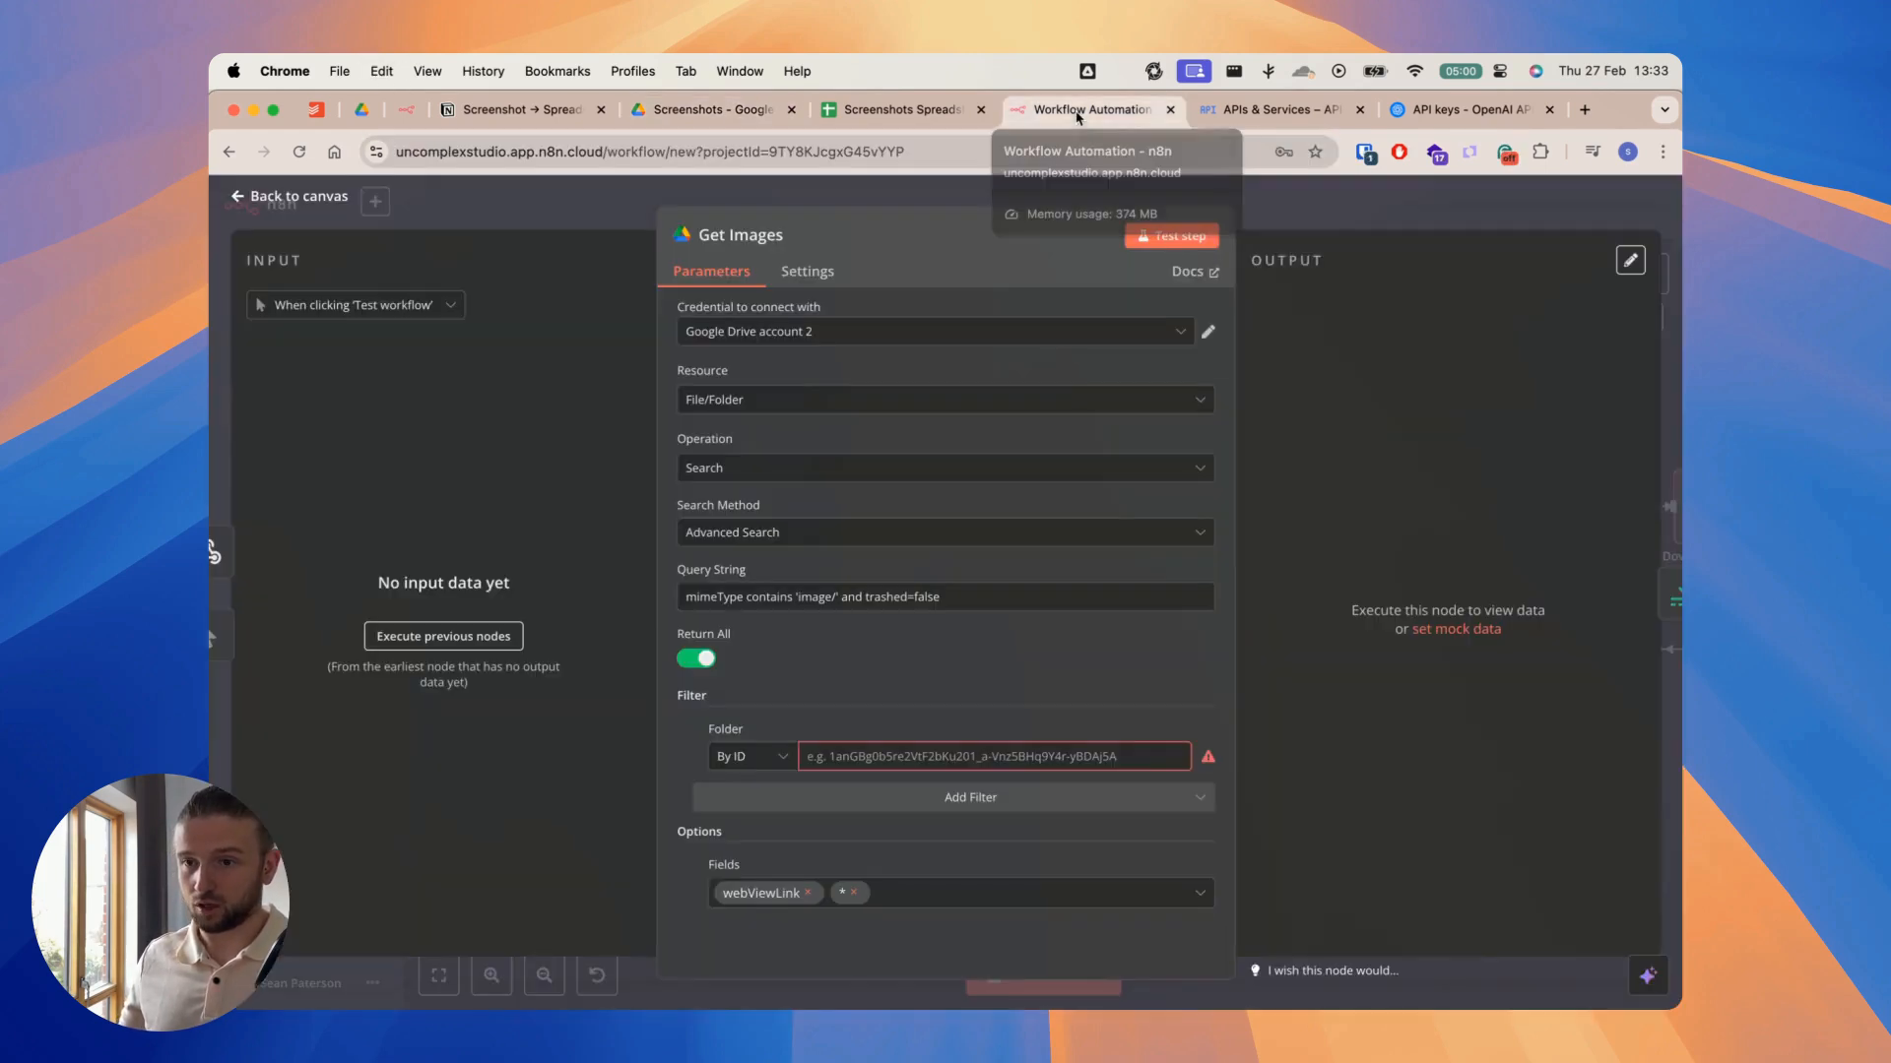
left_click(890, 761)
key("super+v")
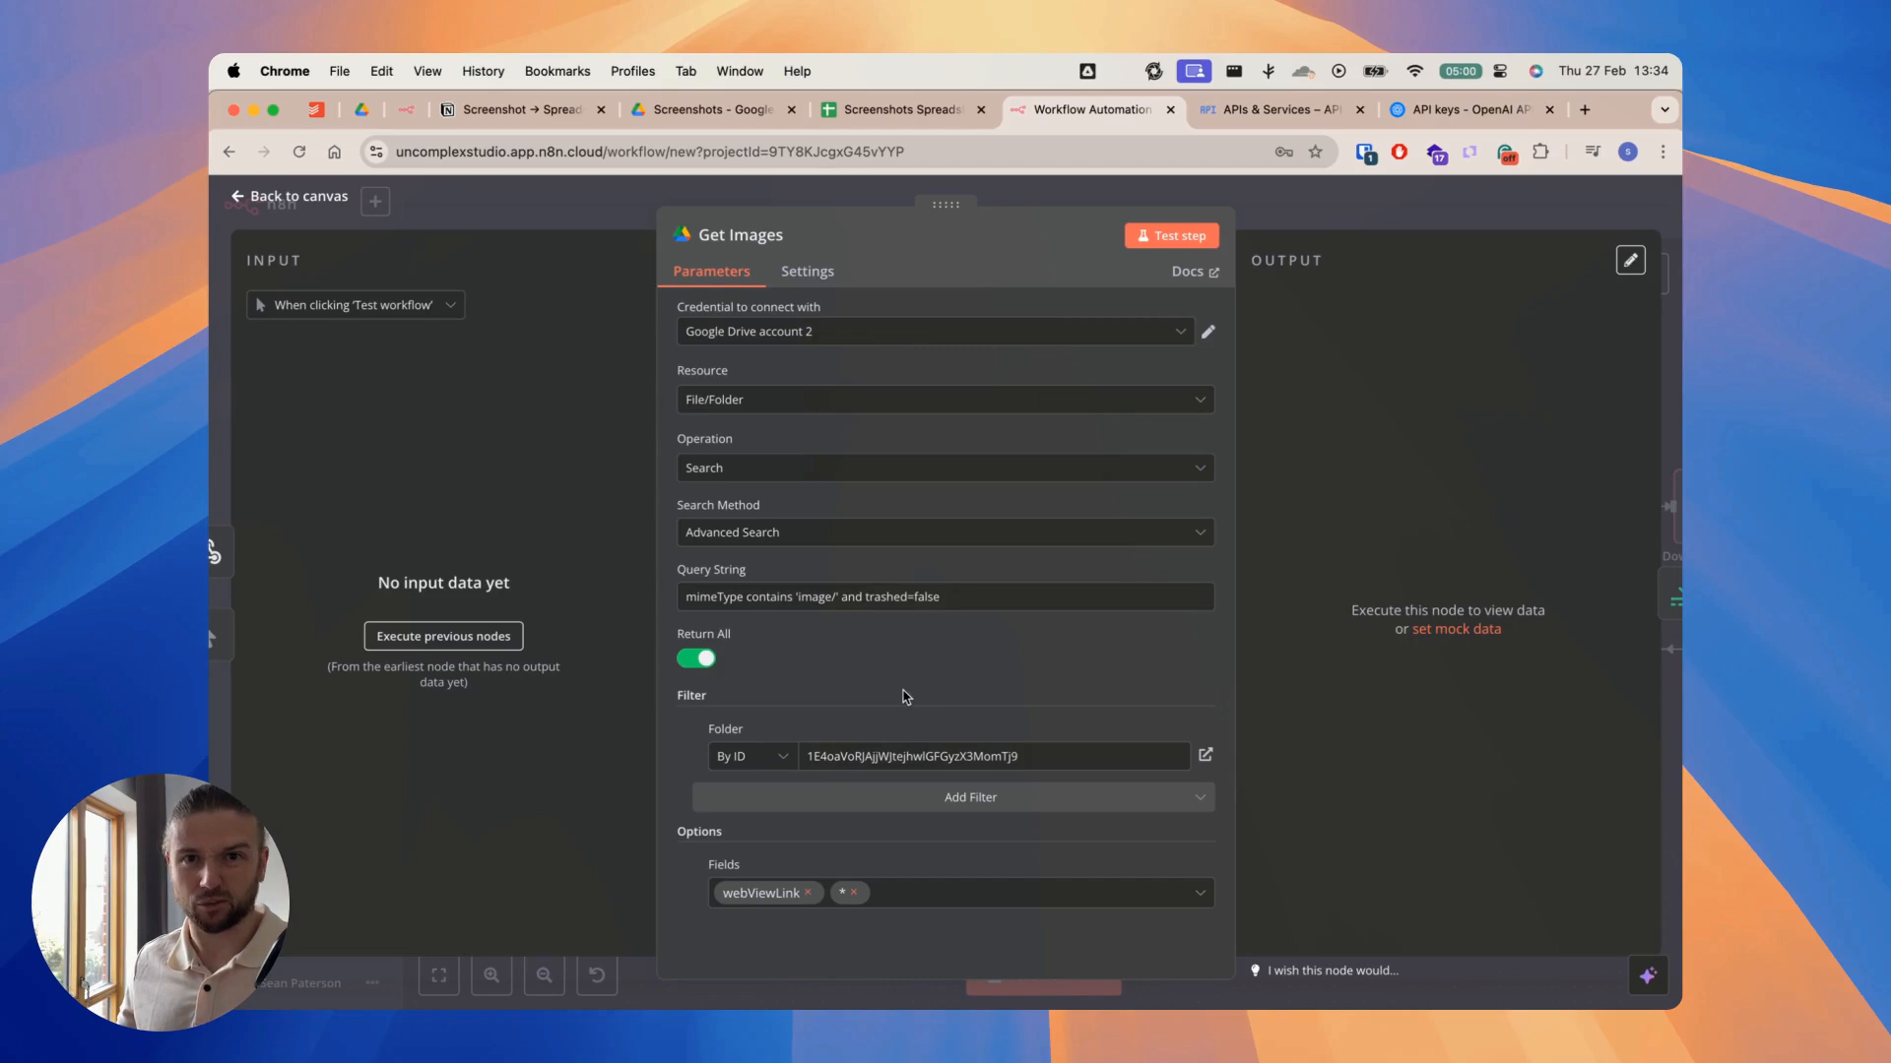
left_click(1319, 217)
Step: Create a new Google Sheets OAuth2 credential from the Find in Sheet node and authorize it through Google sign-in
scroll(990, 379, "right", 5)
double_click(1032, 517)
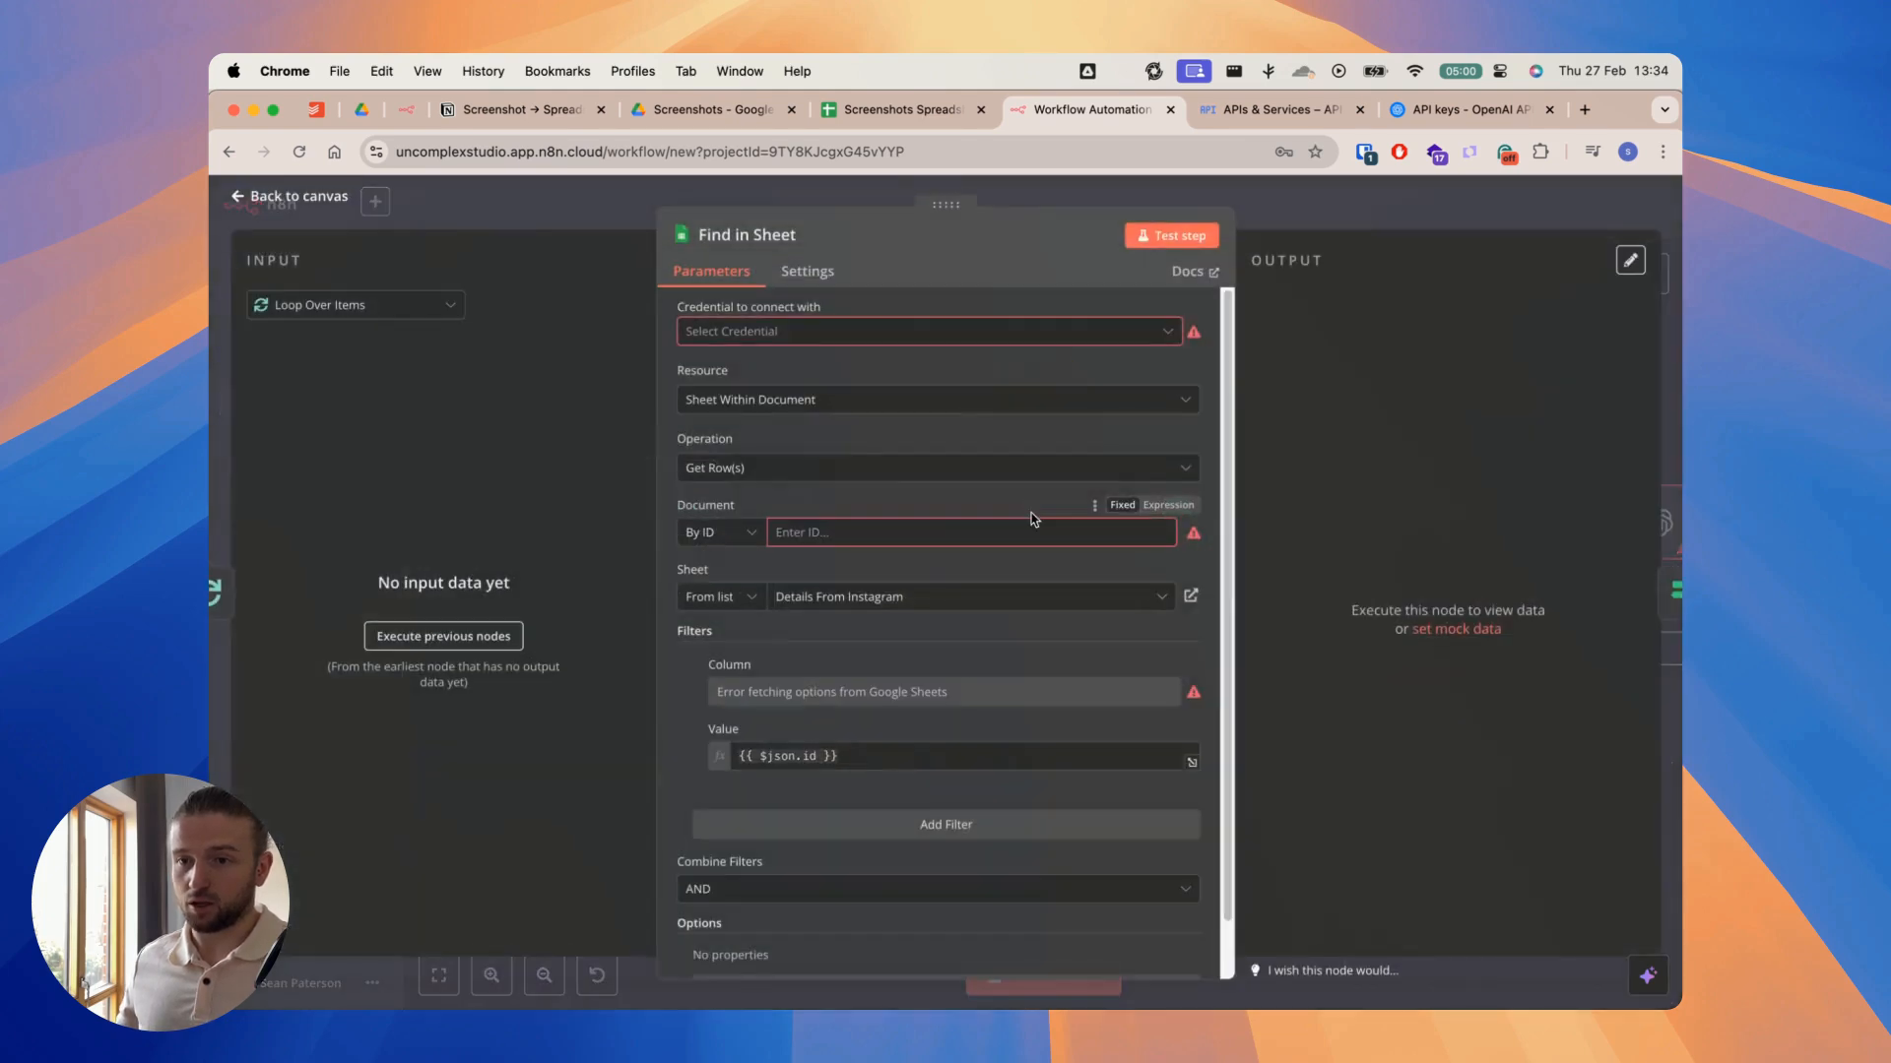
left_click(856, 334)
left_click(824, 380)
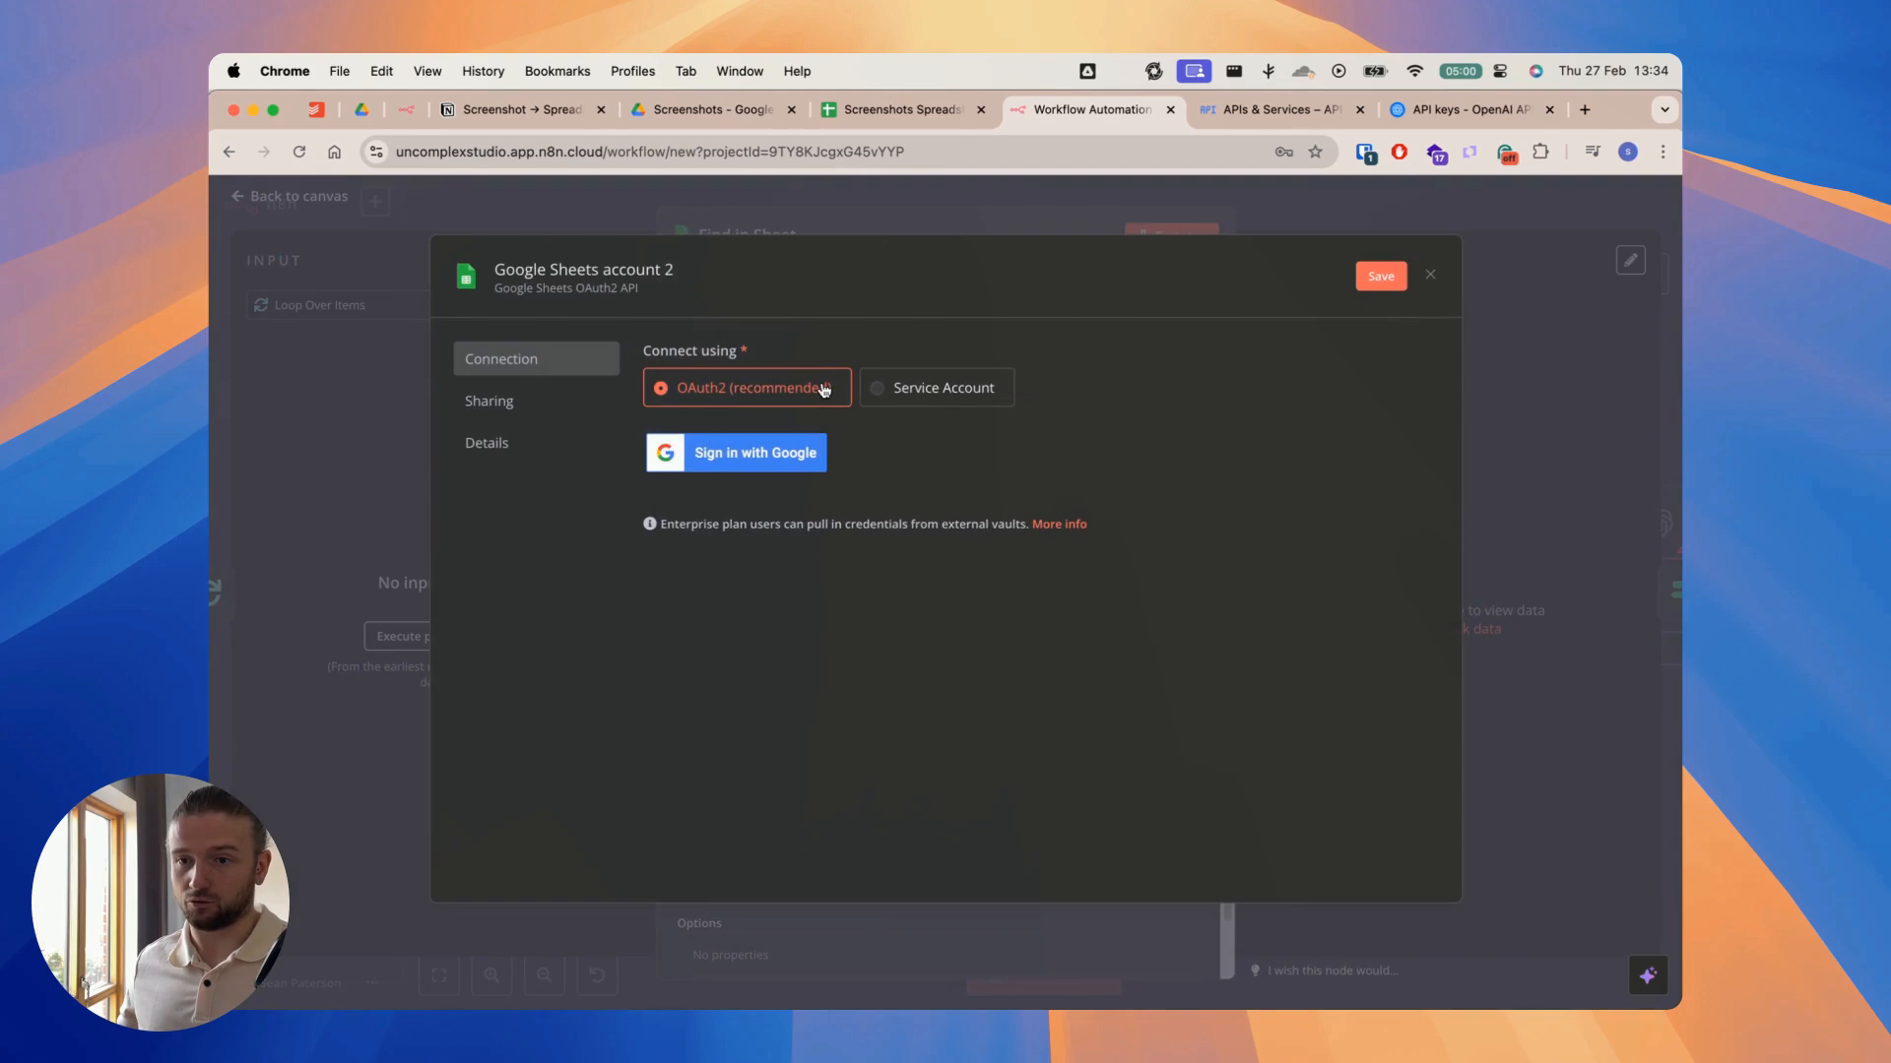
left_click(767, 465)
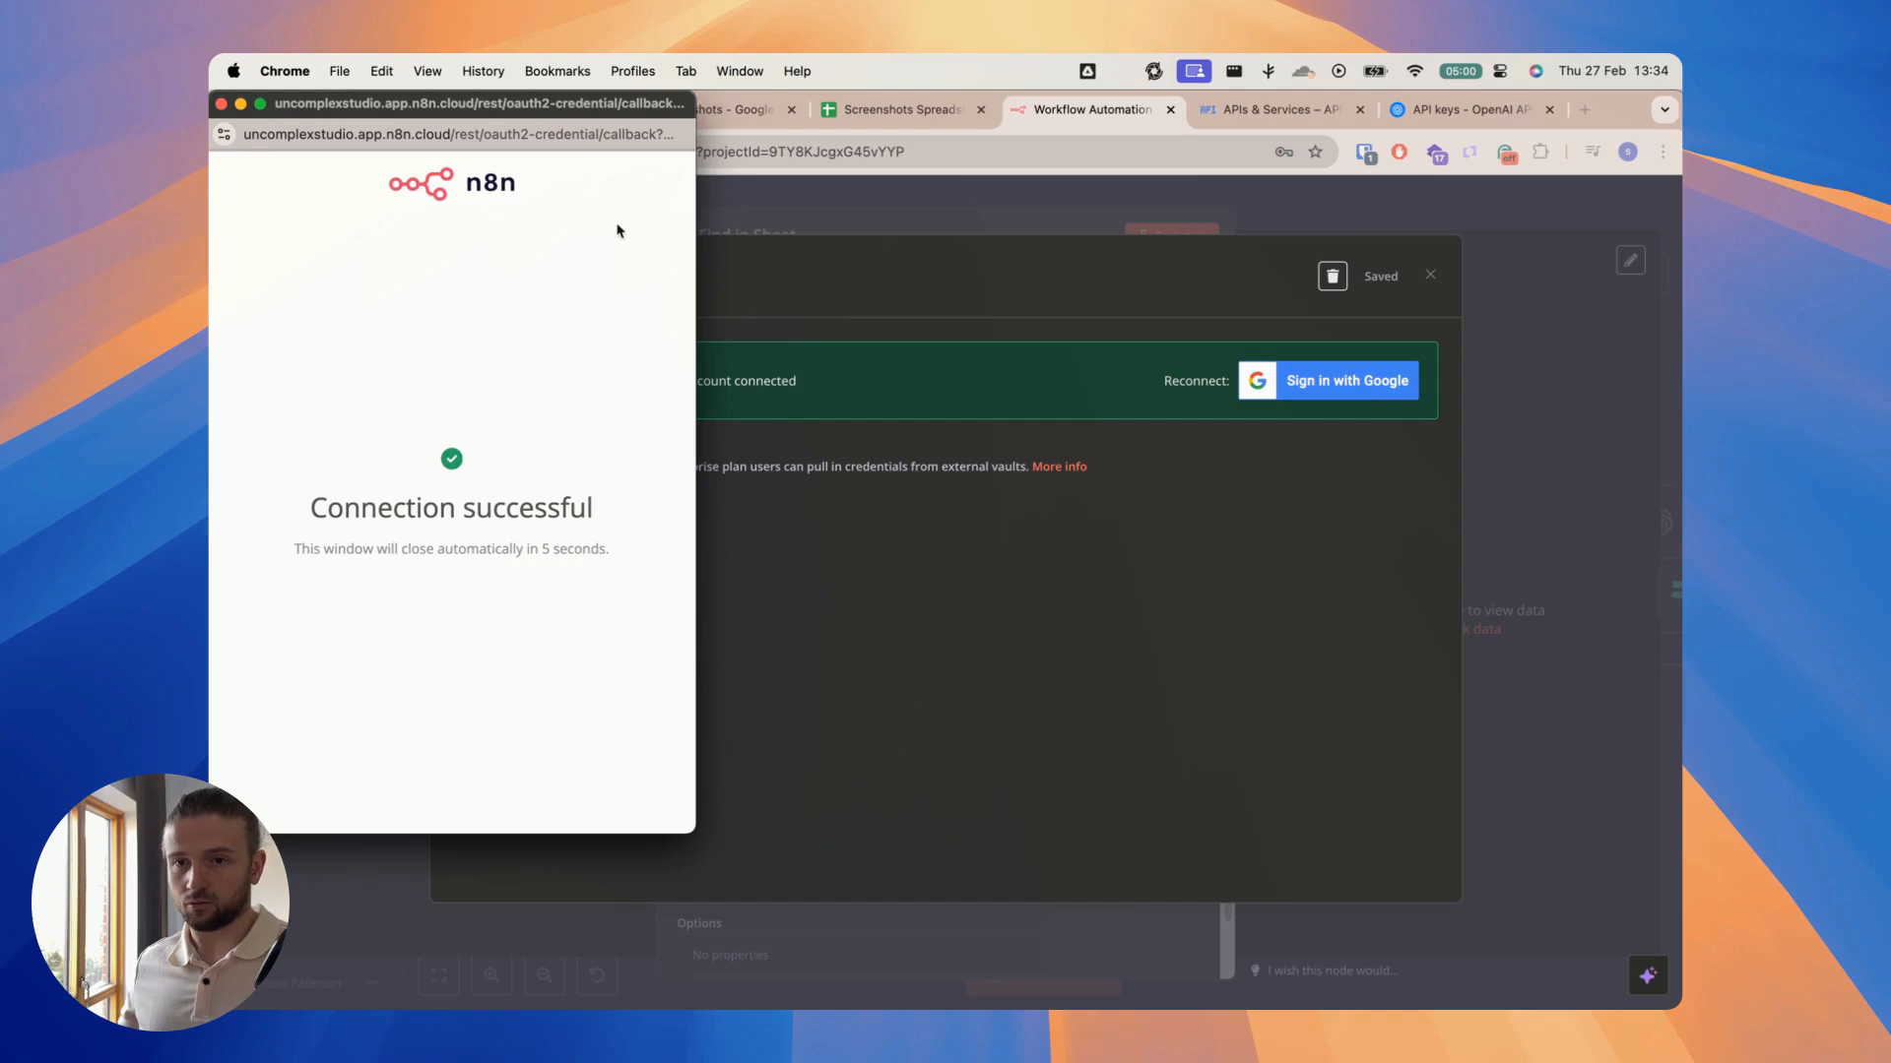
left_click(221, 104)
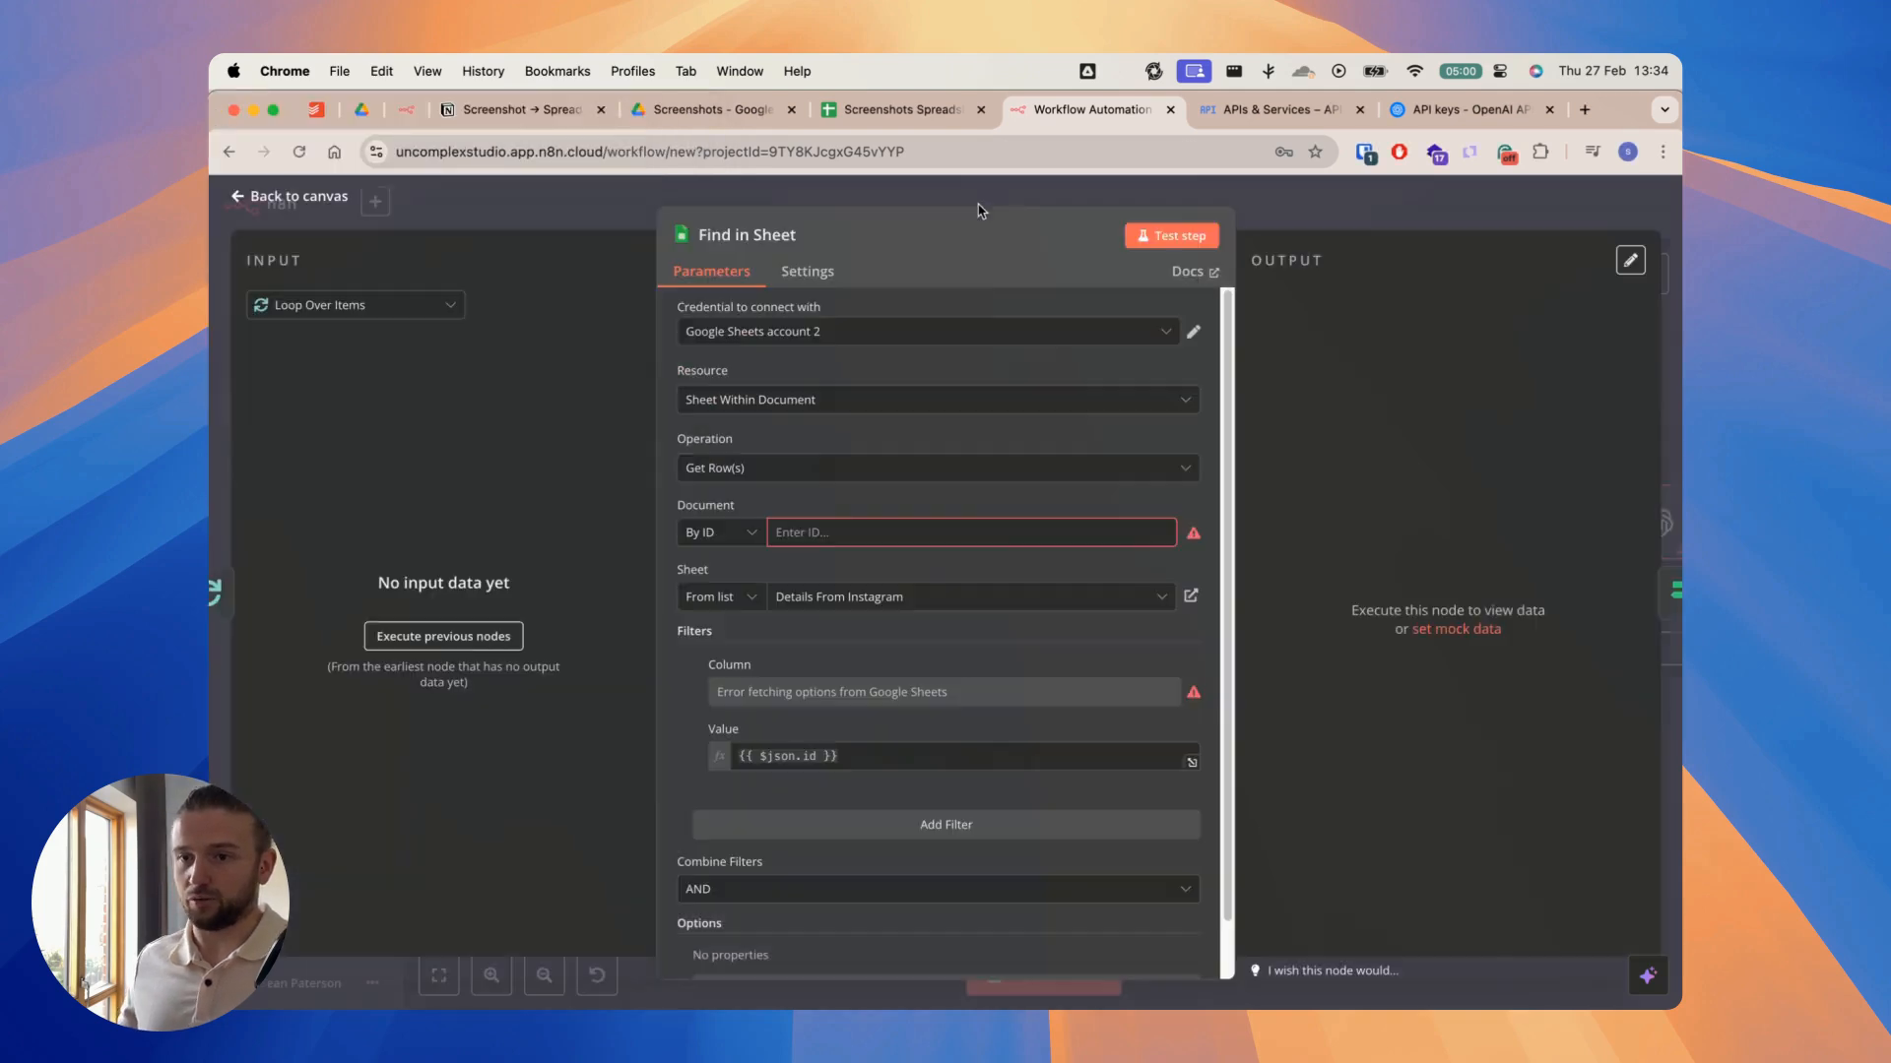
left_click(978, 211)
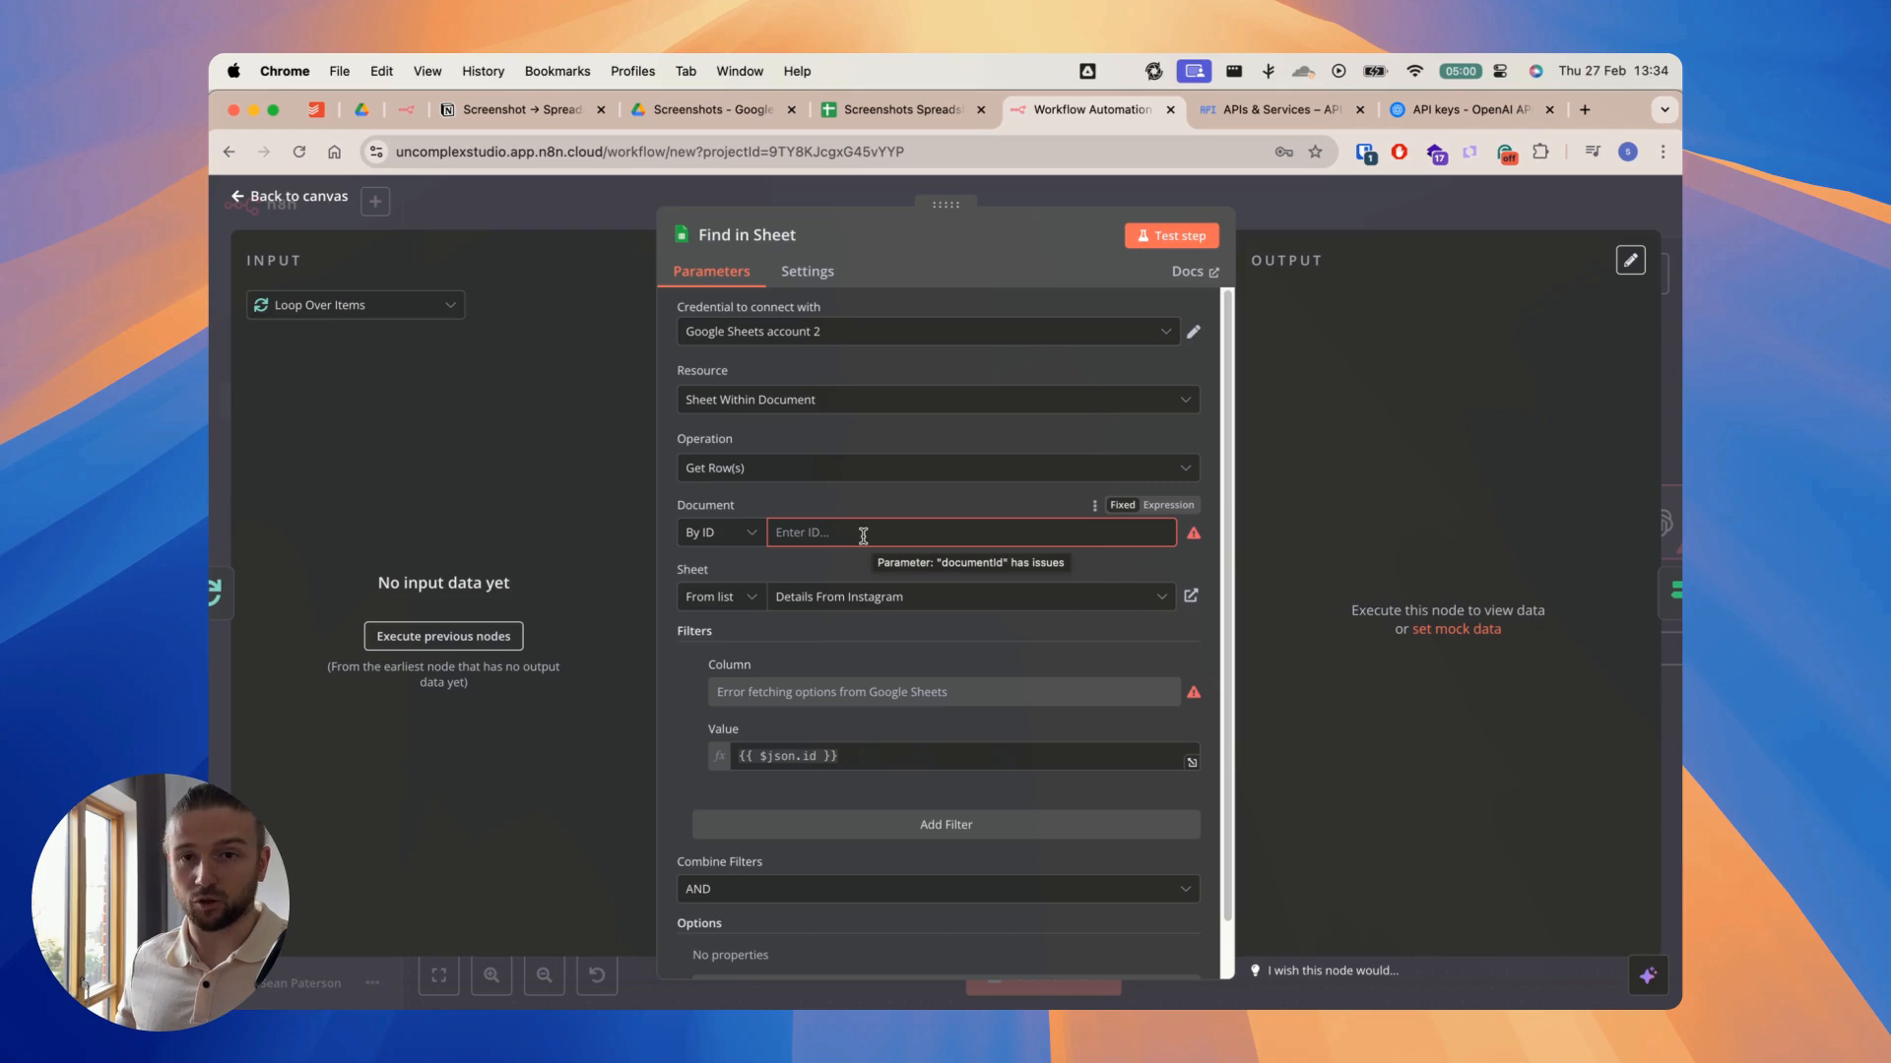
Step: Switch to the Screenshots Spreadsheet in Google Sheets and clear all data rows beneath the header row
left_click(873, 110)
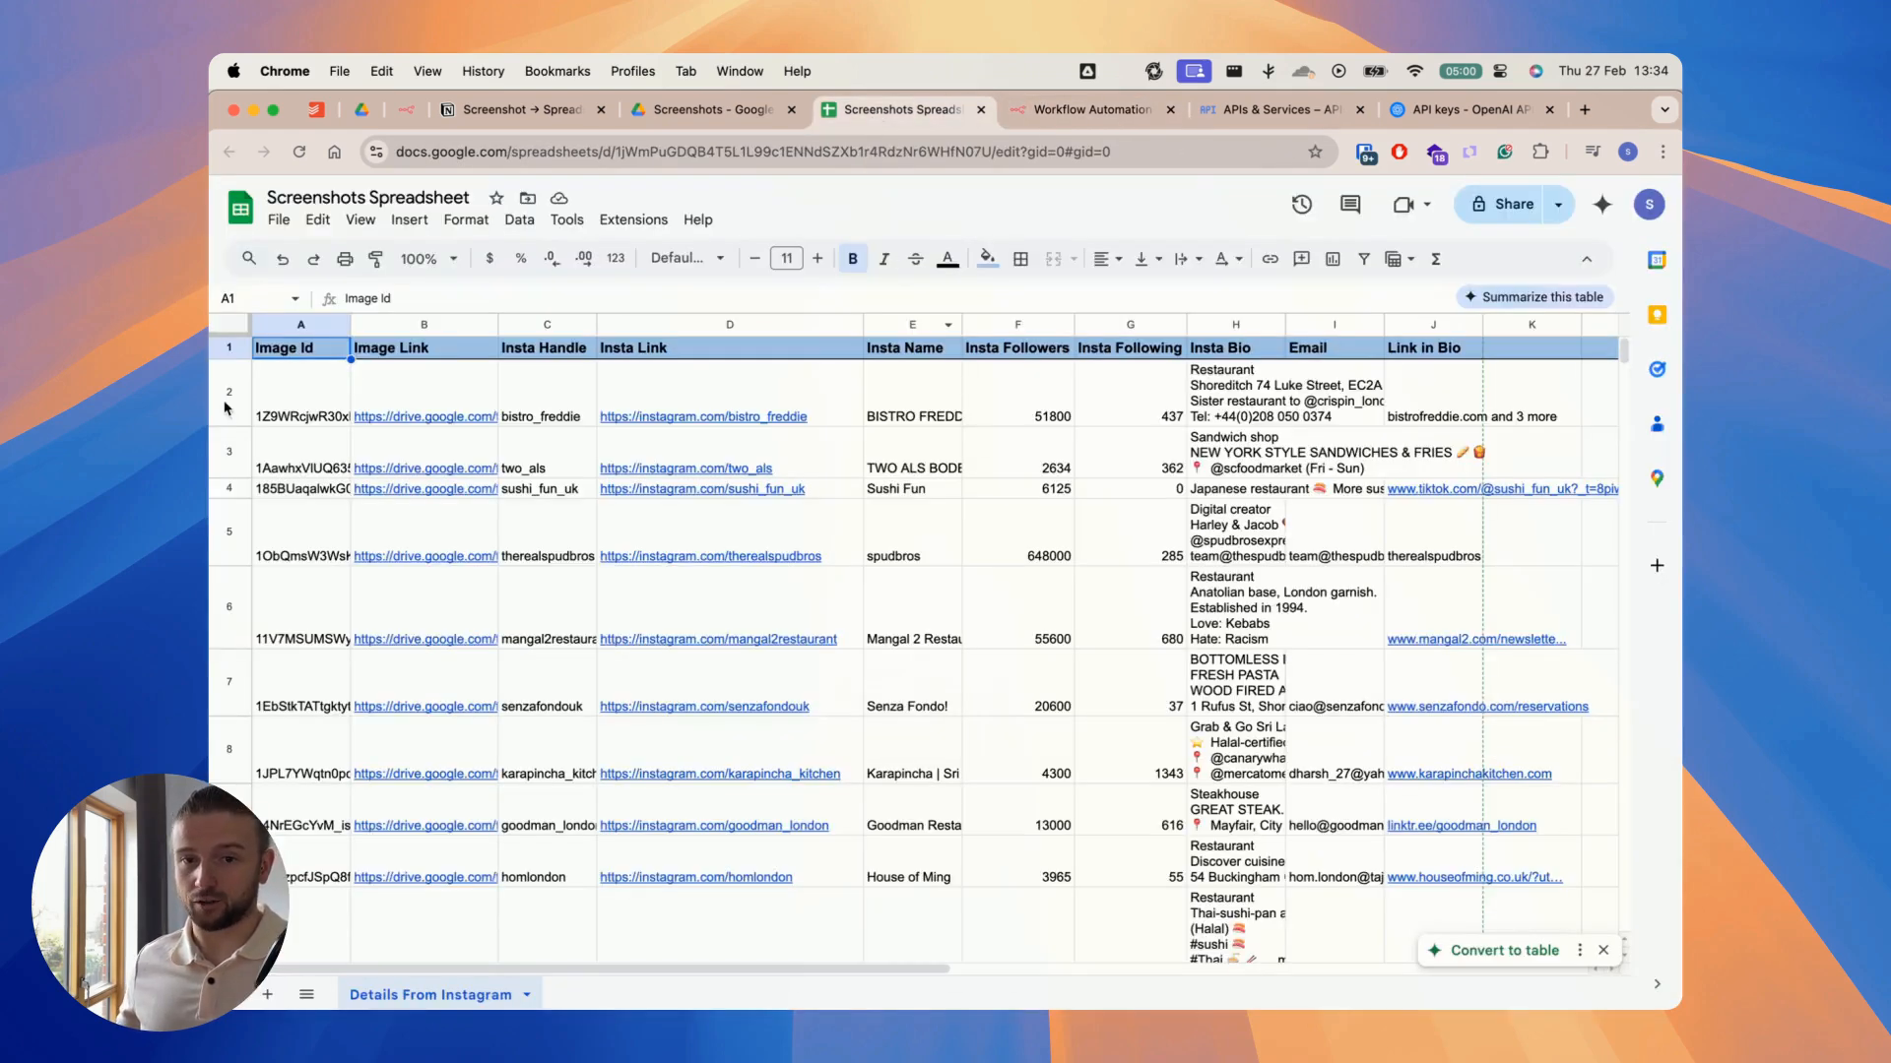
left_click(226, 408)
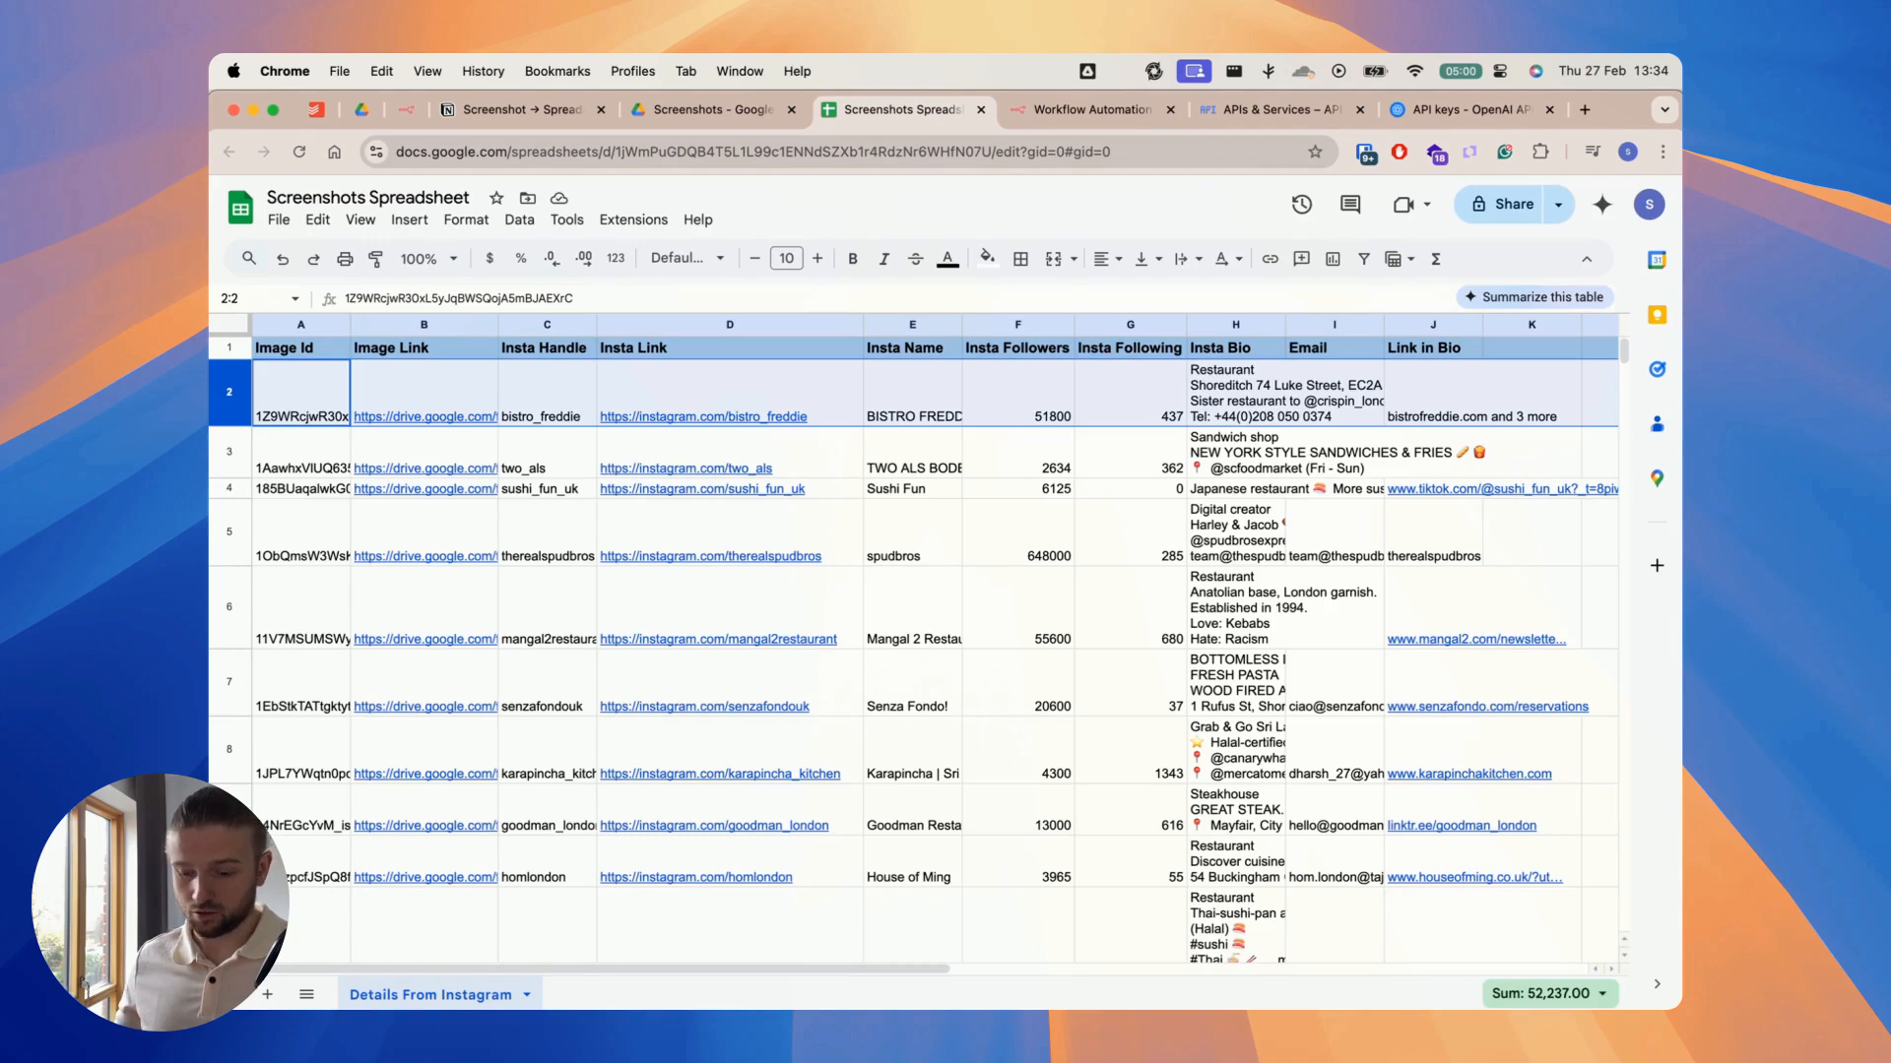
left_click(228, 925, "shift")
key("Delete")
left_click(228, 576)
key("Delete")
left_click(571, 594)
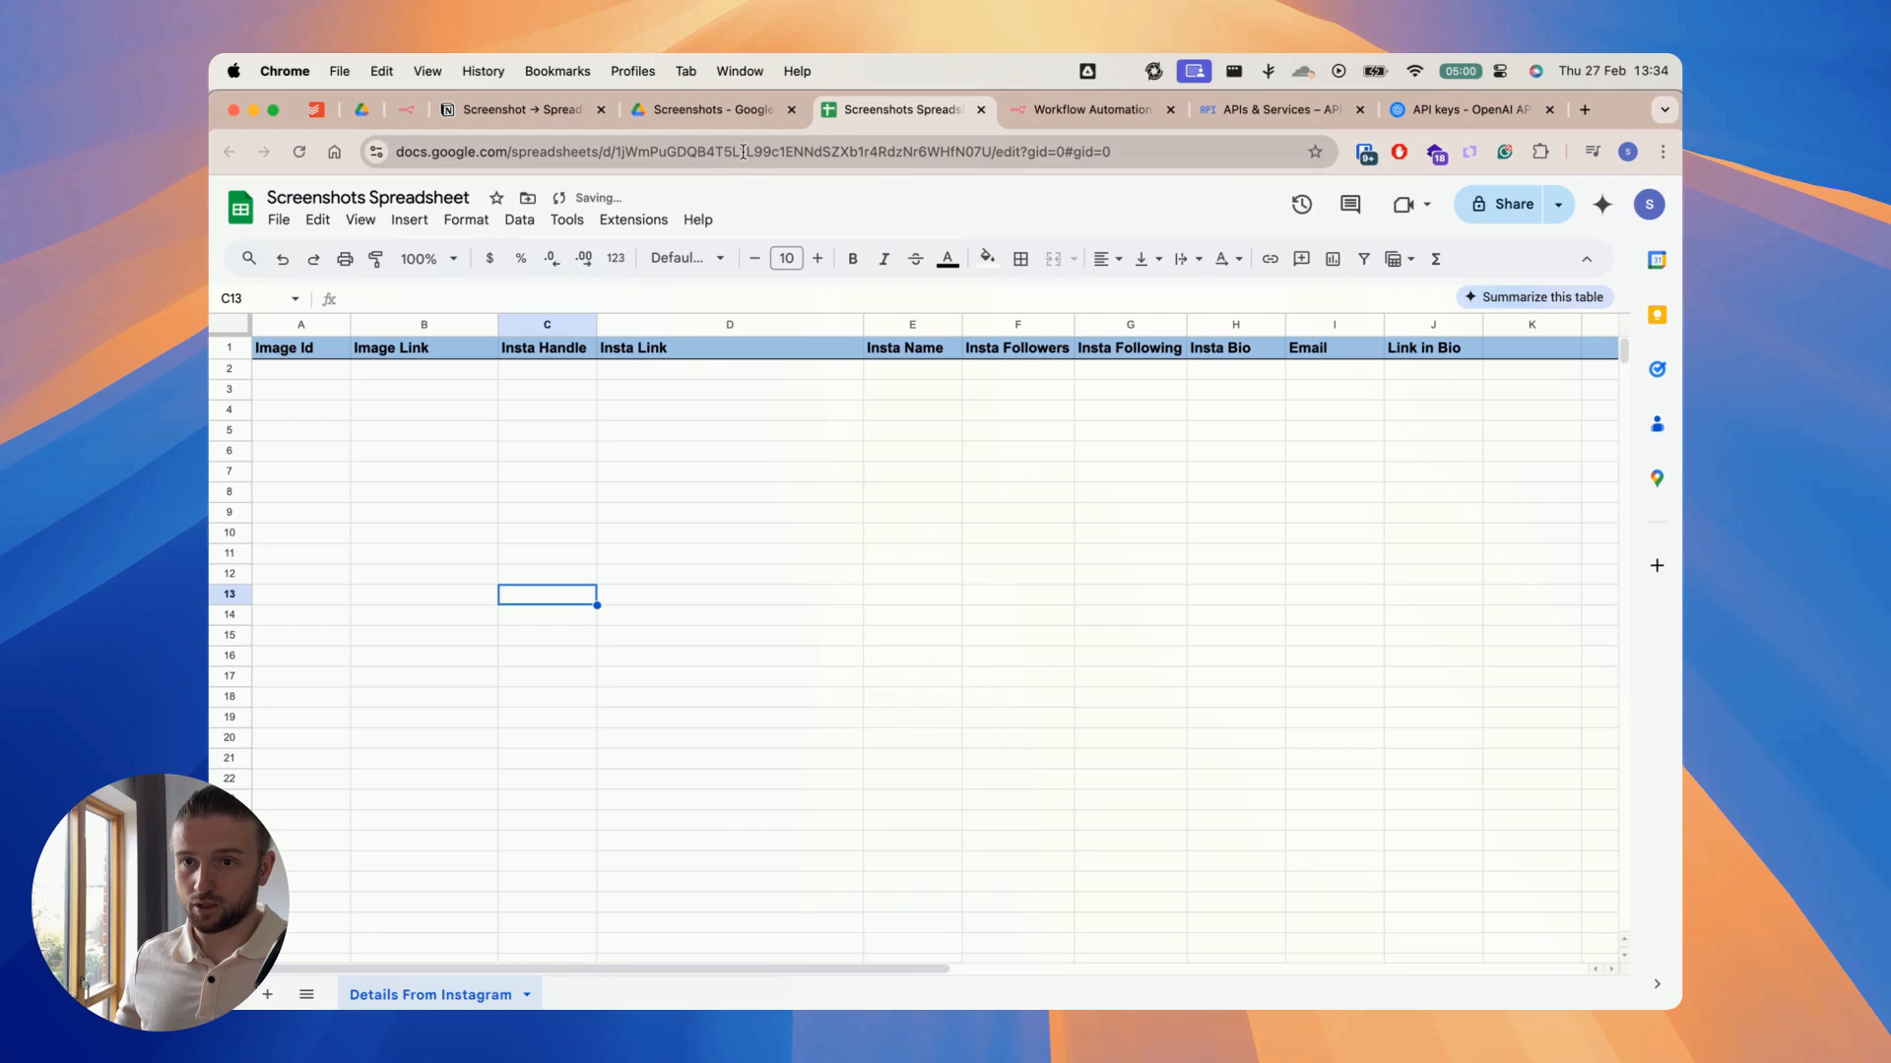
Step: Copy the spreadsheet's ID from its URL and paste it as the document ID in n8n's Find in Sheet node
left_click(745, 152)
double_click(743, 152)
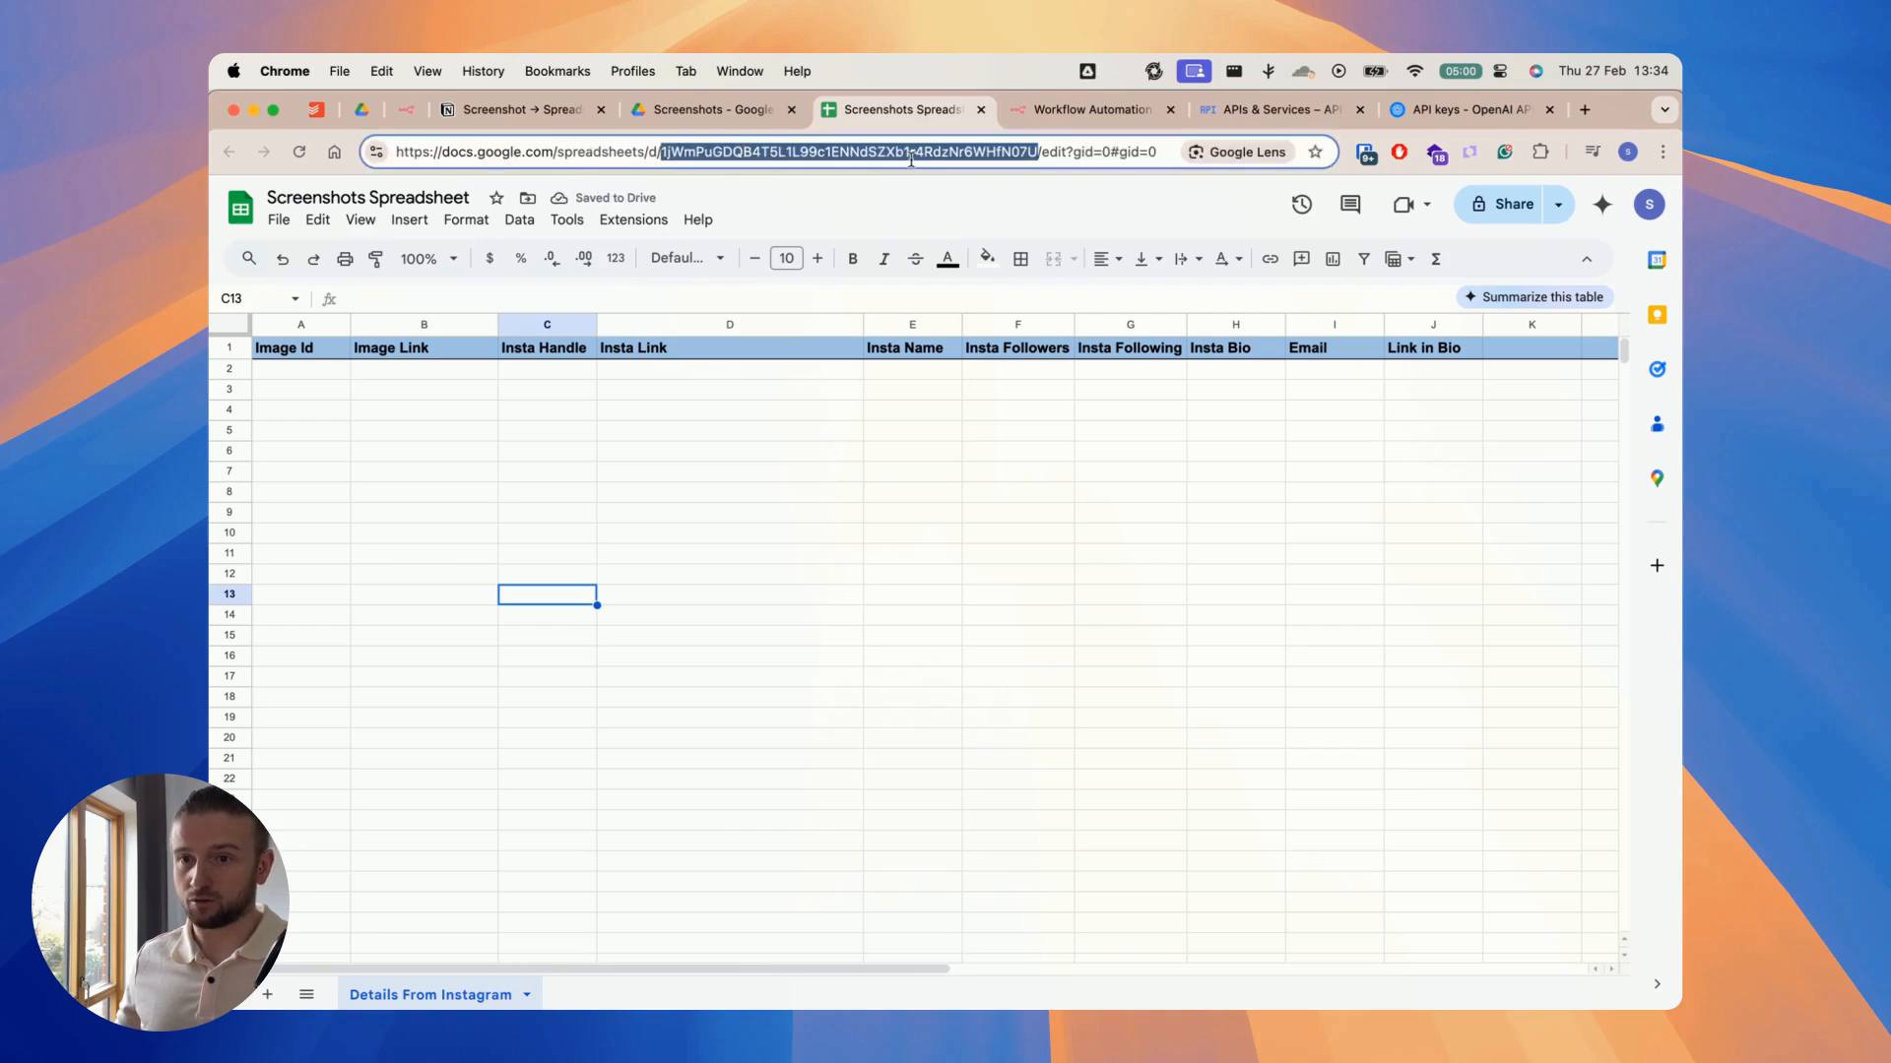
key("super+c")
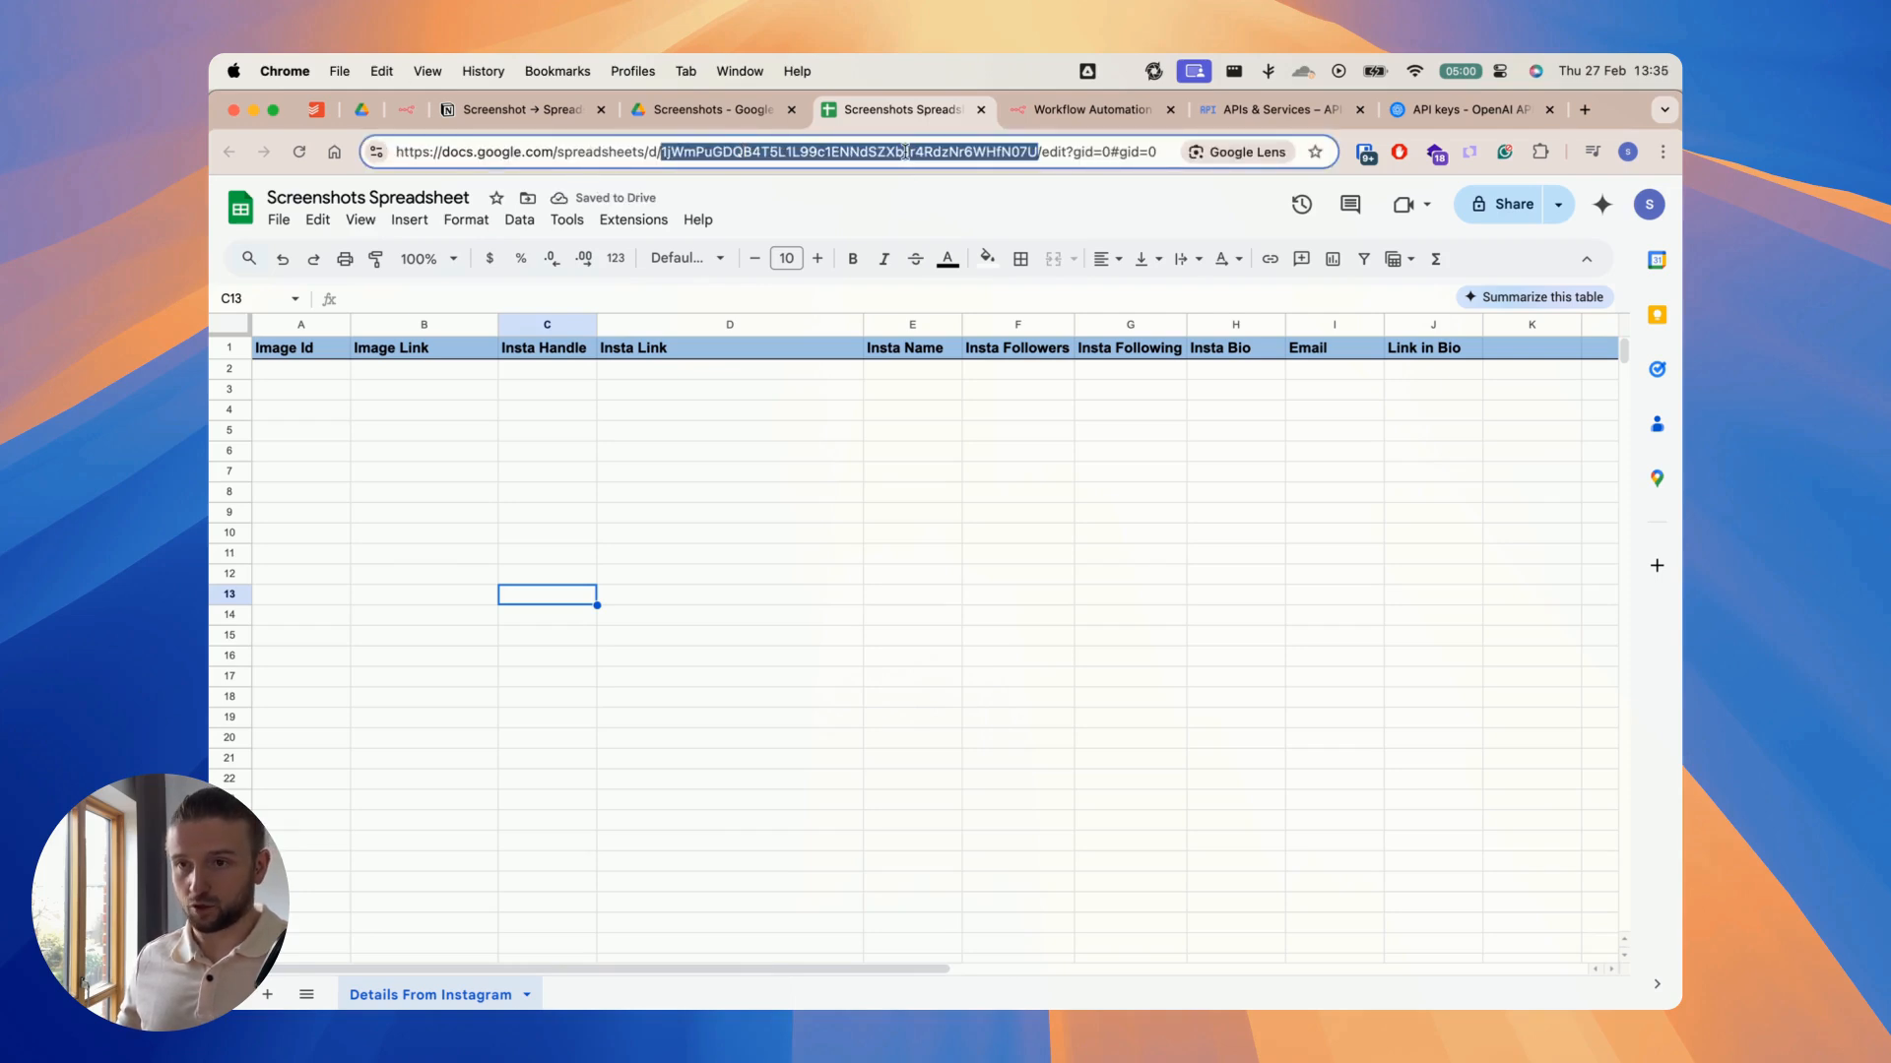
left_click(1088, 109)
left_click(831, 532)
key("super+v")
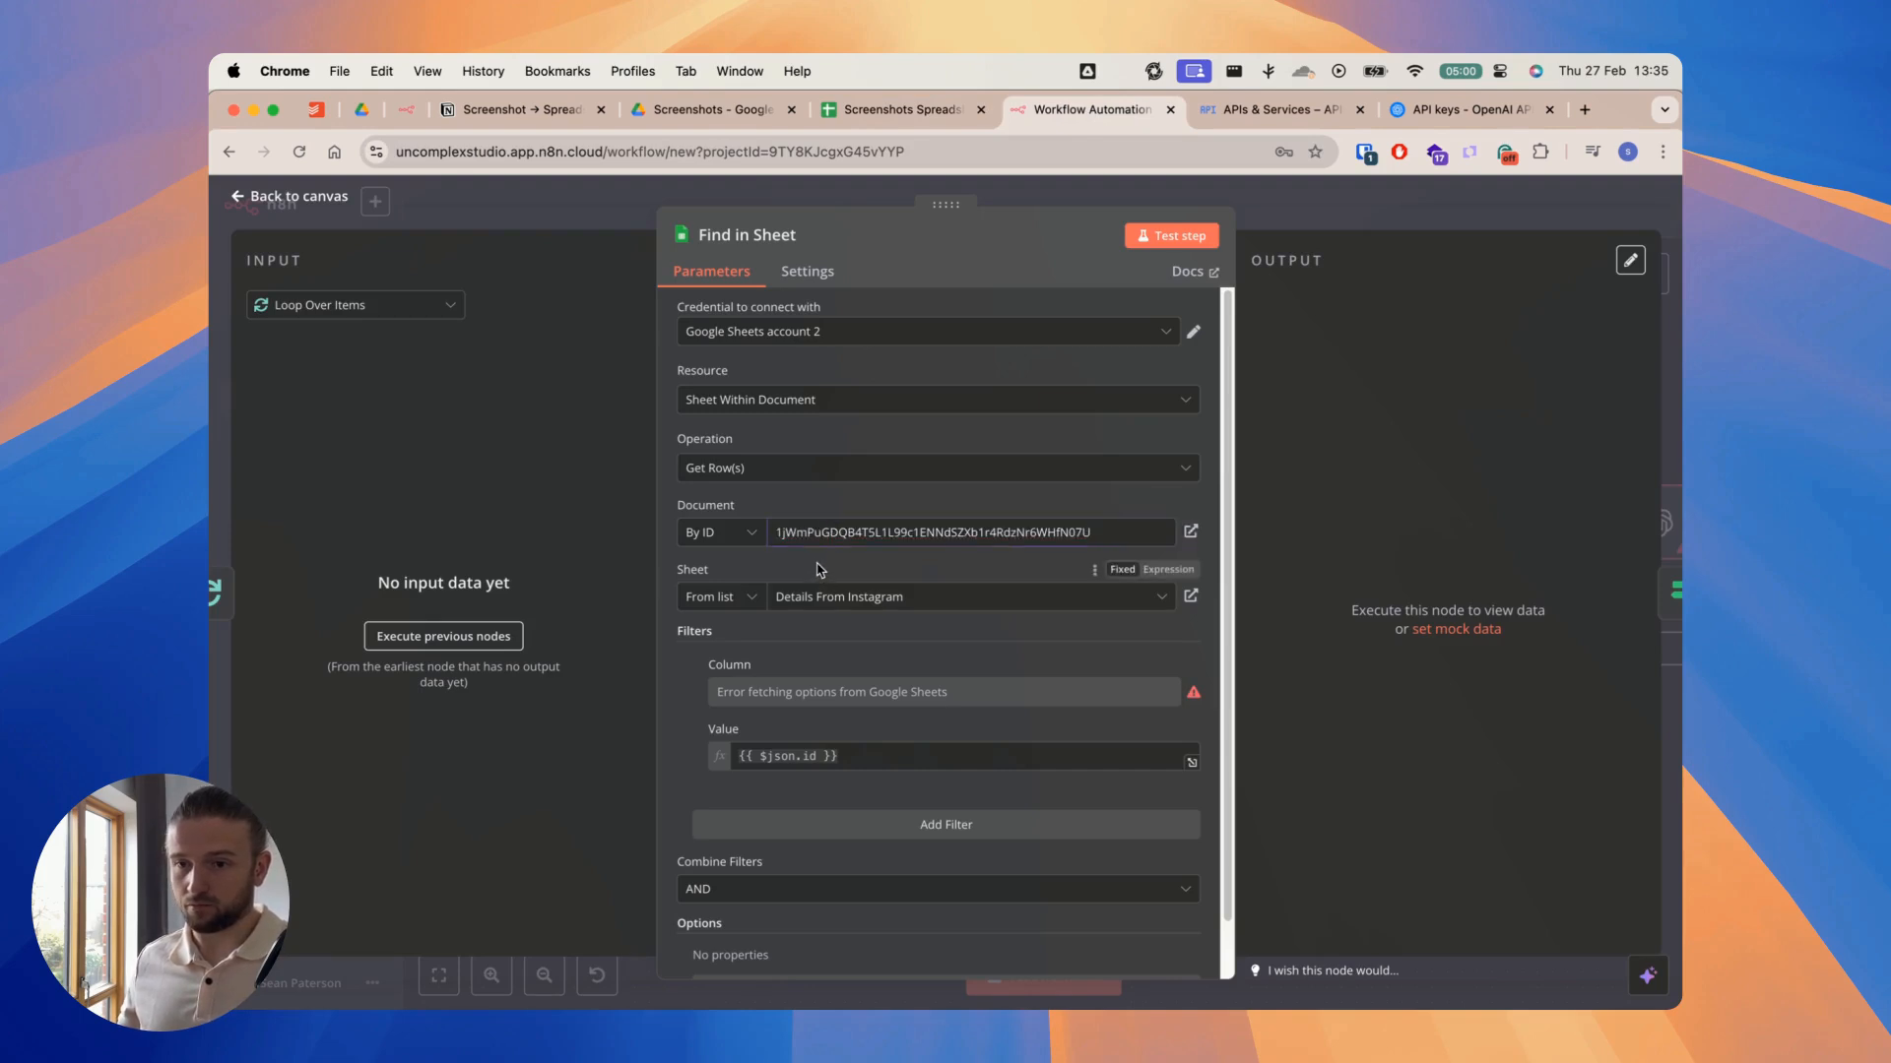
Step: Compare the spreadsheet's tab name with the sheet chosen in the Find in Sheet node, review the node's remaining parameters and close it
left_click(849, 117)
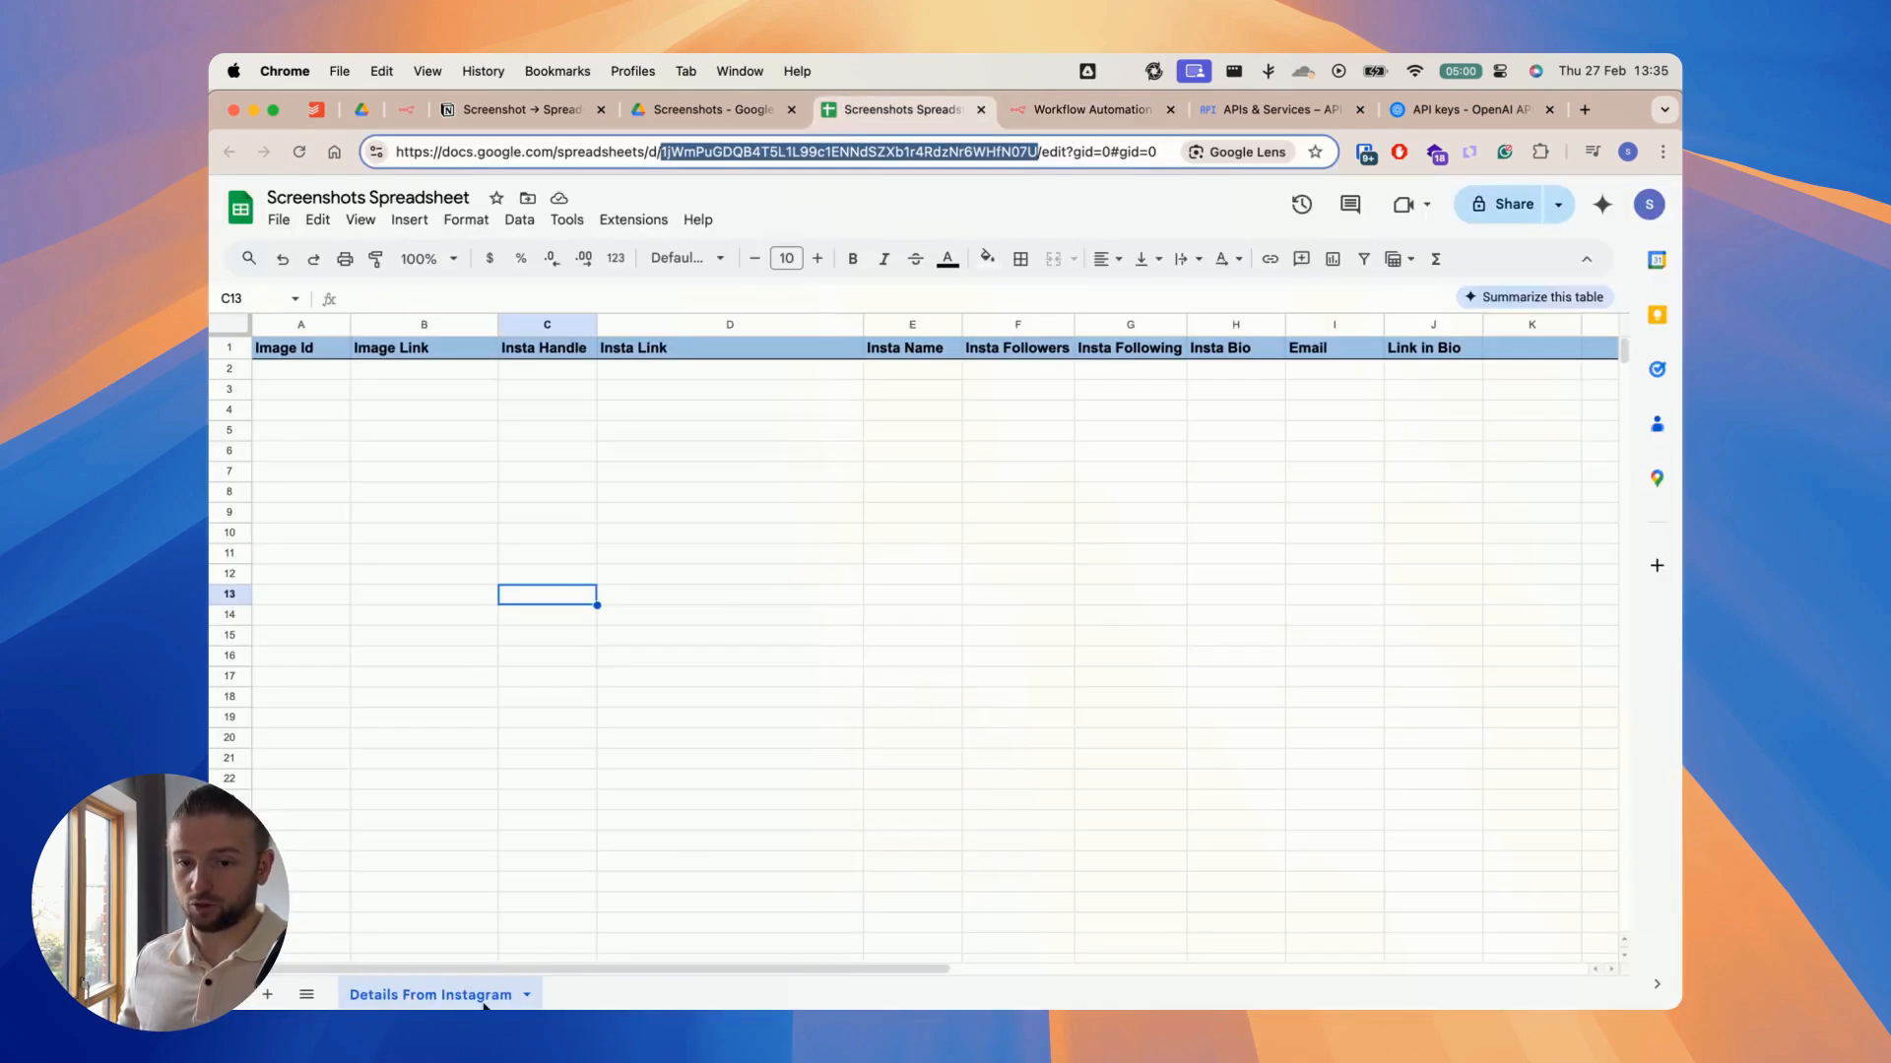
left_click(1088, 108)
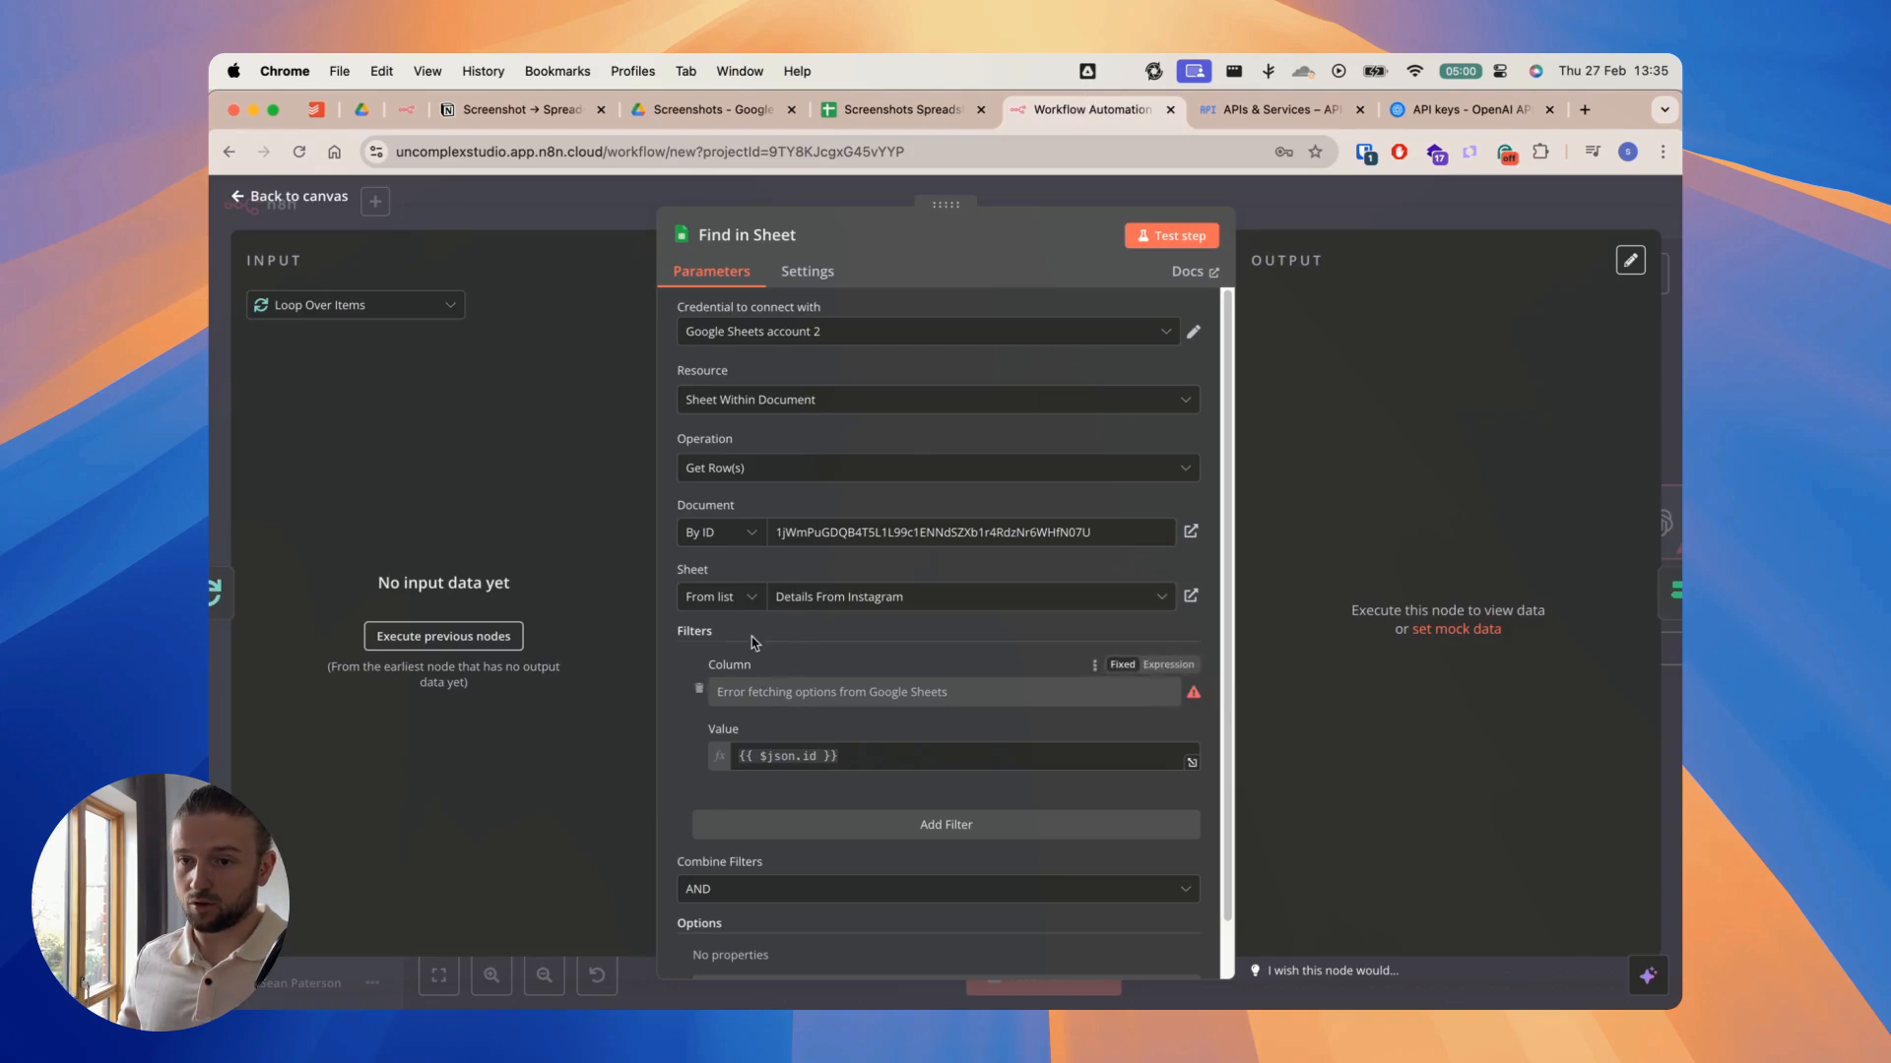
left_click(753, 611)
left_click(857, 600)
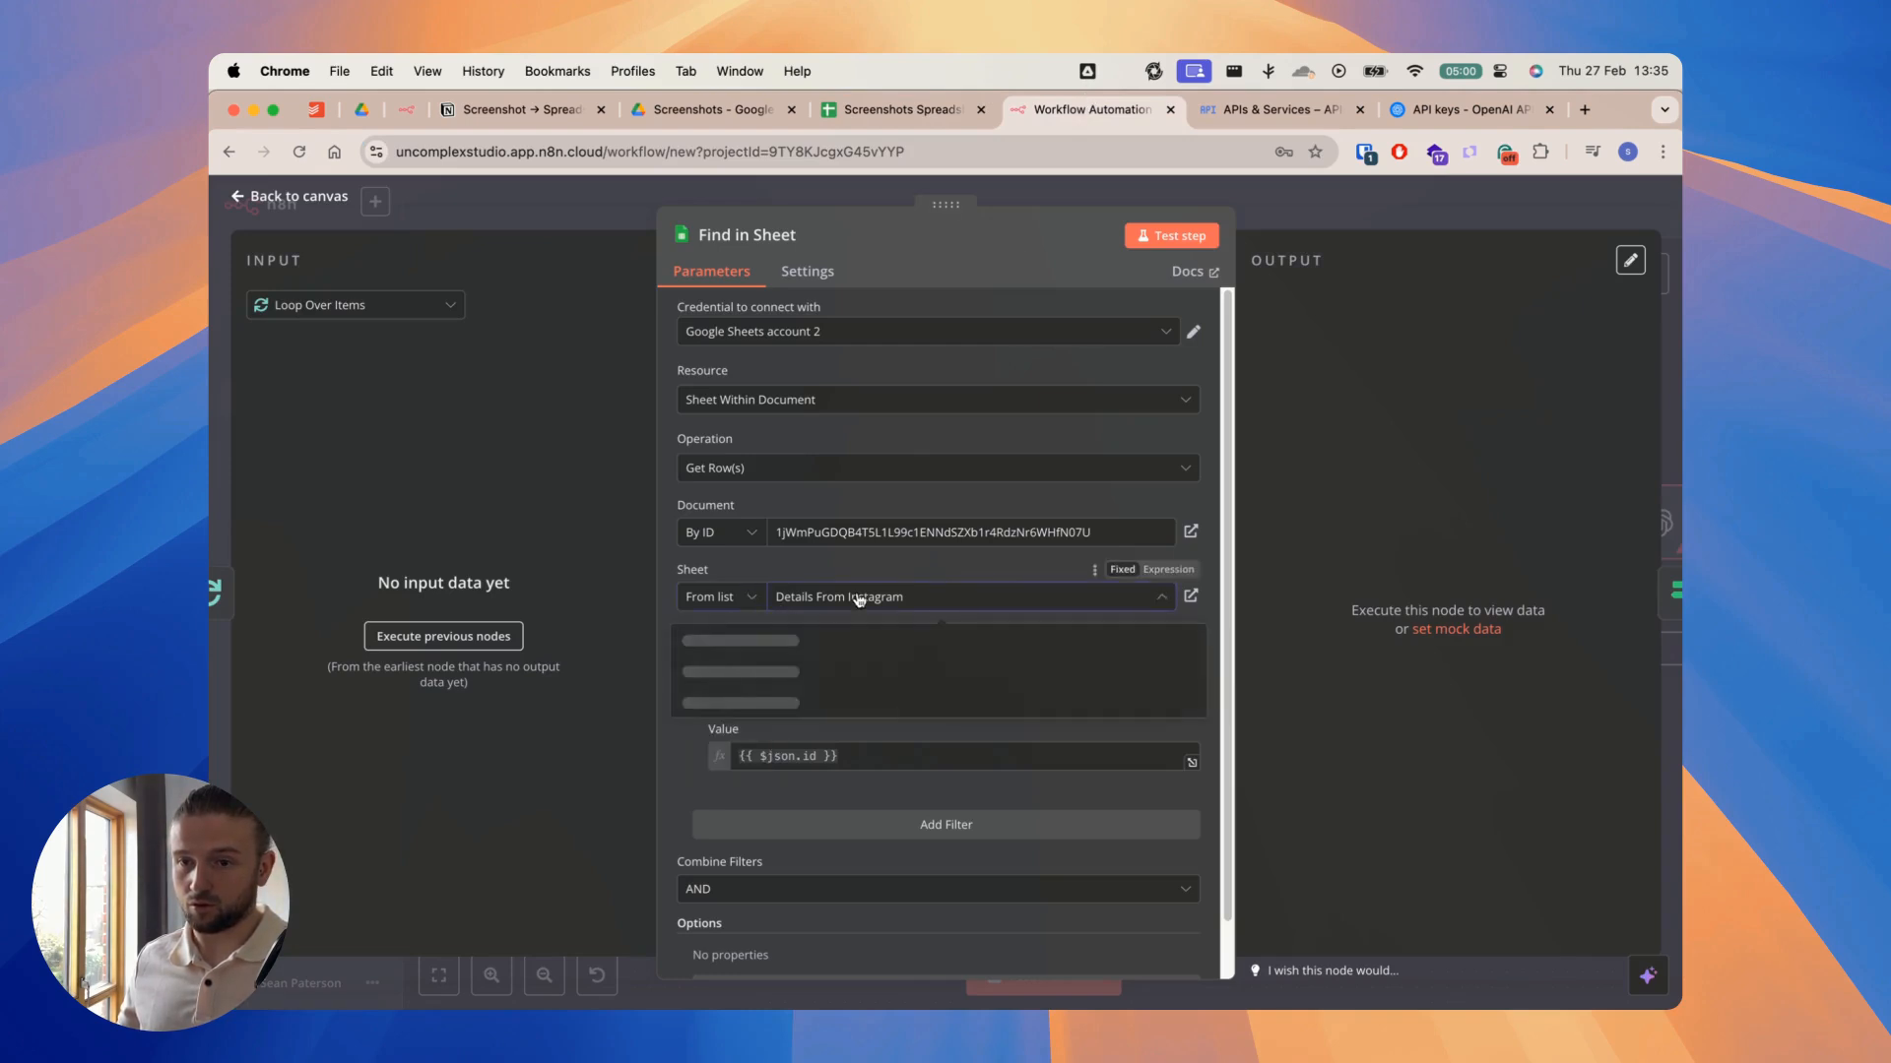
left_click(857, 599)
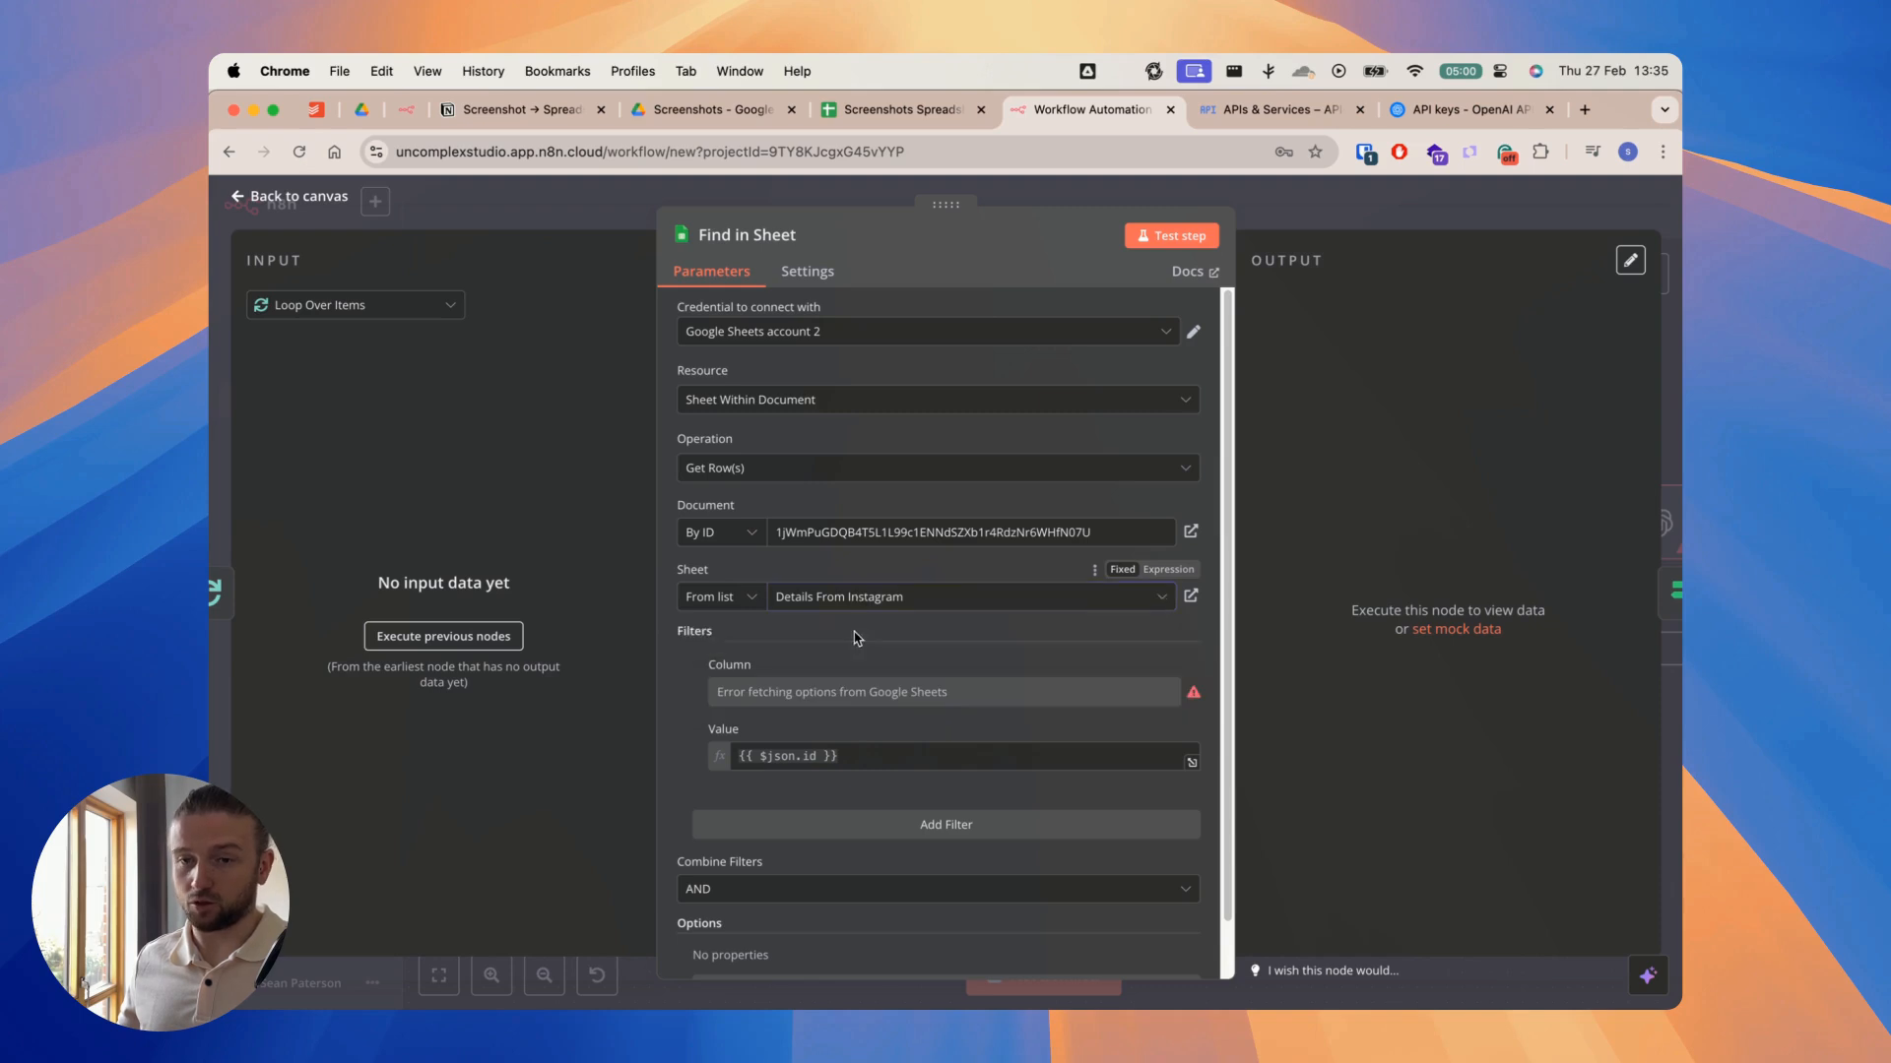
scroll(849, 590, "down", 2)
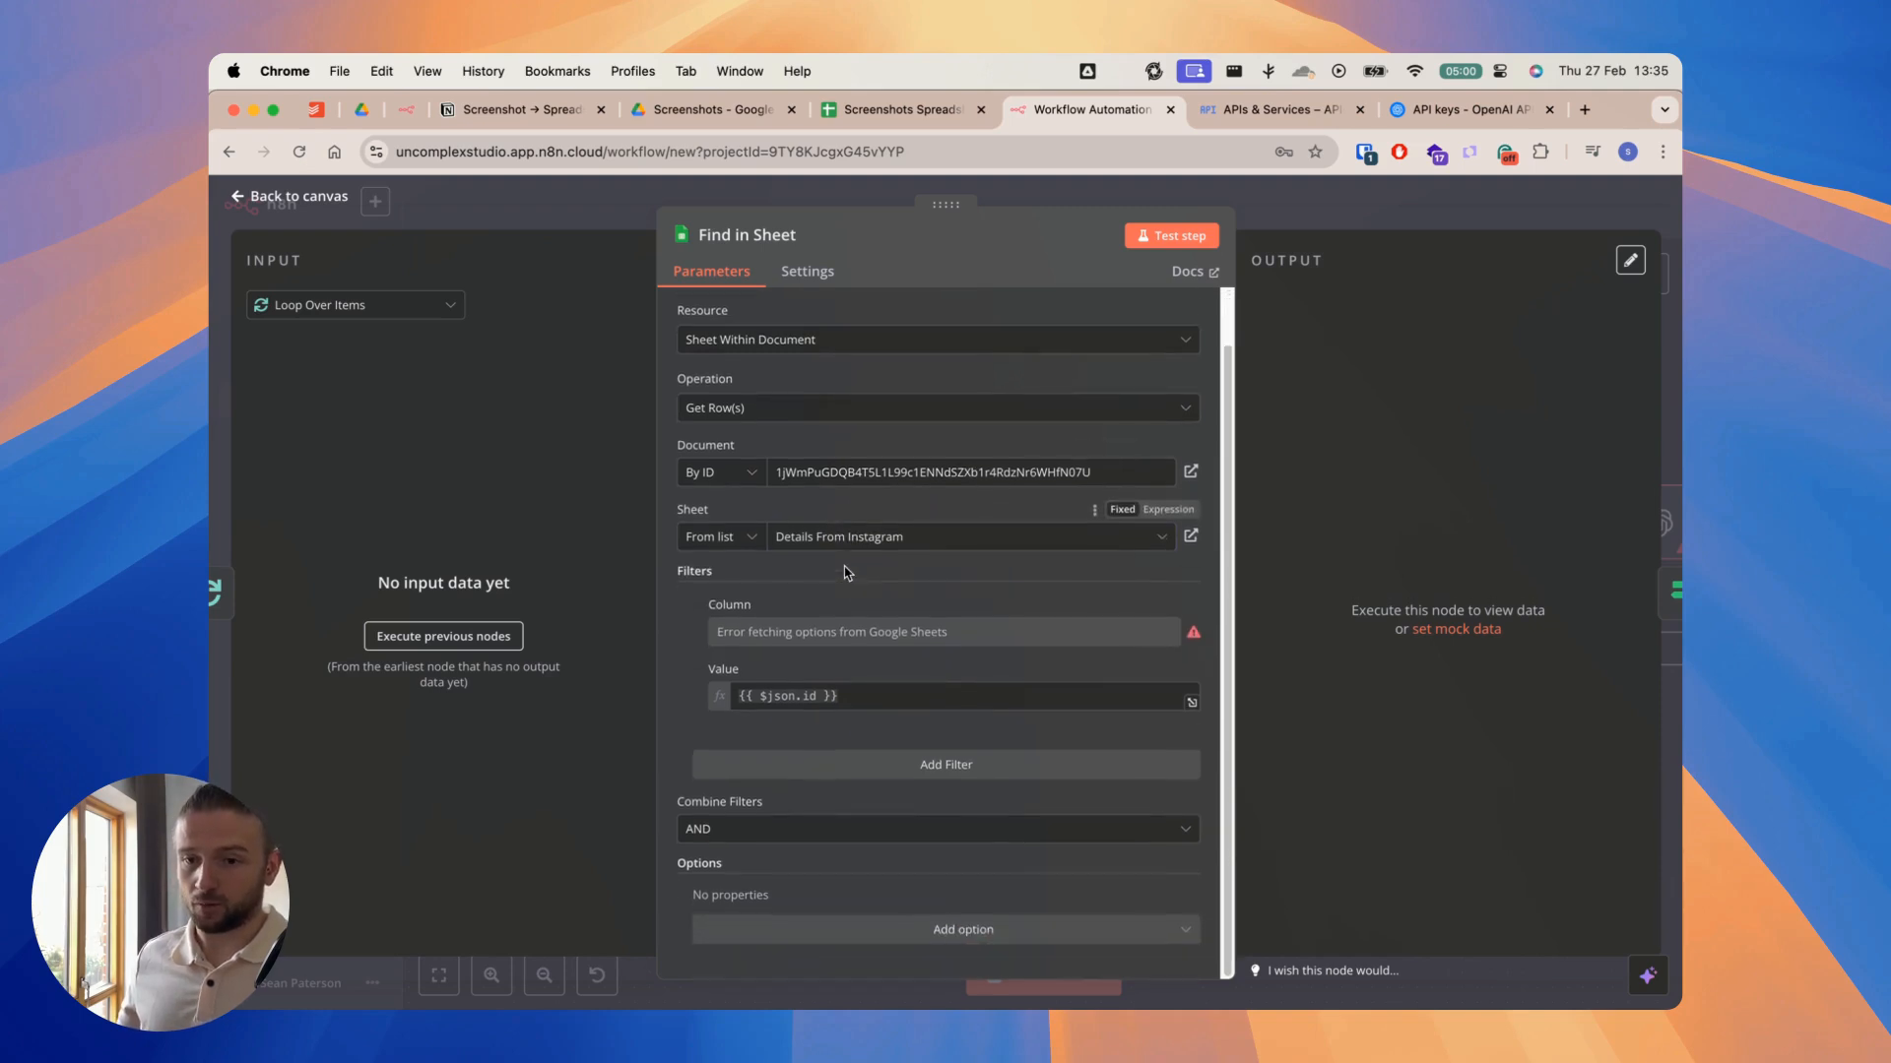
scroll(847, 574, "up", 2)
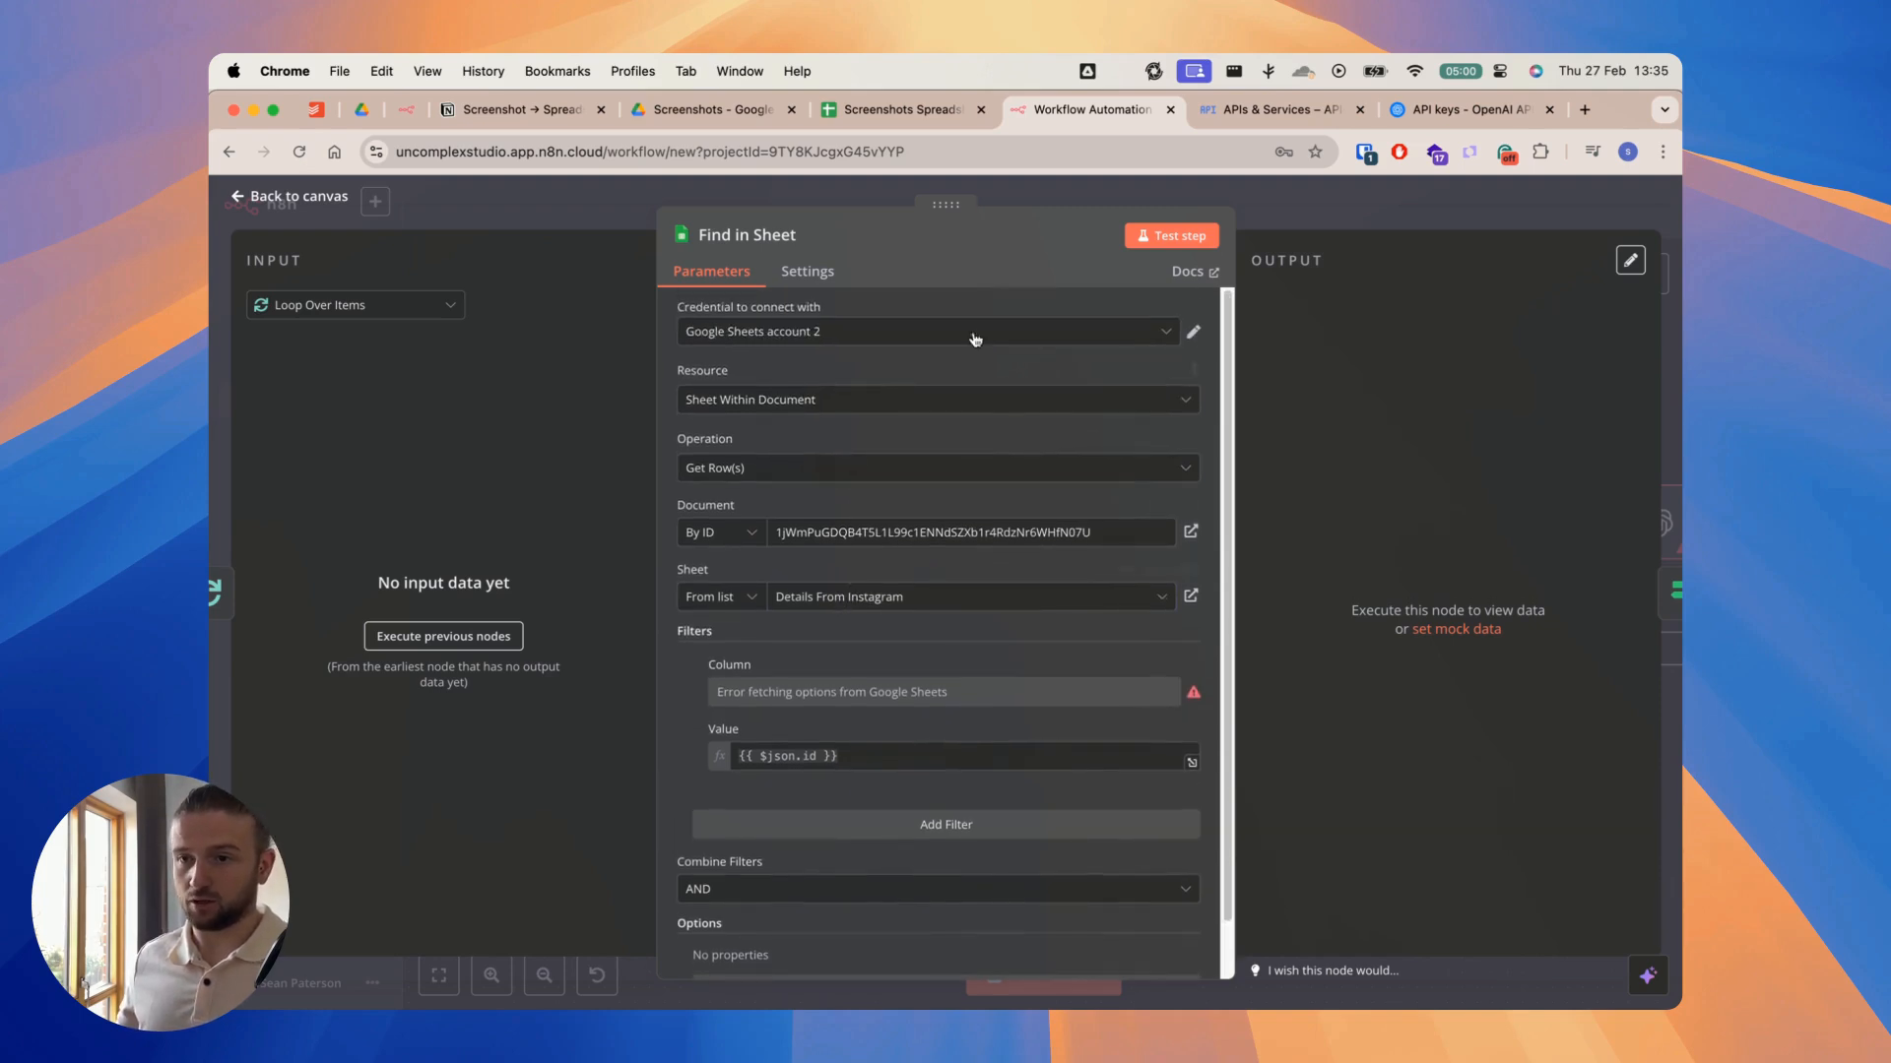
left_click(1305, 200)
Step: Paste the spreadsheet ID as the document ID in the Google Sheets append node, look over its column mapping and close the node
scroll(1300, 339, "right", 3)
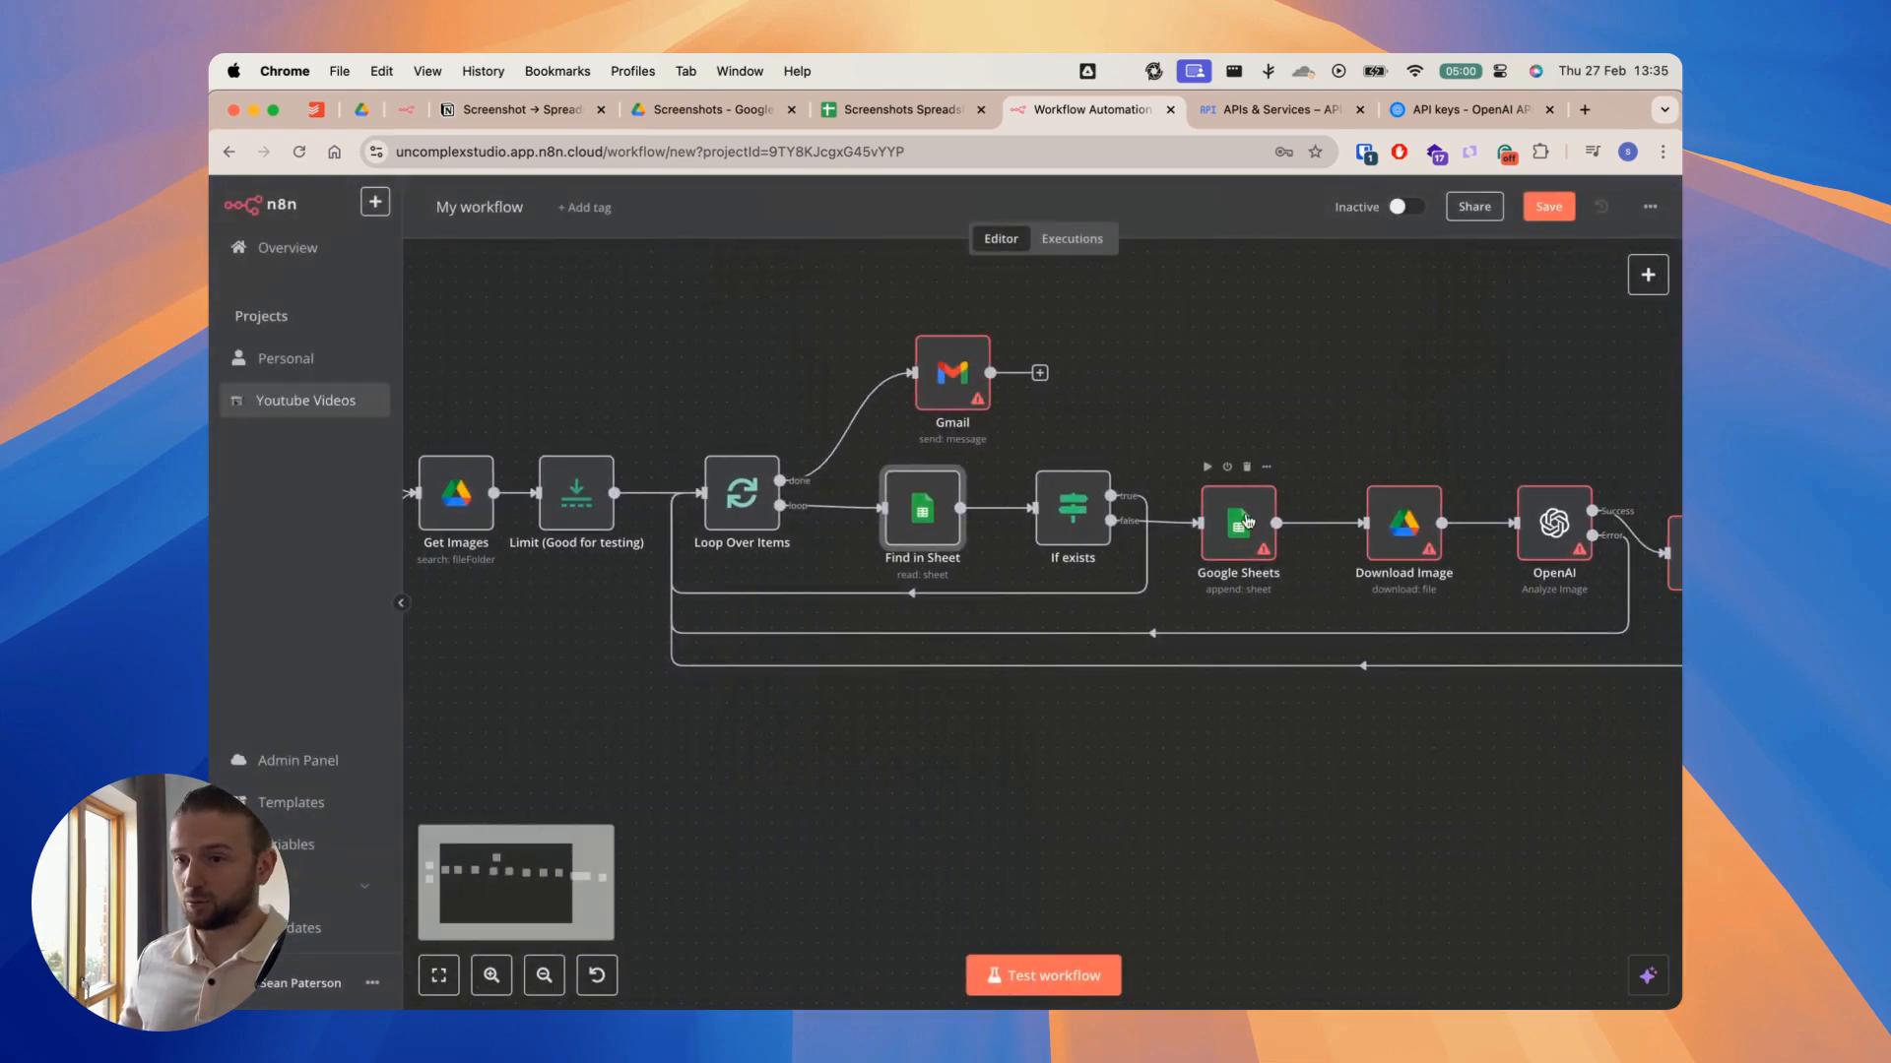
left_click(1230, 535)
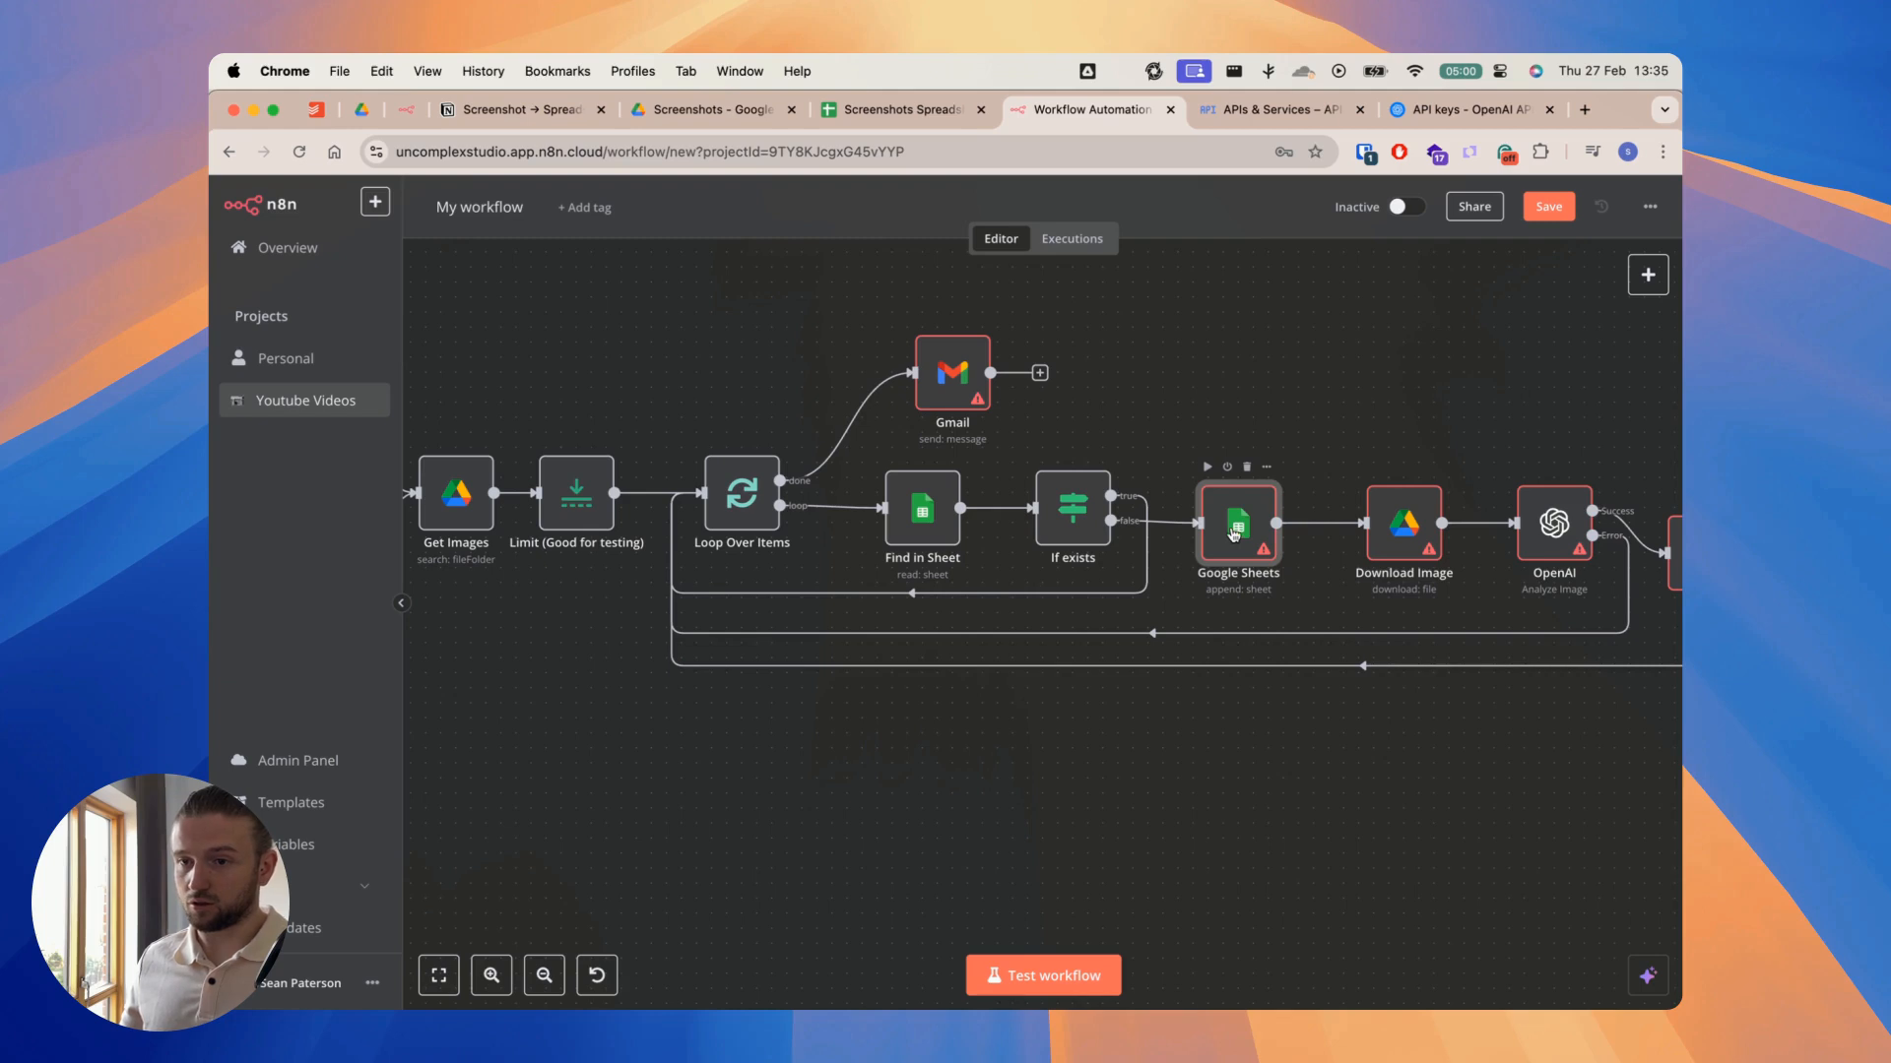
double_click(1233, 535)
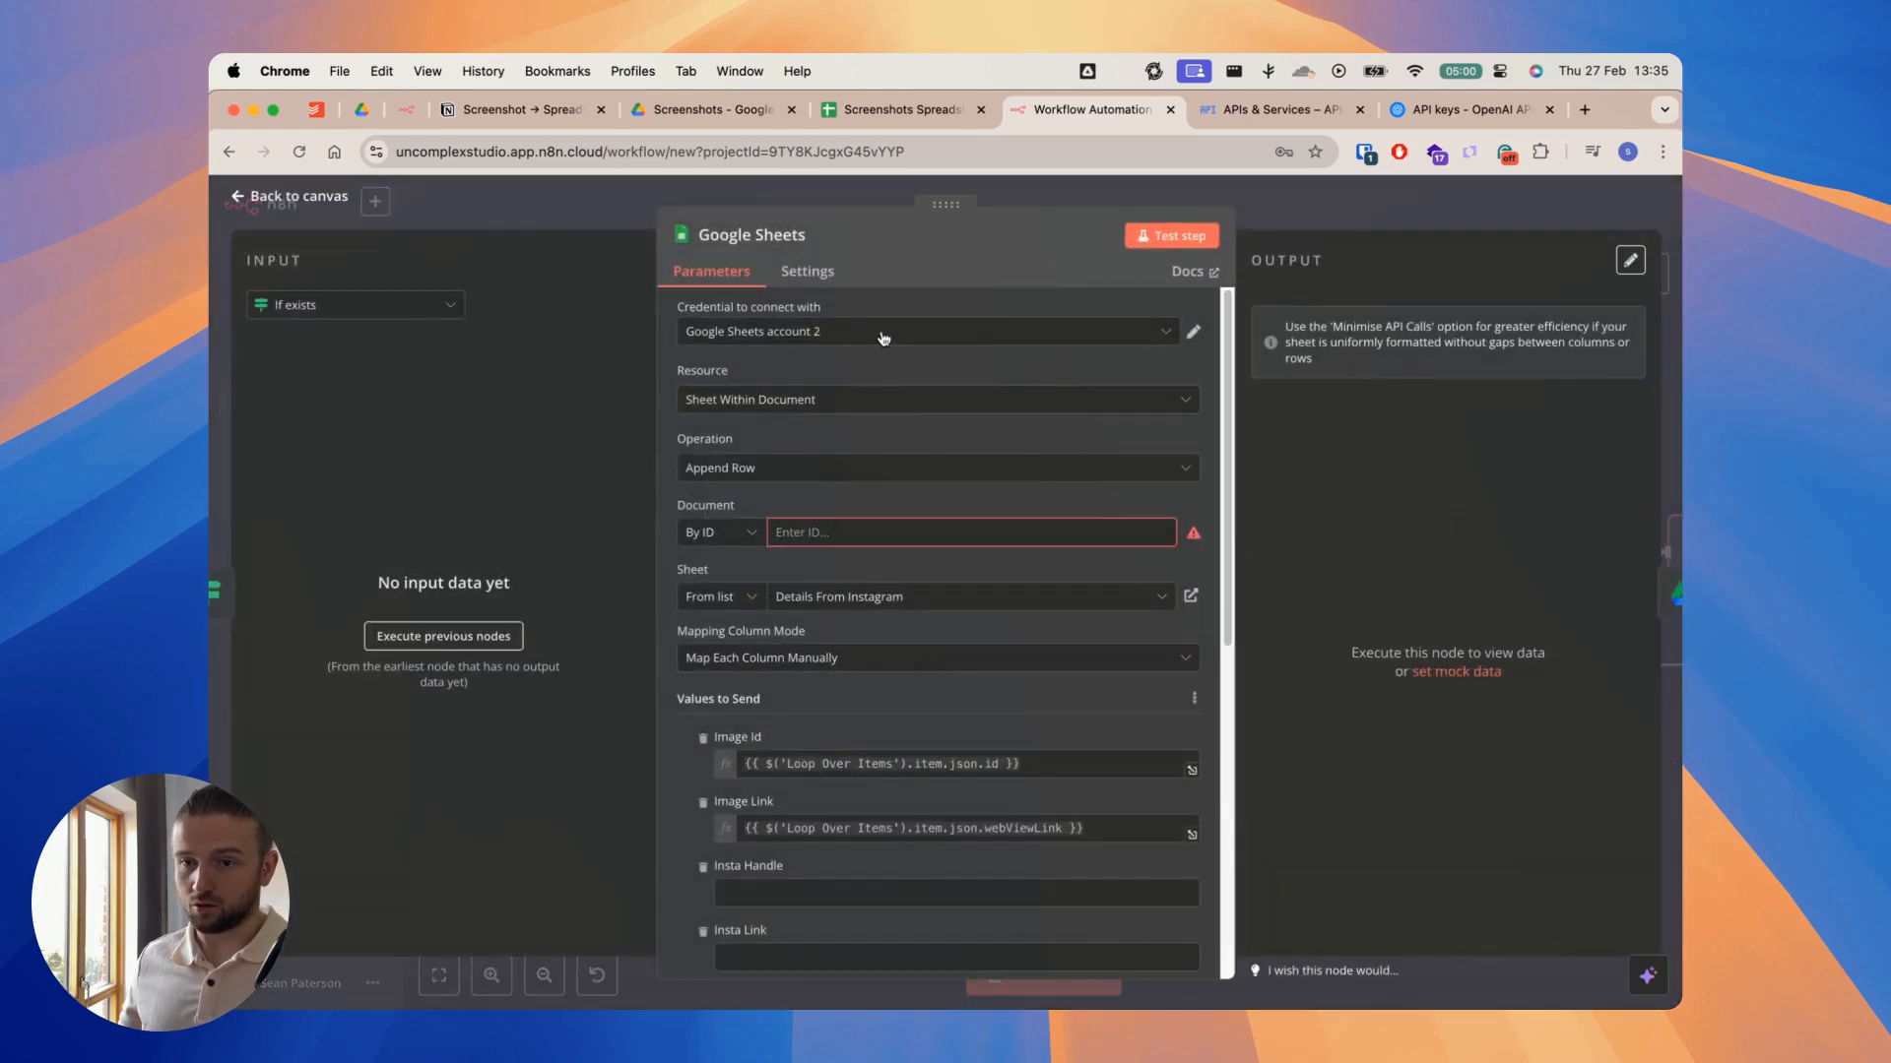
left_click(860, 523)
key("super+v")
scroll(861, 522, "down", 6)
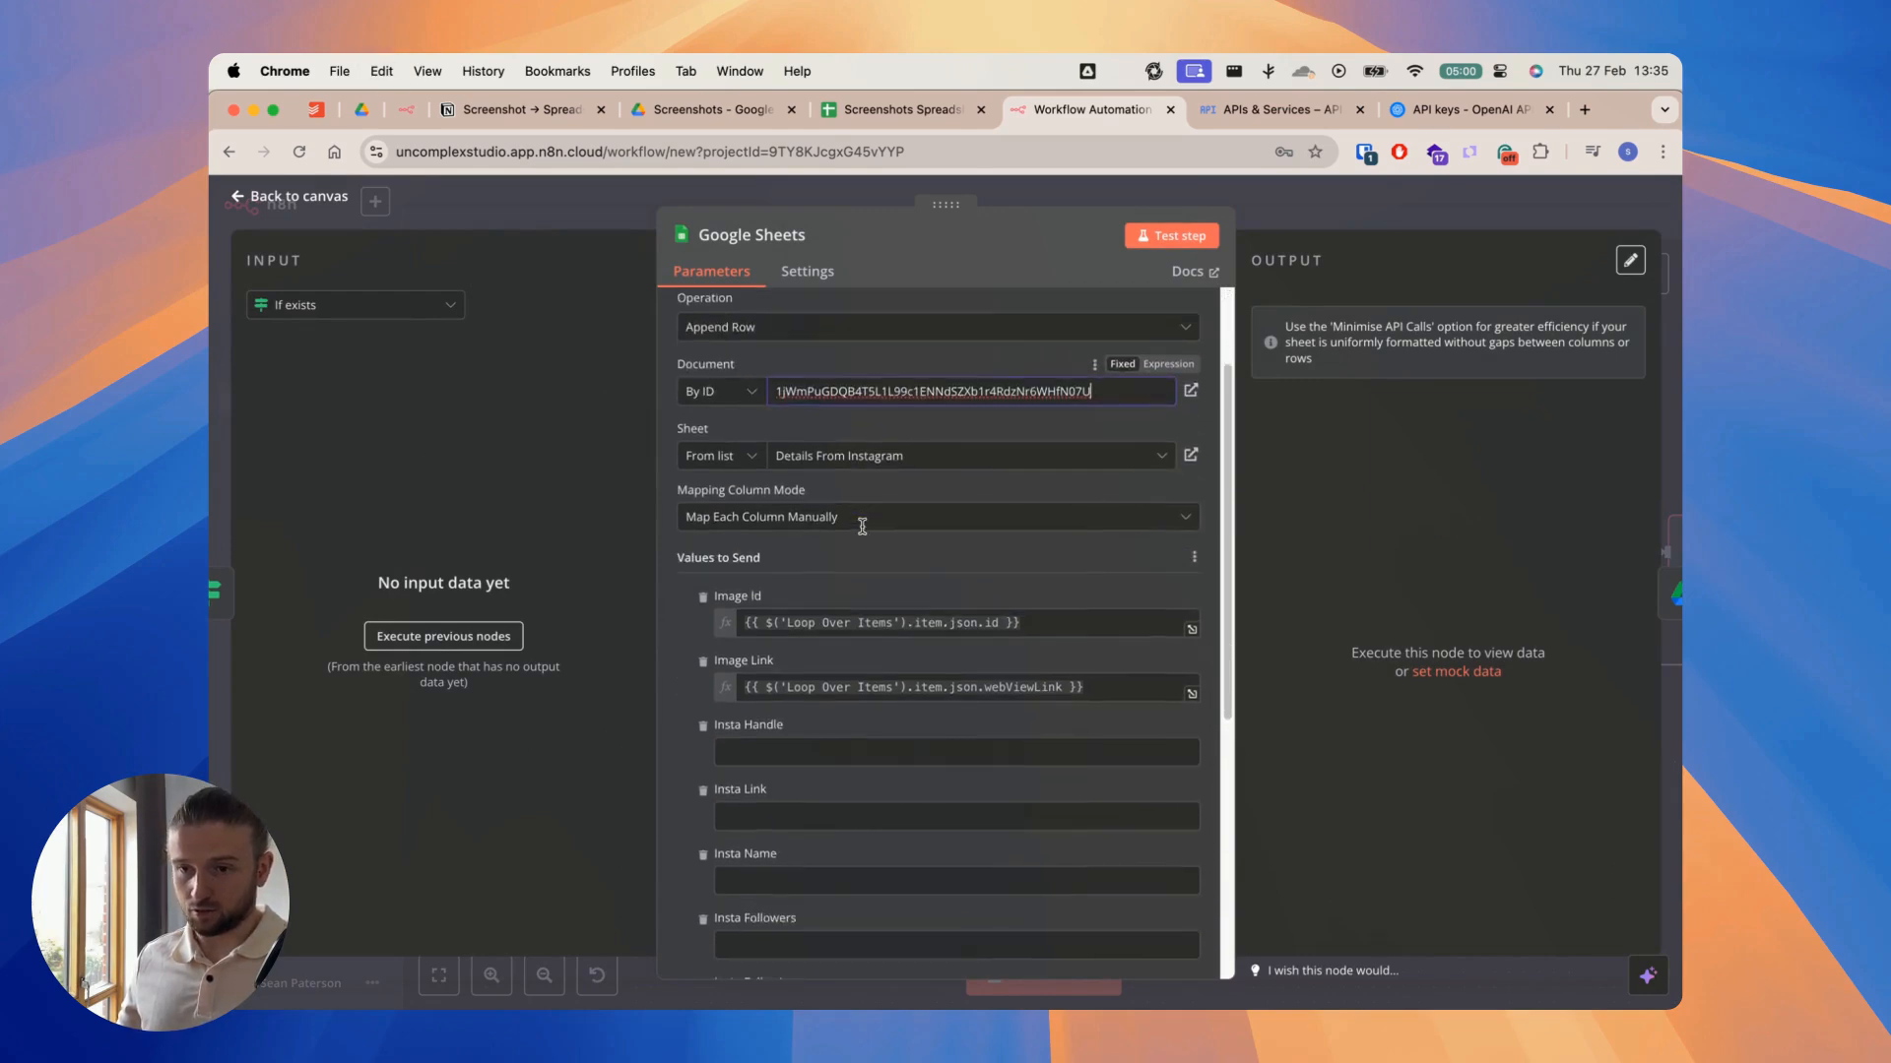
scroll(860, 522, "up", 6)
left_click(1067, 202)
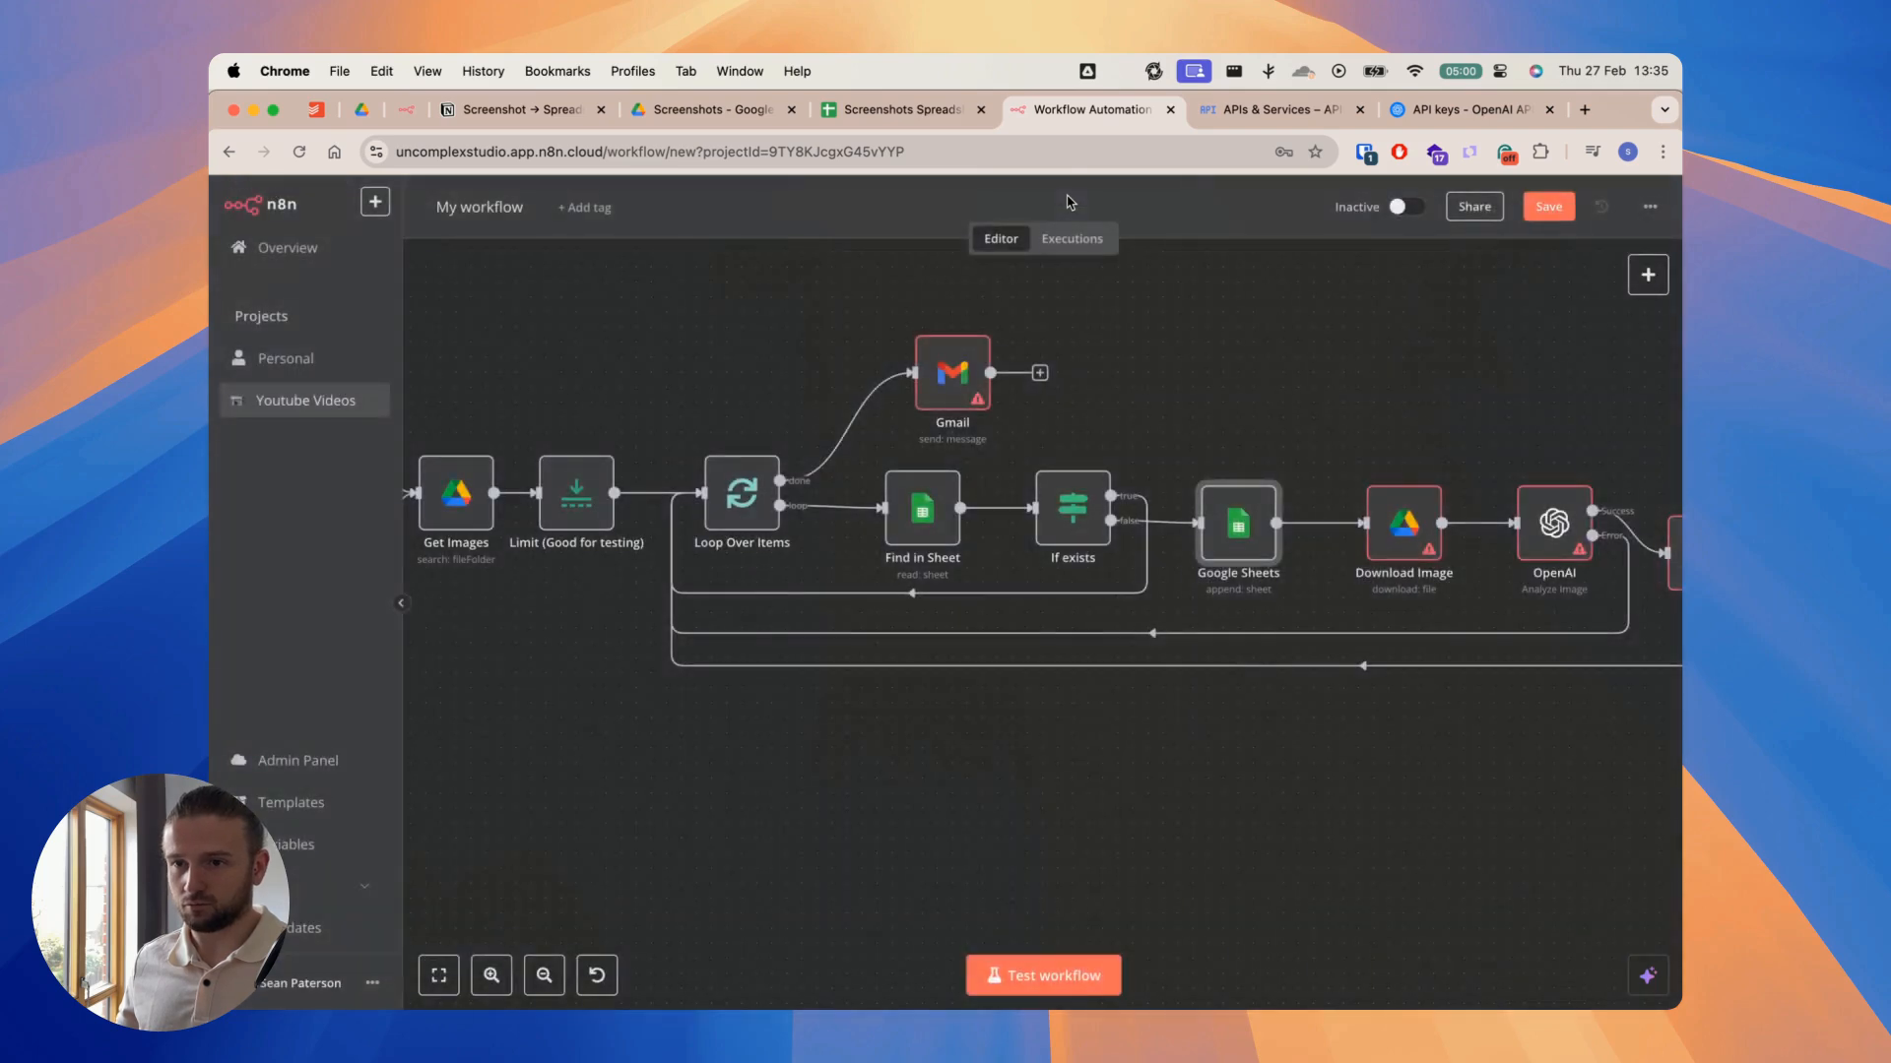
Step: Open the Download Image node to check which Google Drive credential it uses, and return to the canvas
scroll(1283, 388, "right", 5)
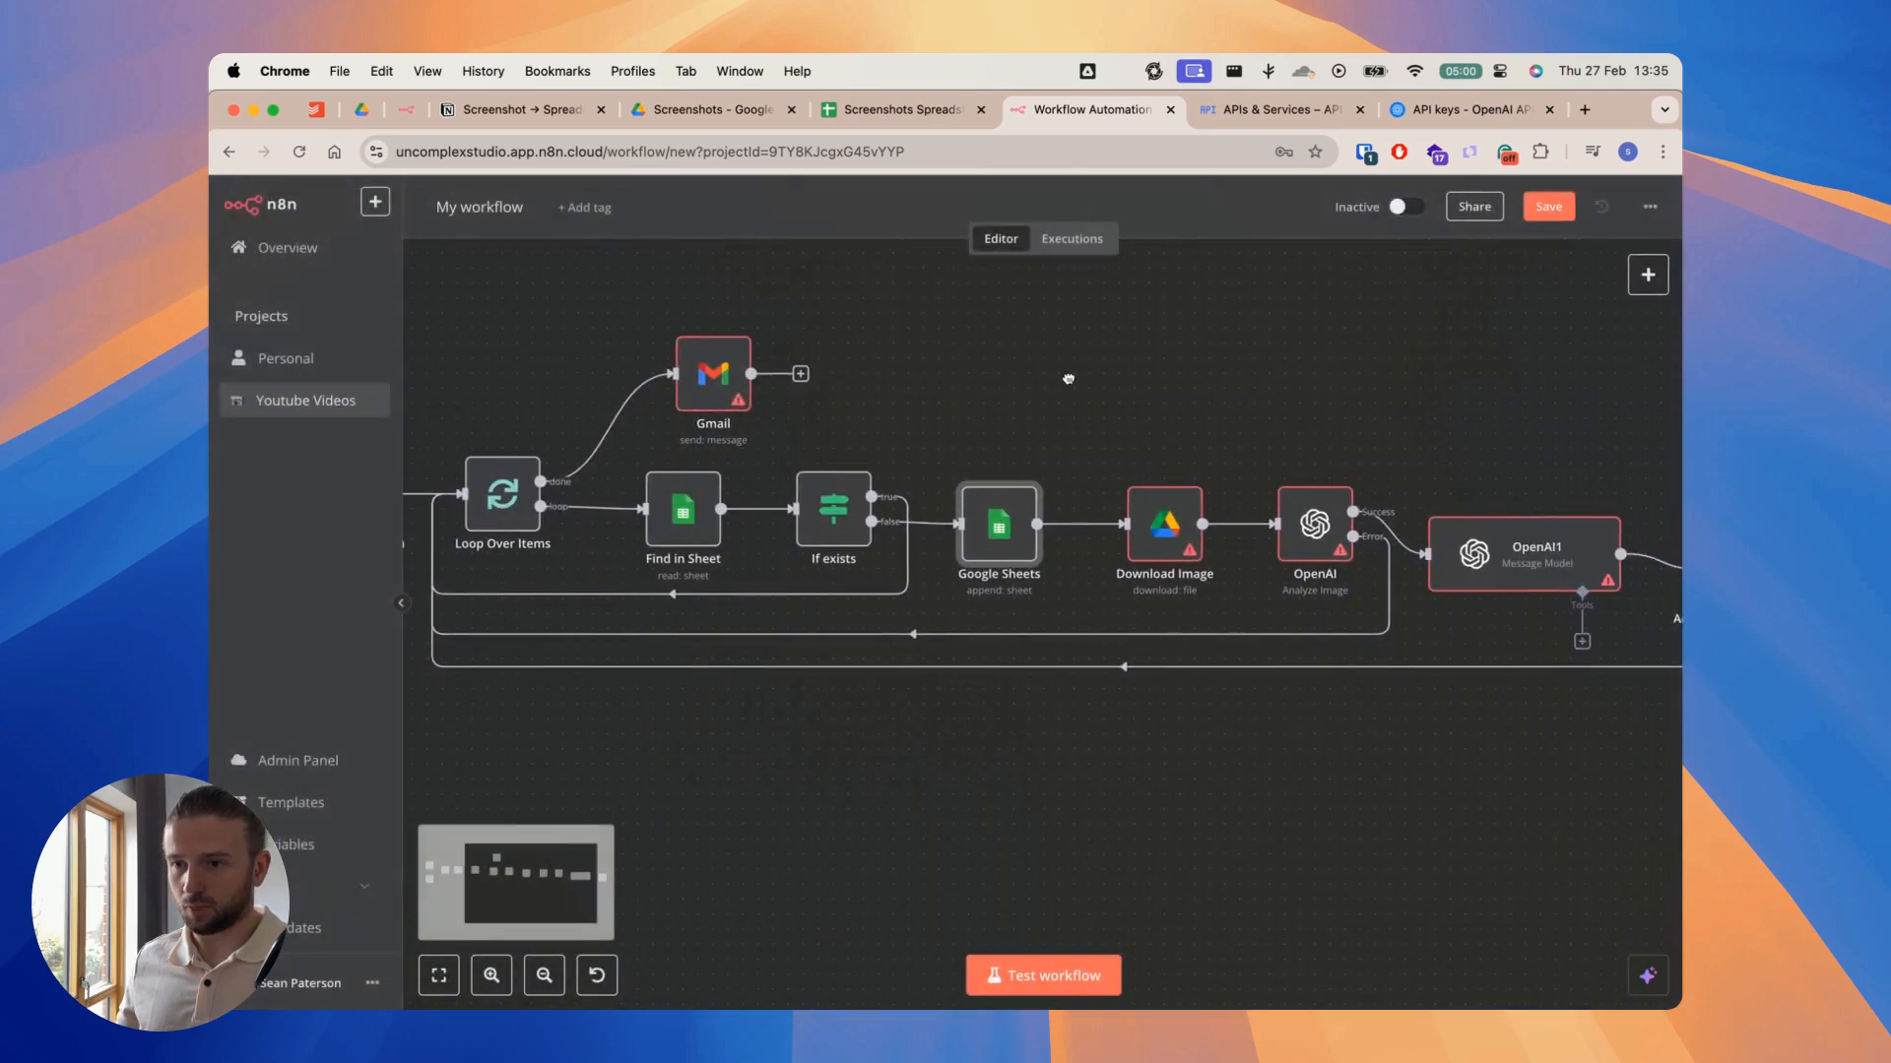
double_click(1164, 527)
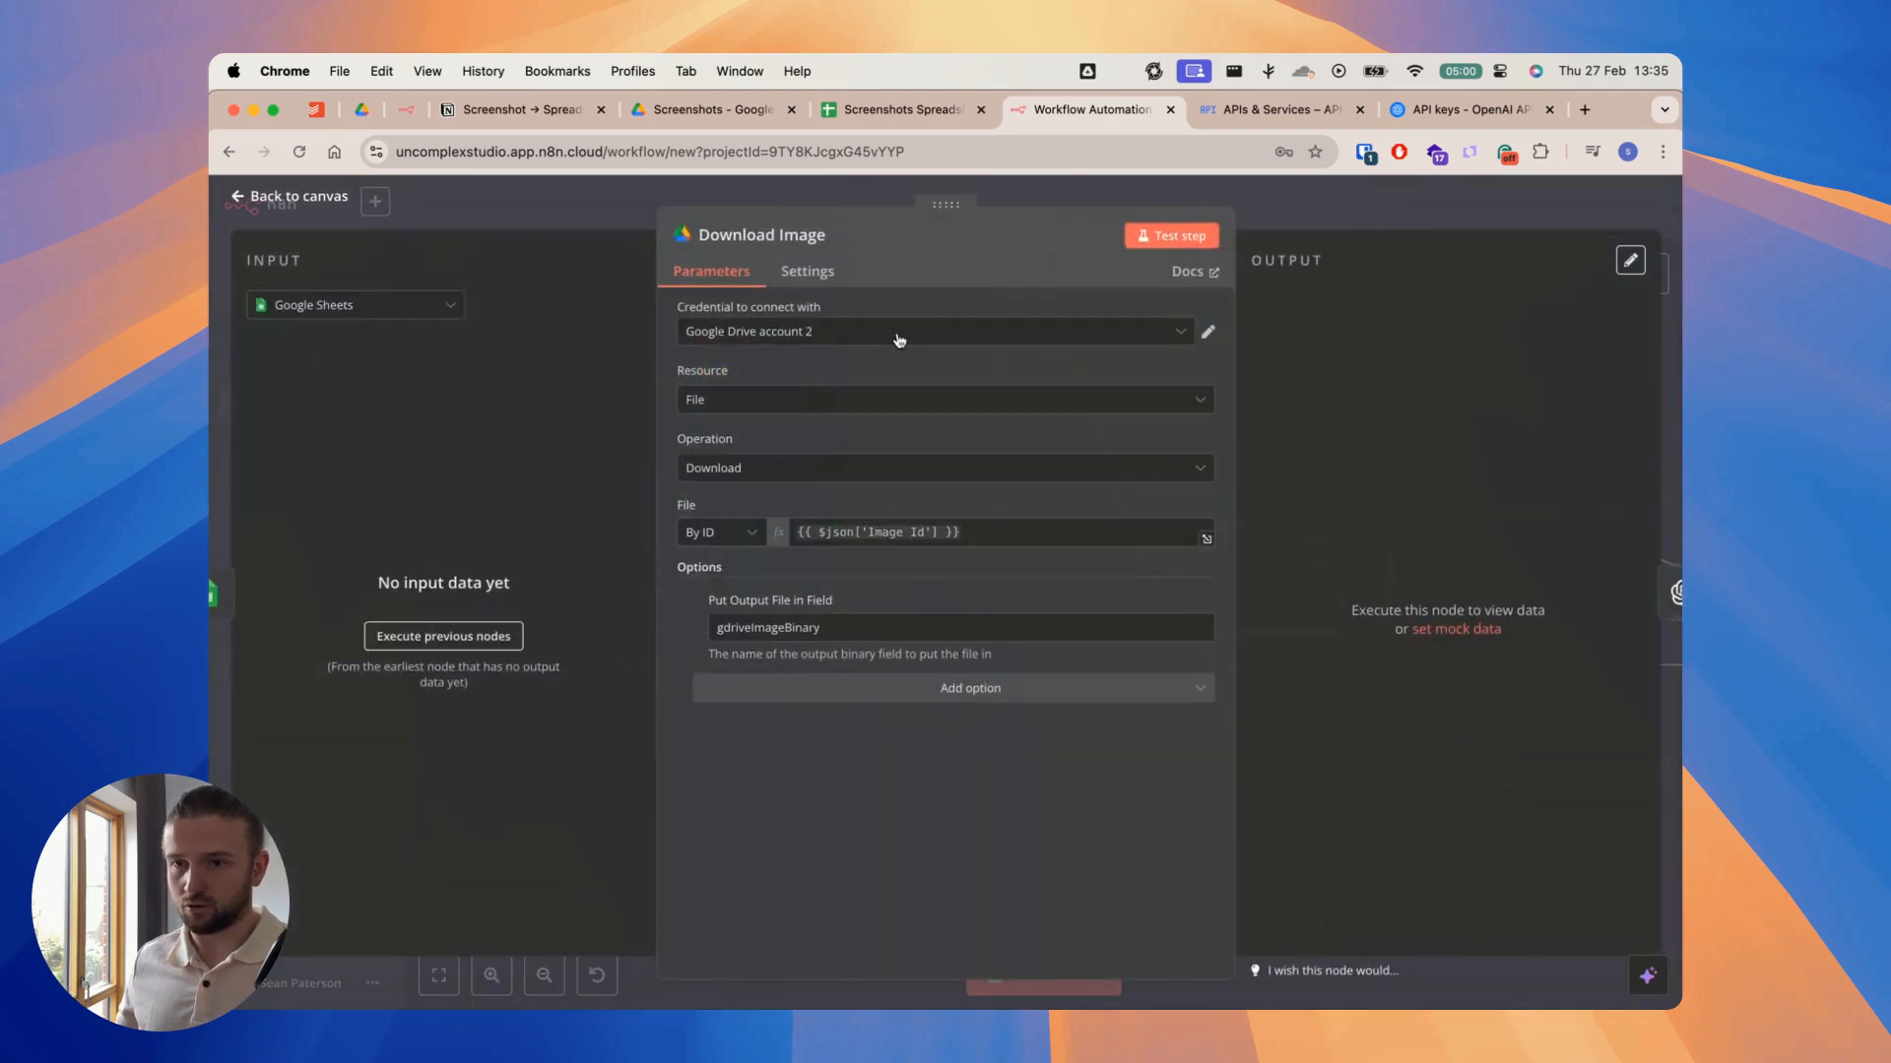
left_click(1017, 196)
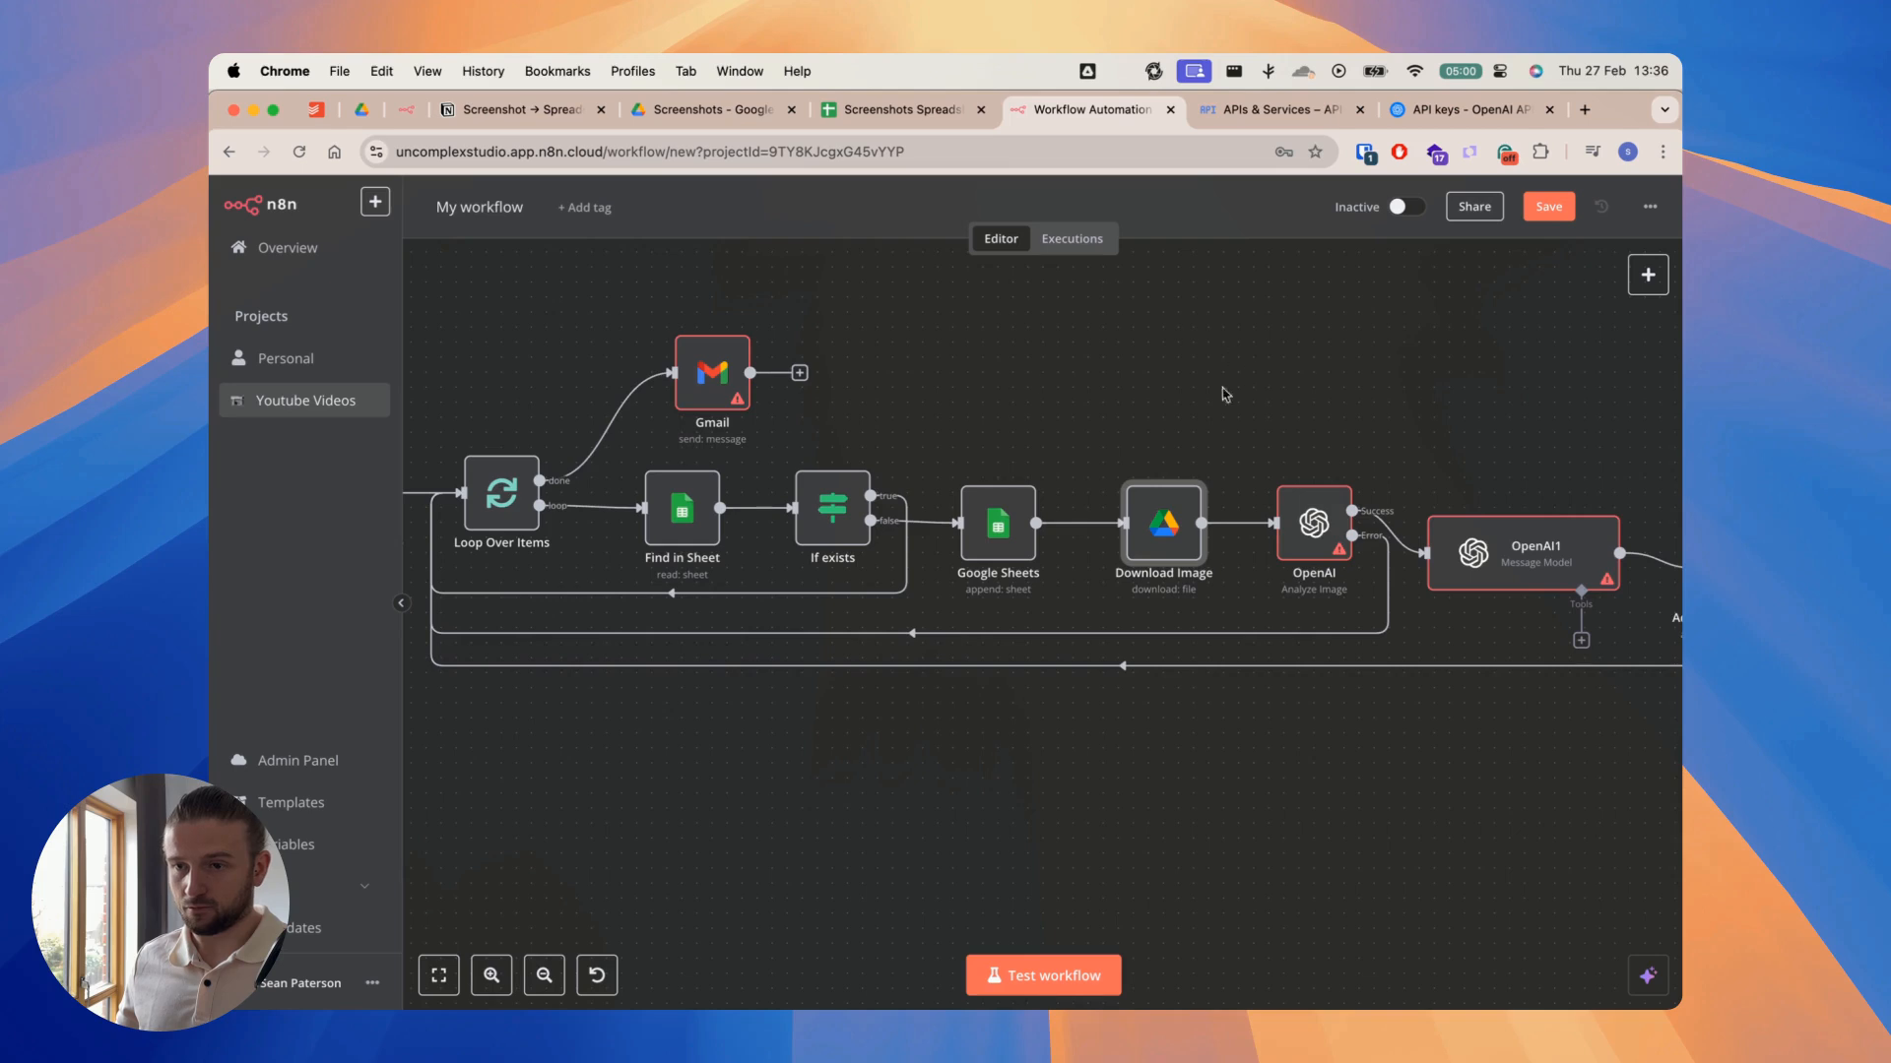
Step: Create a new Gmail credential for the Gmail node by signing in with Google through OAuth2, and close the credential dialog
scroll(1263, 392, "left", 5)
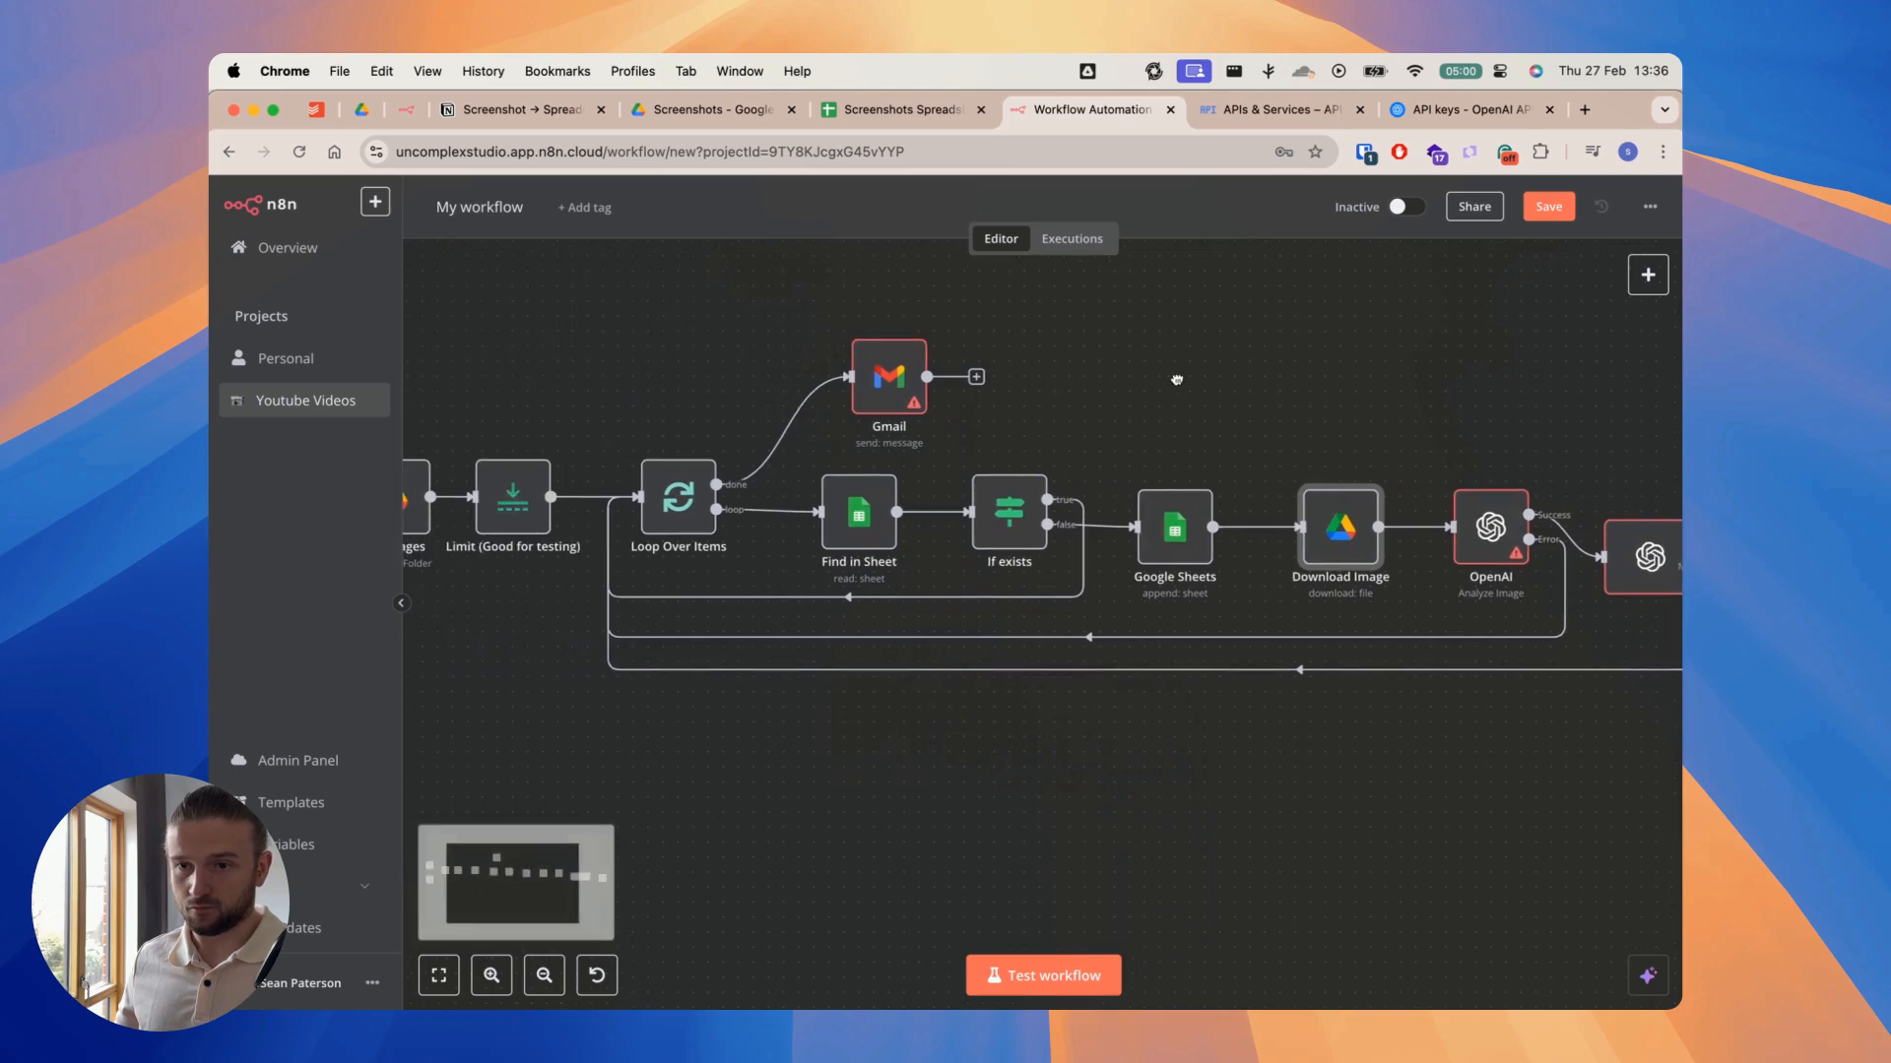
double_click(891, 383)
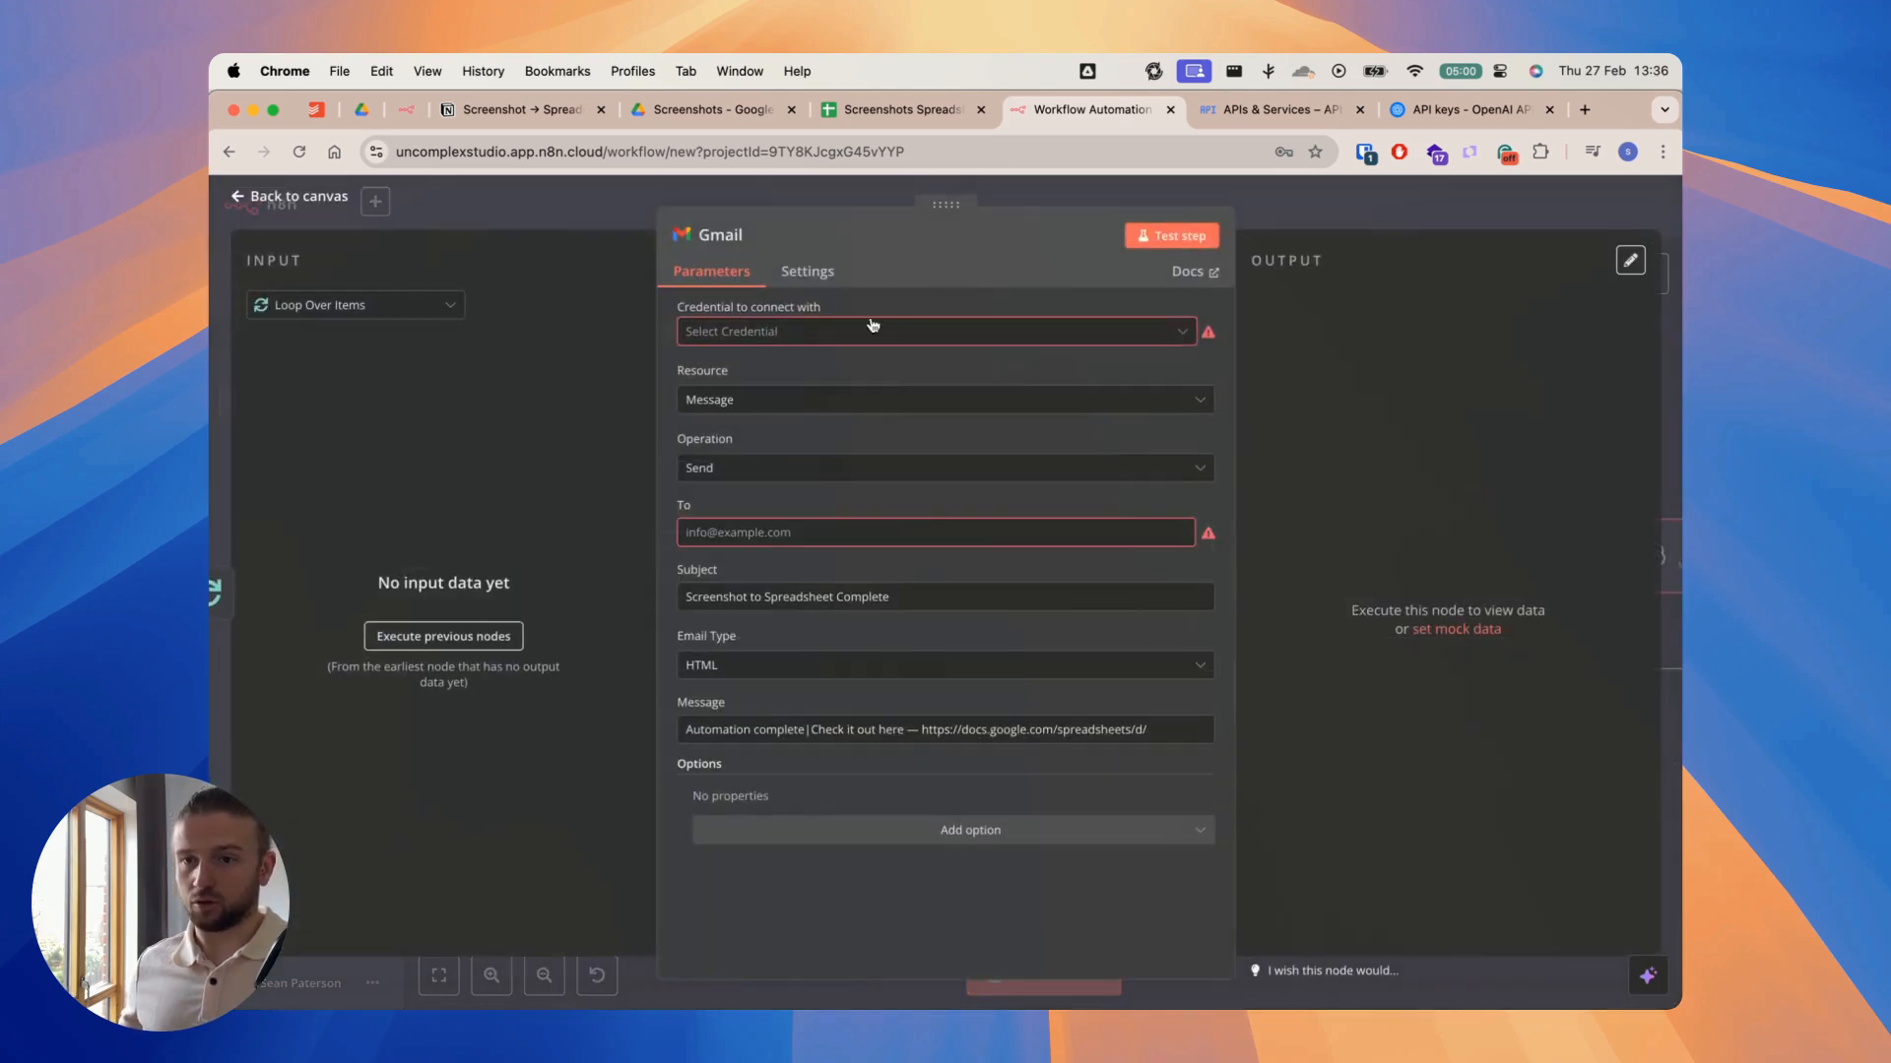
left_click(875, 329)
left_click(785, 380)
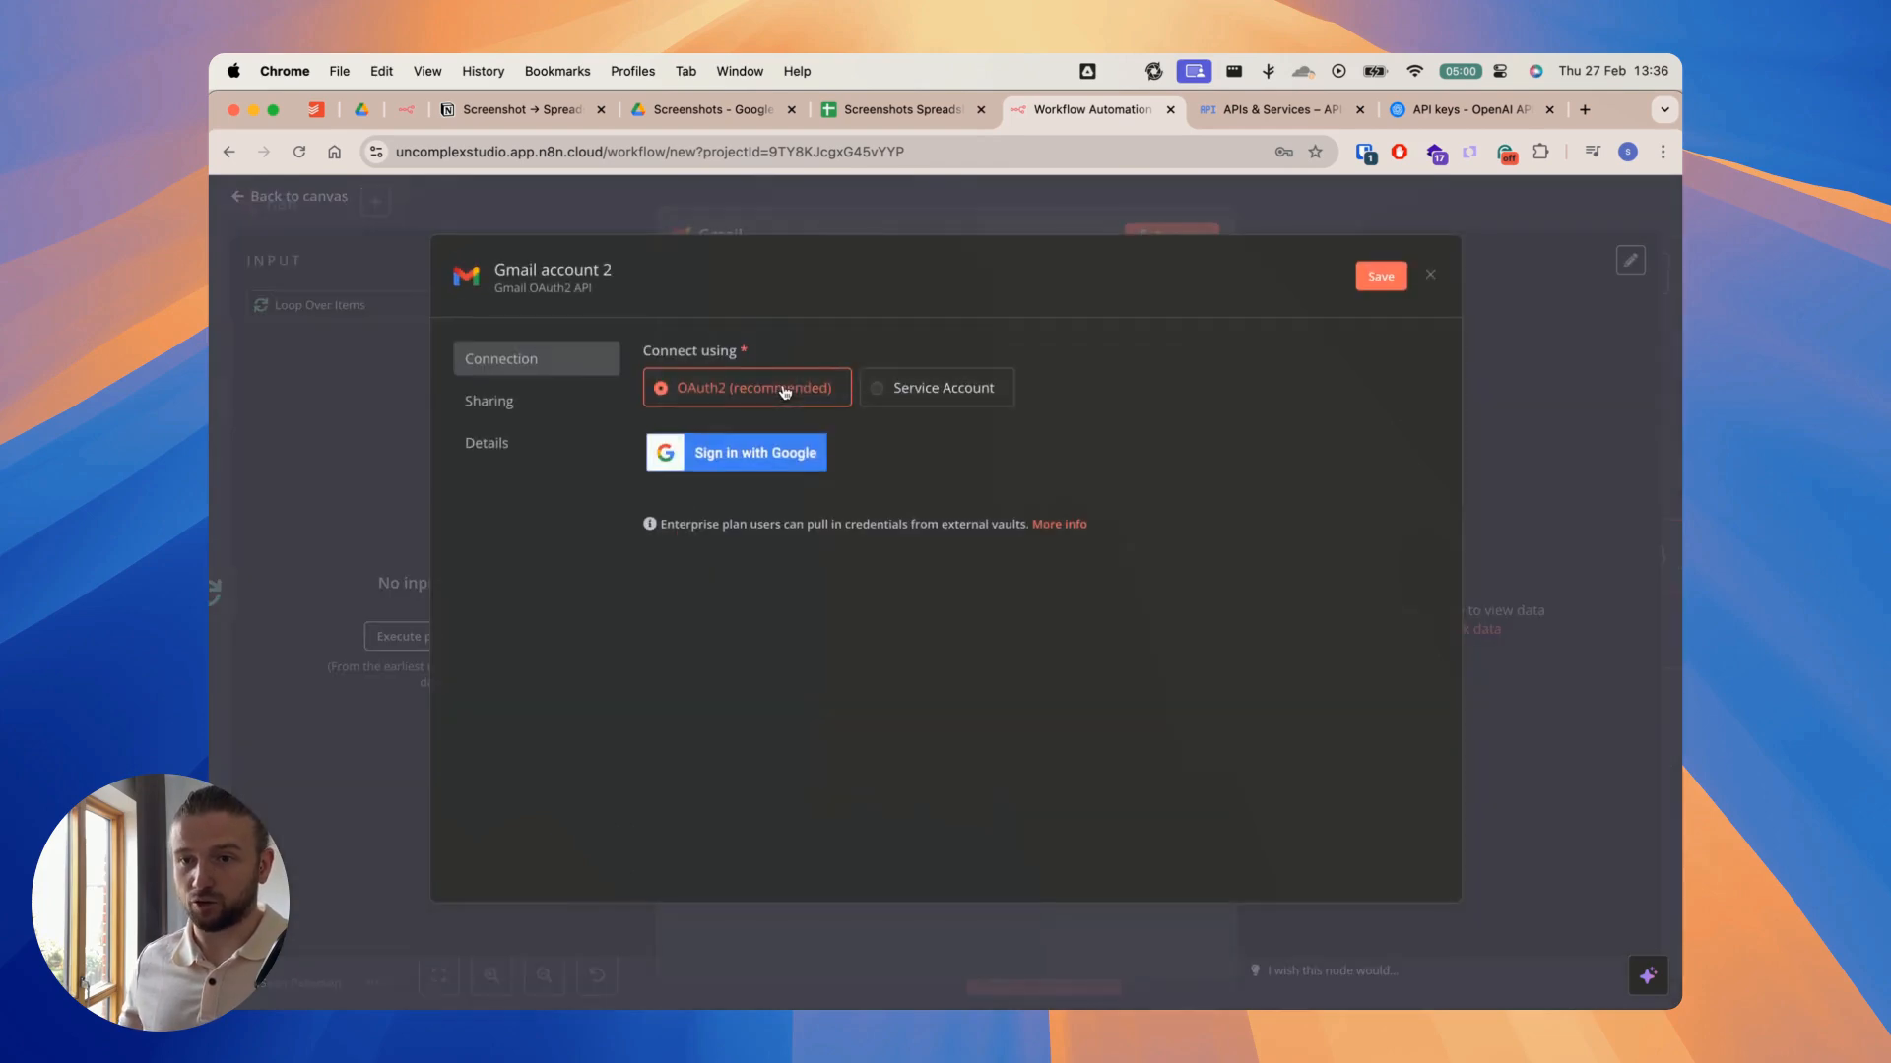
left_click(753, 465)
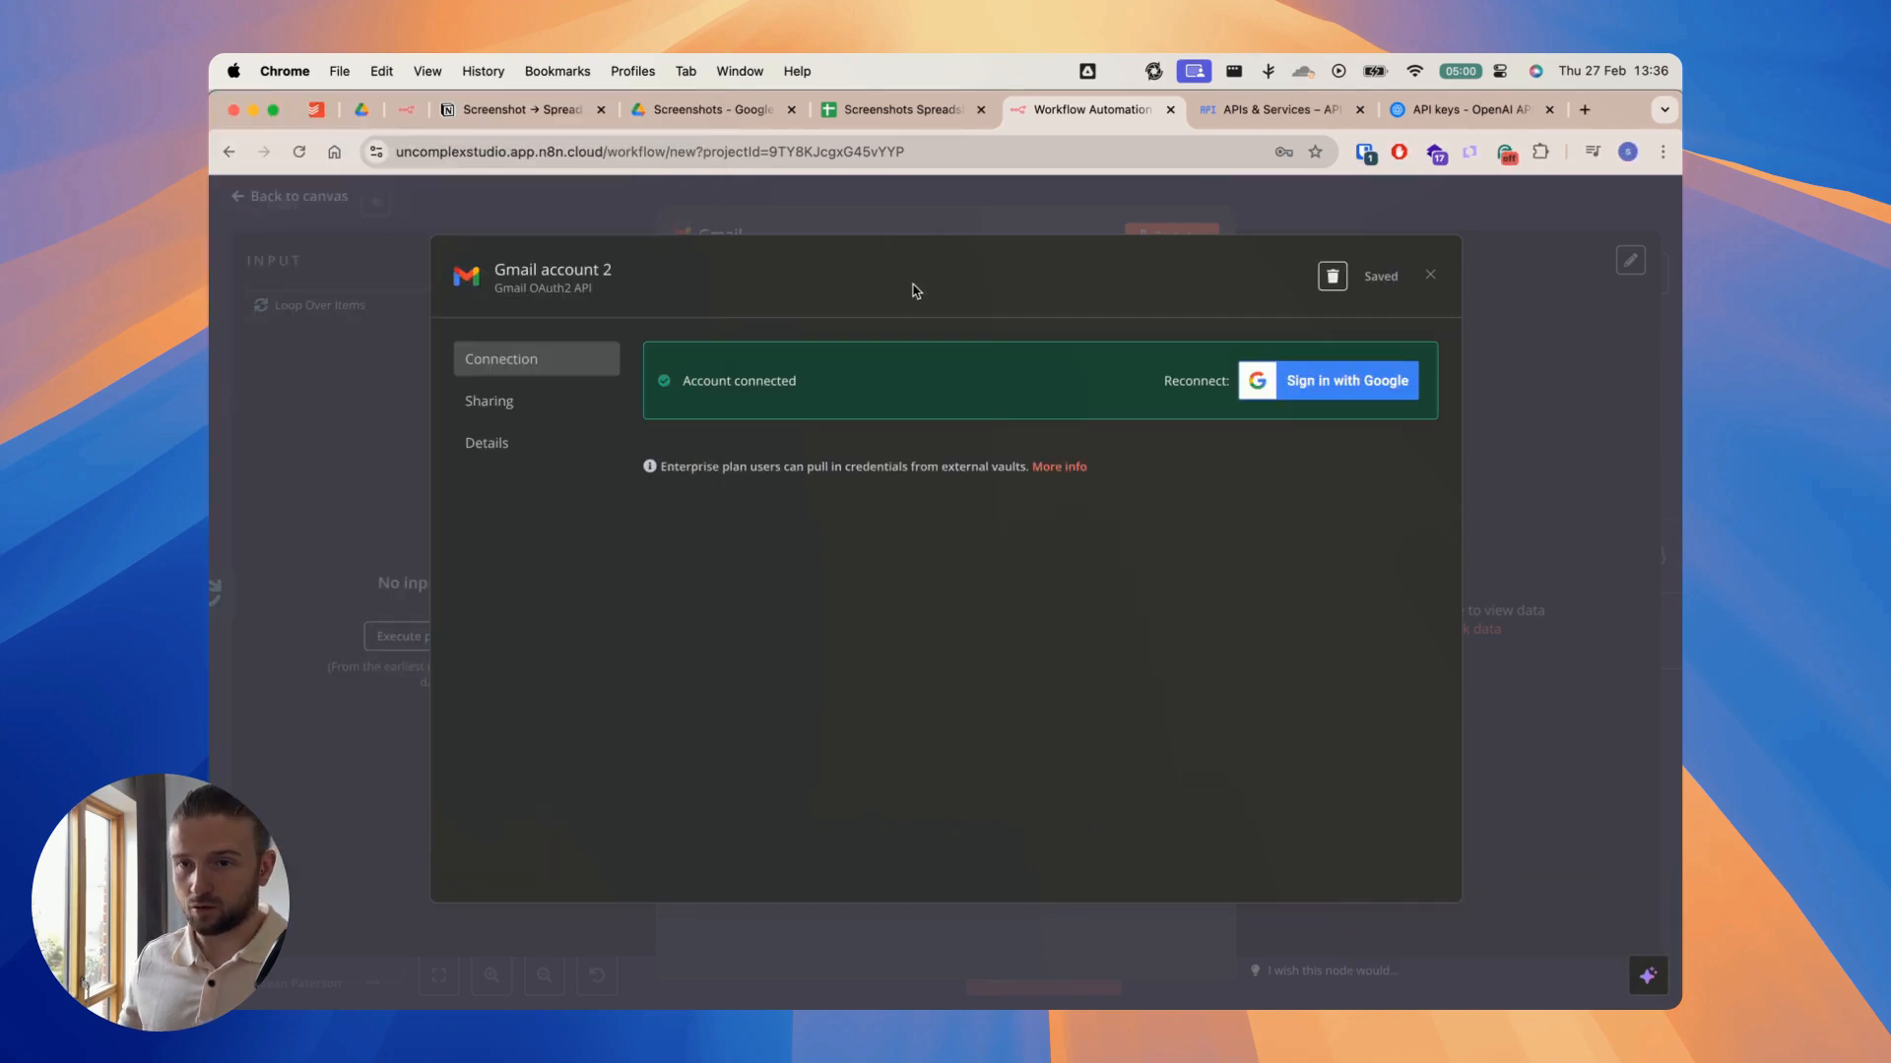
left_click(906, 220)
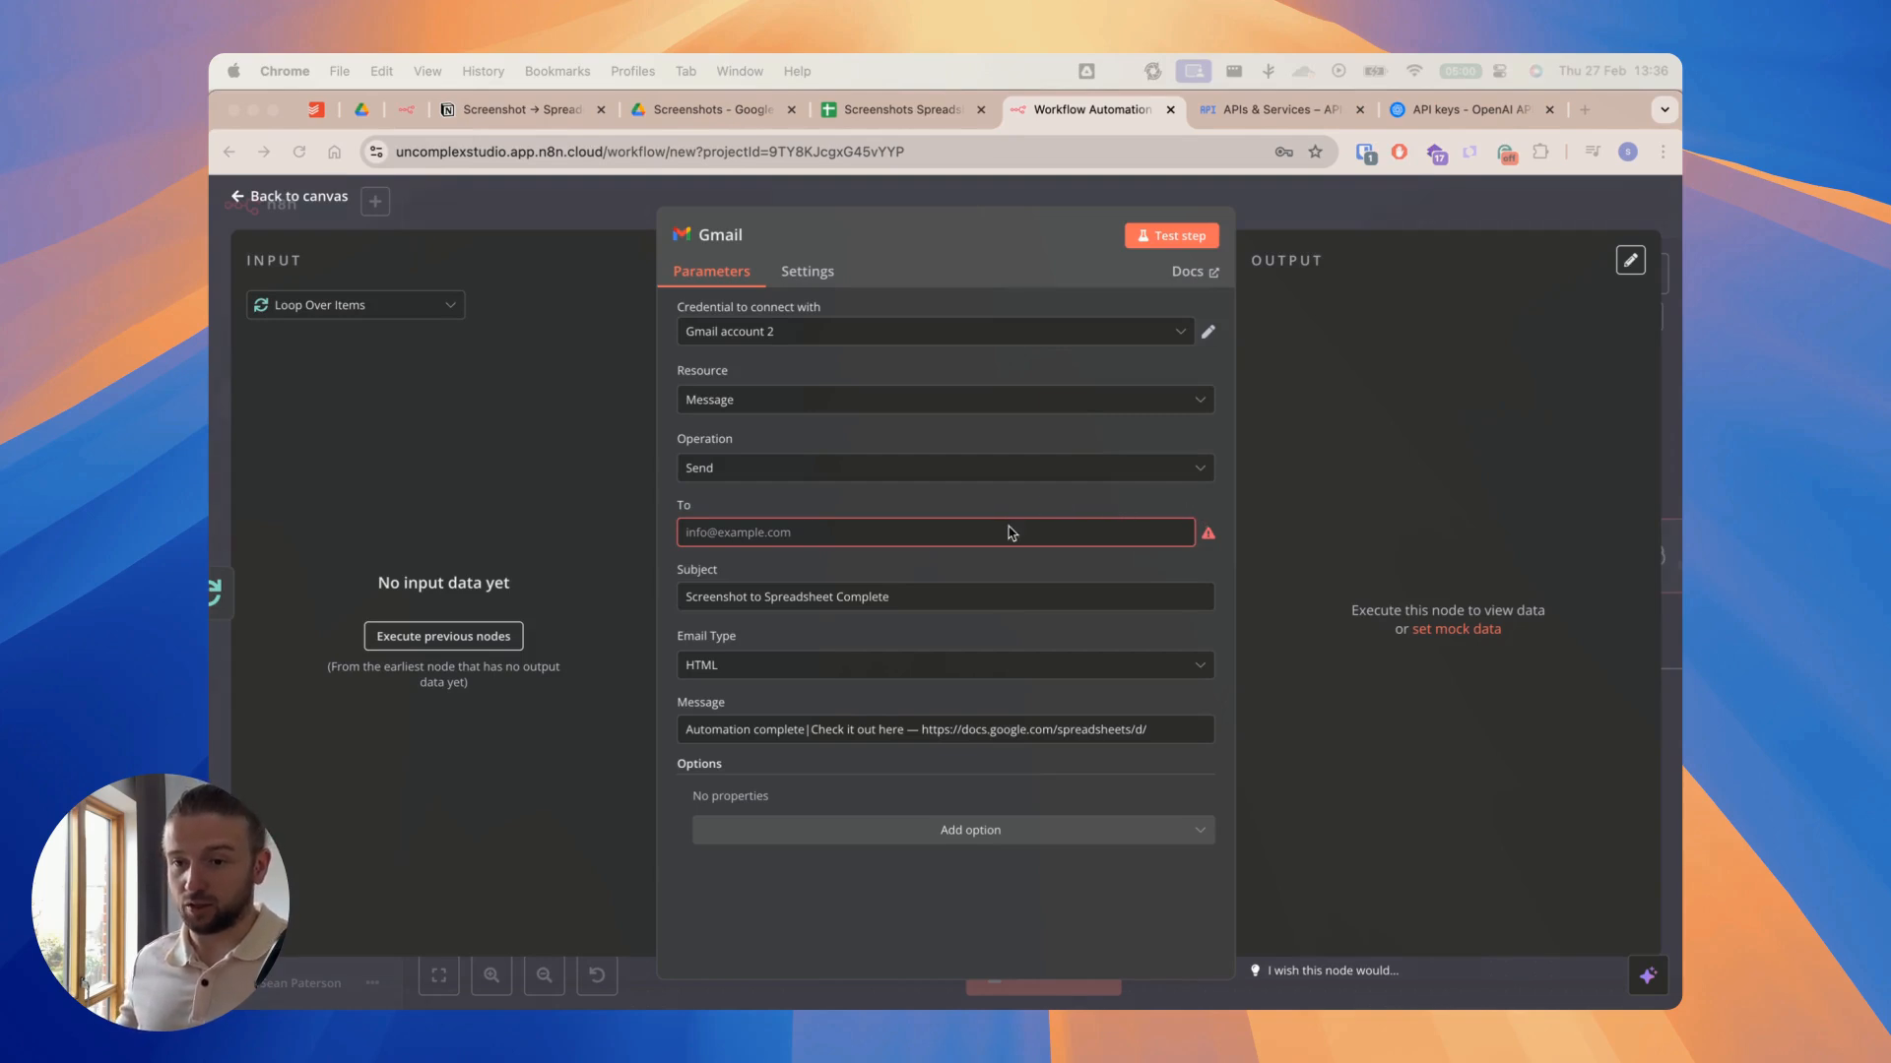
Step: Enter the recipient's e-mail address in the Gmail node
left_click(793, 532)
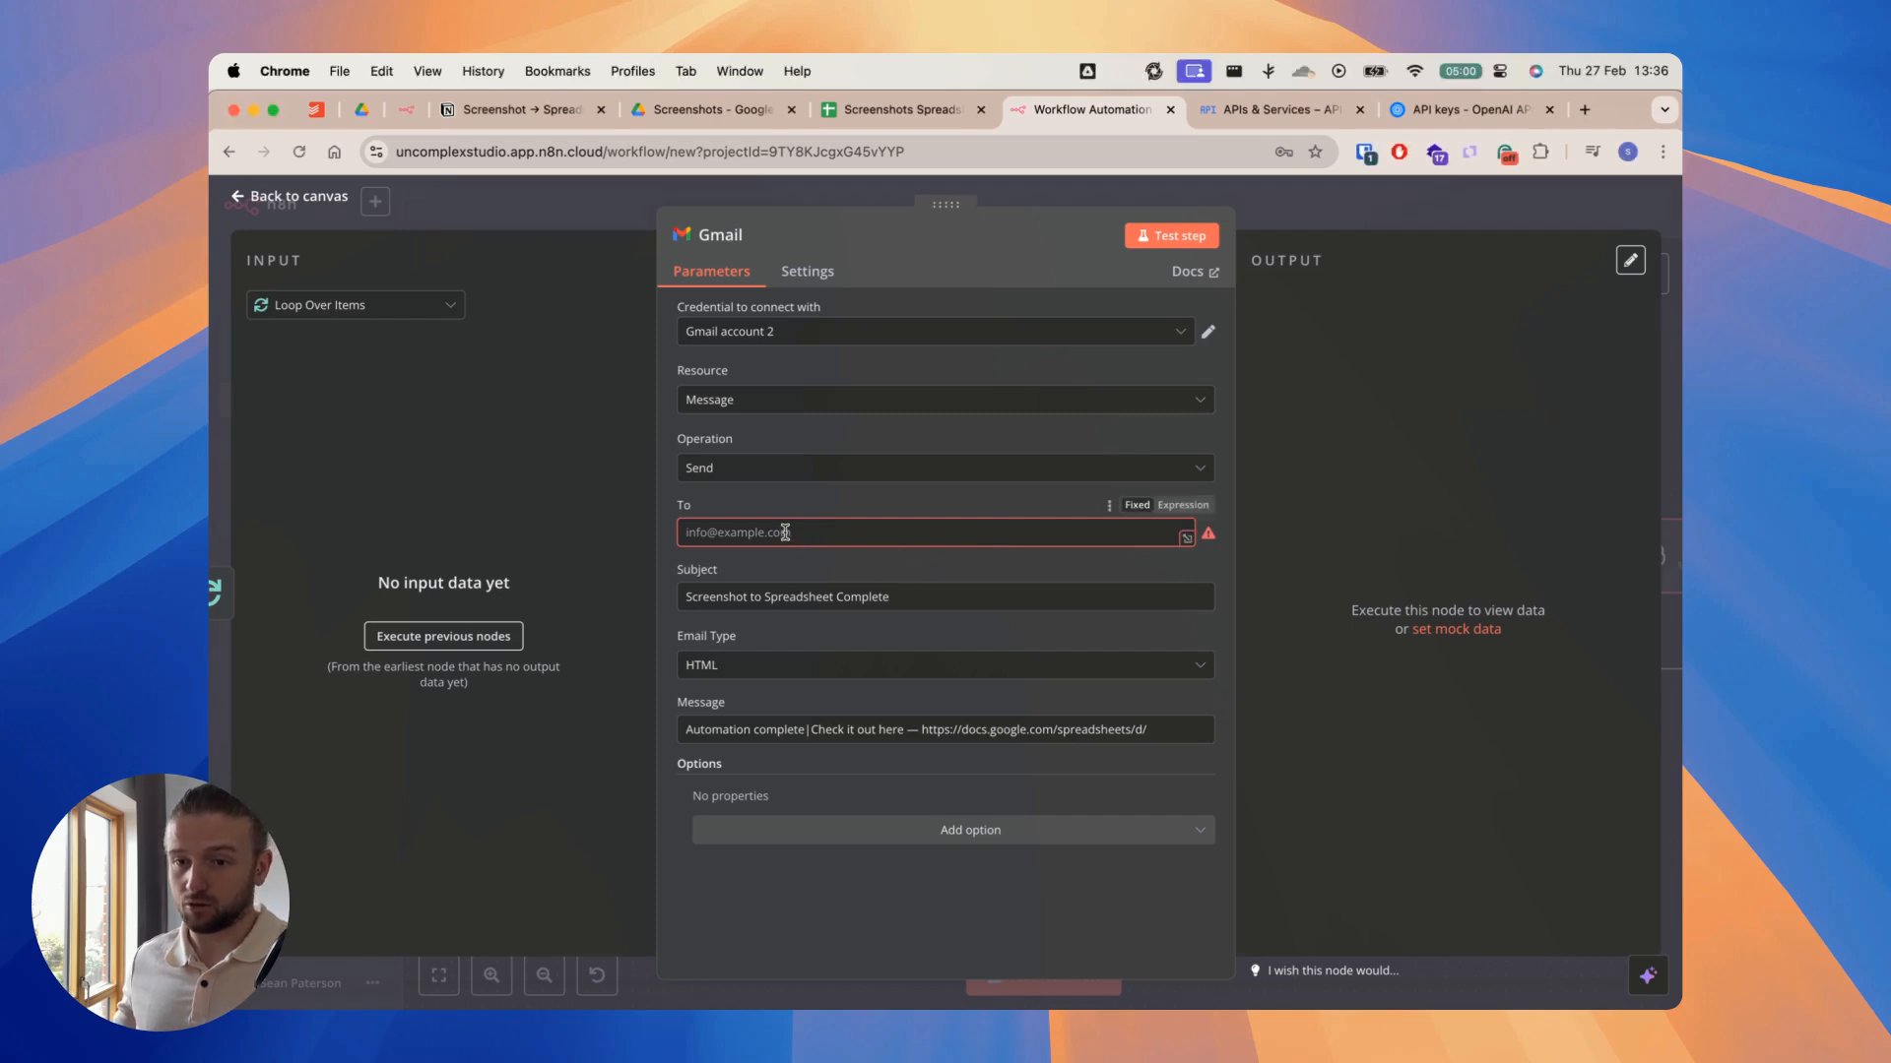
left_click(808, 508)
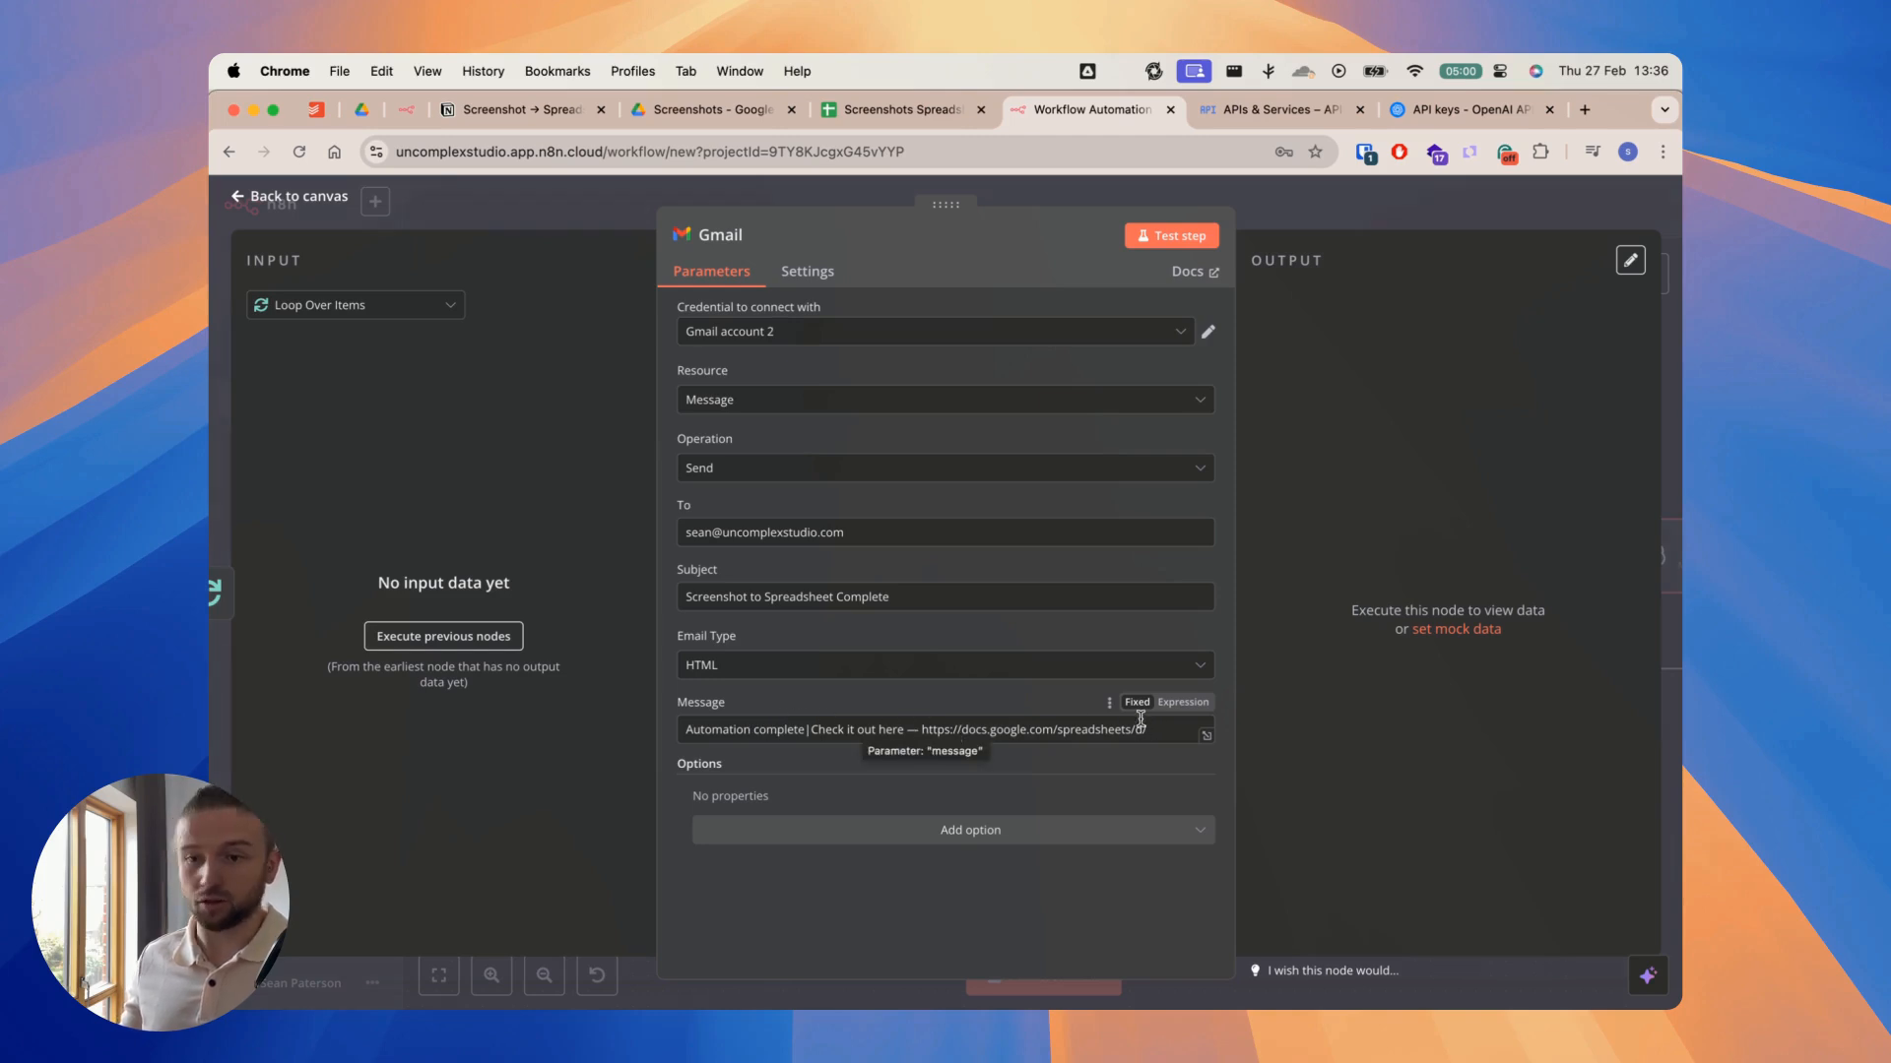
Step: Replace the placeholder link in the Gmail node's message with the Screenshots Spreadsheet's URL up to its ID, and close the node
left_click(872, 111)
left_click(934, 153)
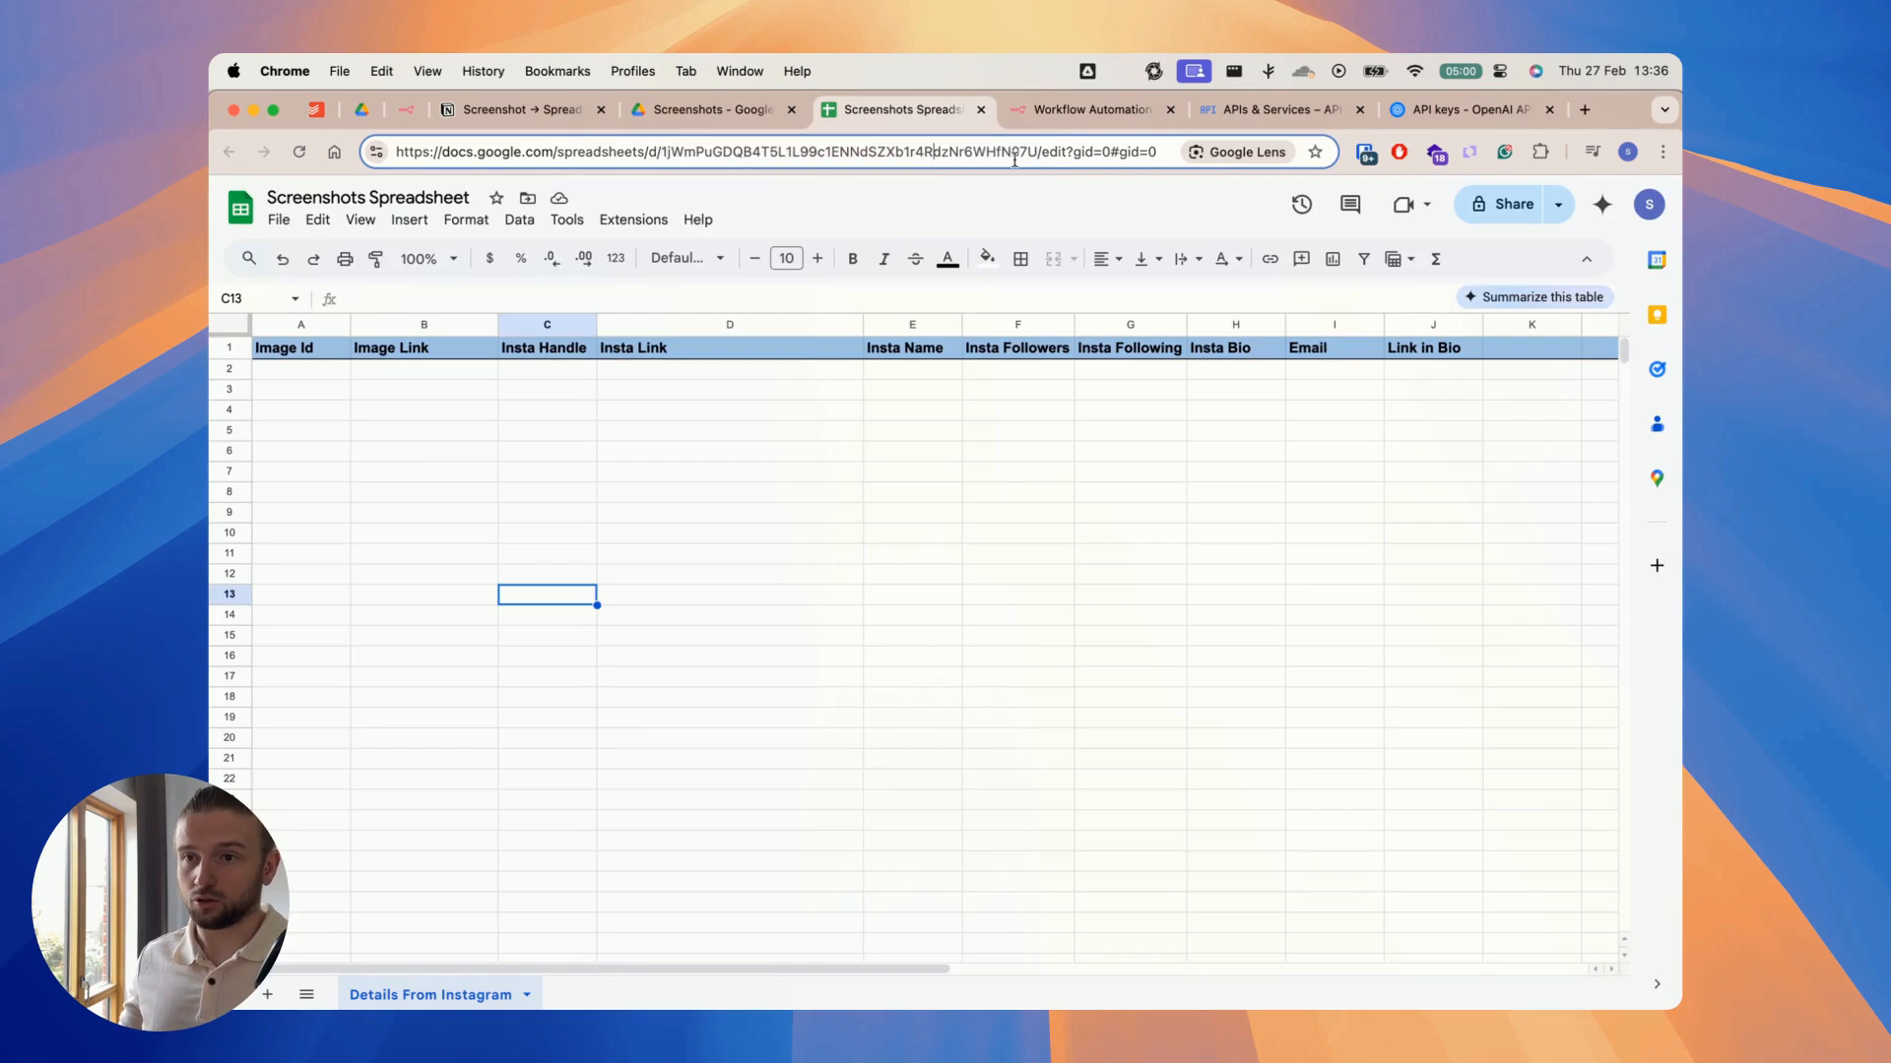
left_click_drag(1033, 150, 404, 152)
key("super+c")
left_click(1083, 109)
left_click_drag(1164, 734, 920, 729)
key("super+v")
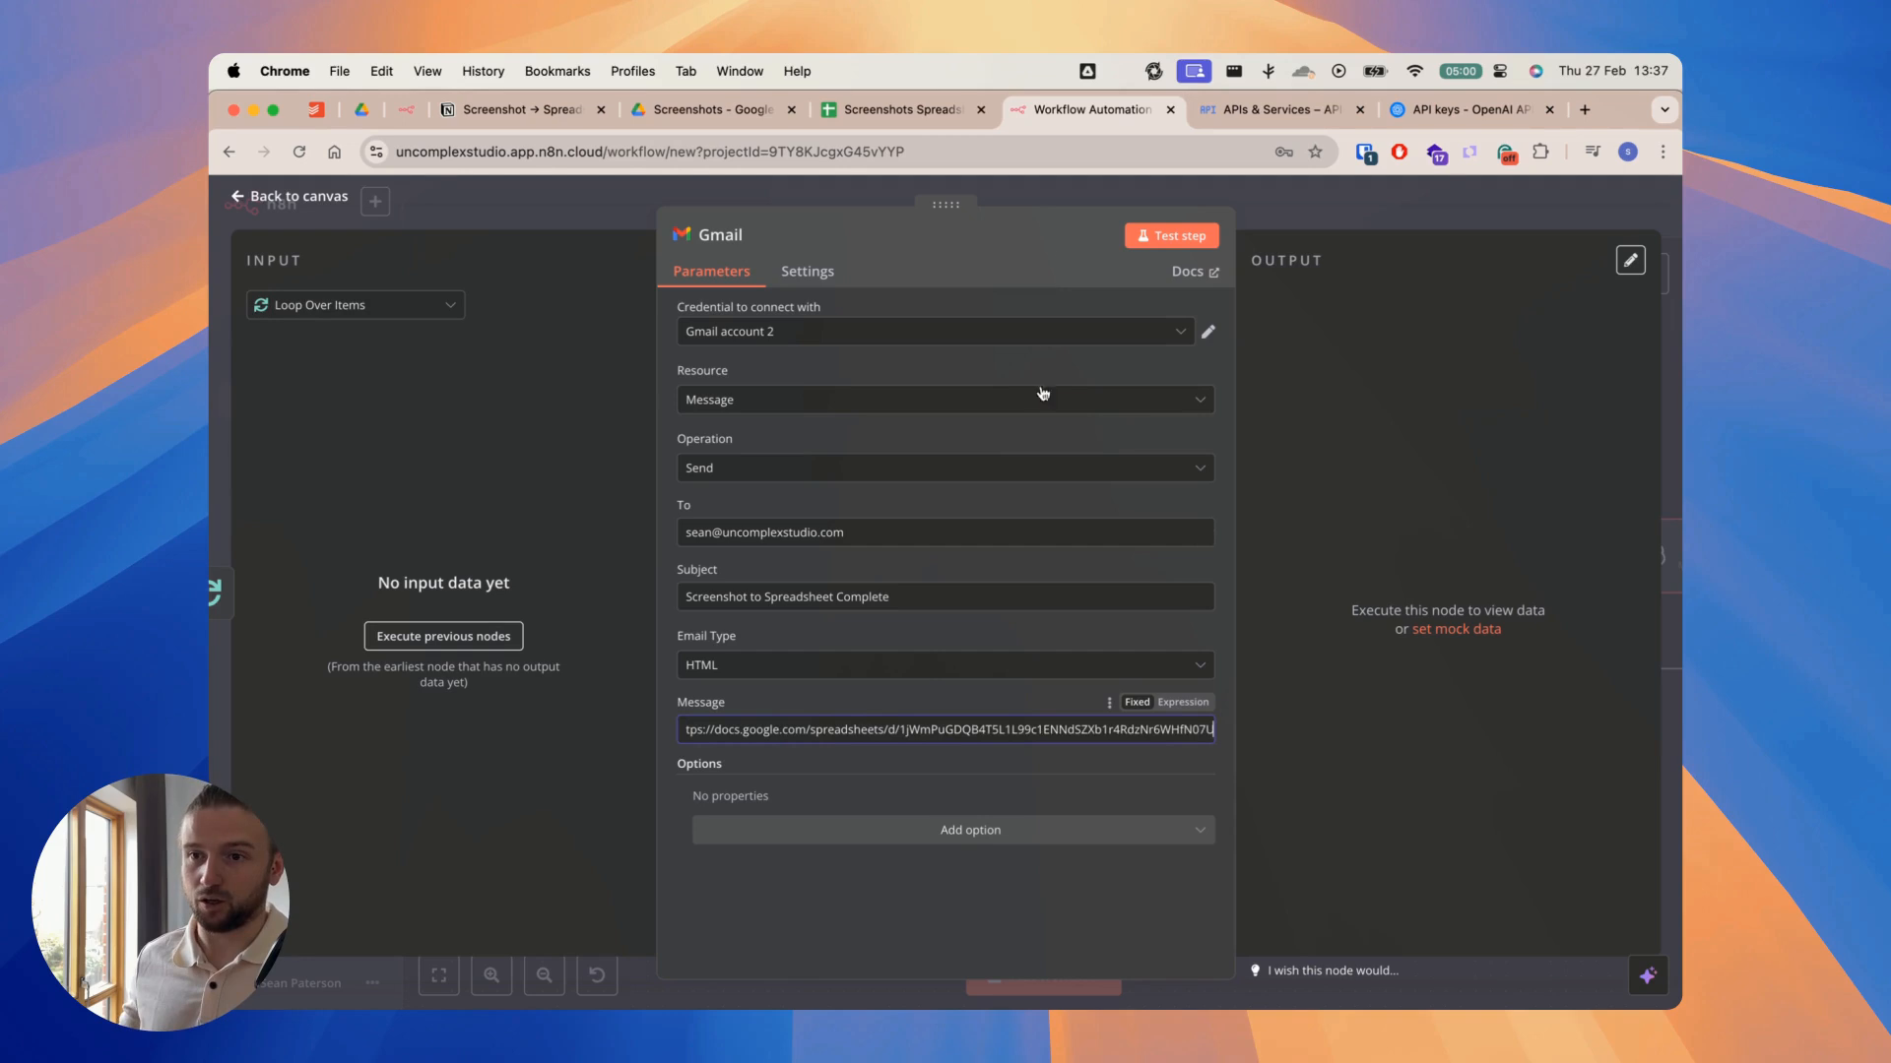
left_click(1027, 202)
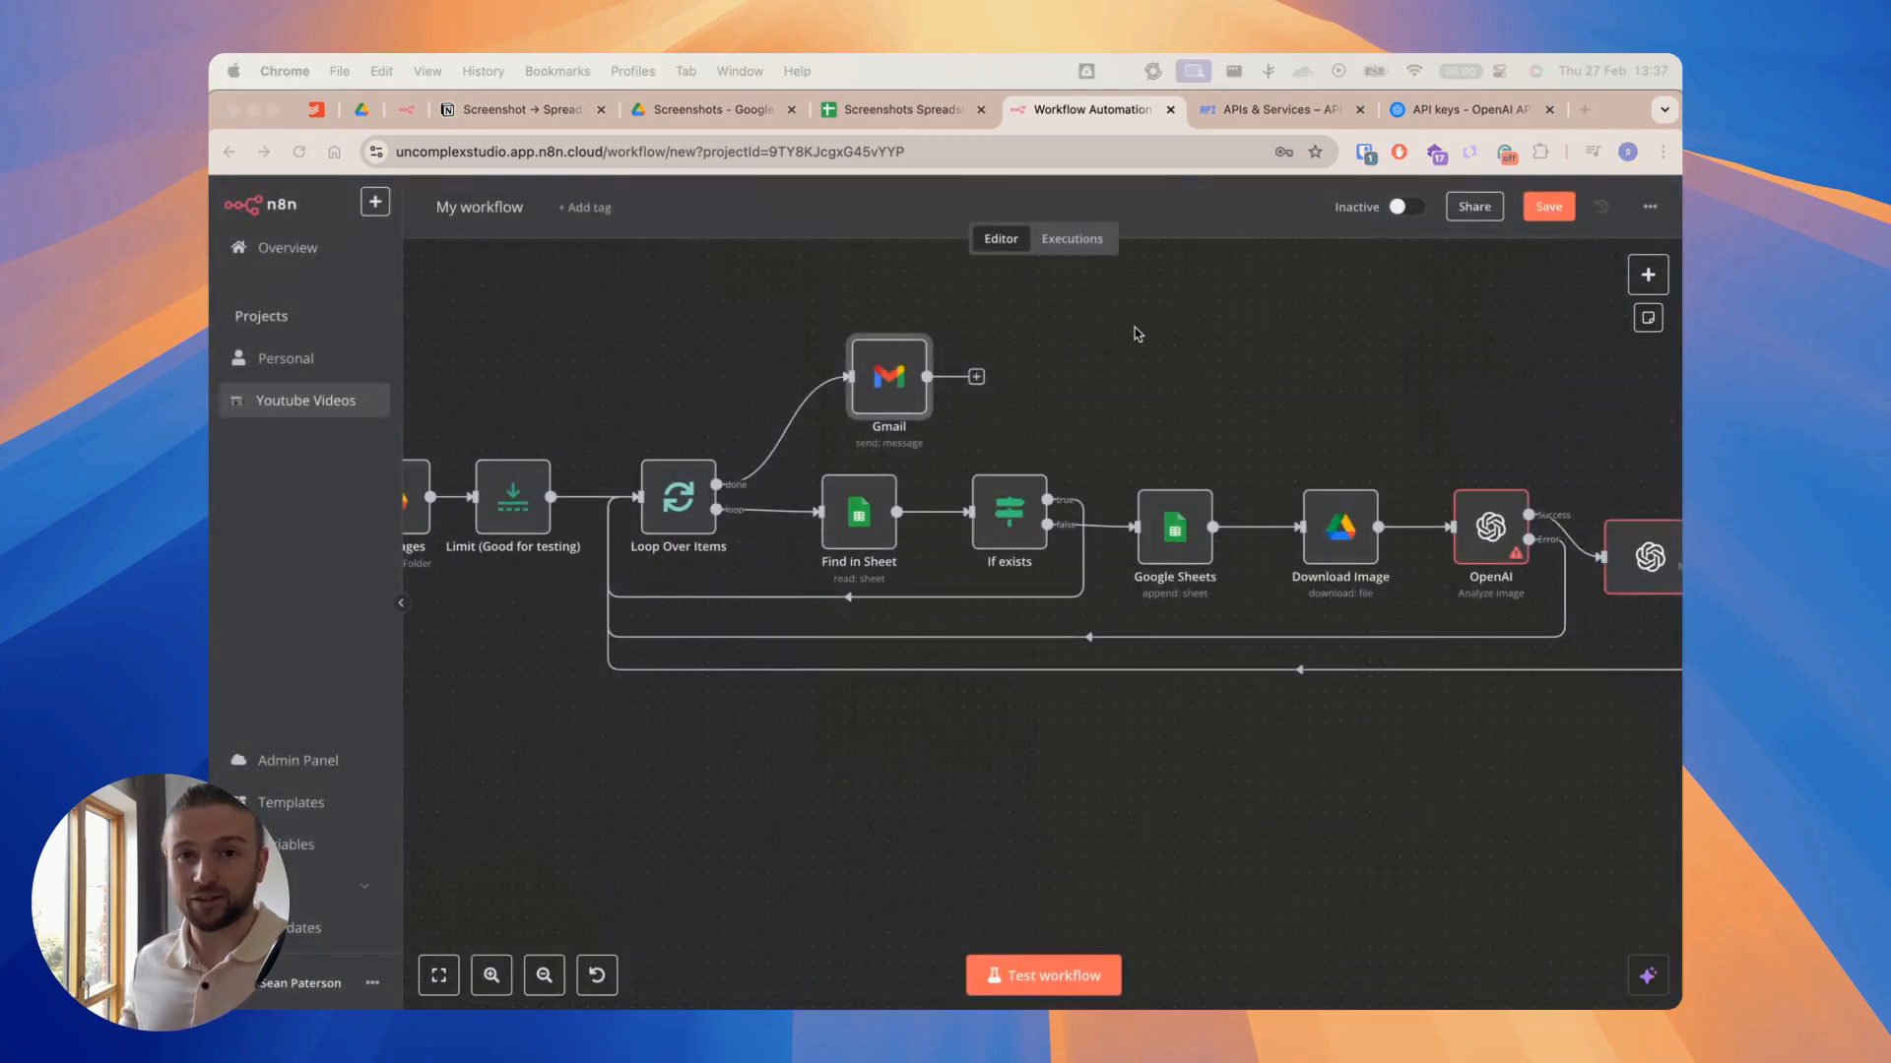
Step: Paste the spreadsheet ID as the document ID in the Add instagram details node, look over its column mapping and close the node
scroll(1152, 360, "right", 10)
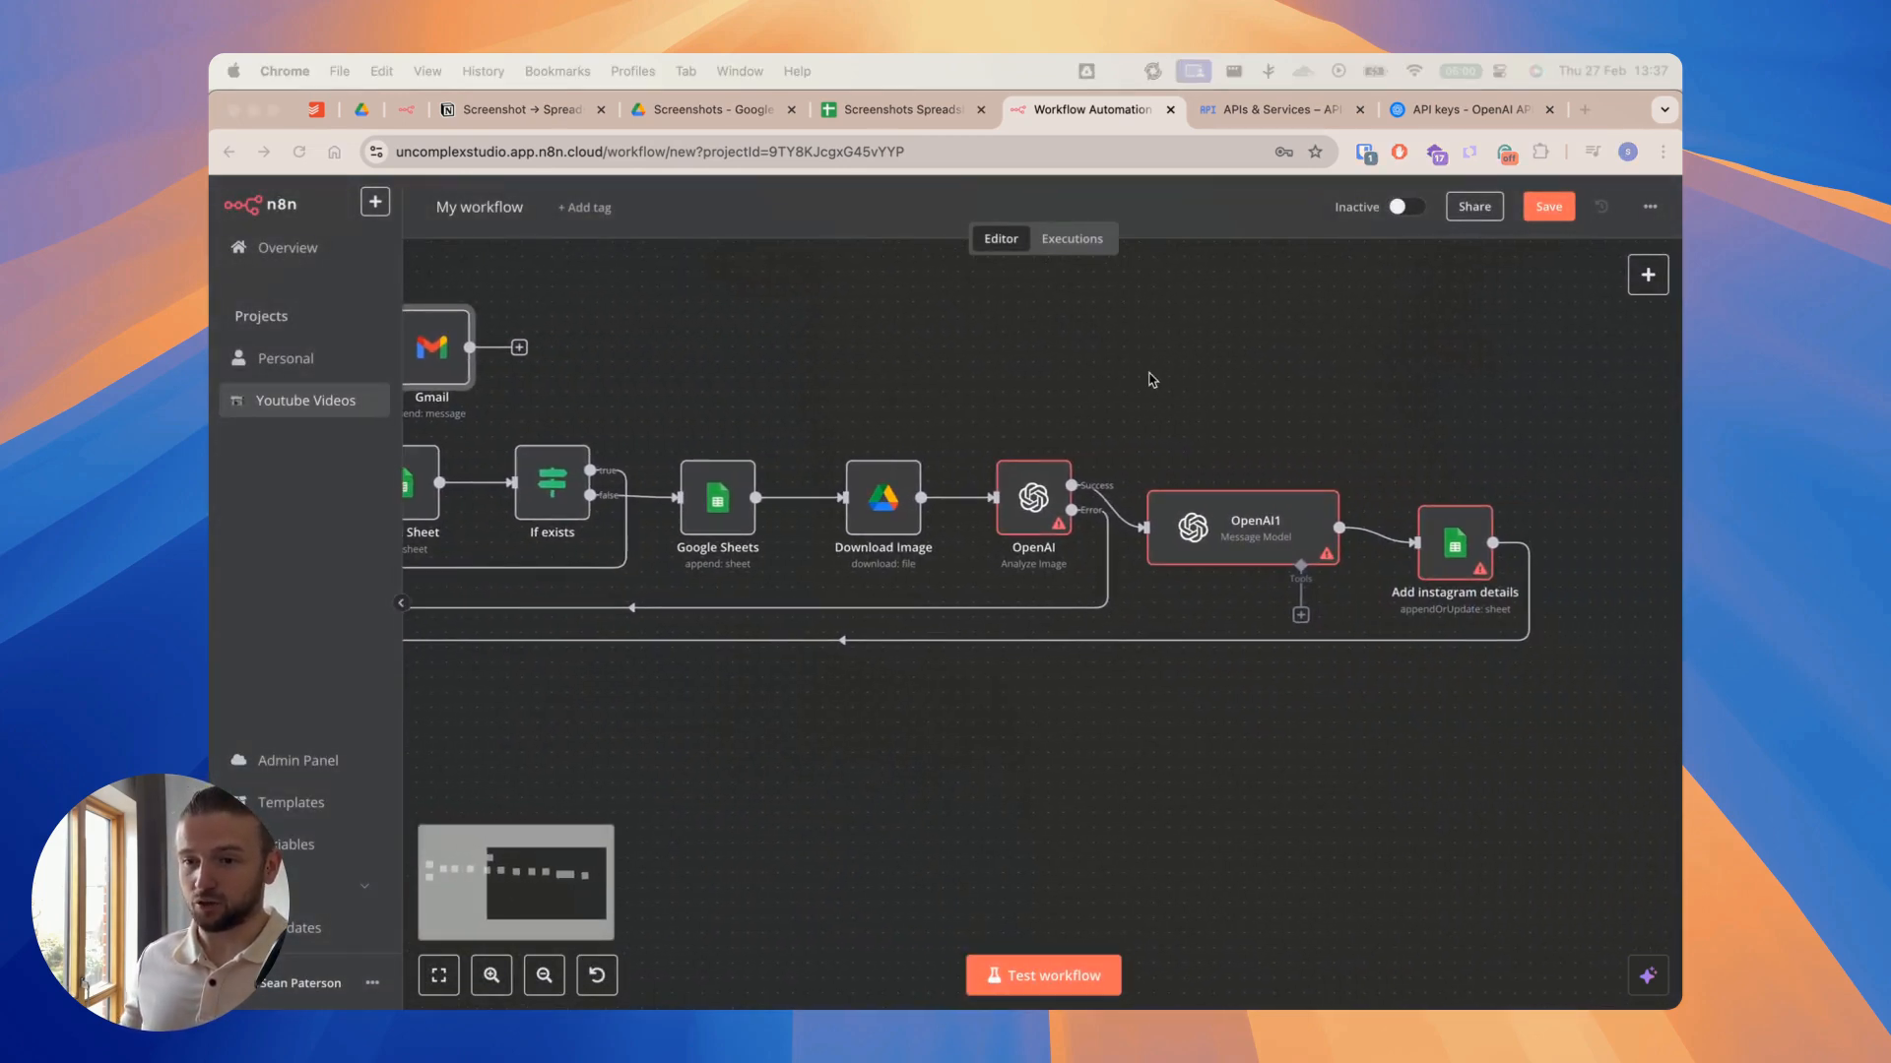
left_click(1461, 554)
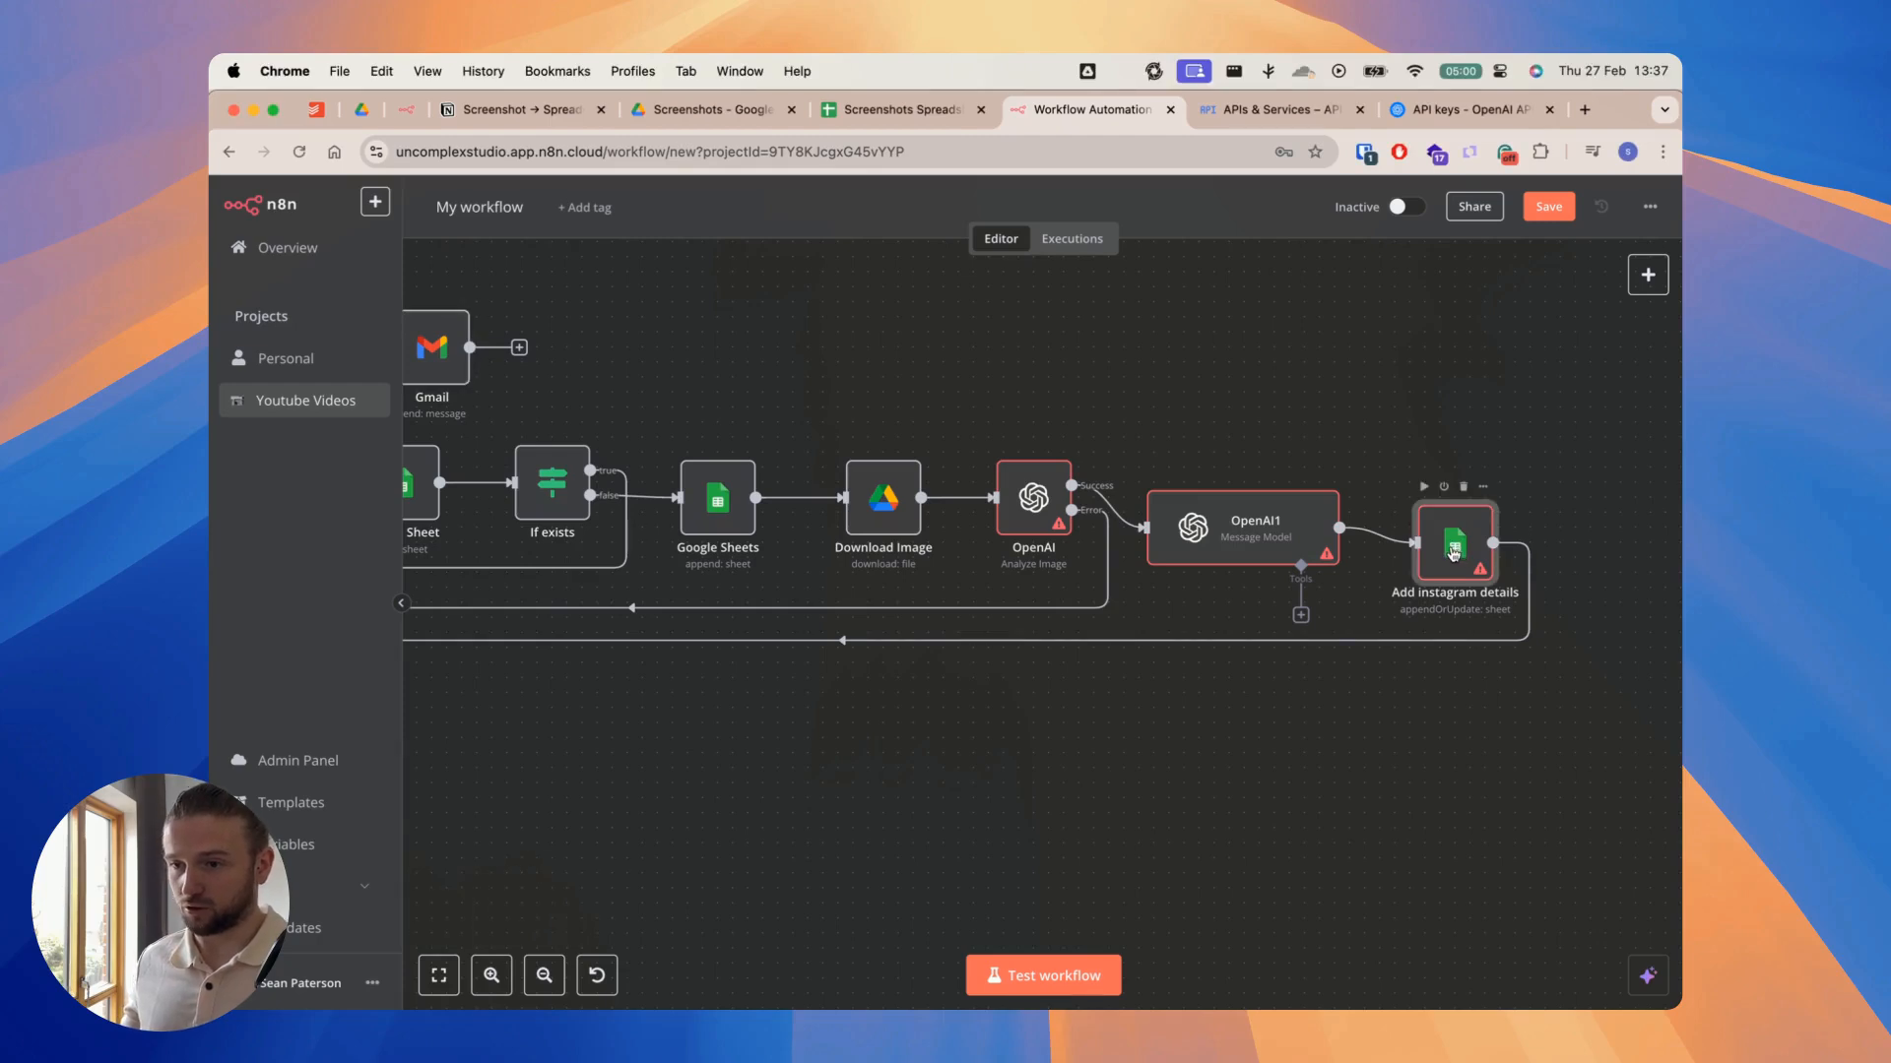
double_click(1451, 552)
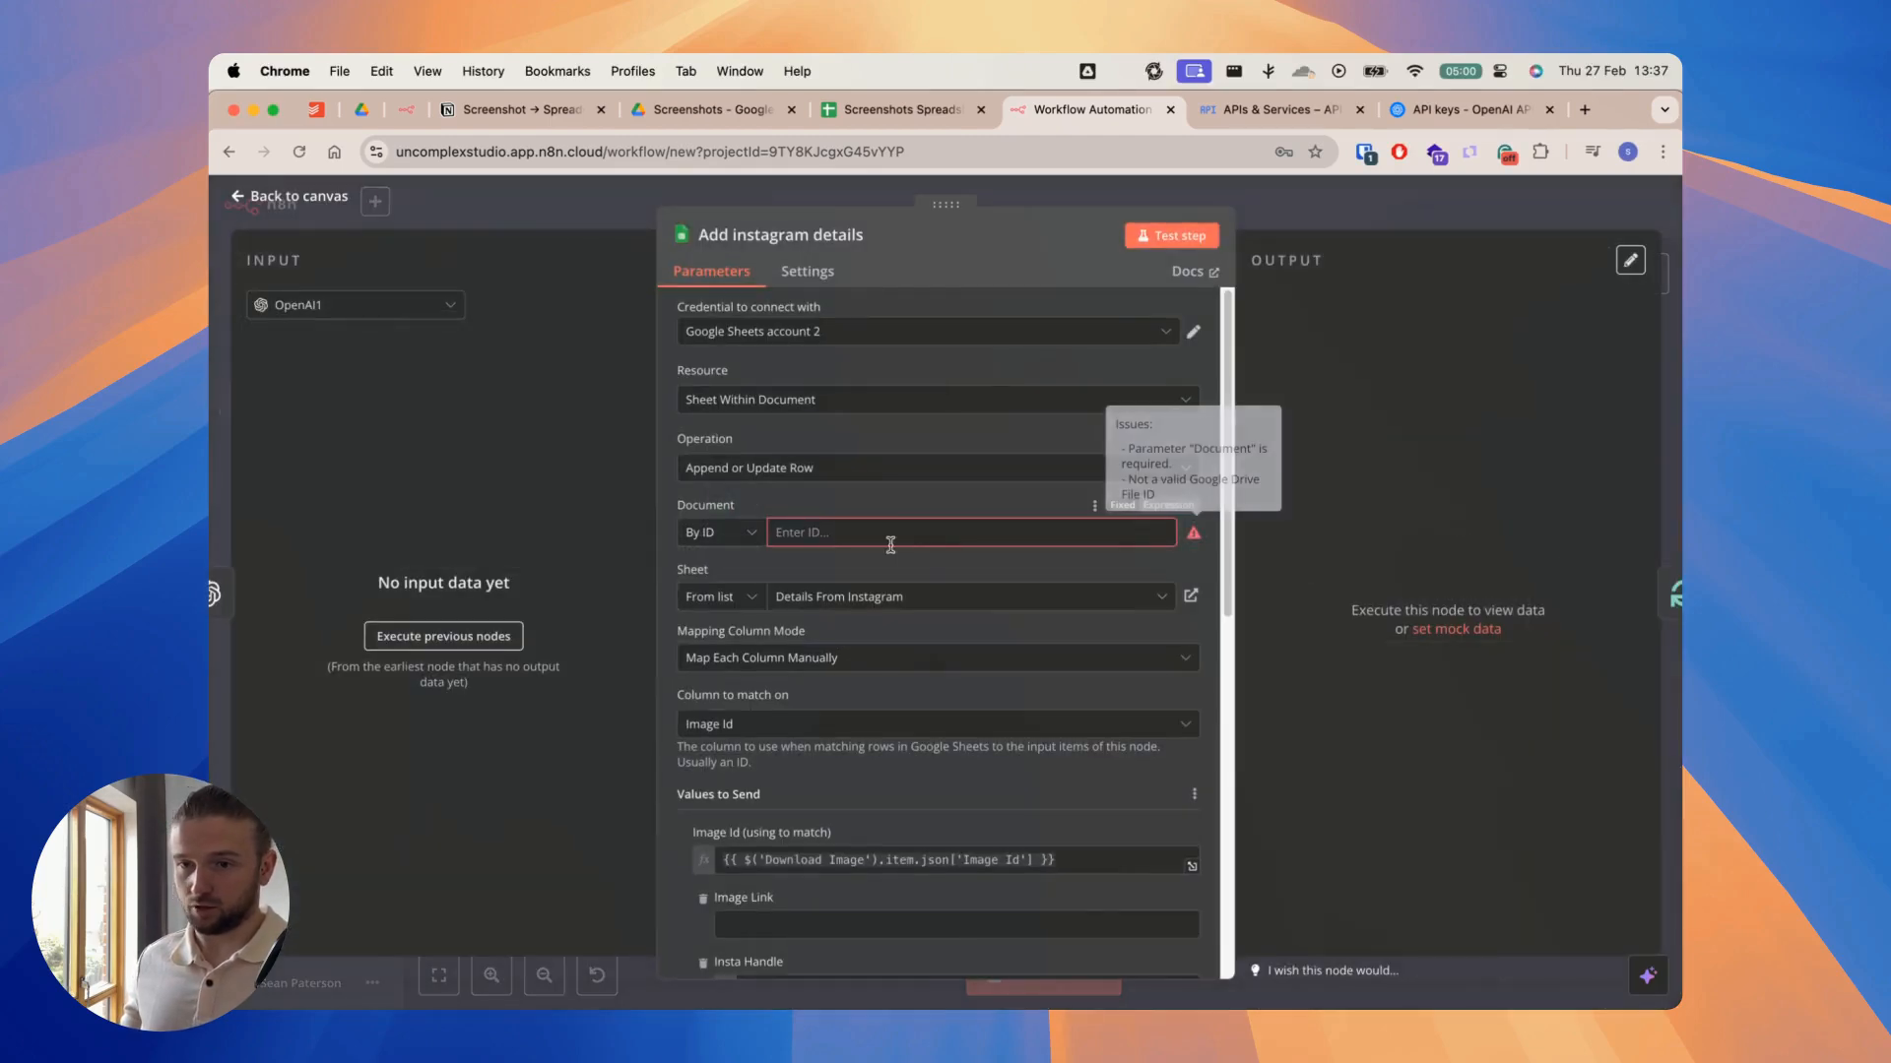
left_click(891, 109)
left_click(803, 153)
double_click(815, 151)
left_click(1078, 109)
left_click(965, 532)
key("cmd+v")
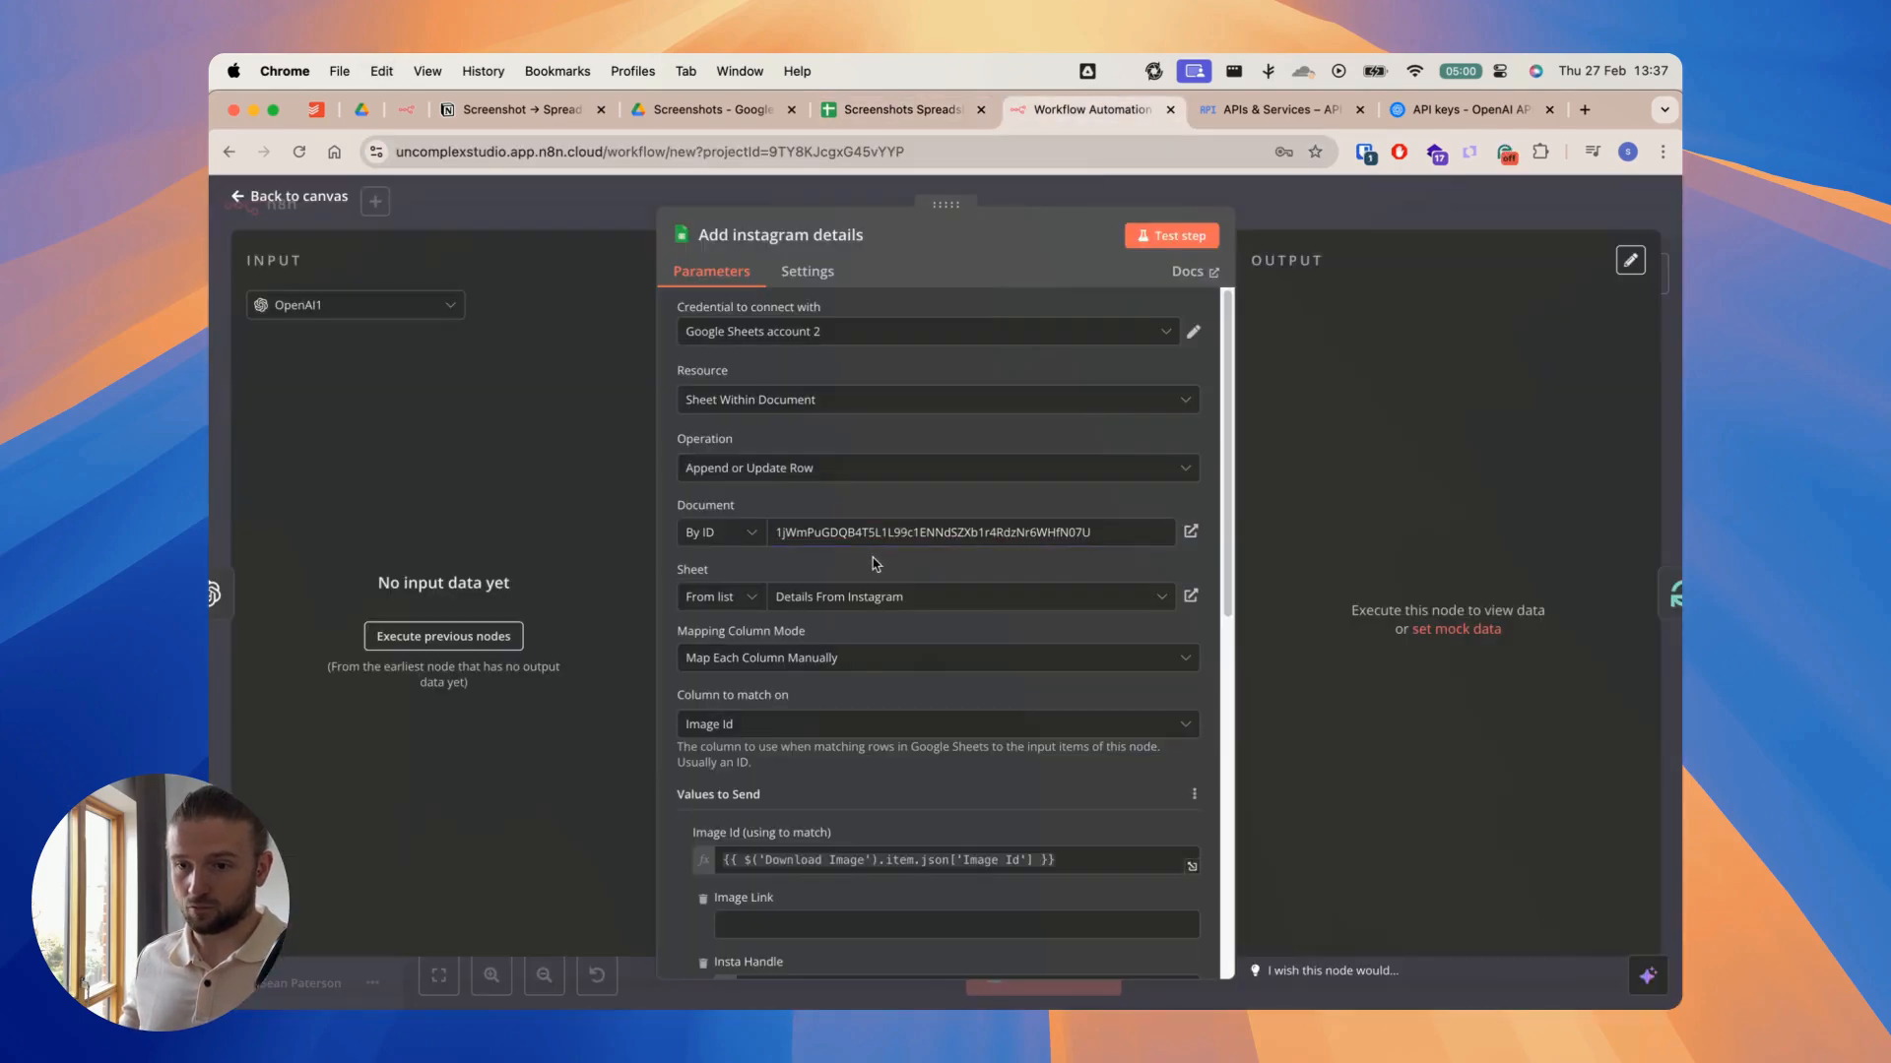
scroll(925, 665, "down", 1)
left_click(1372, 215)
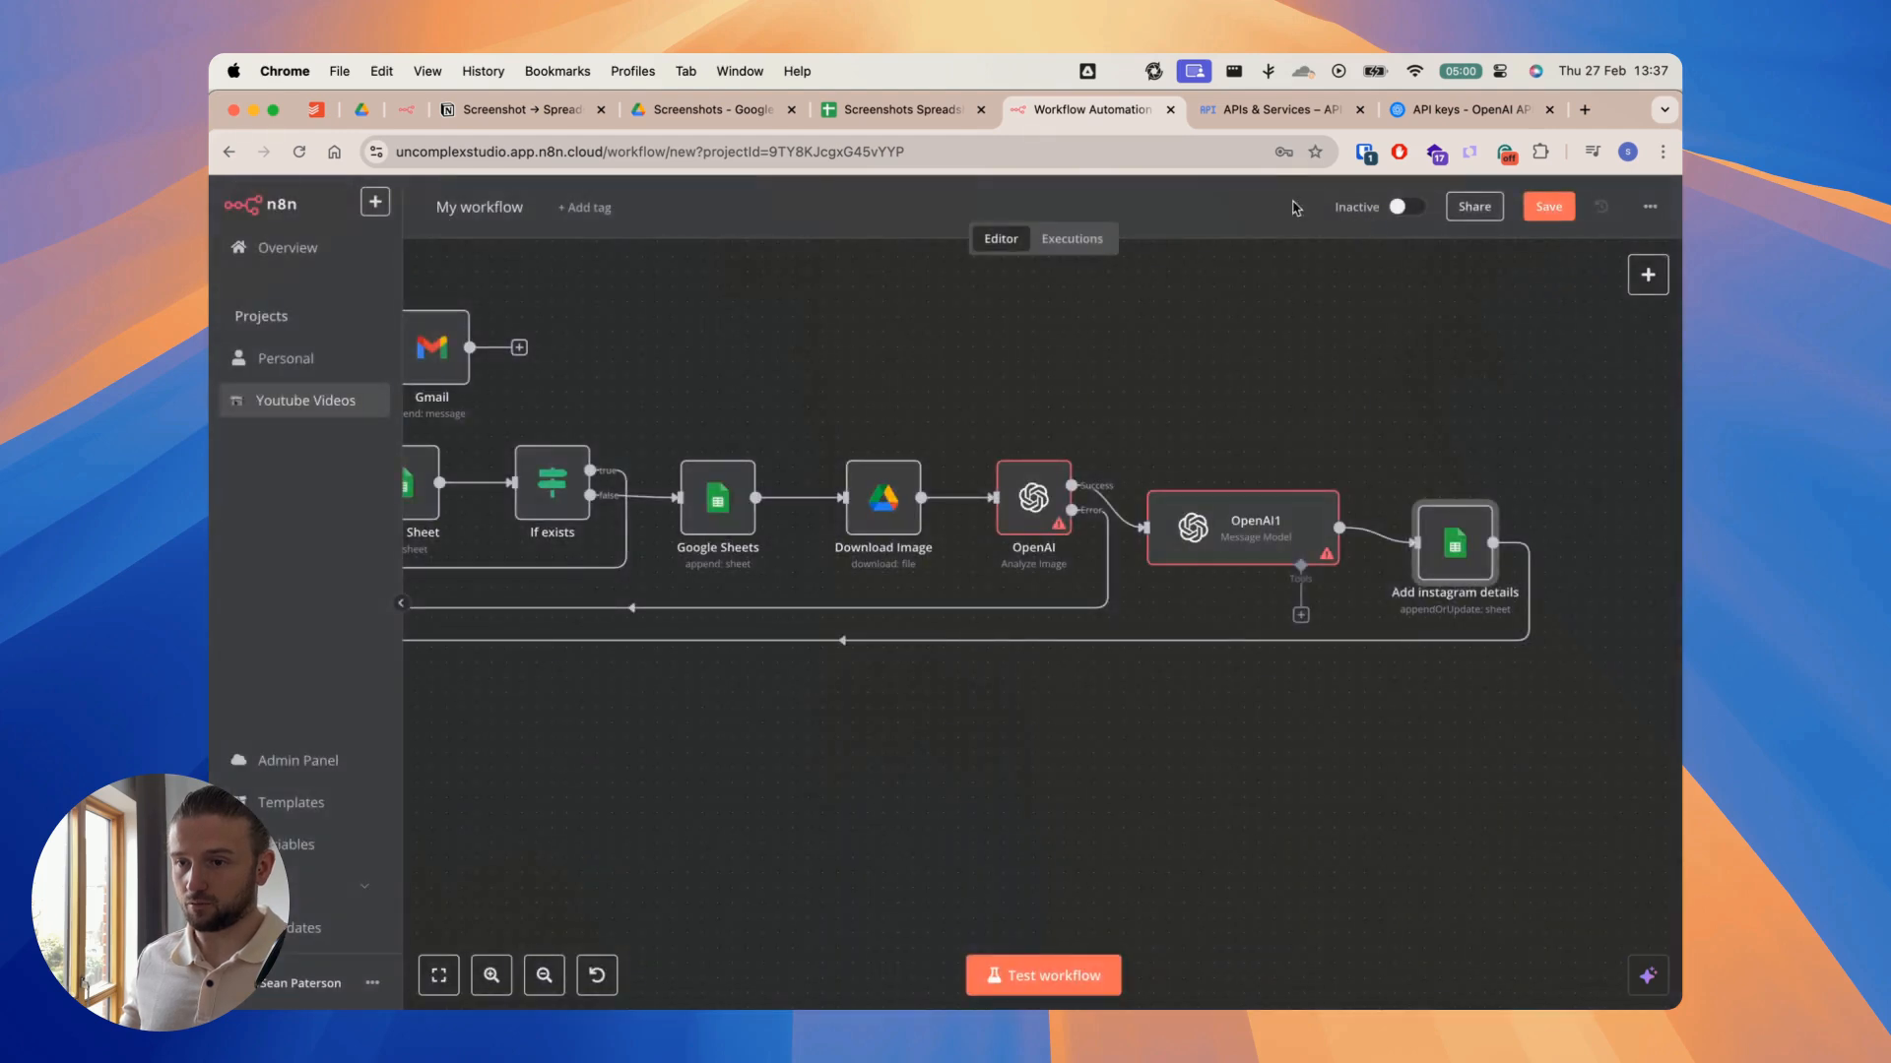
Step: Open the OpenAI Analyze Image node and start a new OpenAI credential for it
scroll(1147, 372, "left", 2)
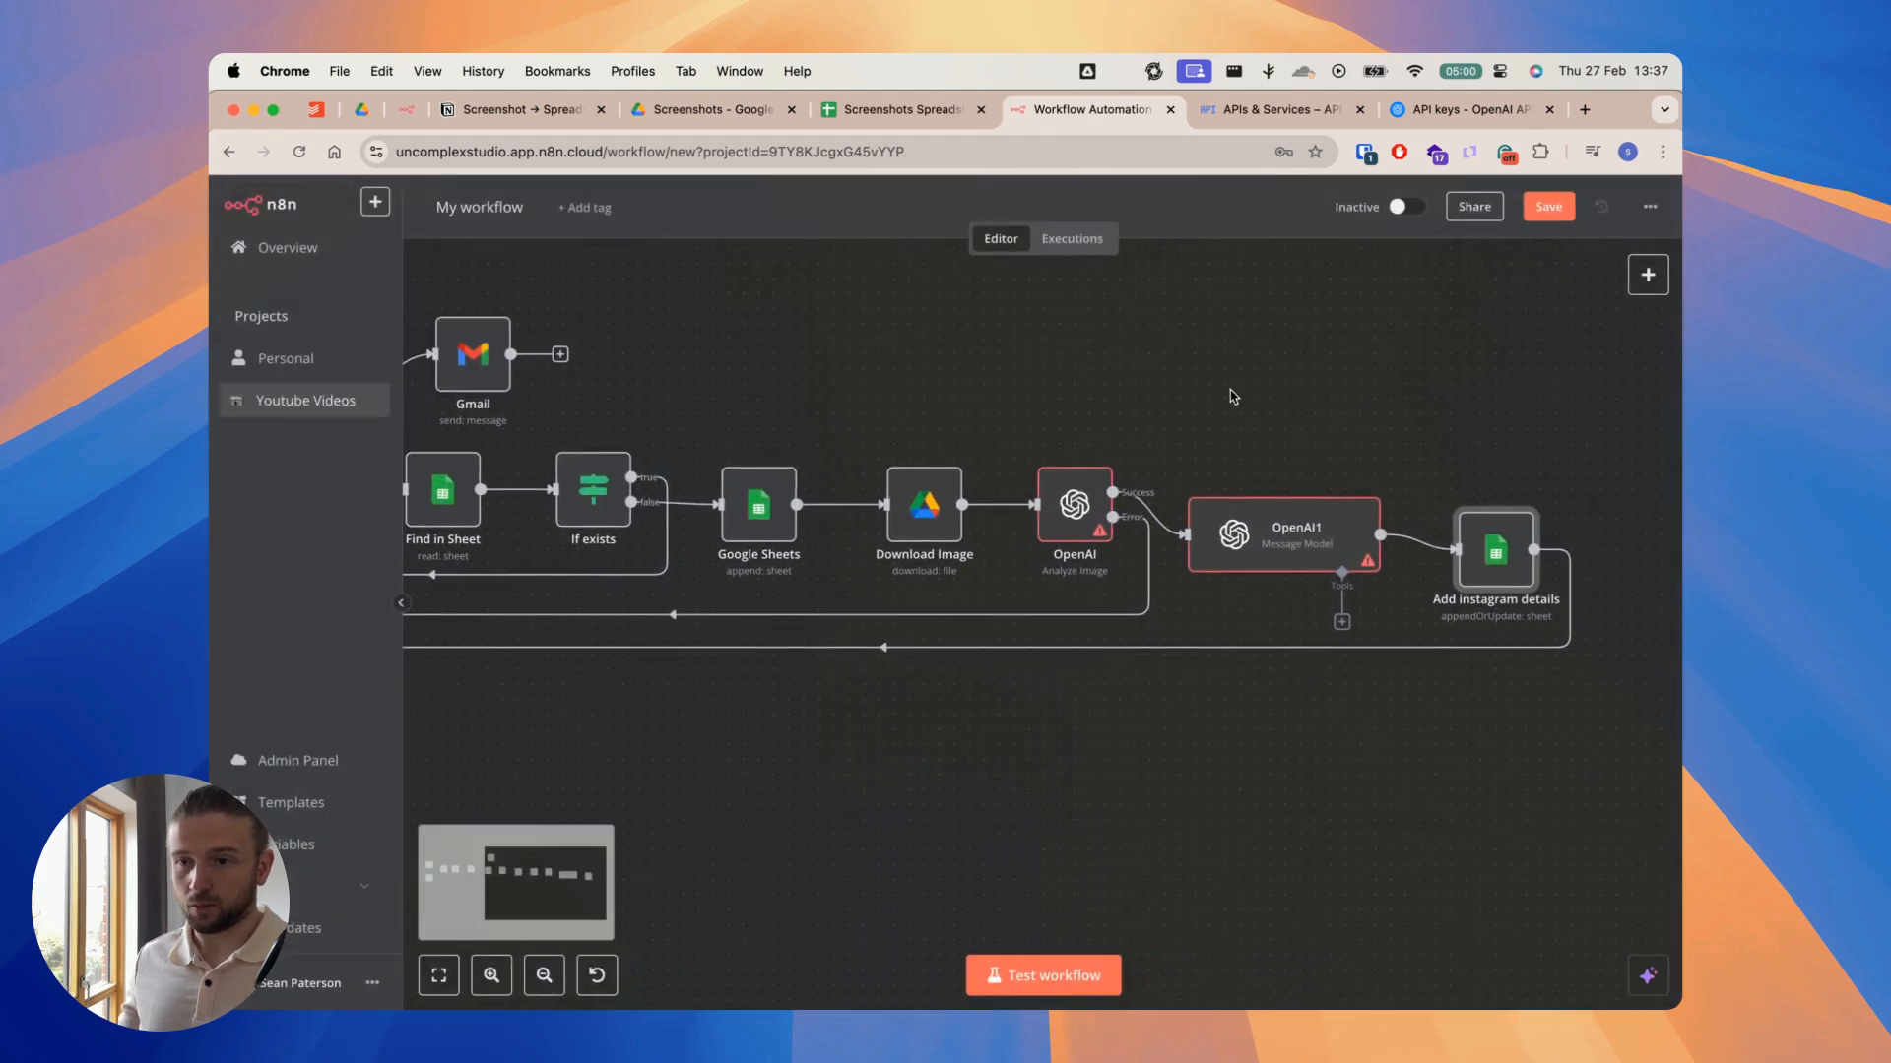
double_click(1077, 522)
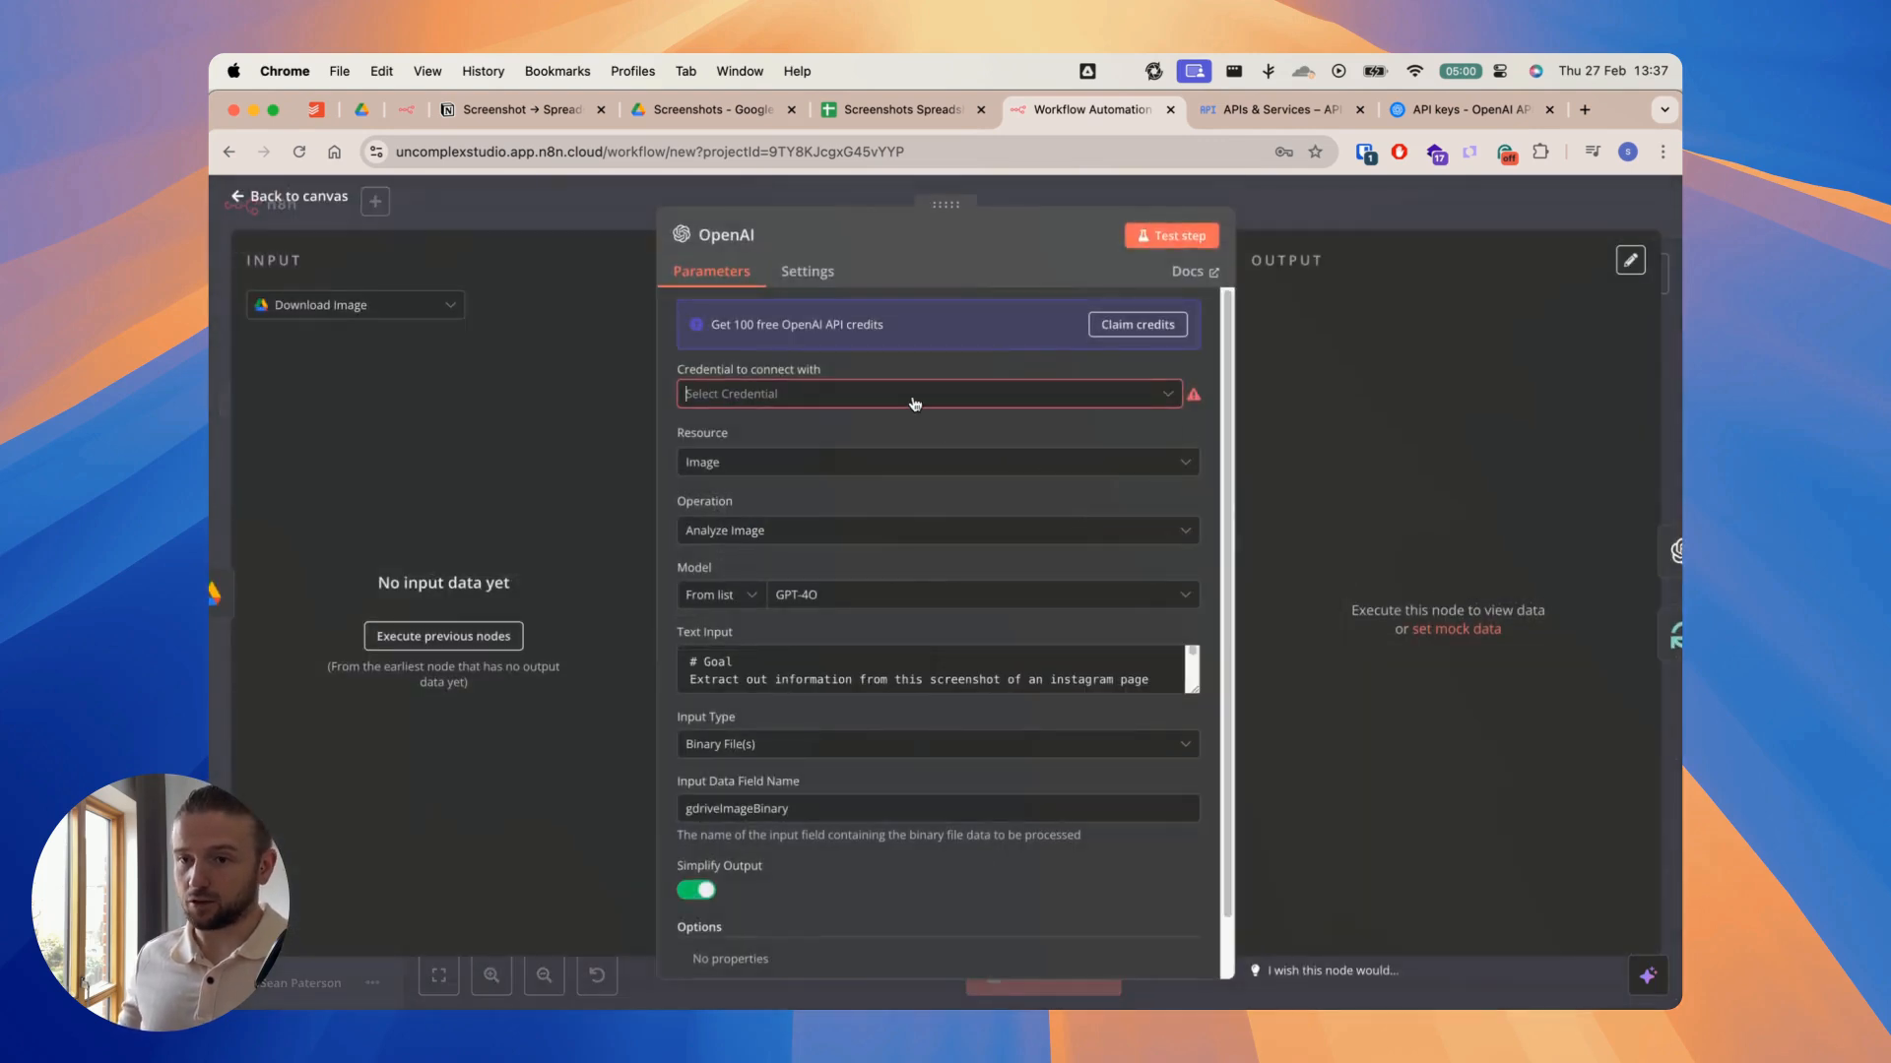
left_click(915, 403)
left_click(871, 440)
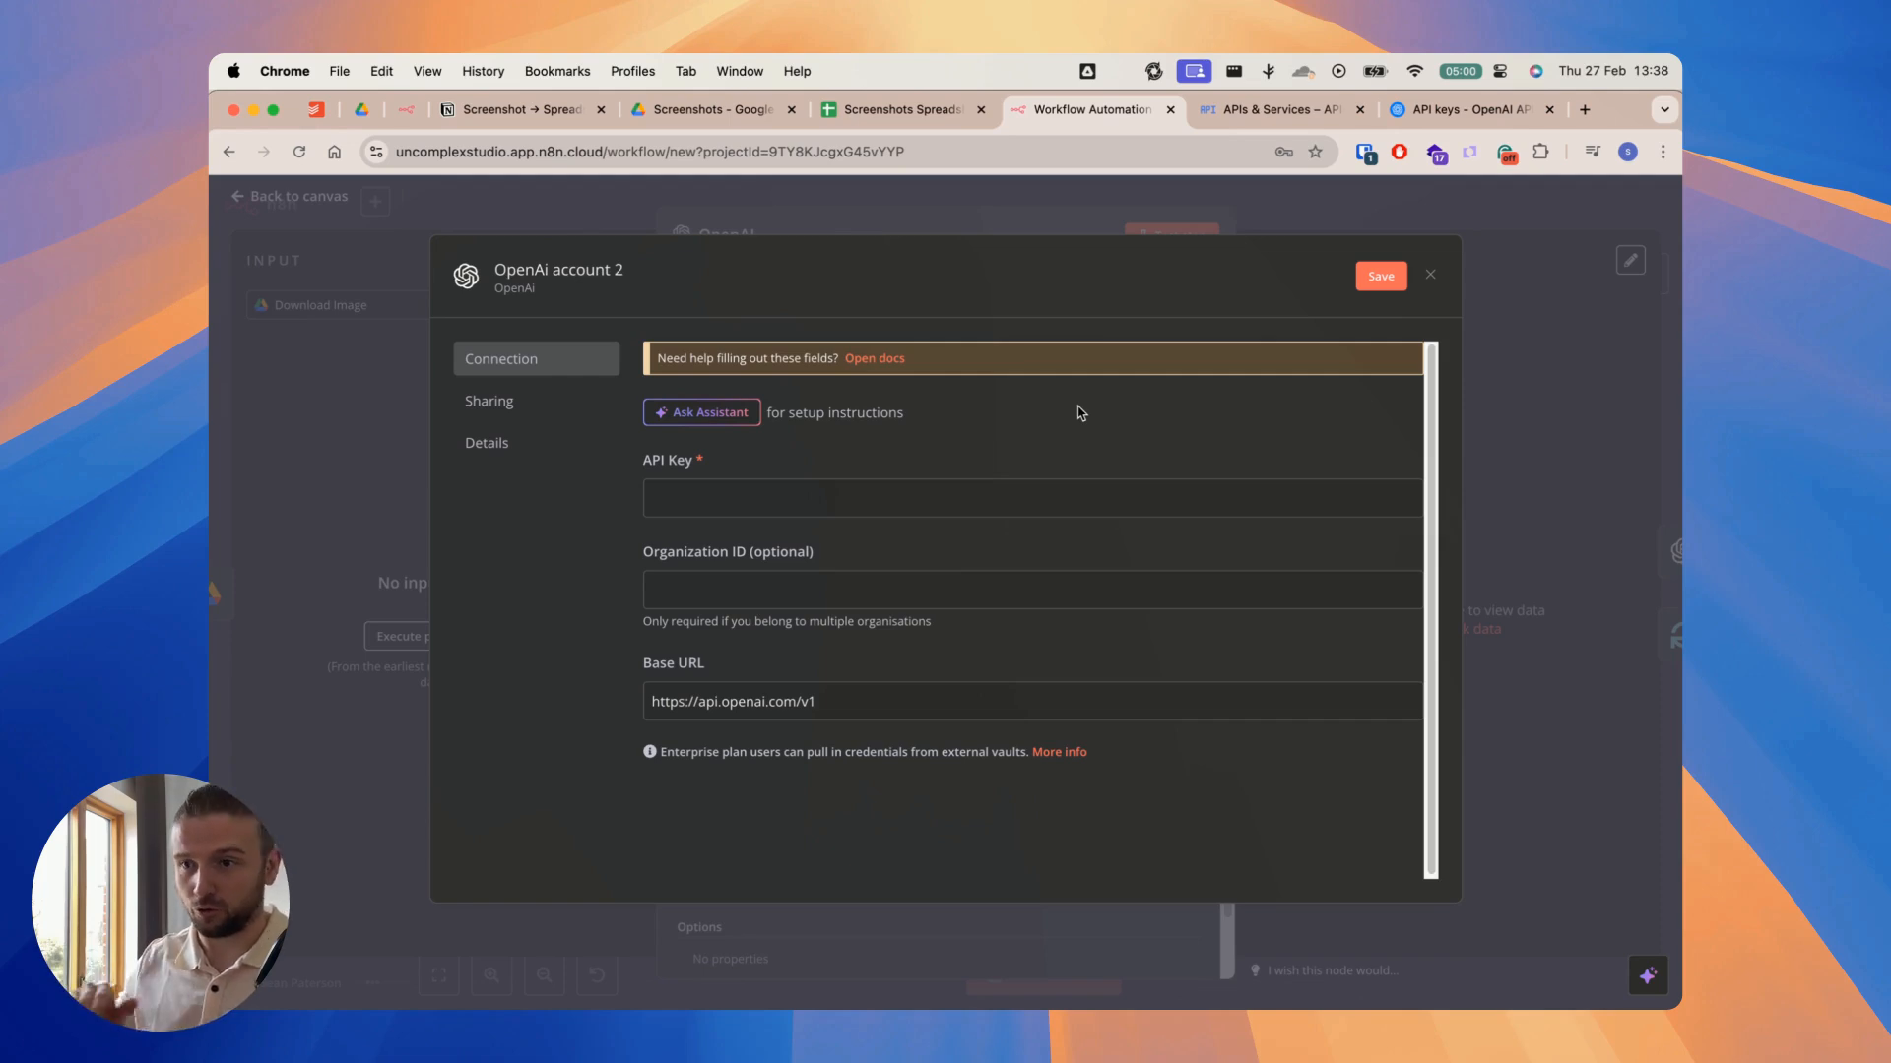
Step: On OpenAI's API keys page, create a secret key named "Youtube Screenshots to Spreadsheet" in the Default project and copy it
left_click(1418, 117)
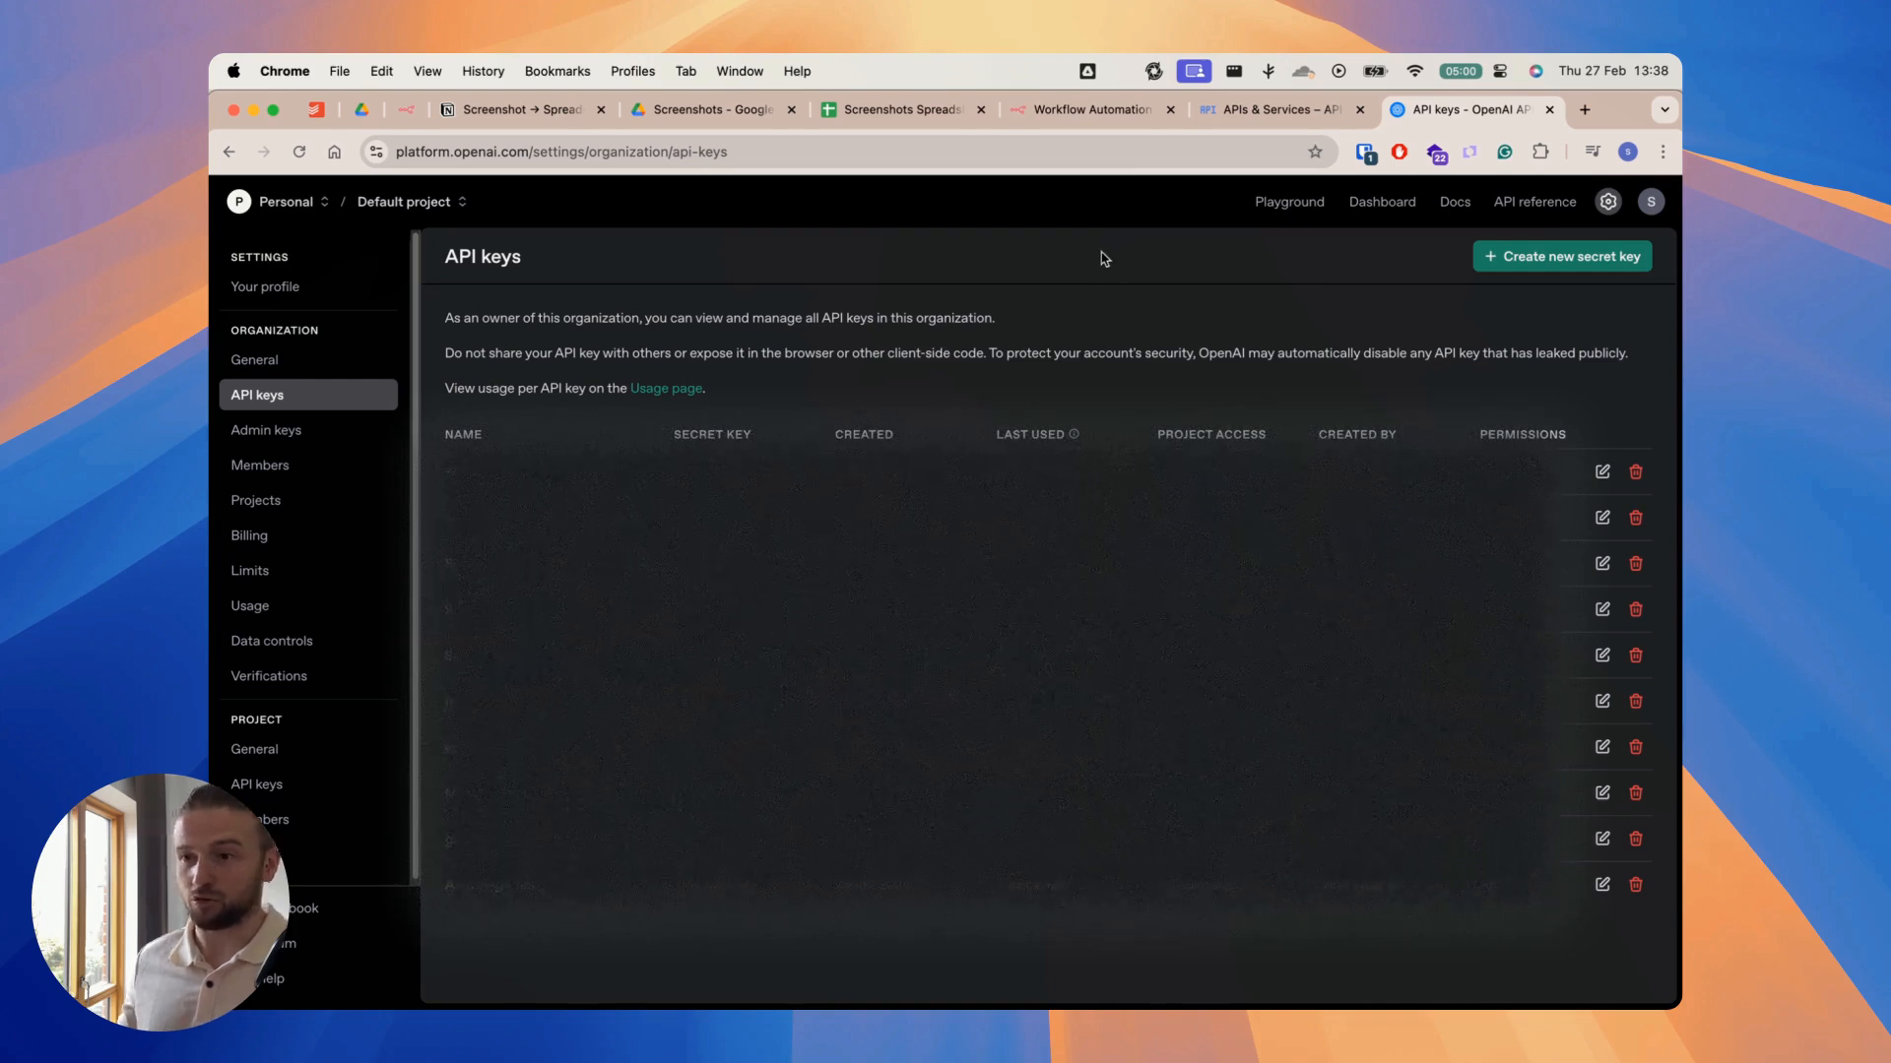
left_click(1571, 268)
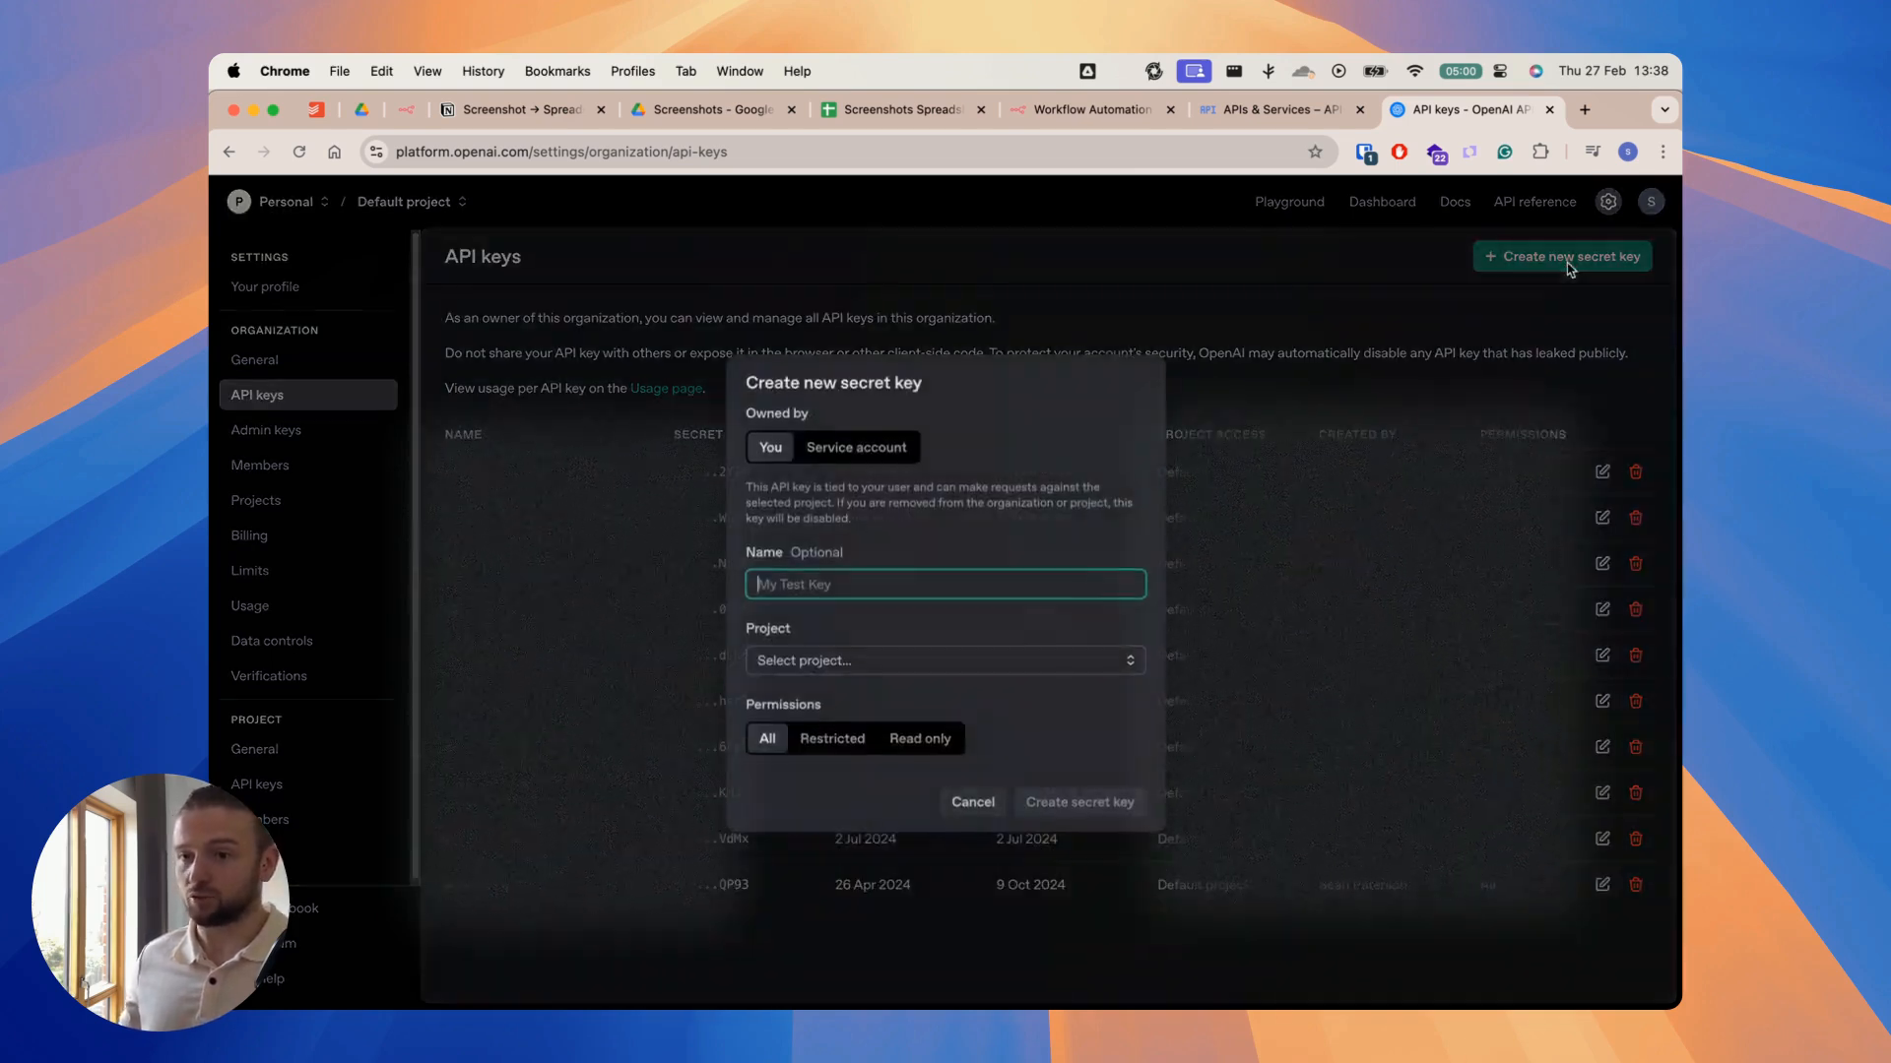
type("Youtube Screenshots to Spreadsheet")
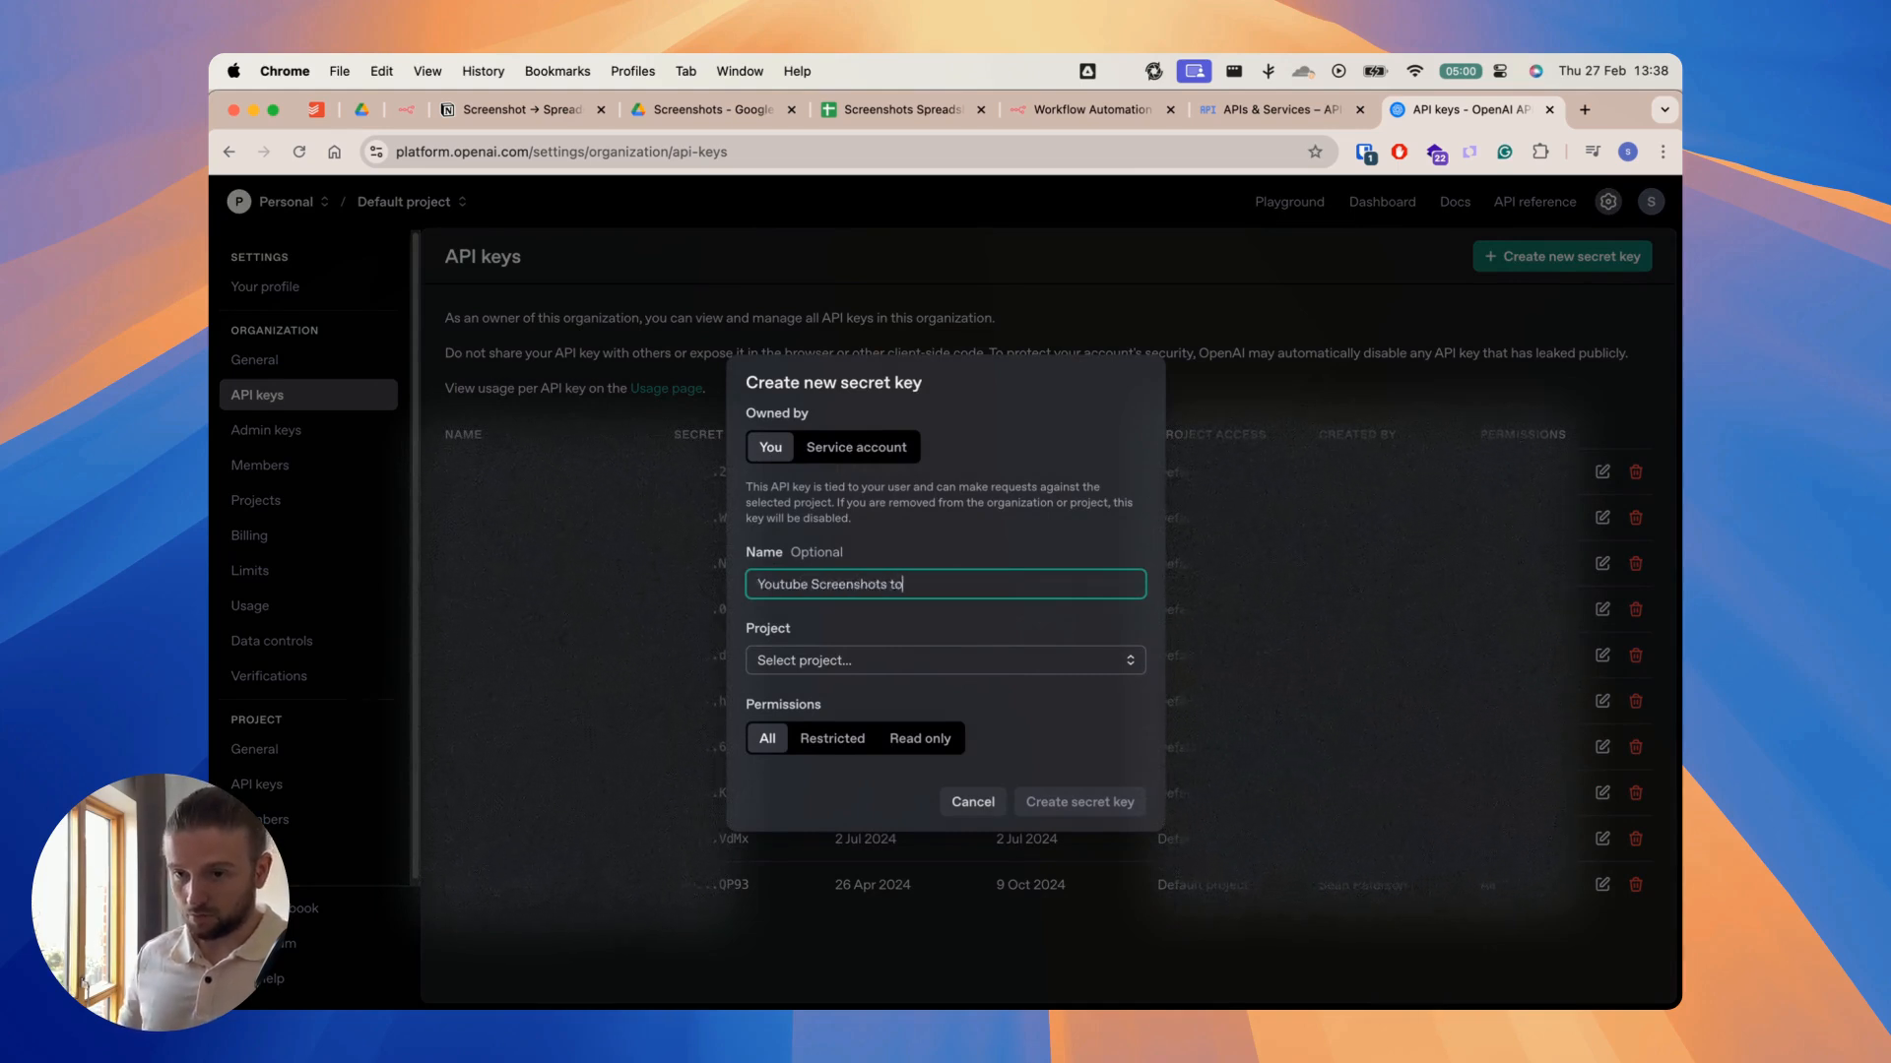
left_click(830, 659)
left_click(830, 697)
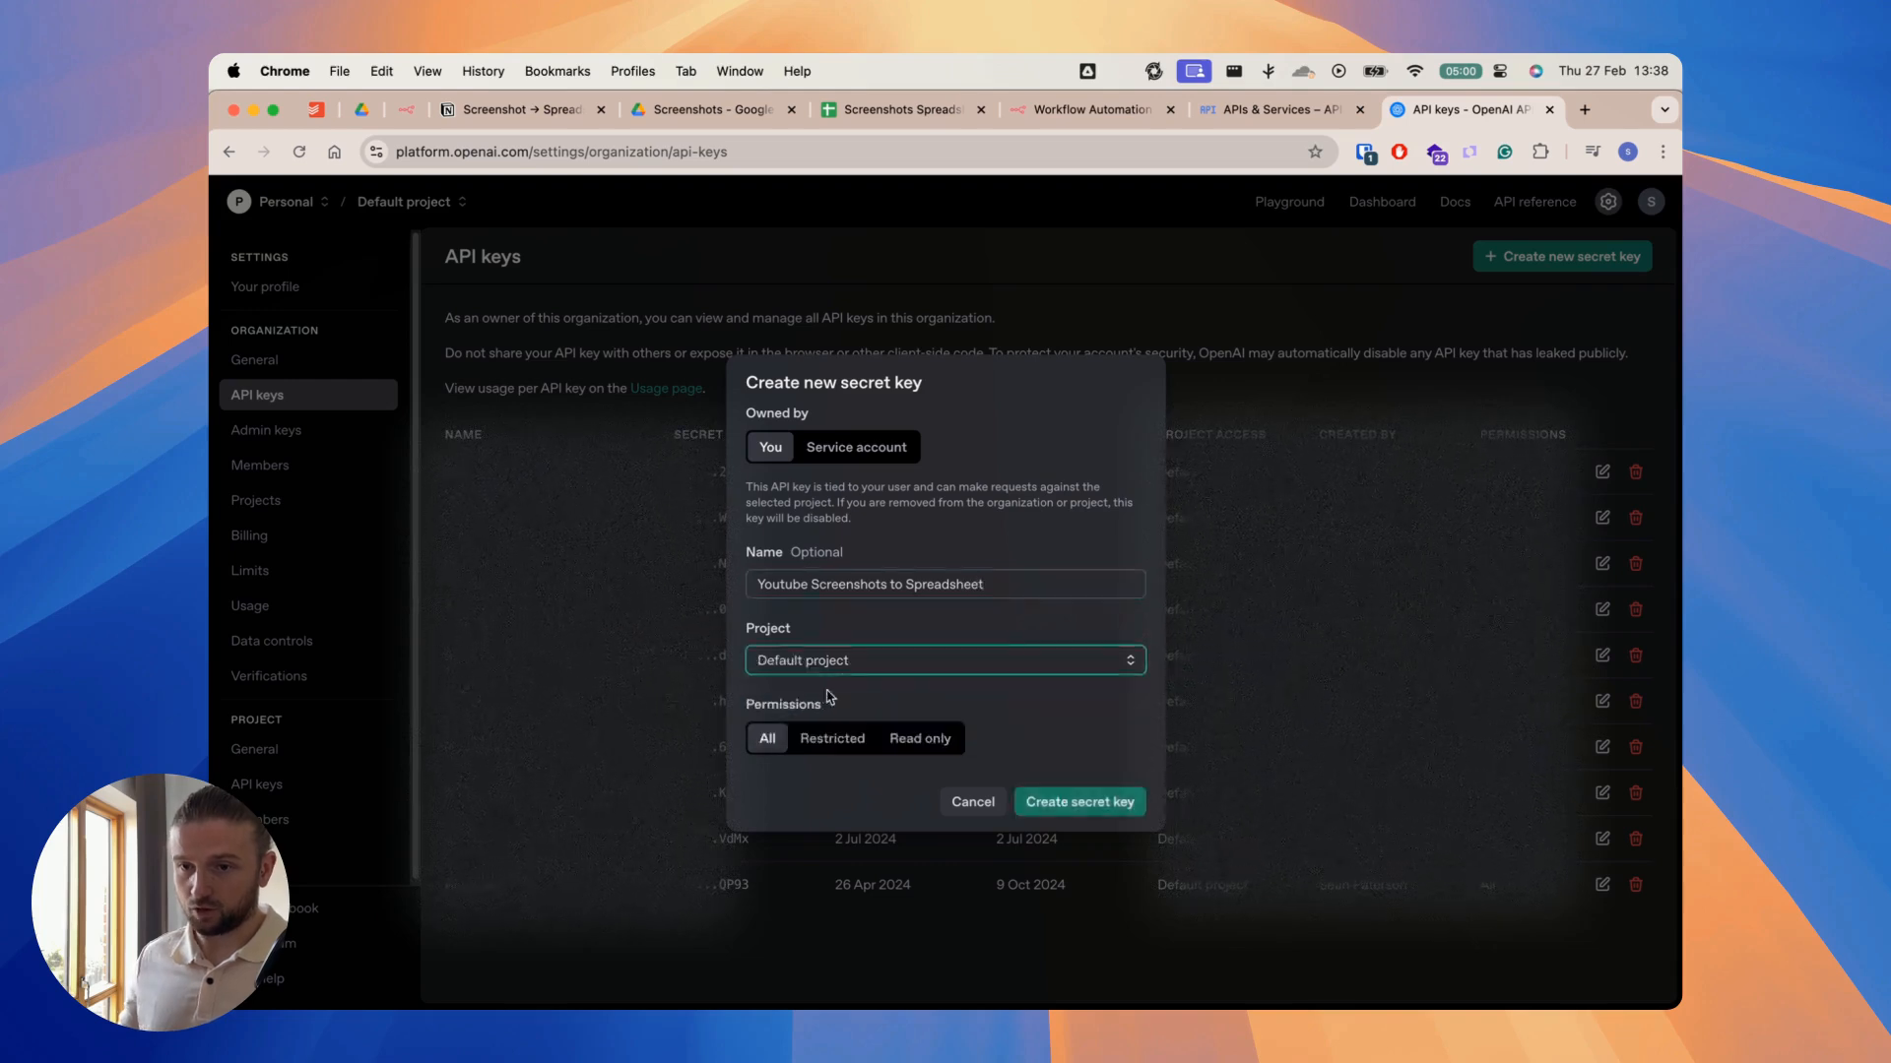
left_click(1092, 802)
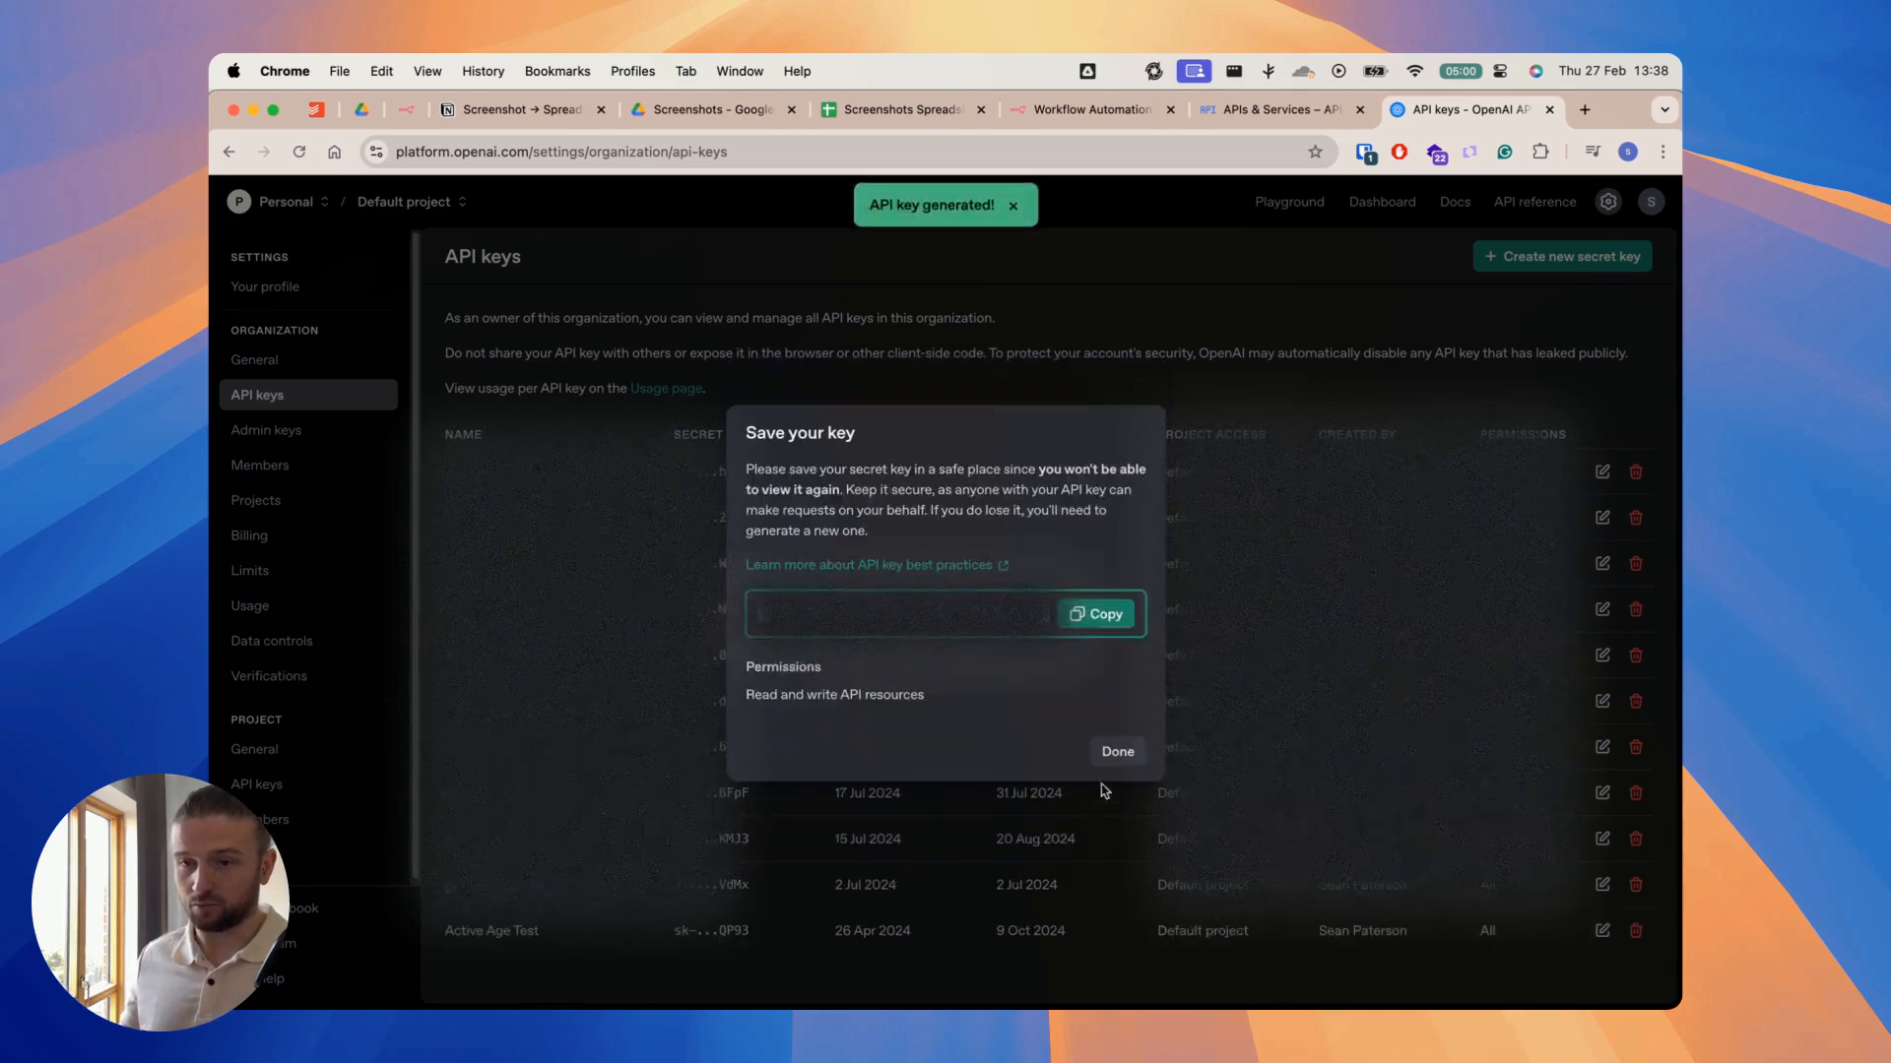
left_click(1102, 615)
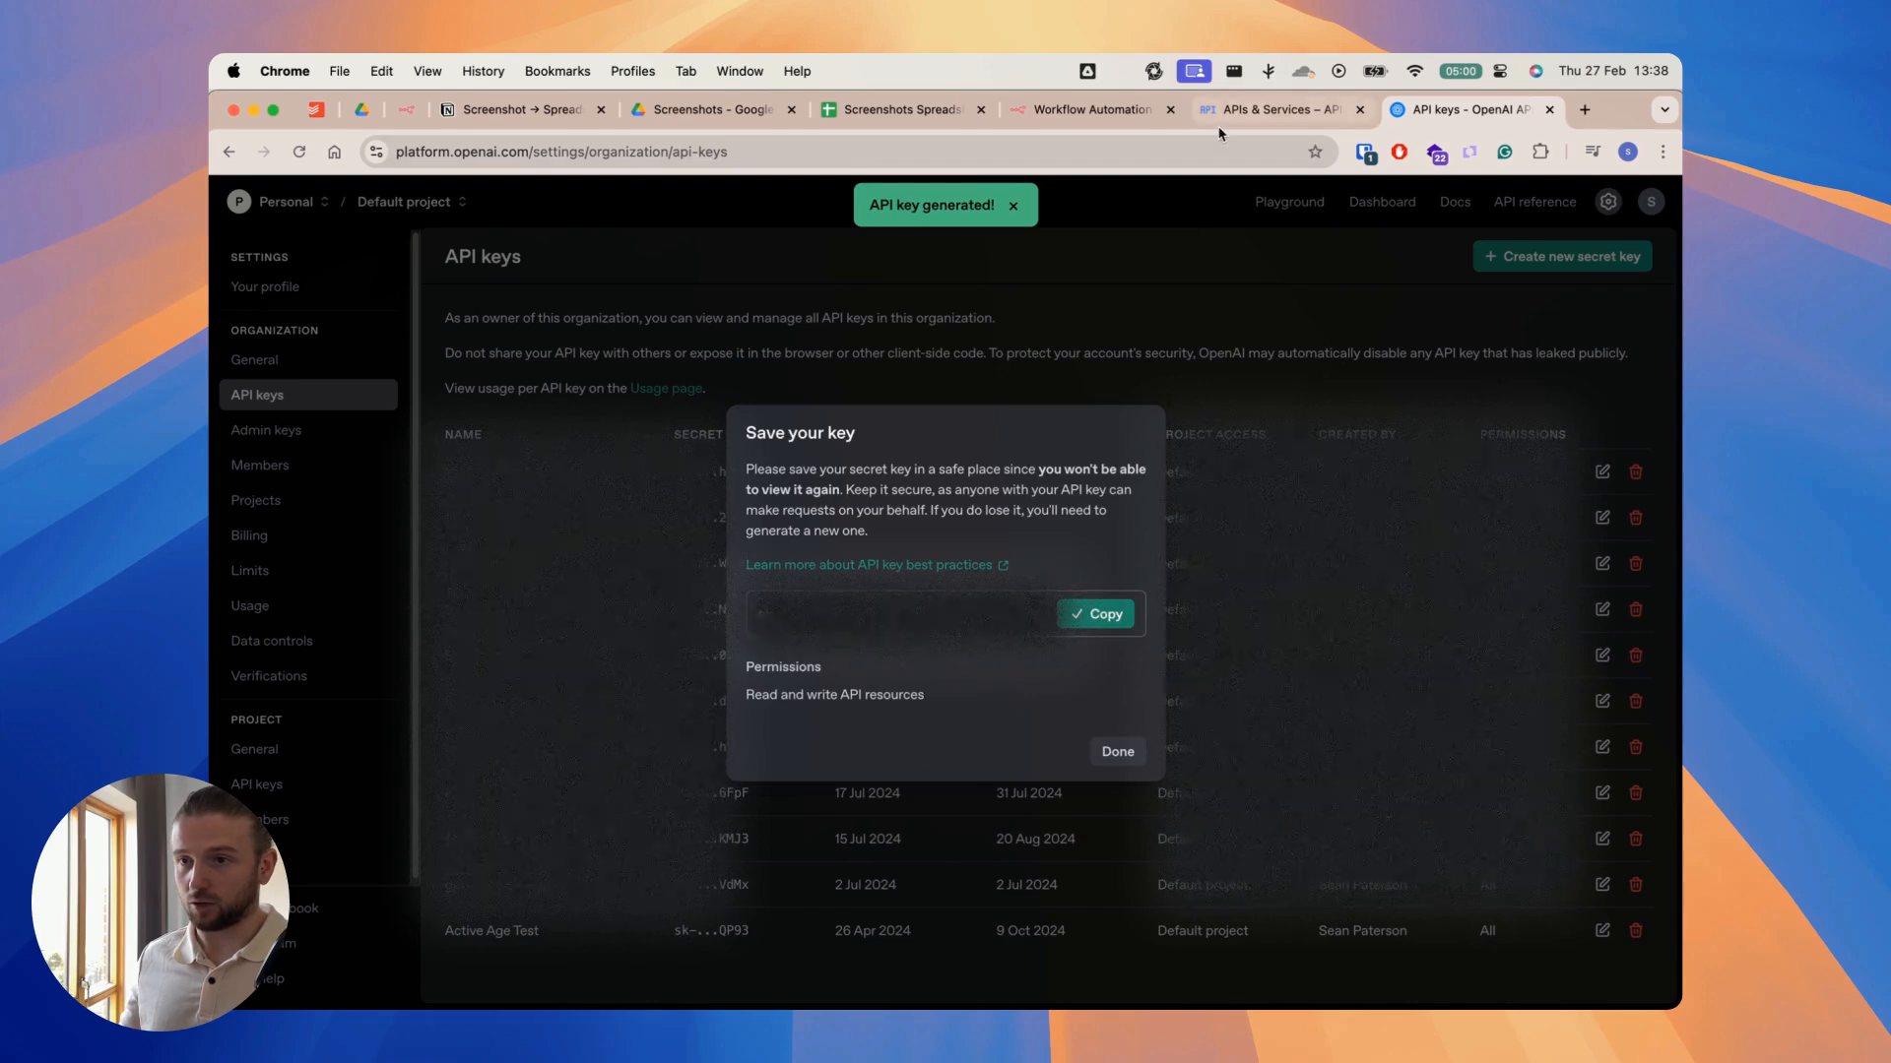
Step: Paste the API key into n8n's OpenAI credential, save it, dismiss the browser's password prompt and close the node
left_click(1073, 110)
left_click(703, 493)
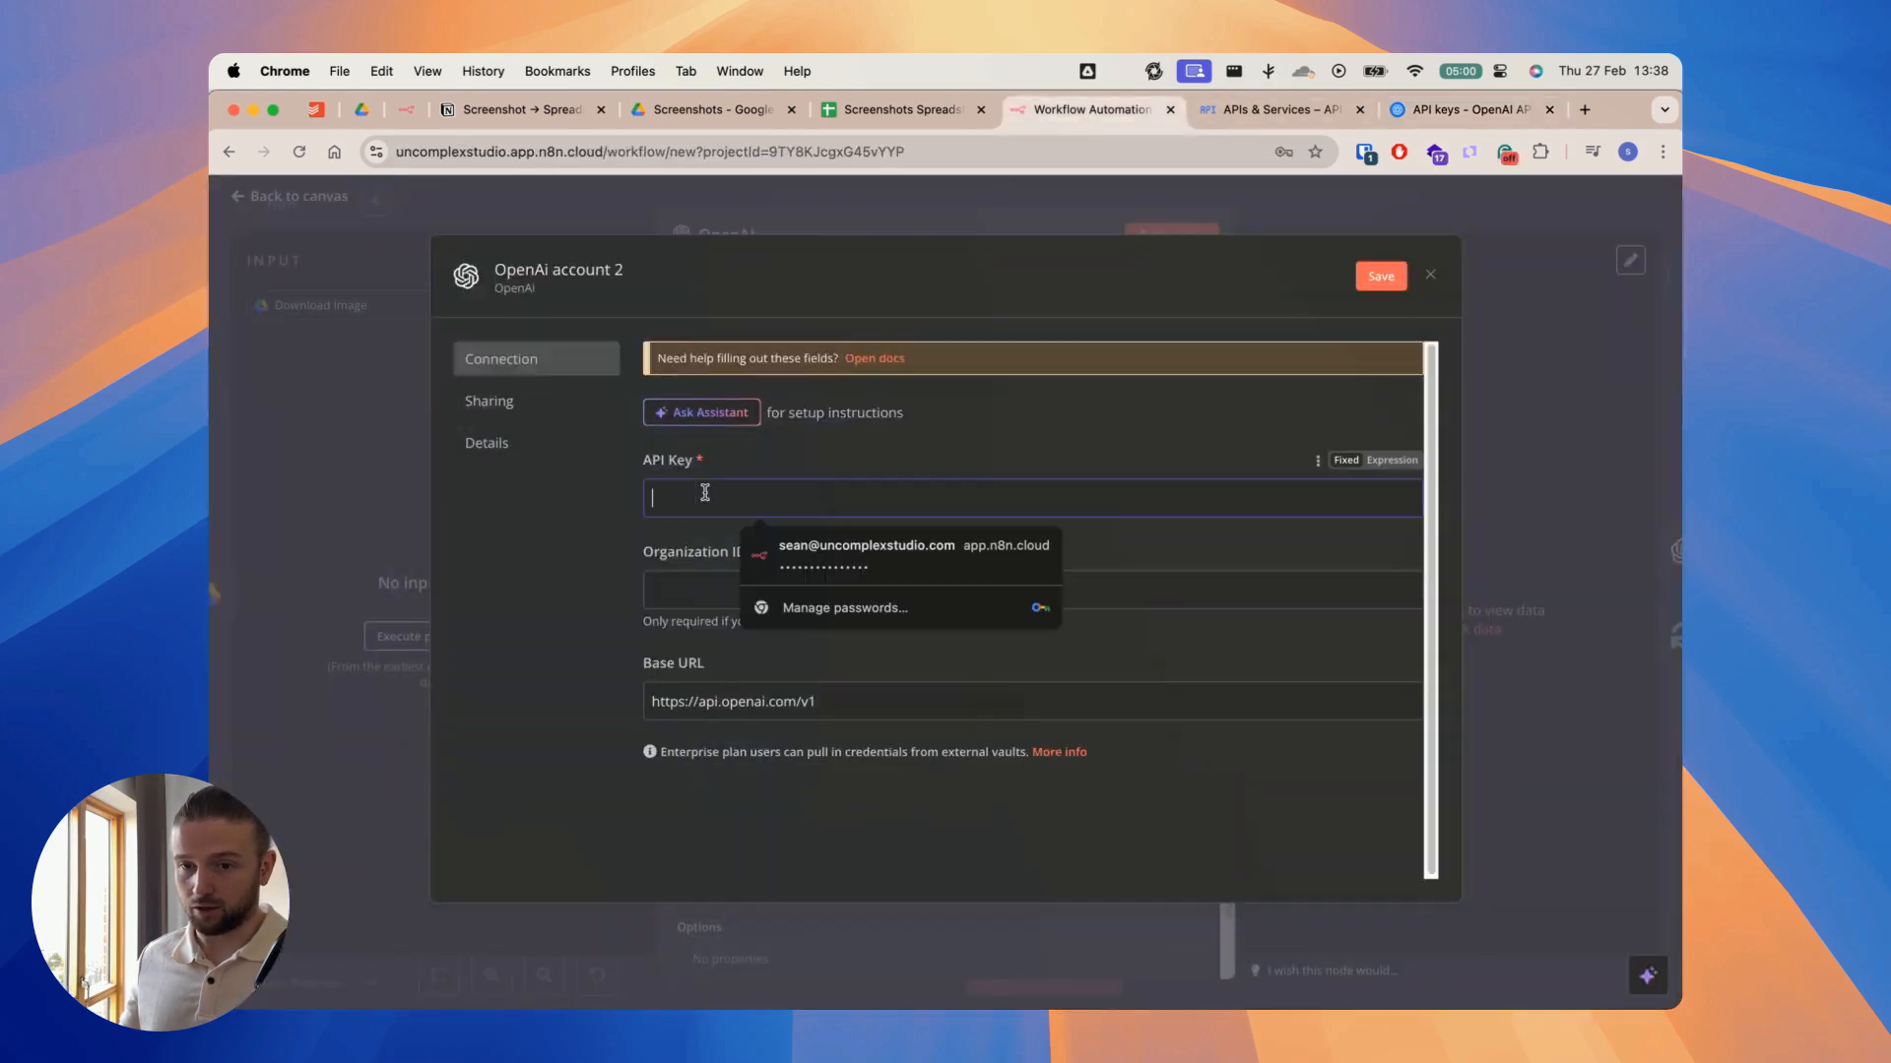
key("super+v")
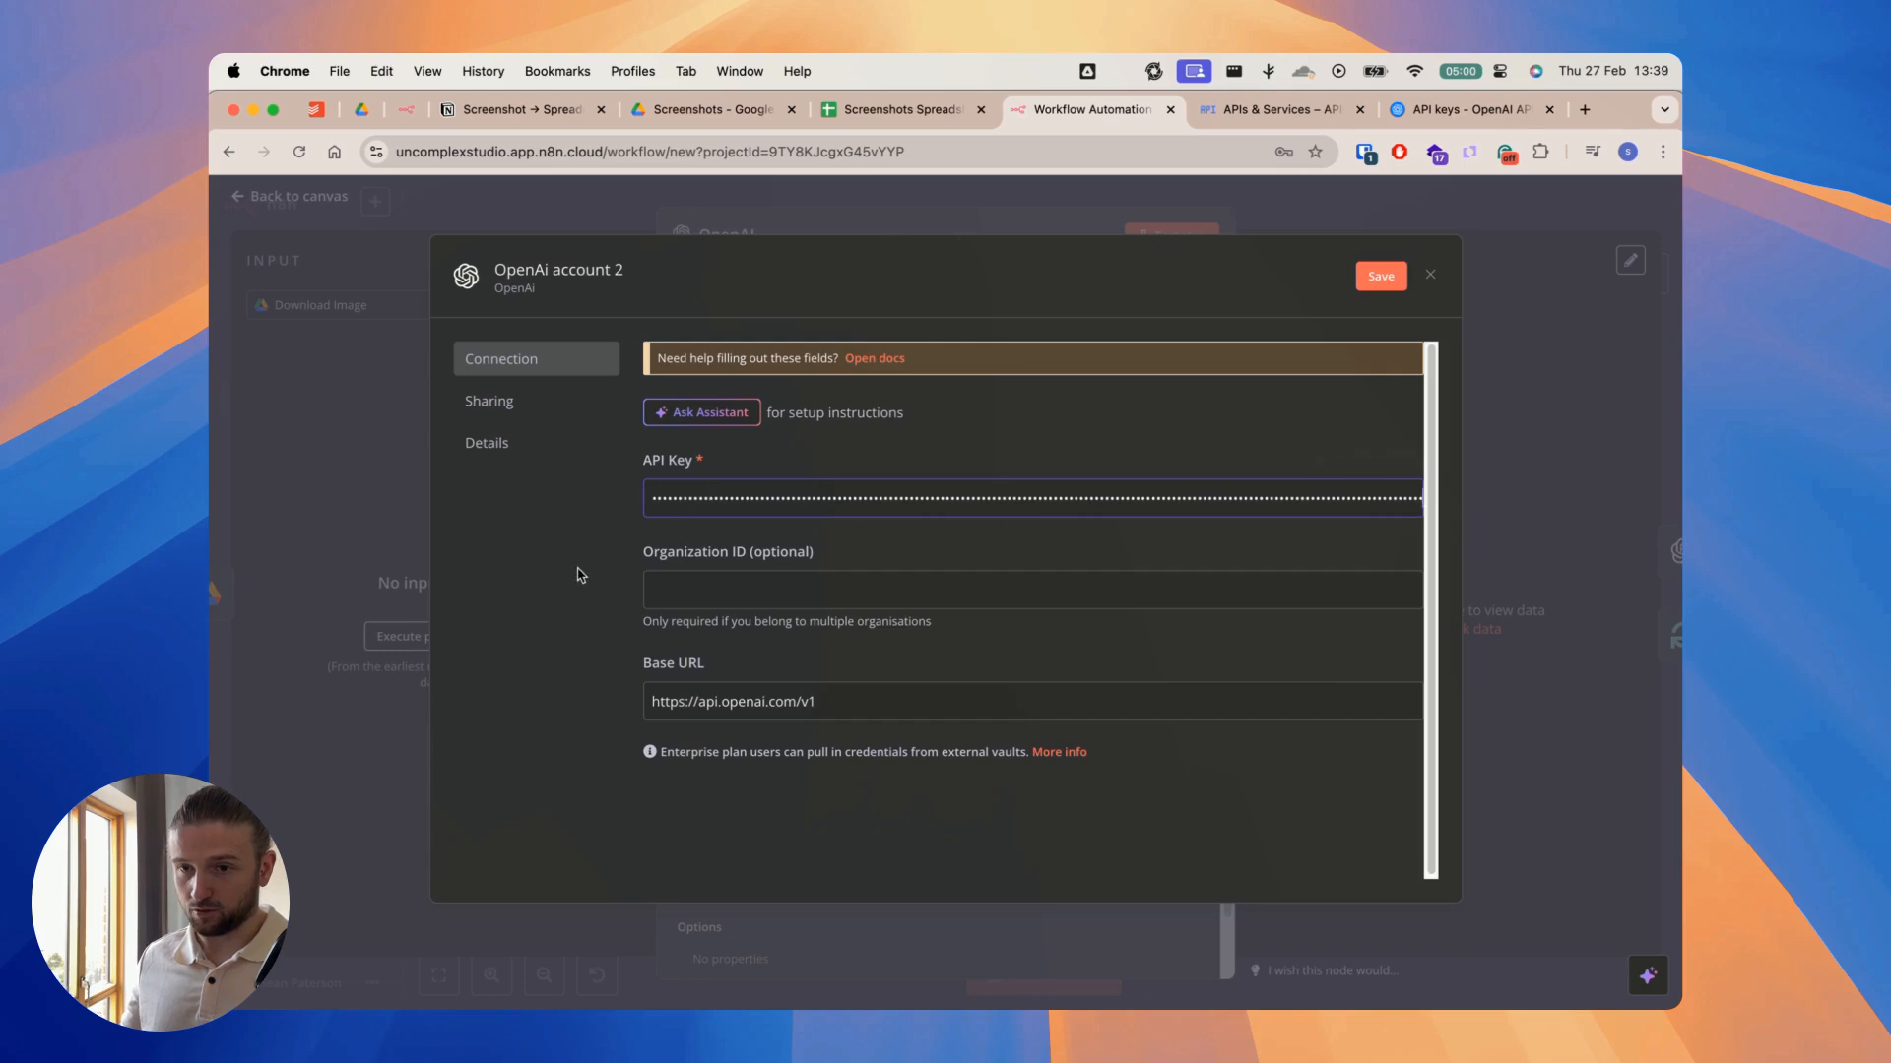
left_click(1379, 279)
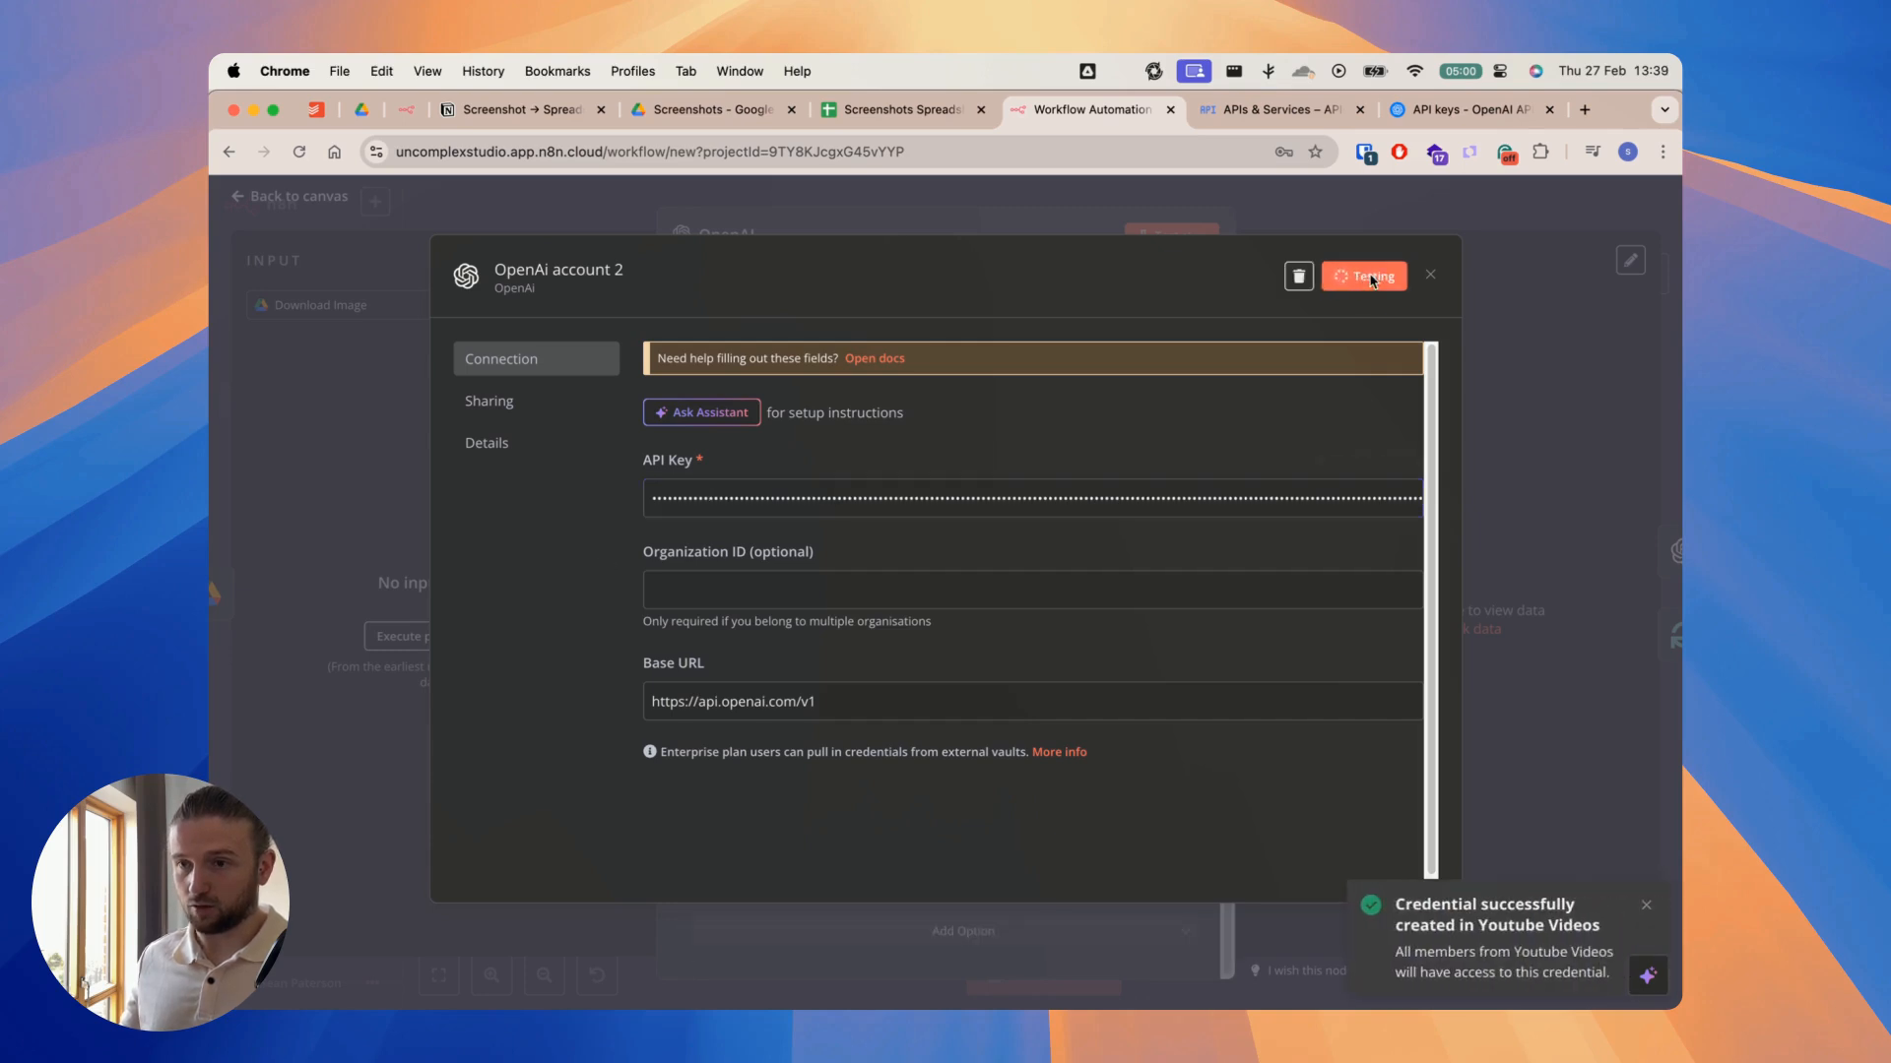
left_click(1368, 223)
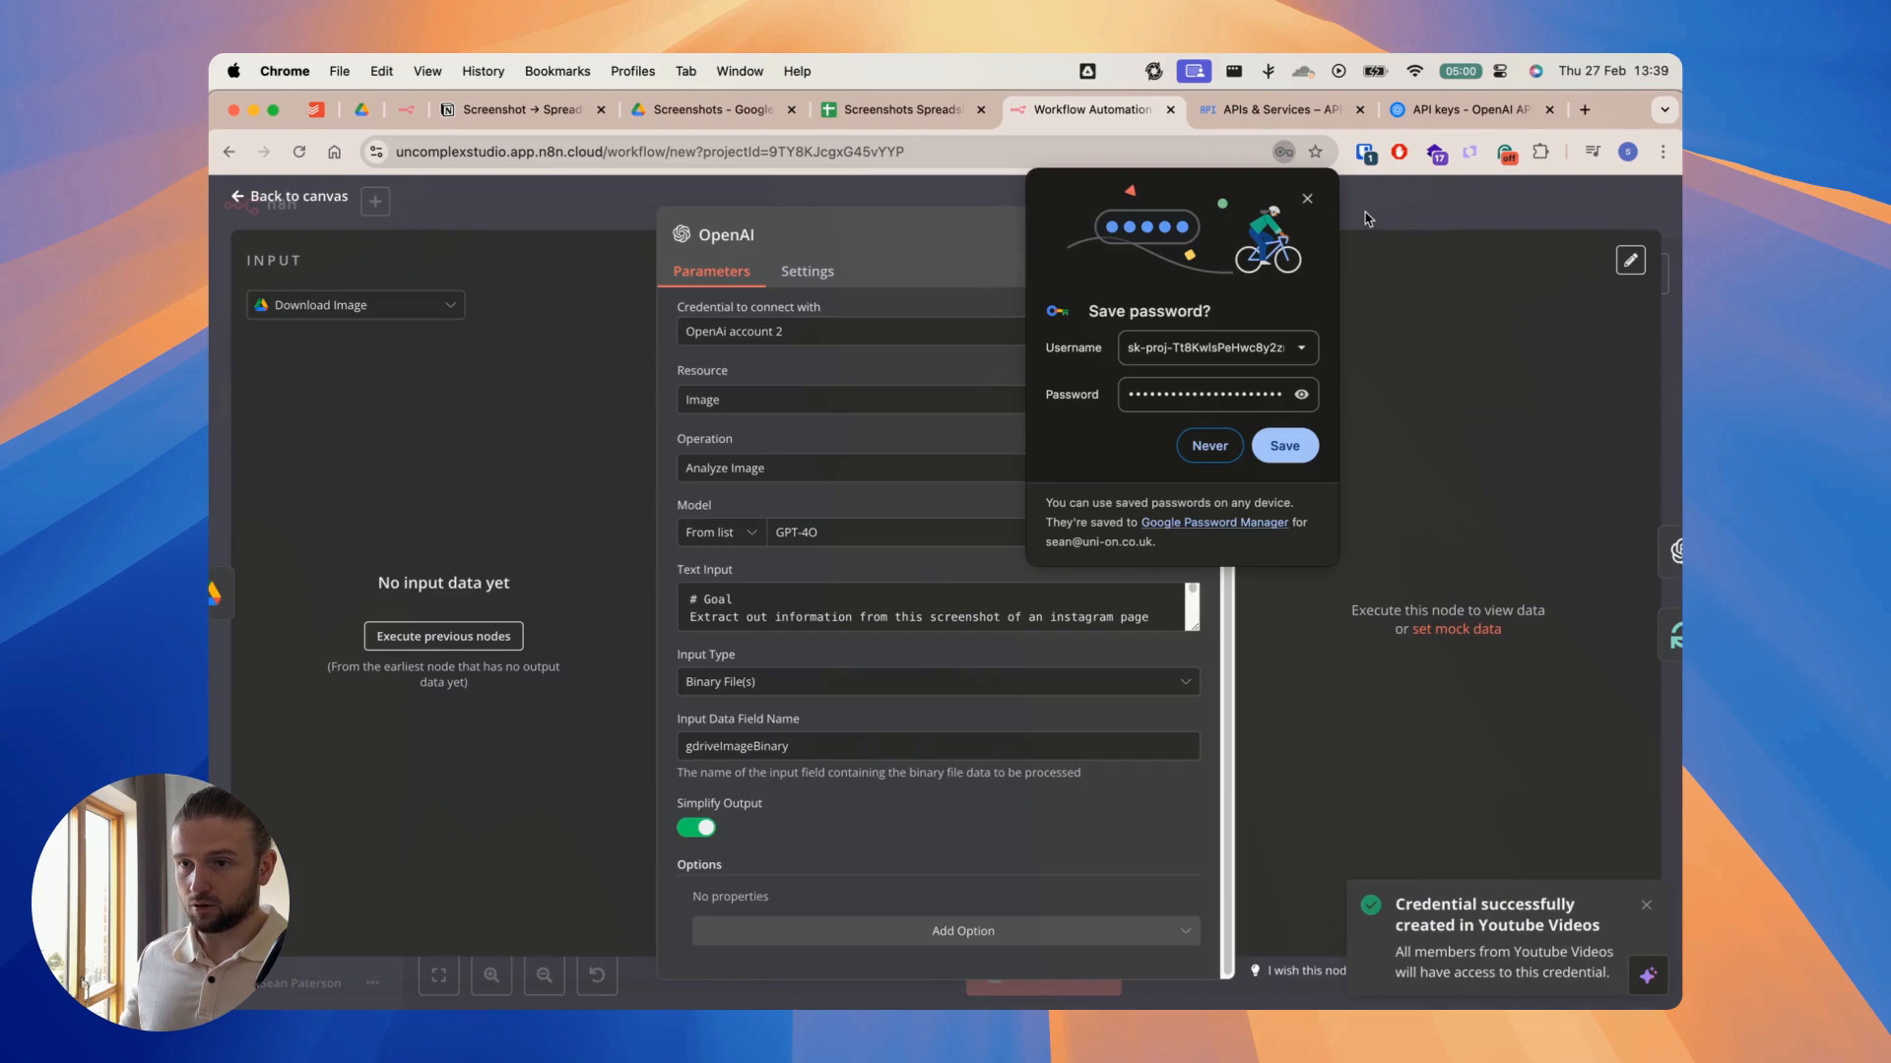
left_click(1423, 220)
left_click(1309, 200)
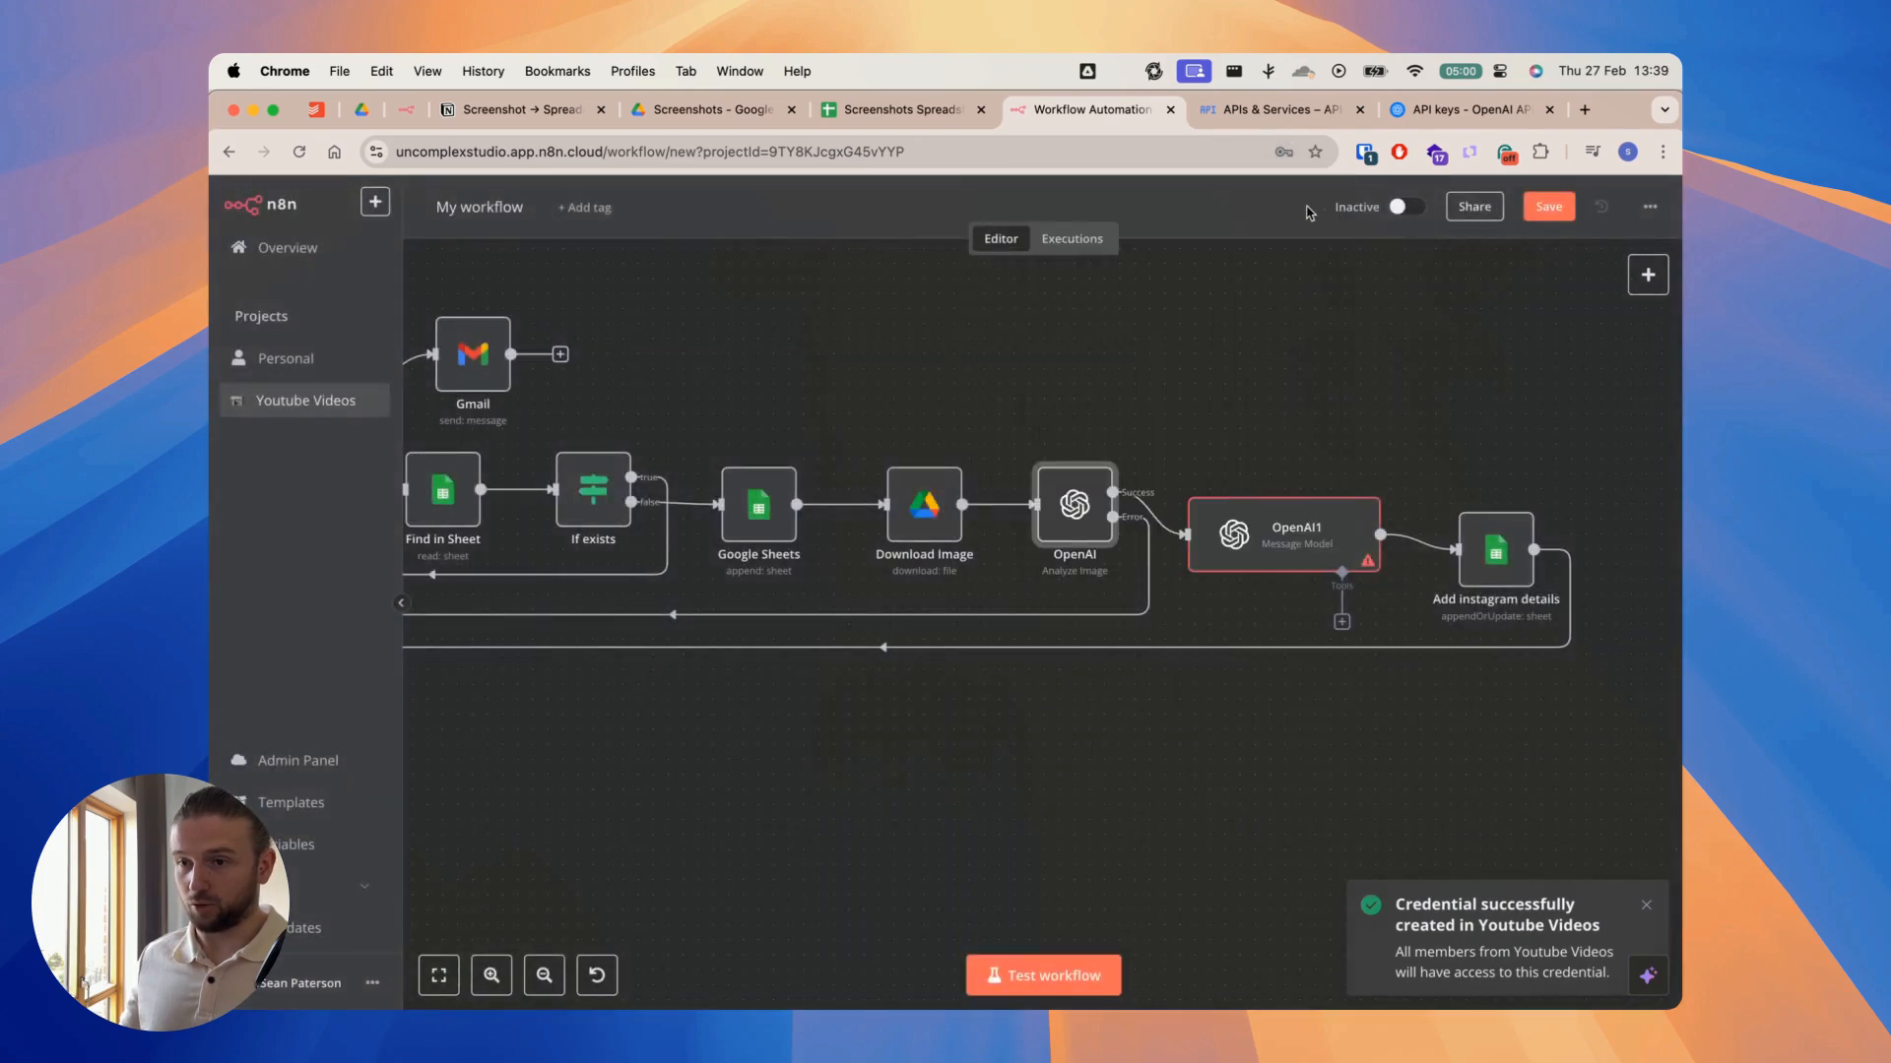
Step: Open the OpenAI1 node to check its credential, close it and look over the whole workflow from its trigger nodes
double_click(1270, 556)
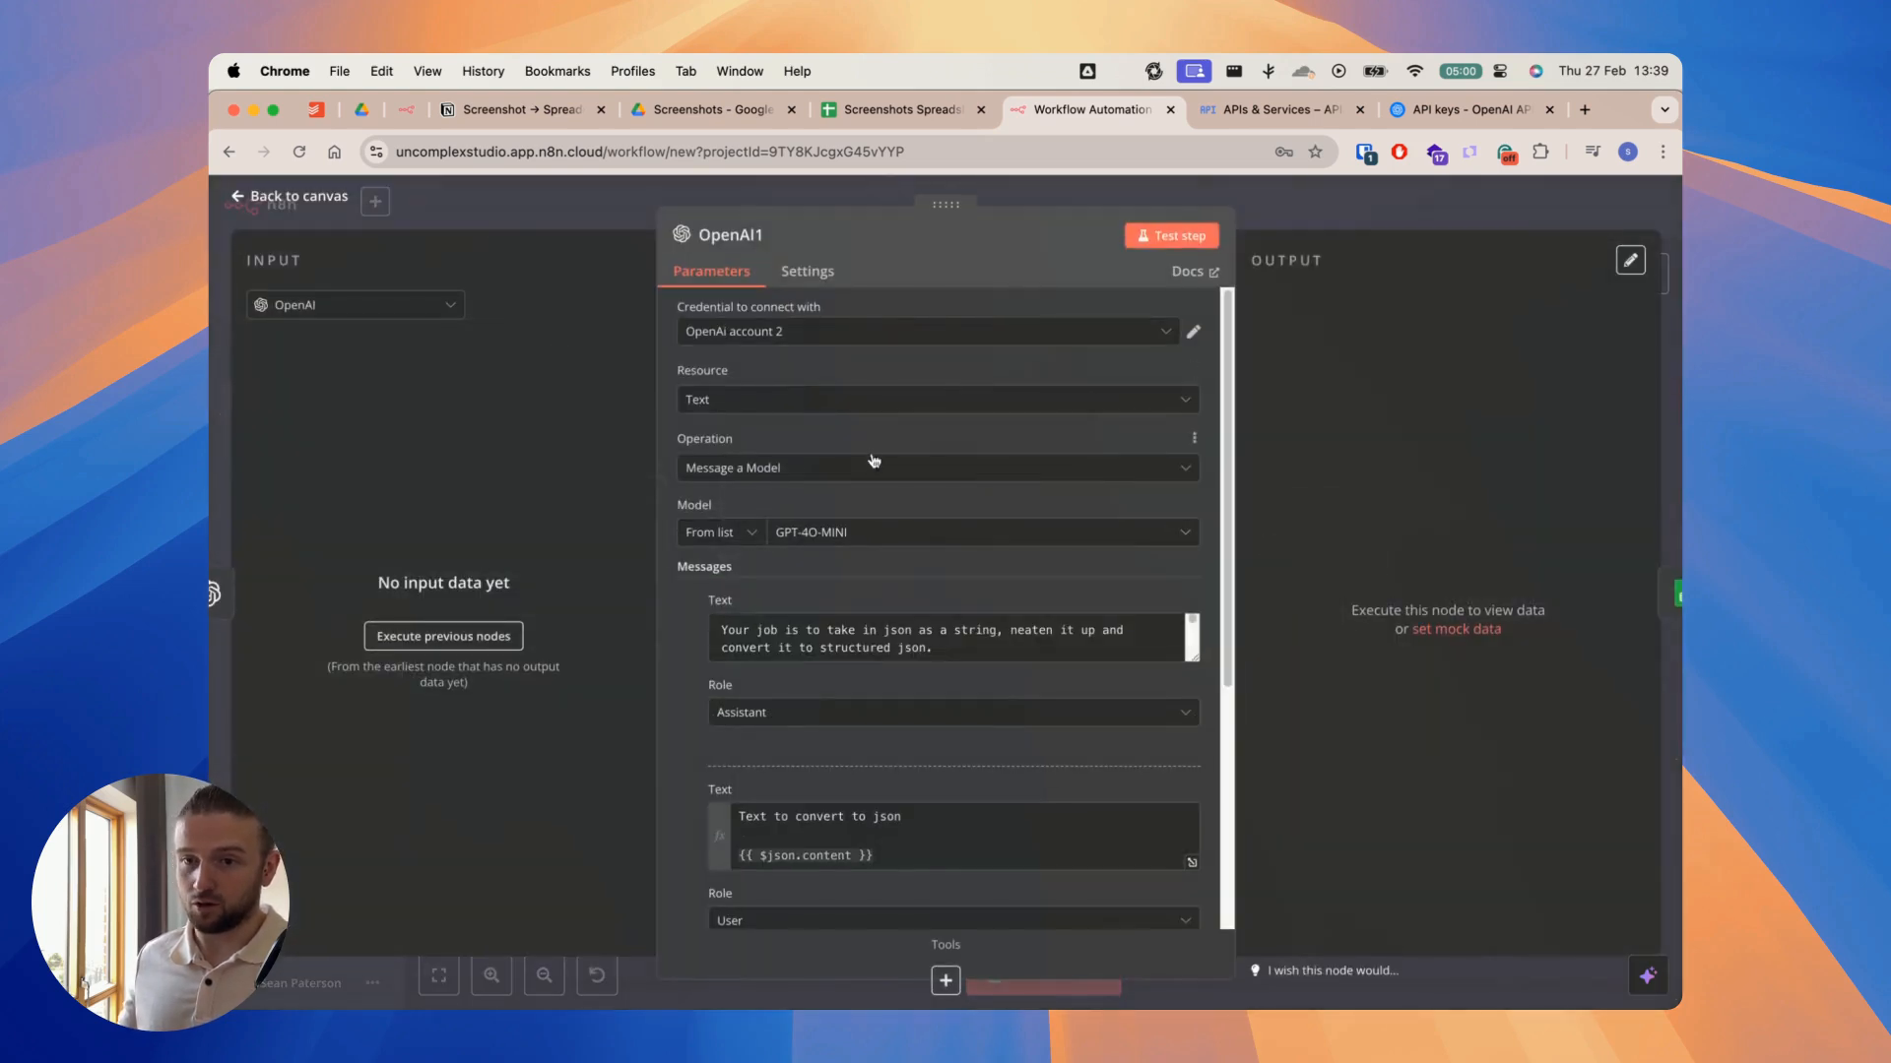
left_click(1050, 196)
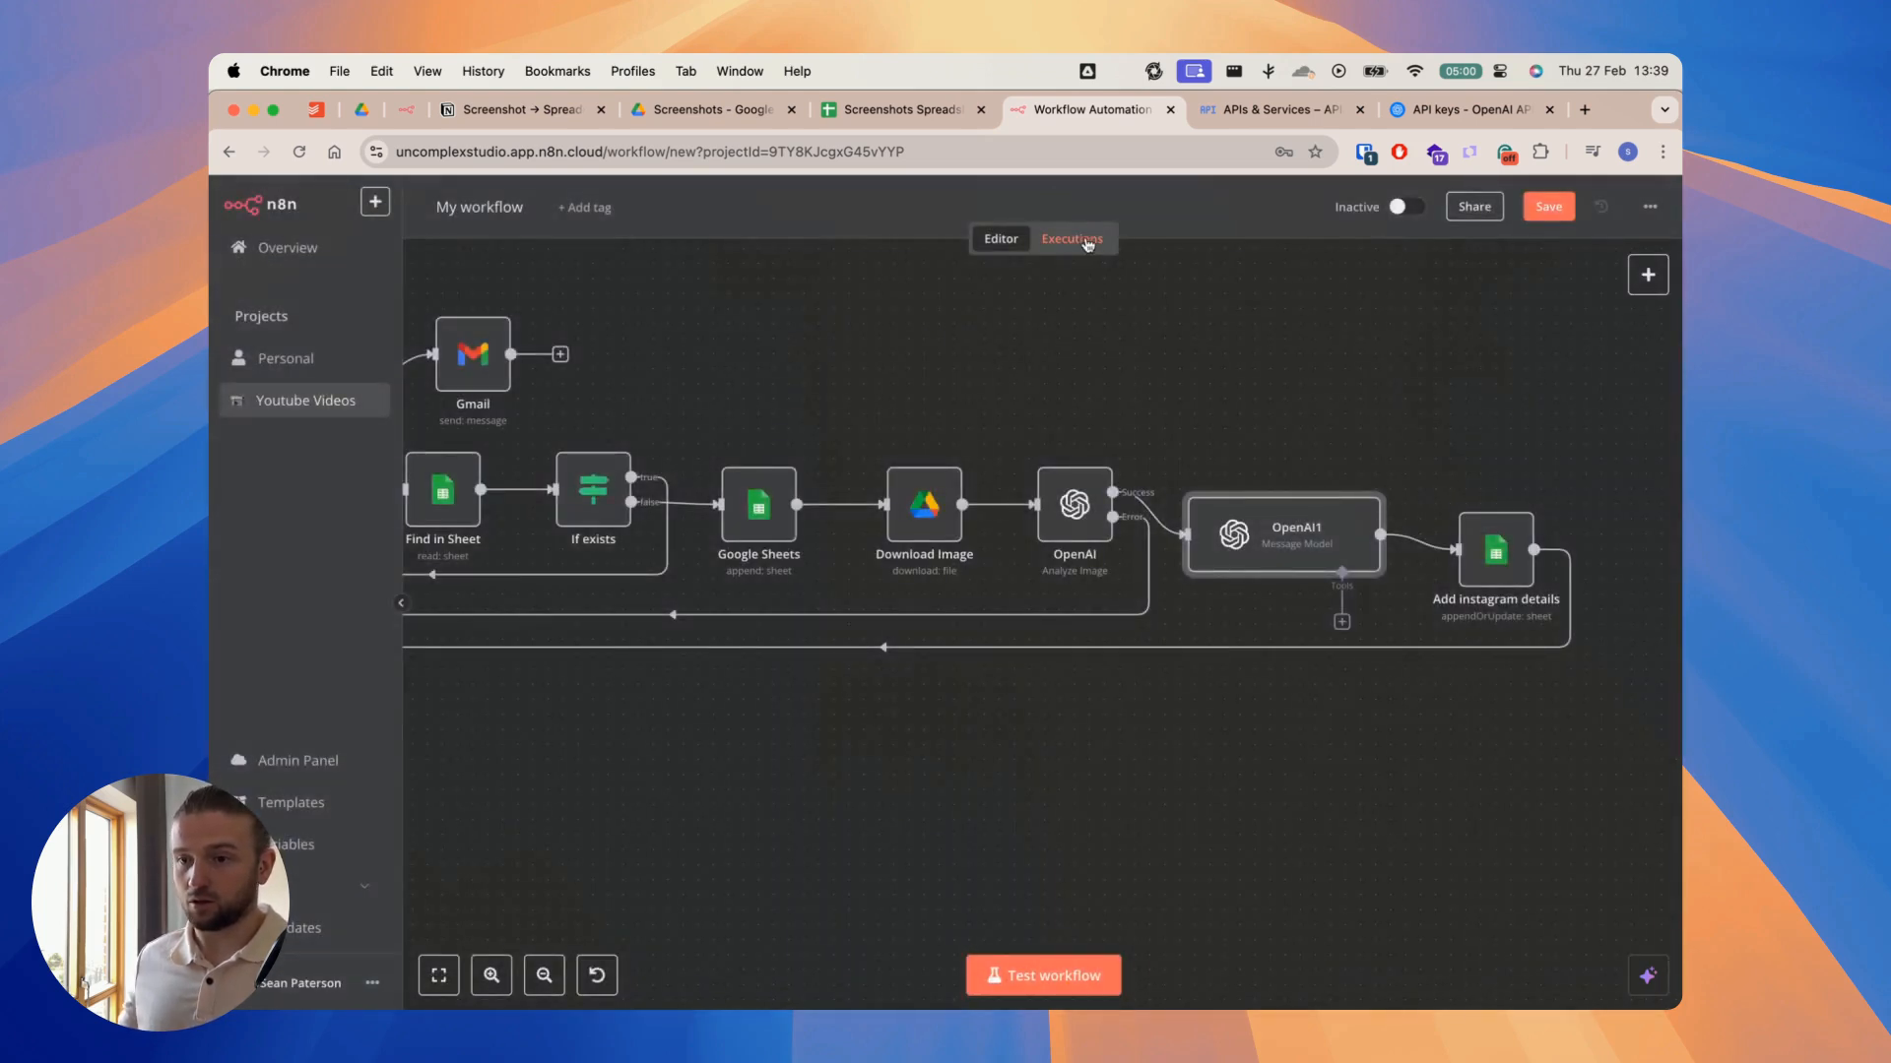
scroll(1227, 380, "down", 10)
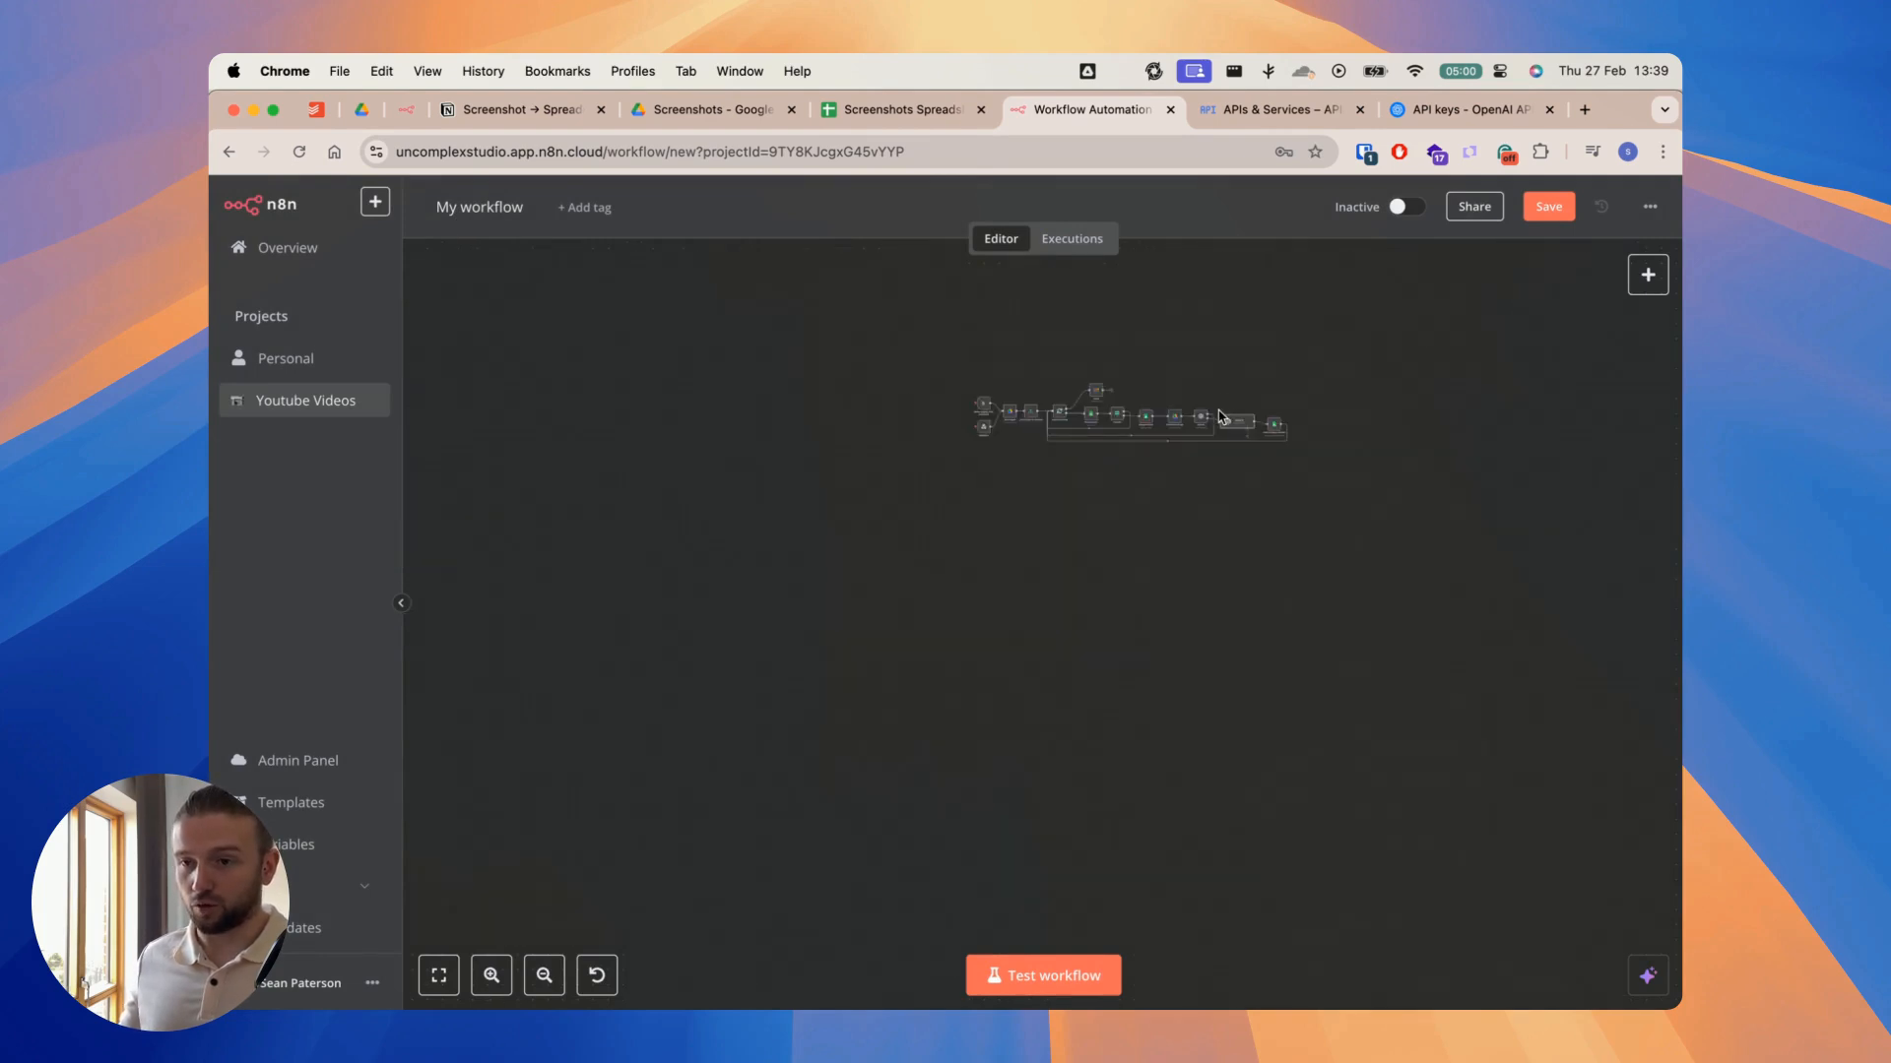
scroll(1221, 411, "up", 5)
scroll(1217, 413, "up", 5)
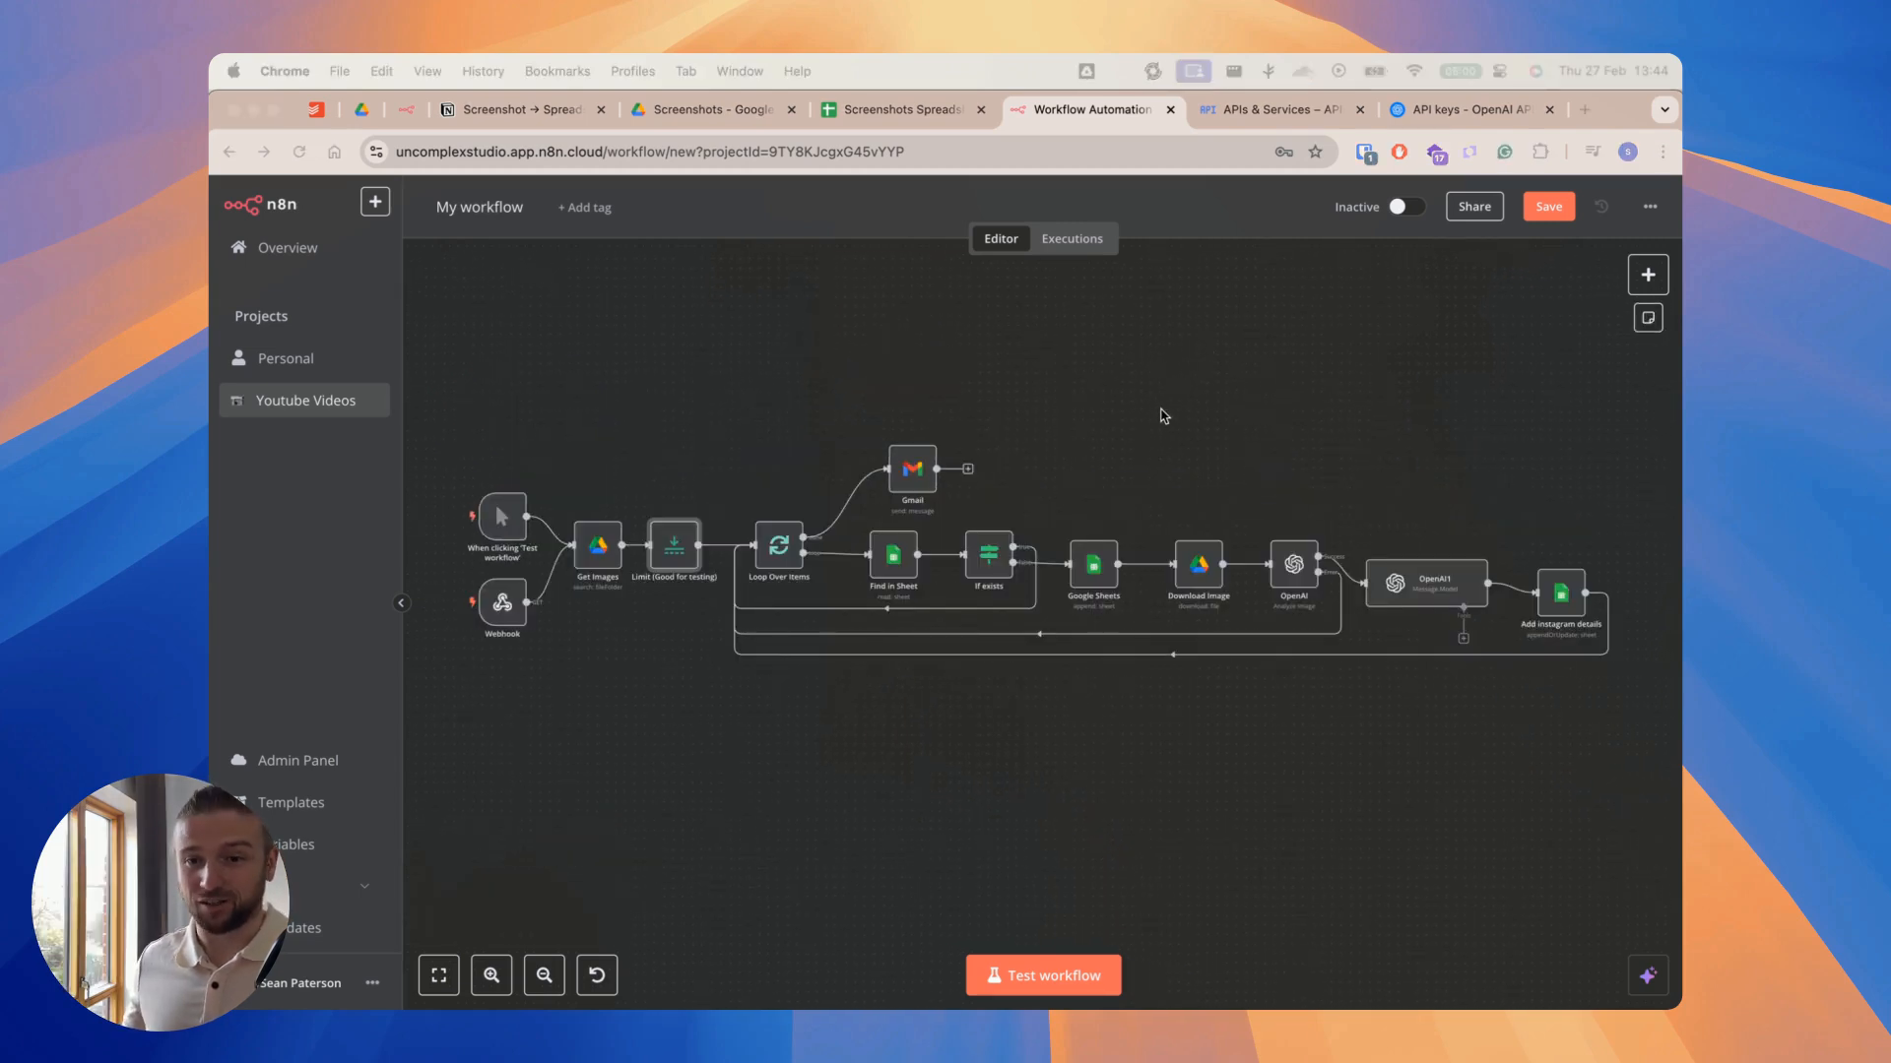
scroll(500, 507, "up", 8)
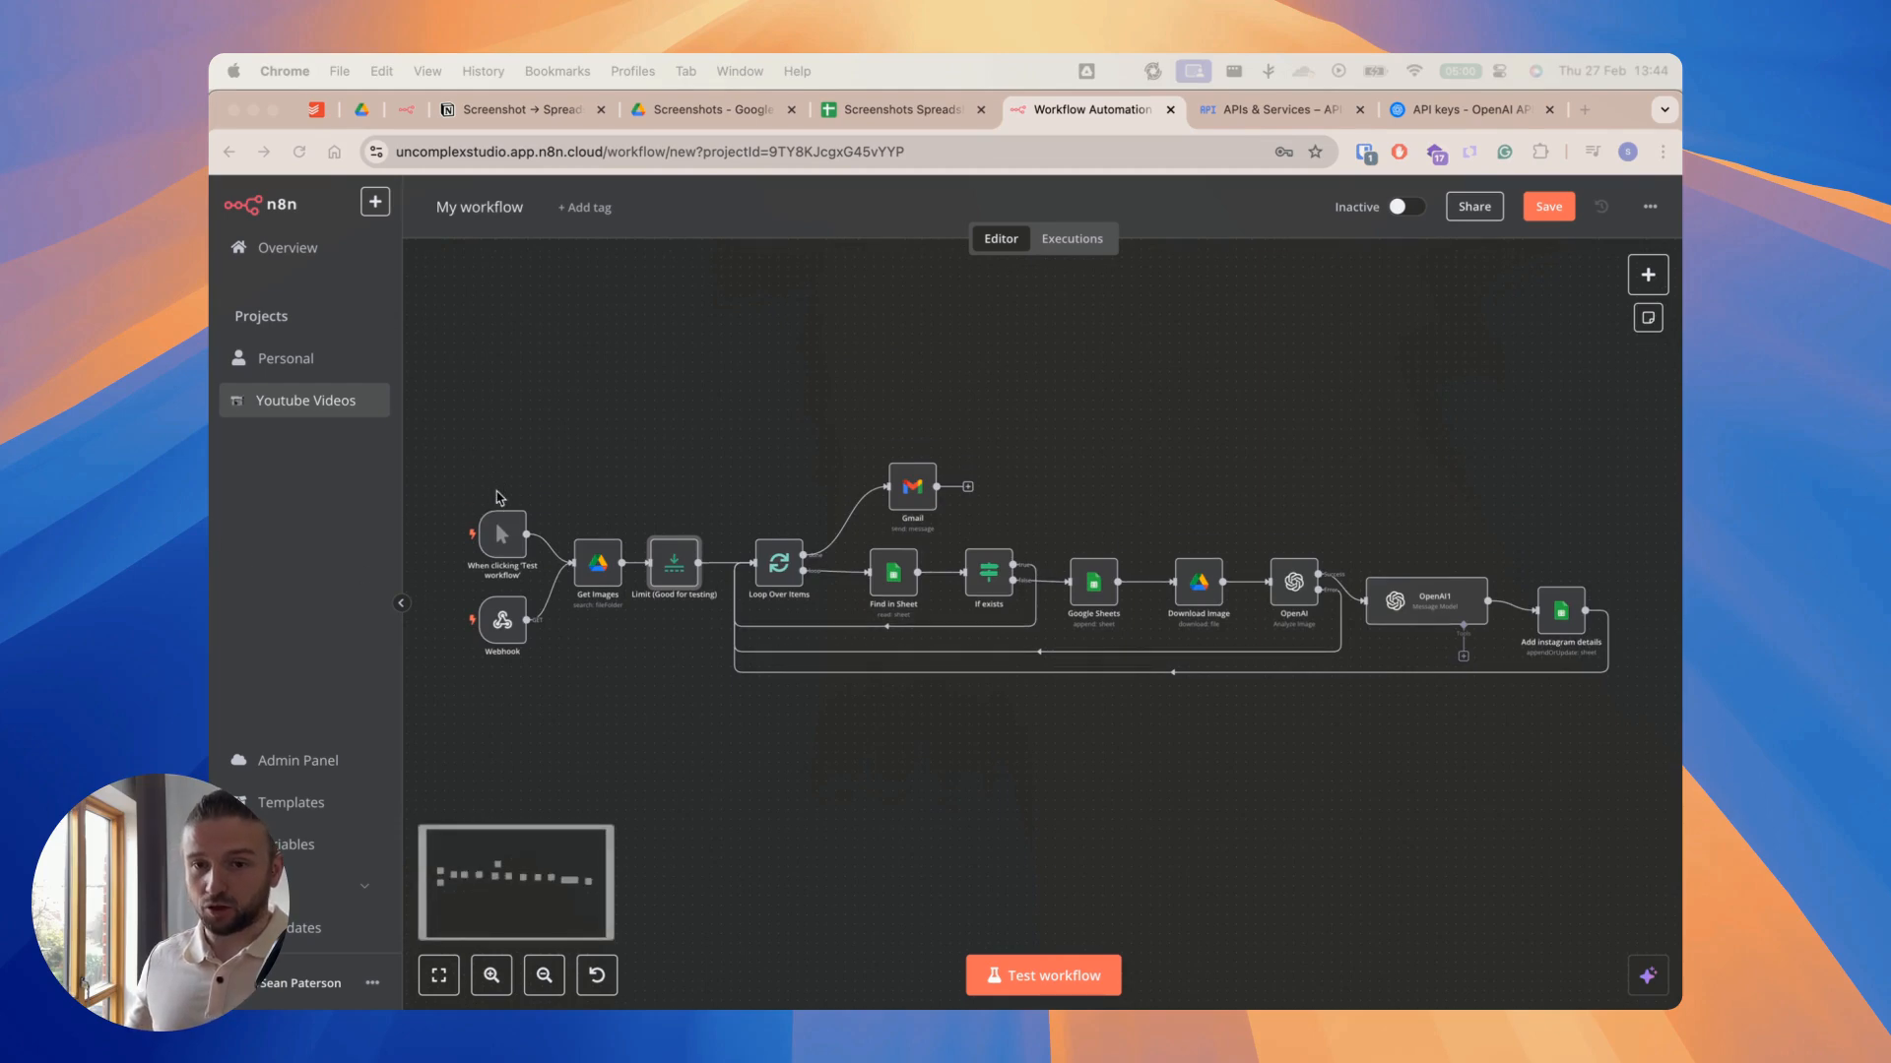
scroll(501, 507, "down", 5)
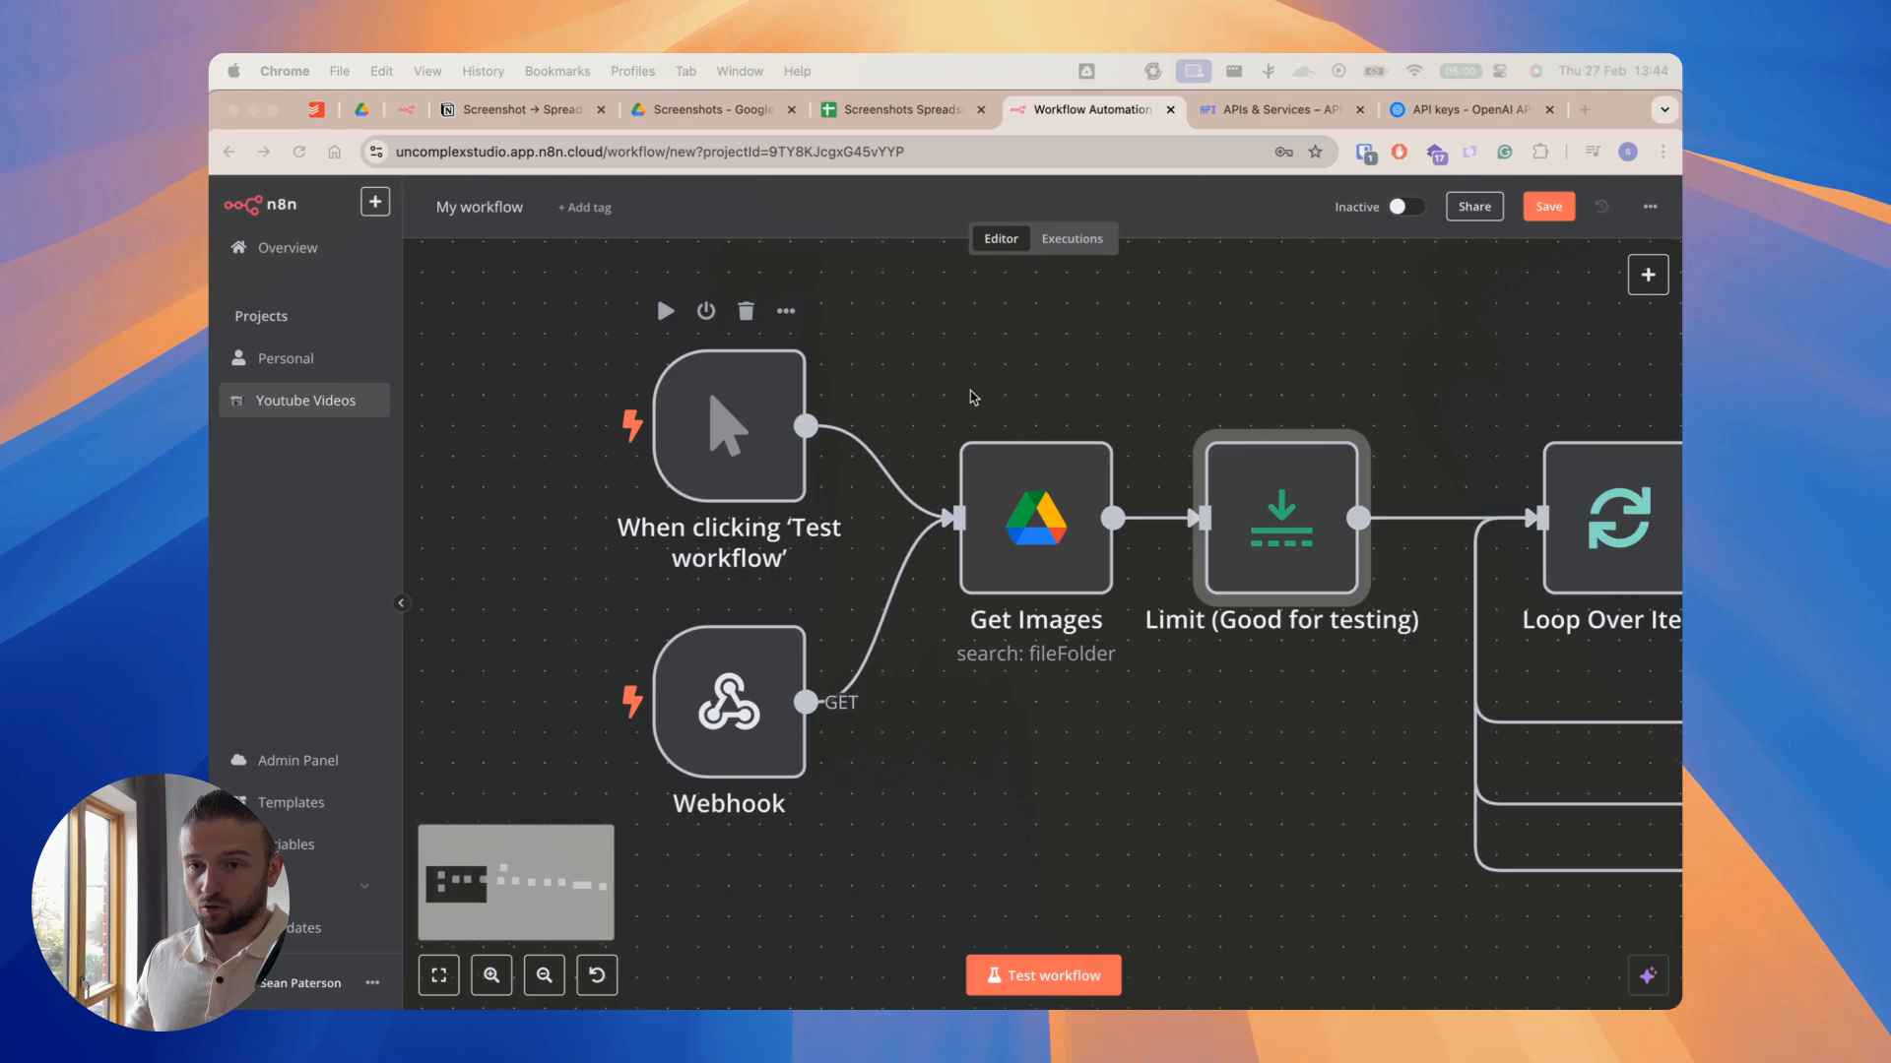
Step: Inspect the manual "When clicking 'Test workflow'" trigger node, close it and bring both triggers and the nearby nodes into view
double_click(702, 435)
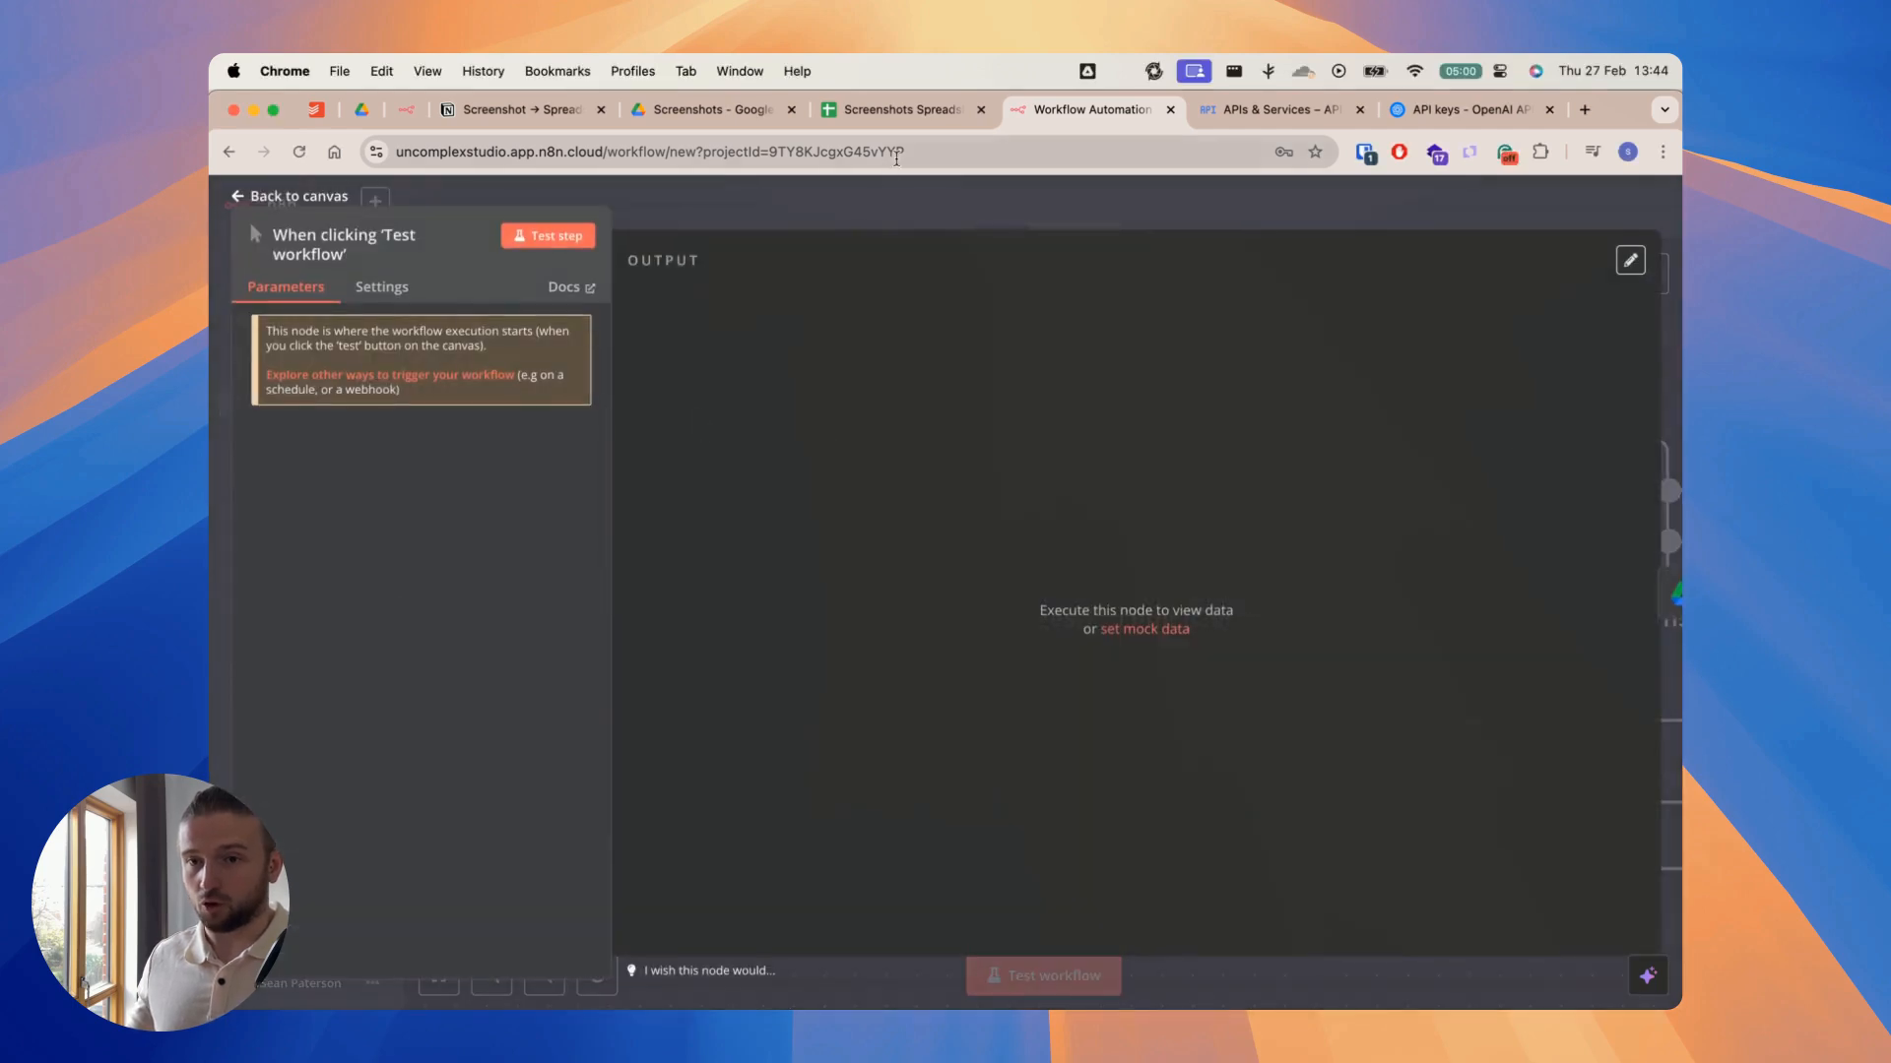
left_click(865, 203)
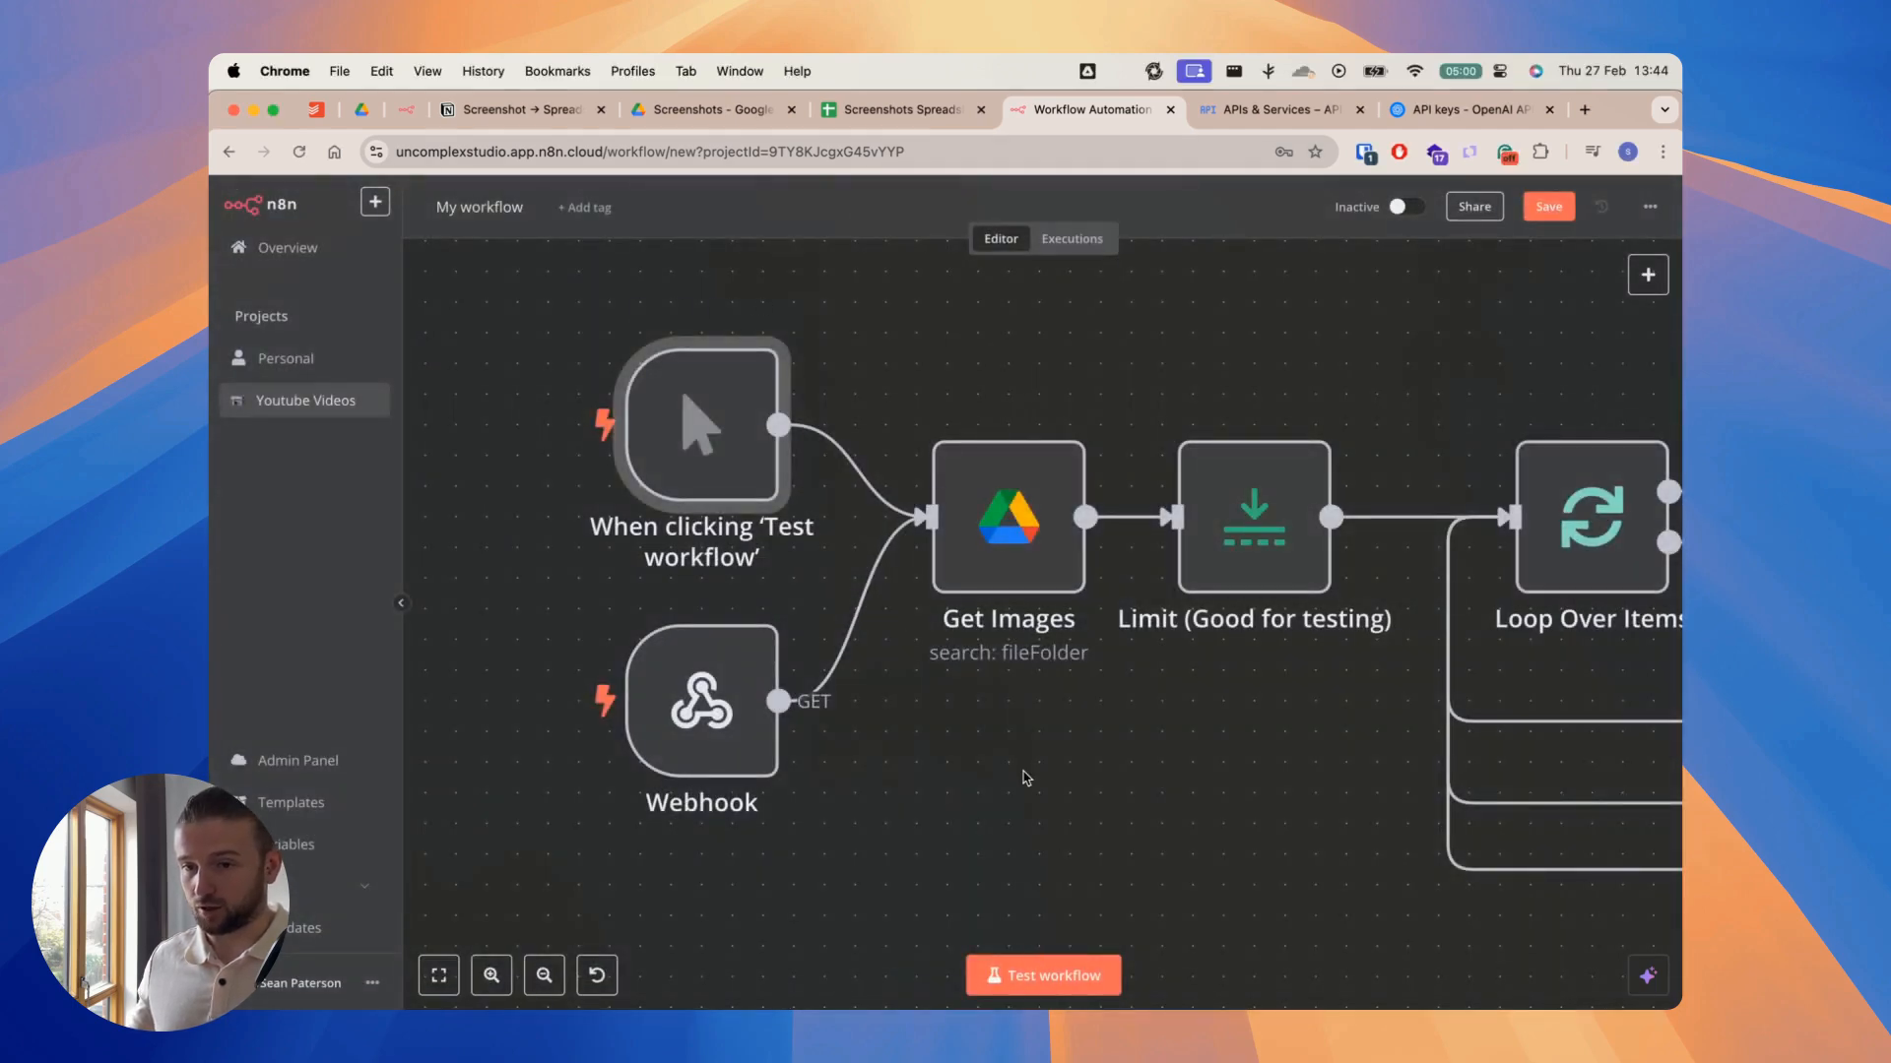
scroll(1026, 781, "down", 3)
scroll(1036, 781, "right", 2)
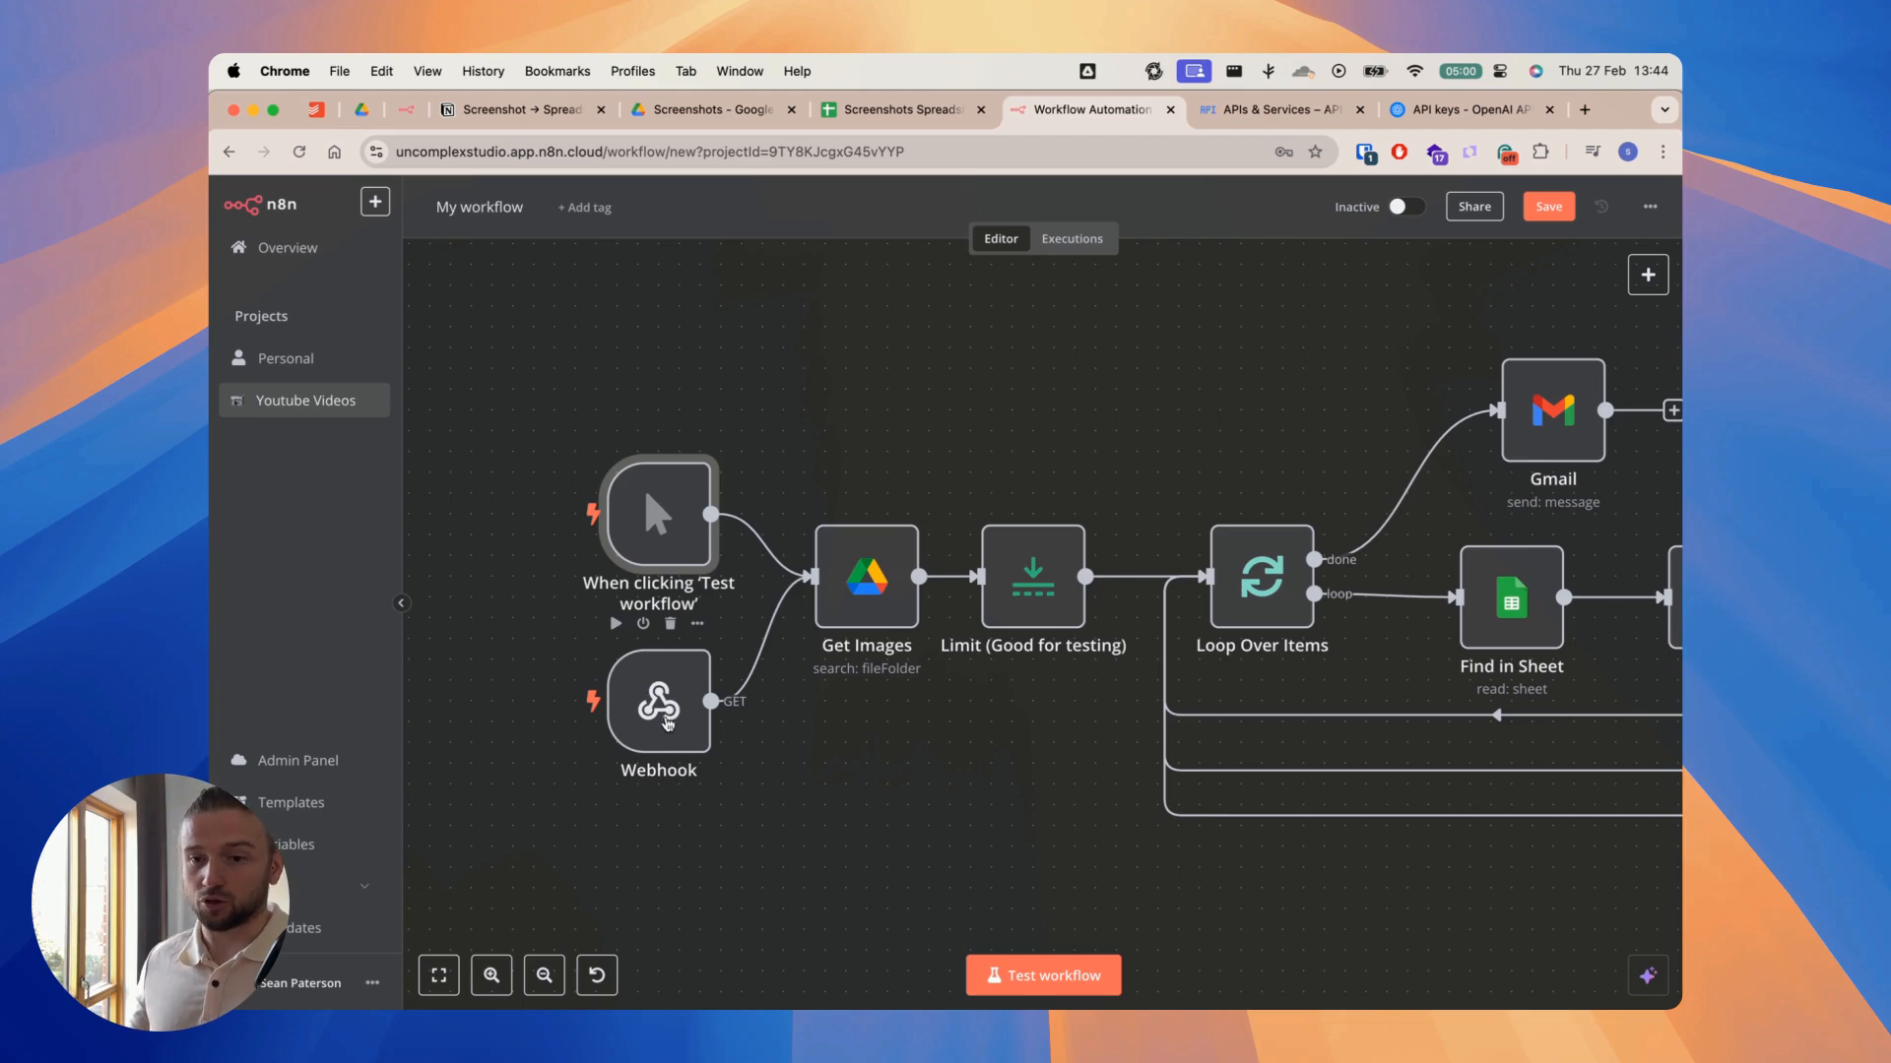
Step: Copy the test URL from the Webhook trigger node and load it in a new browser tab
left_click(655, 707)
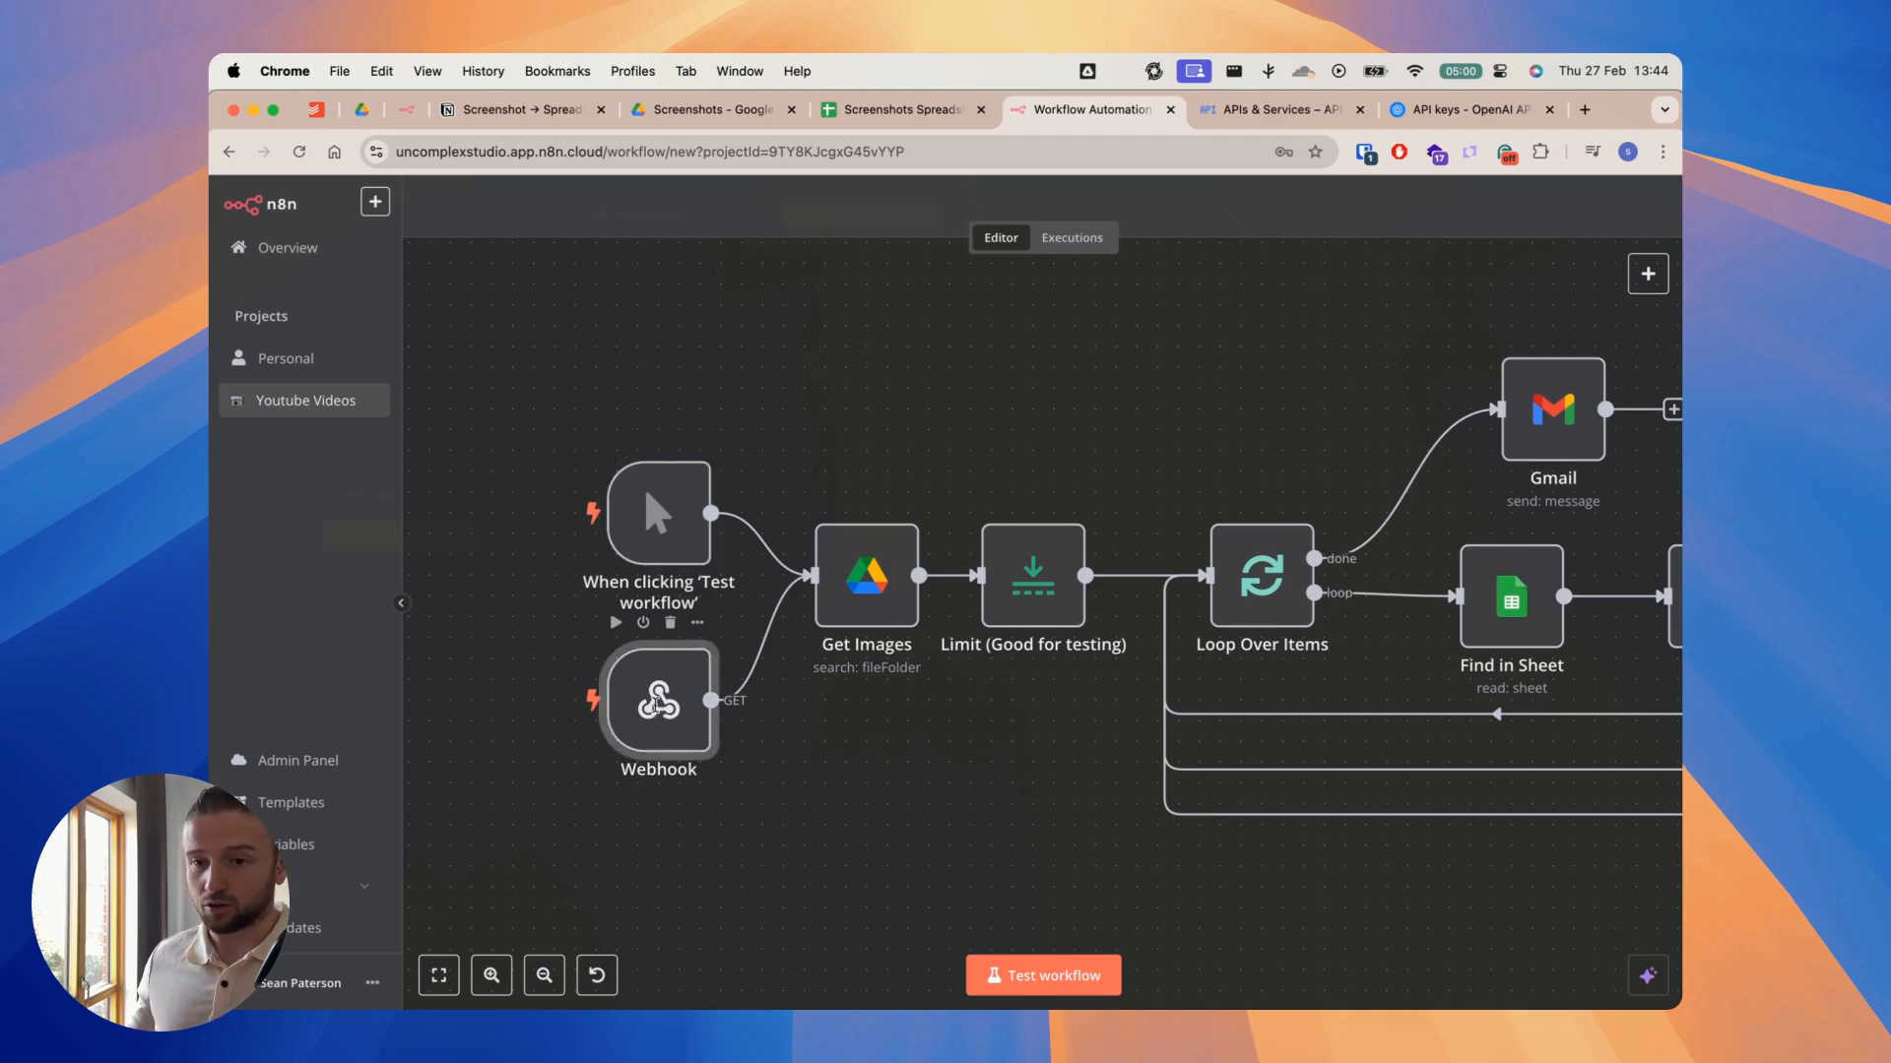
double_click(657, 705)
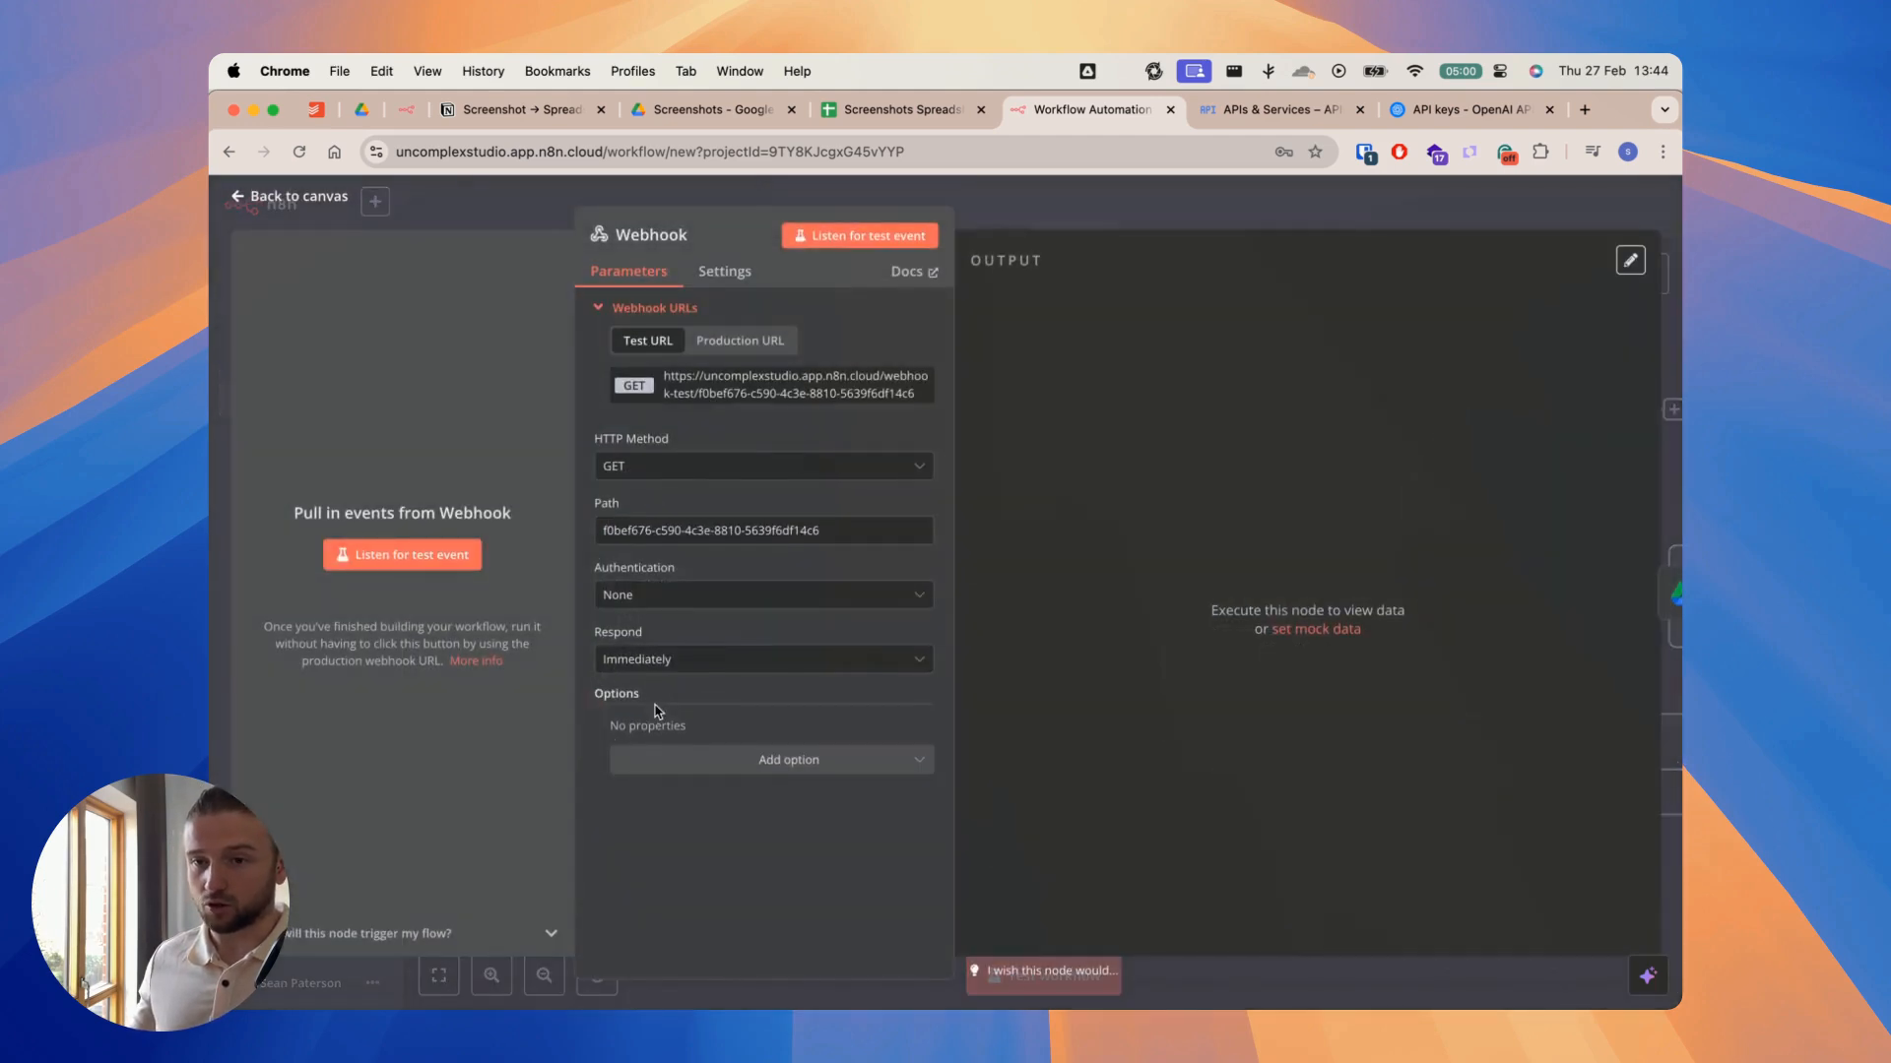
left_click(778, 394)
left_click(1584, 109)
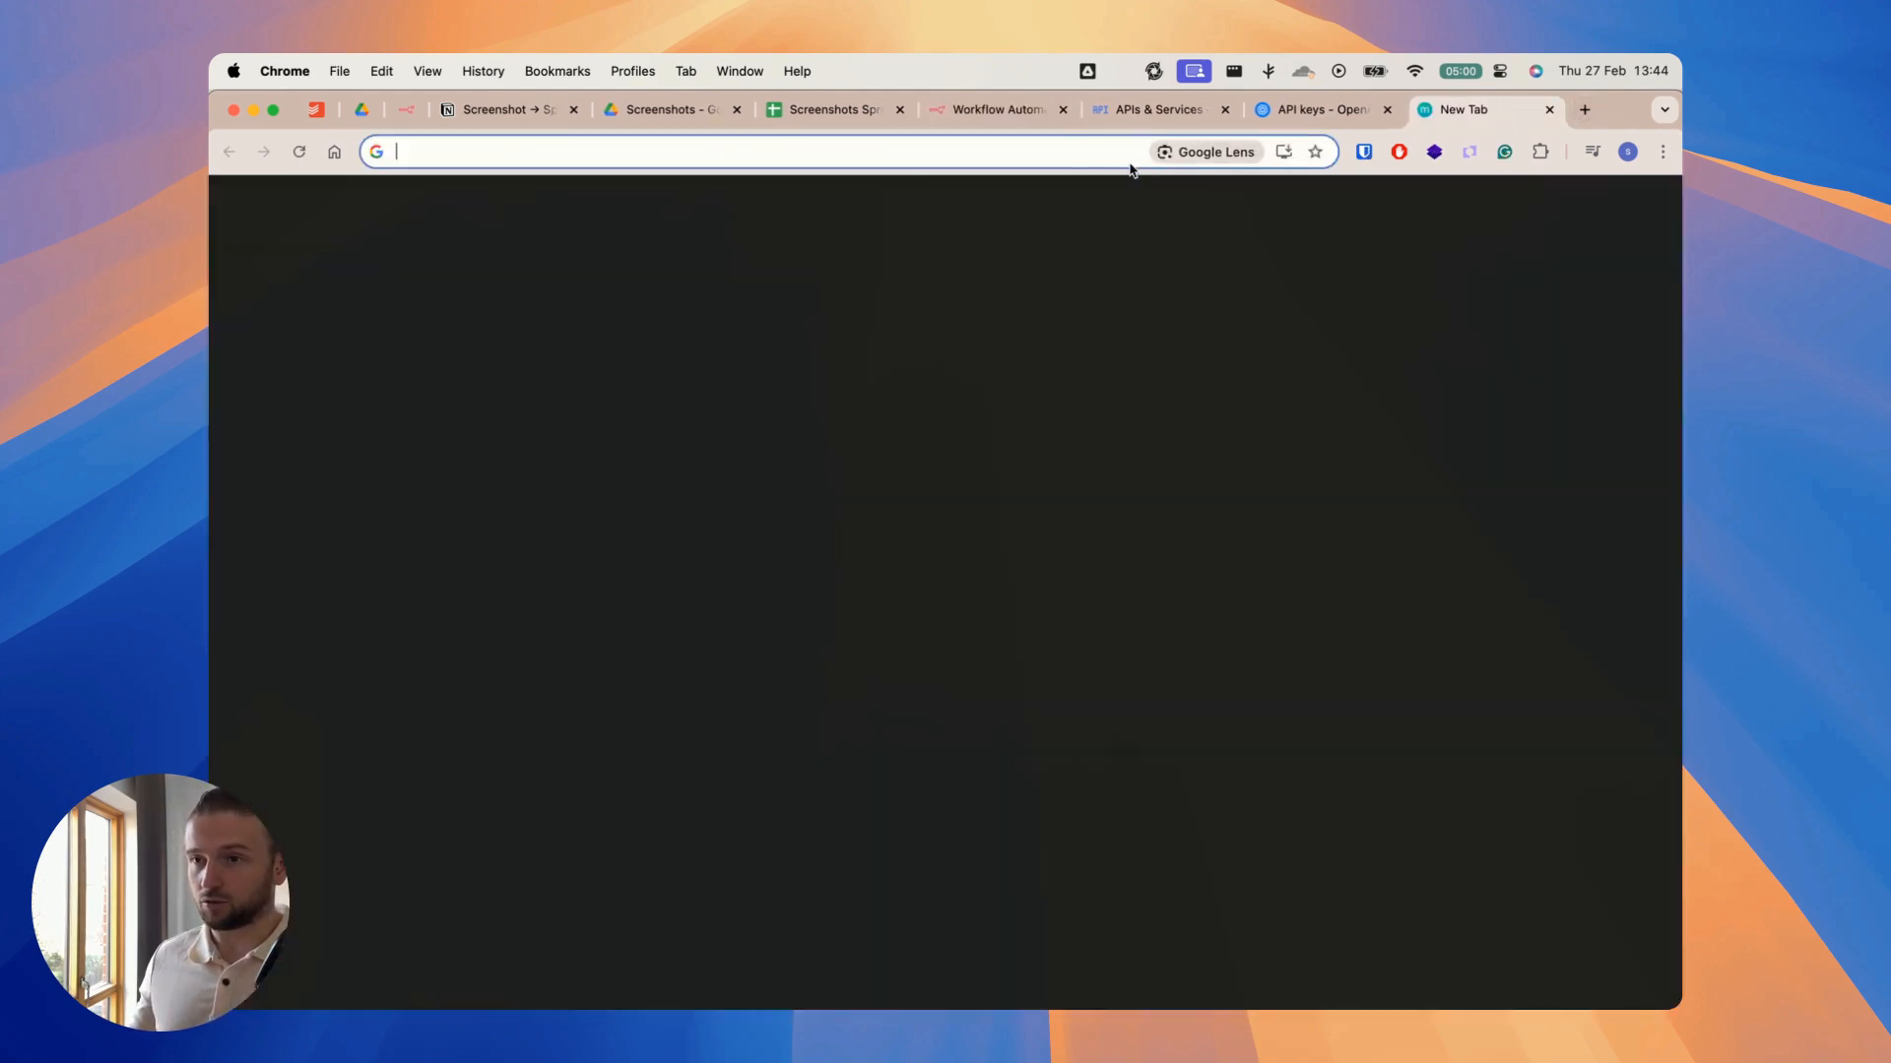
key("super+v")
key("Return")
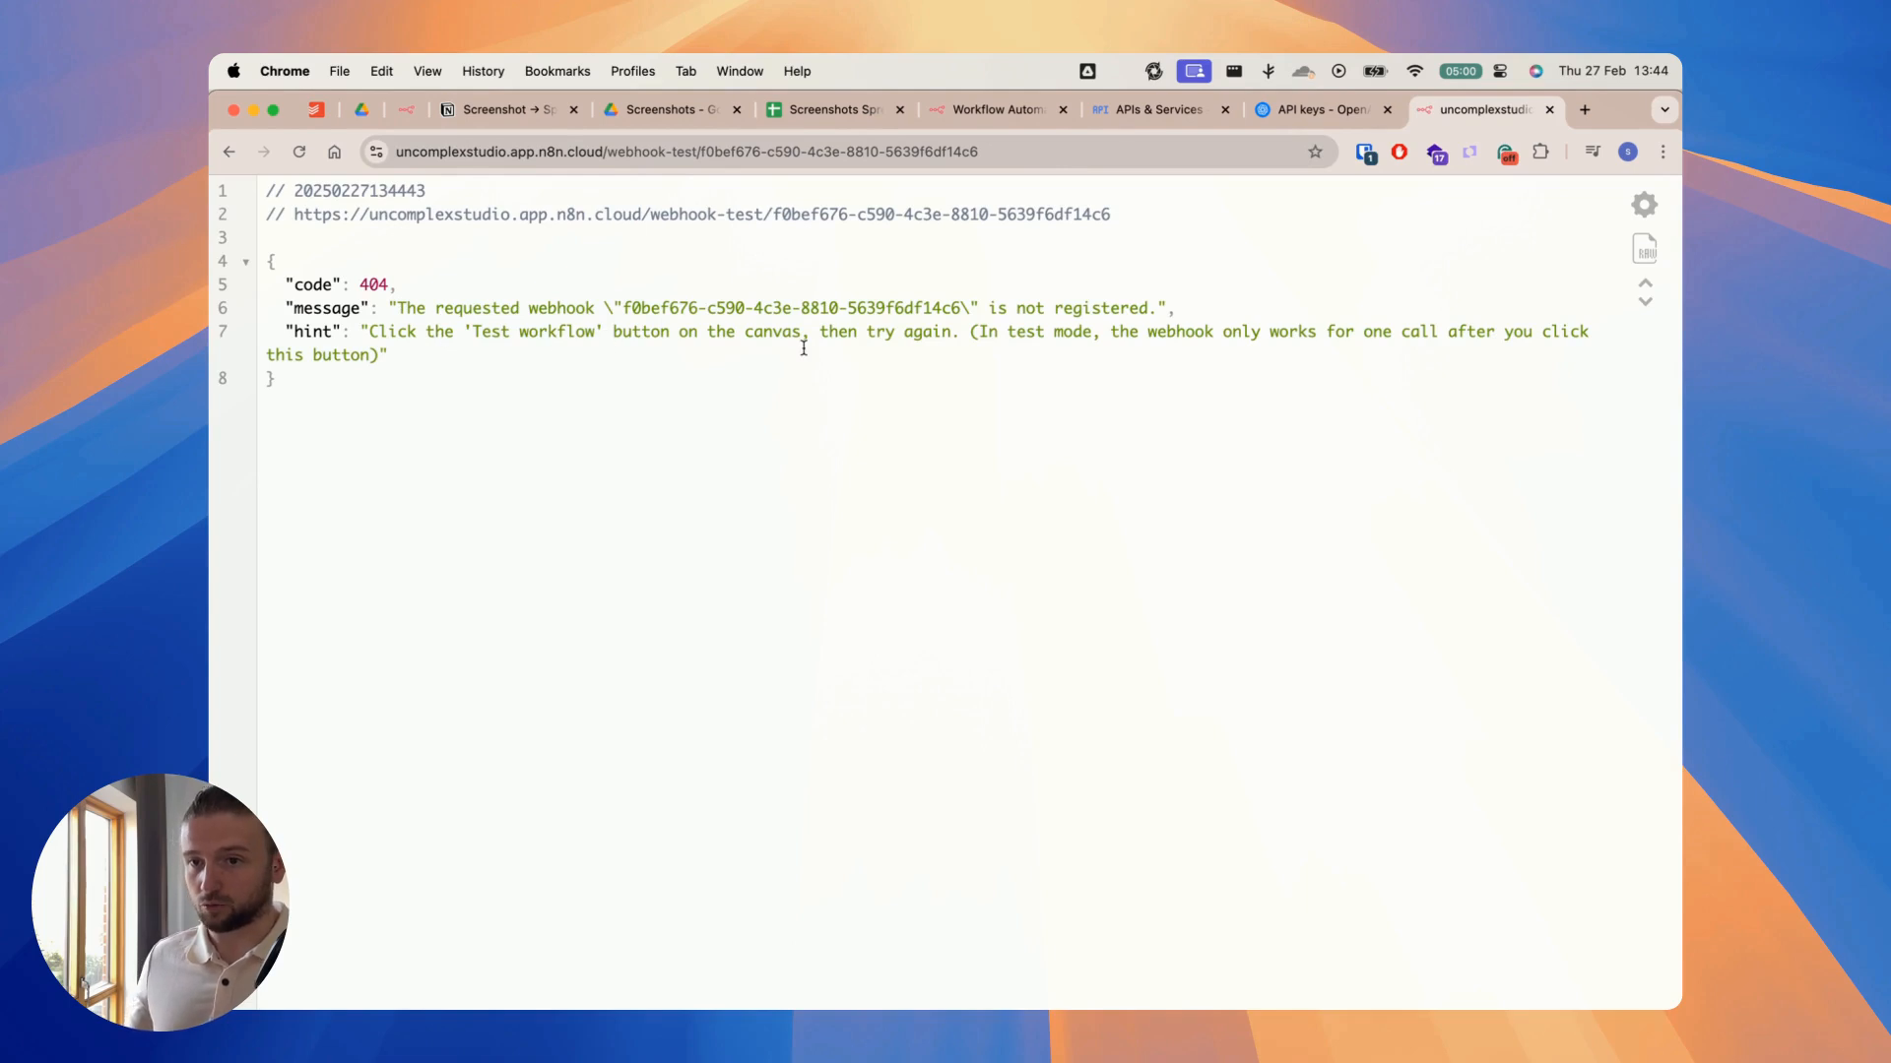
Step: Close the Webhook node, start a workflow test run, and trigger it by loading the webhook test URL again
left_click(984, 109)
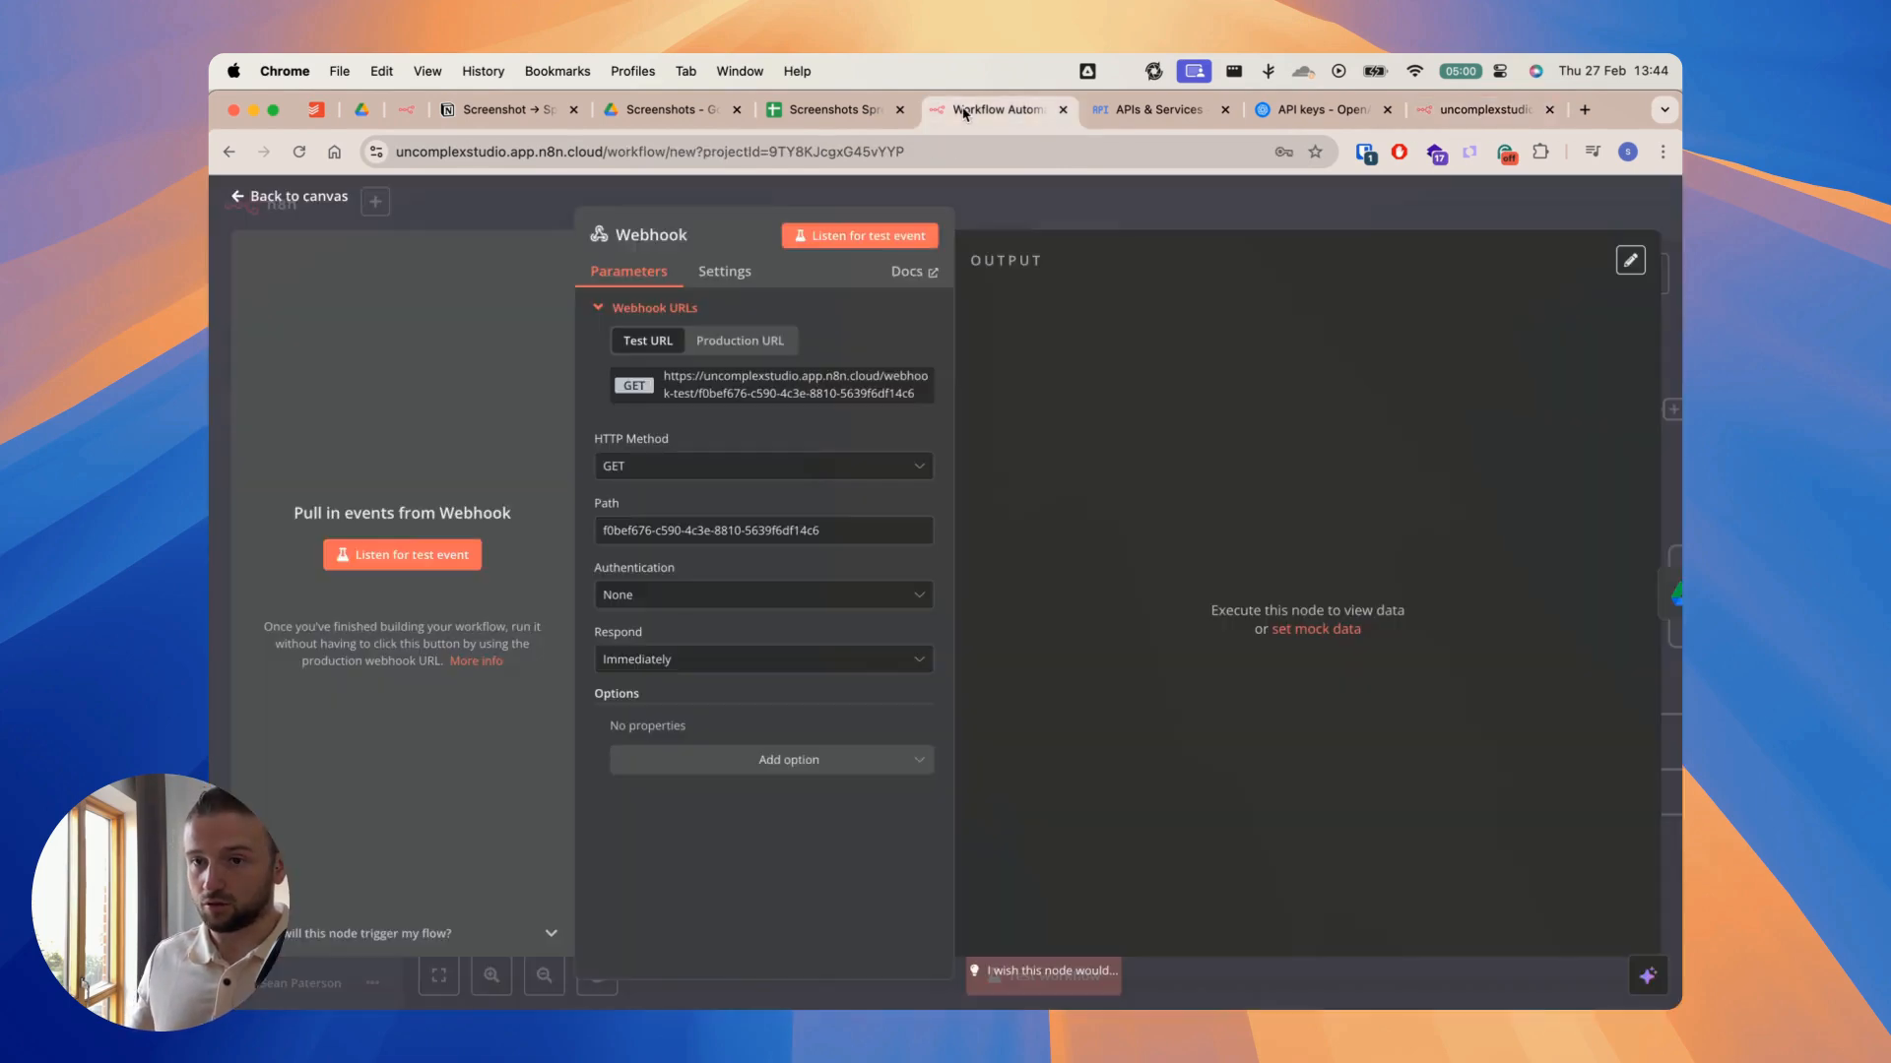
left_click(1062, 214)
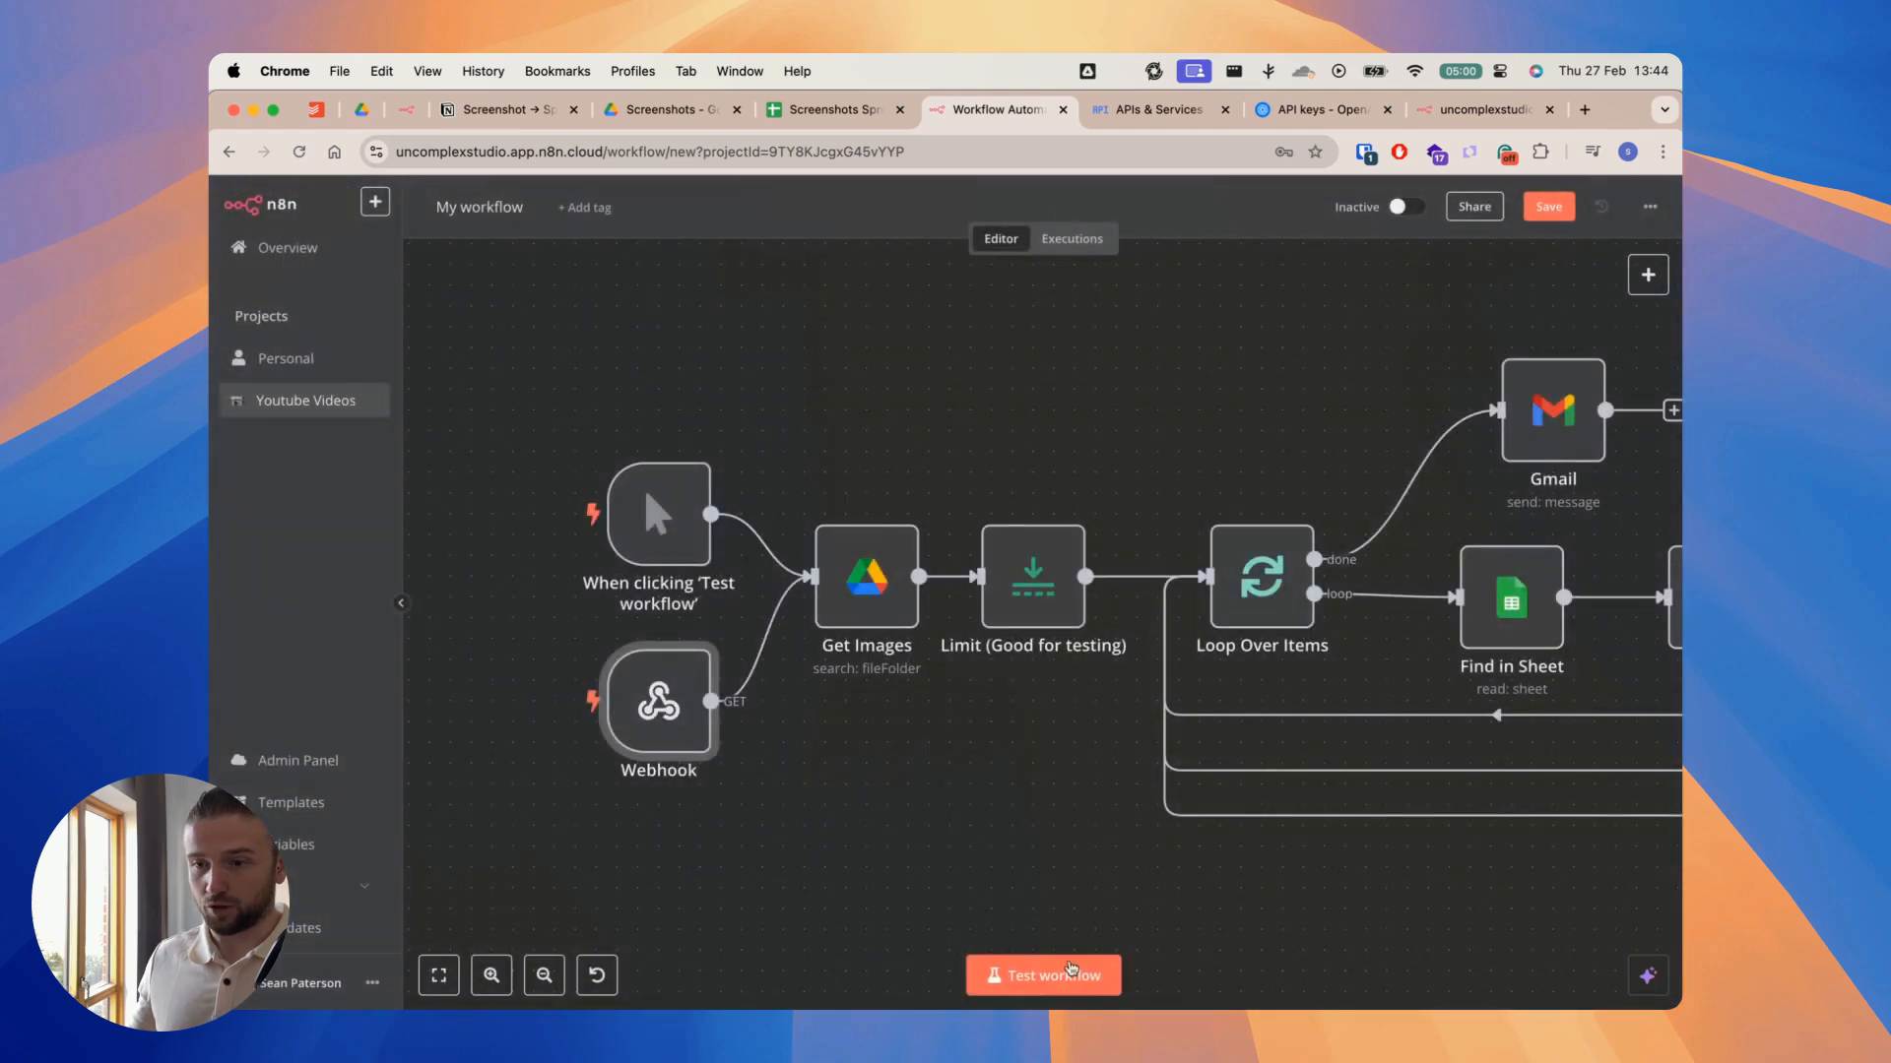
left_click(1053, 976)
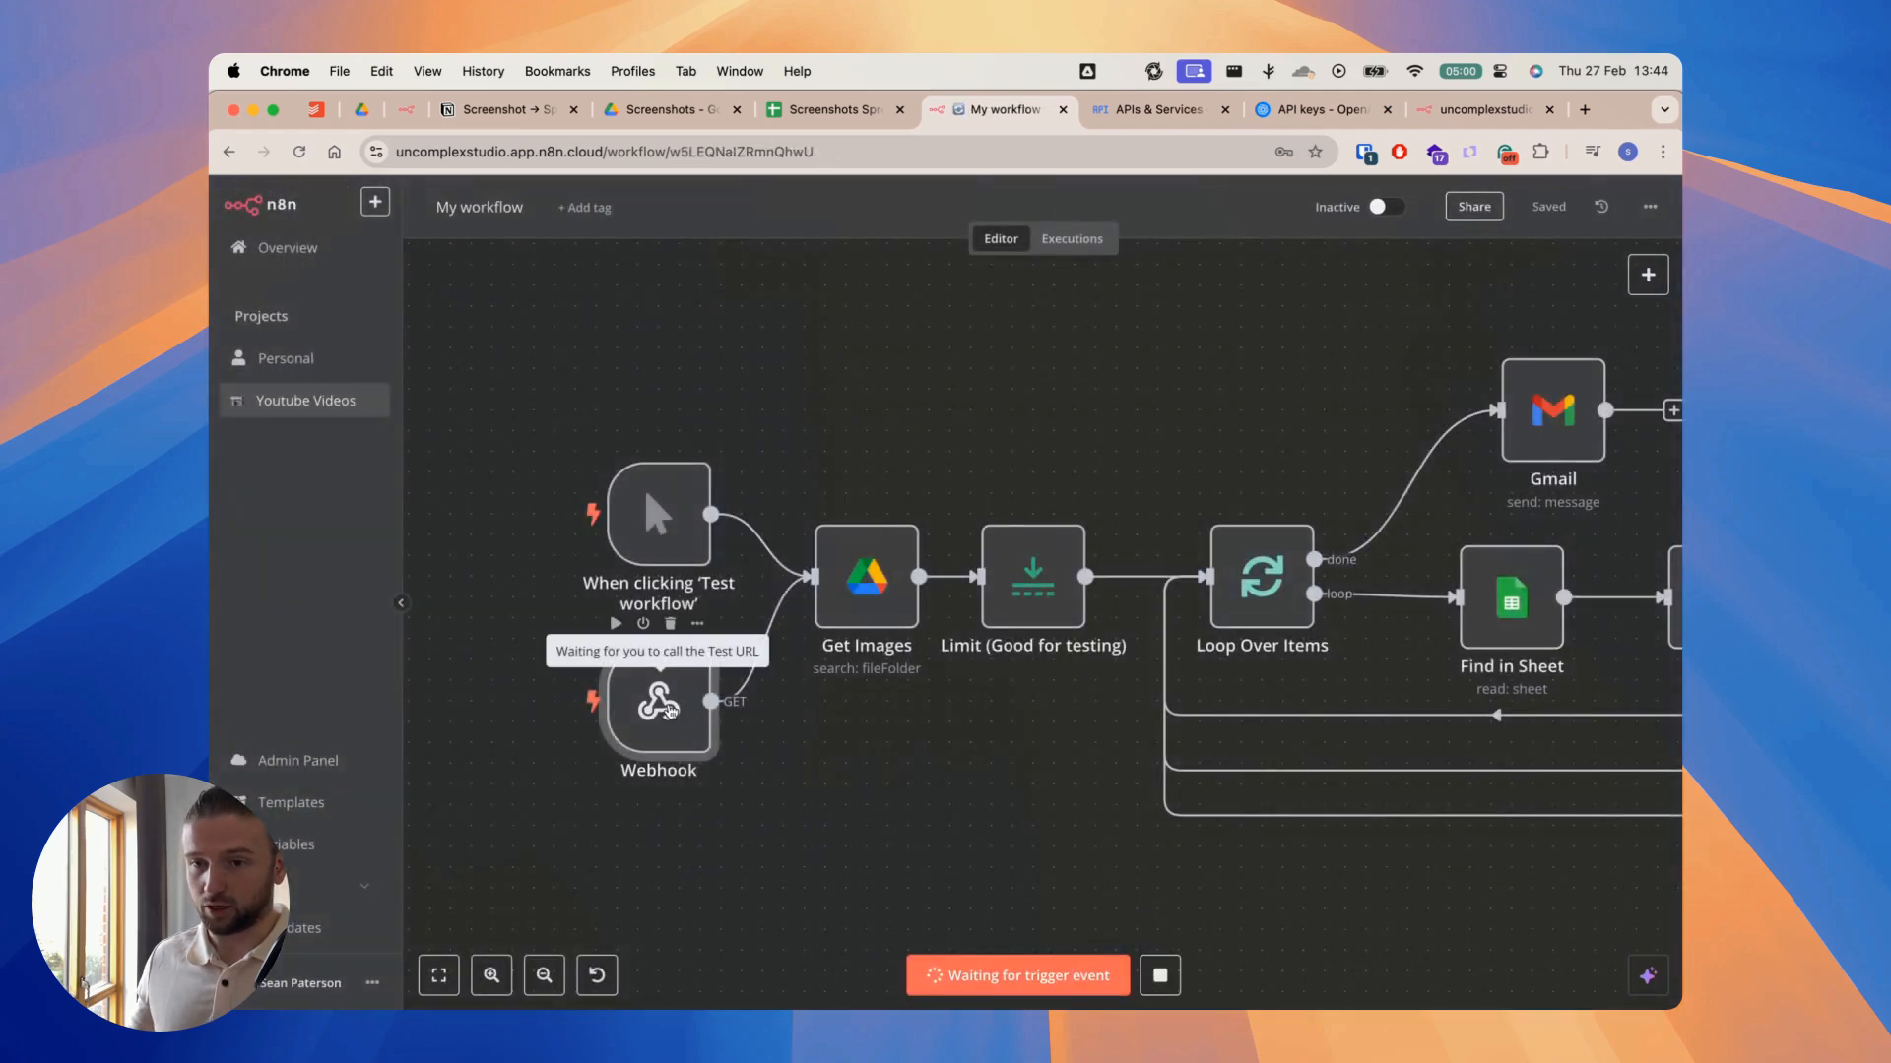
left_click(1482, 109)
left_click(1127, 146)
key("Return")
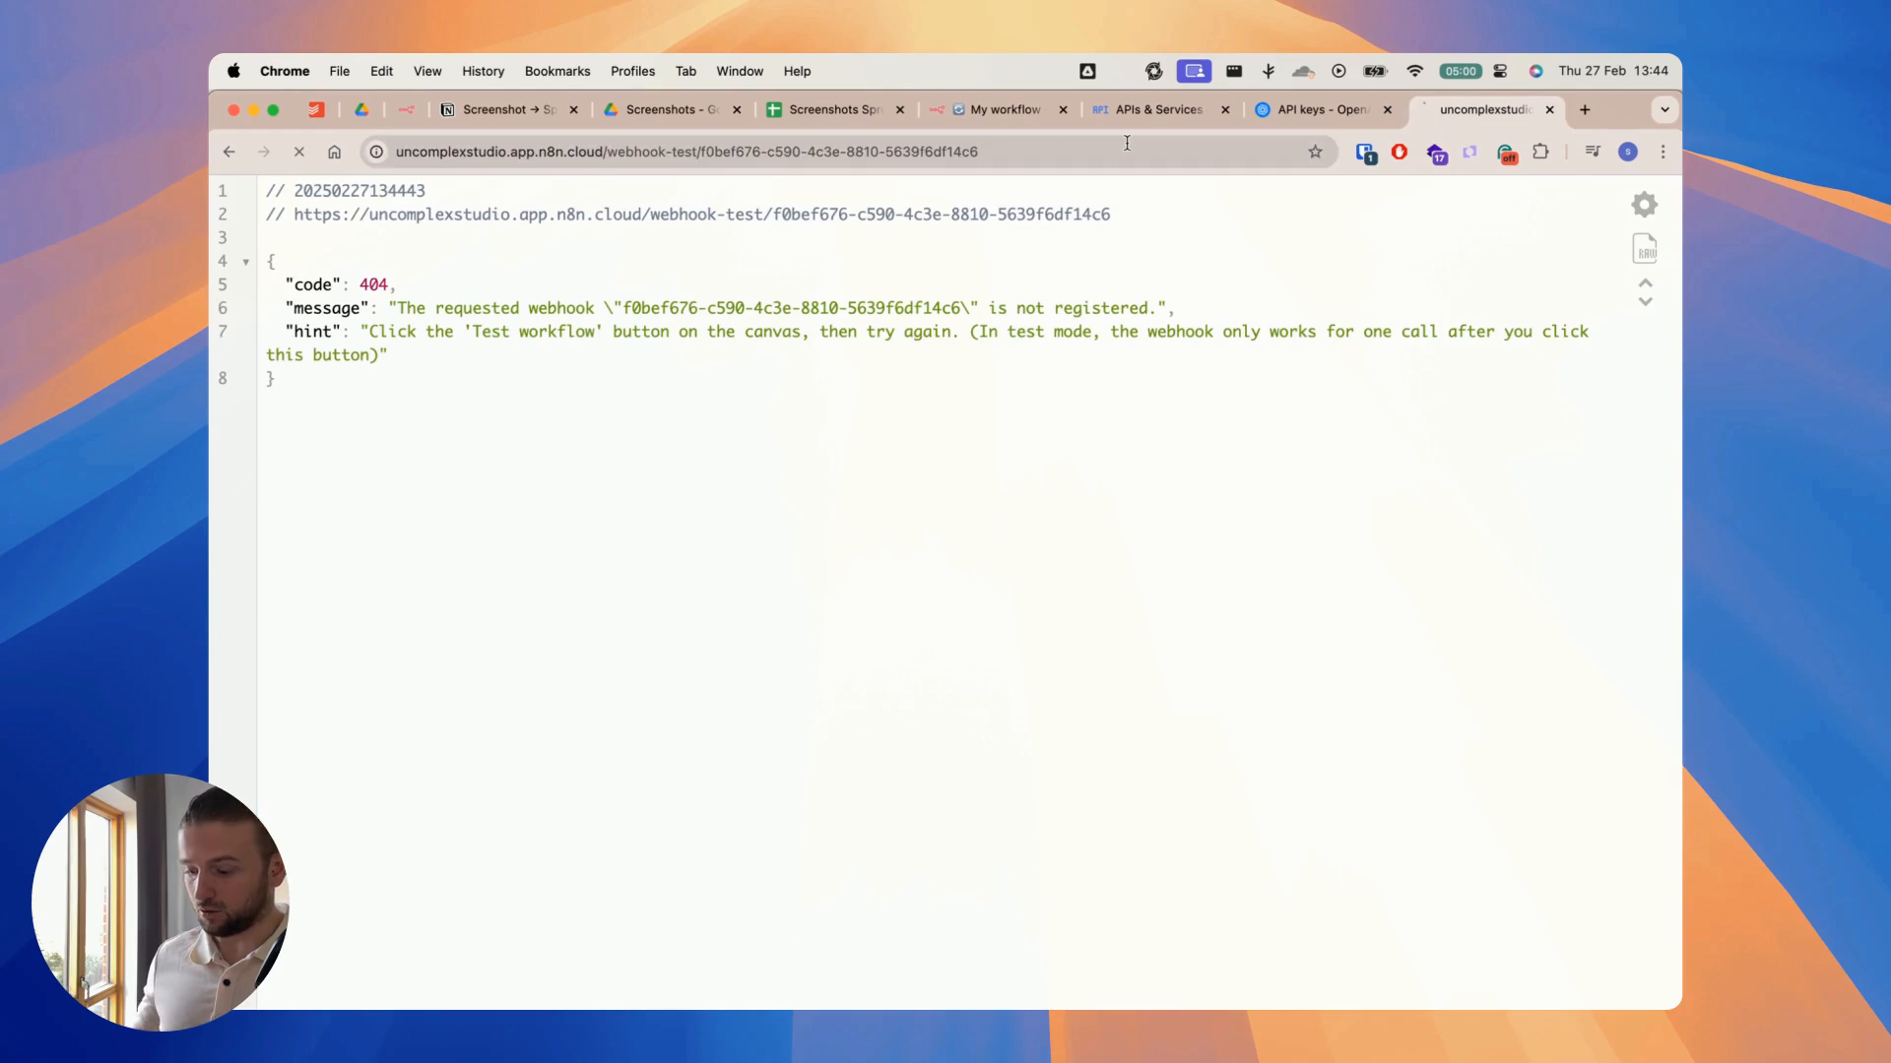
left_click(978, 108)
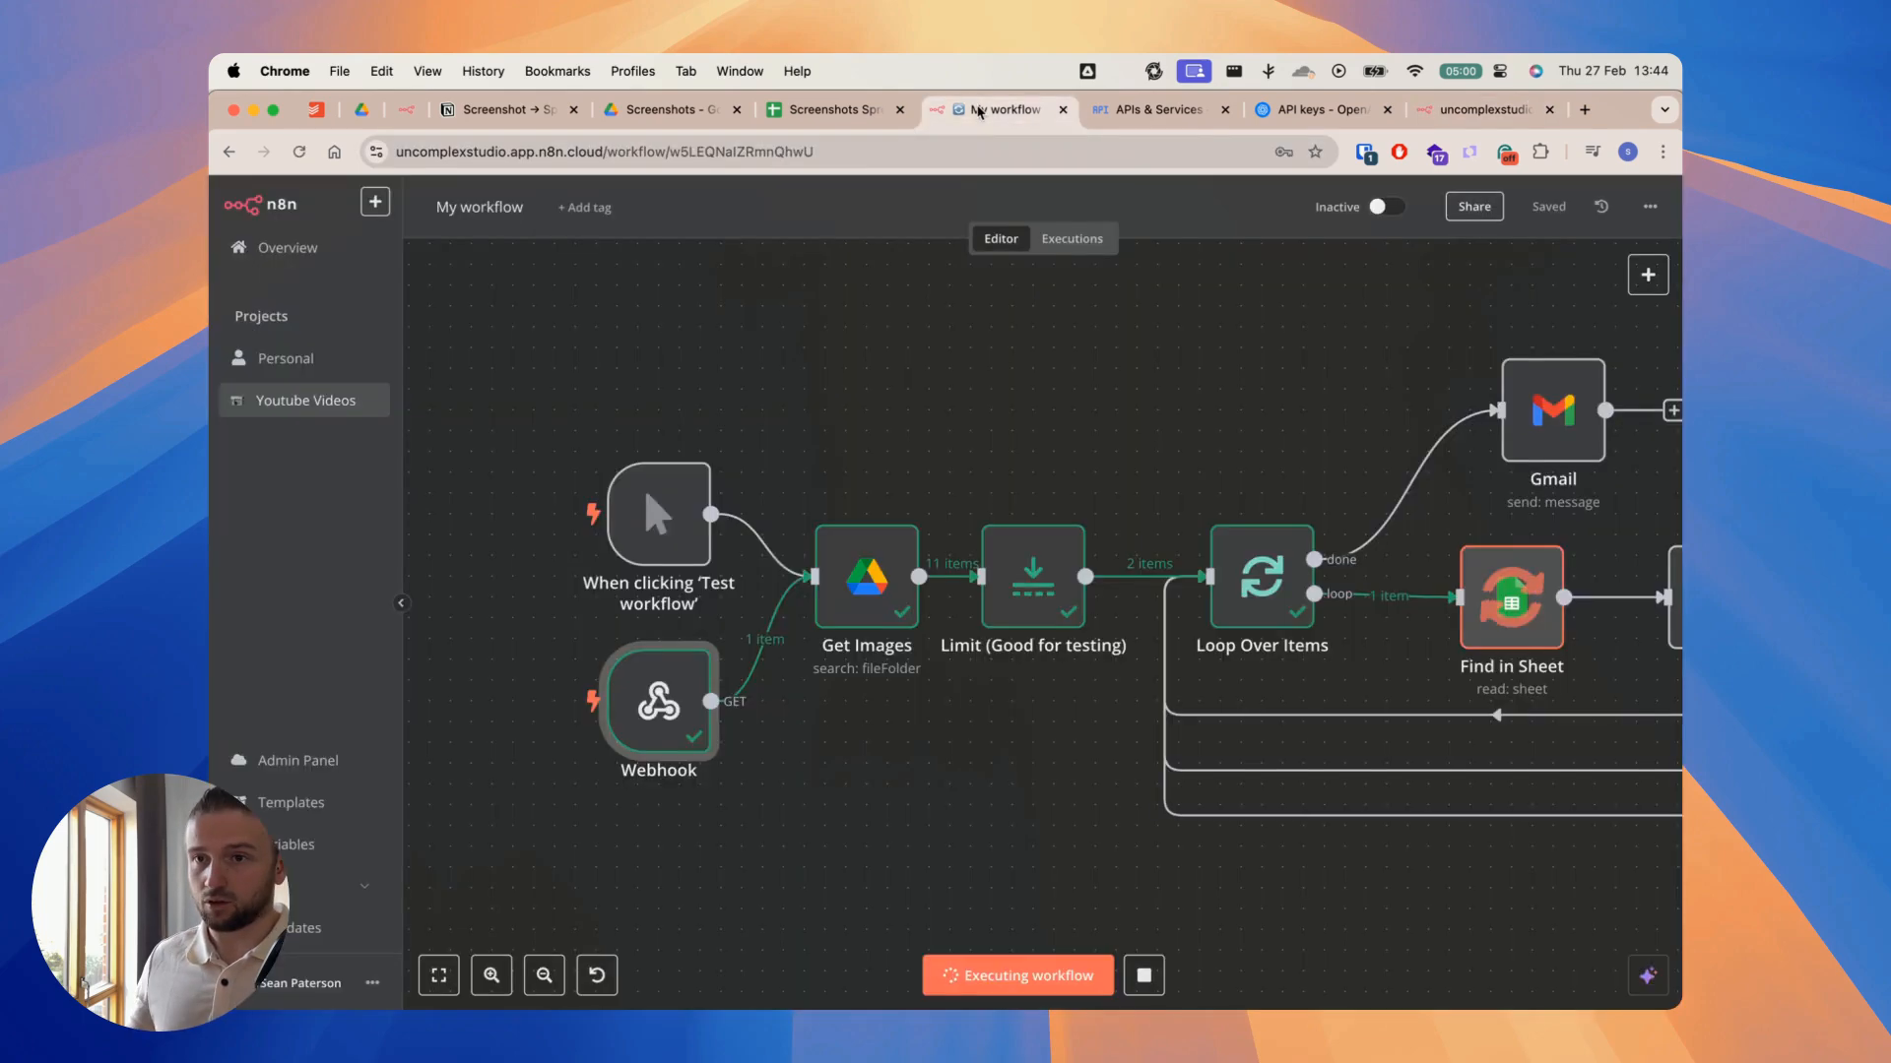
Step: Look over the executed workflow, then inspect the Get Images node's search settings and its output in a widened output pane
scroll(1138, 372, "down", 5)
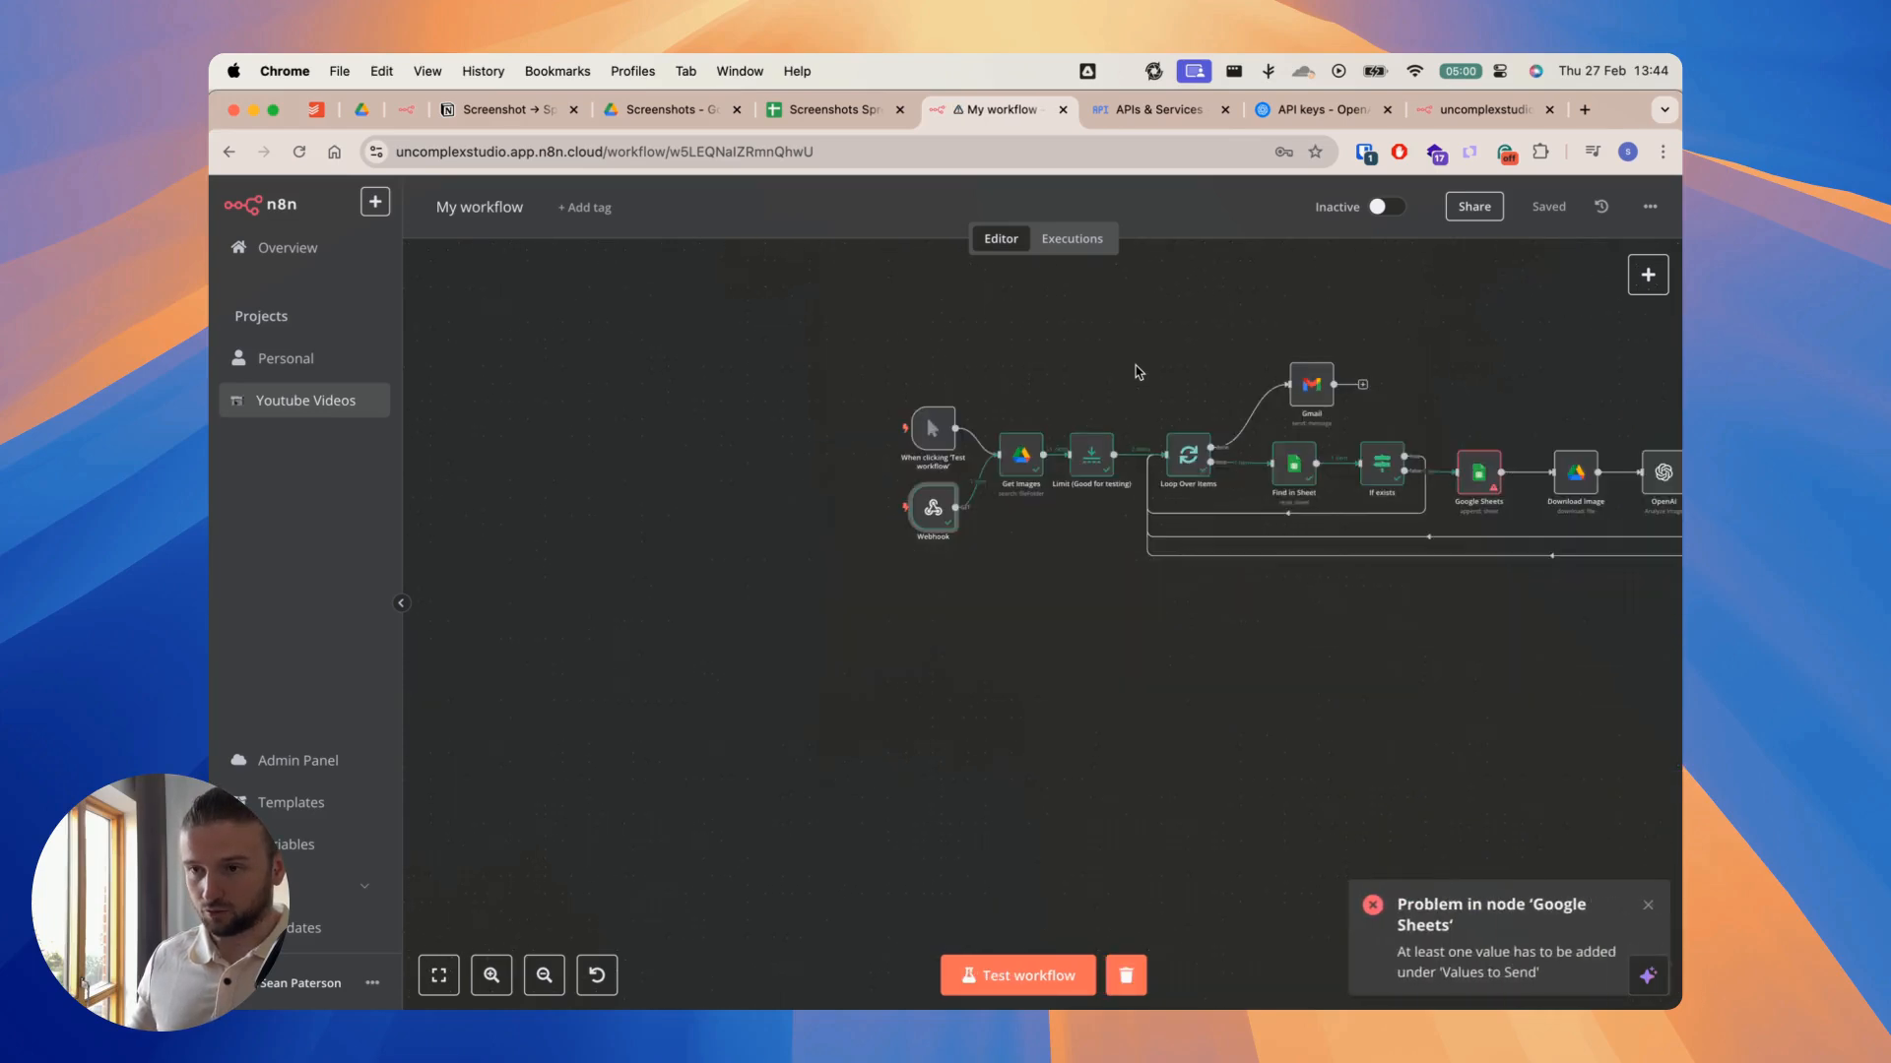
scroll(867, 388, "up", 3)
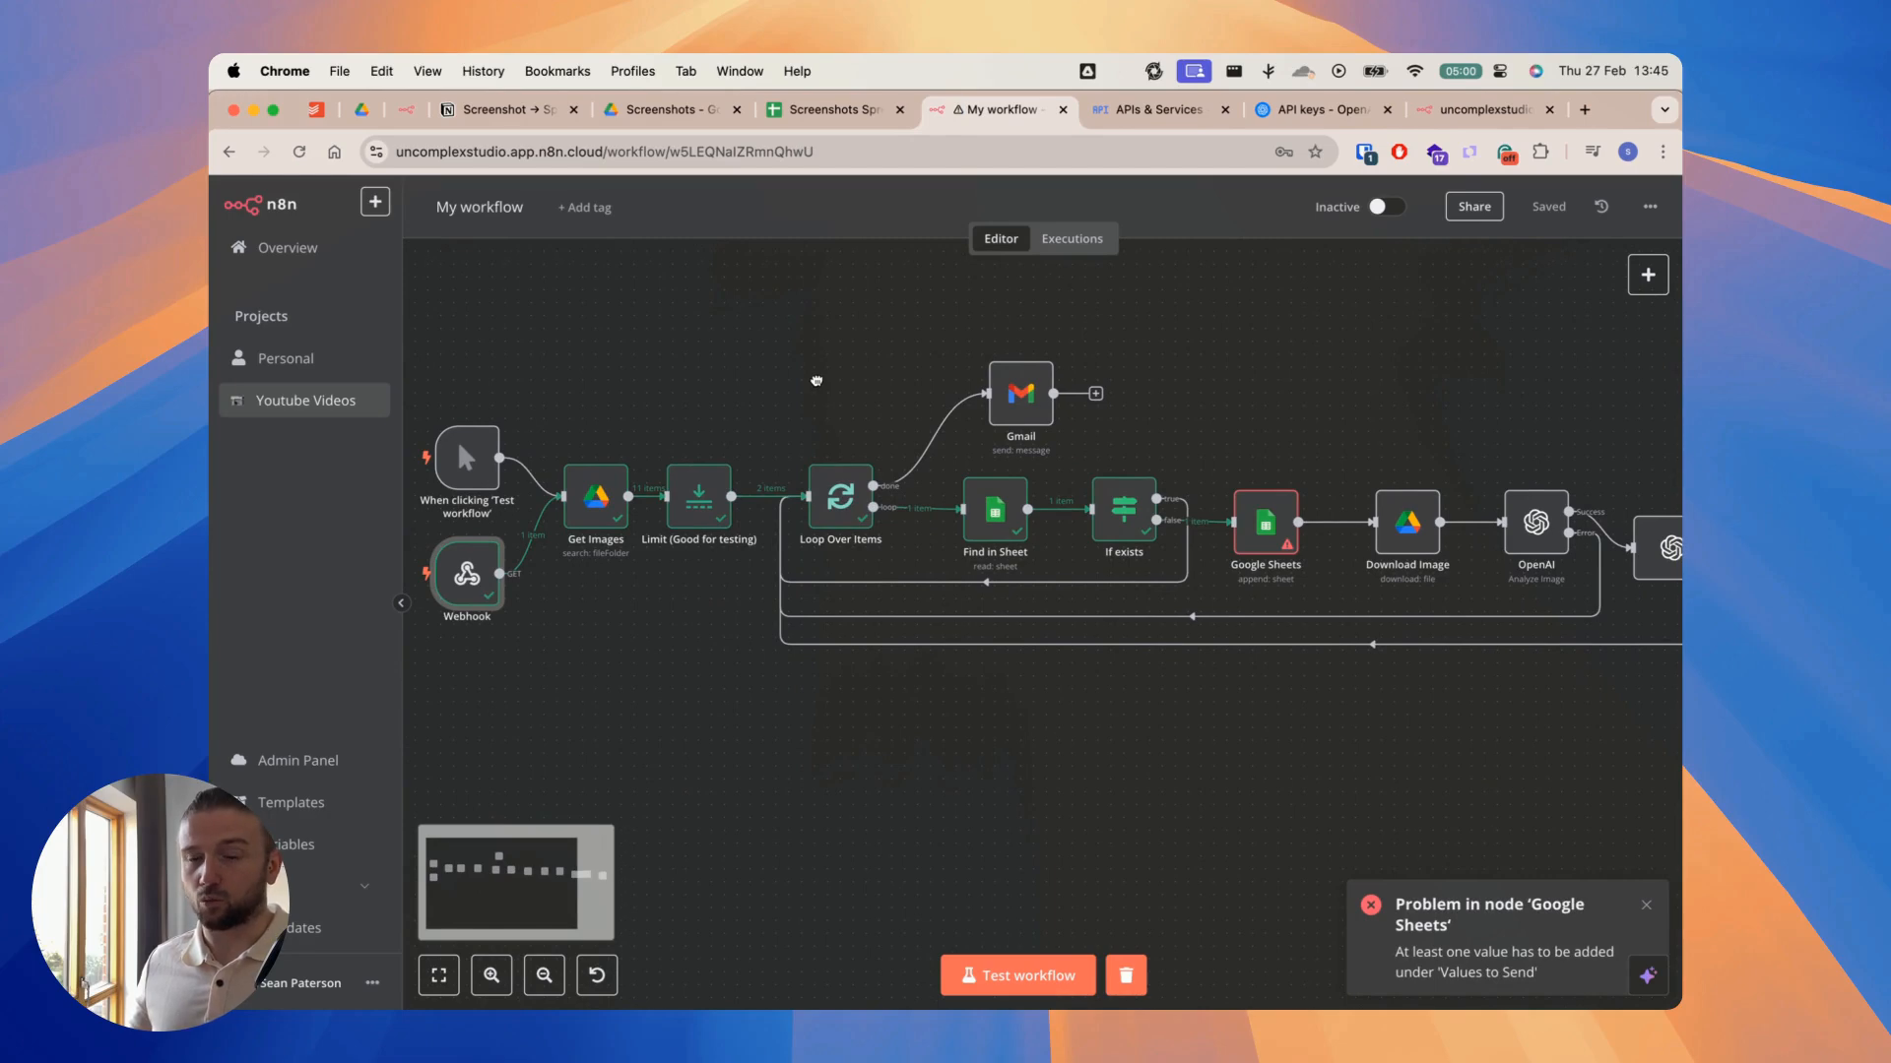
scroll(827, 379, "down", 2)
scroll(827, 379, "left", 2)
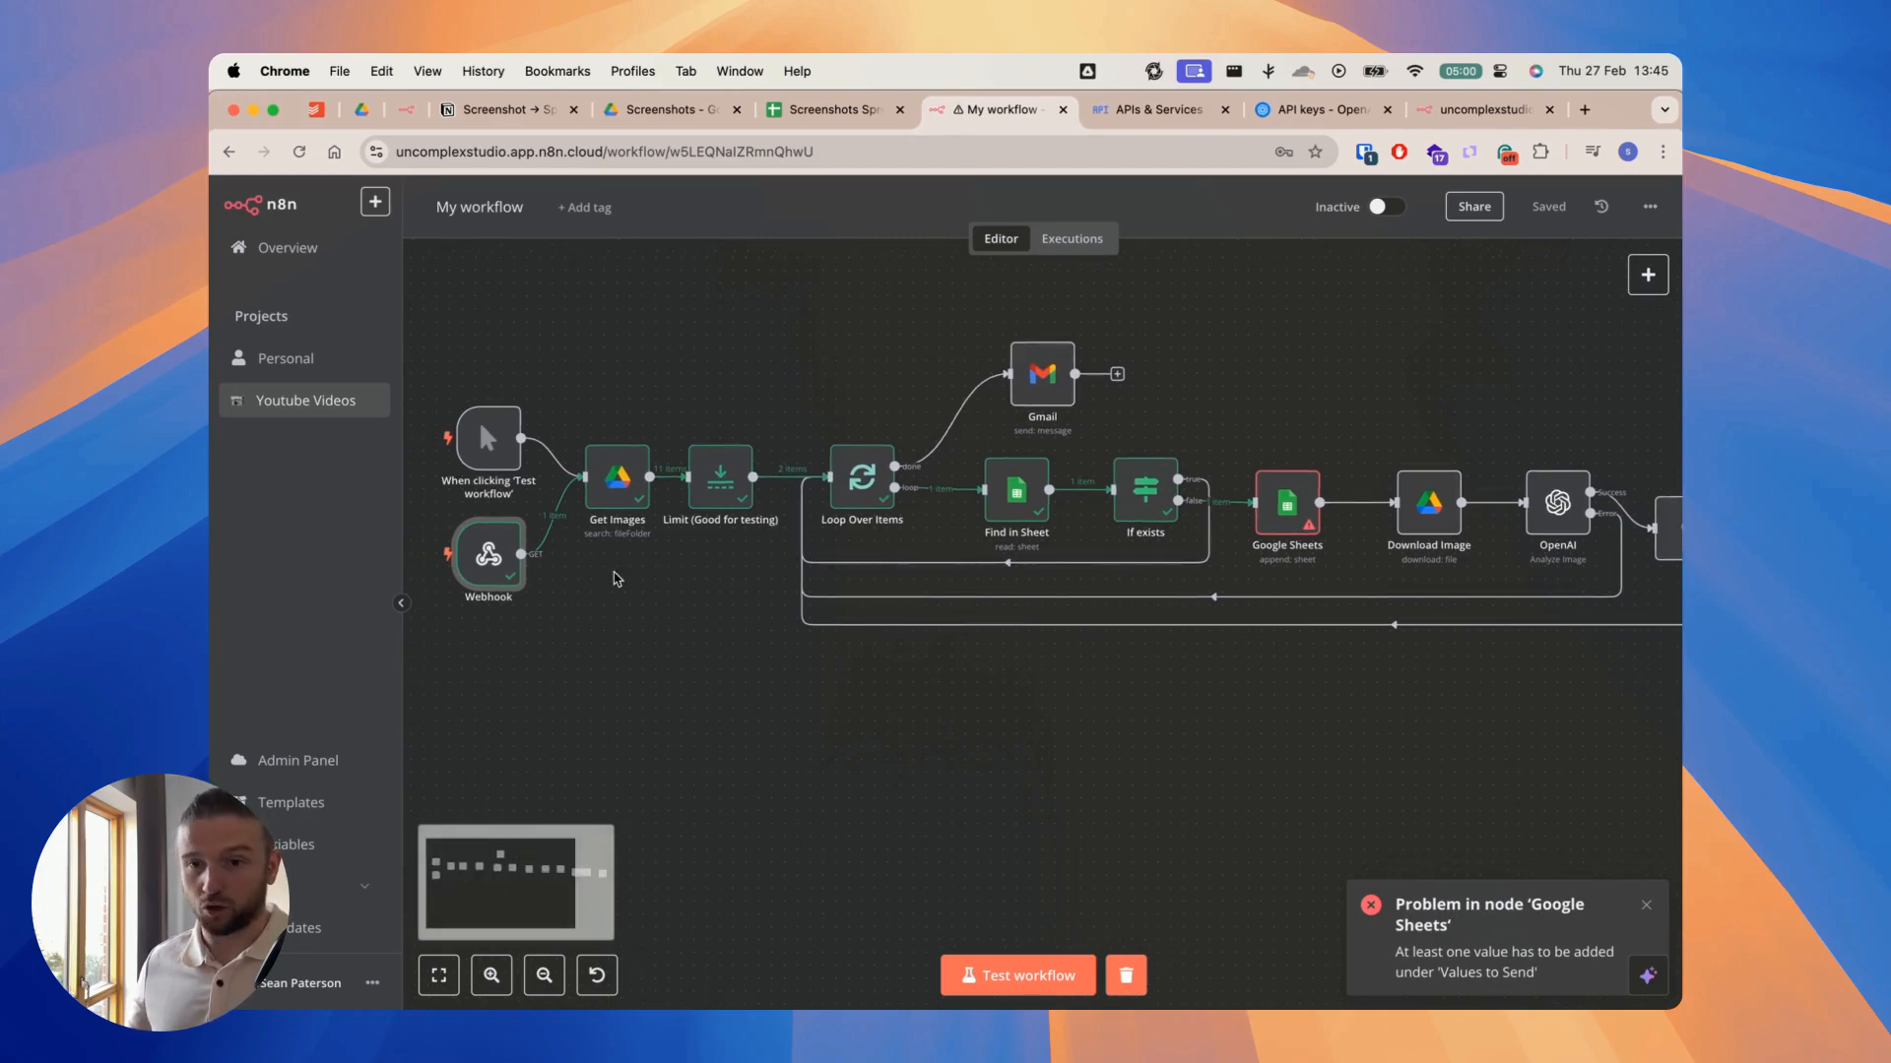
scroll(615, 579, "up", 3)
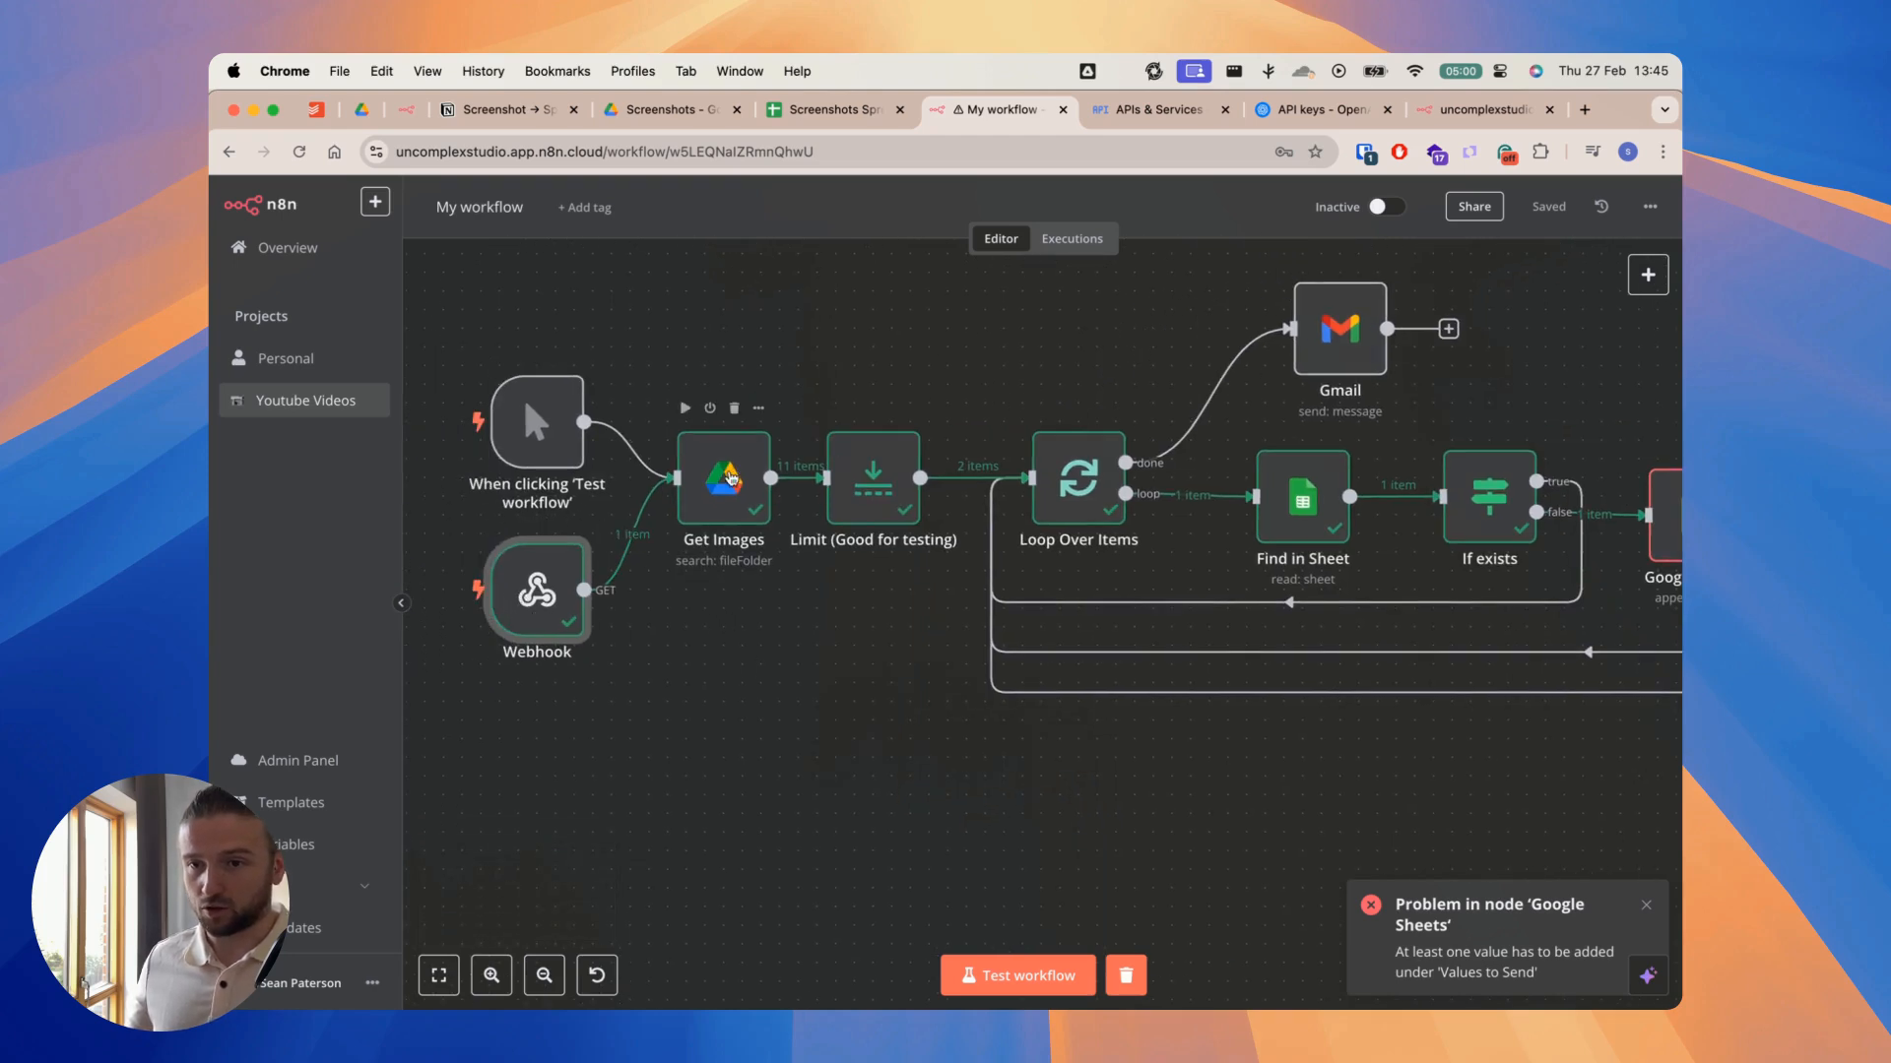
double_click(730, 483)
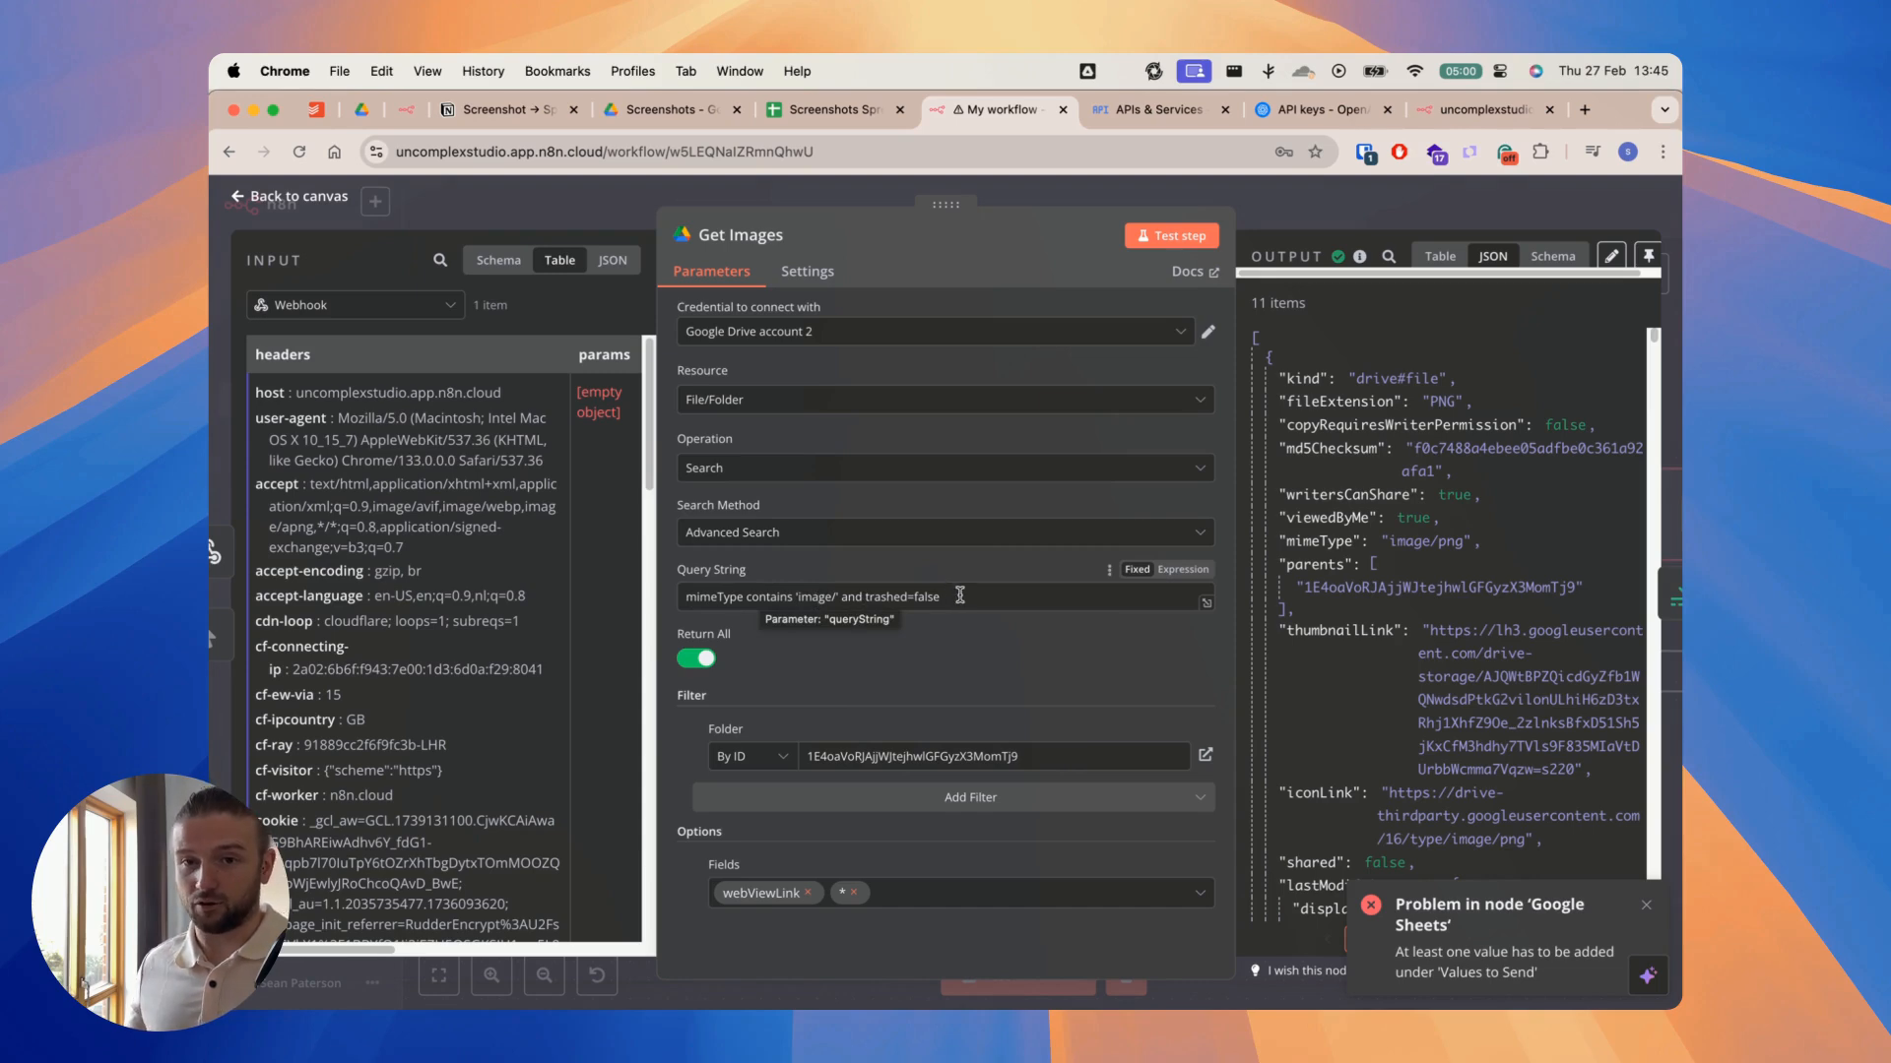
left_click_drag(1236, 455, 1021, 483)
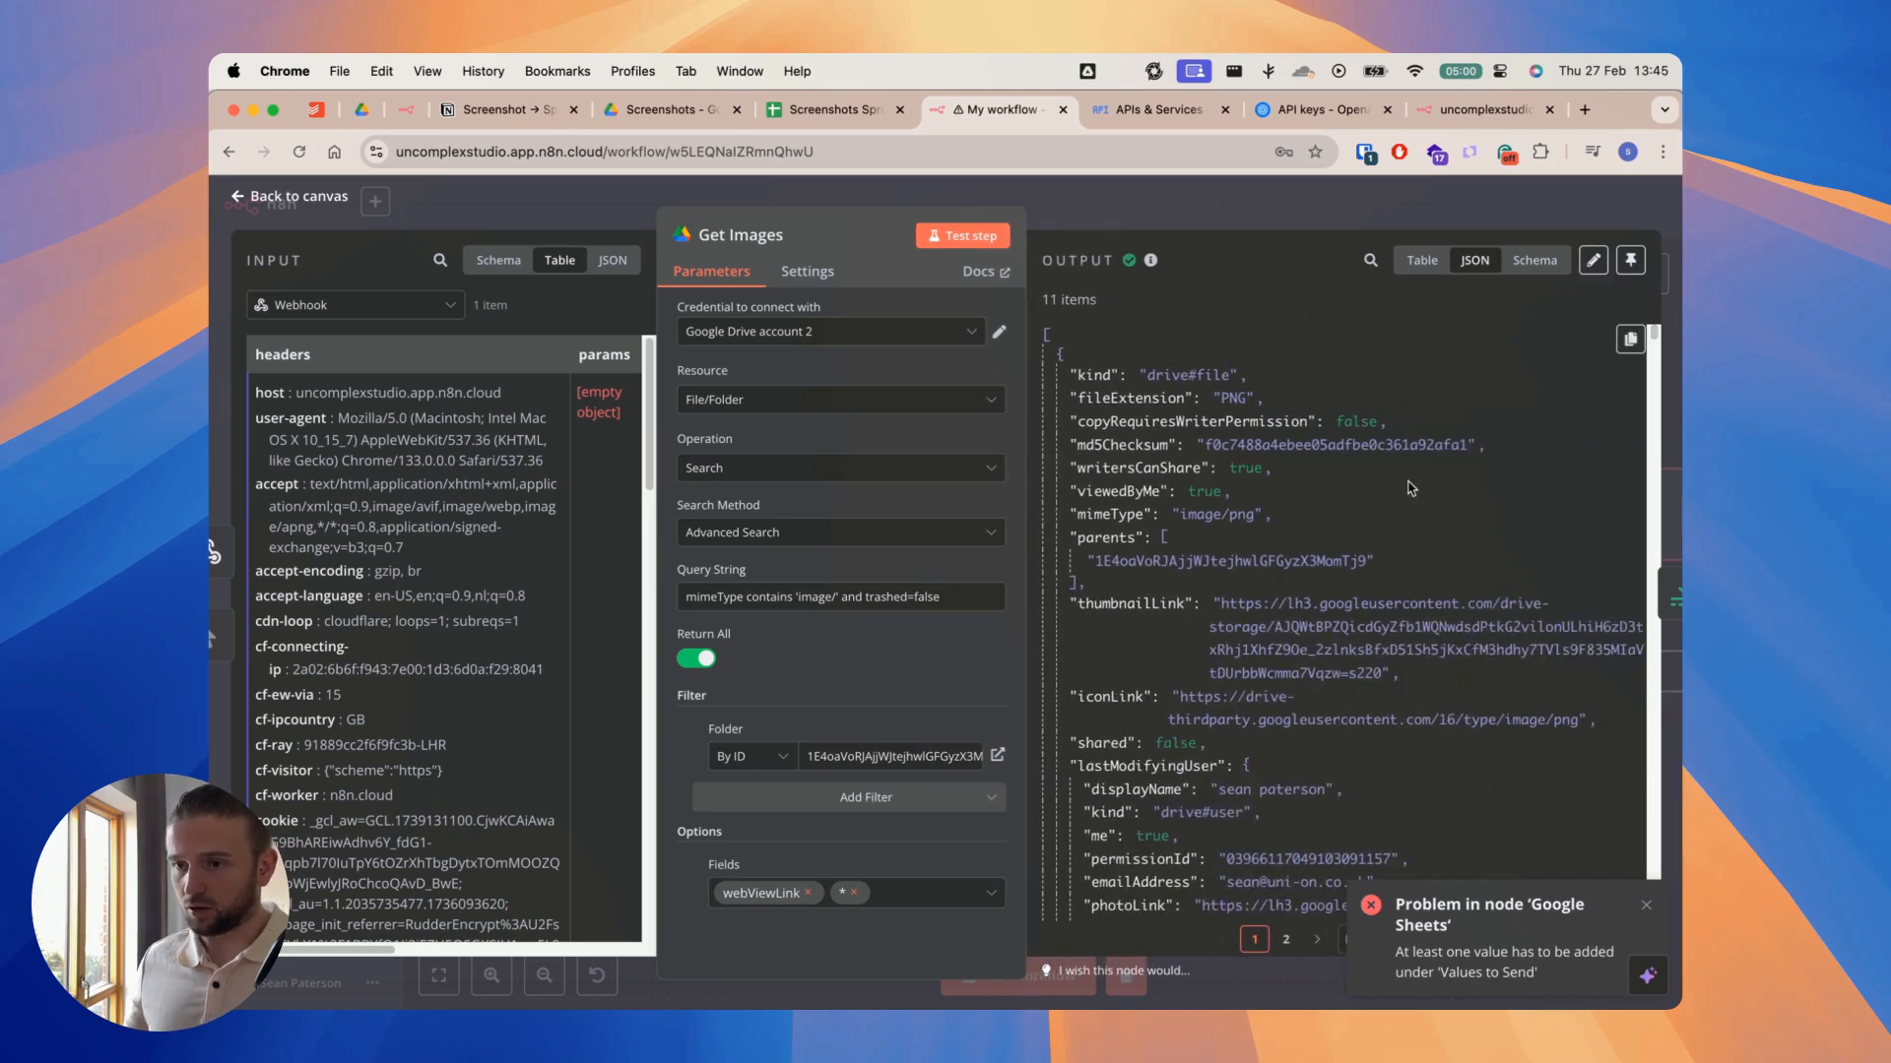
left_click(1208, 205)
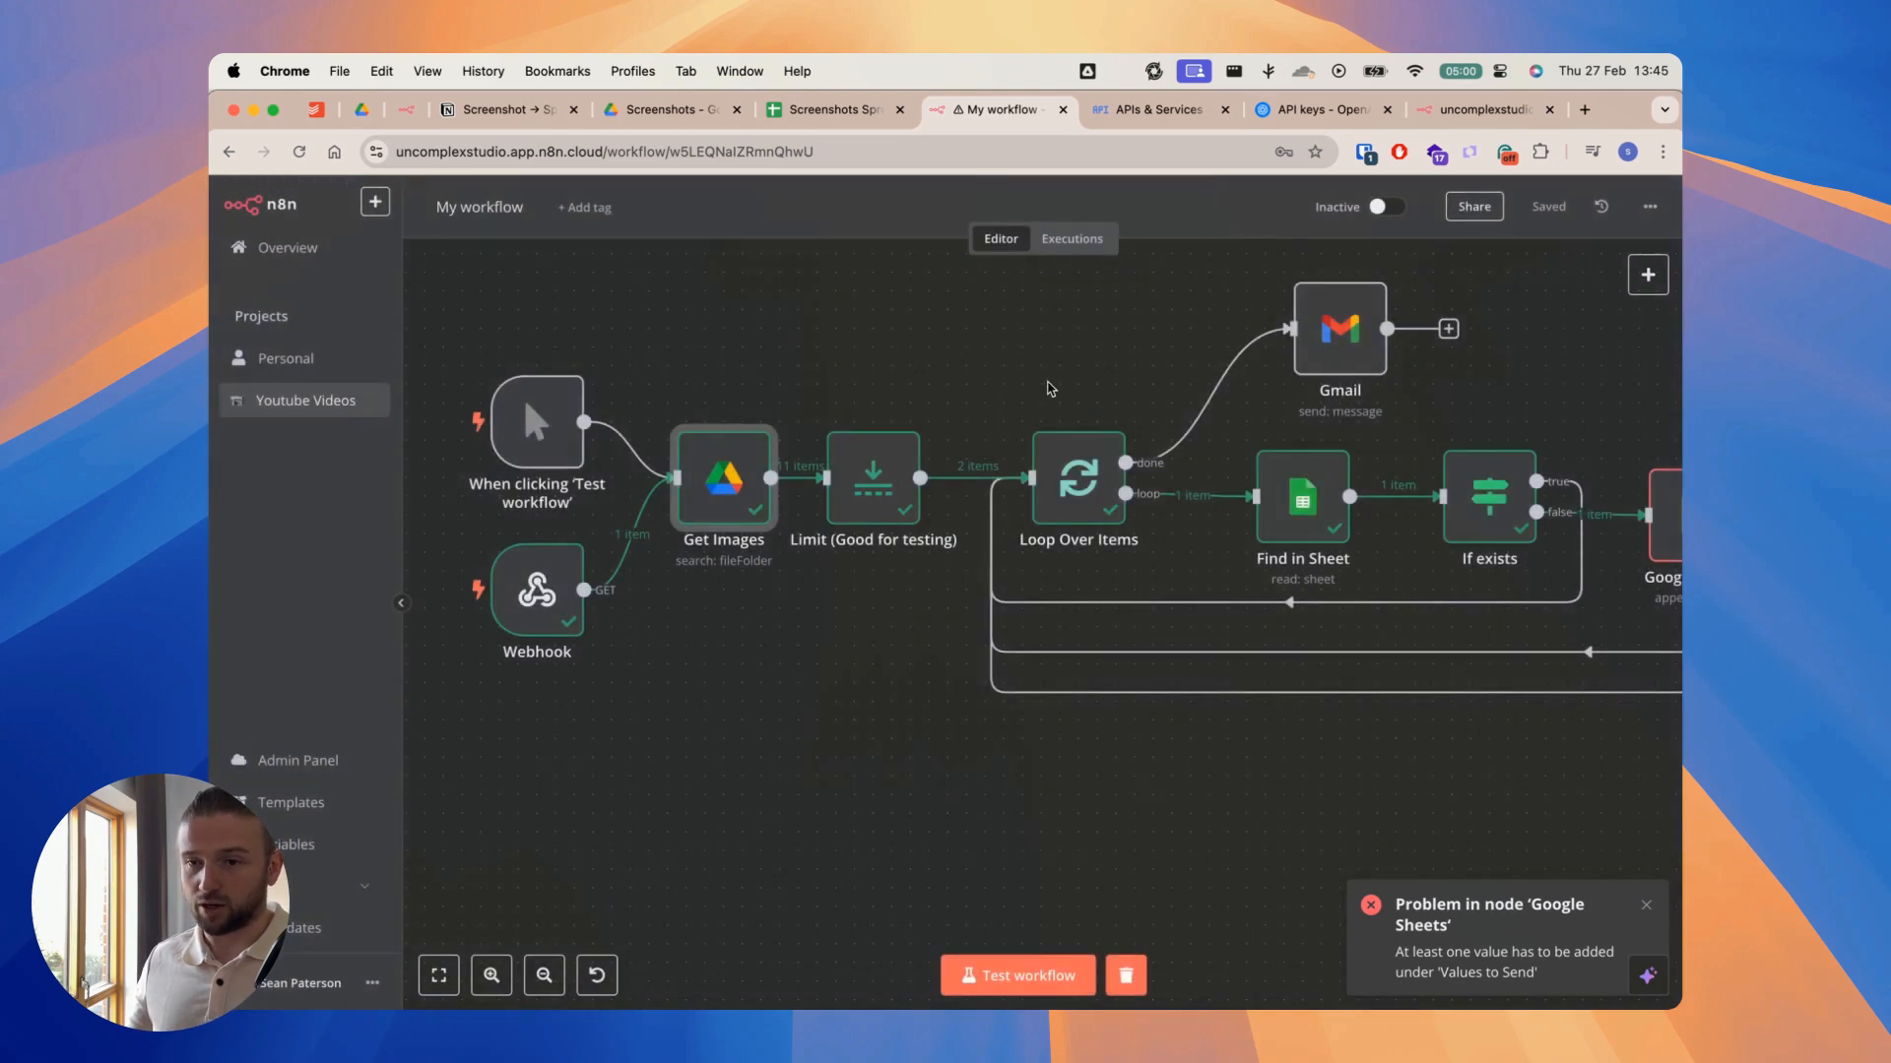
Step: Shift the Limit node slightly towards Loop Over Items, then check its Max Items and Keep settings and close it
left_click_drag(905, 481, 923, 482)
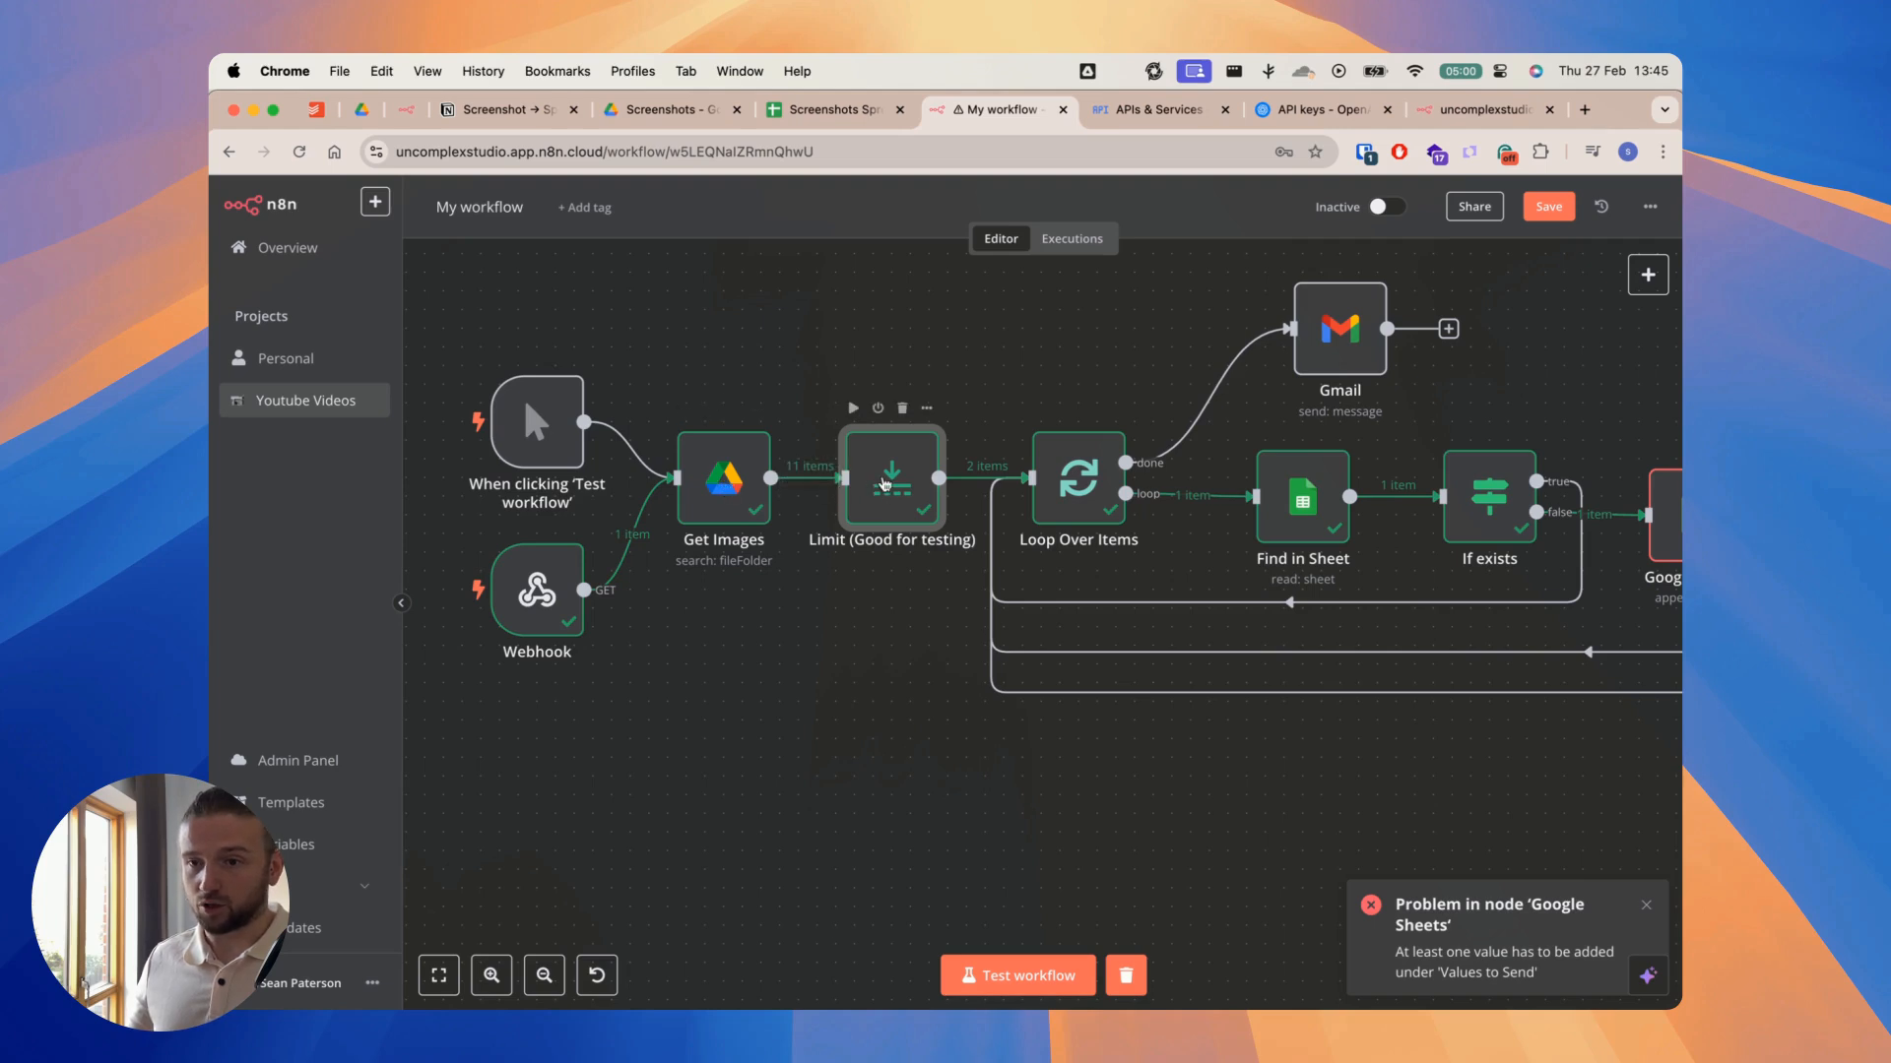
double_click(885, 484)
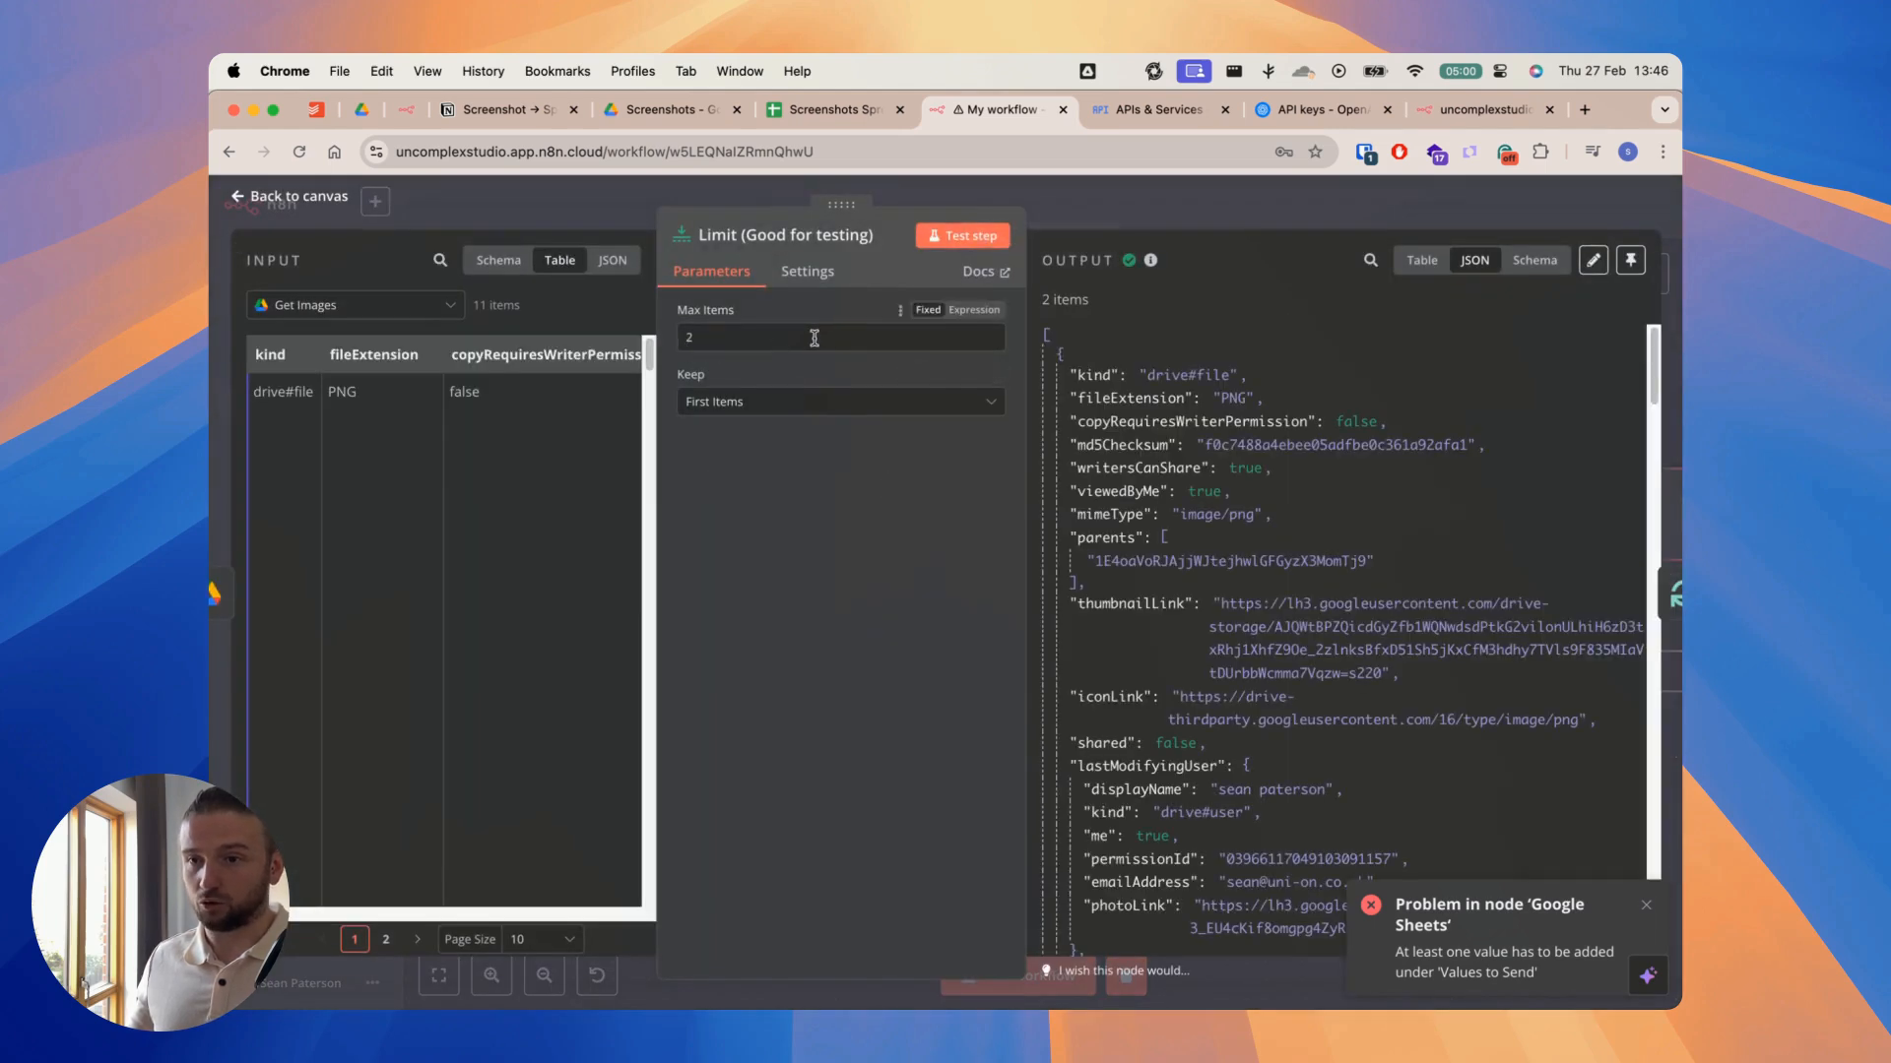
left_click(1104, 212)
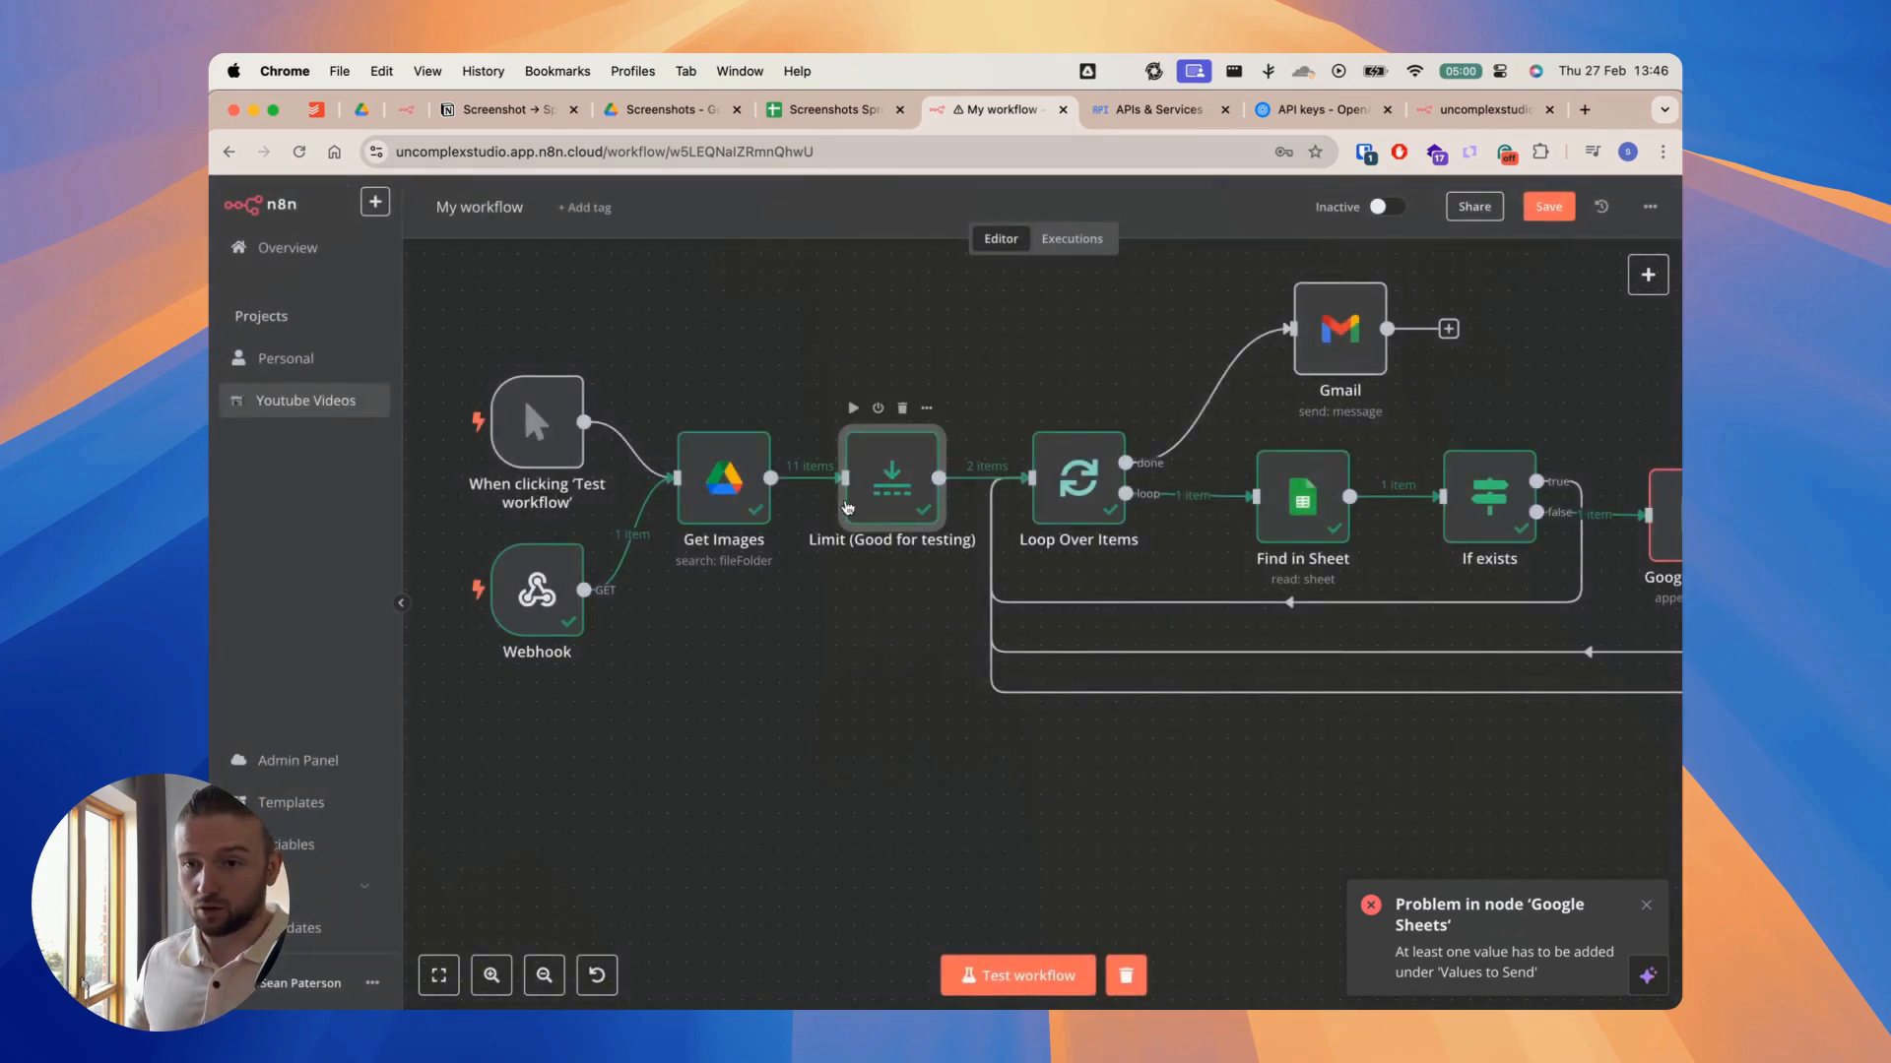
mouse_move(822, 489)
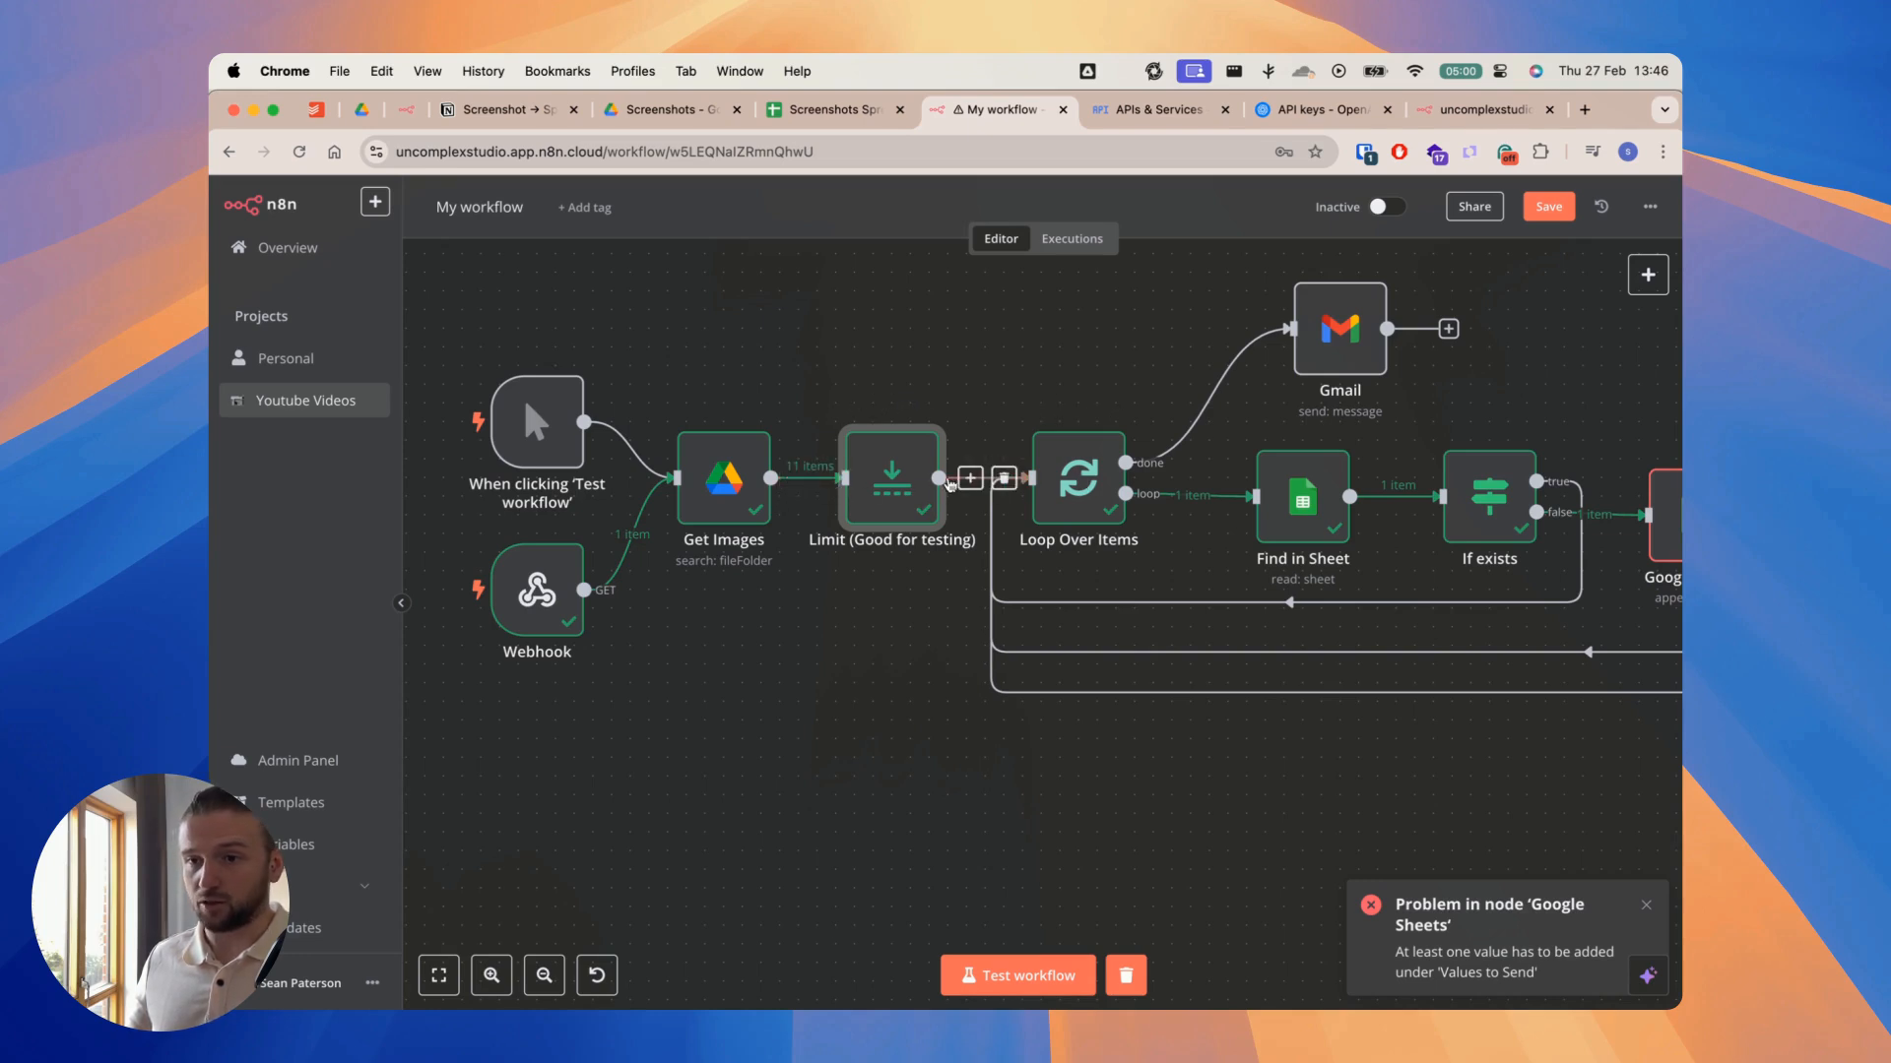
Step: Examine the Loop Over Items branches: the done path to Gmail and the loop path through Find in Sheet and If exists
scroll(891, 492, "right", 5)
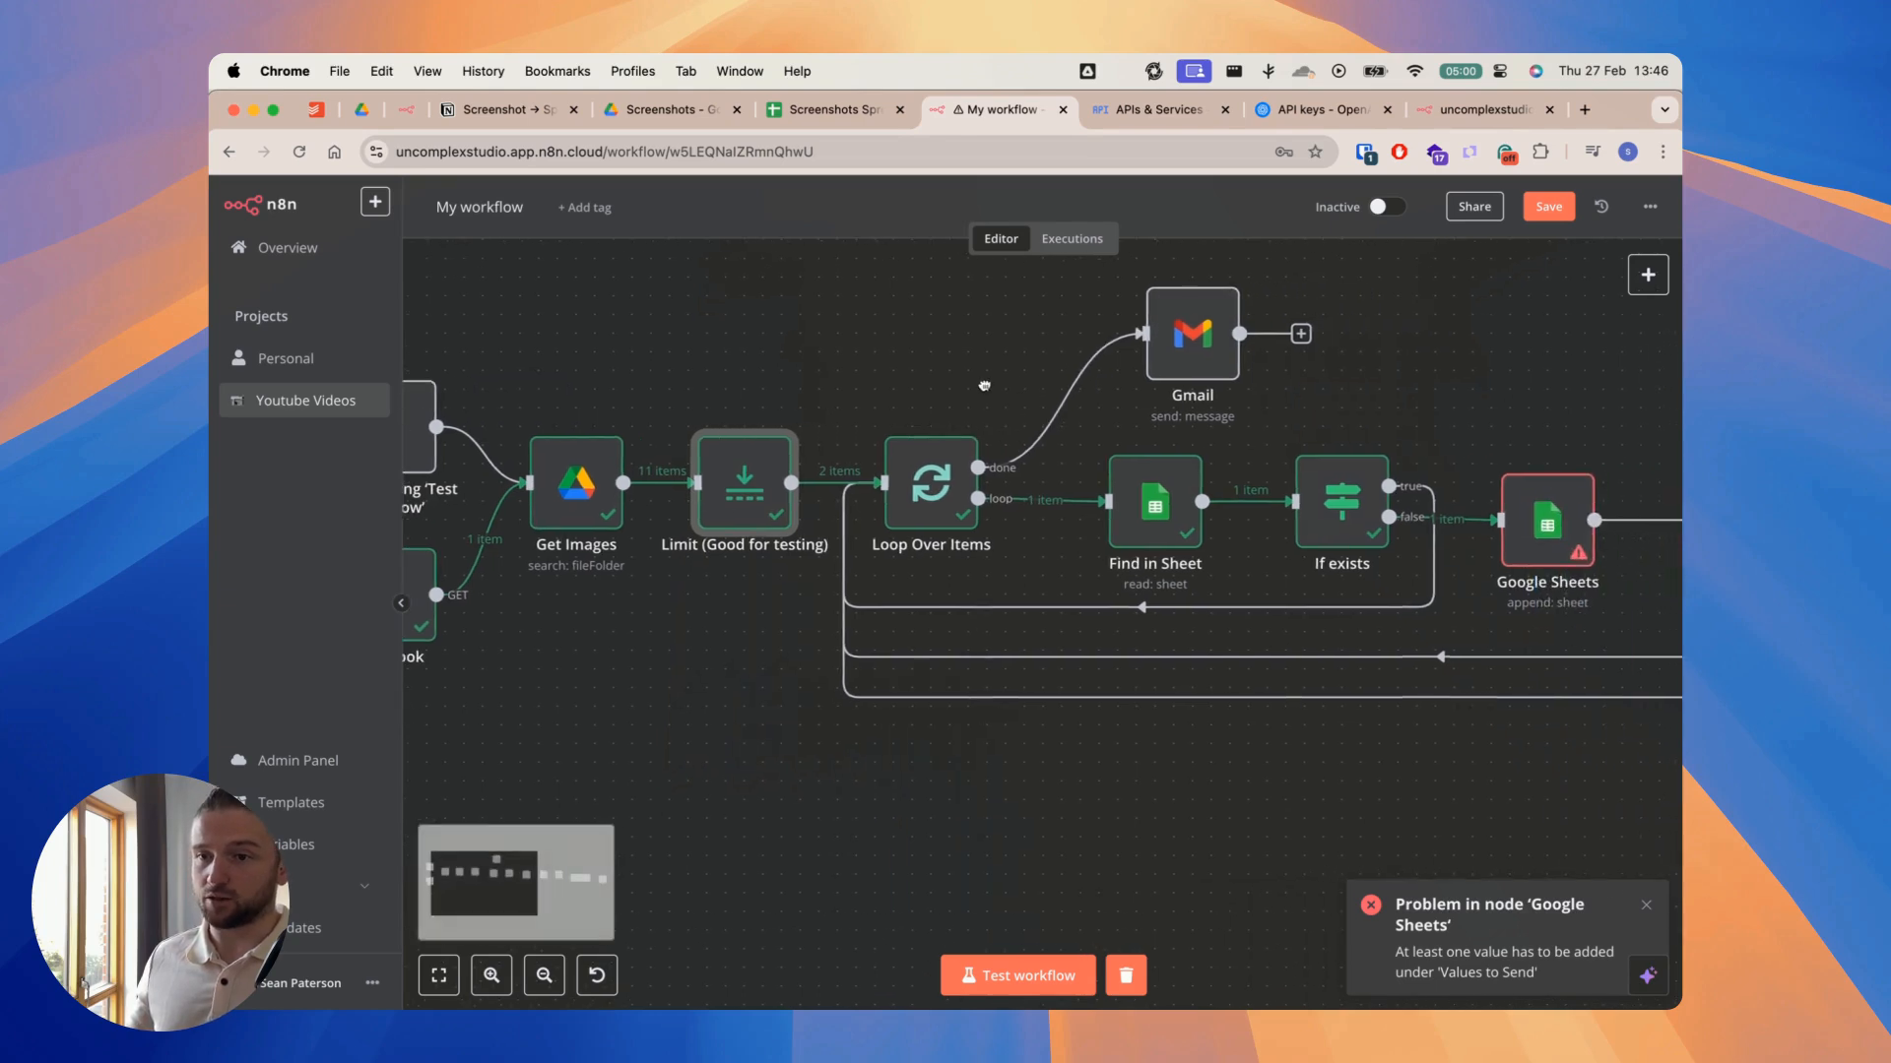
scroll(933, 437, "right", 3)
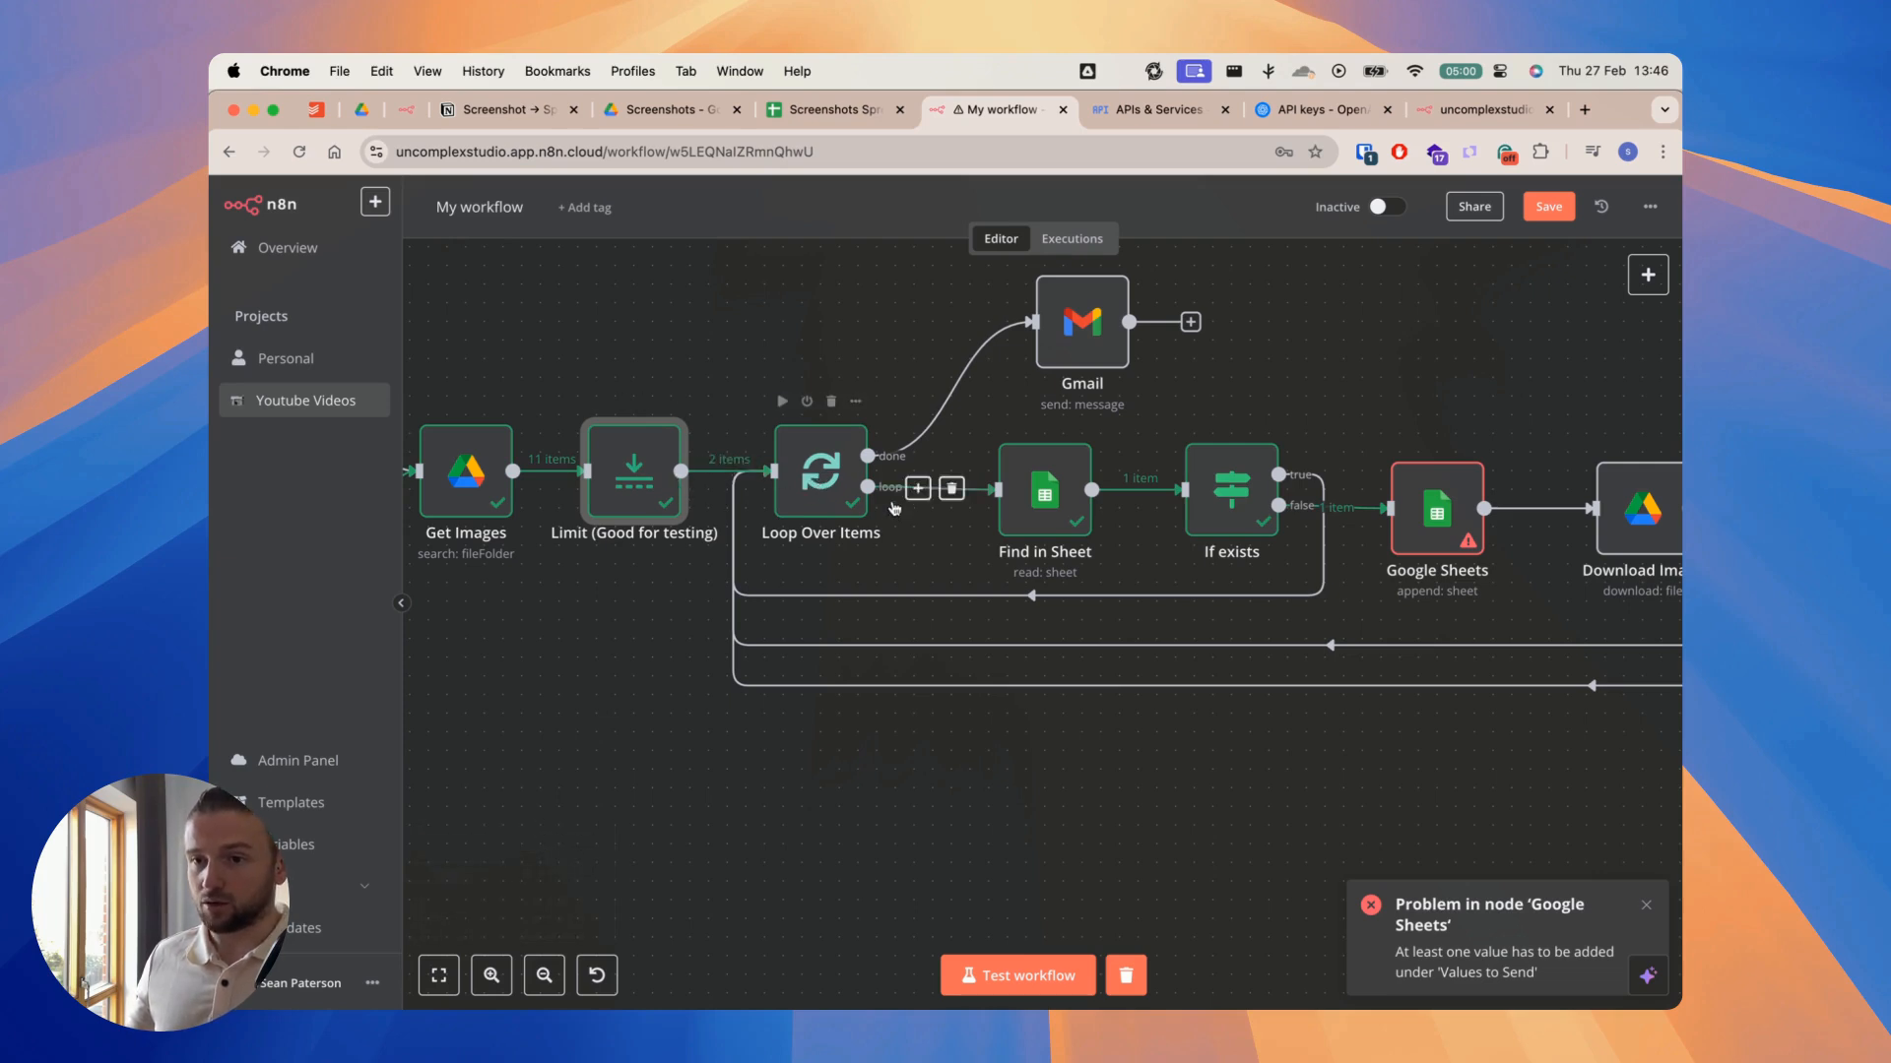
scroll(1368, 418, "right", 10)
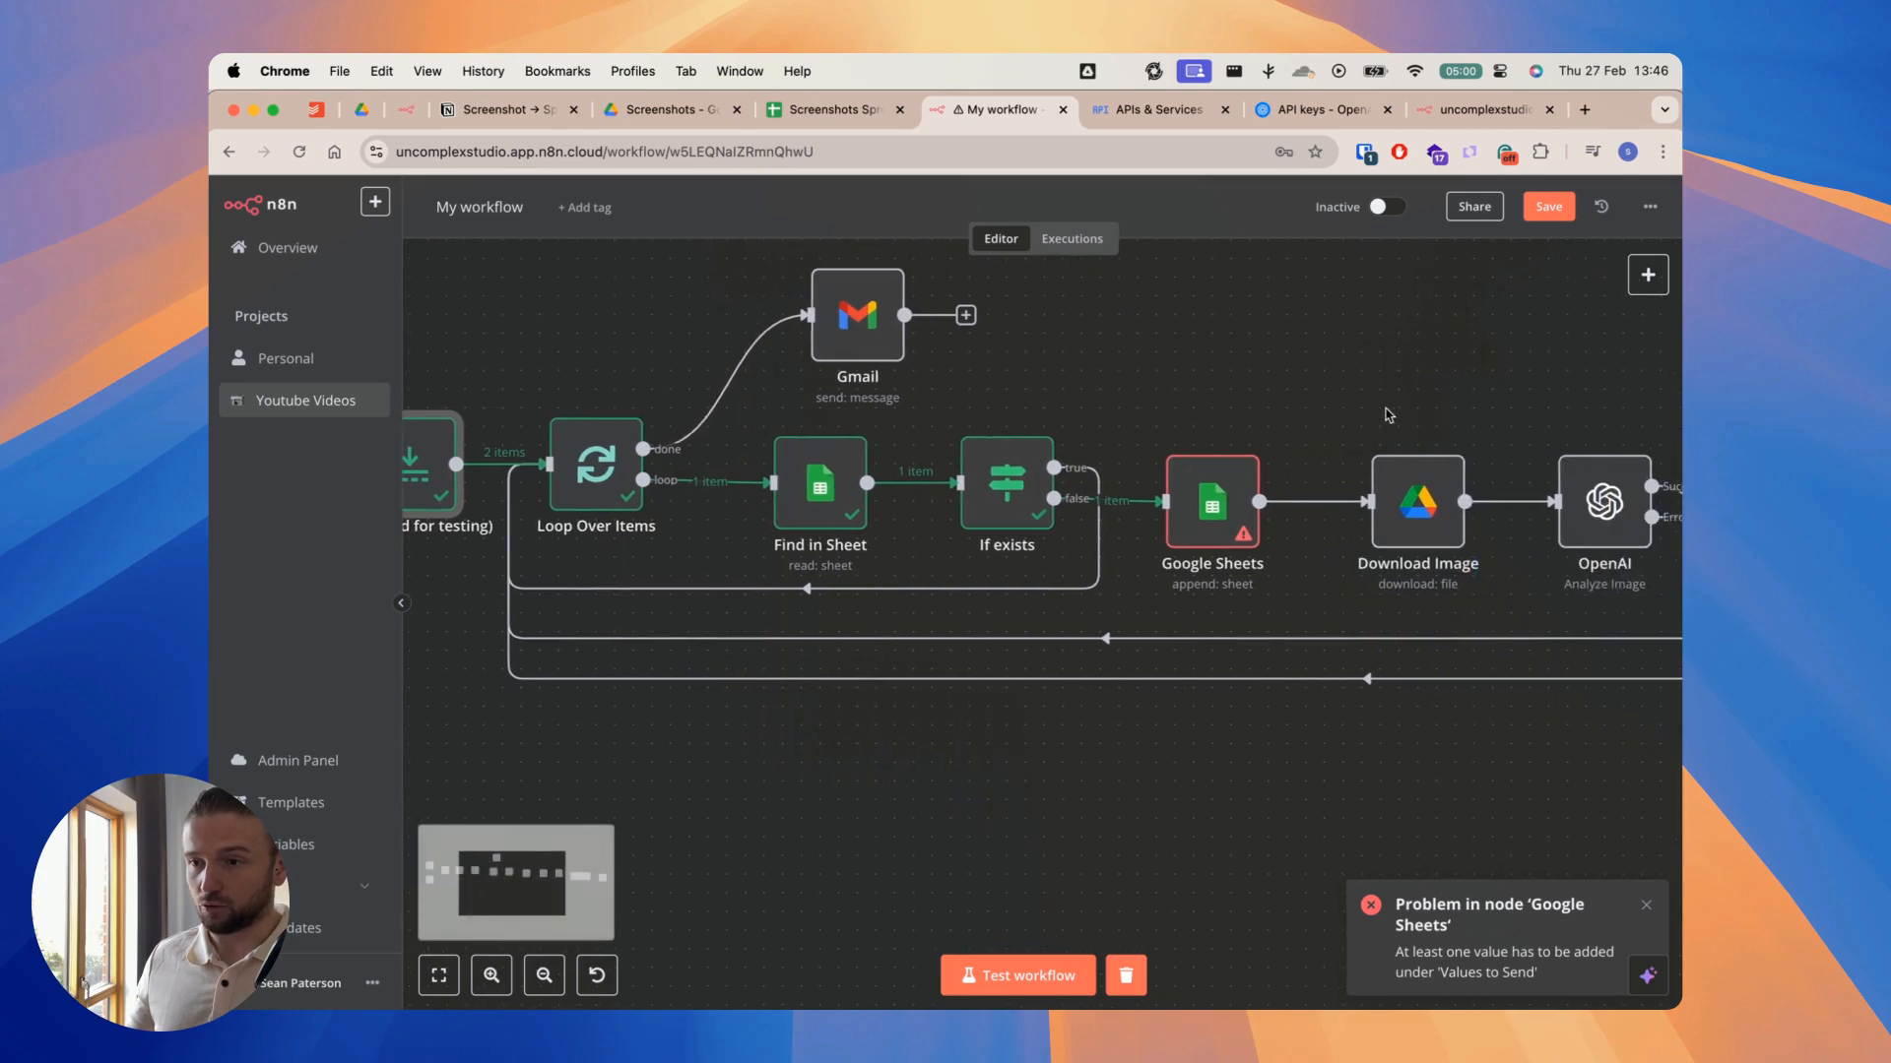
scroll(1238, 424, "left", 10)
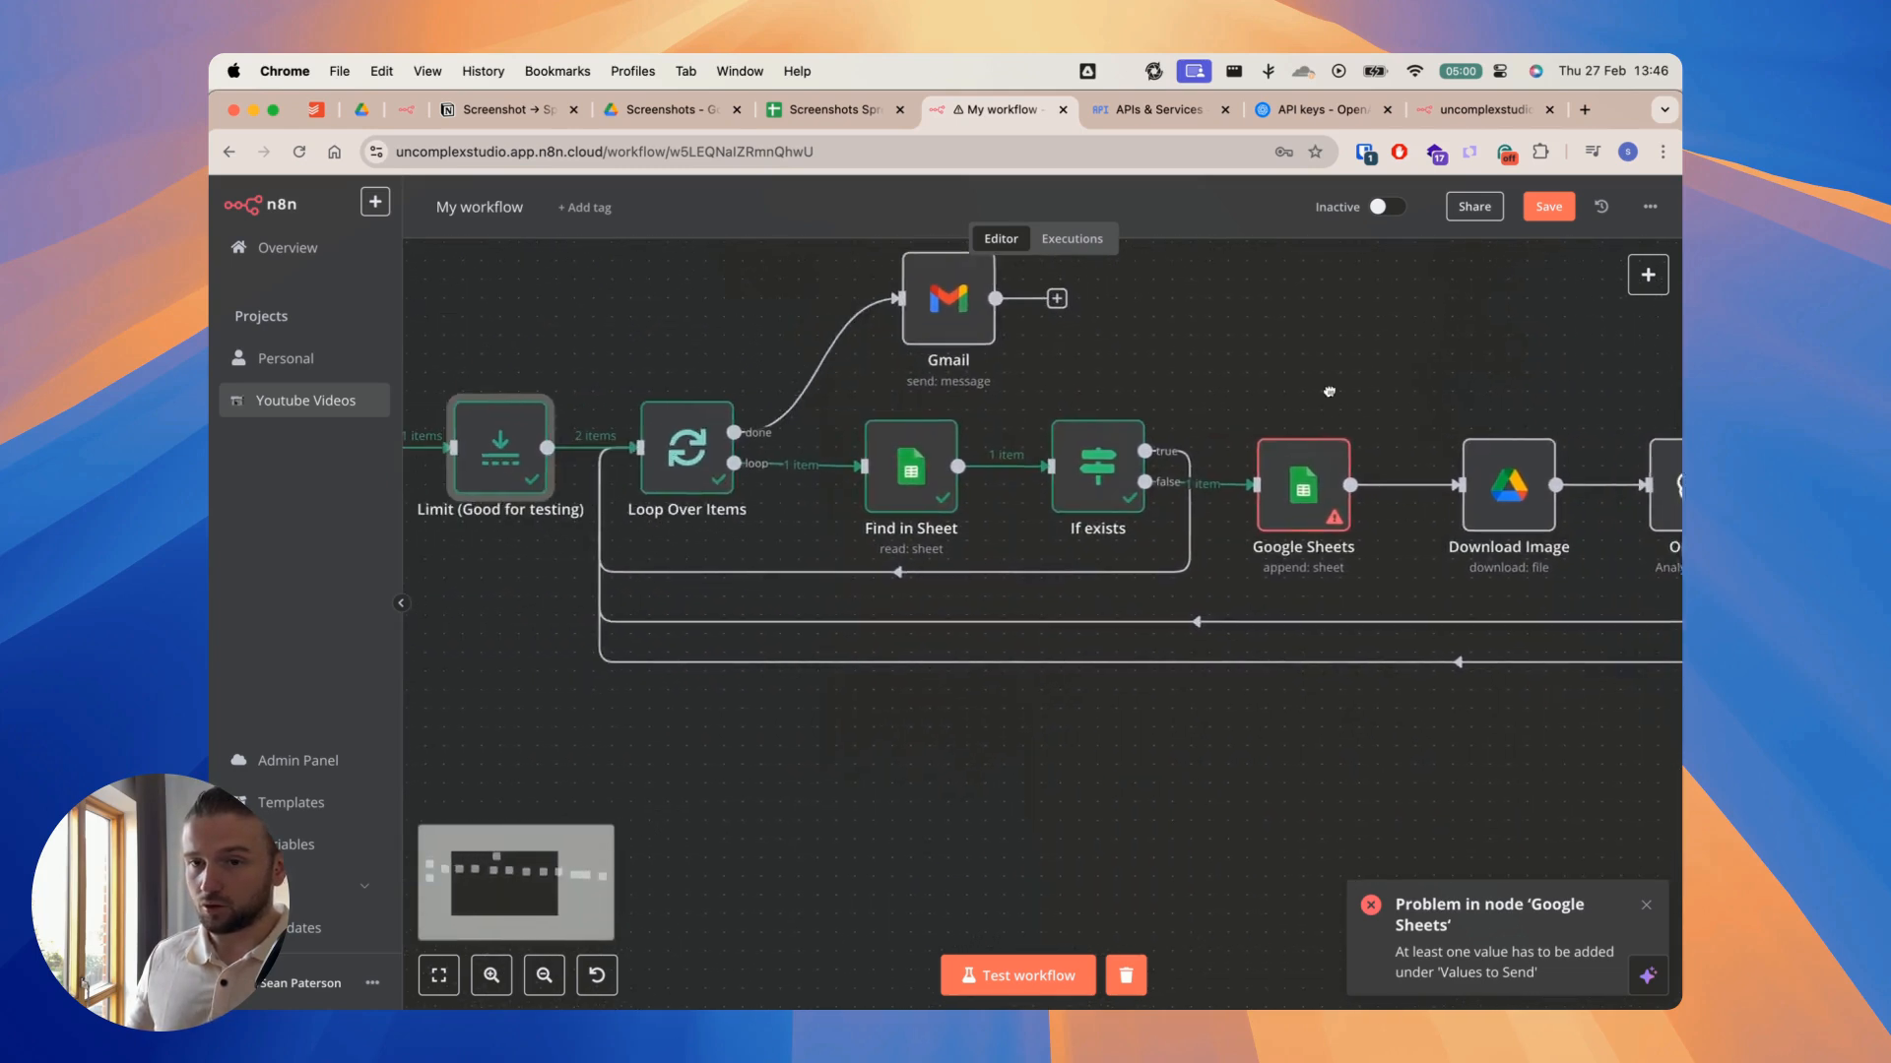
scroll(970, 379, "up", 1)
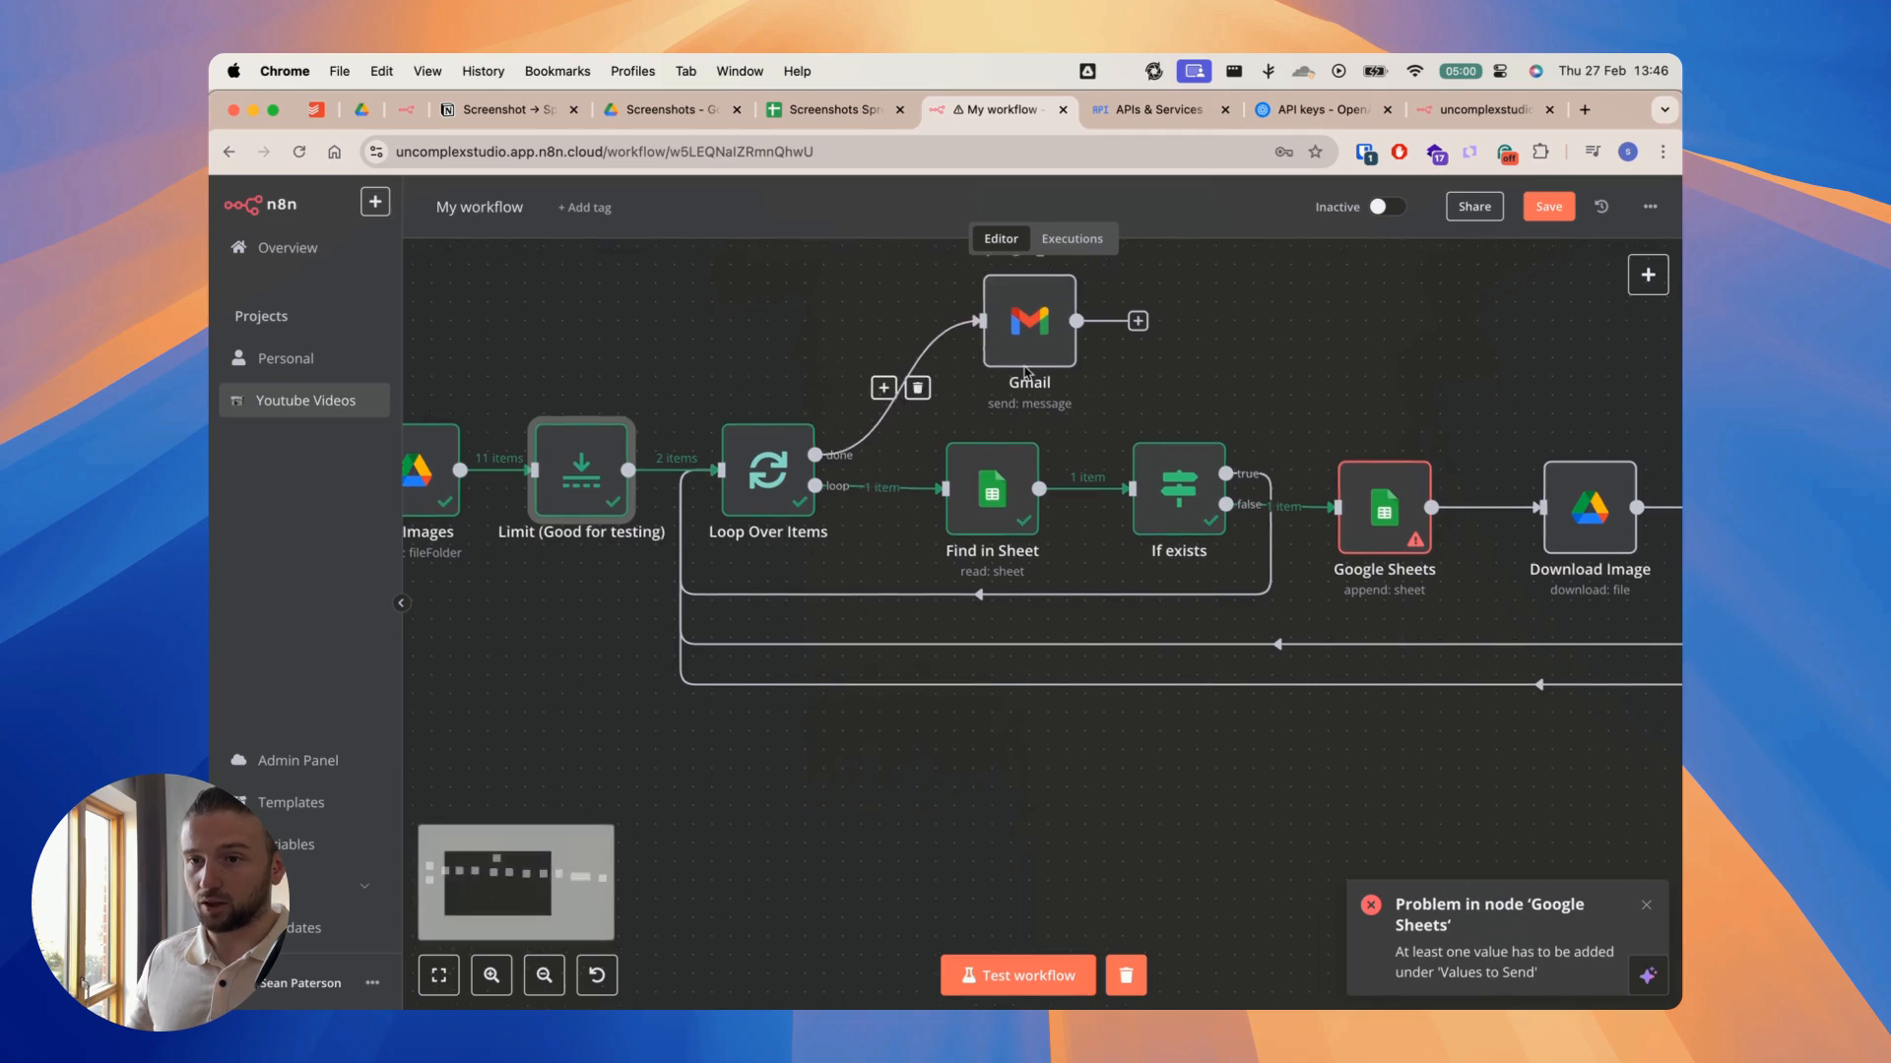
scroll(1131, 353, "down", 1)
scroll(1130, 353, "right", 1)
scroll(935, 413, "right", 1)
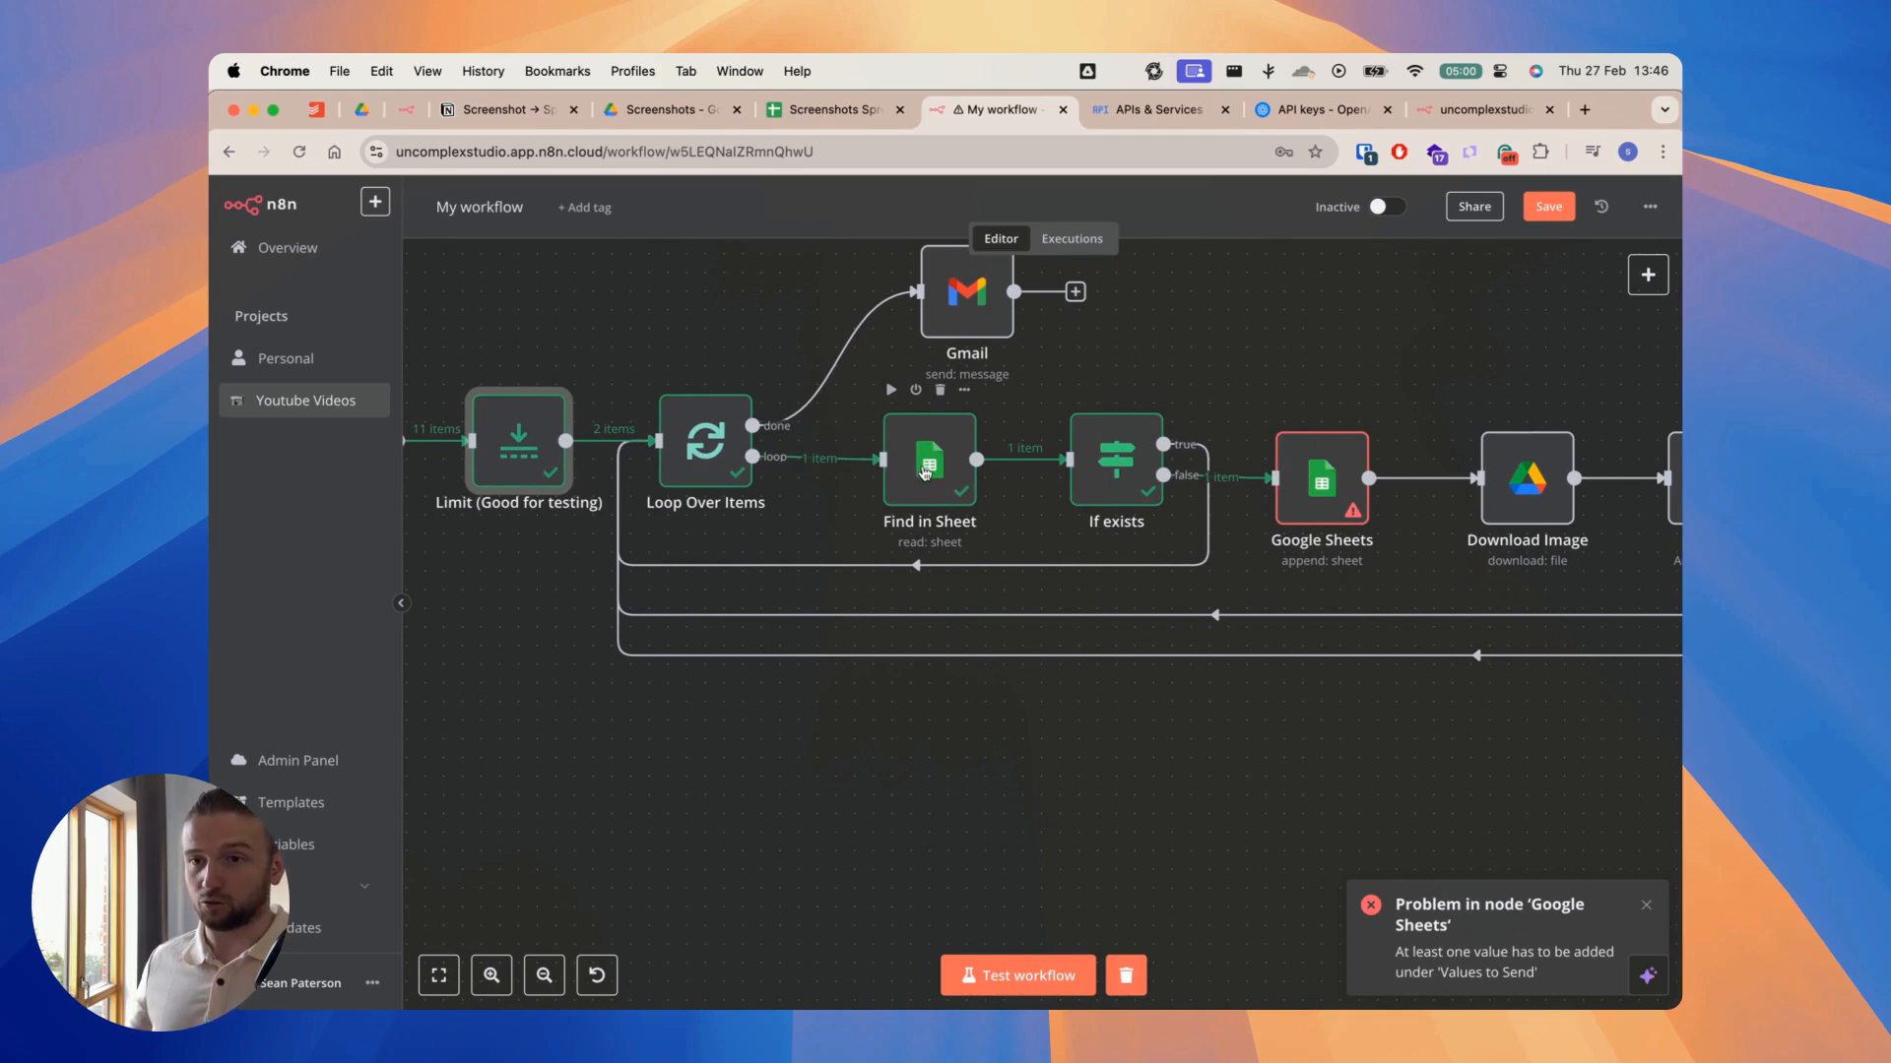
Step: Check the column headers in the Screenshots Spreadsheet, then return to the workflow around the Find in Sheet node
left_click(832, 109)
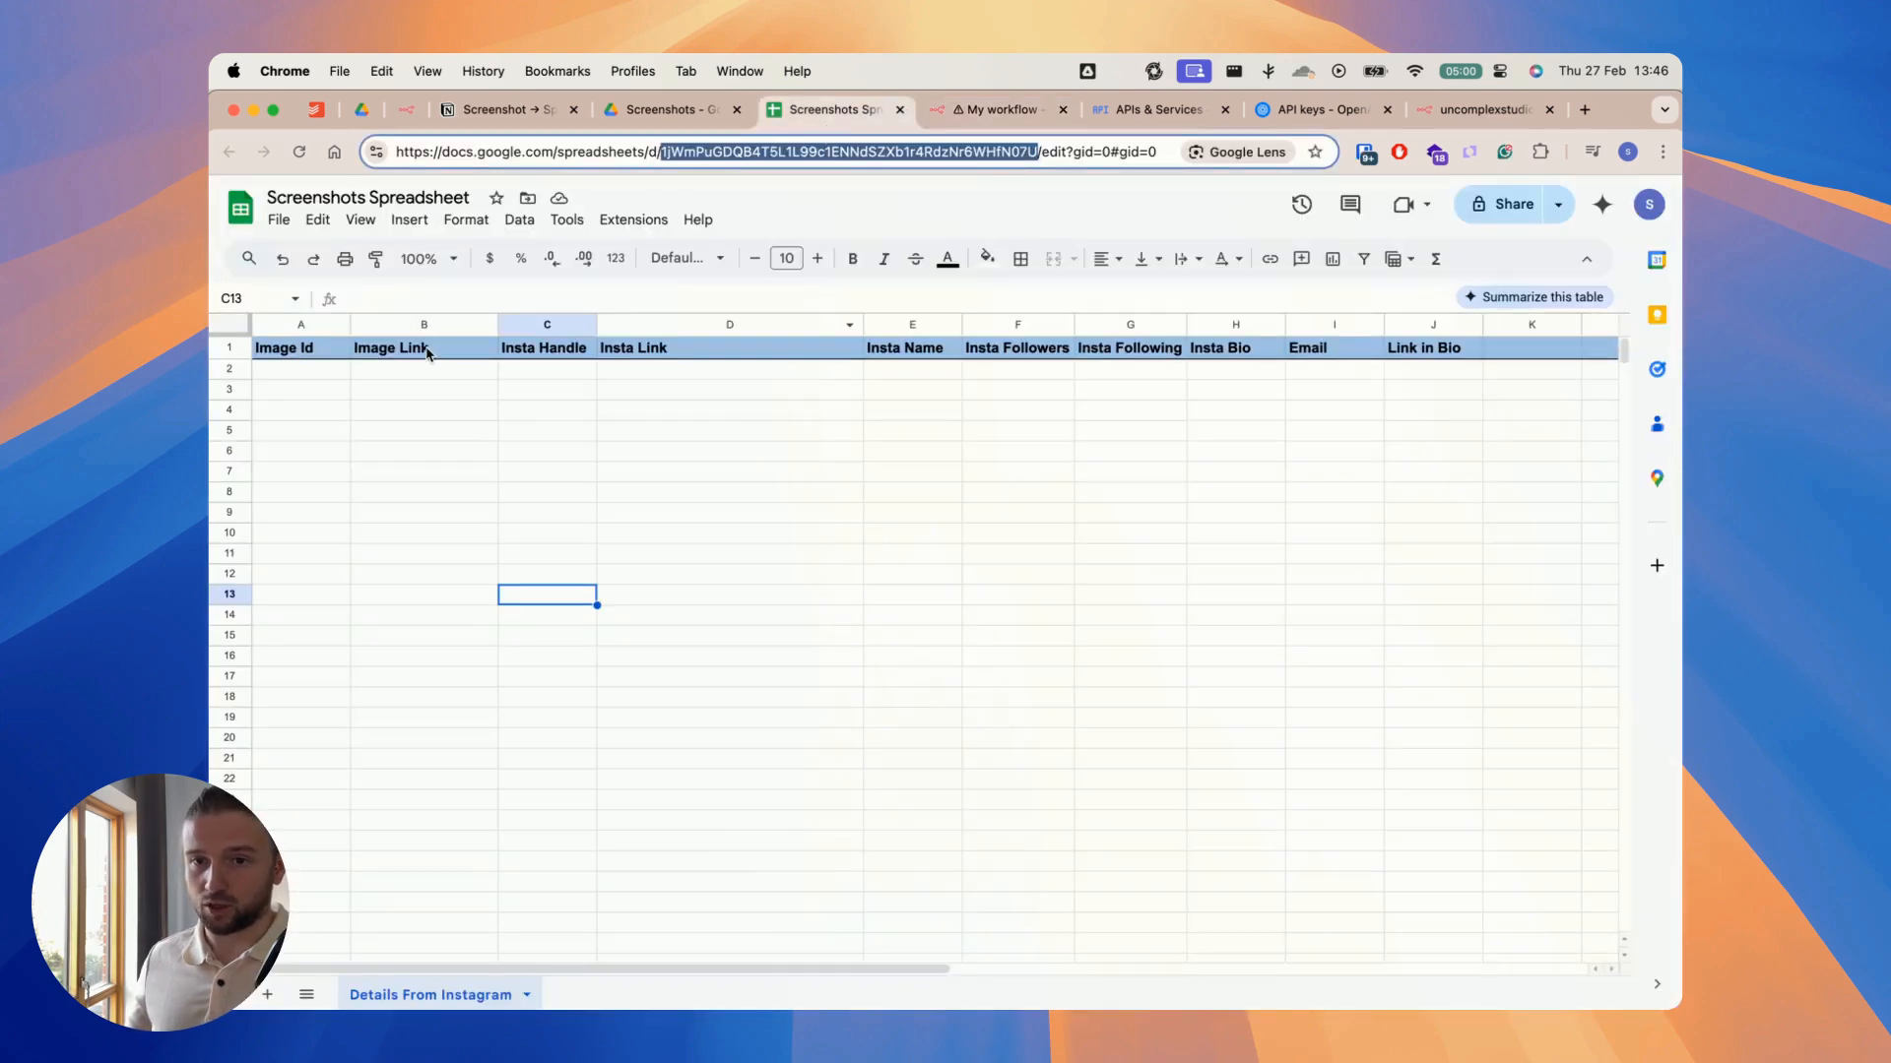
left_click(973, 110)
scroll(1034, 334, "right", 5)
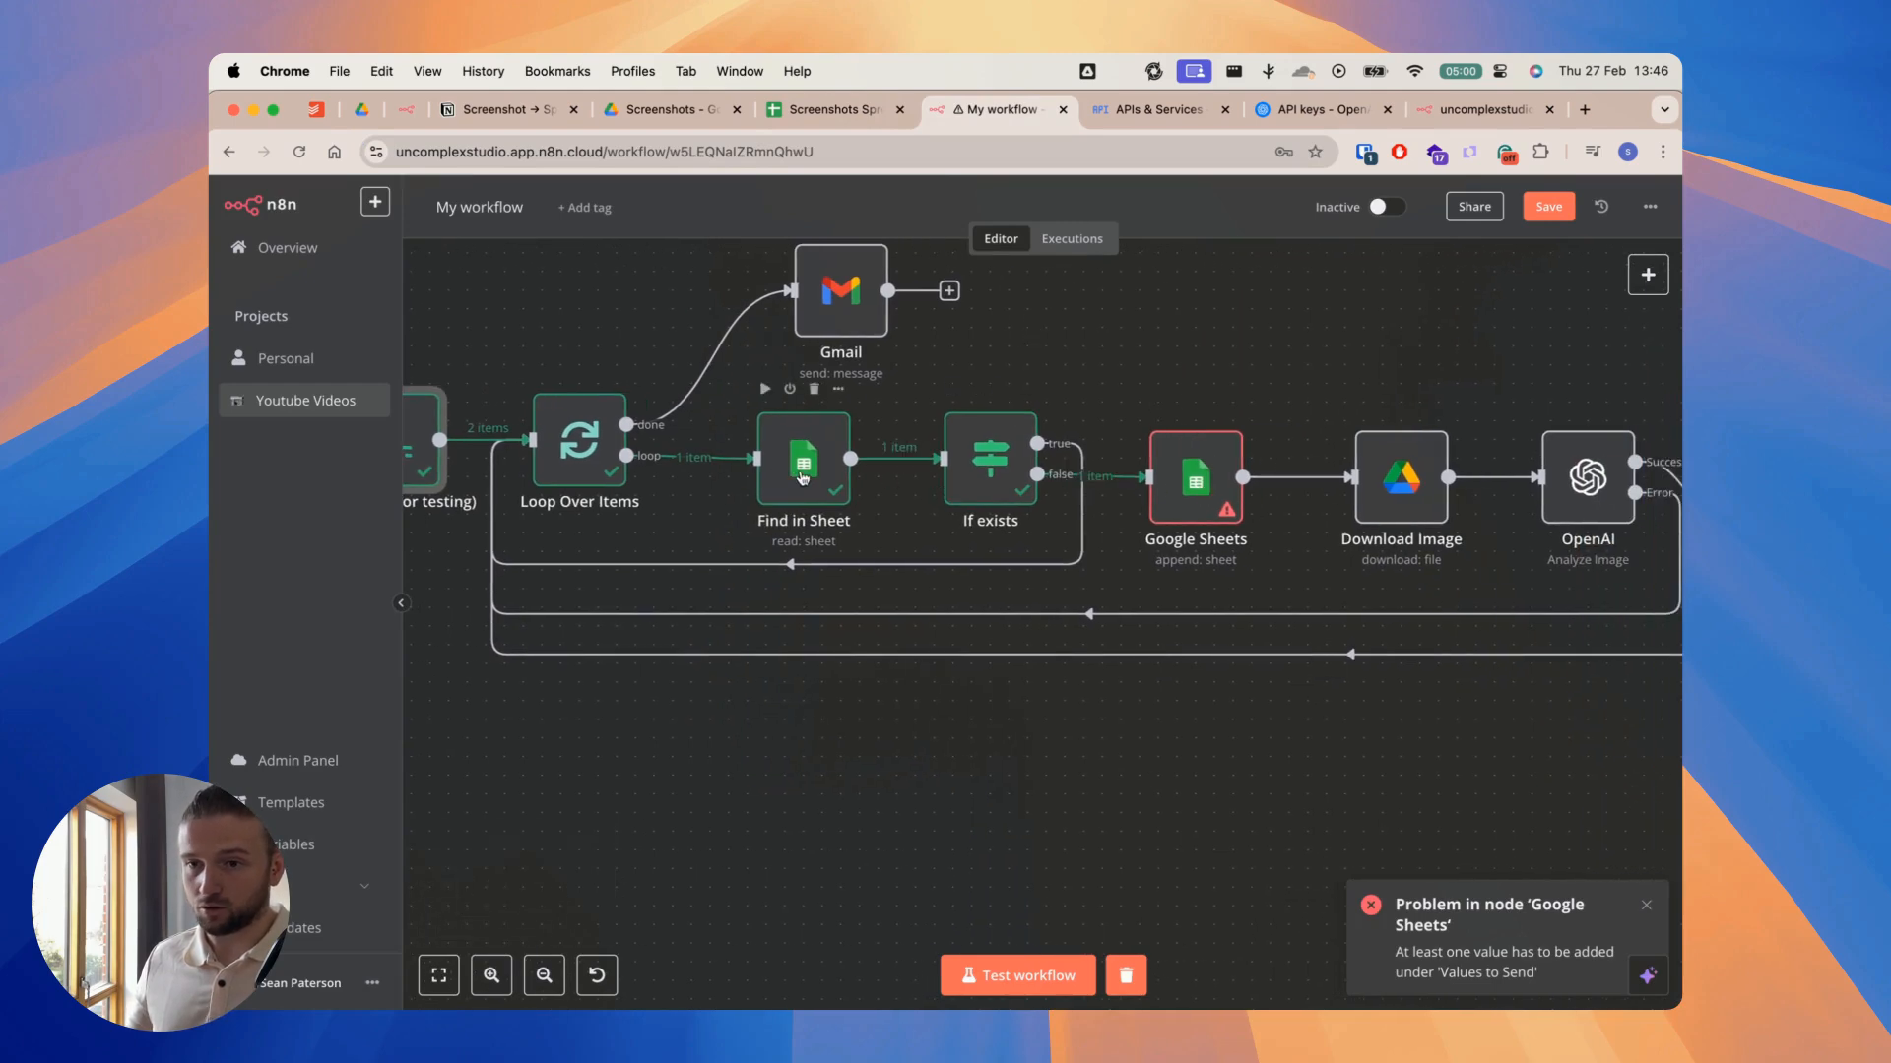
Step: Open the Find in Sheet node, review its Image Id filter and value expression, and show the input data as a schema
double_click(803, 473)
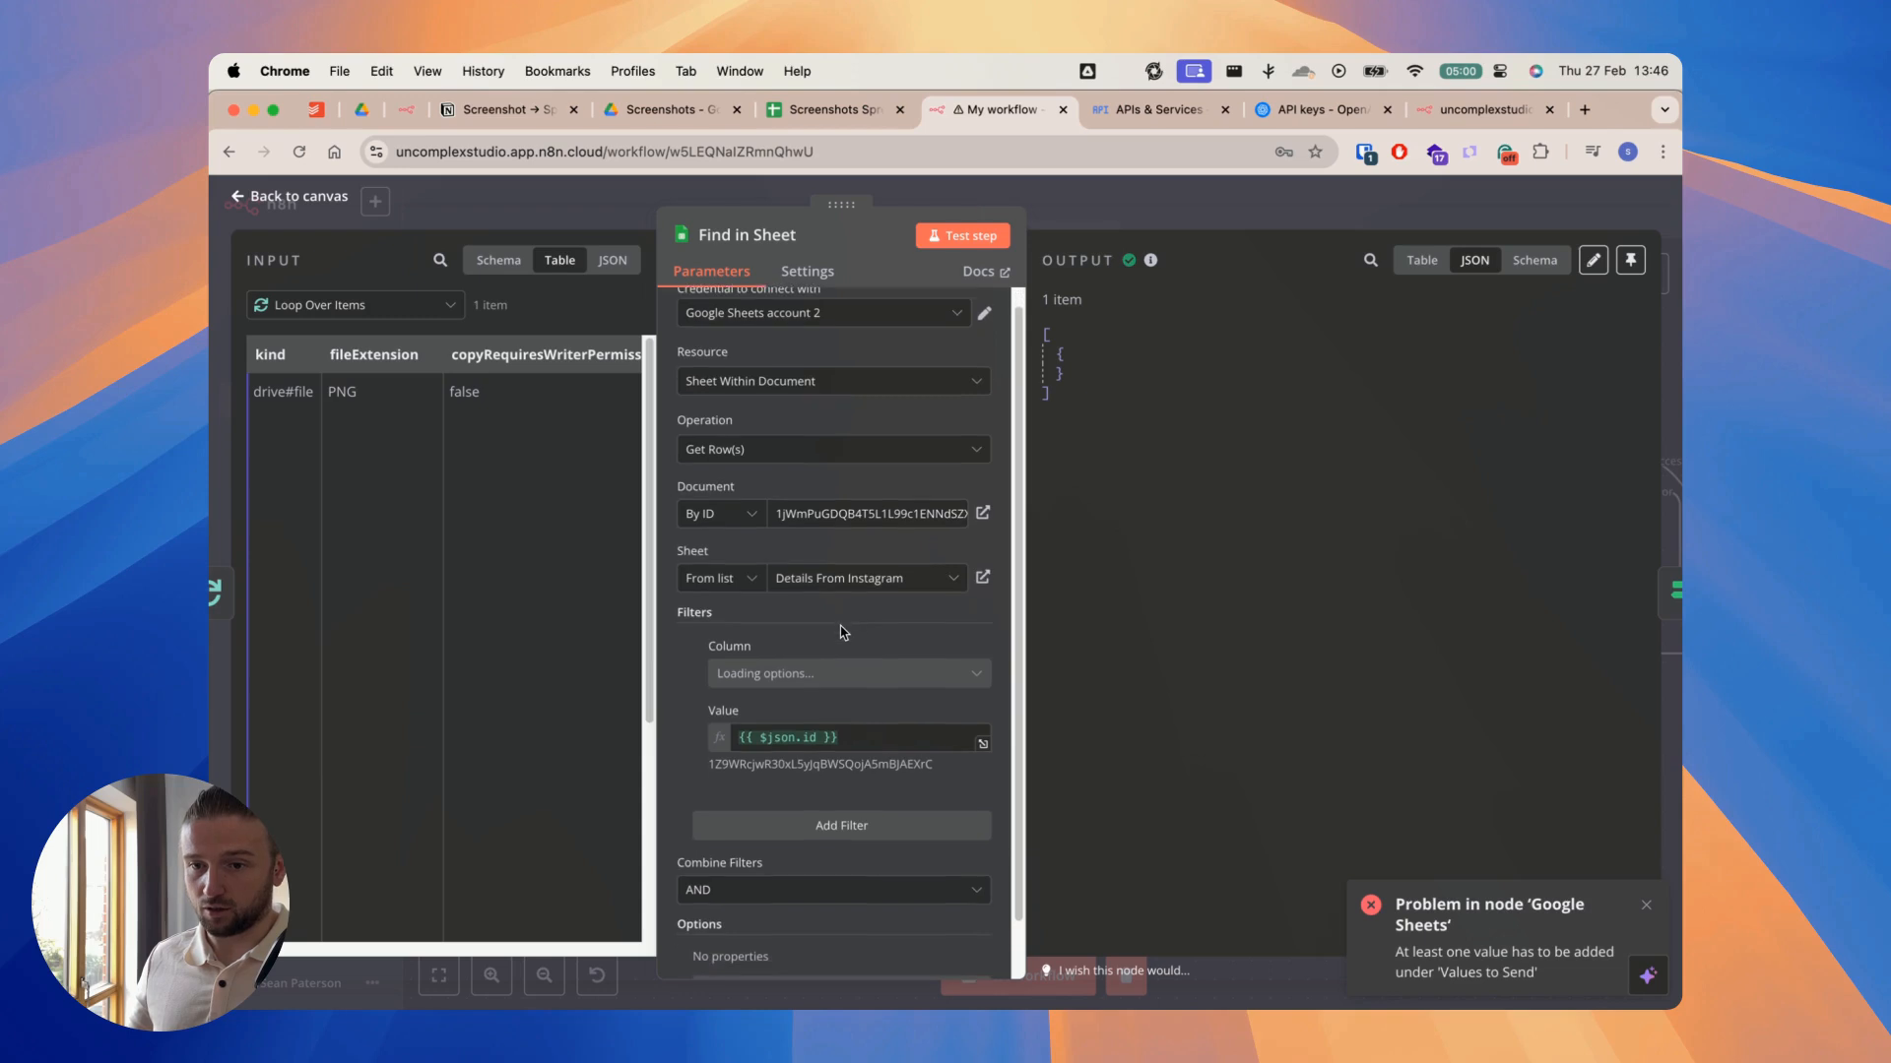
scroll(842, 636, "down", 2)
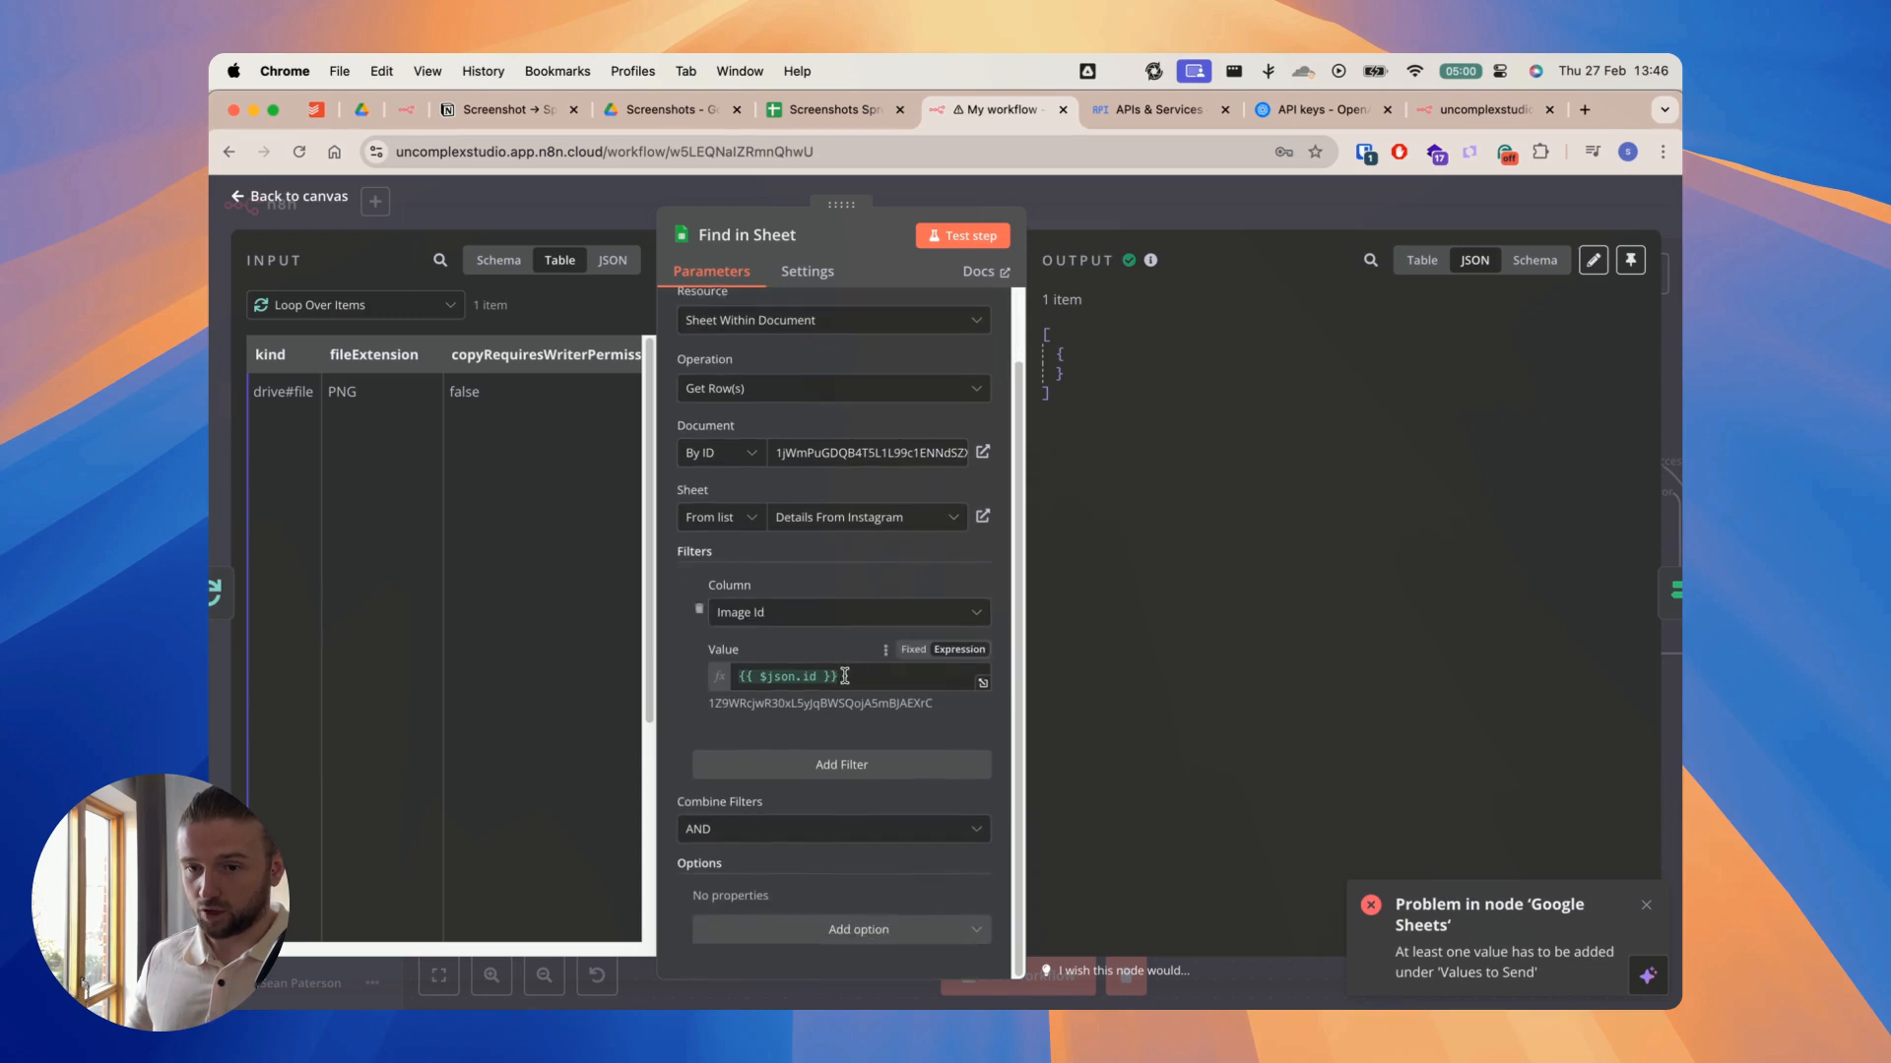
left_click_drag(665, 429, 769, 430)
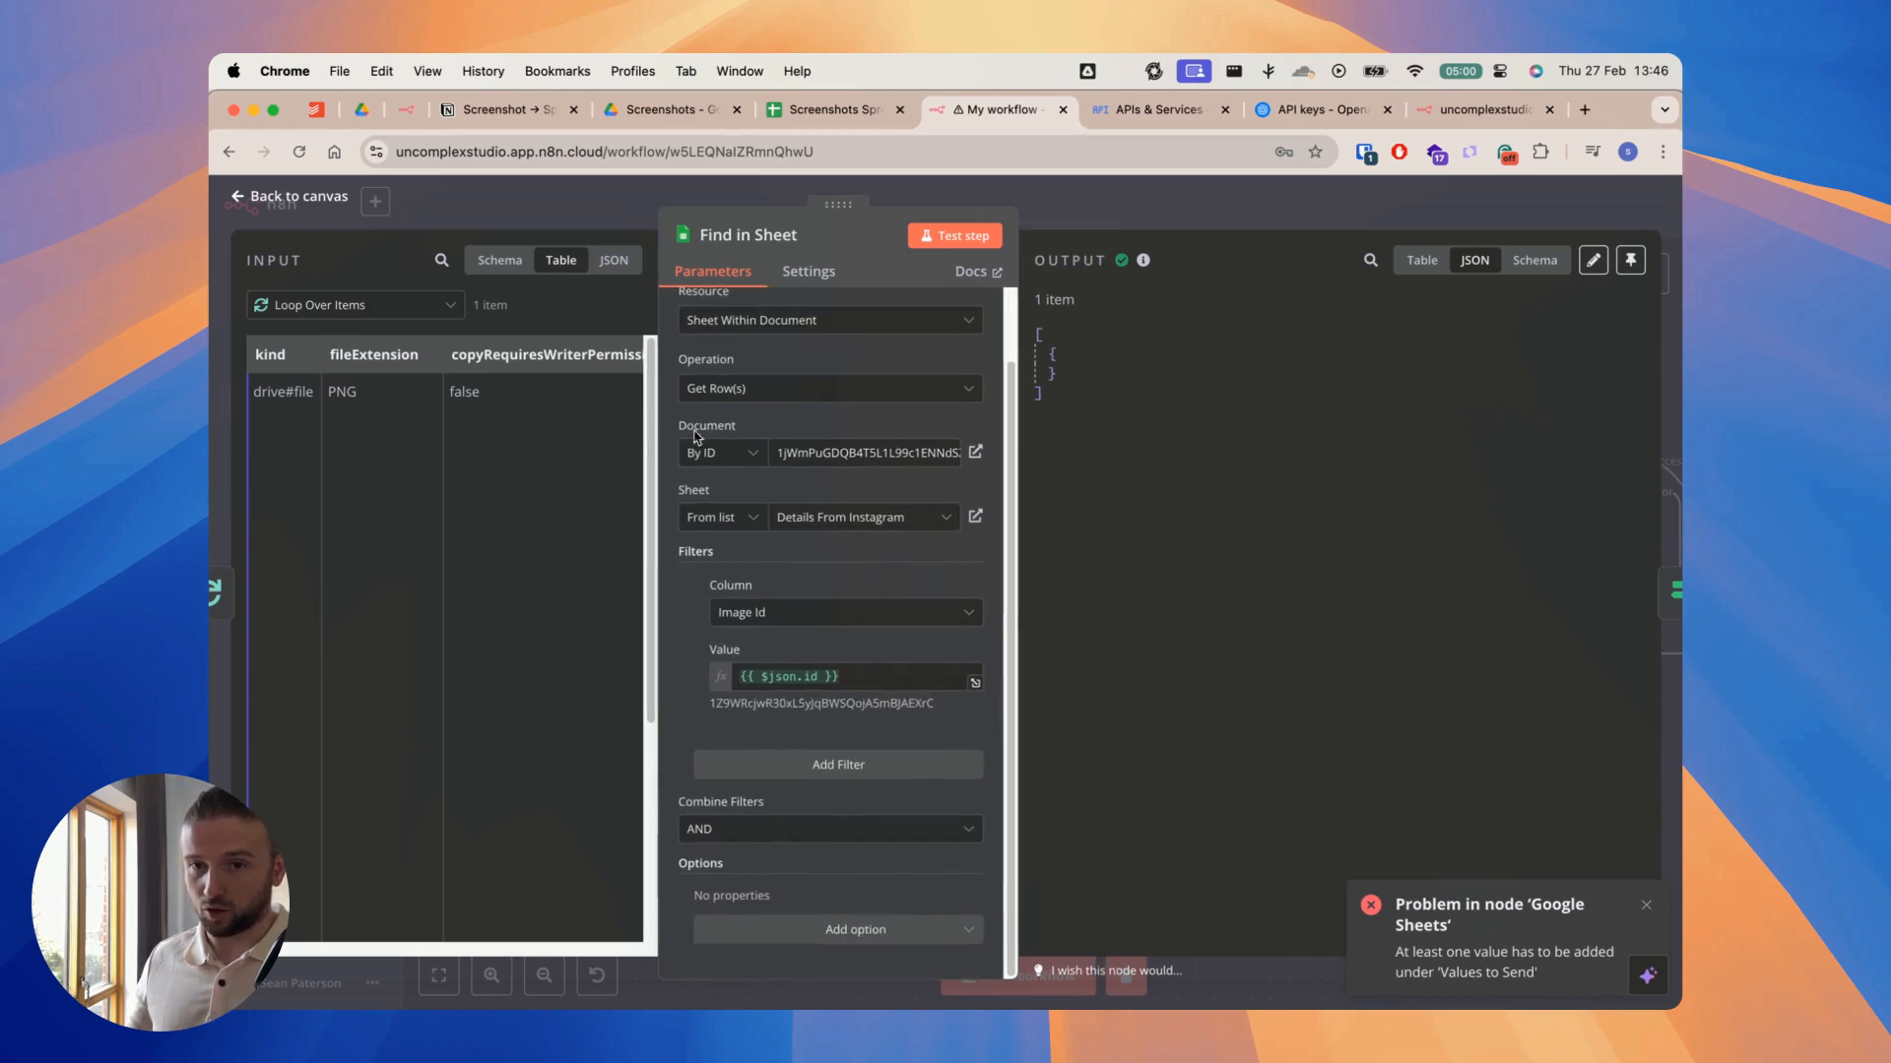
left_click(500, 261)
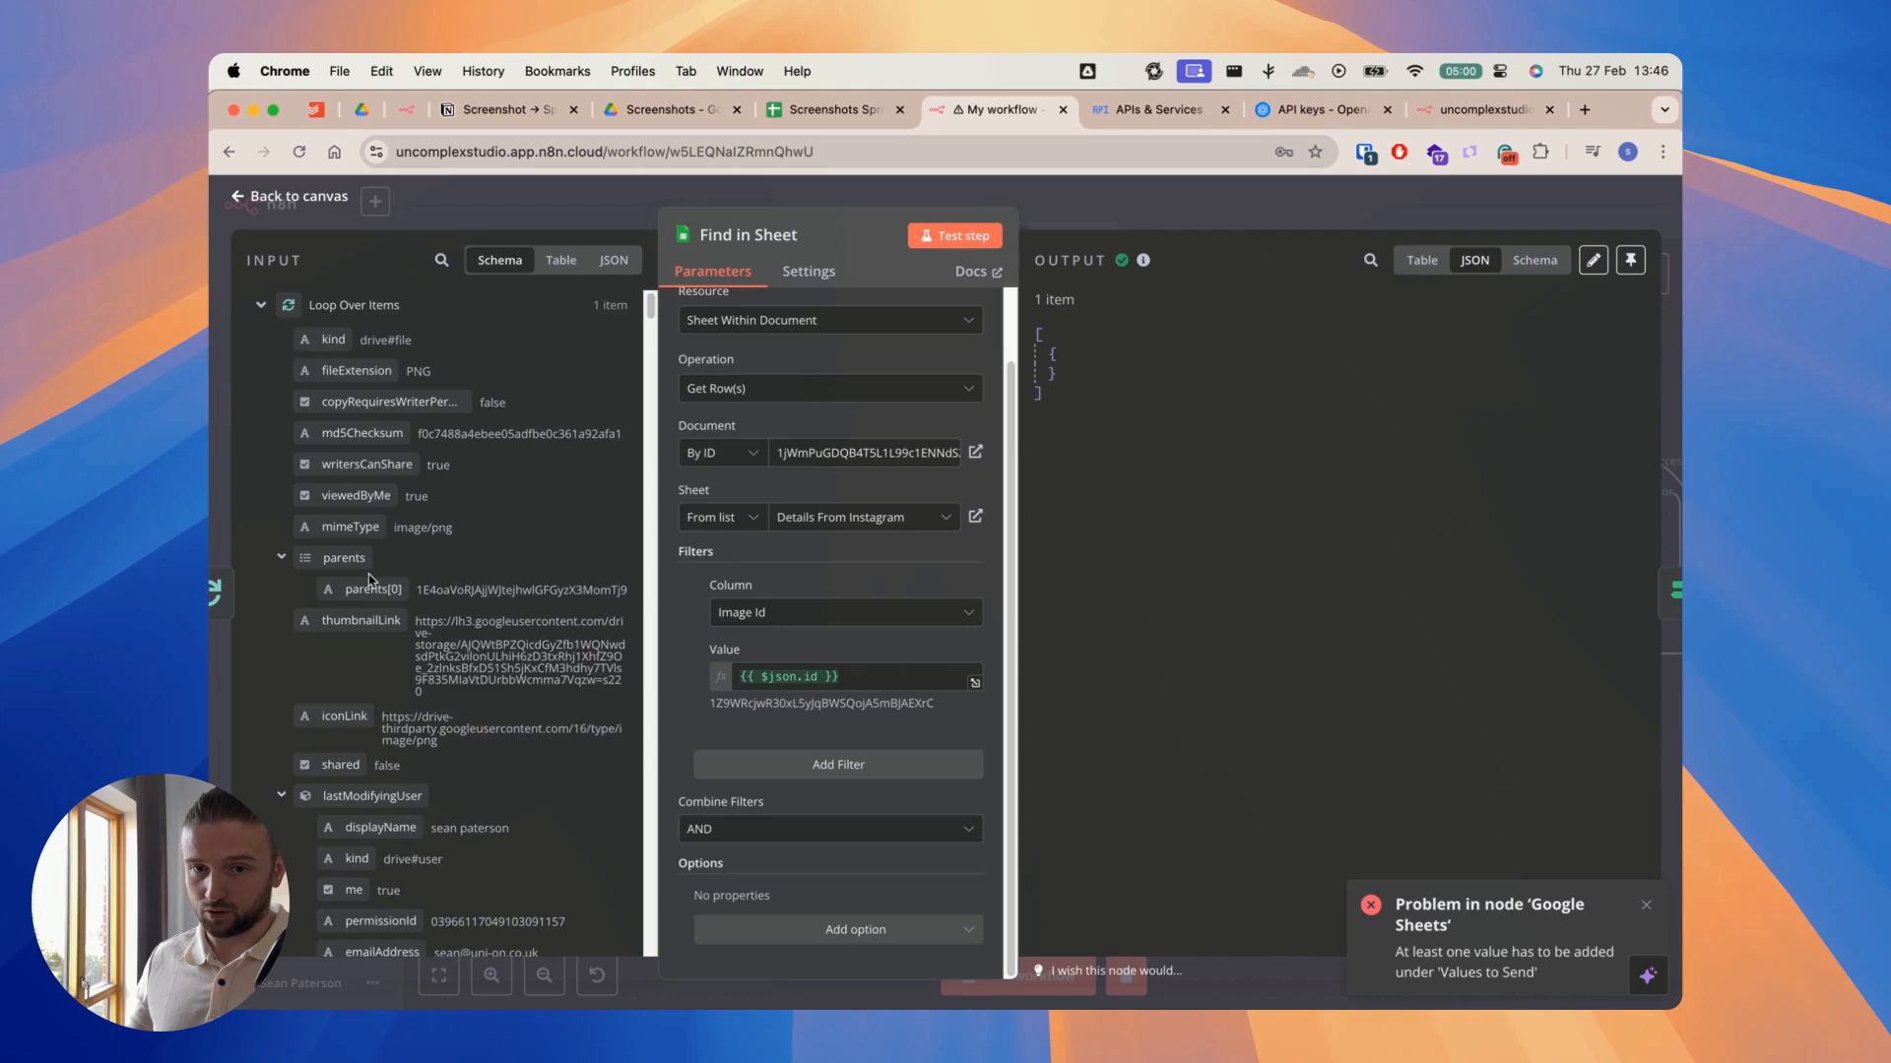
Step: Collapse the lastModifyingUser and owners groups in Find in Sheet's input, check the id field, and close the node
scroll(296, 660, "down", 2)
left_click(284, 718)
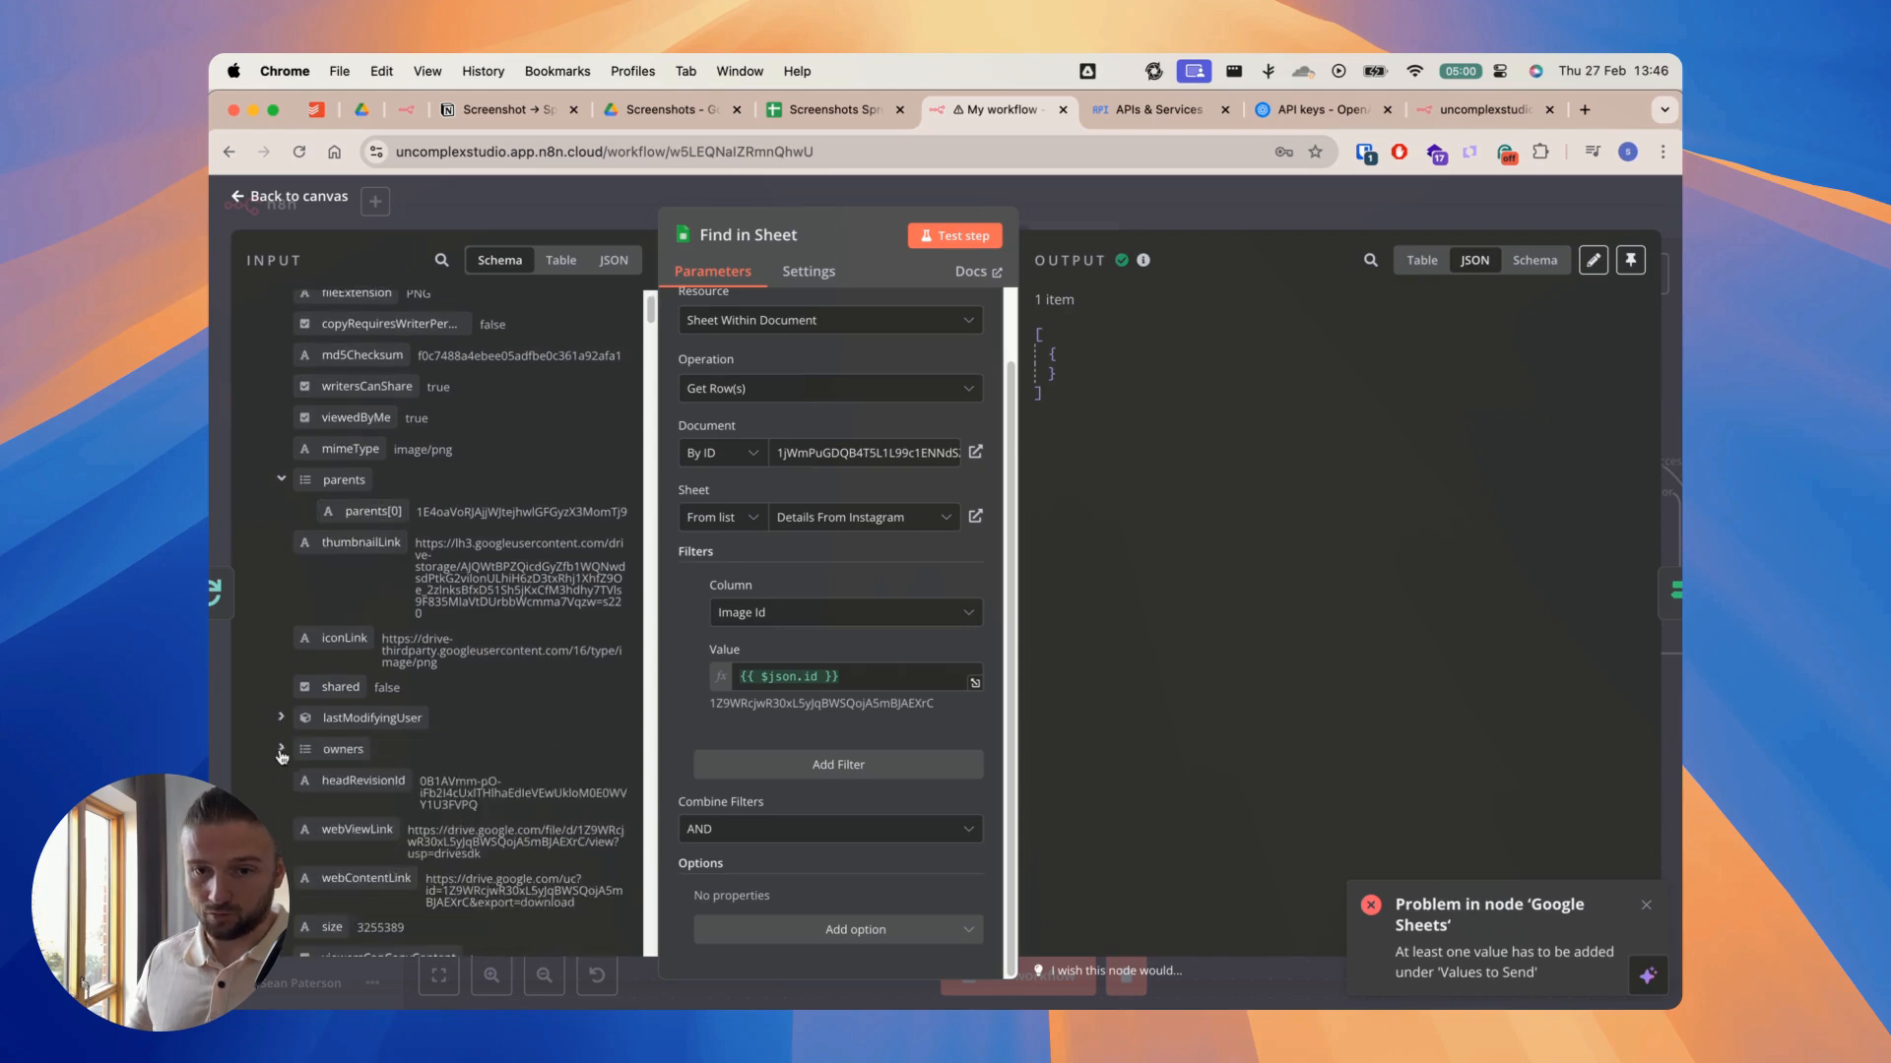
left_click(282, 751)
scroll(286, 689, "down", 10)
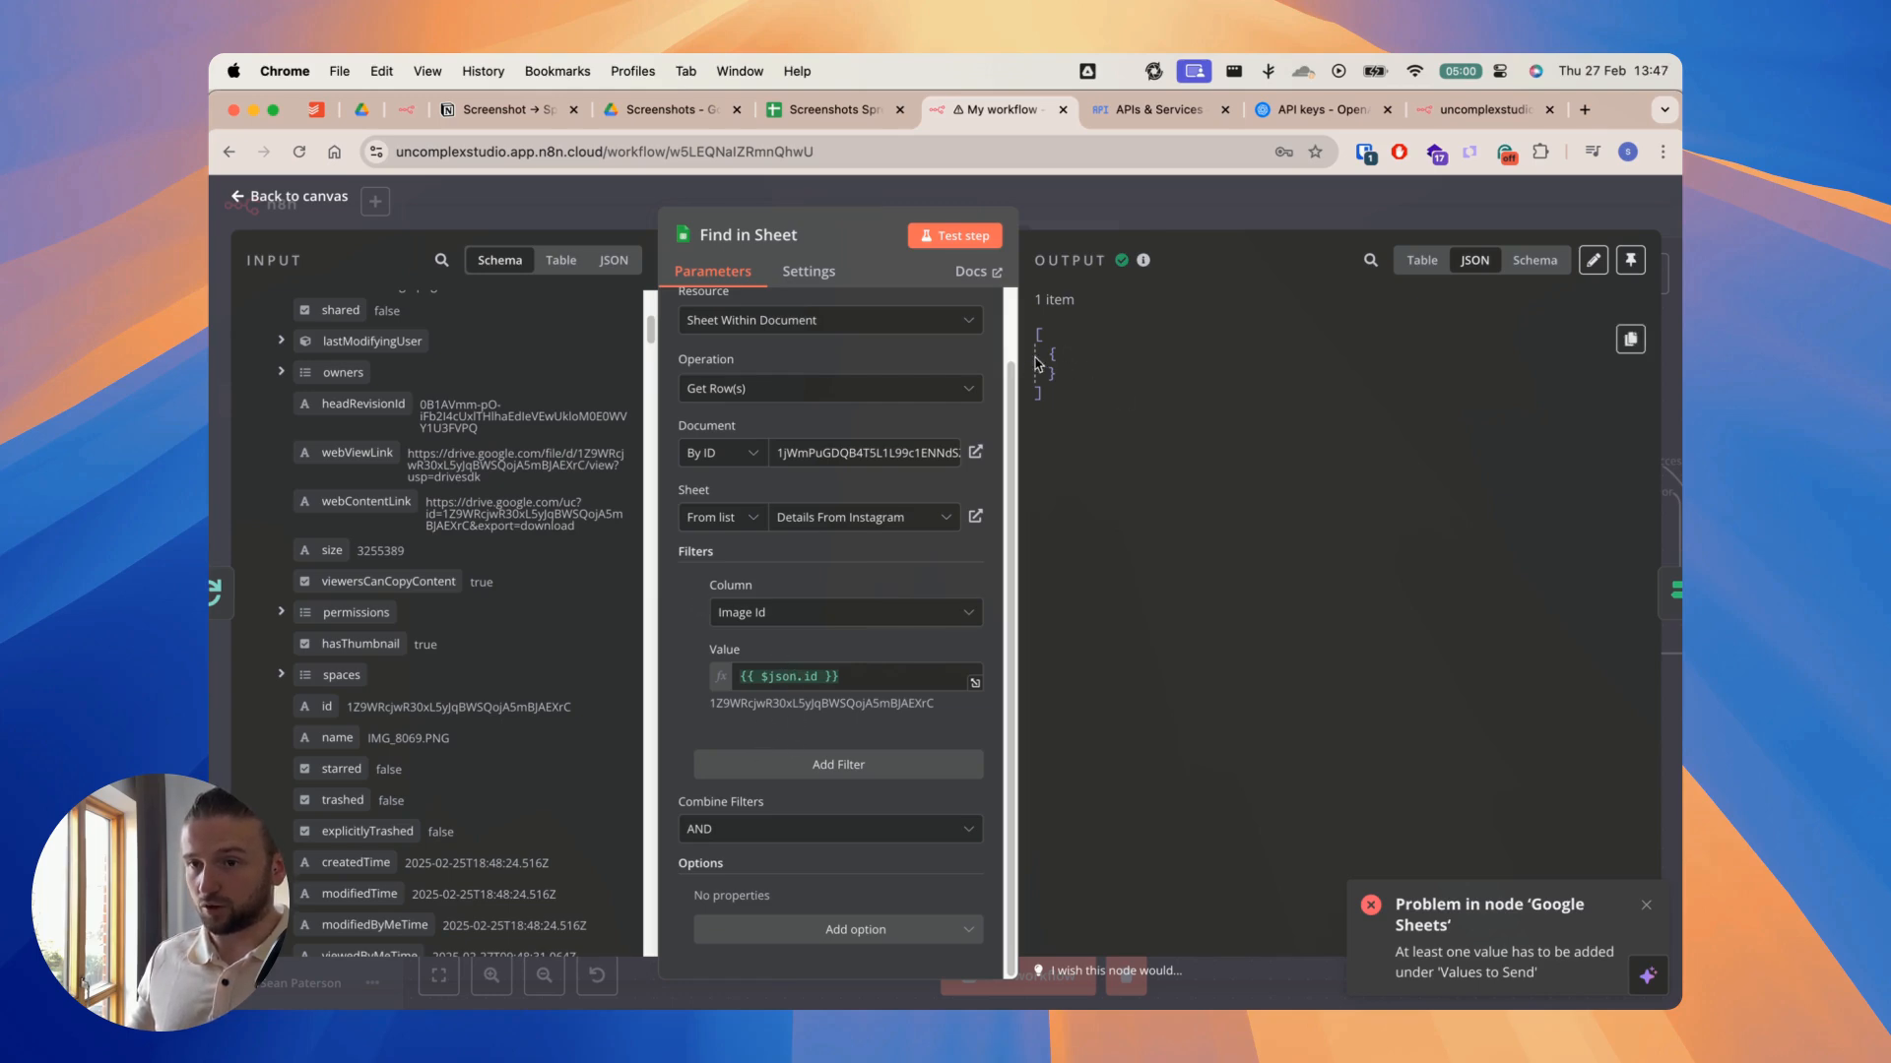
left_click(1130, 207)
Step: Trace the If exists true and false branches, then open the Google Sheets append node and review its Values to Send
scroll(1226, 315, "right", 3)
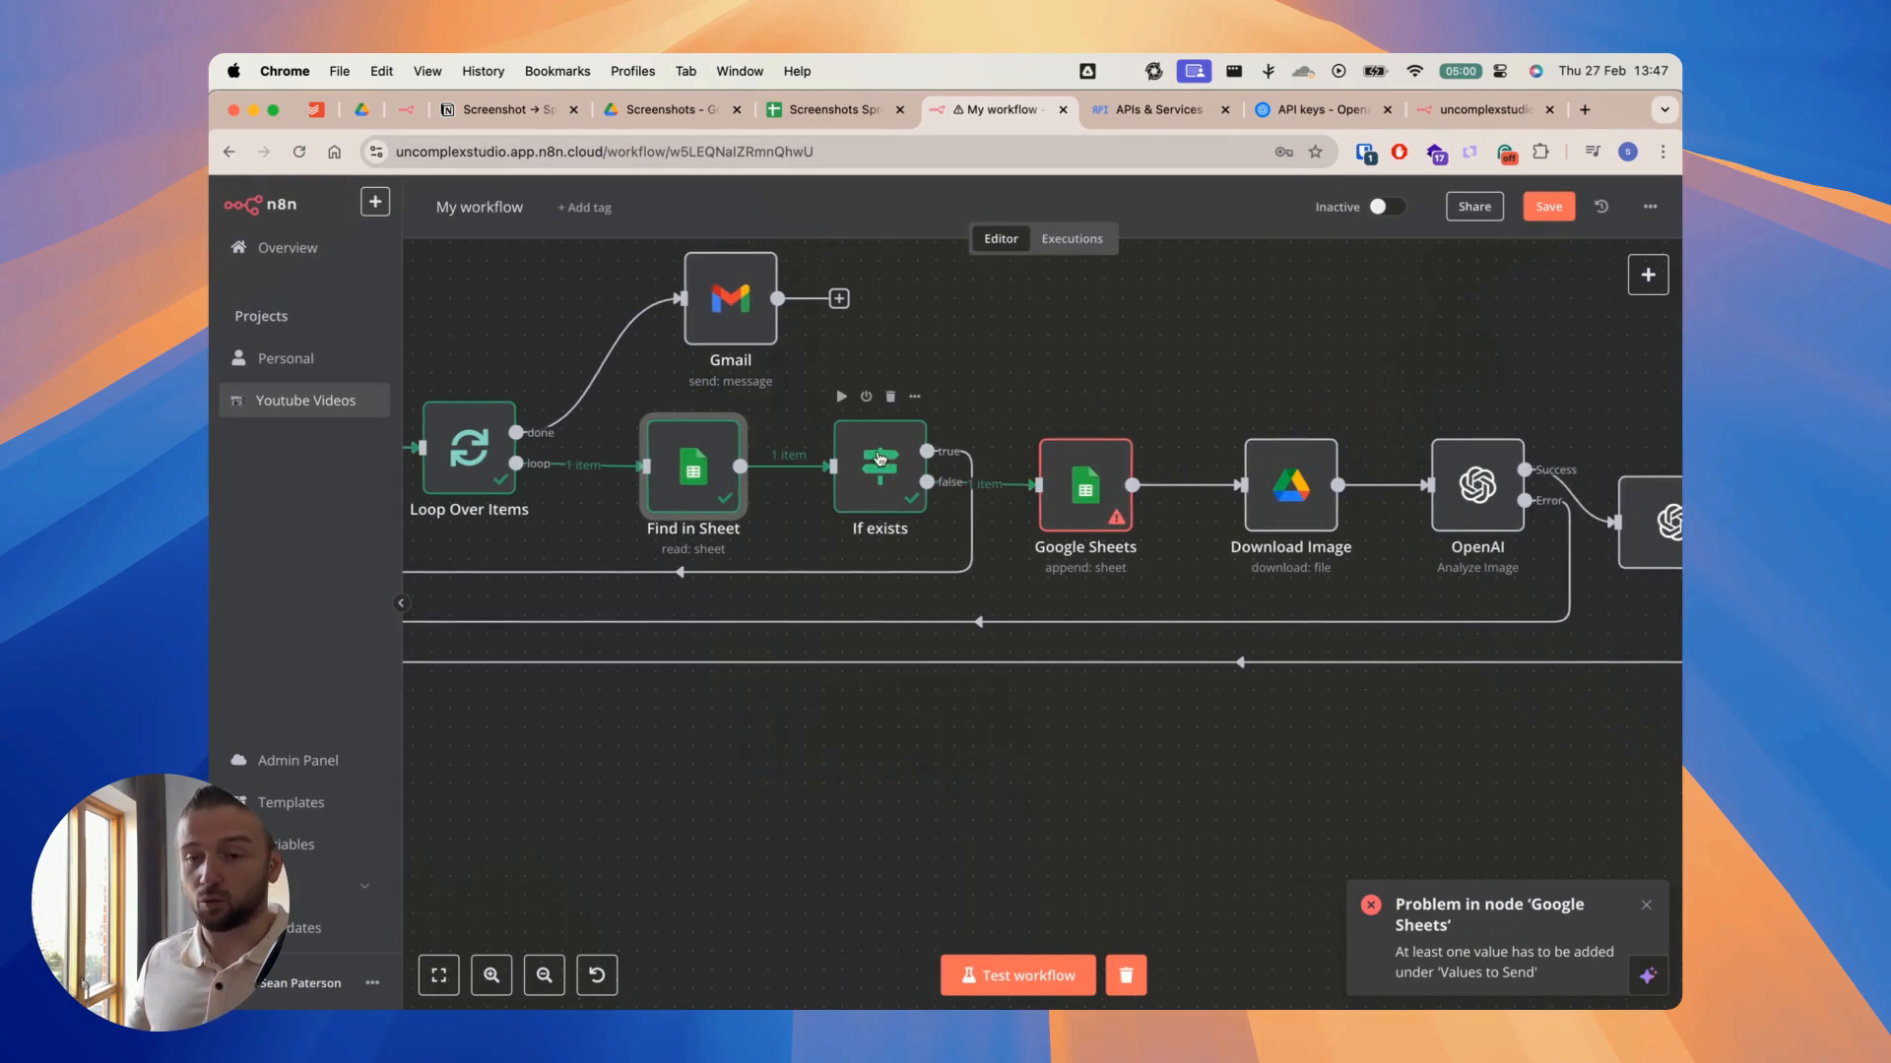
scroll(1066, 365, "left", 2)
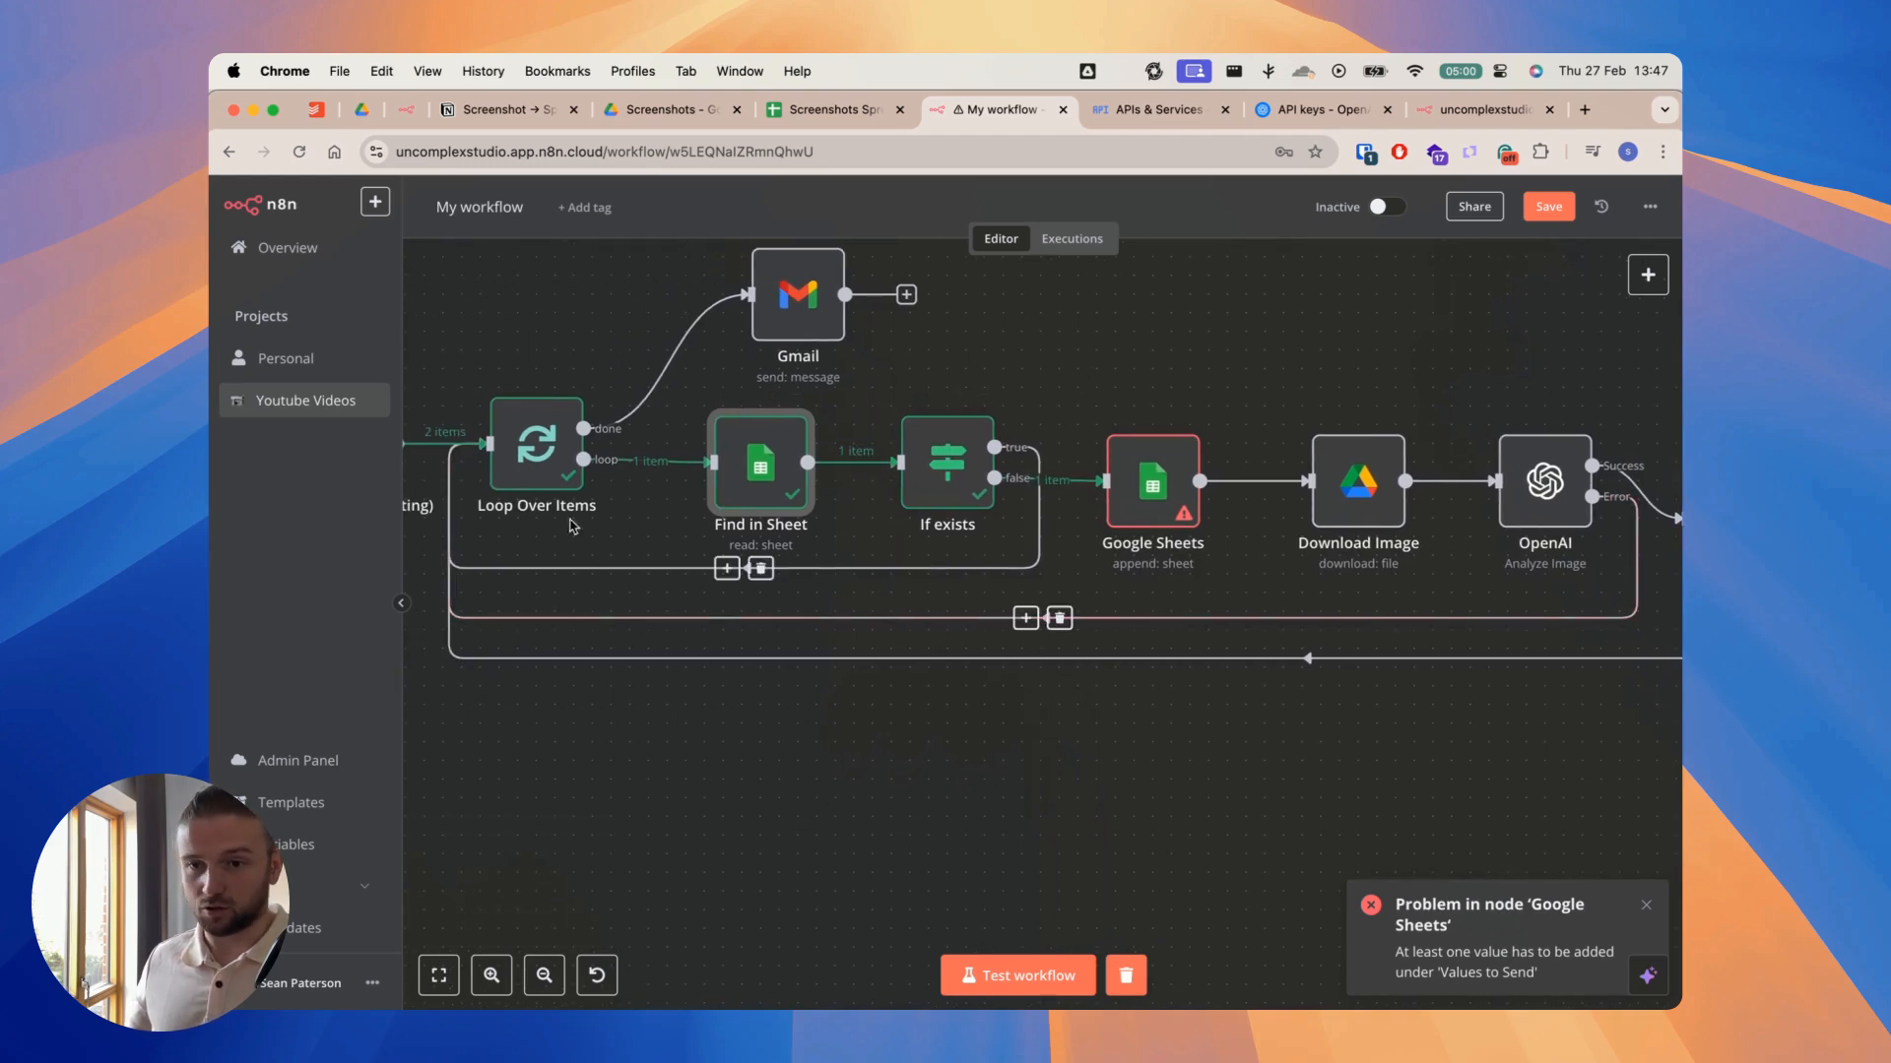
scroll(1158, 356, "right", 3)
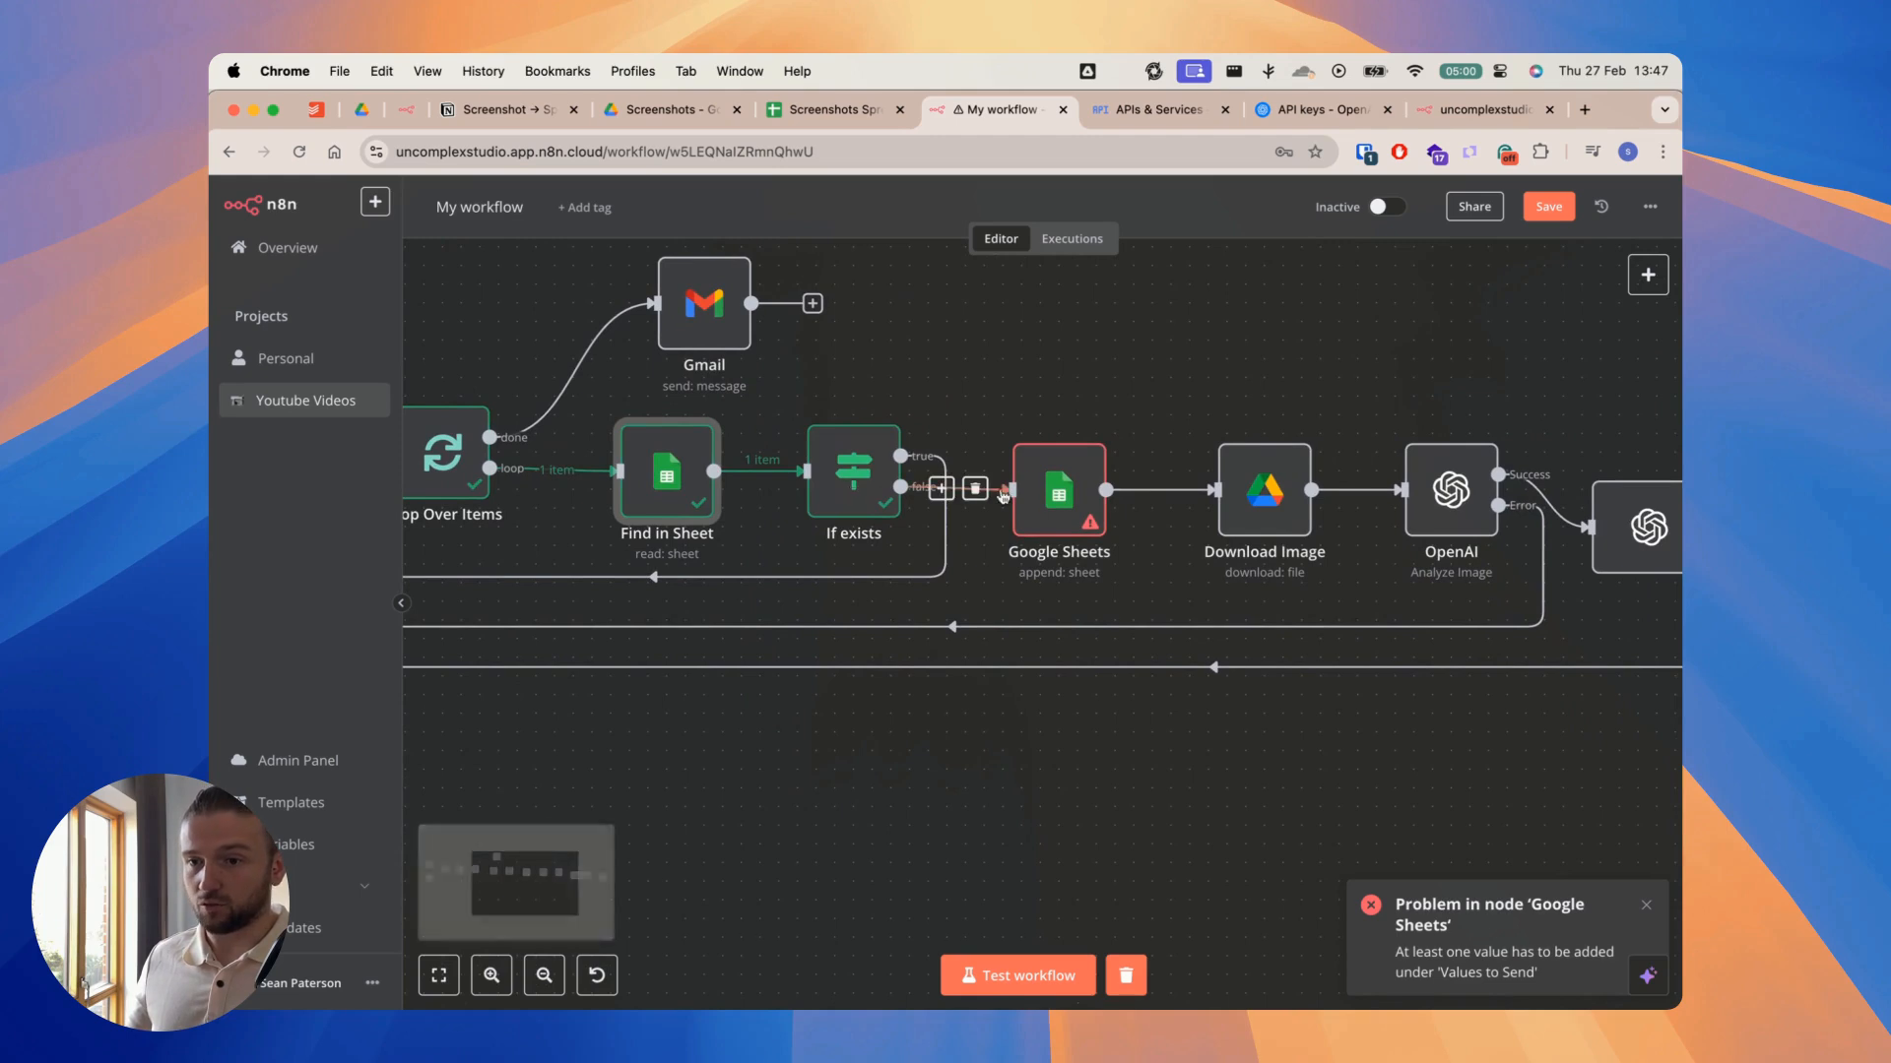
scroll(1048, 384, "right", 2)
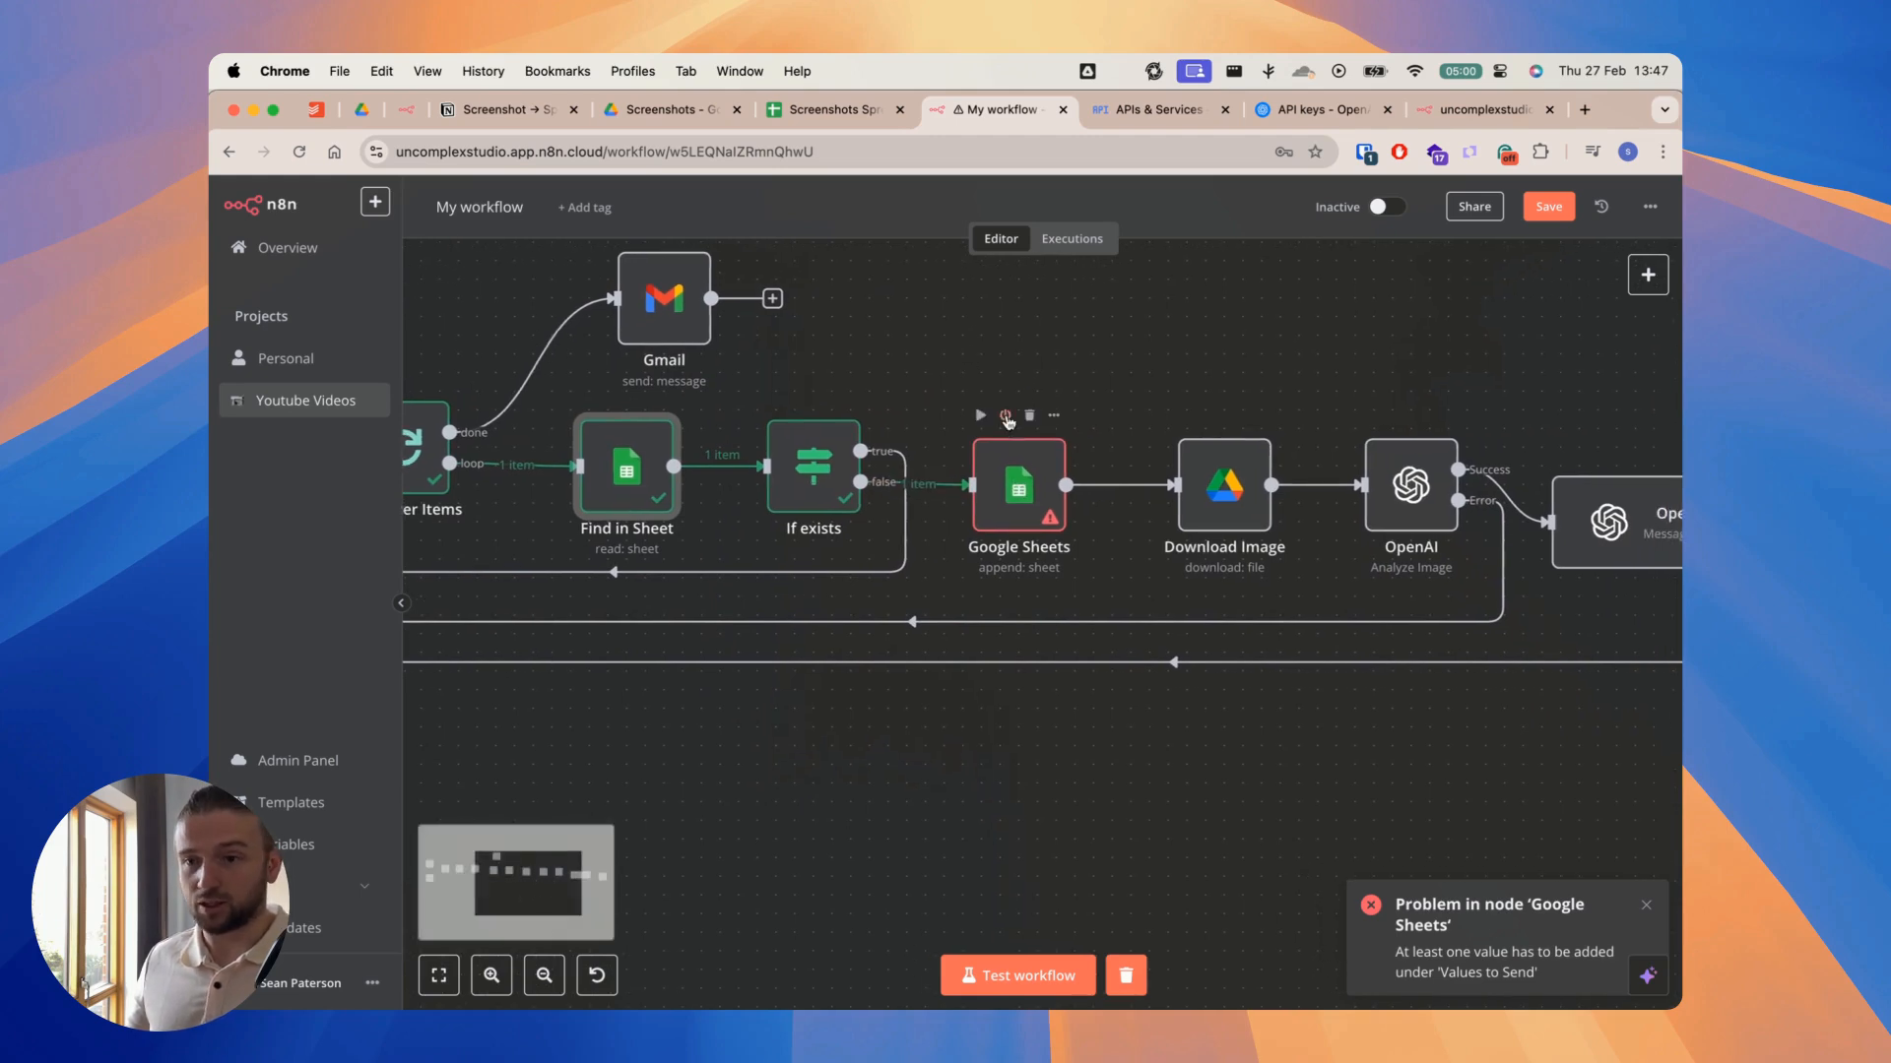
left_click(1020, 495)
double_click(1019, 489)
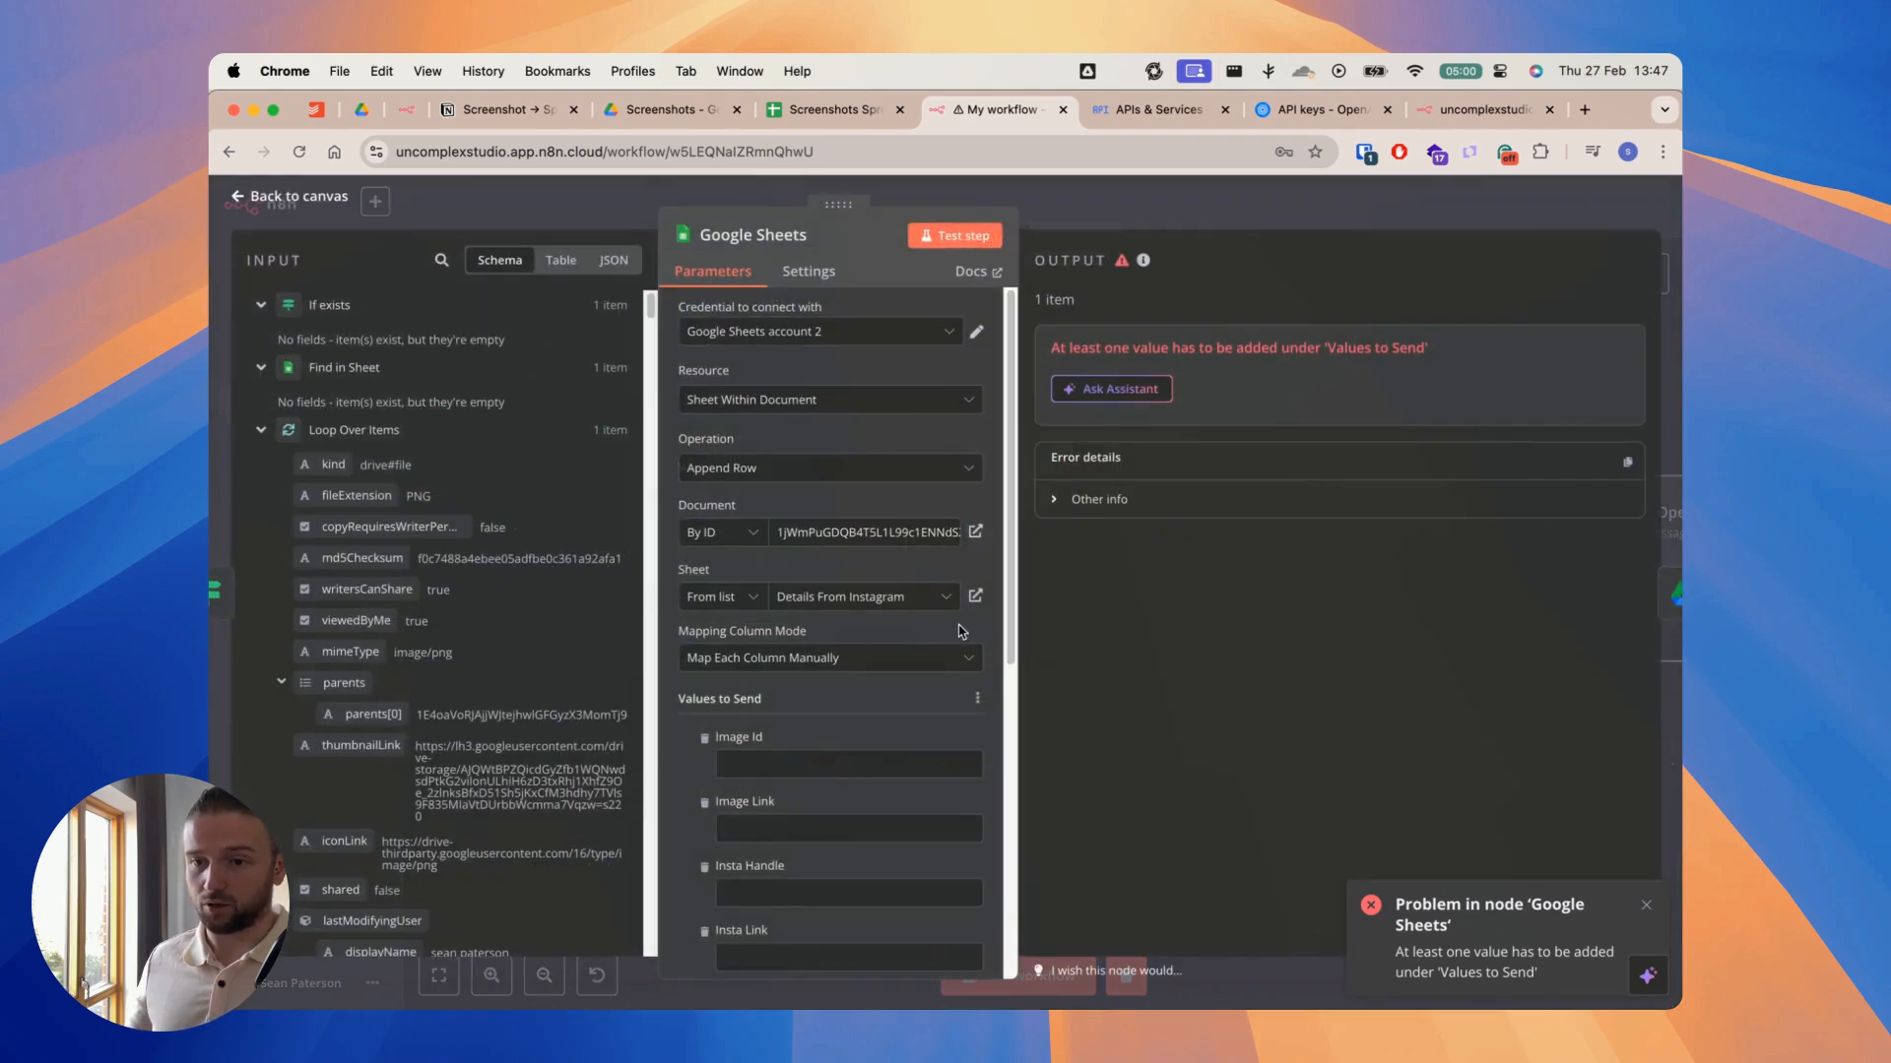
scroll(881, 656, "down", 2)
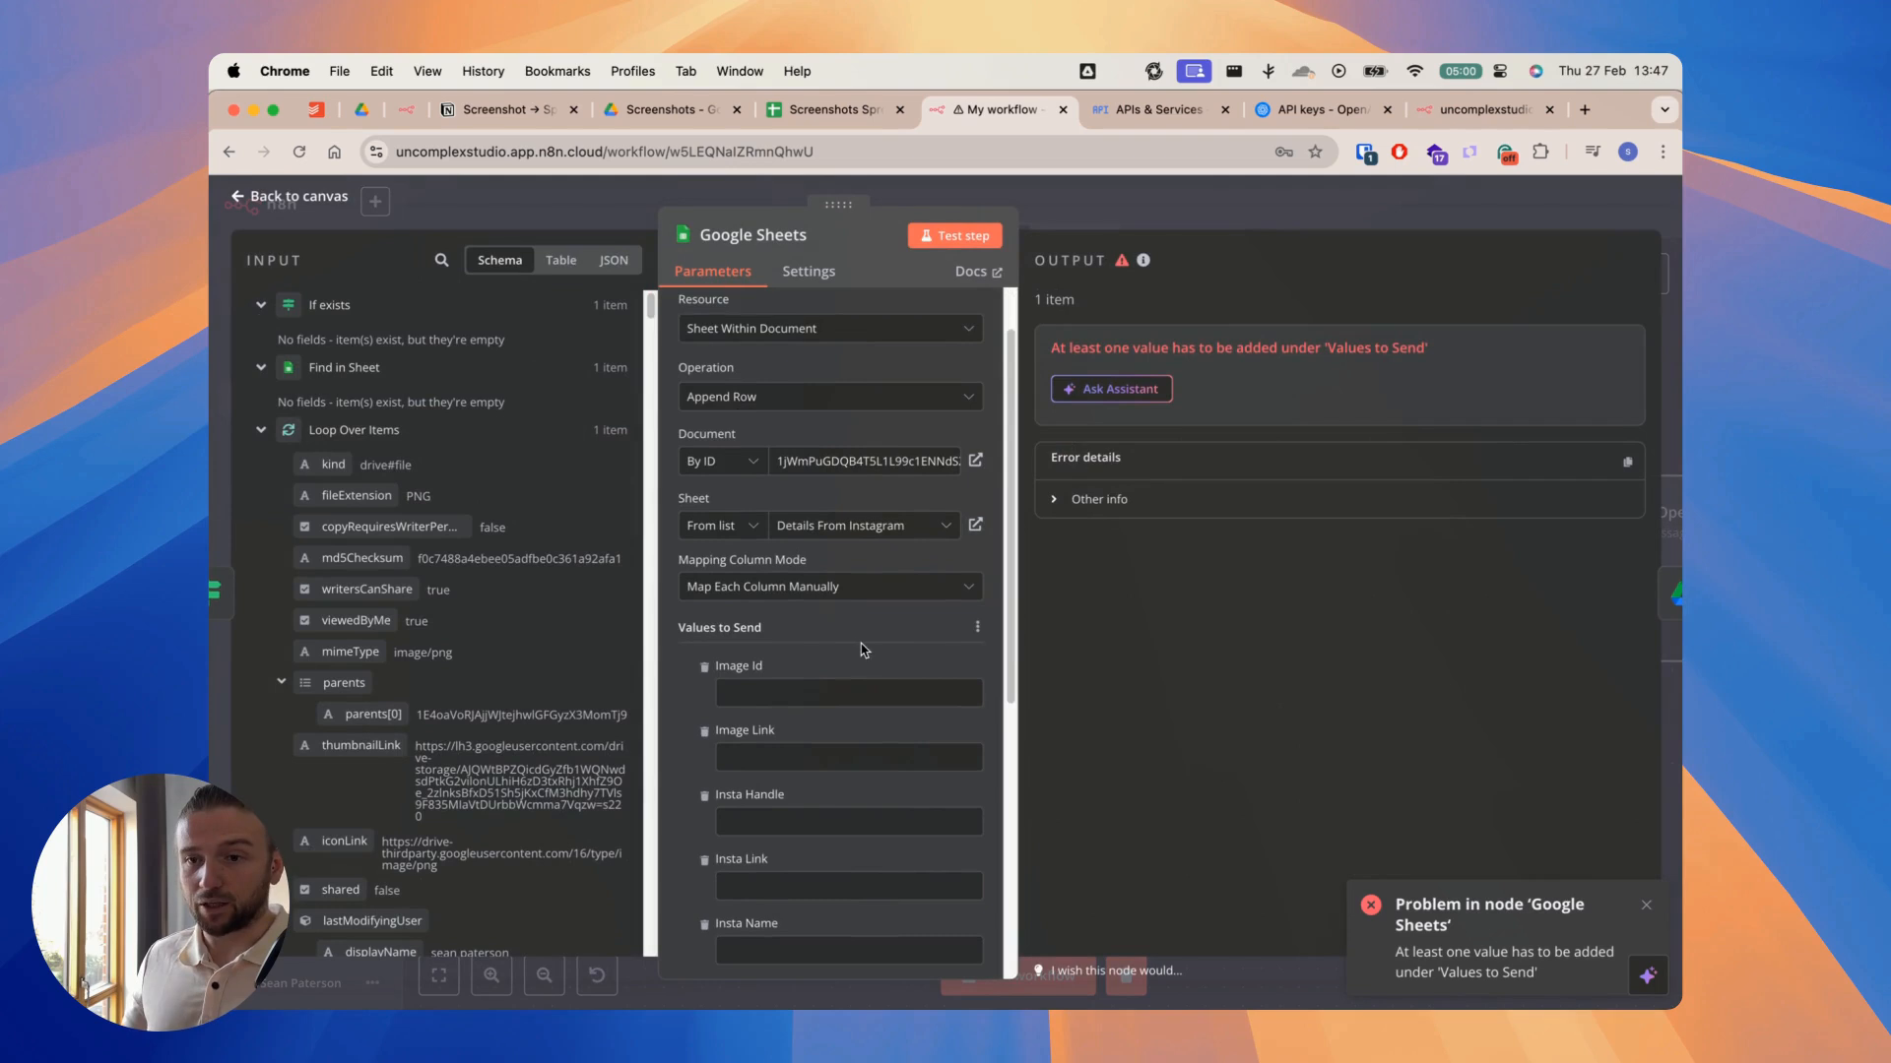
scroll(872, 649, "down", 3)
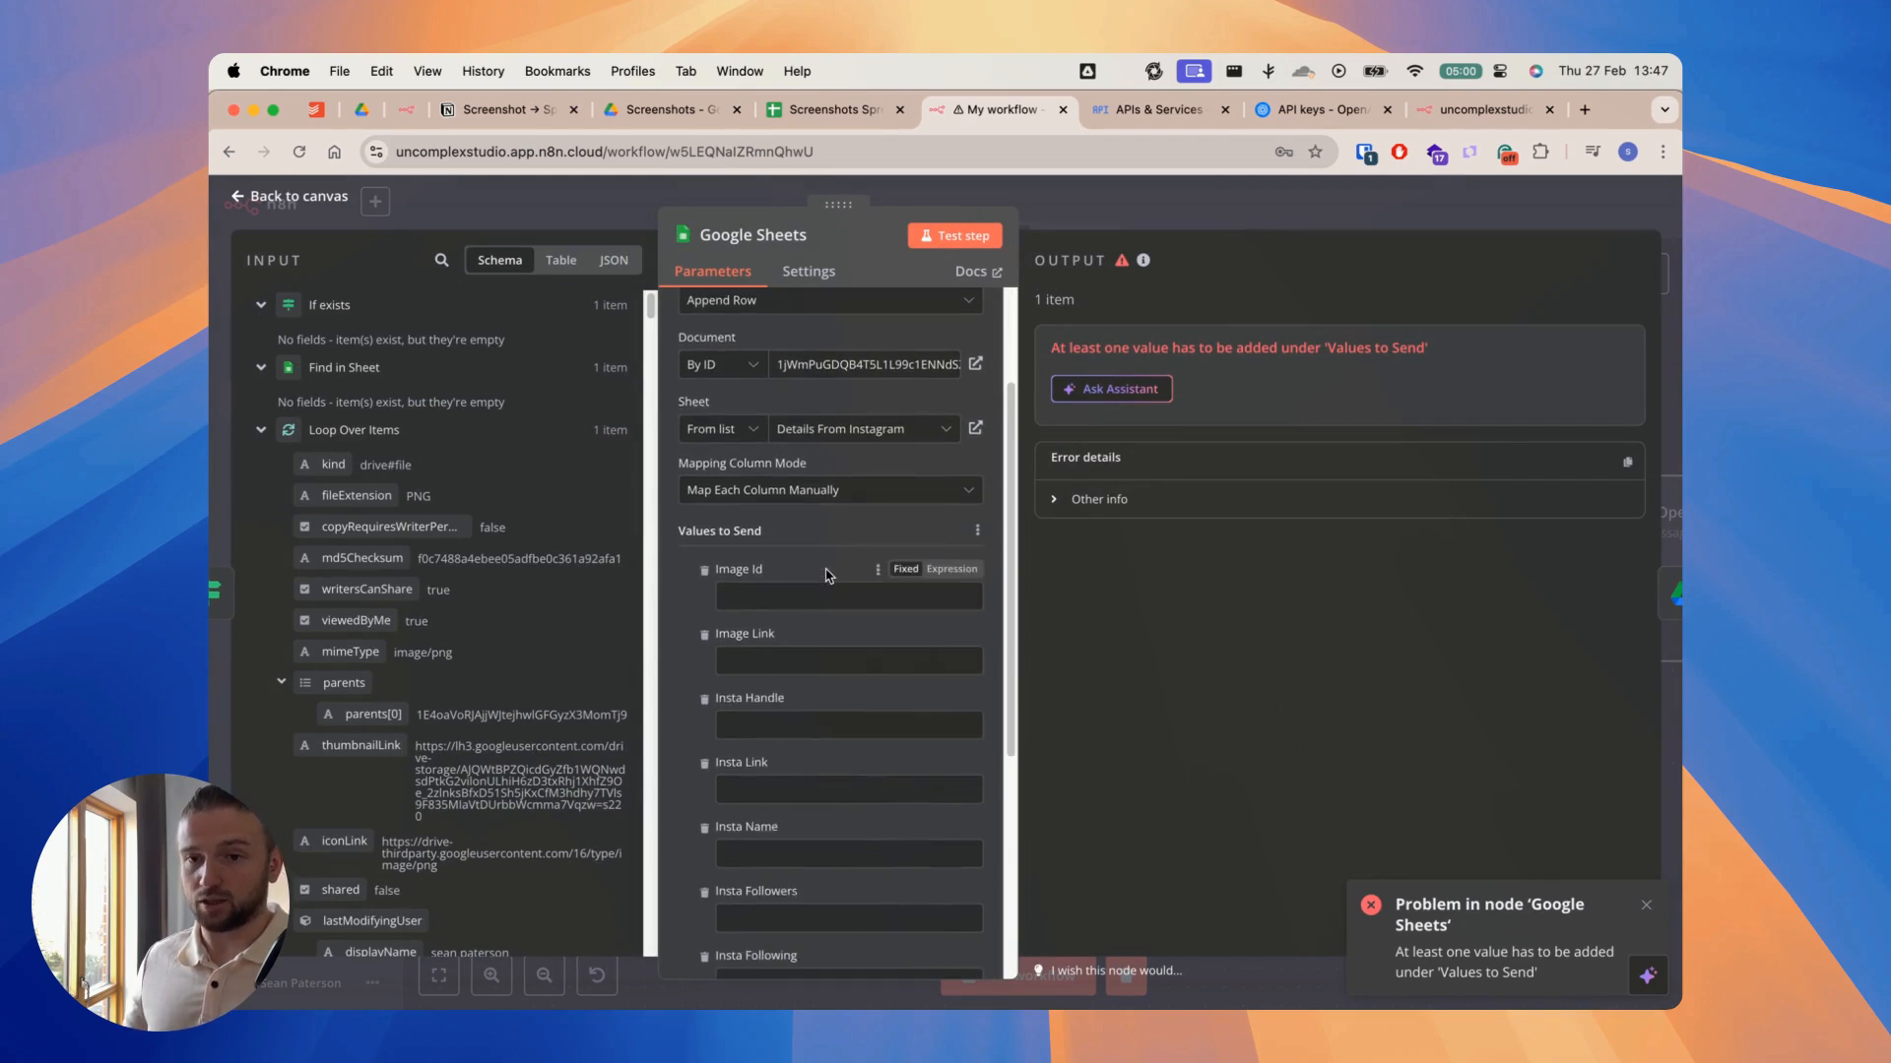
scroll(823, 566, "down", 1)
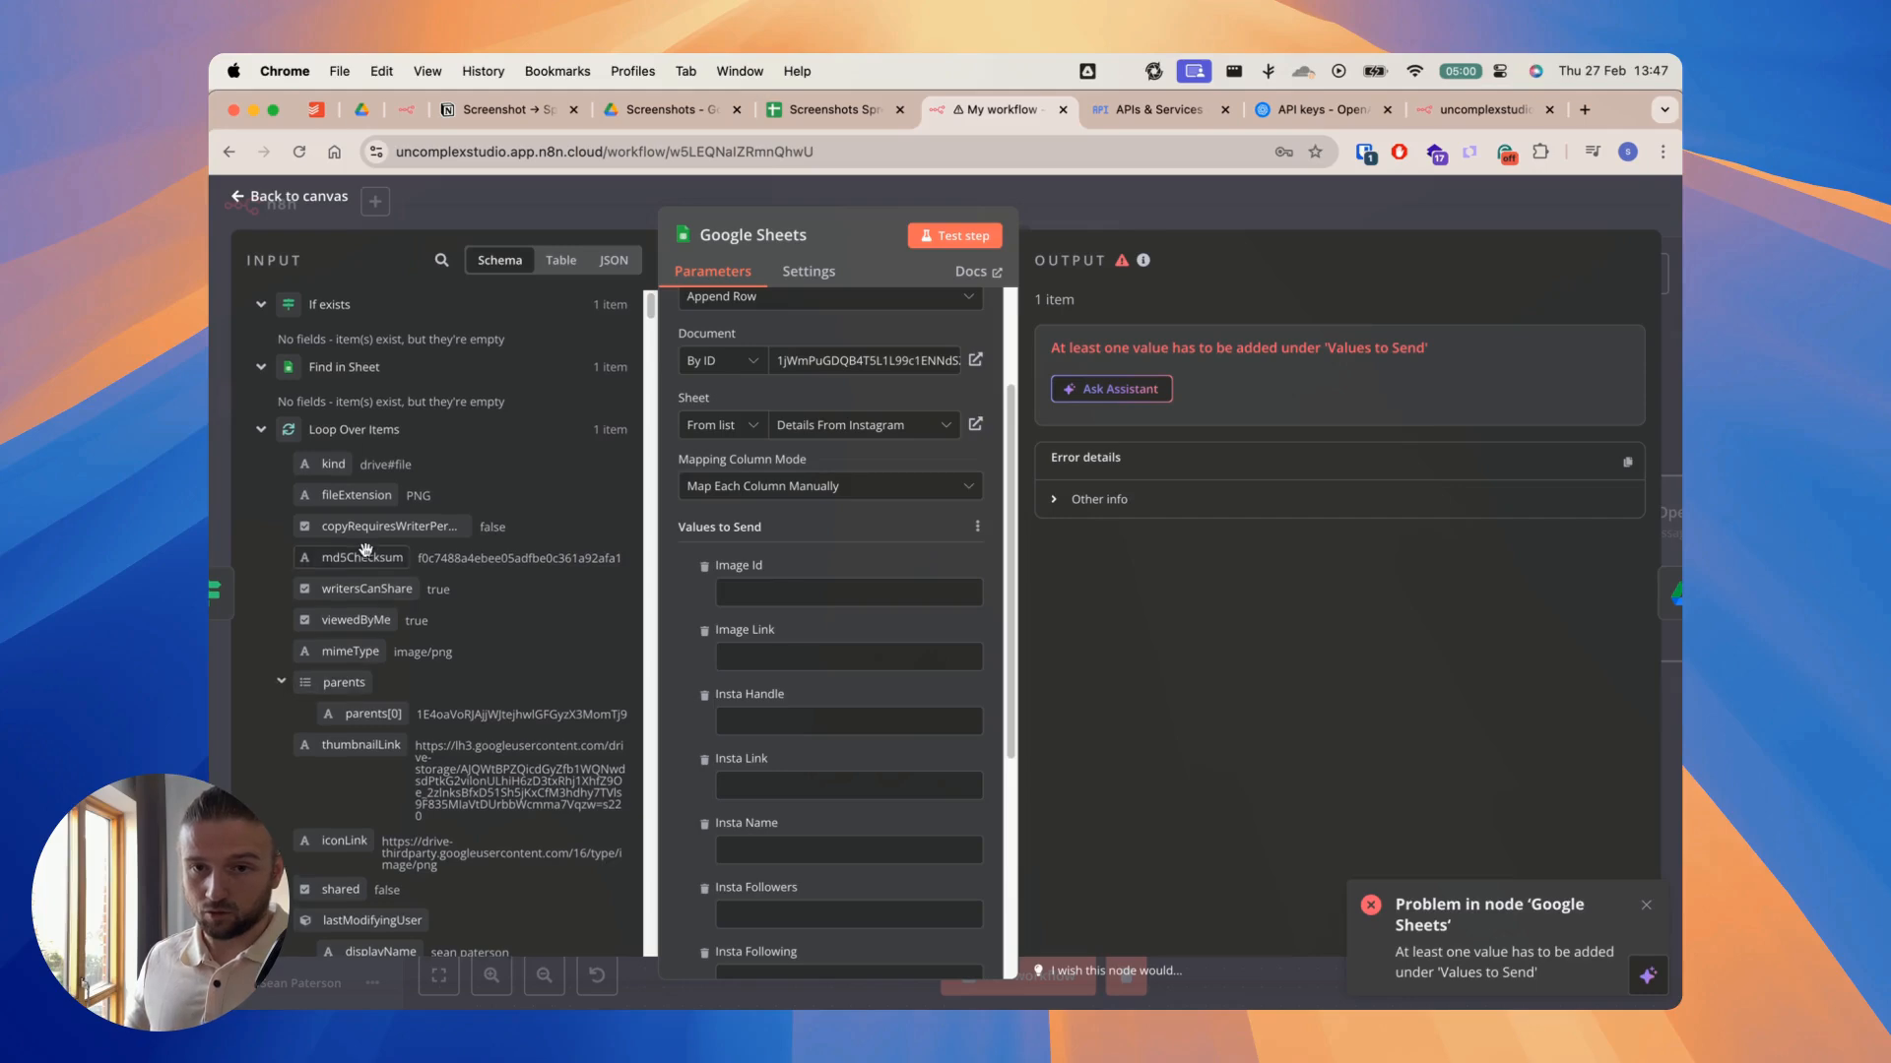
Step: Map the id field from Loop Over Items to the Image Id column in Values to Send
scroll(360, 552, "down", 5)
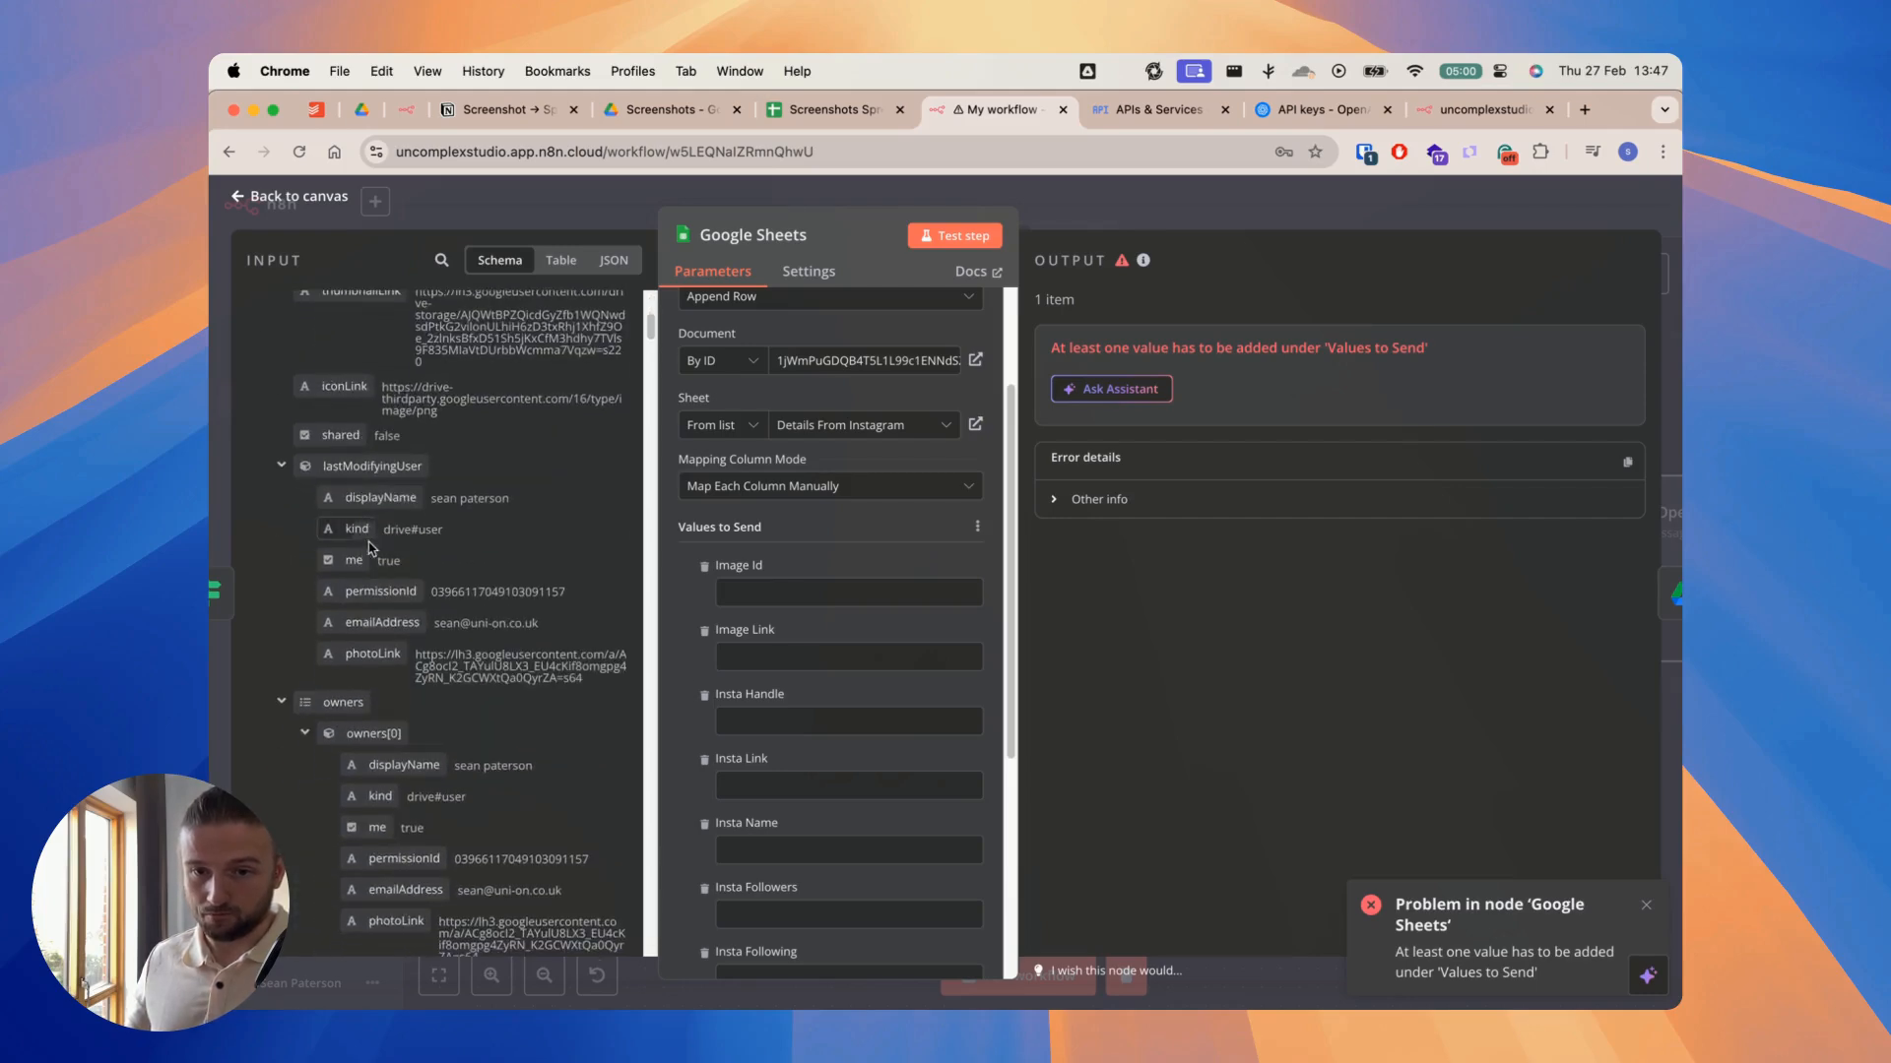
scroll(361, 551, "down", 10)
scroll(374, 680, "up", 6)
scroll(382, 633, "down", 8)
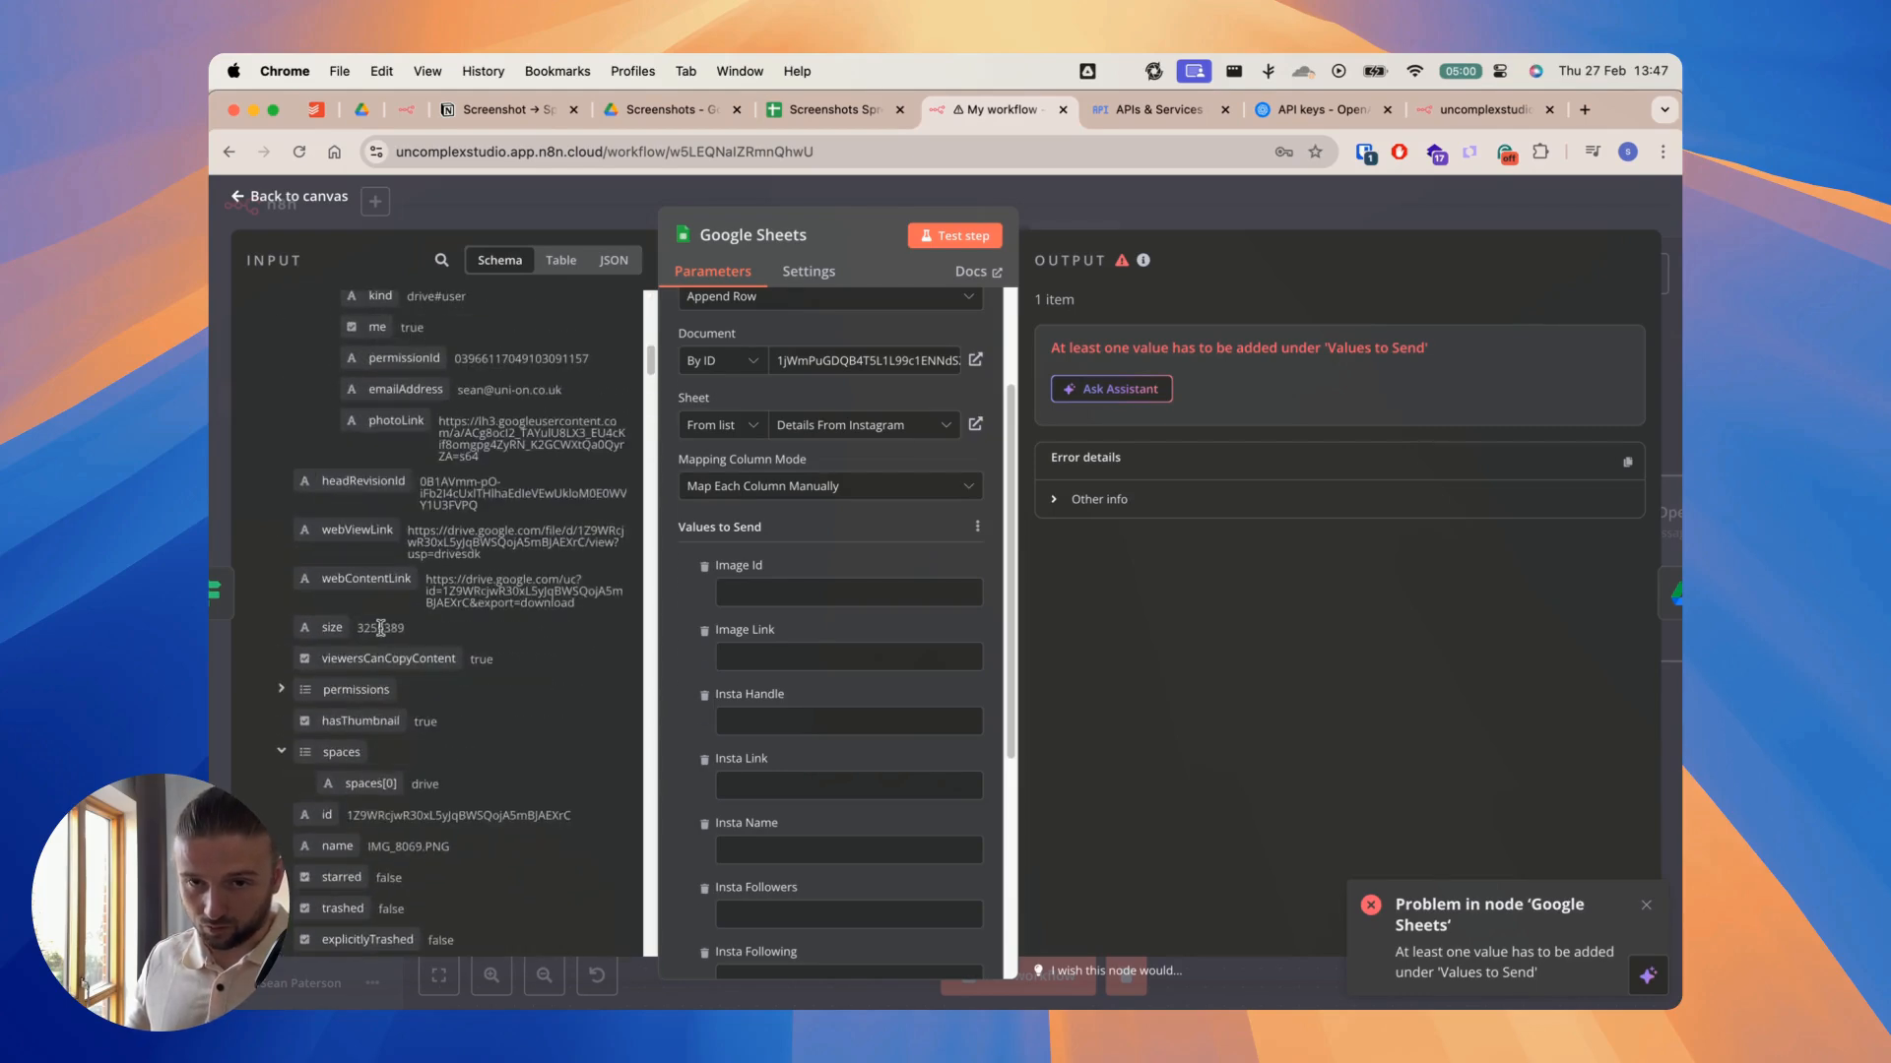
scroll(382, 633, "up", 8)
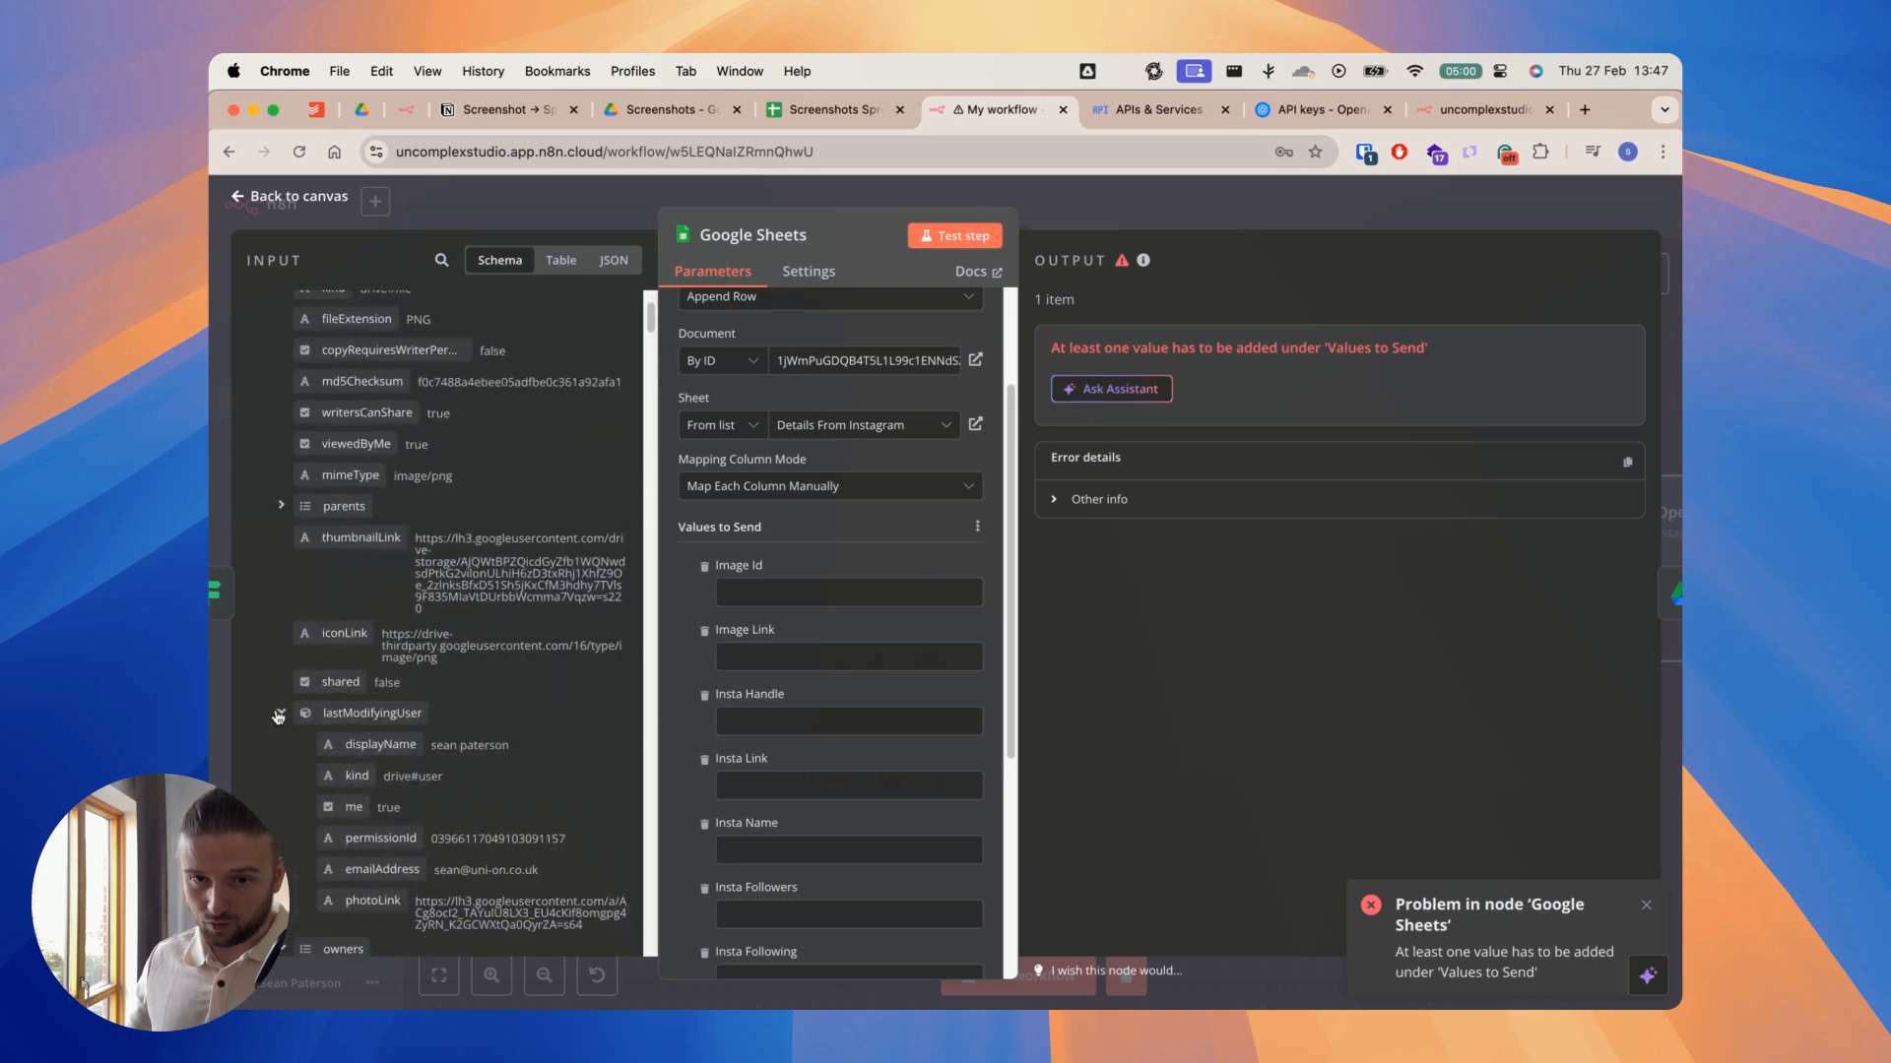
left_click_drag(326, 671, 780, 604)
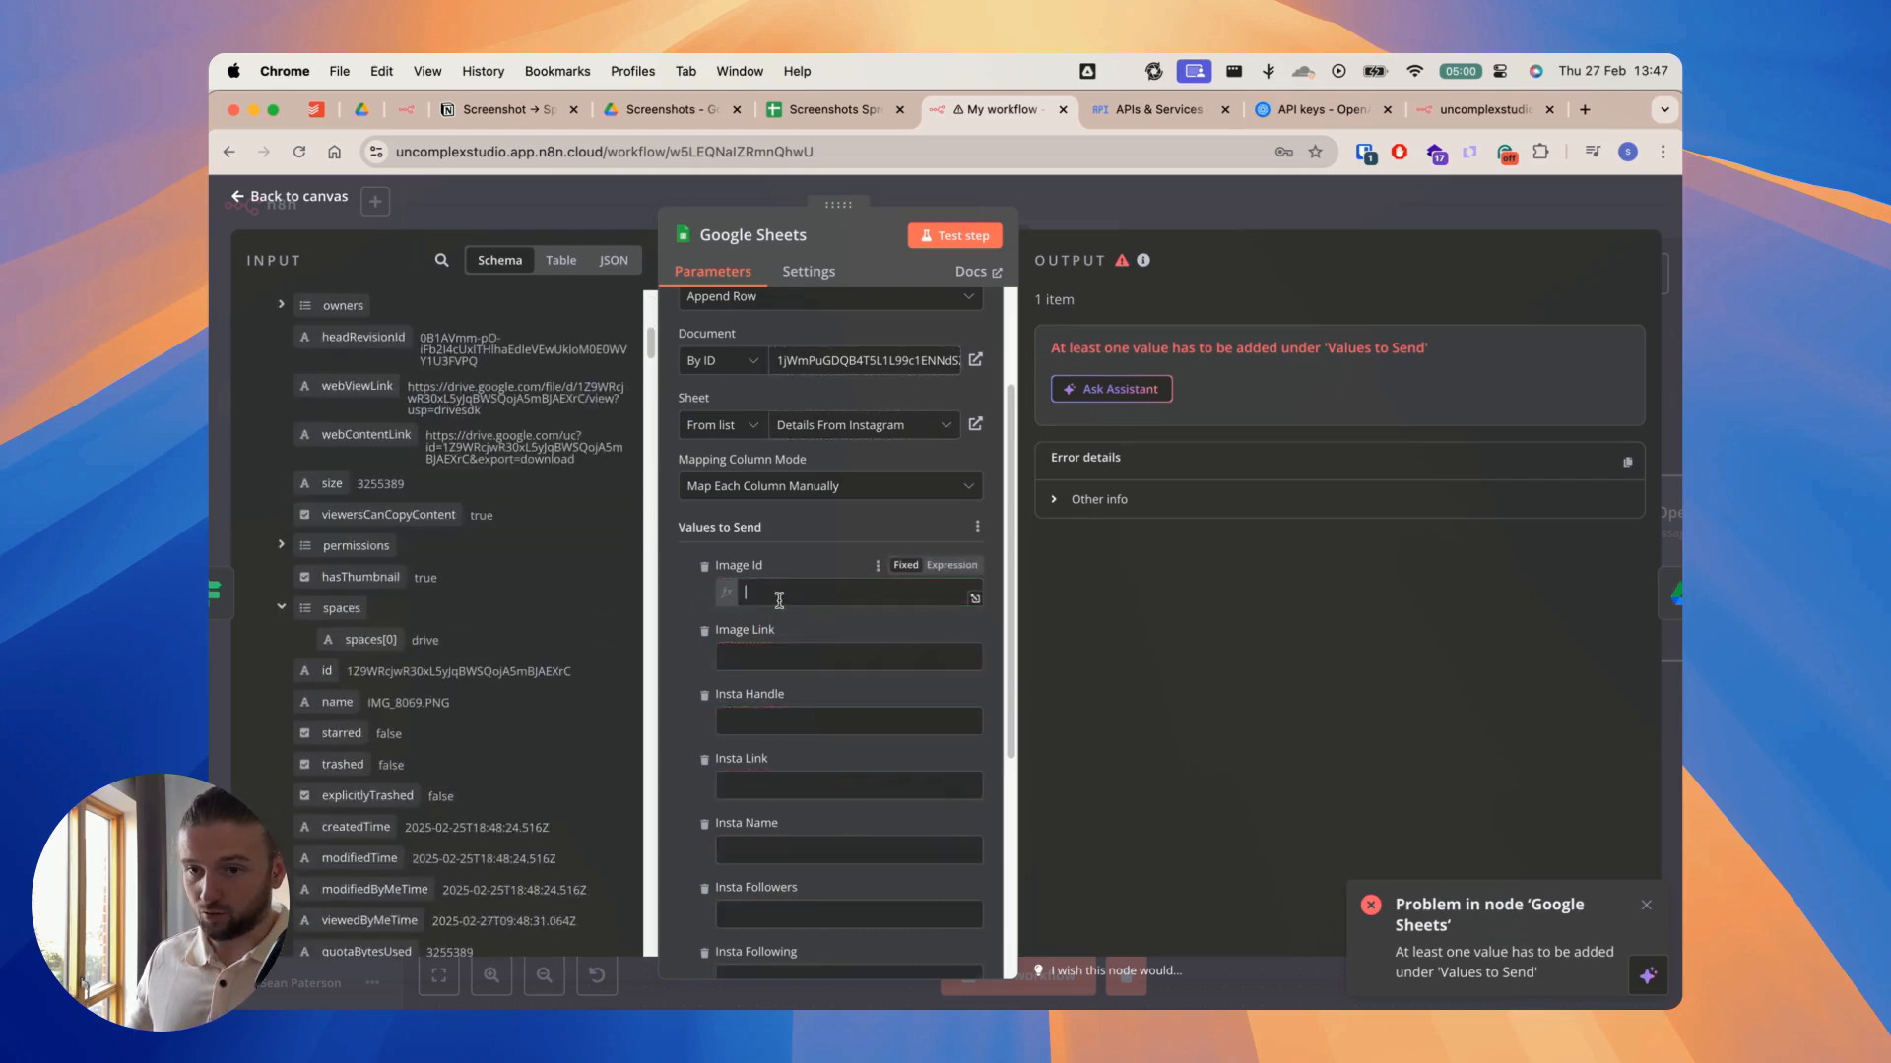
Step: Map the webViewLink field from Loop Over Items to the Image Link column
scroll(492, 615, "up", 4)
left_click(687, 633)
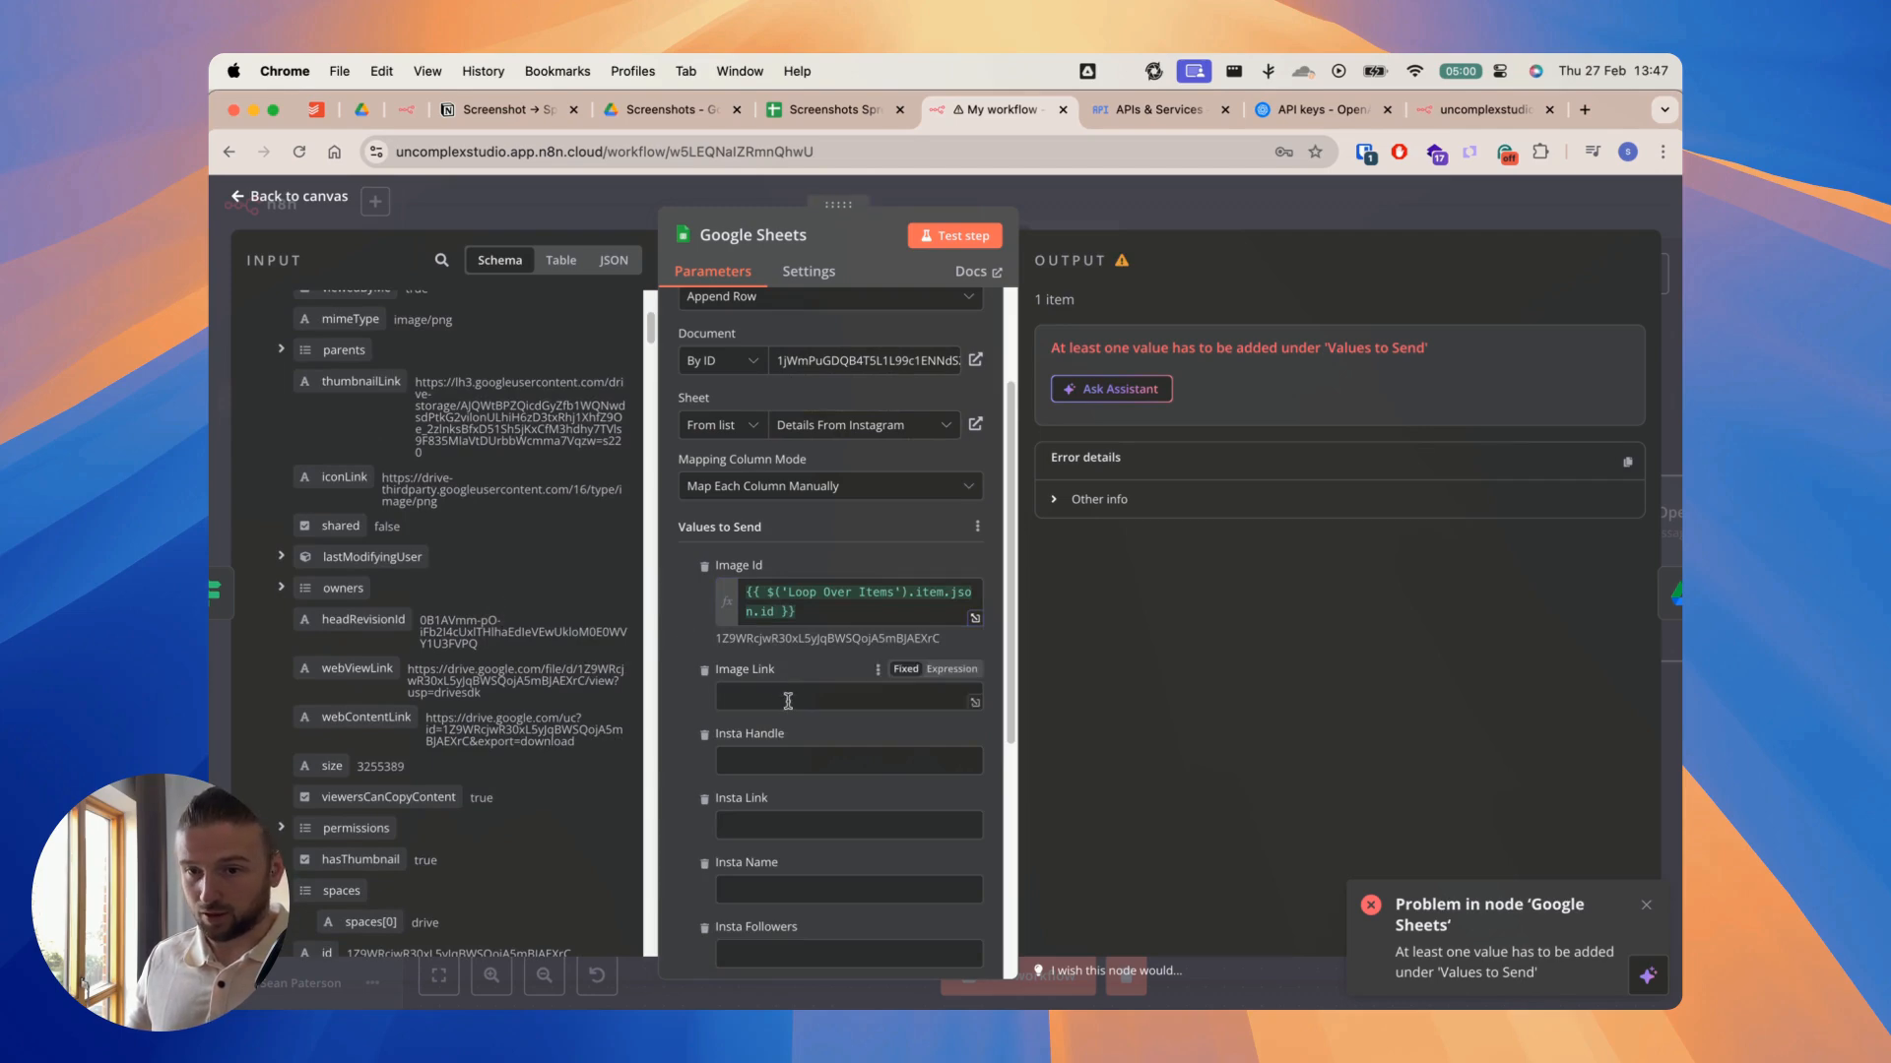
scroll(532, 583, "up", 1)
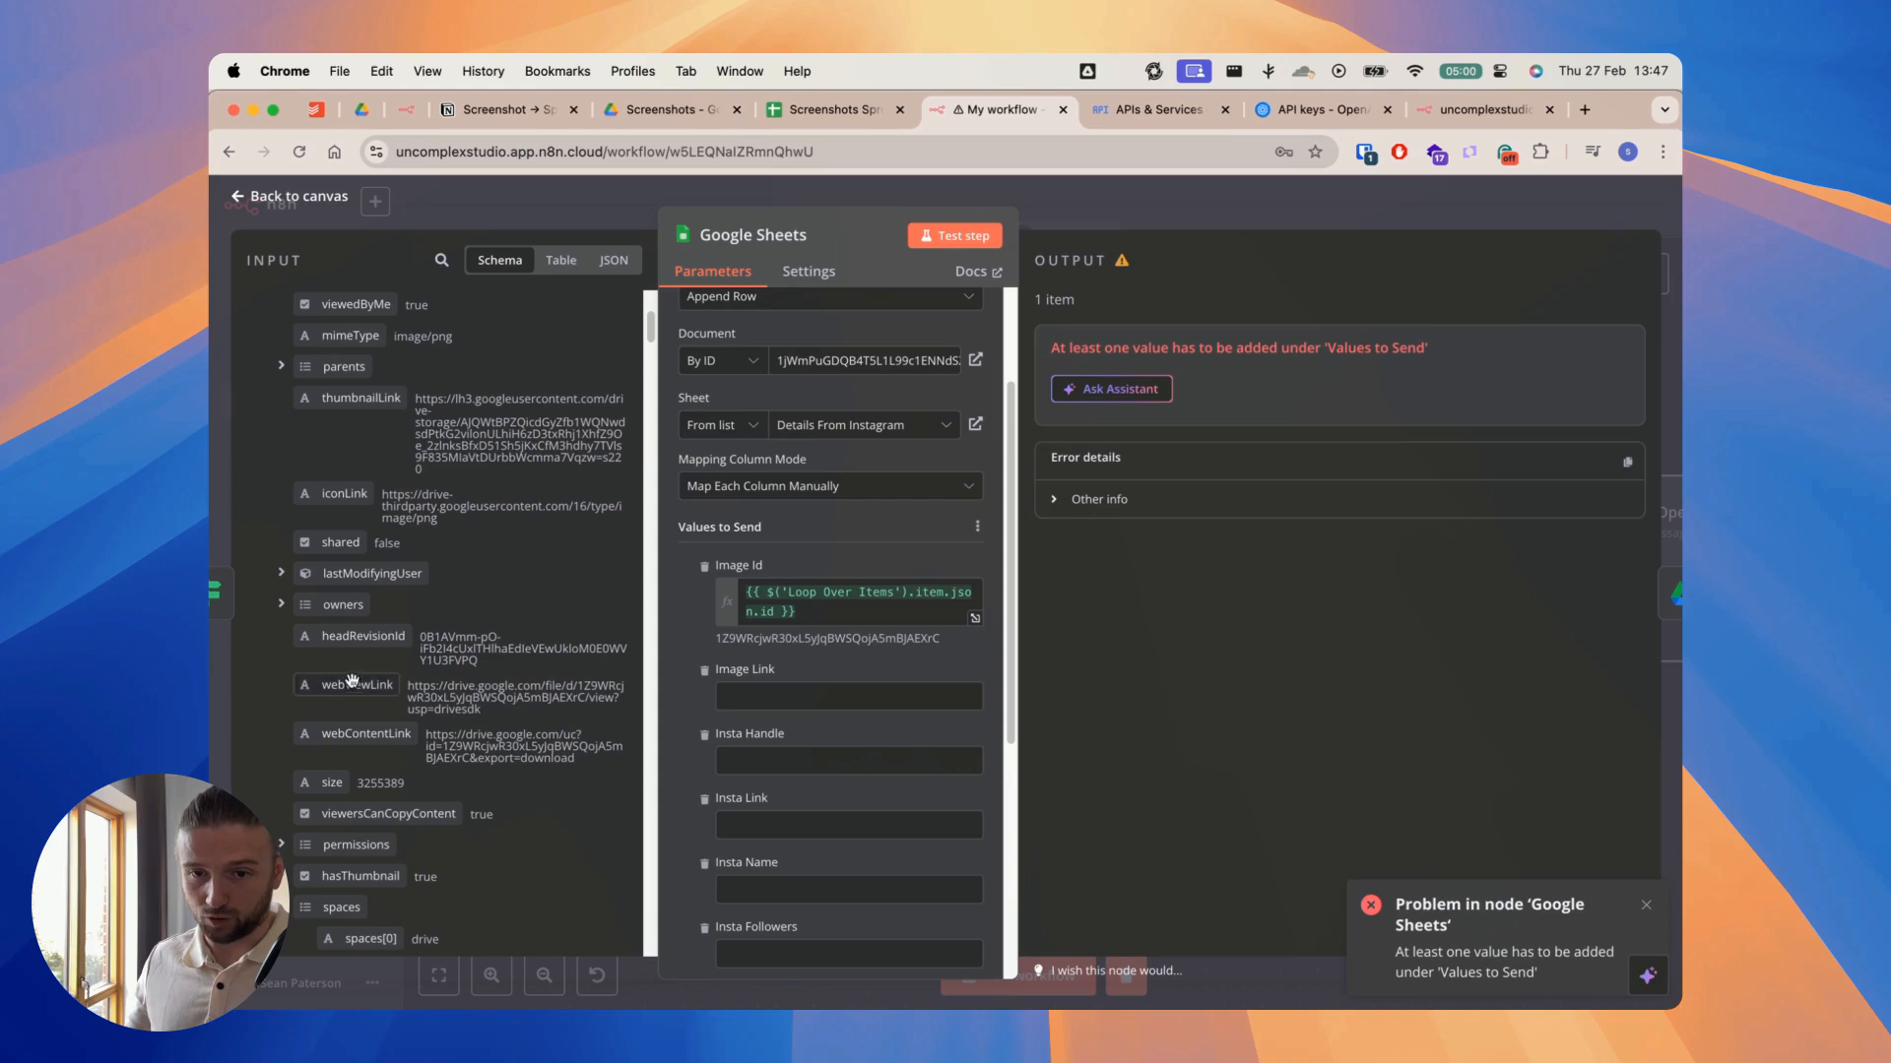
left_click_drag(351, 687, 748, 701)
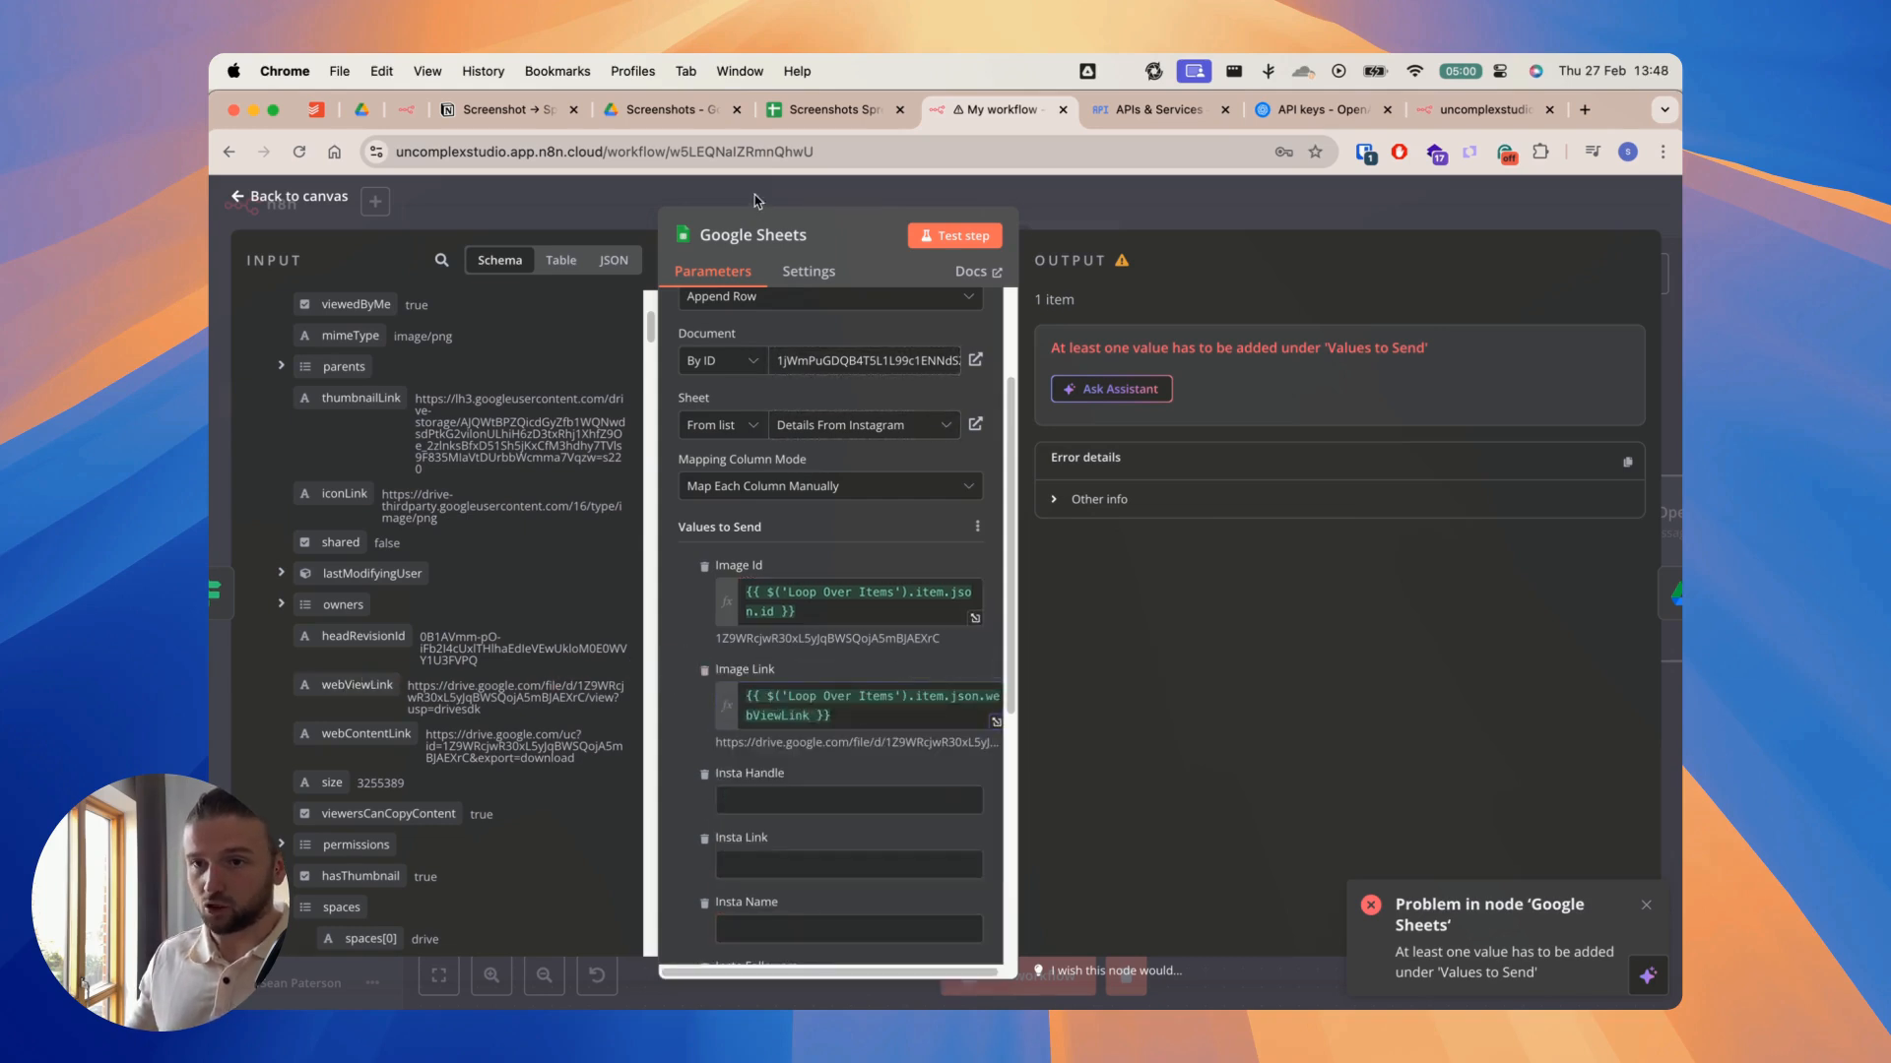
Step: Check the Image Id and Image Link columns in the Screenshots Spreadsheet, then return to the Google Sheets node
left_click(827, 109)
left_click(294, 381)
left_click(414, 370)
left_click(990, 109)
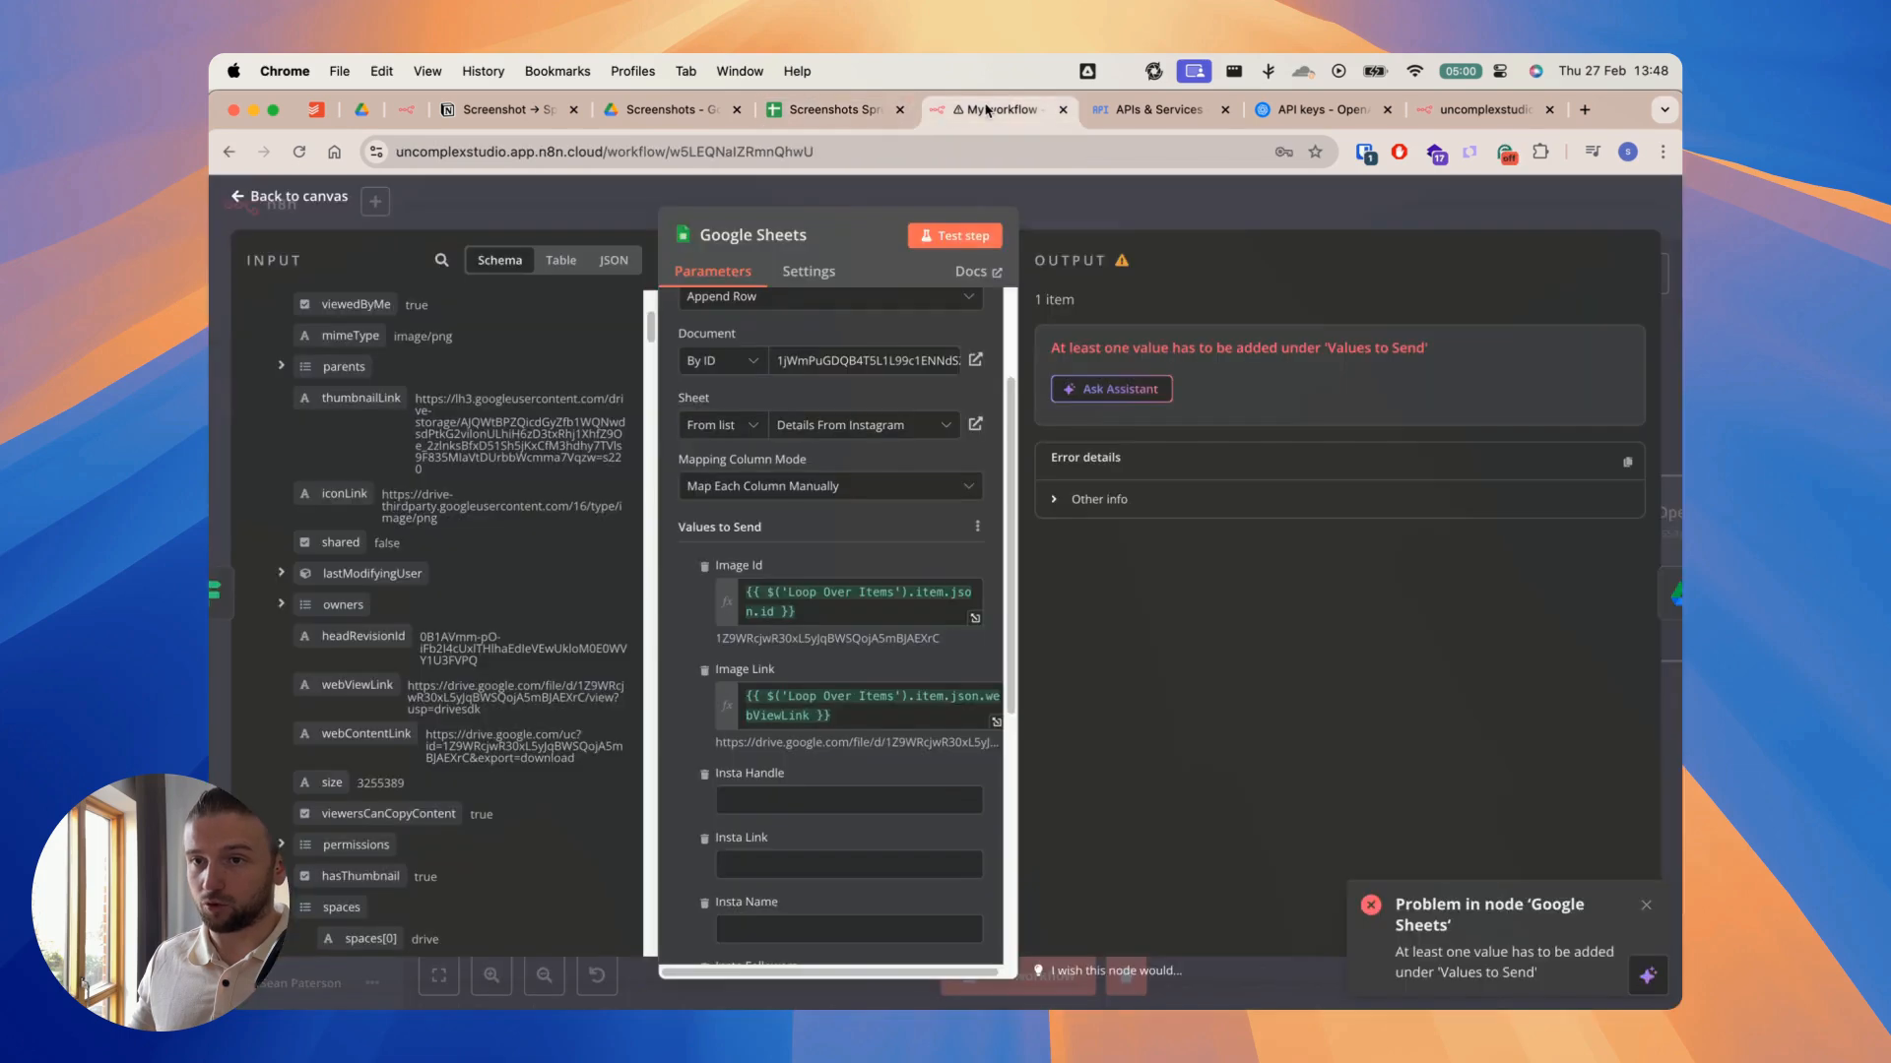
Step: Test the Google Sheets node, check the Screenshots Spreadsheet for the appended row, then return and close the node
scroll(692, 676, "down", 1)
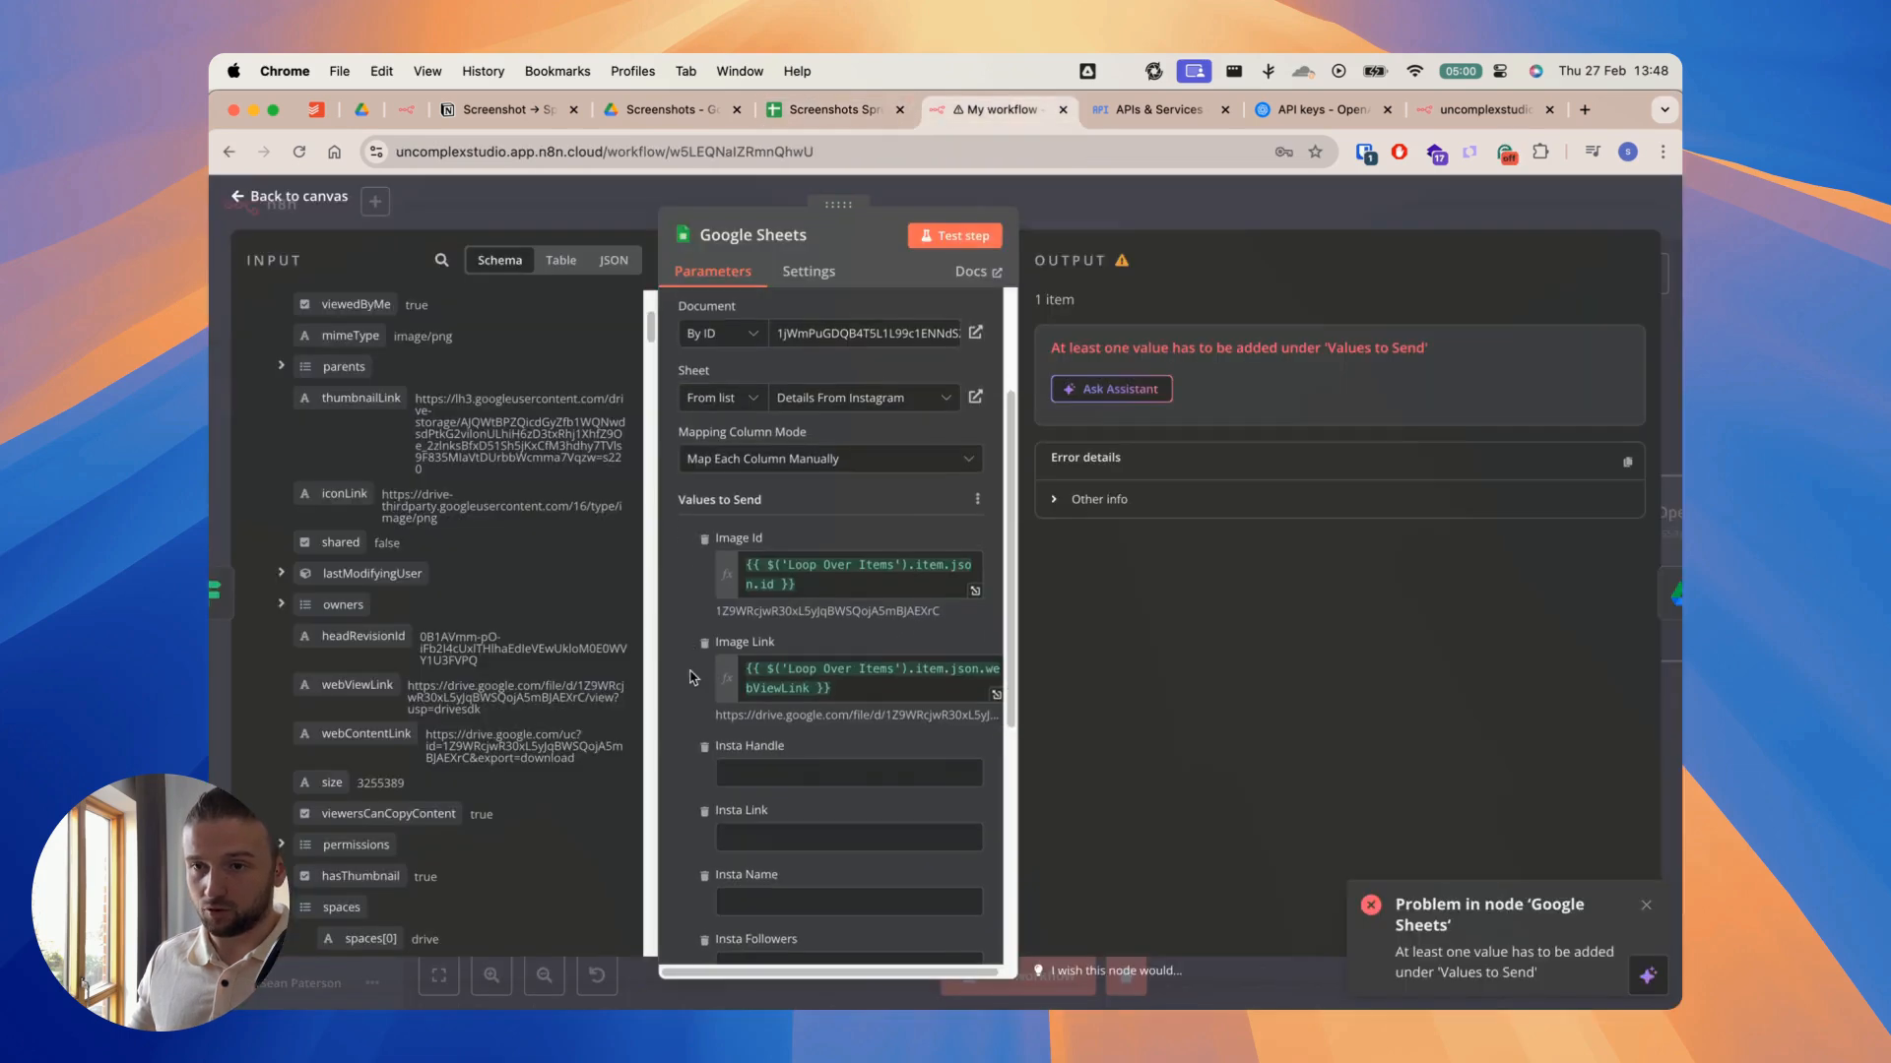
left_click(954, 236)
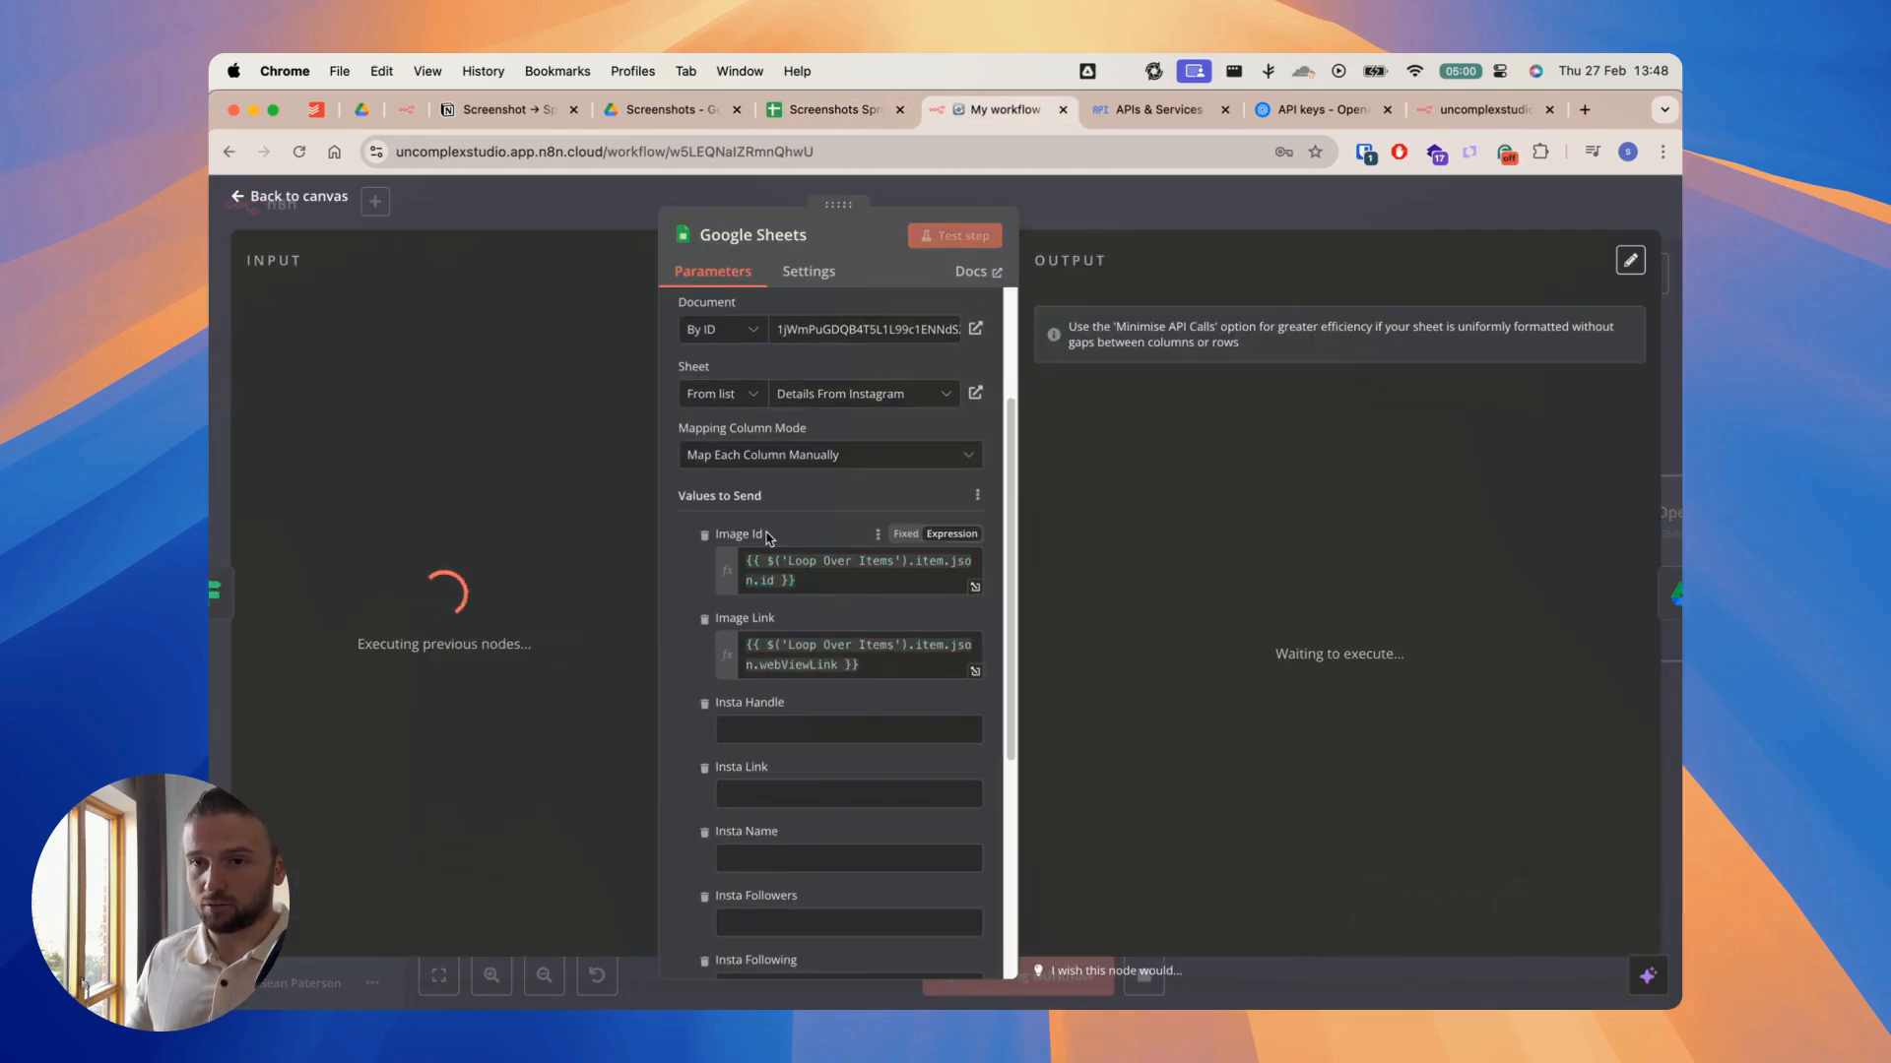
left_click(832, 113)
left_click(298, 153)
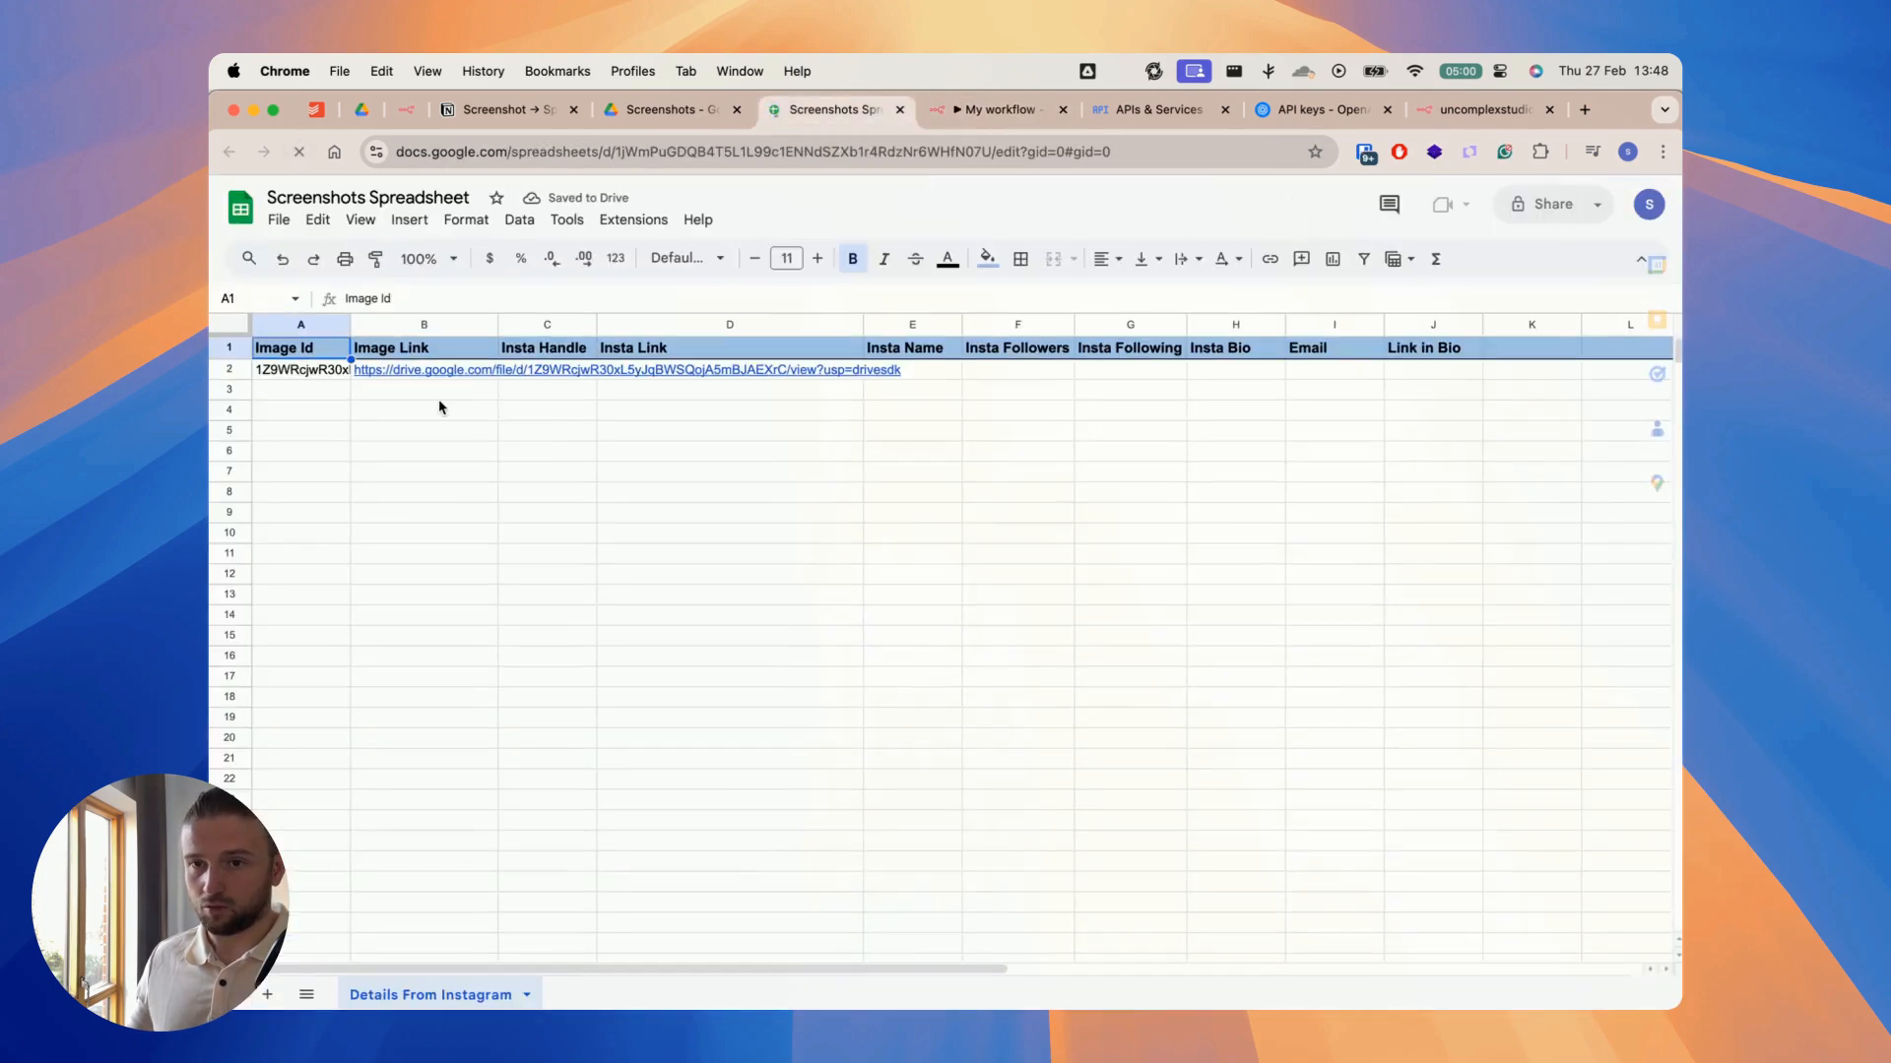
left_click(975, 109)
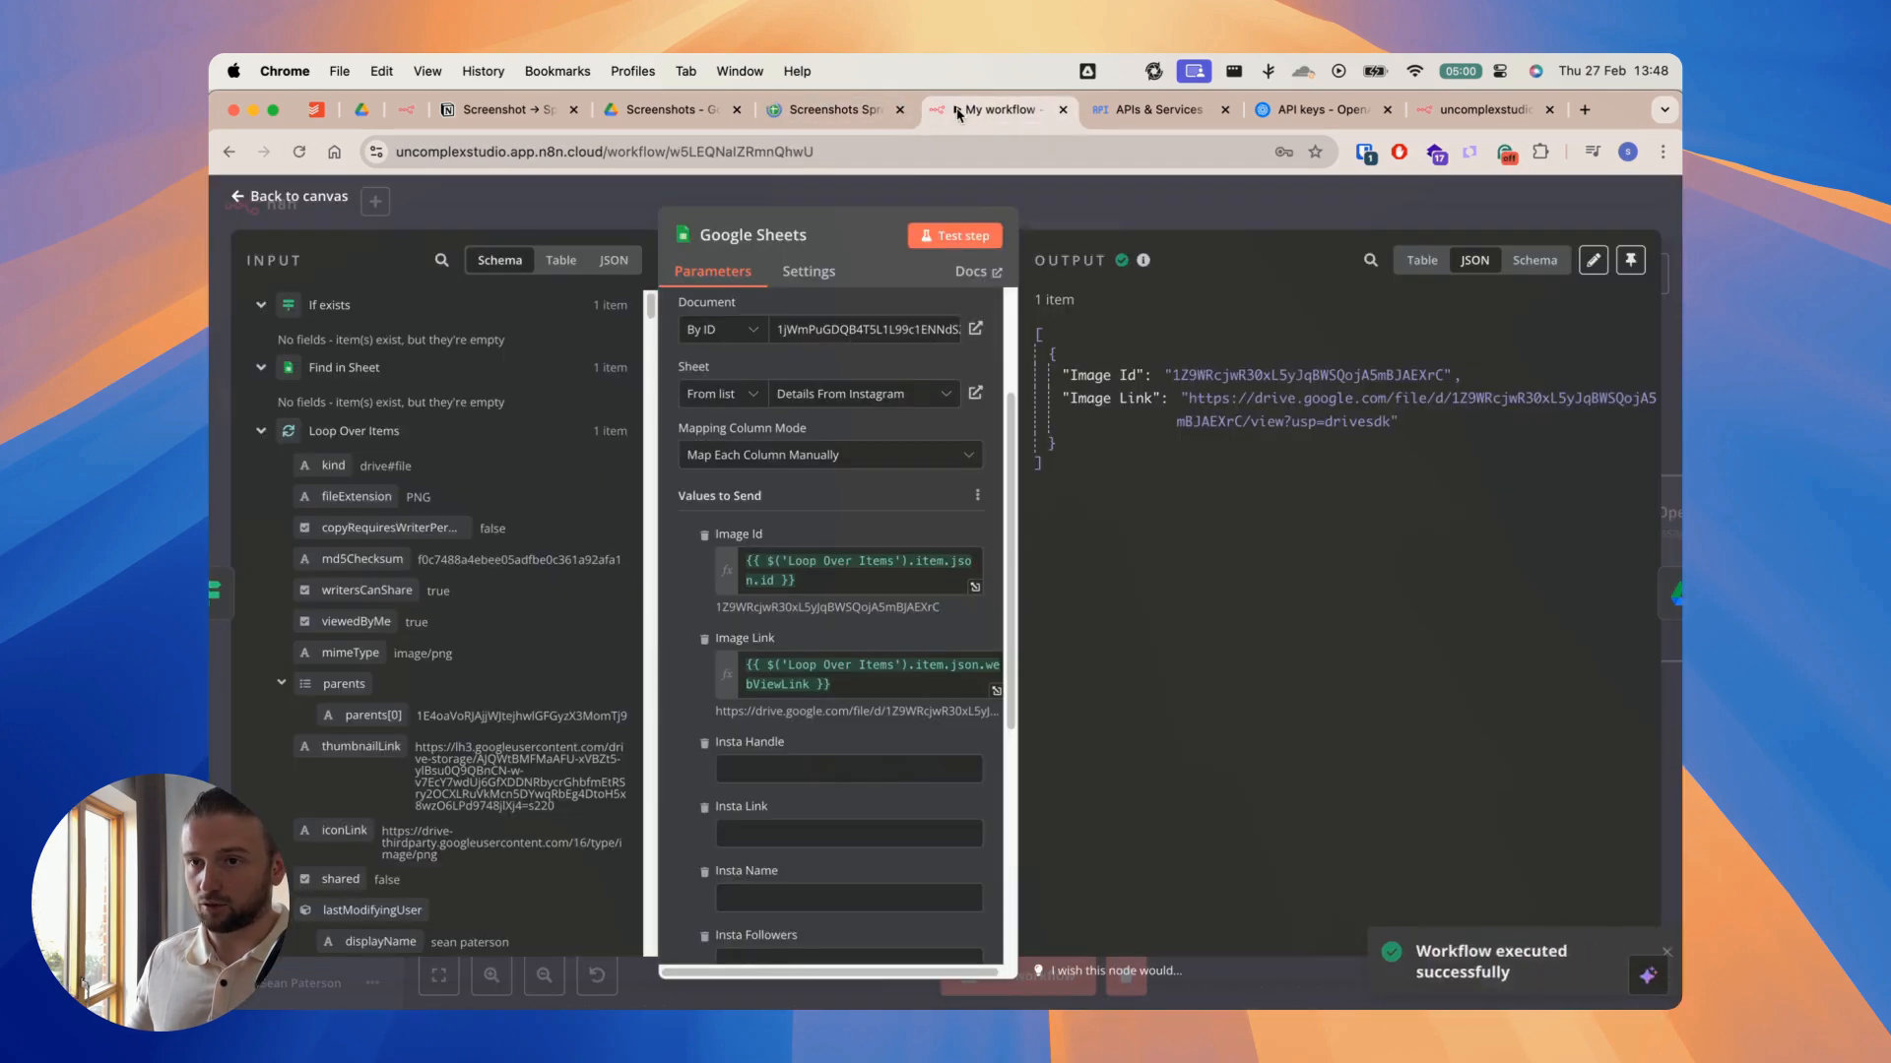
left_click(1059, 197)
Step: Open the OpenAI Analyze Image node, widen its settings, enlarge the Text Input to review the extraction prompt, and close it
scroll(1022, 351, "right", 5)
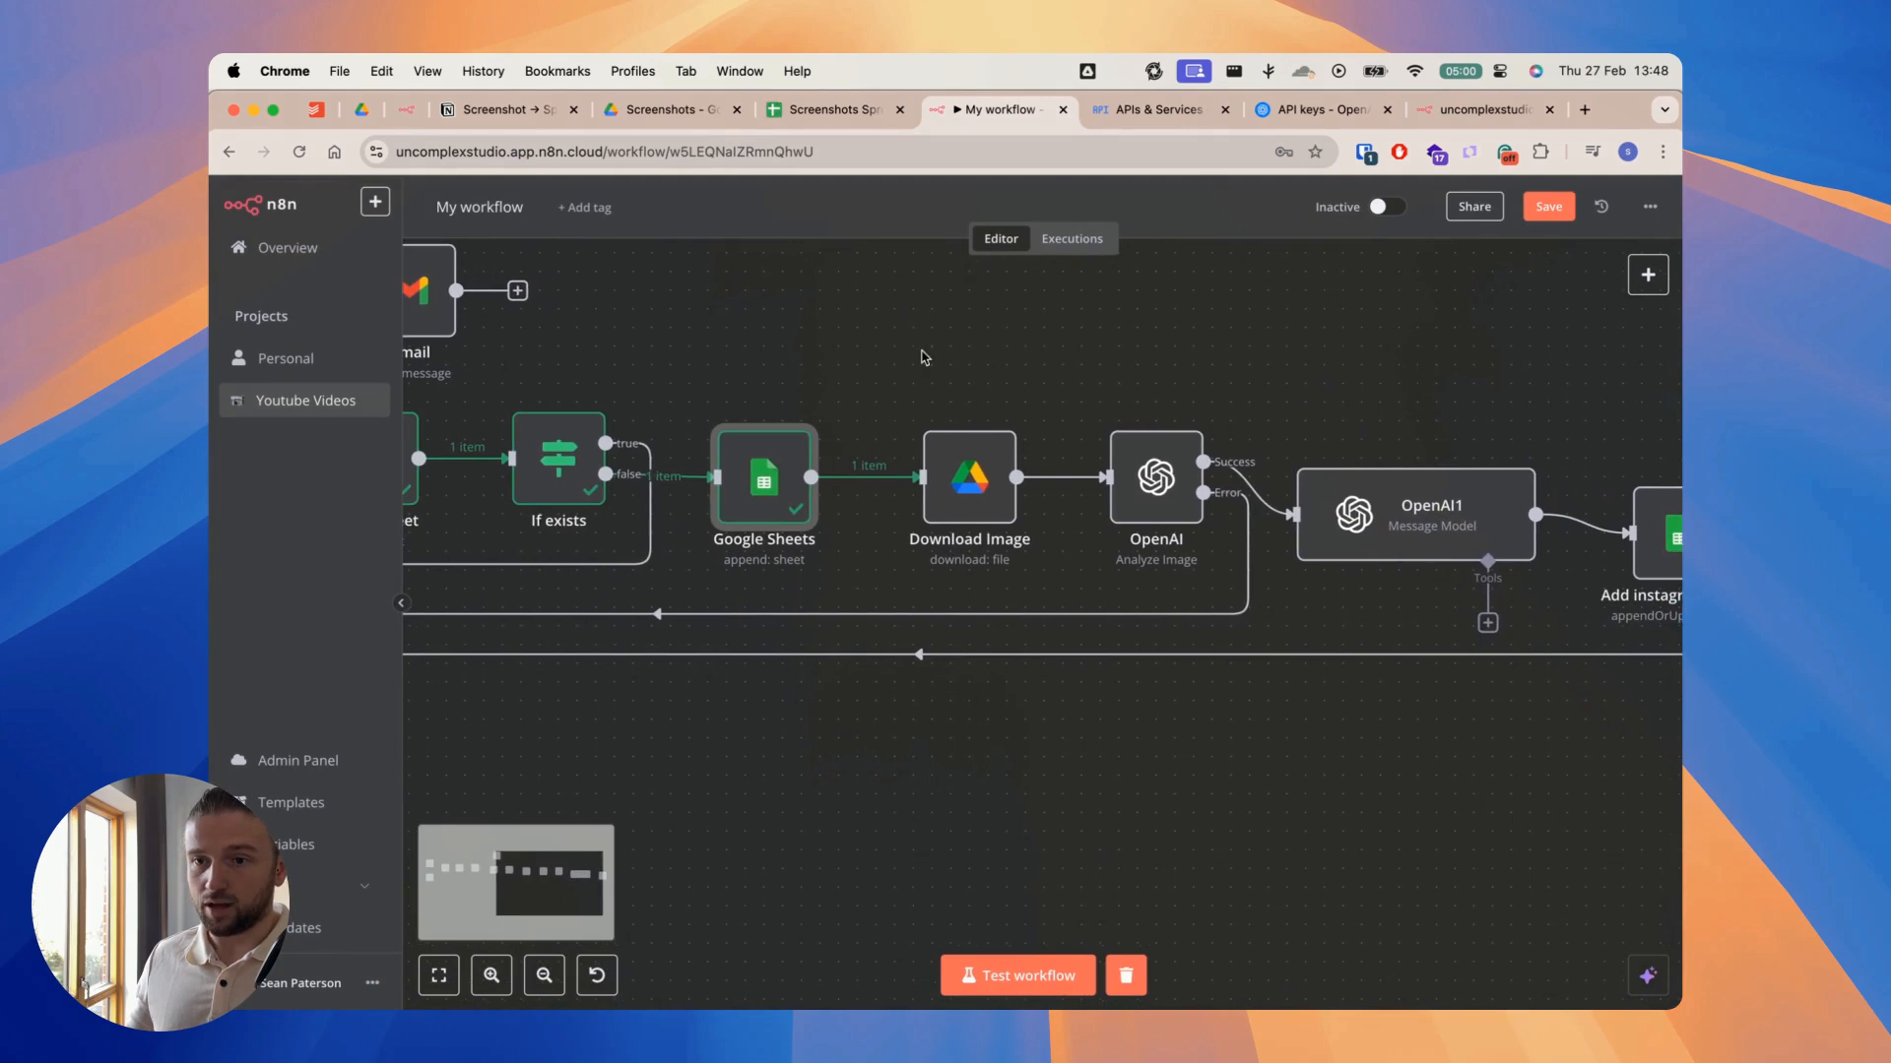
mouse_move(953, 484)
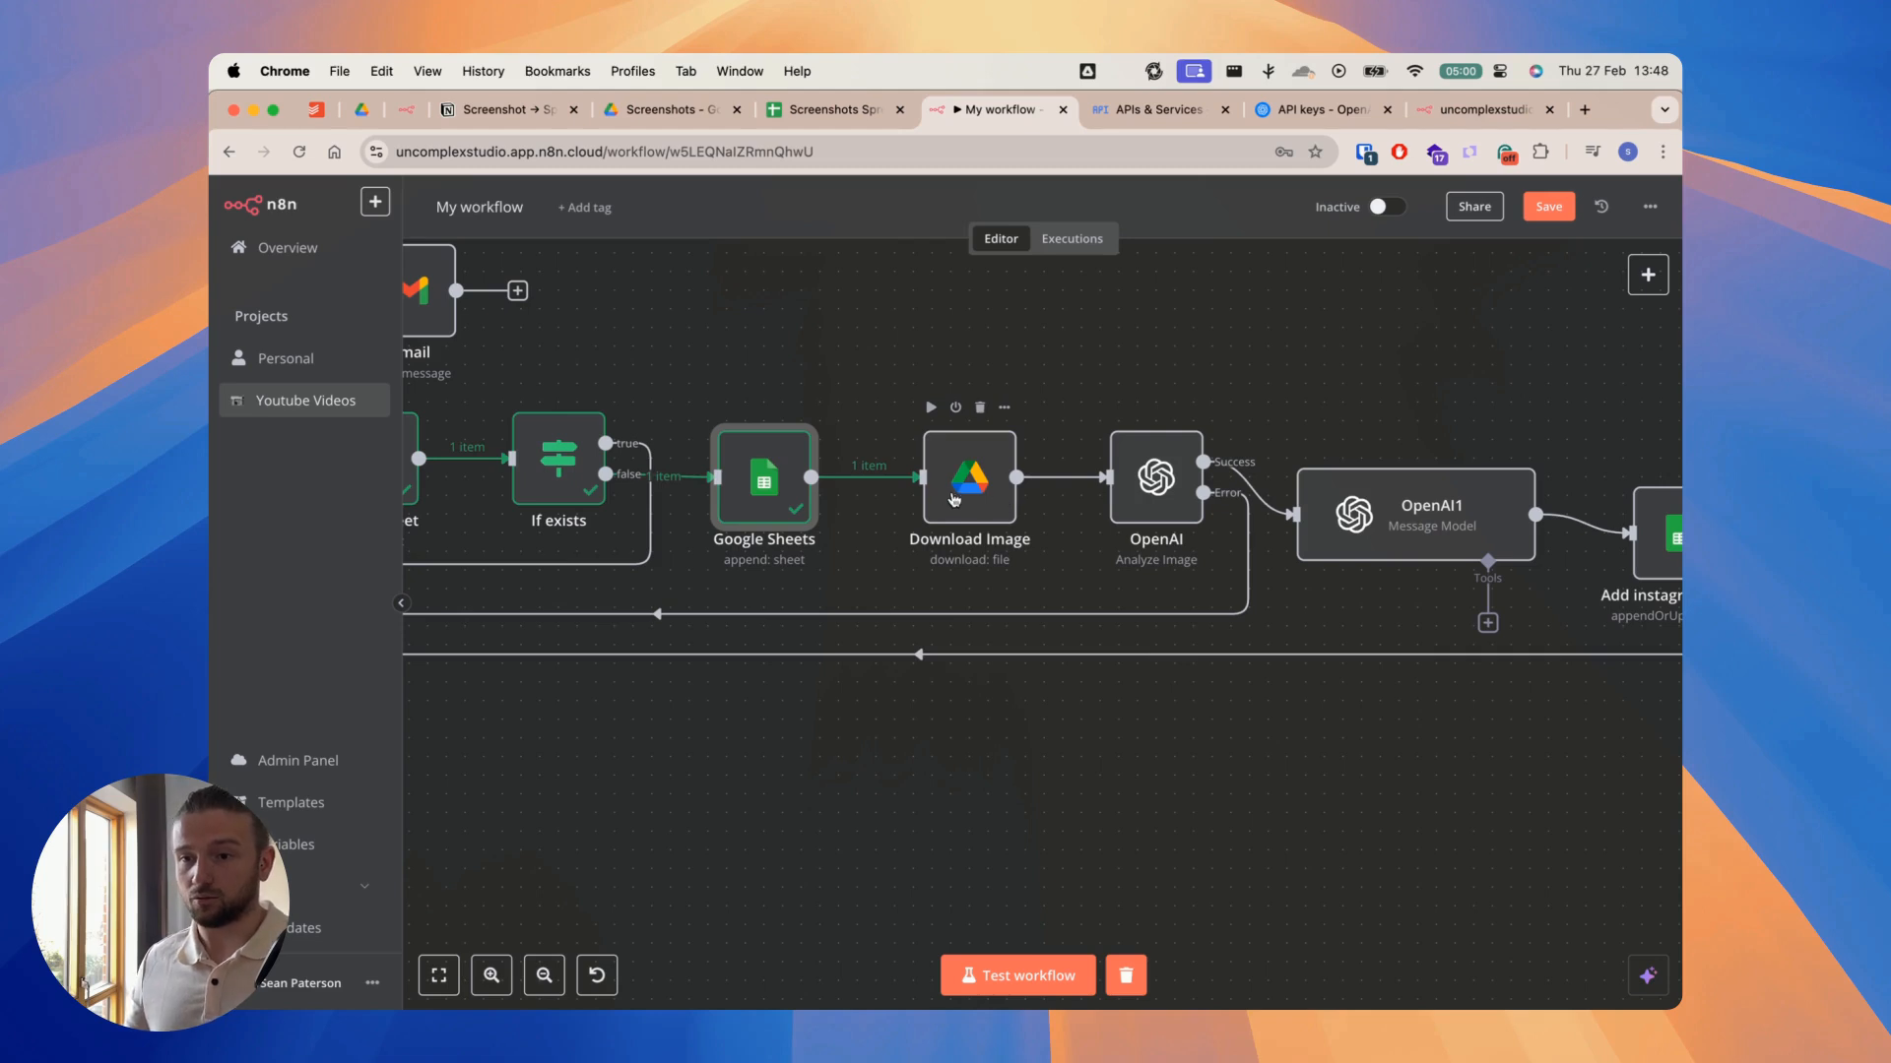
double_click(1157, 479)
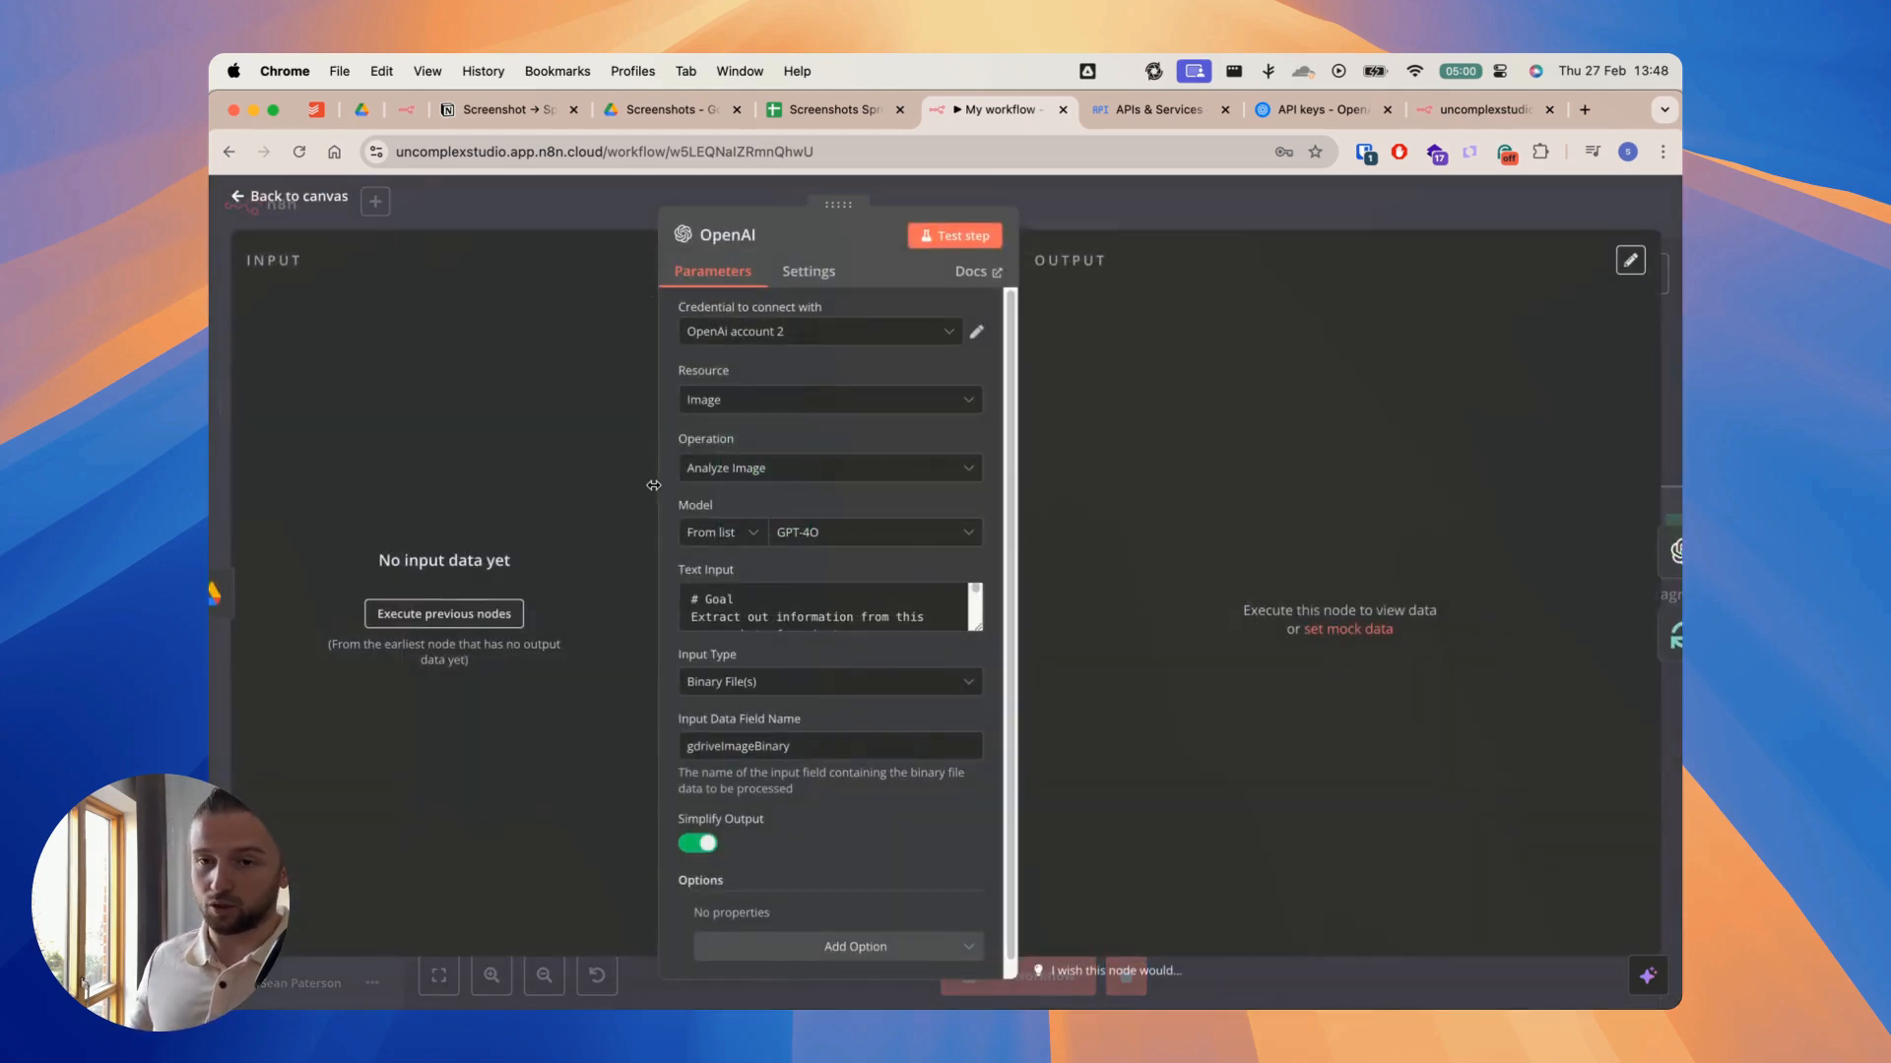
left_click_drag(657, 485, 564, 486)
left_click_drag(1014, 499, 1212, 552)
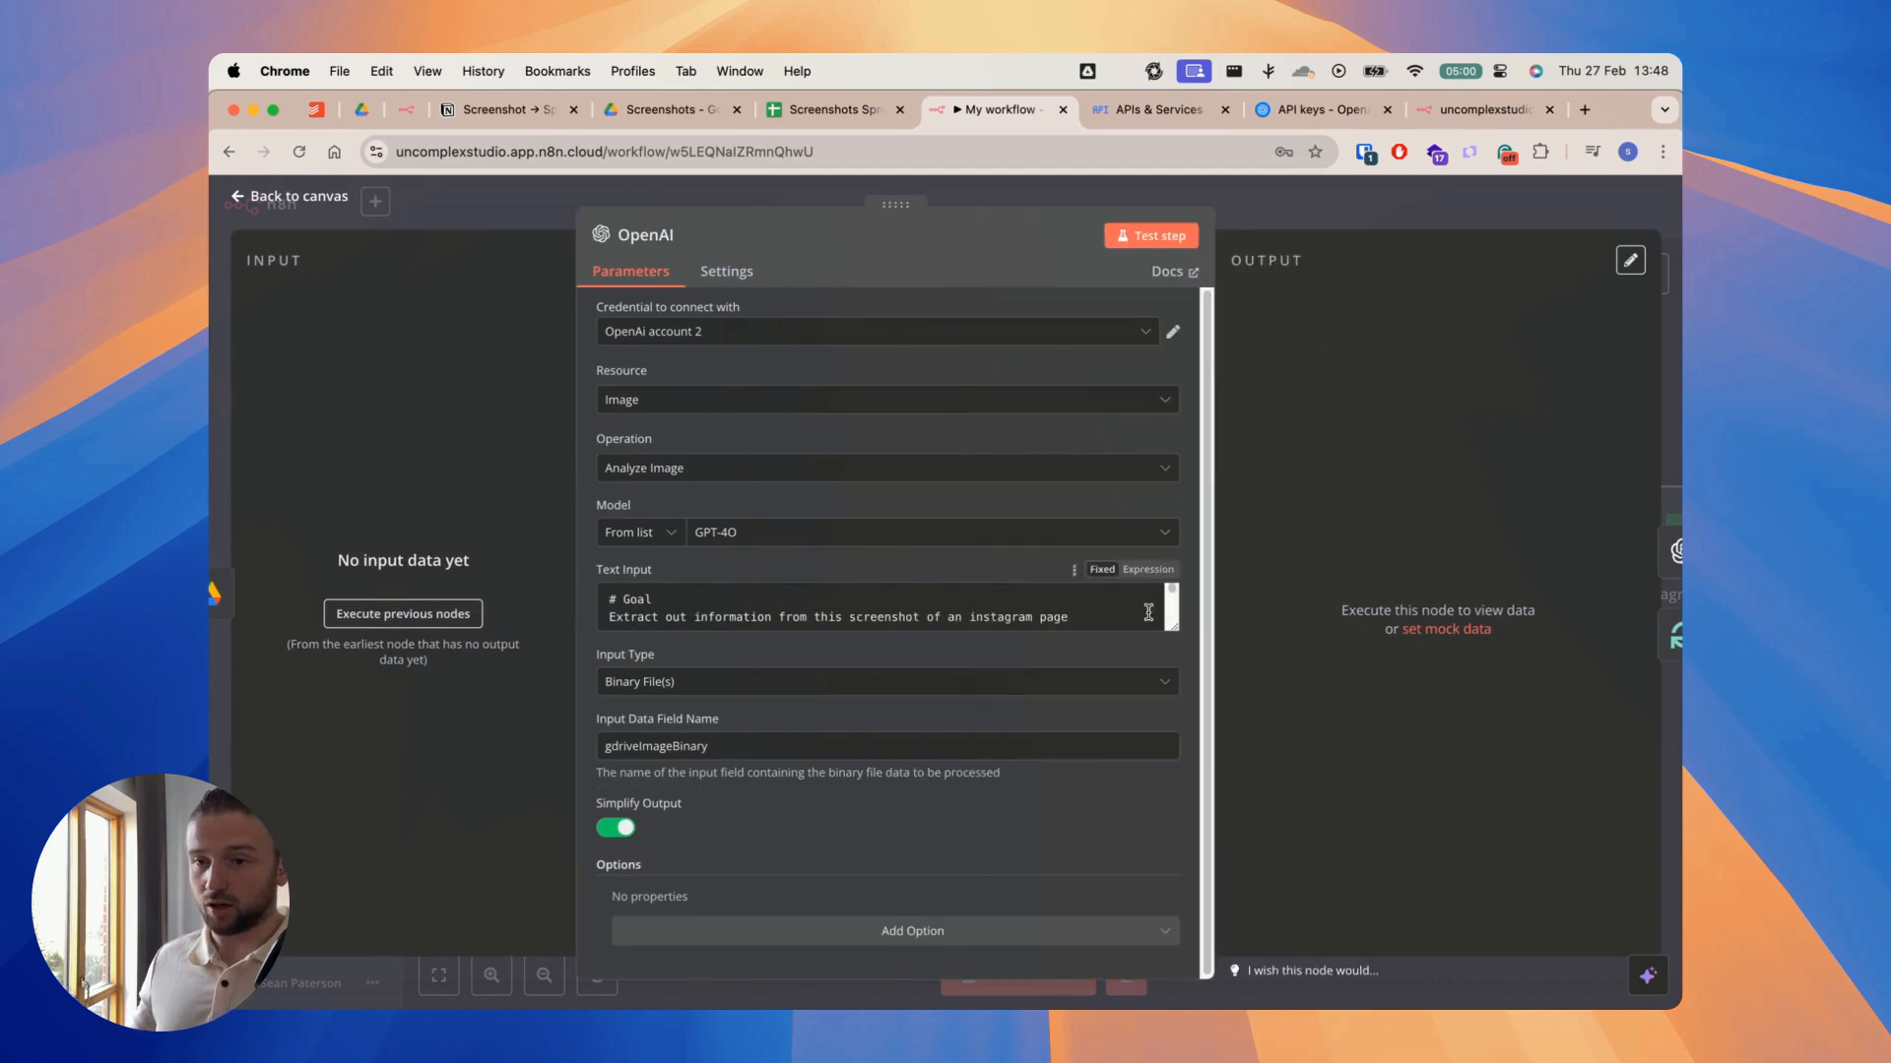
left_click_drag(1169, 624, 1171, 823)
scroll(778, 684, "down", 1)
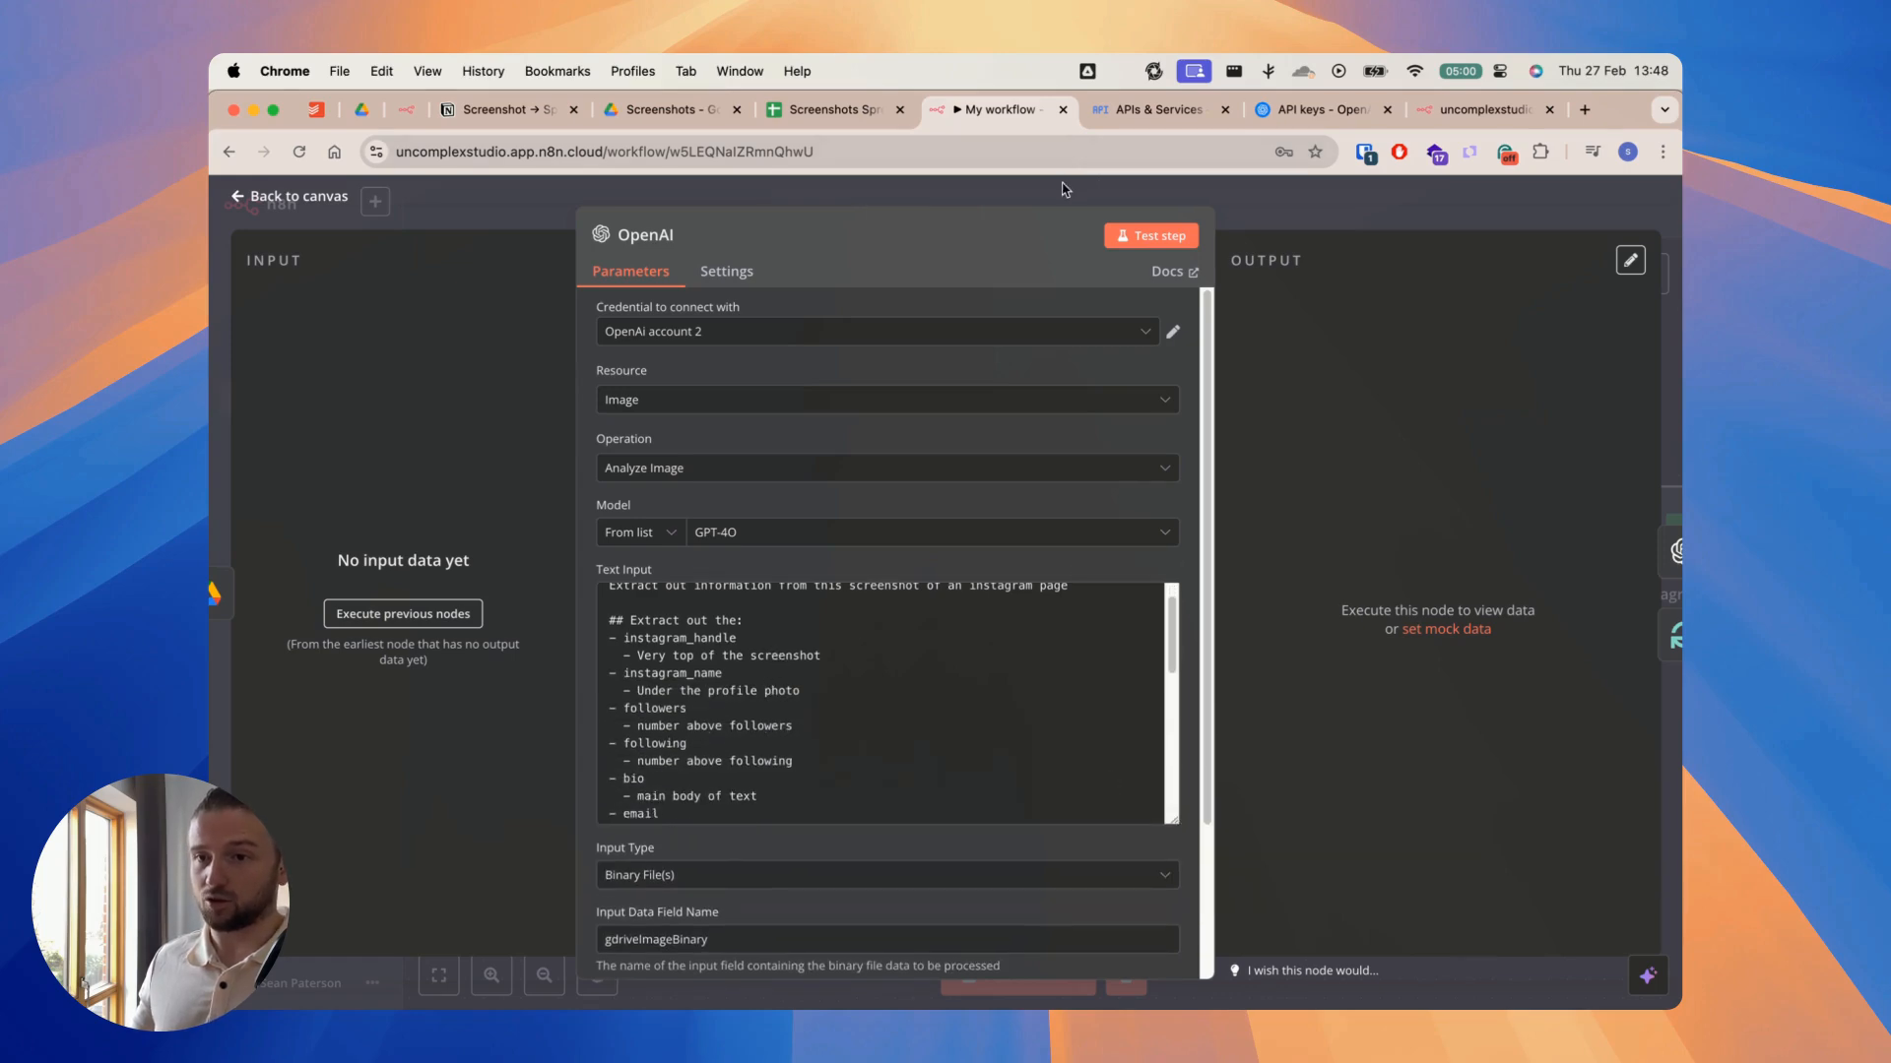
left_click(1069, 189)
Step: Open the OpenAI1 Message Model node, enlarge the Assistant message to review its JSON conversion prompt, and close it
double_click(1187, 488)
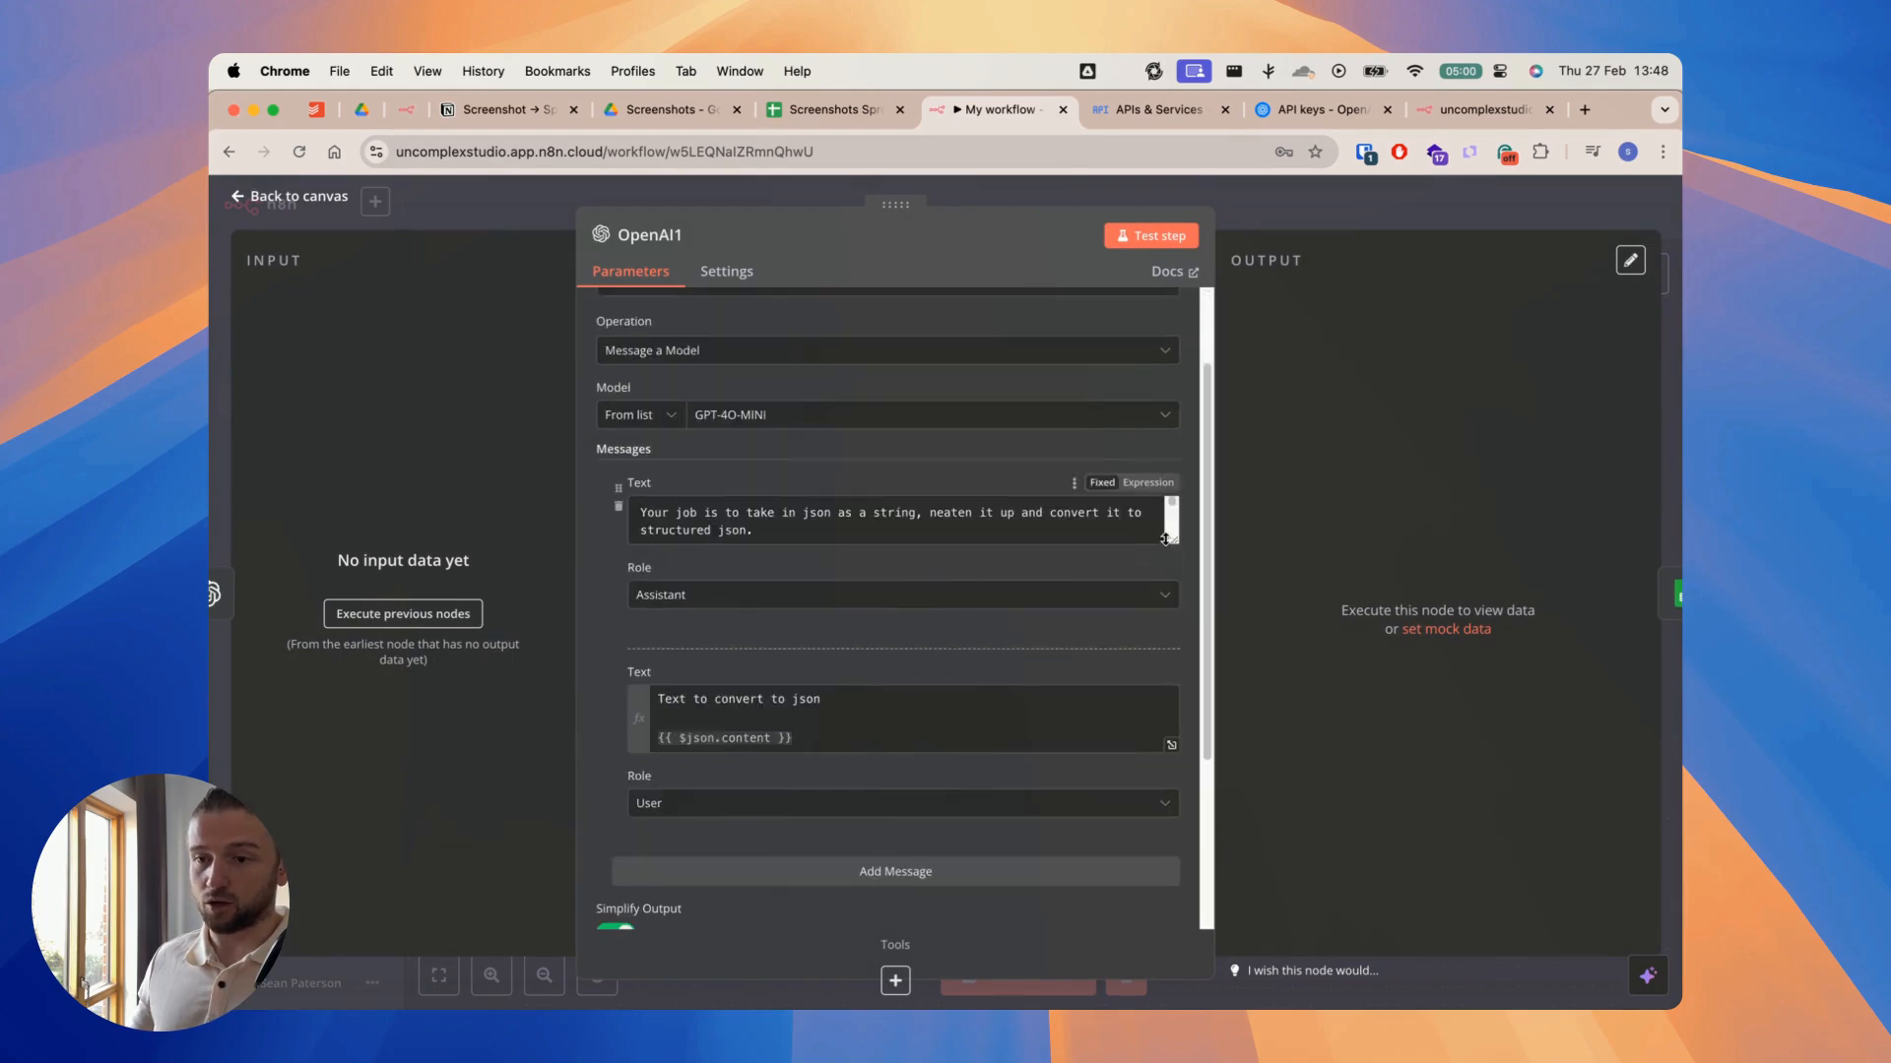
left_click_drag(1171, 544, 1172, 745)
left_click(1353, 202)
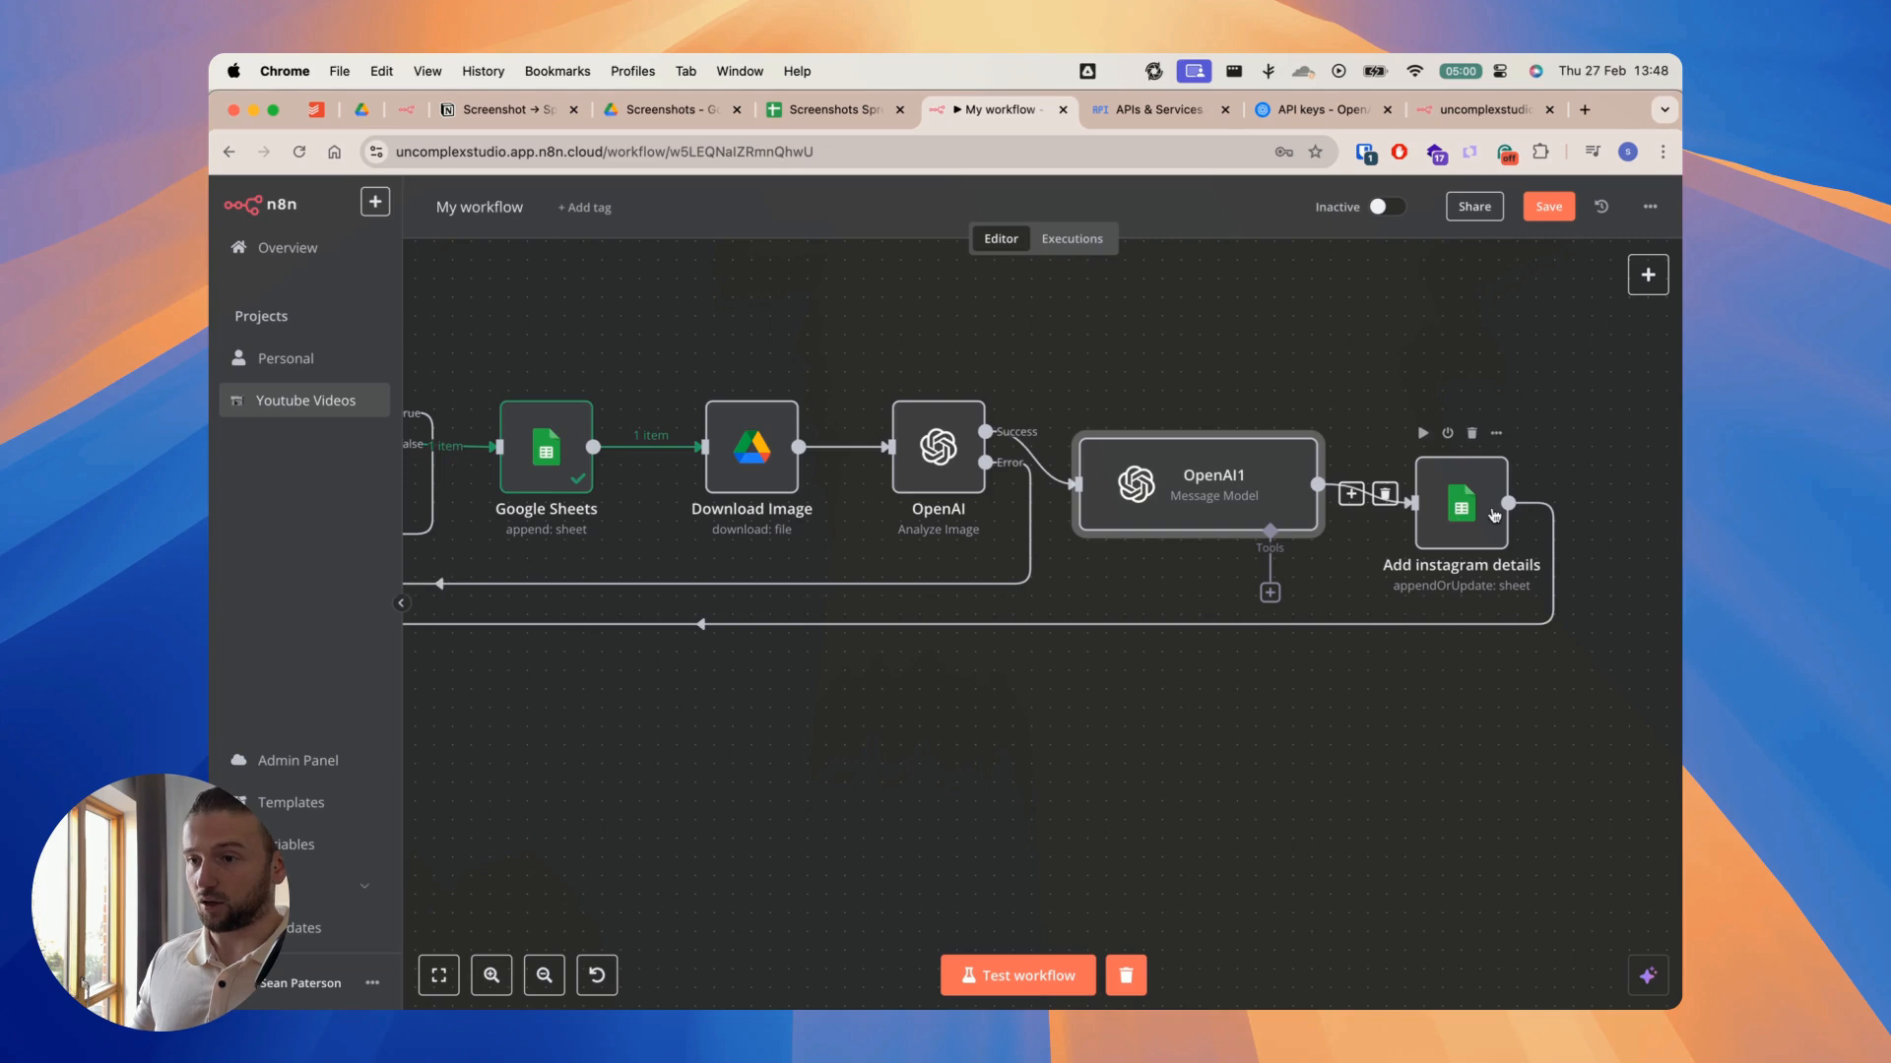
Step: Open the Download Image node, review its File expression and Put Output File in Field value, and close it
scroll(1133, 364, "left", 2)
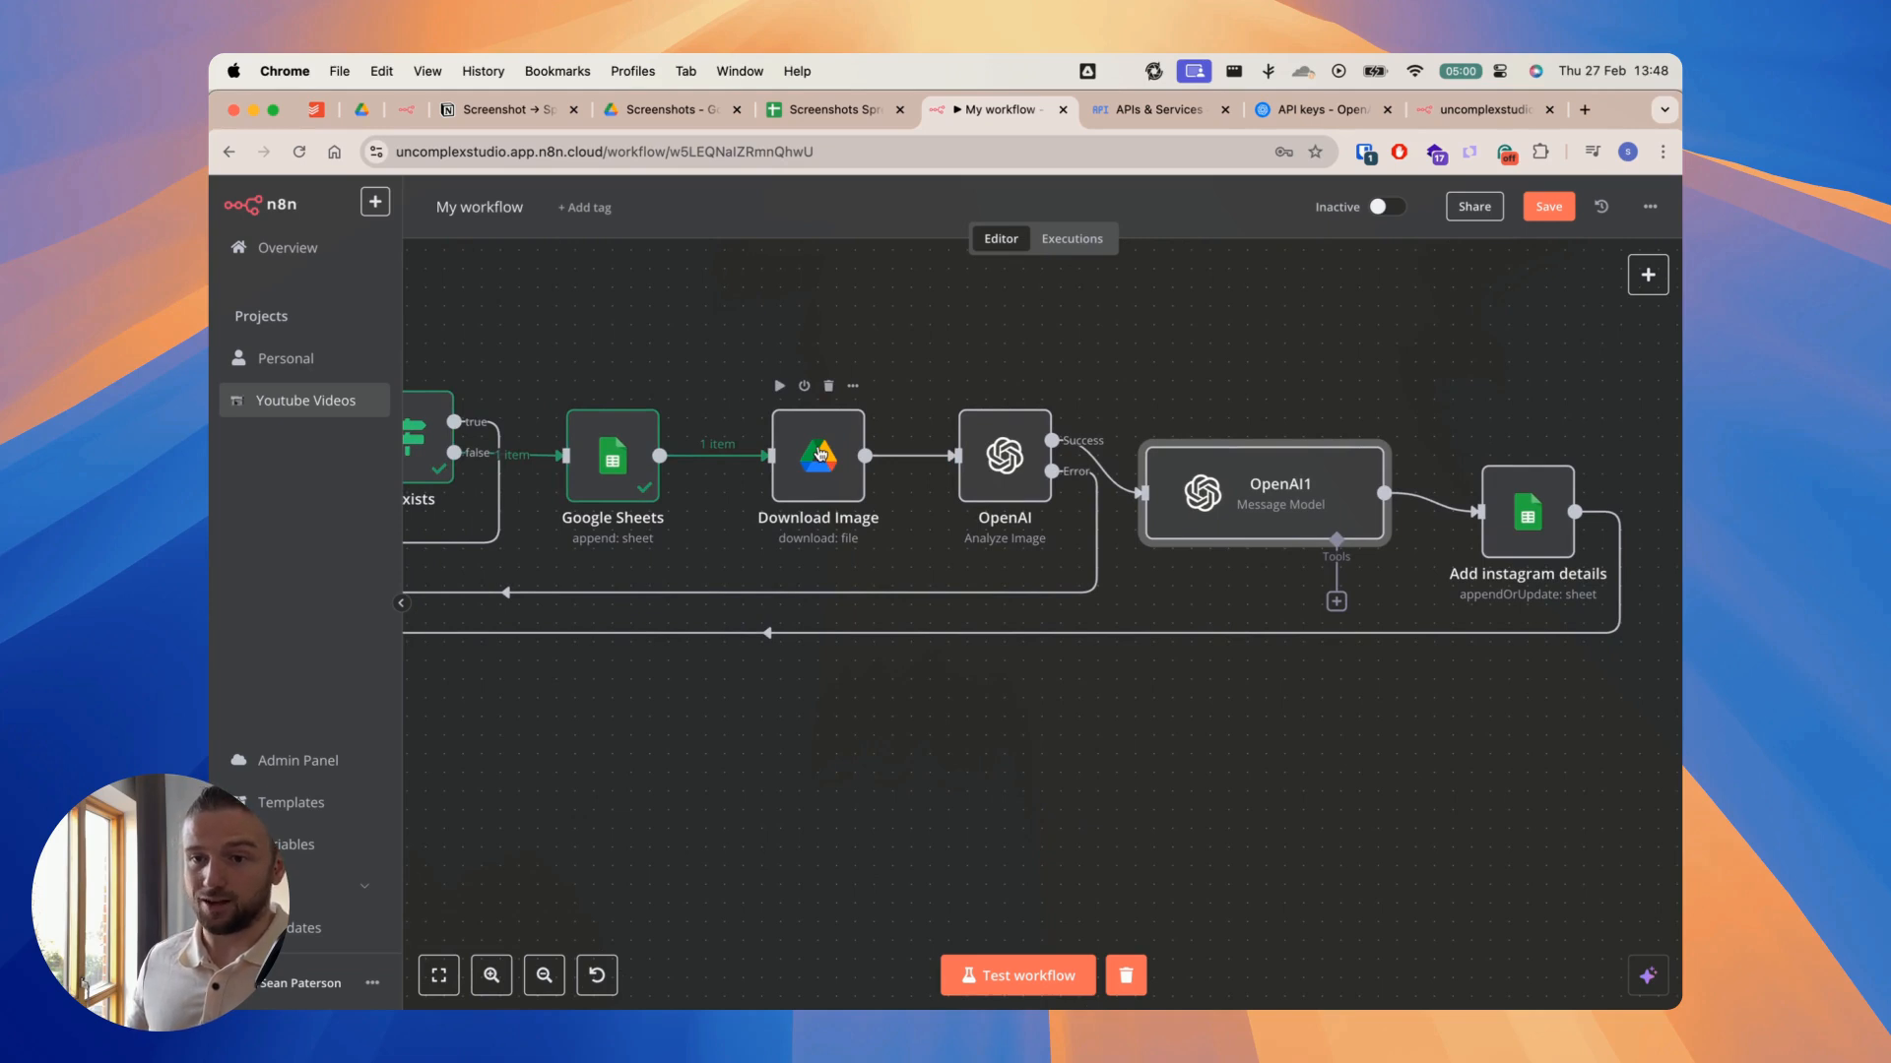
double_click(818, 454)
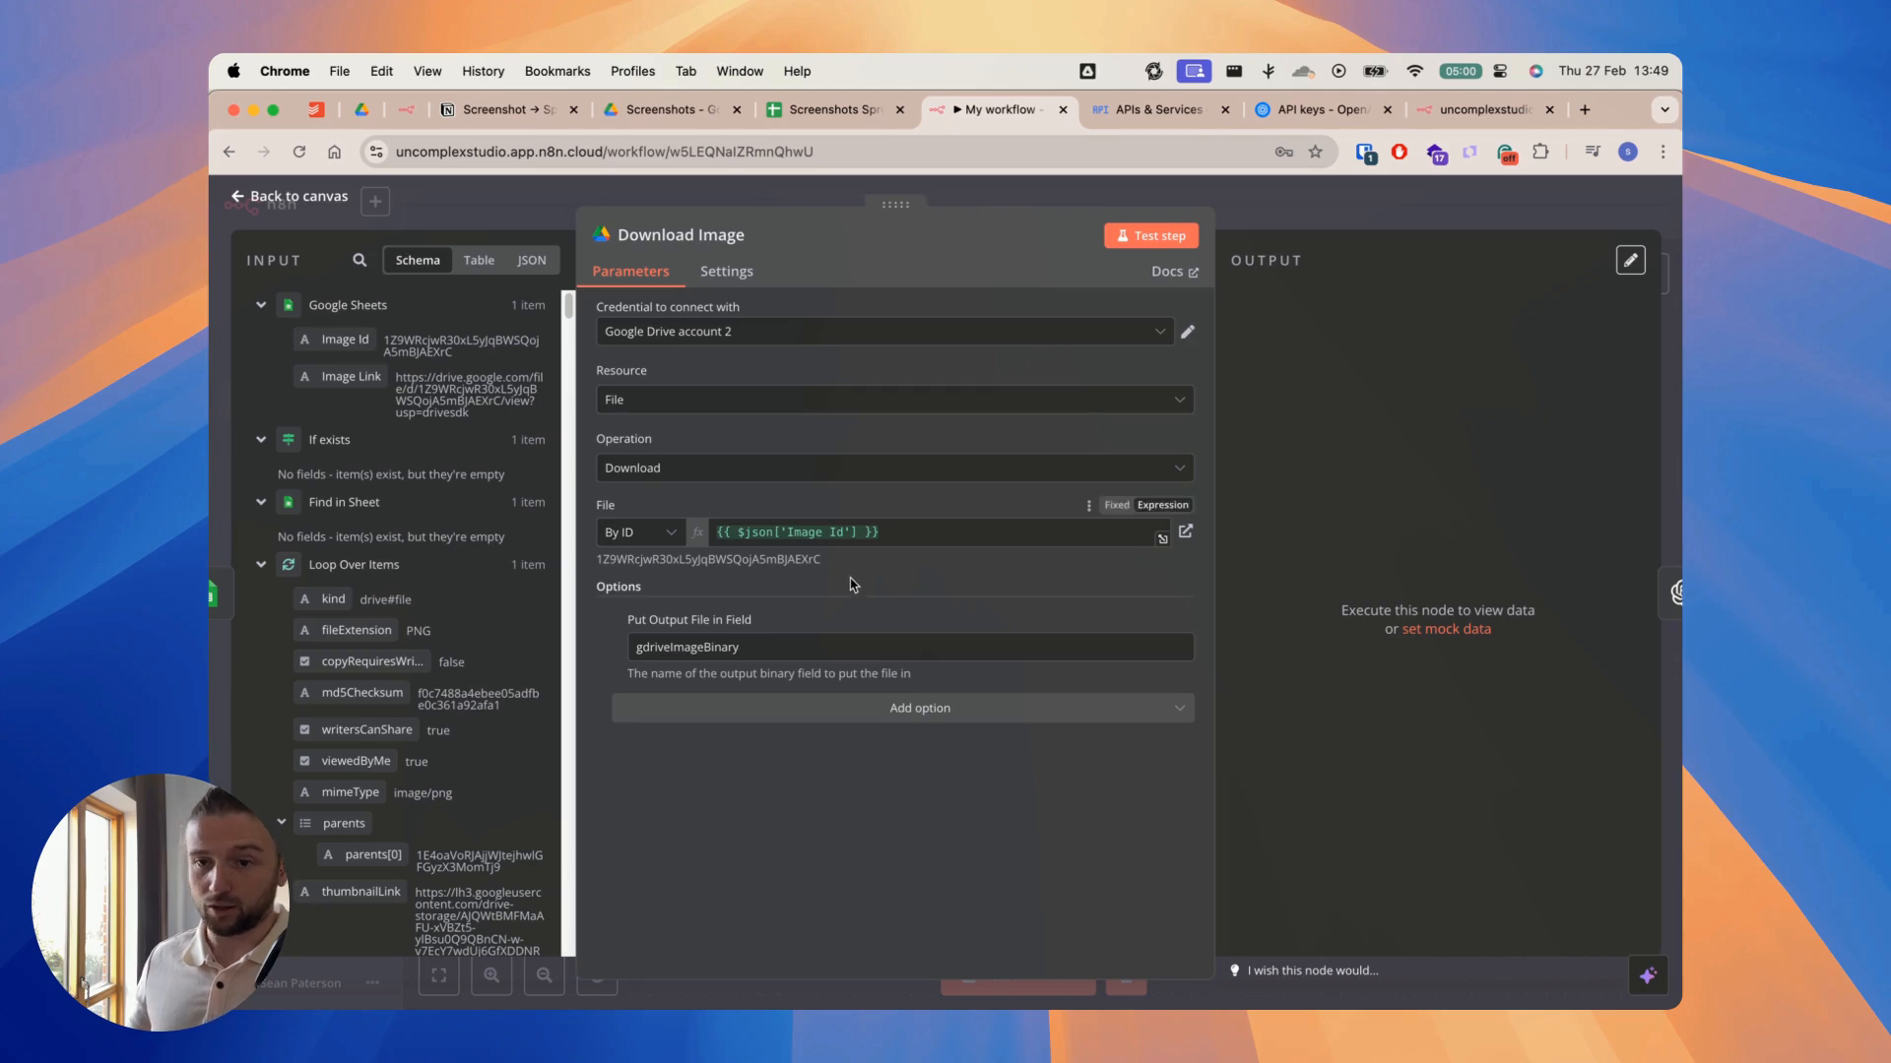
double_click(670, 651)
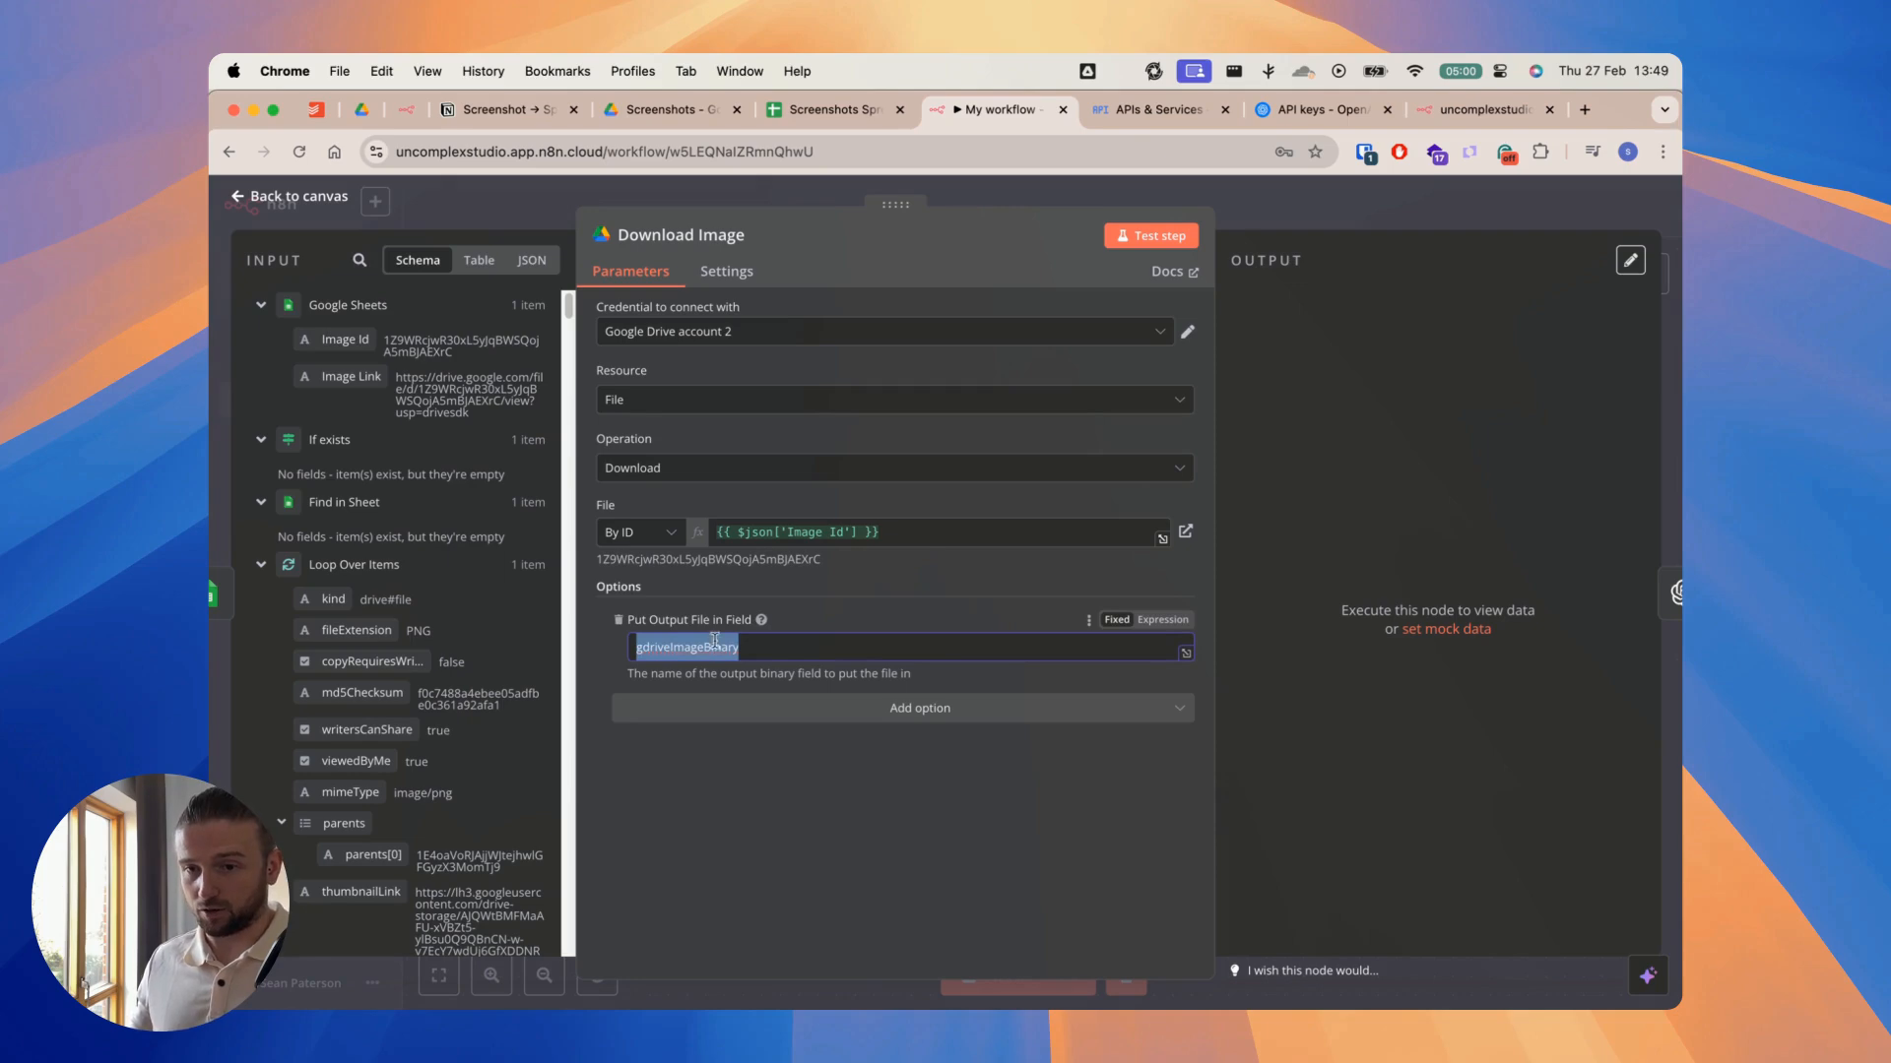
left_click(719, 199)
Step: Reopen the OpenAI Analyze Image node, check its Input Data Field Name value, and close it
double_click(1010, 459)
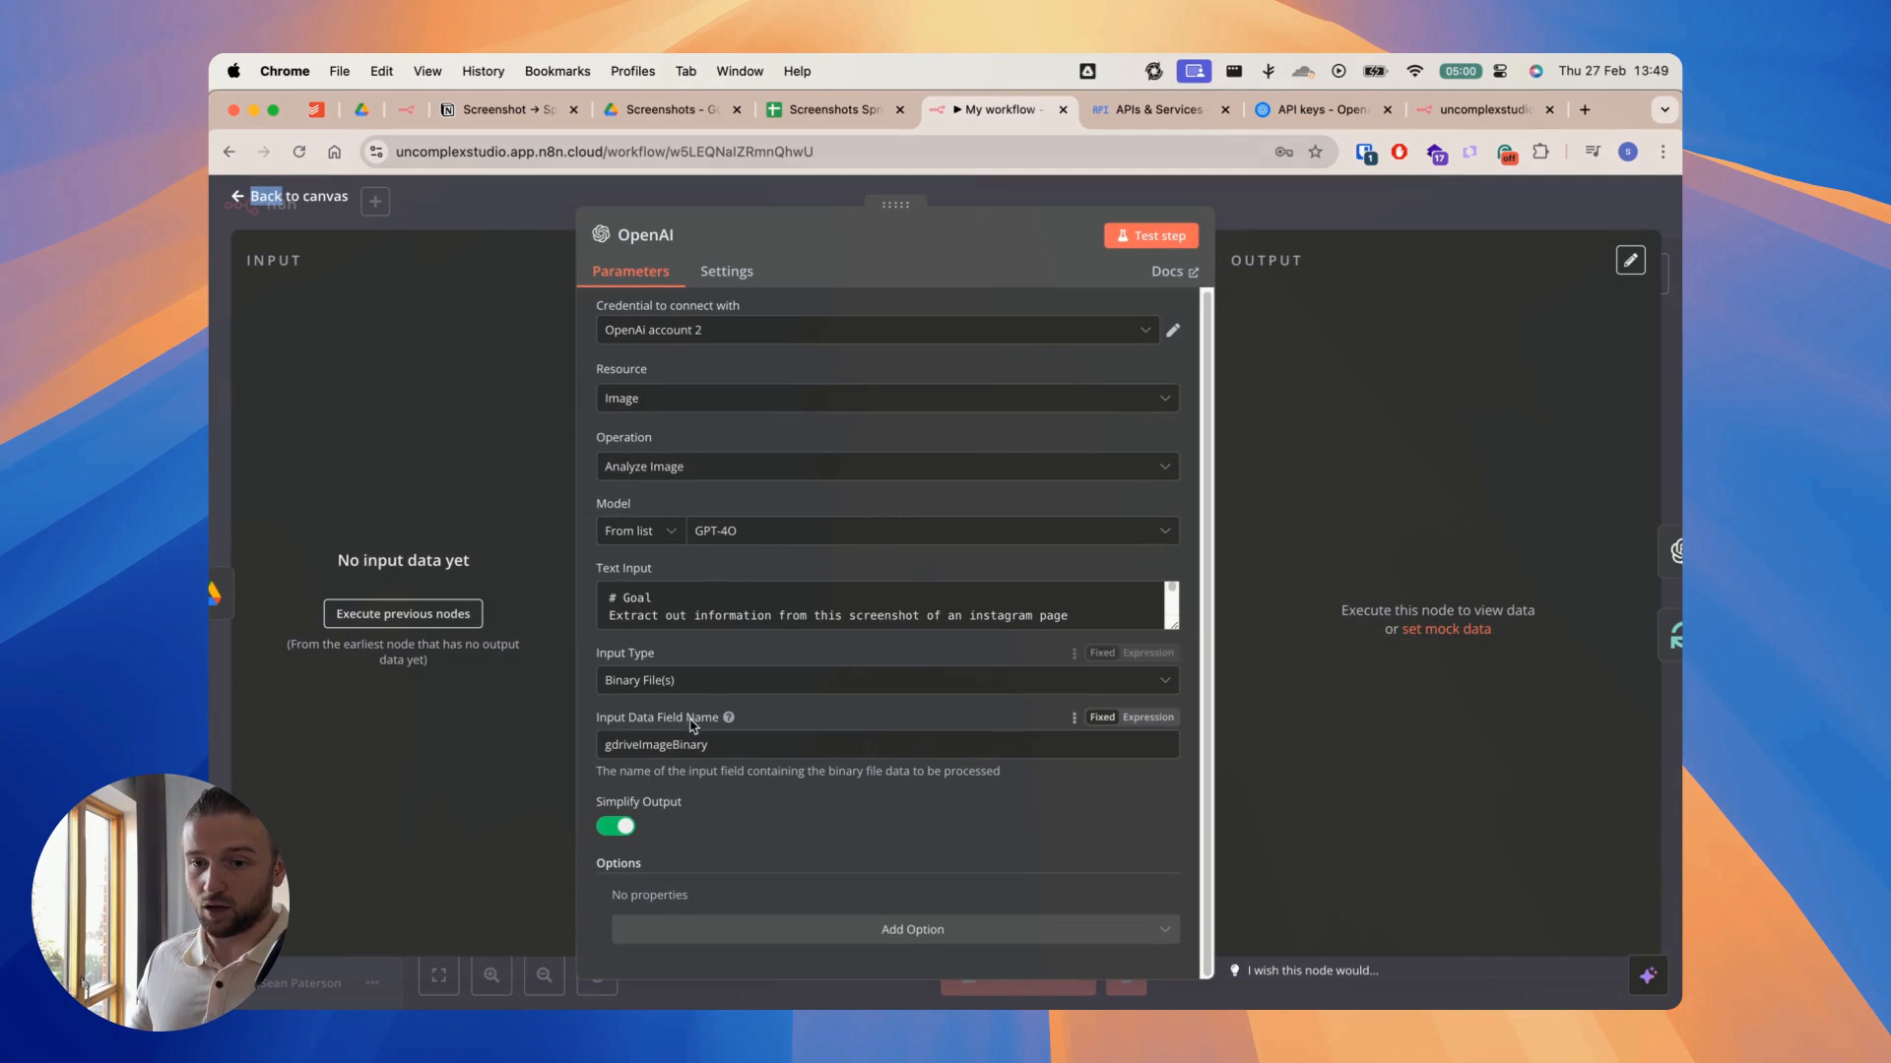
left_click_drag(711, 745, 576, 749)
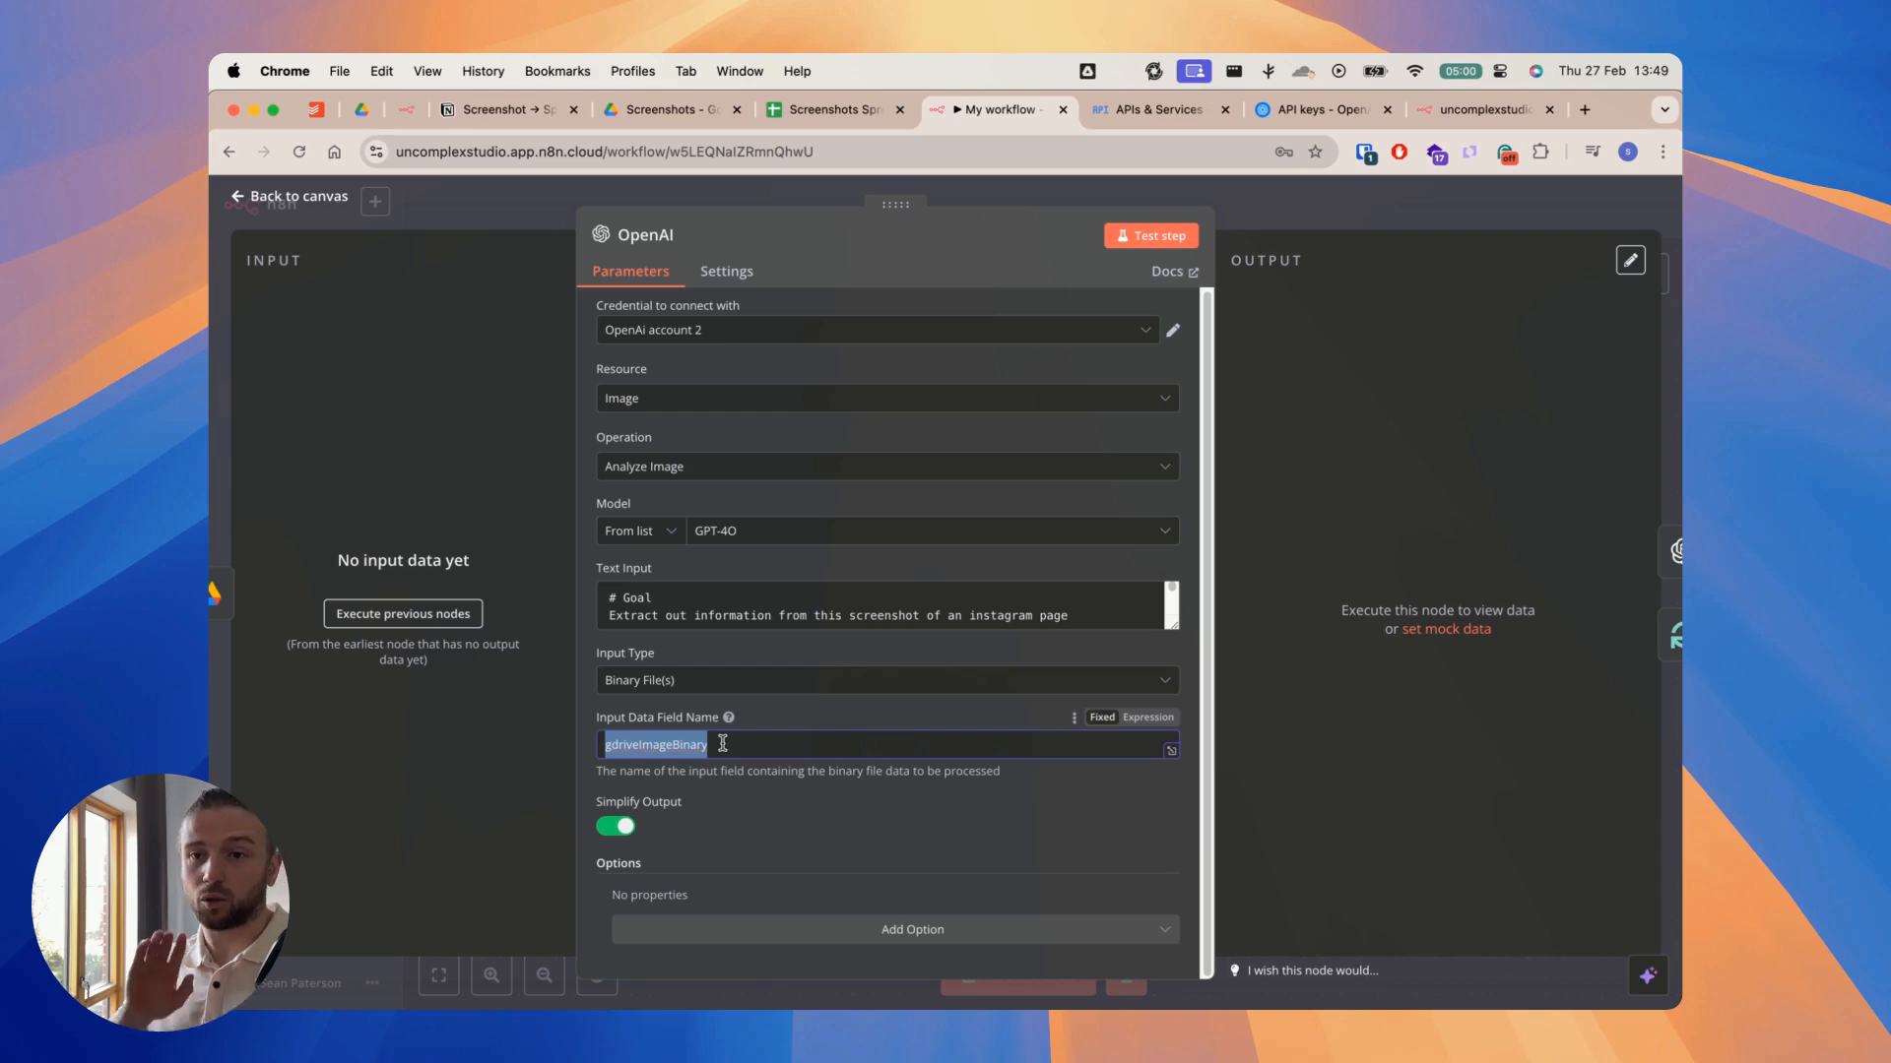
left_click(1249, 214)
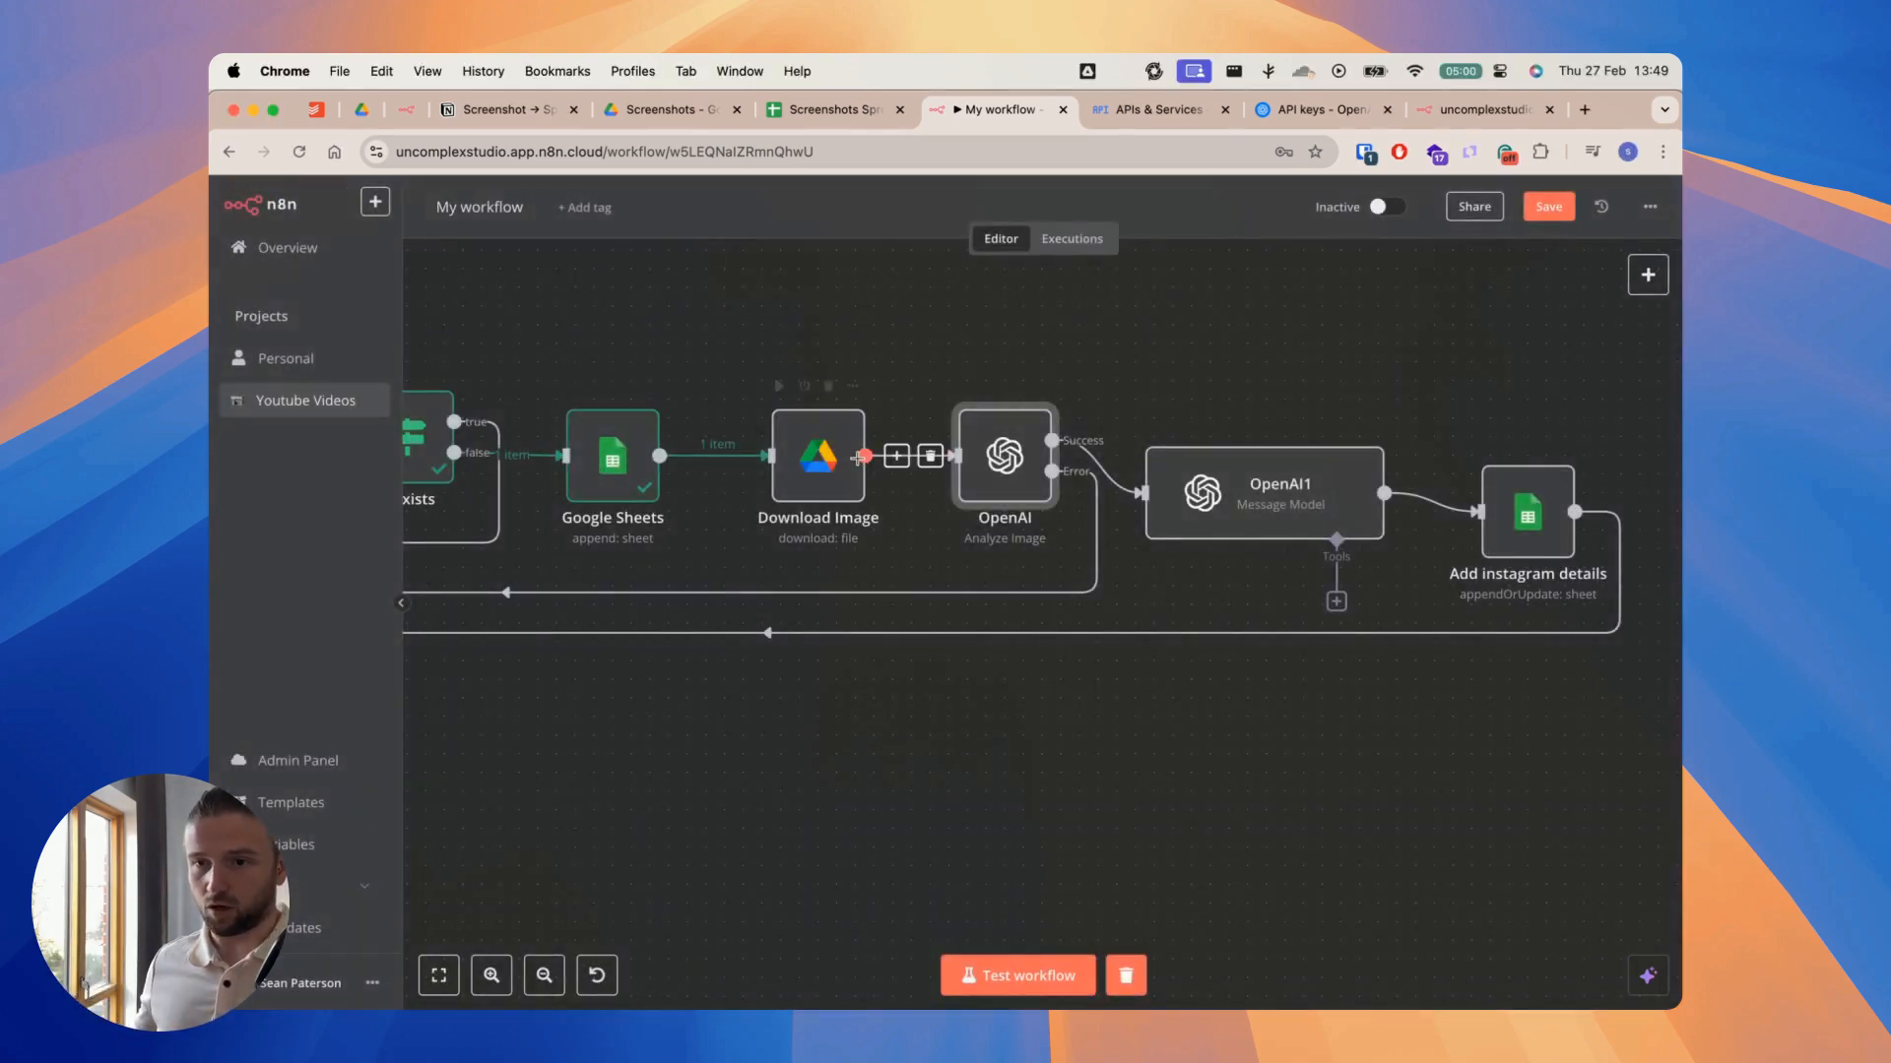
Step: Execute the Download Image node, and test the OpenAI Analyze Image node on the downloaded file
left_click(816, 469)
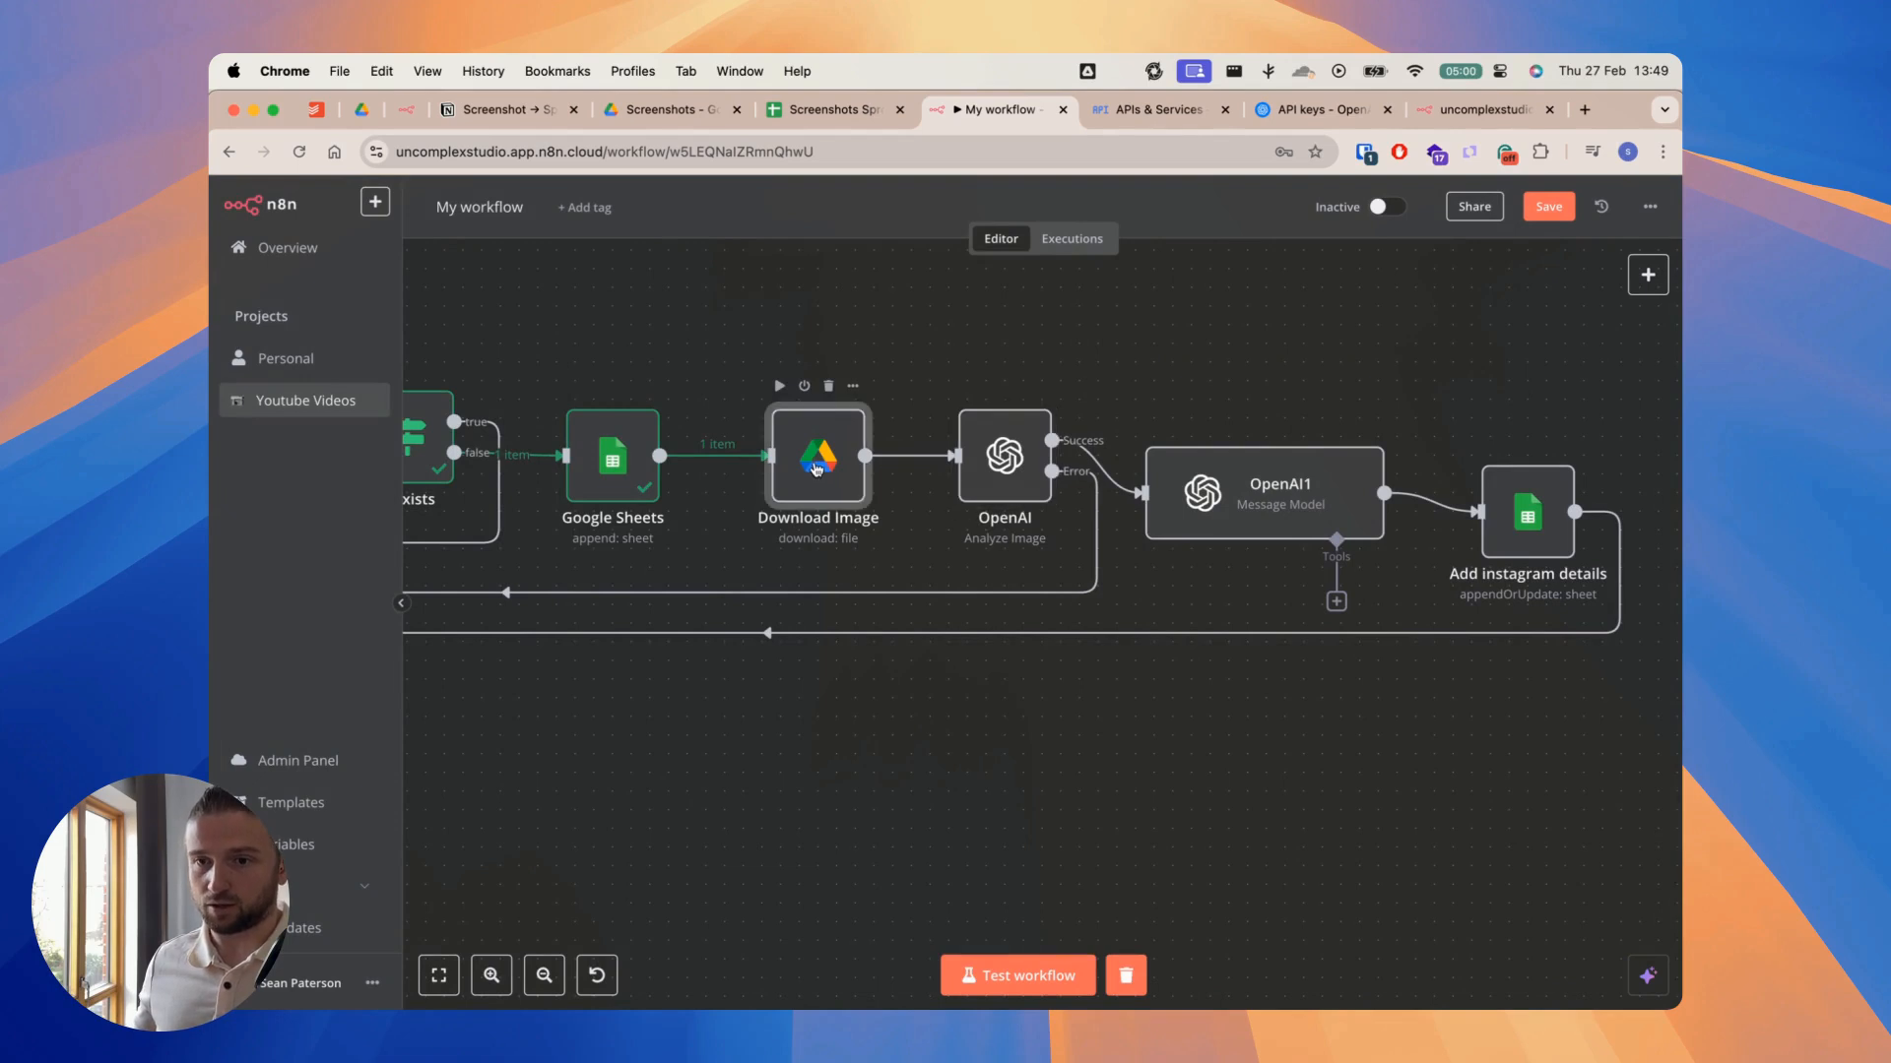
left_click(780, 387)
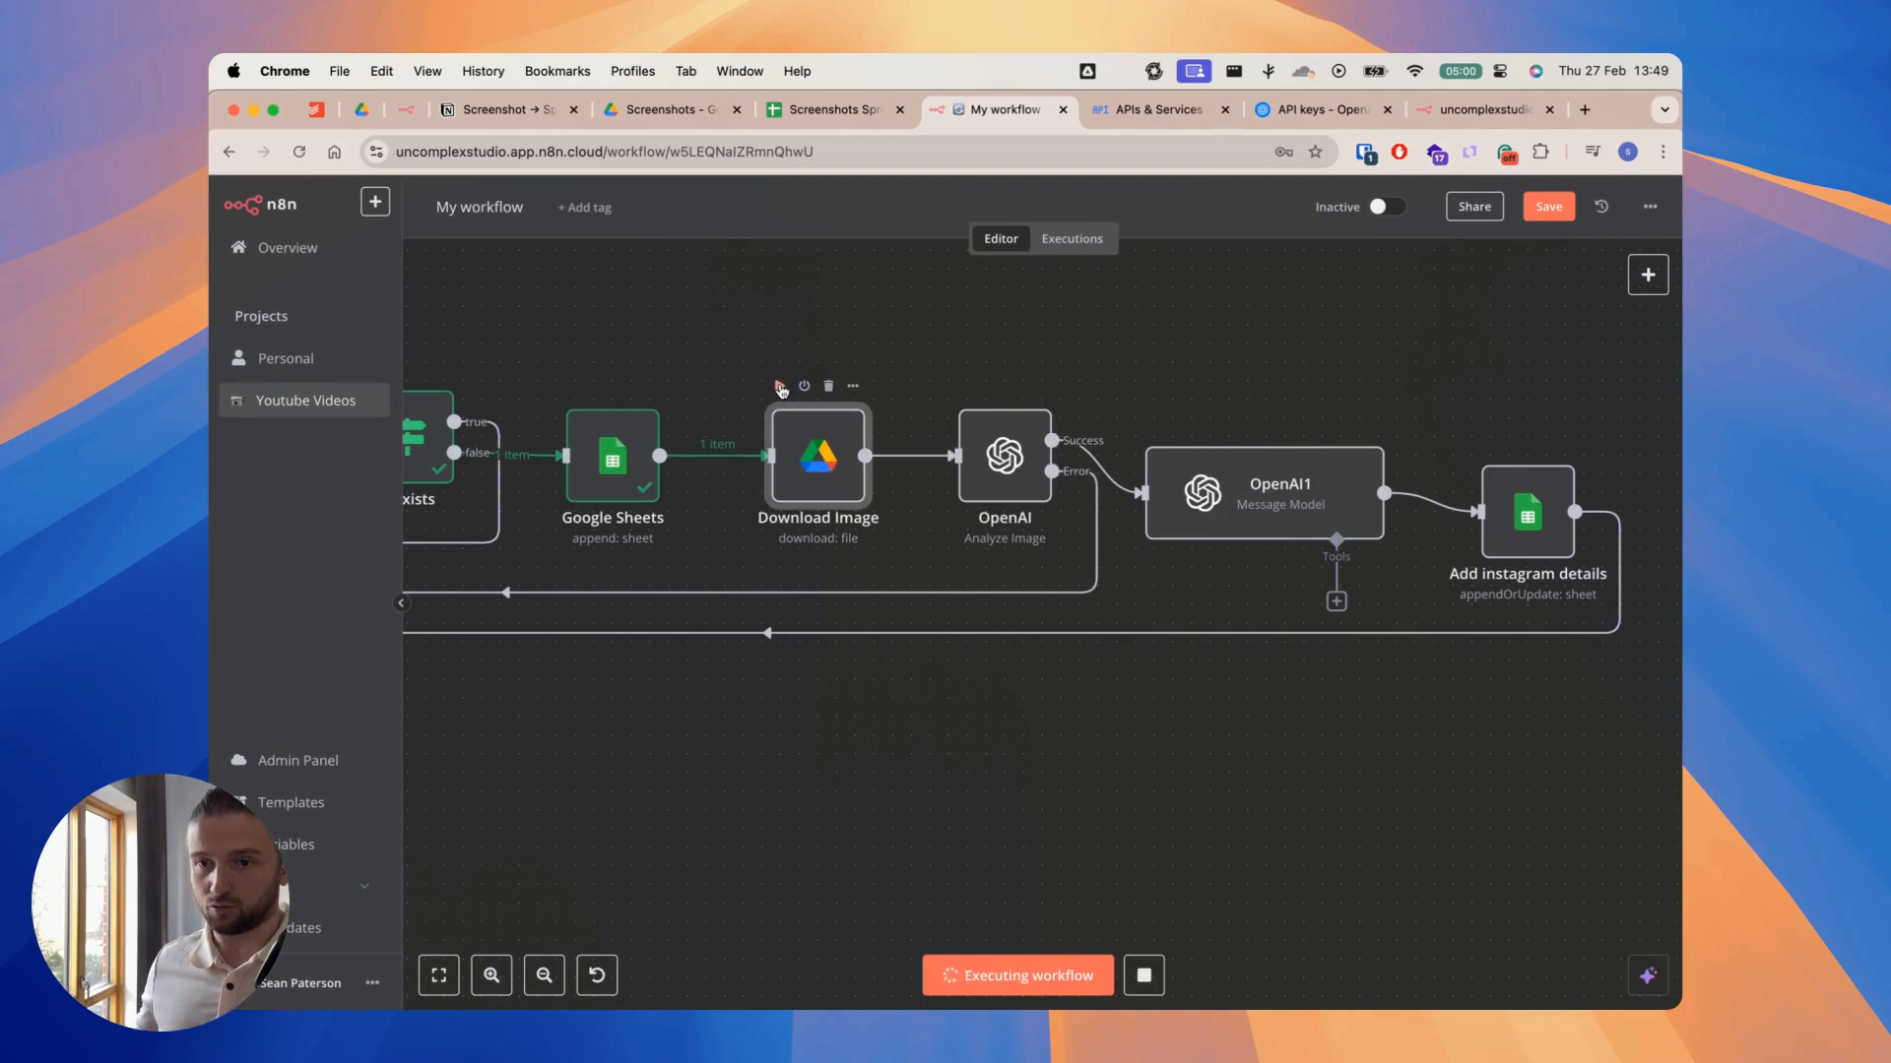
double_click(1004, 458)
left_click(1128, 242)
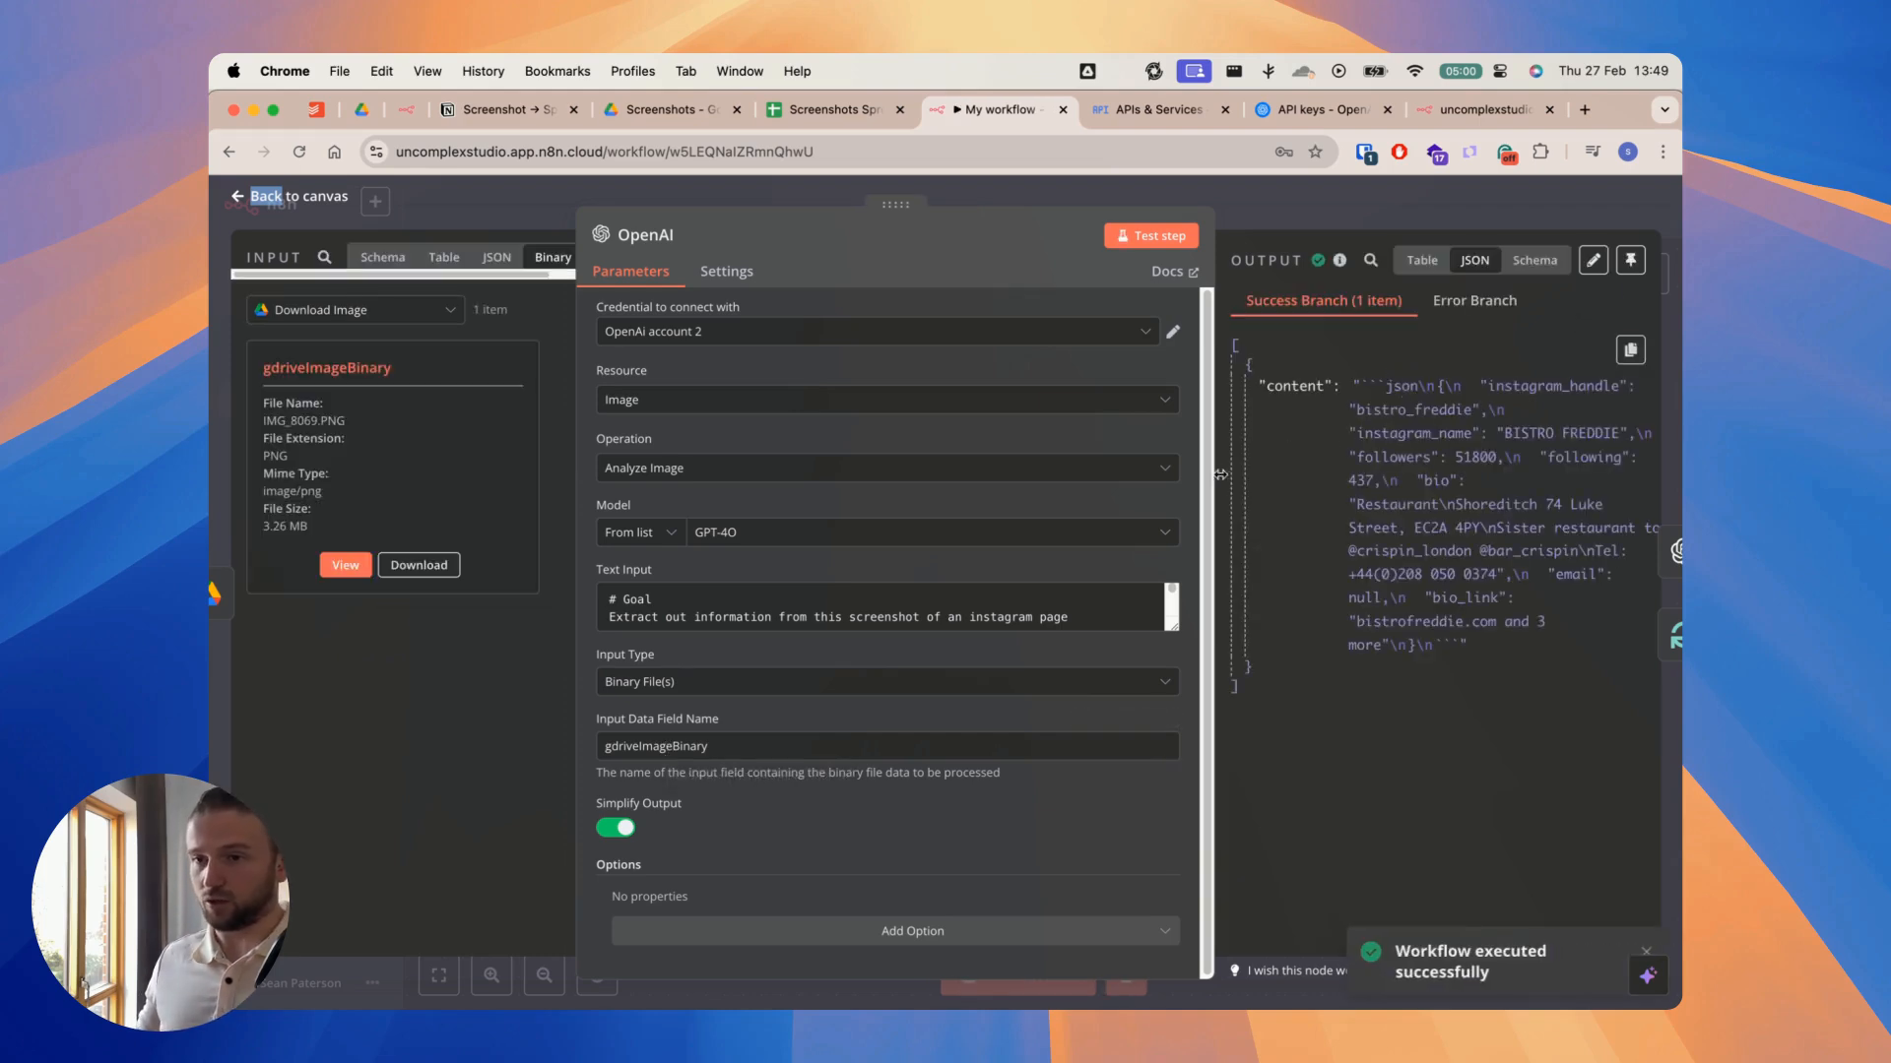
Step: Widen the OpenAI node's settings and enlarge the Text Input to review the prompt's goal and return format block
left_click_drag(1213, 475, 1244, 478)
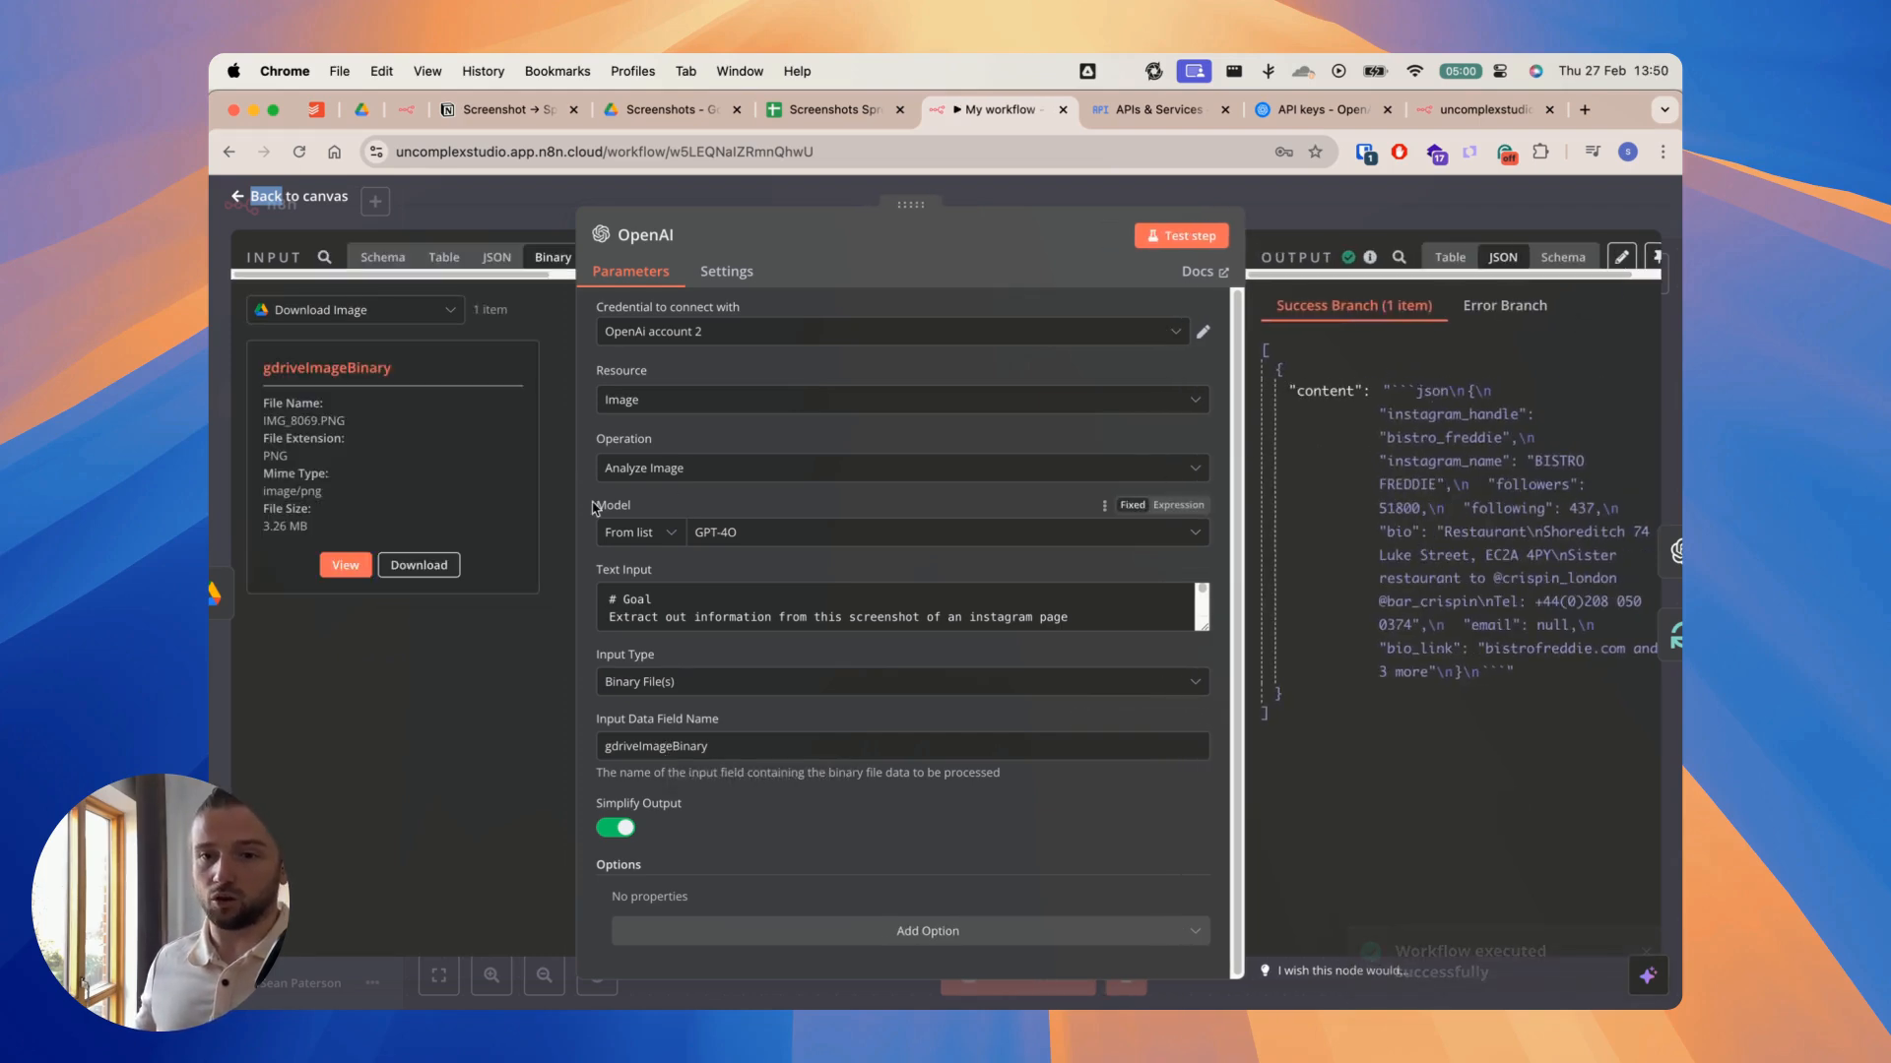
left_click_drag(577, 502, 512, 502)
left_click_drag(1187, 628, 1210, 532)
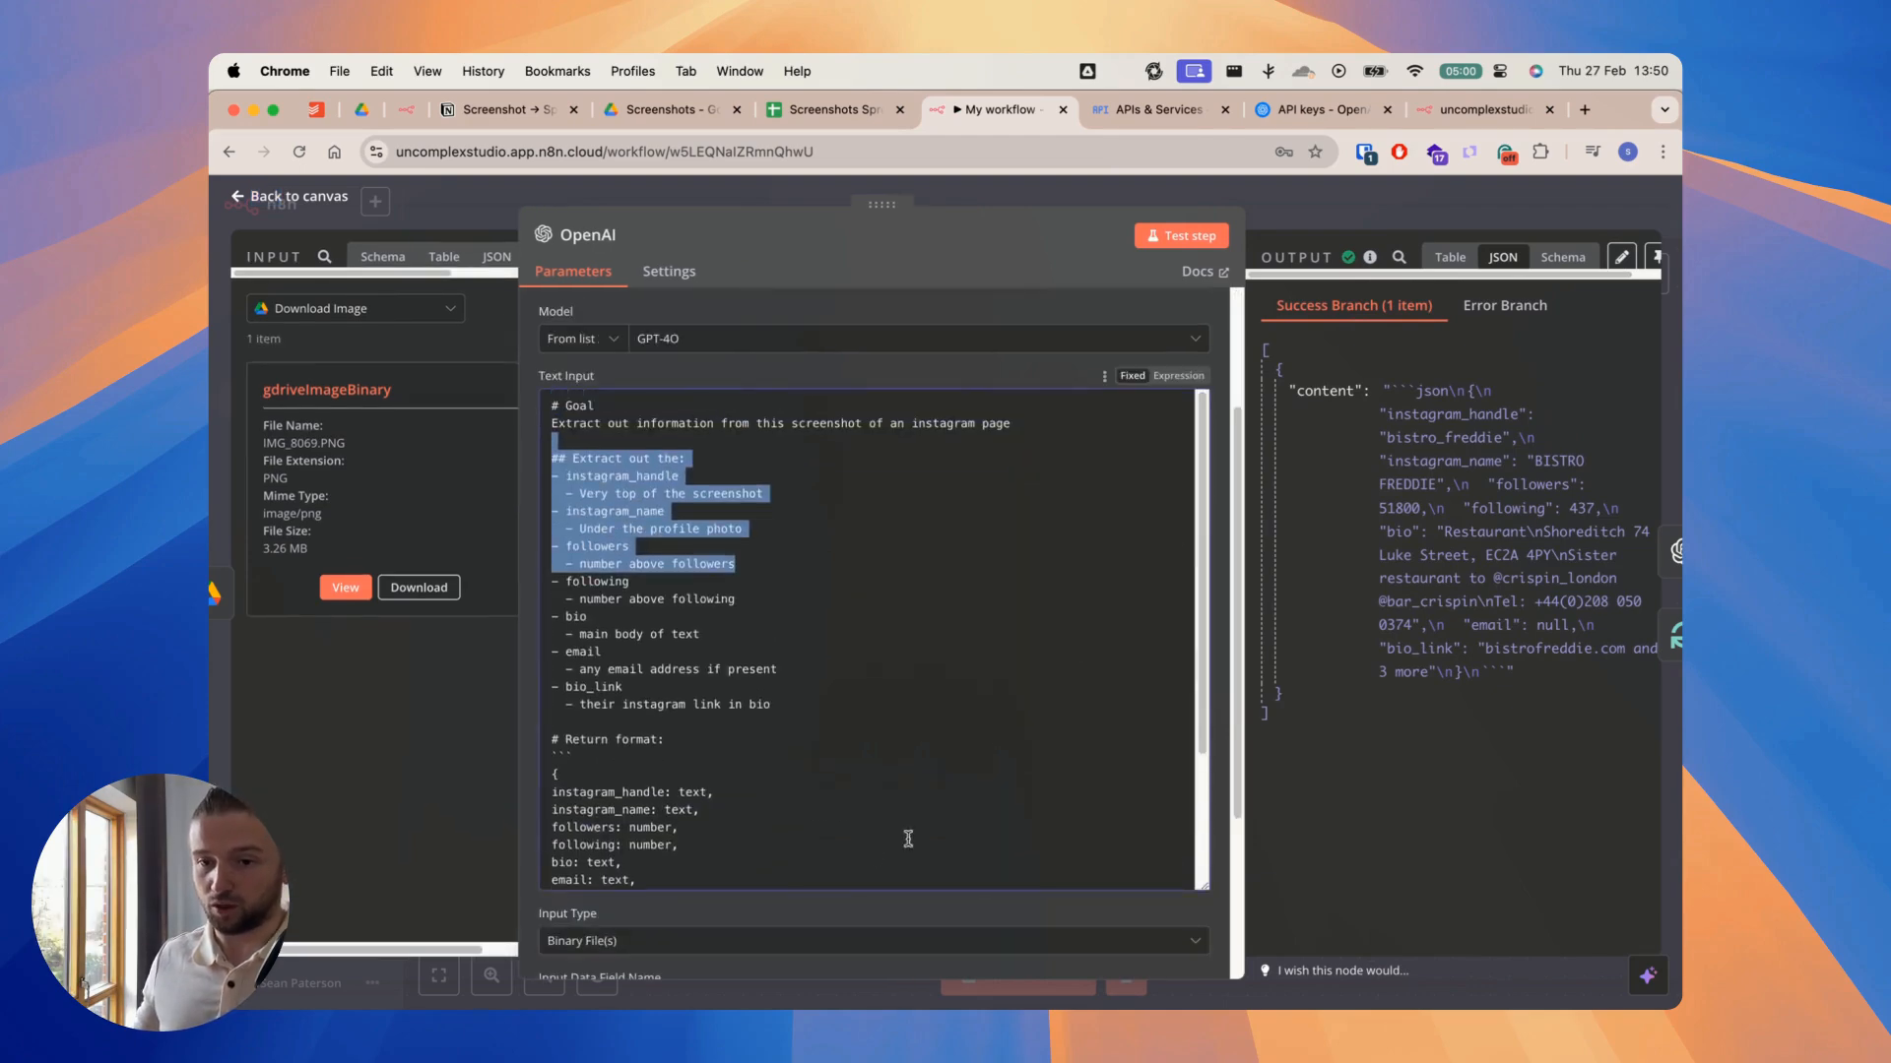
left_click(610, 408)
left_click_drag(552, 423, 1022, 422)
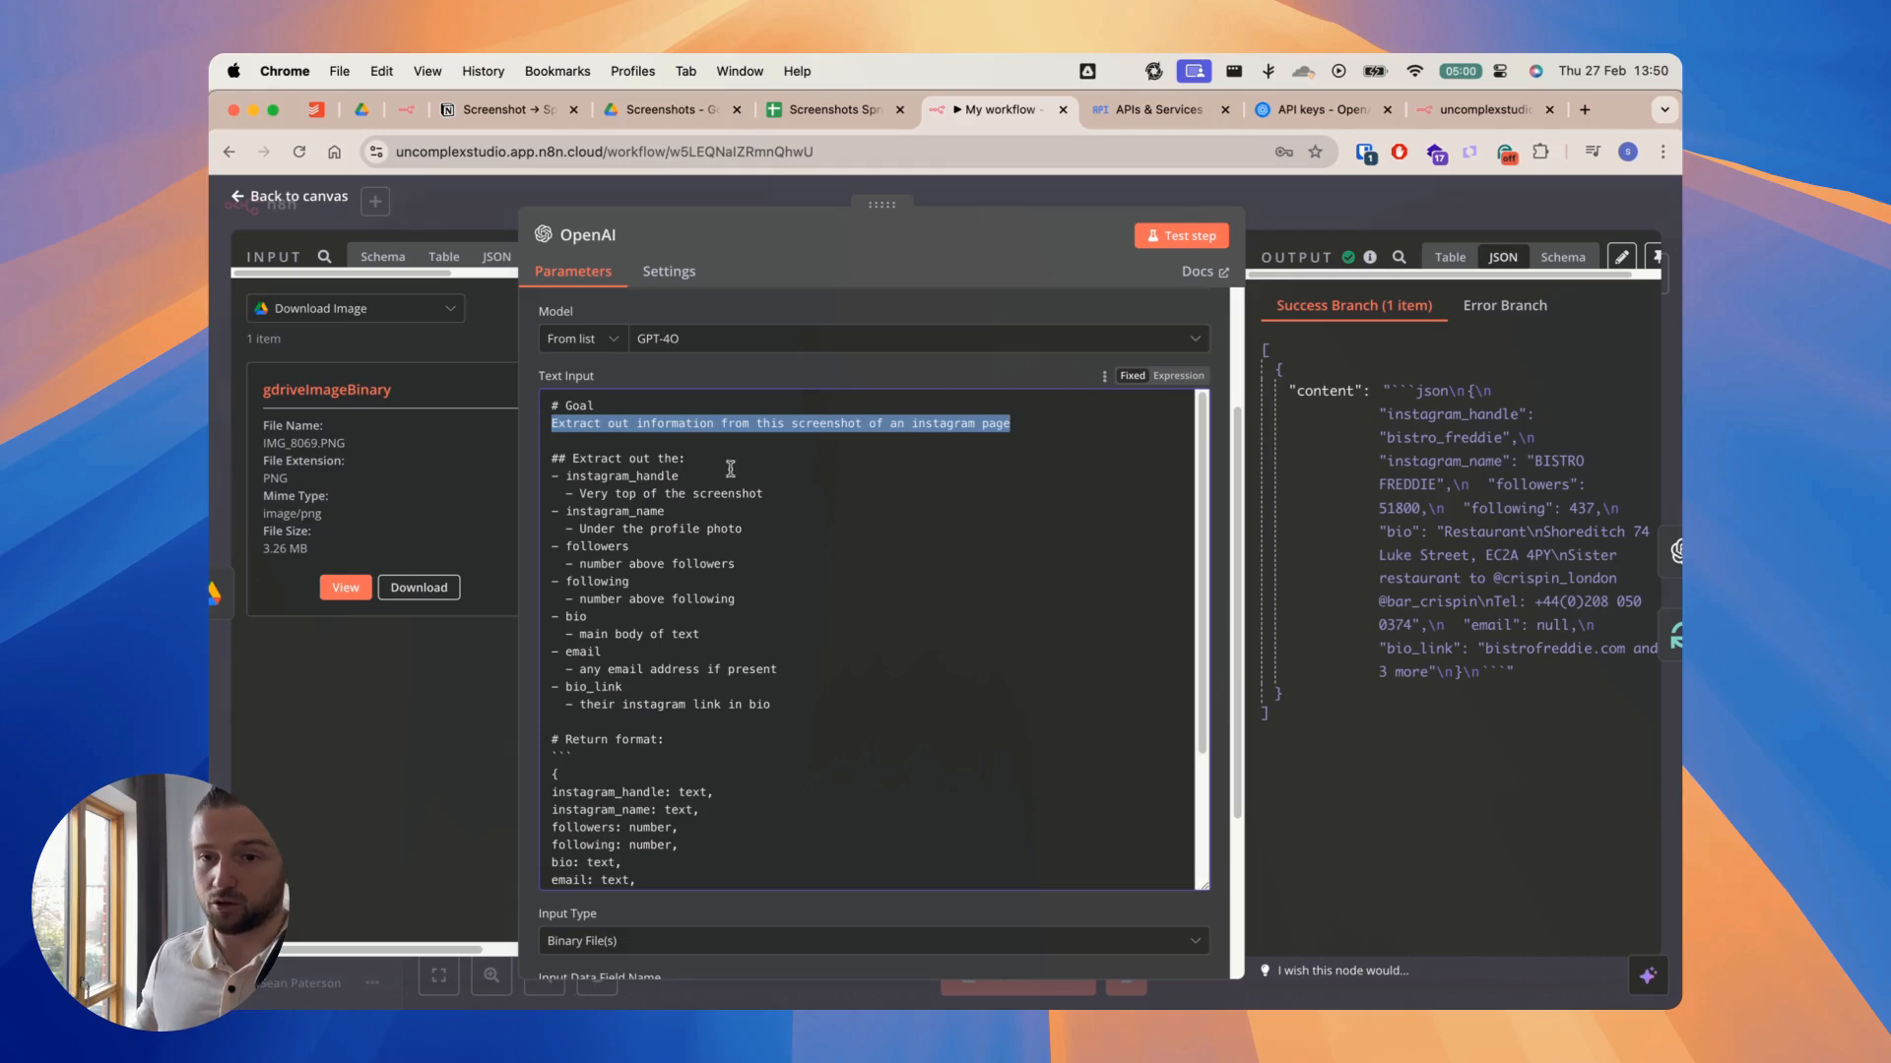
scroll(712, 577, "down", 5)
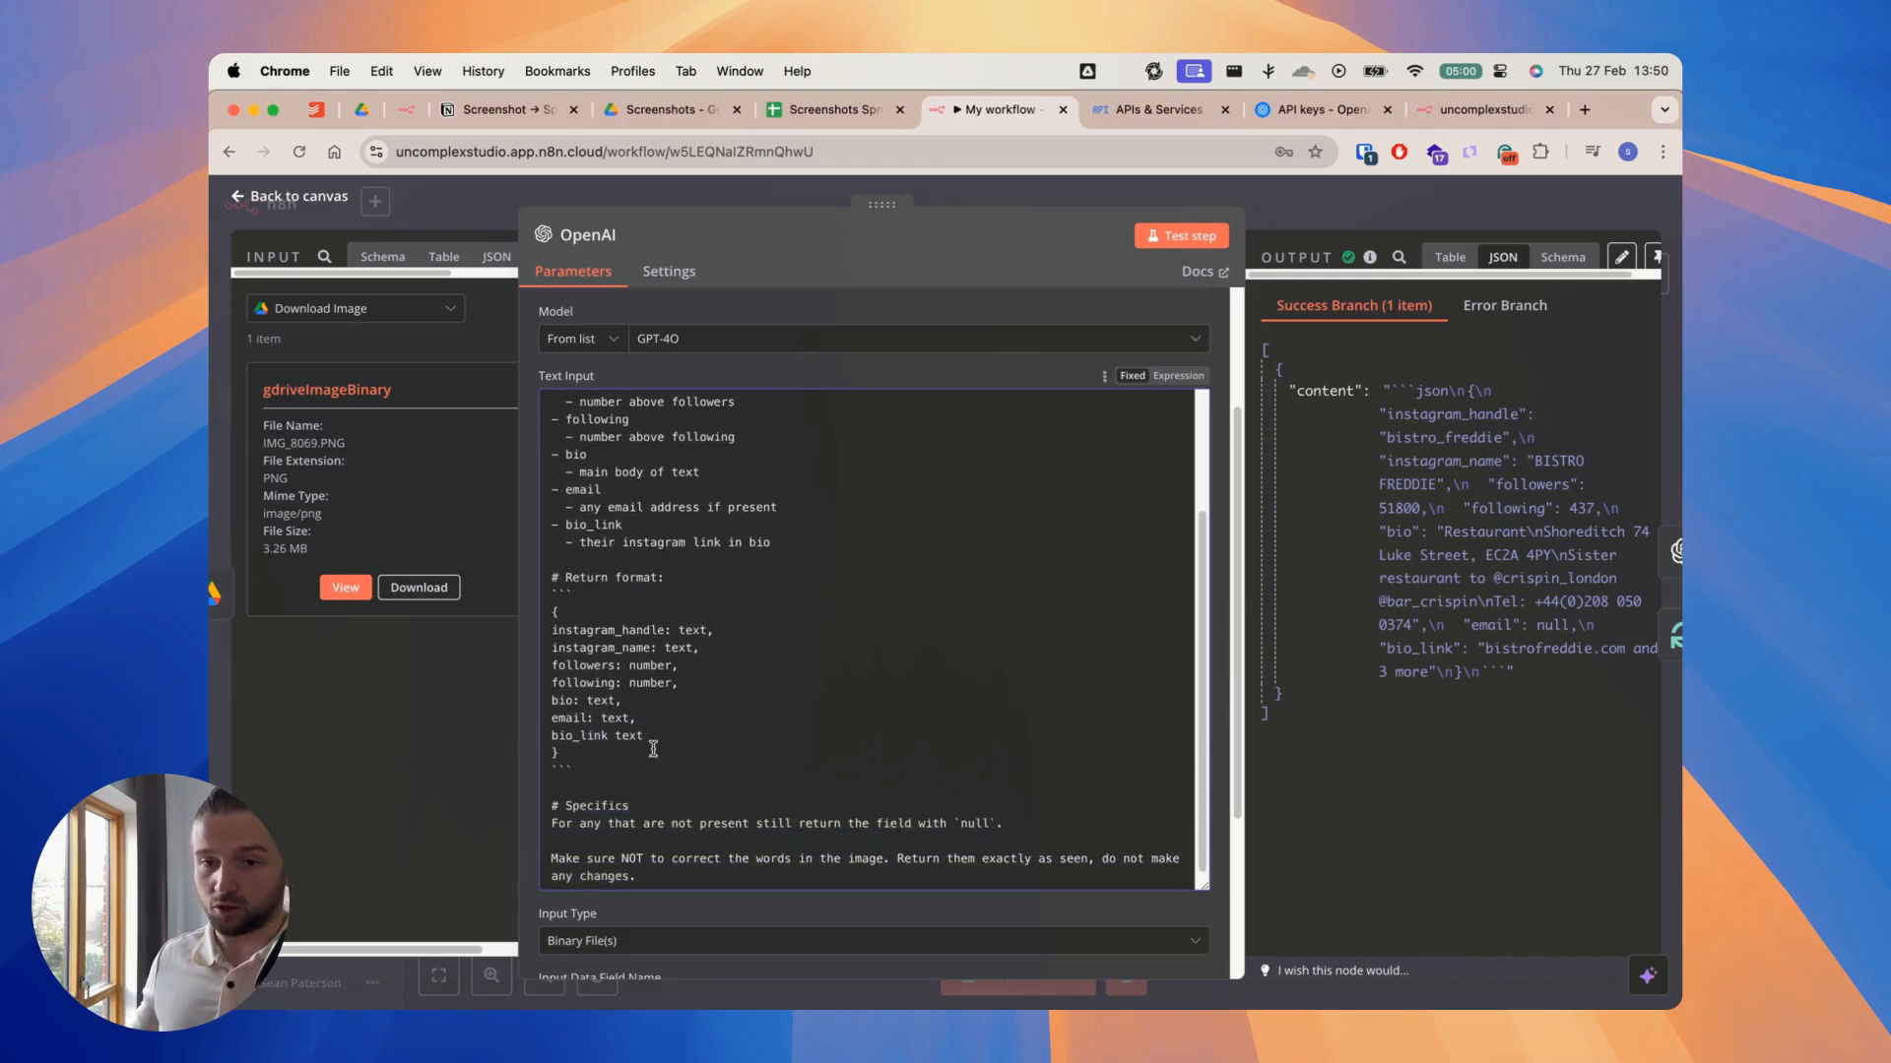
left_click_drag(570, 755, 549, 612)
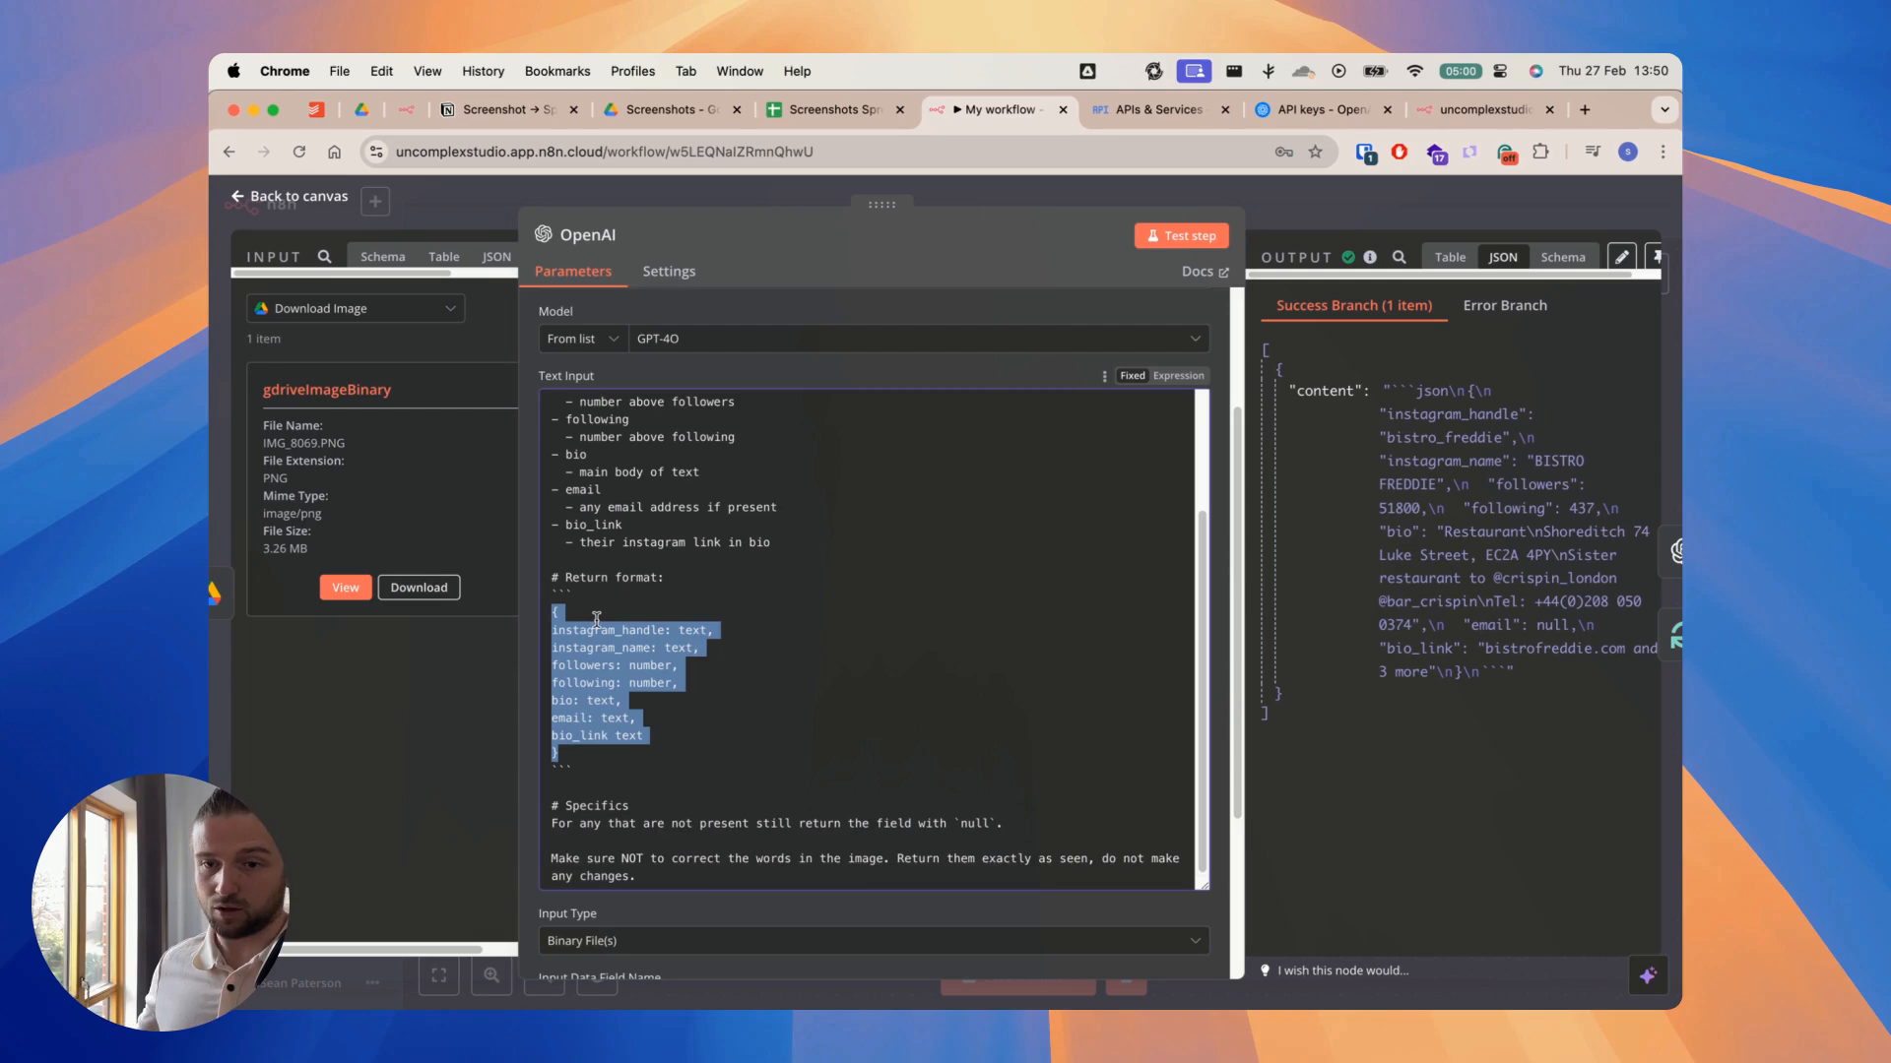
left_click_drag(565, 756, 546, 611)
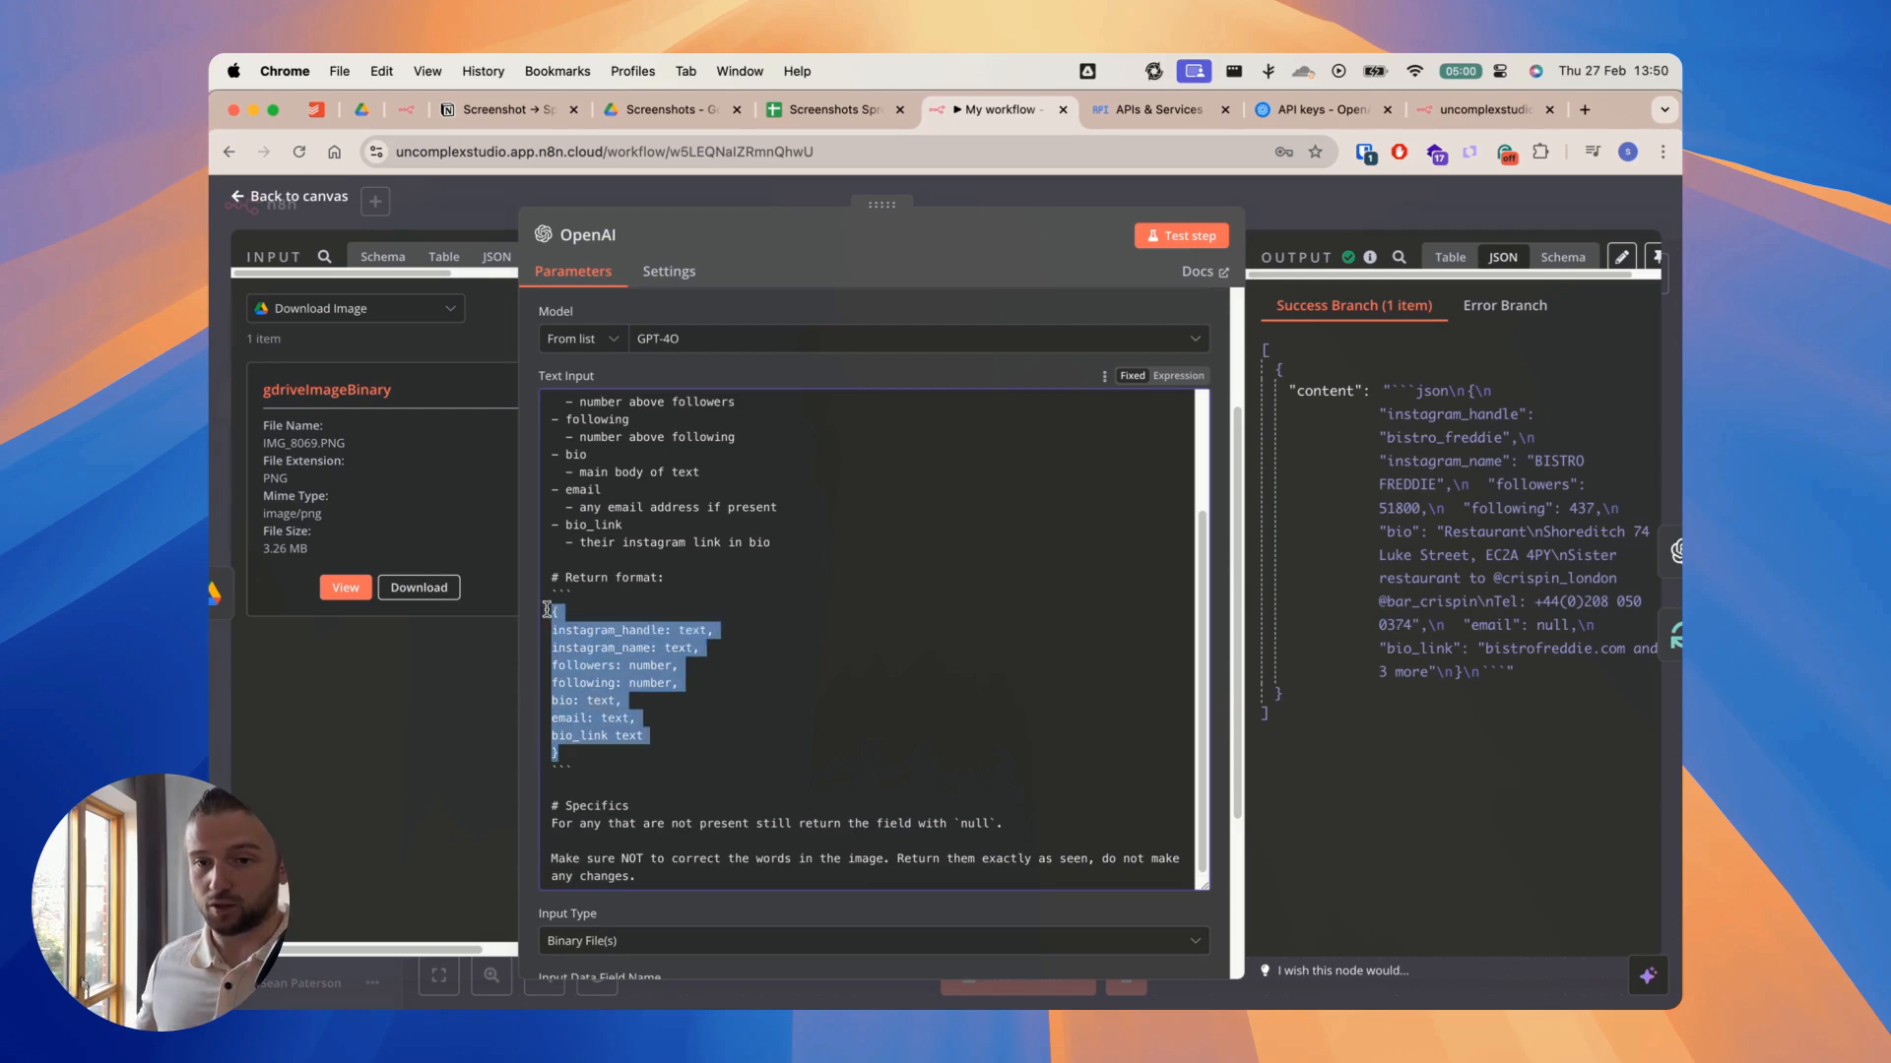
Step: Go through the return format fields one by one, highlighting each from instagram_handle to bio_link
left_click(607, 620)
double_click(607, 629)
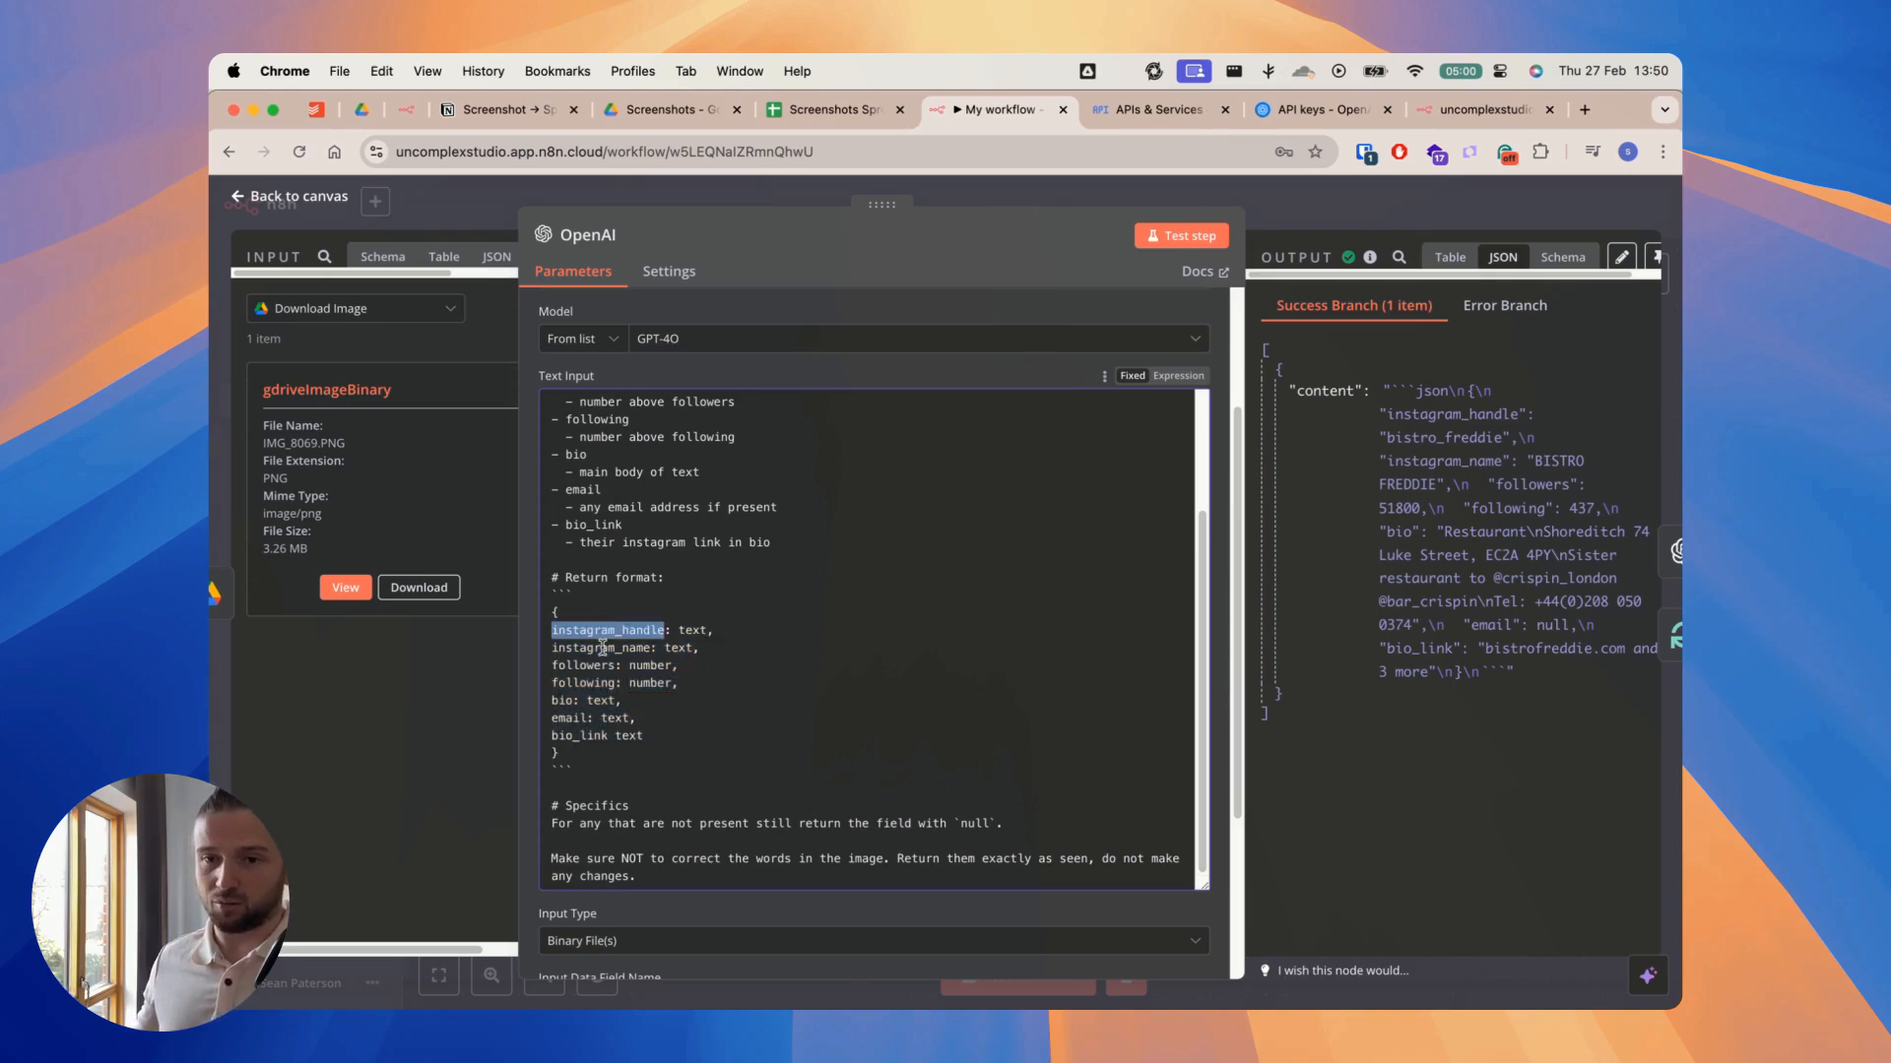
double_click(602, 648)
double_click(589, 666)
double_click(589, 683)
double_click(567, 700)
left_click(564, 716)
double_click(571, 730)
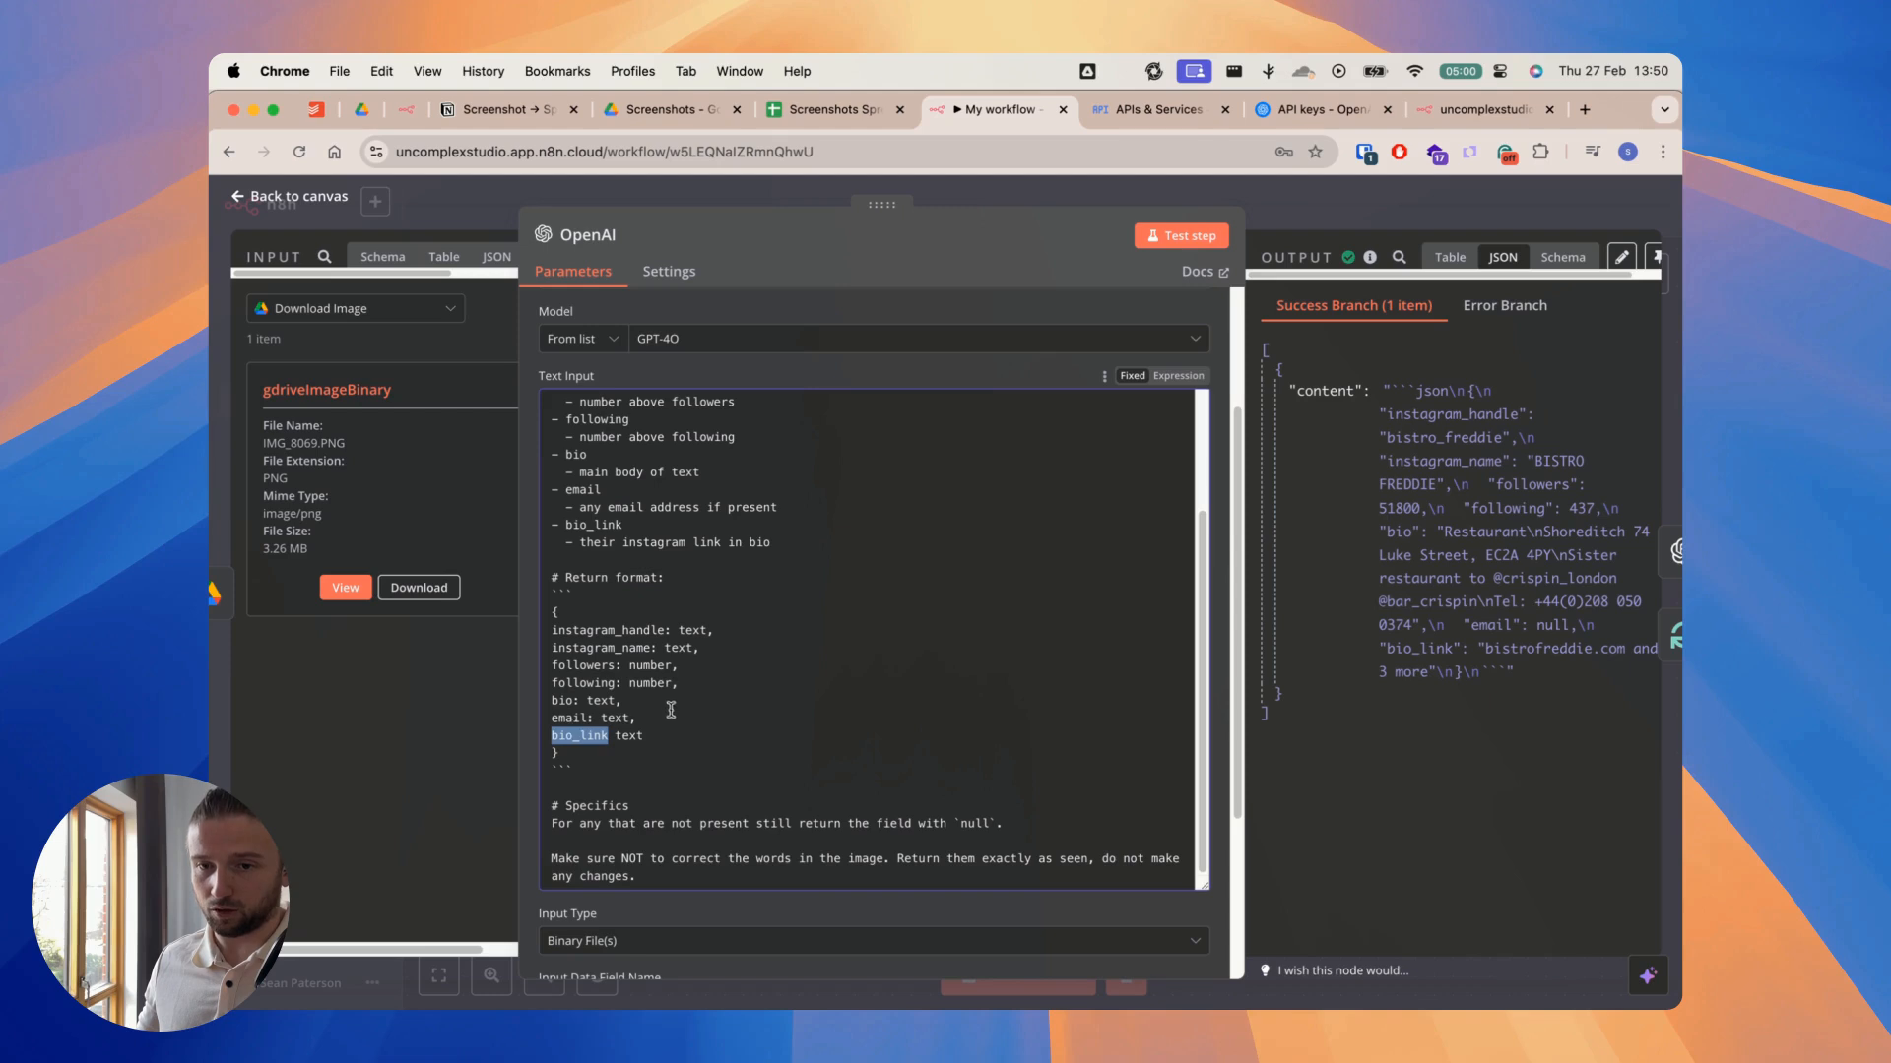
Step: Review the prompt's Specifics on returning null and not correcting words, and recheck the OpenAI node's settings before closing it
scroll(689, 630, "up", 5)
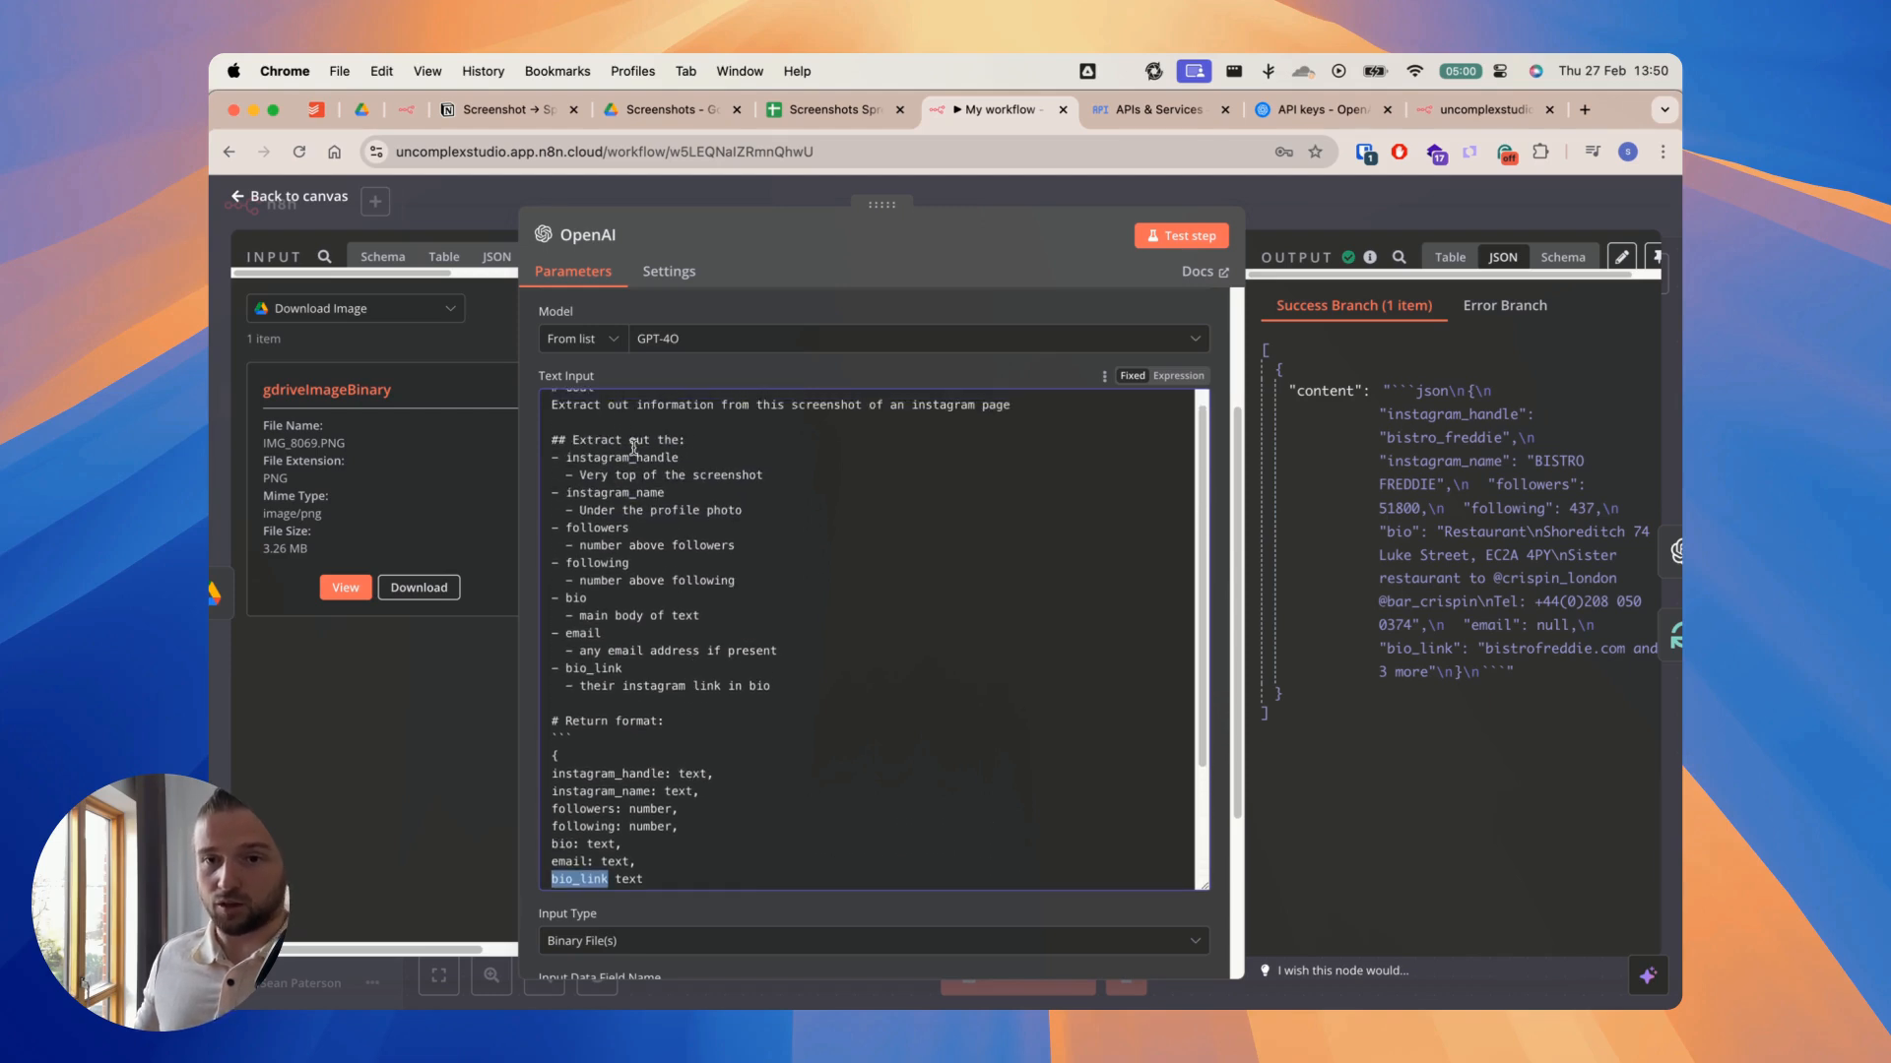
scroll(769, 642, "down", 5)
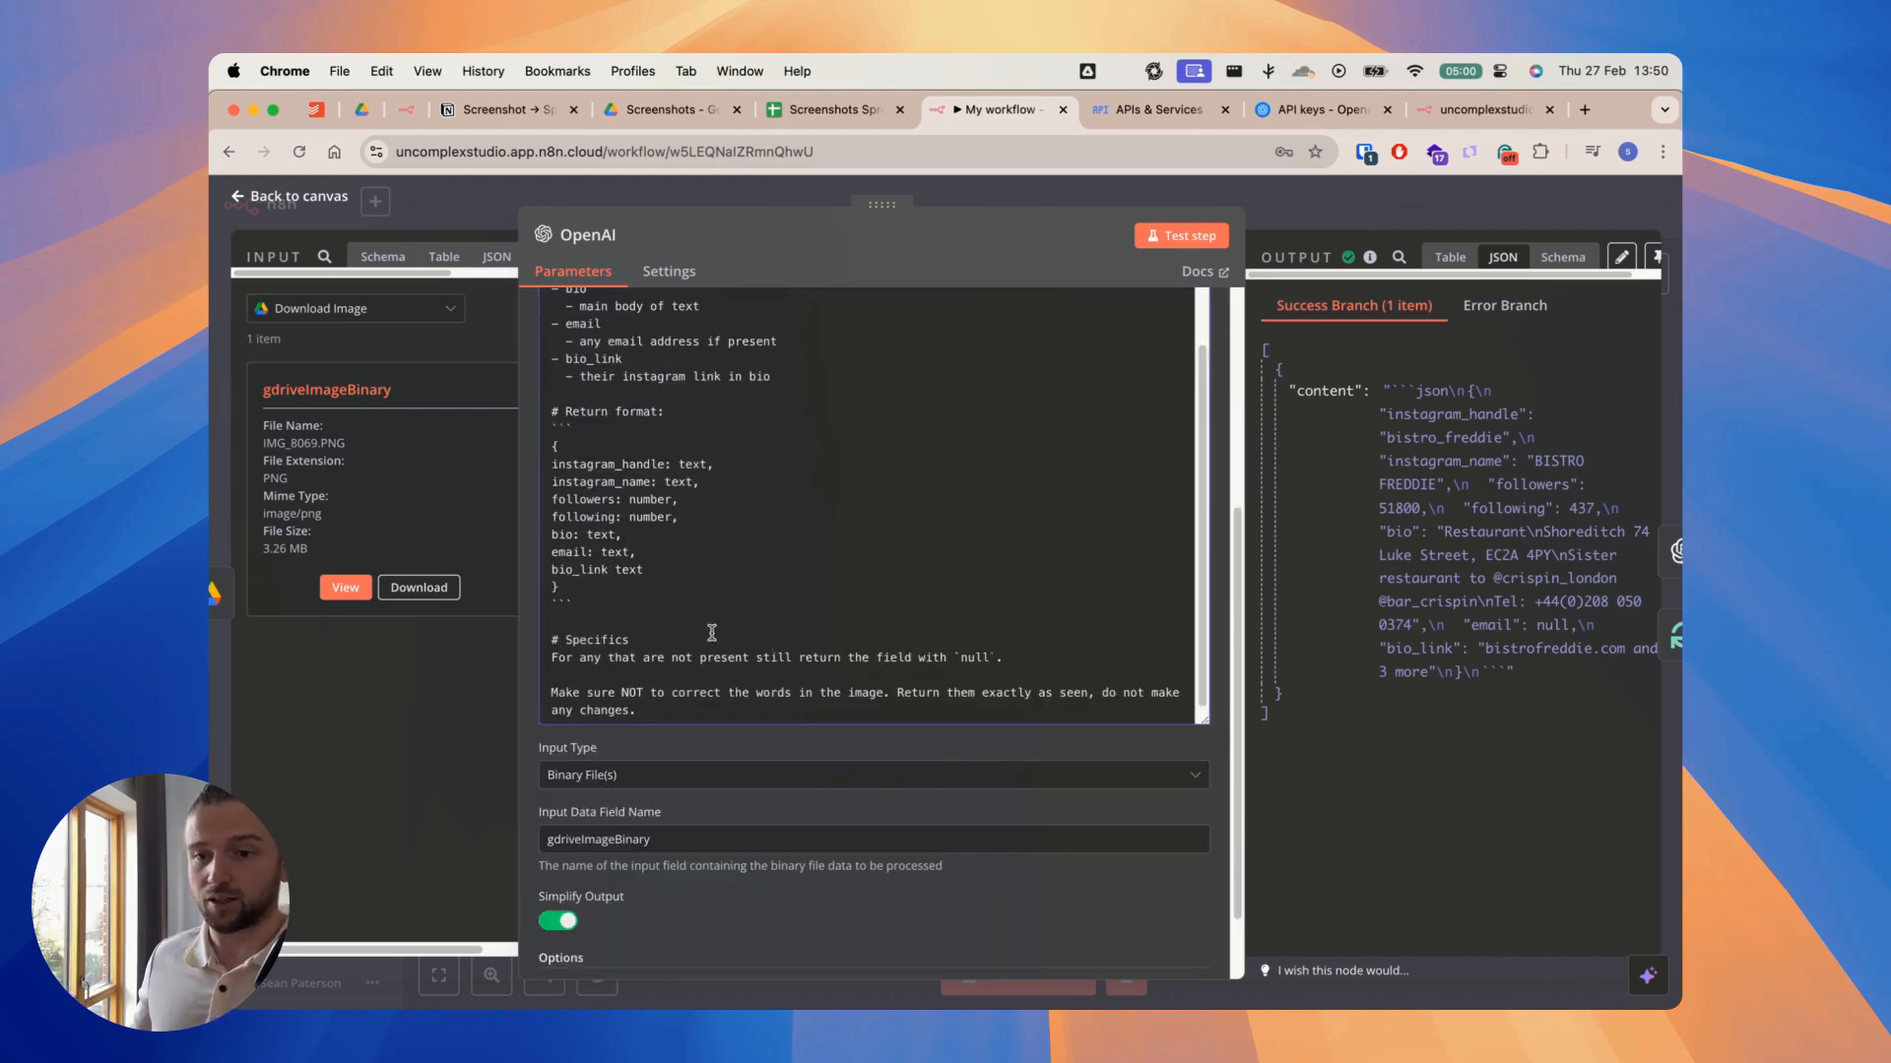
left_click_drag(574, 589, 552, 445)
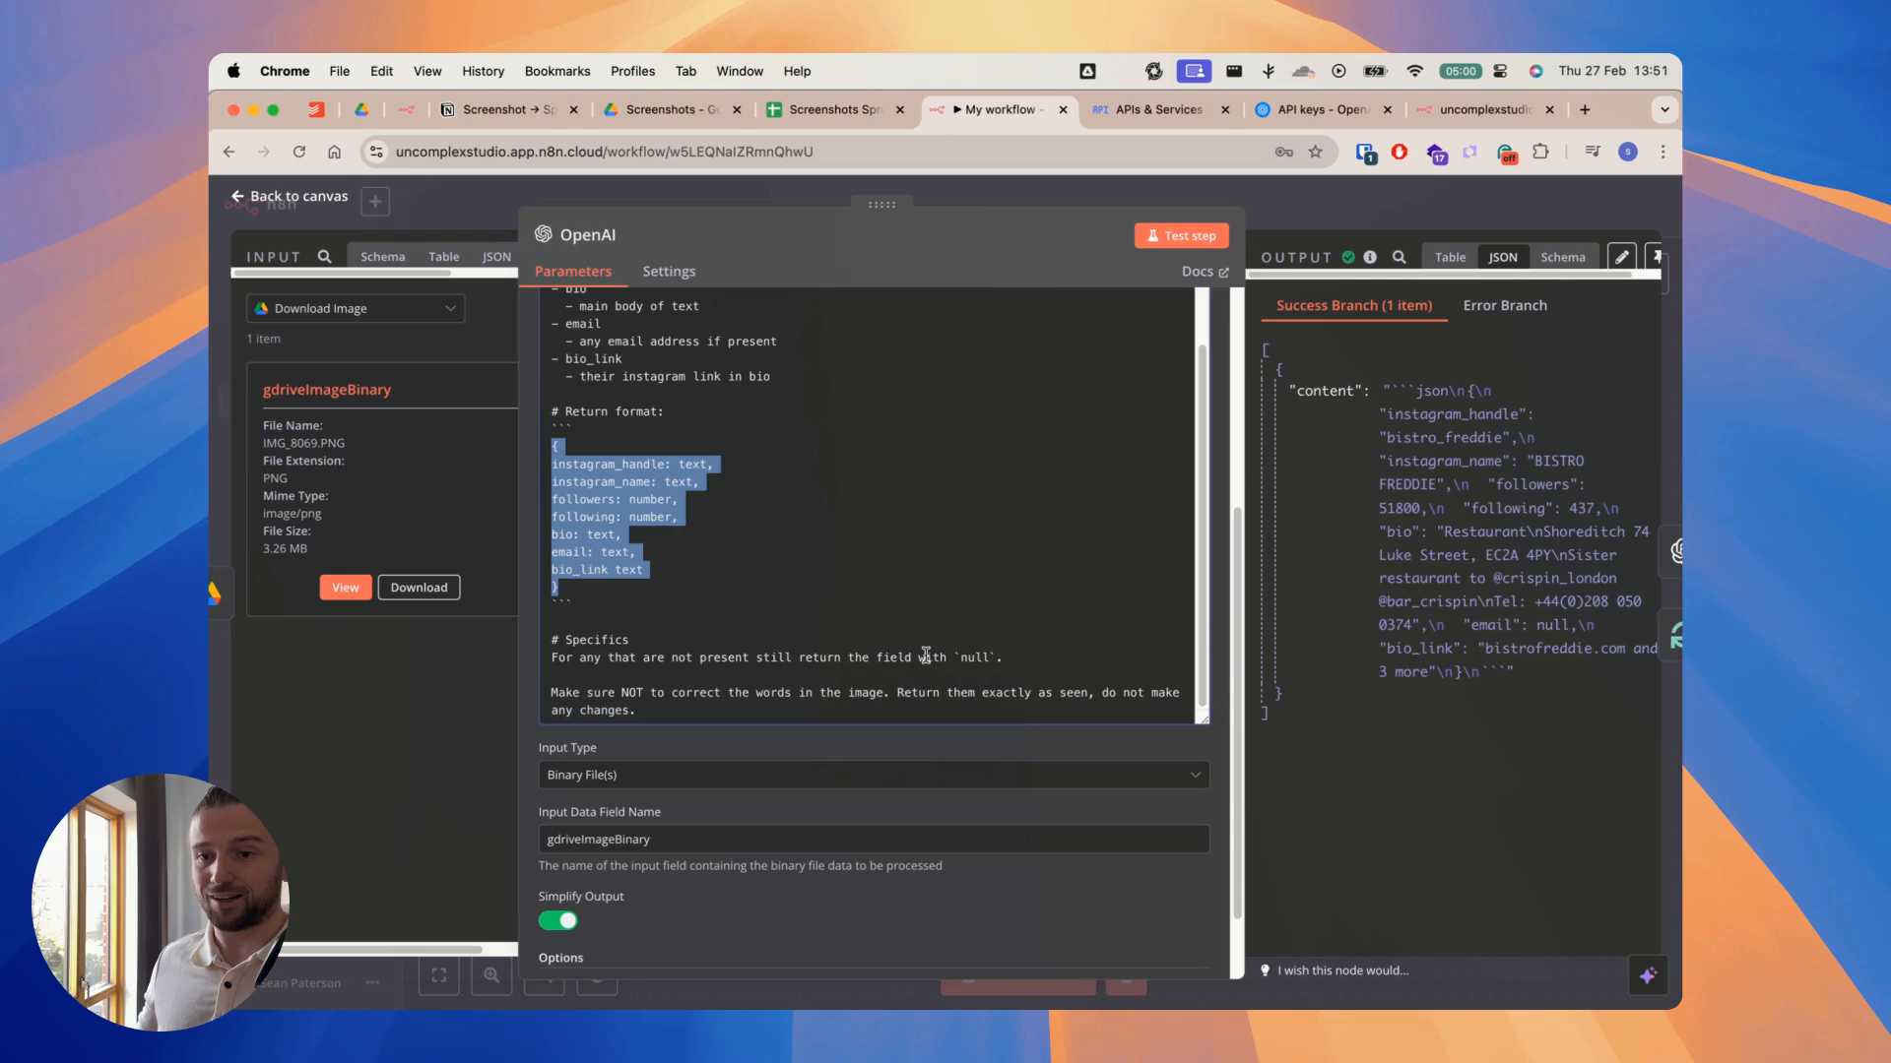
left_click(958, 656)
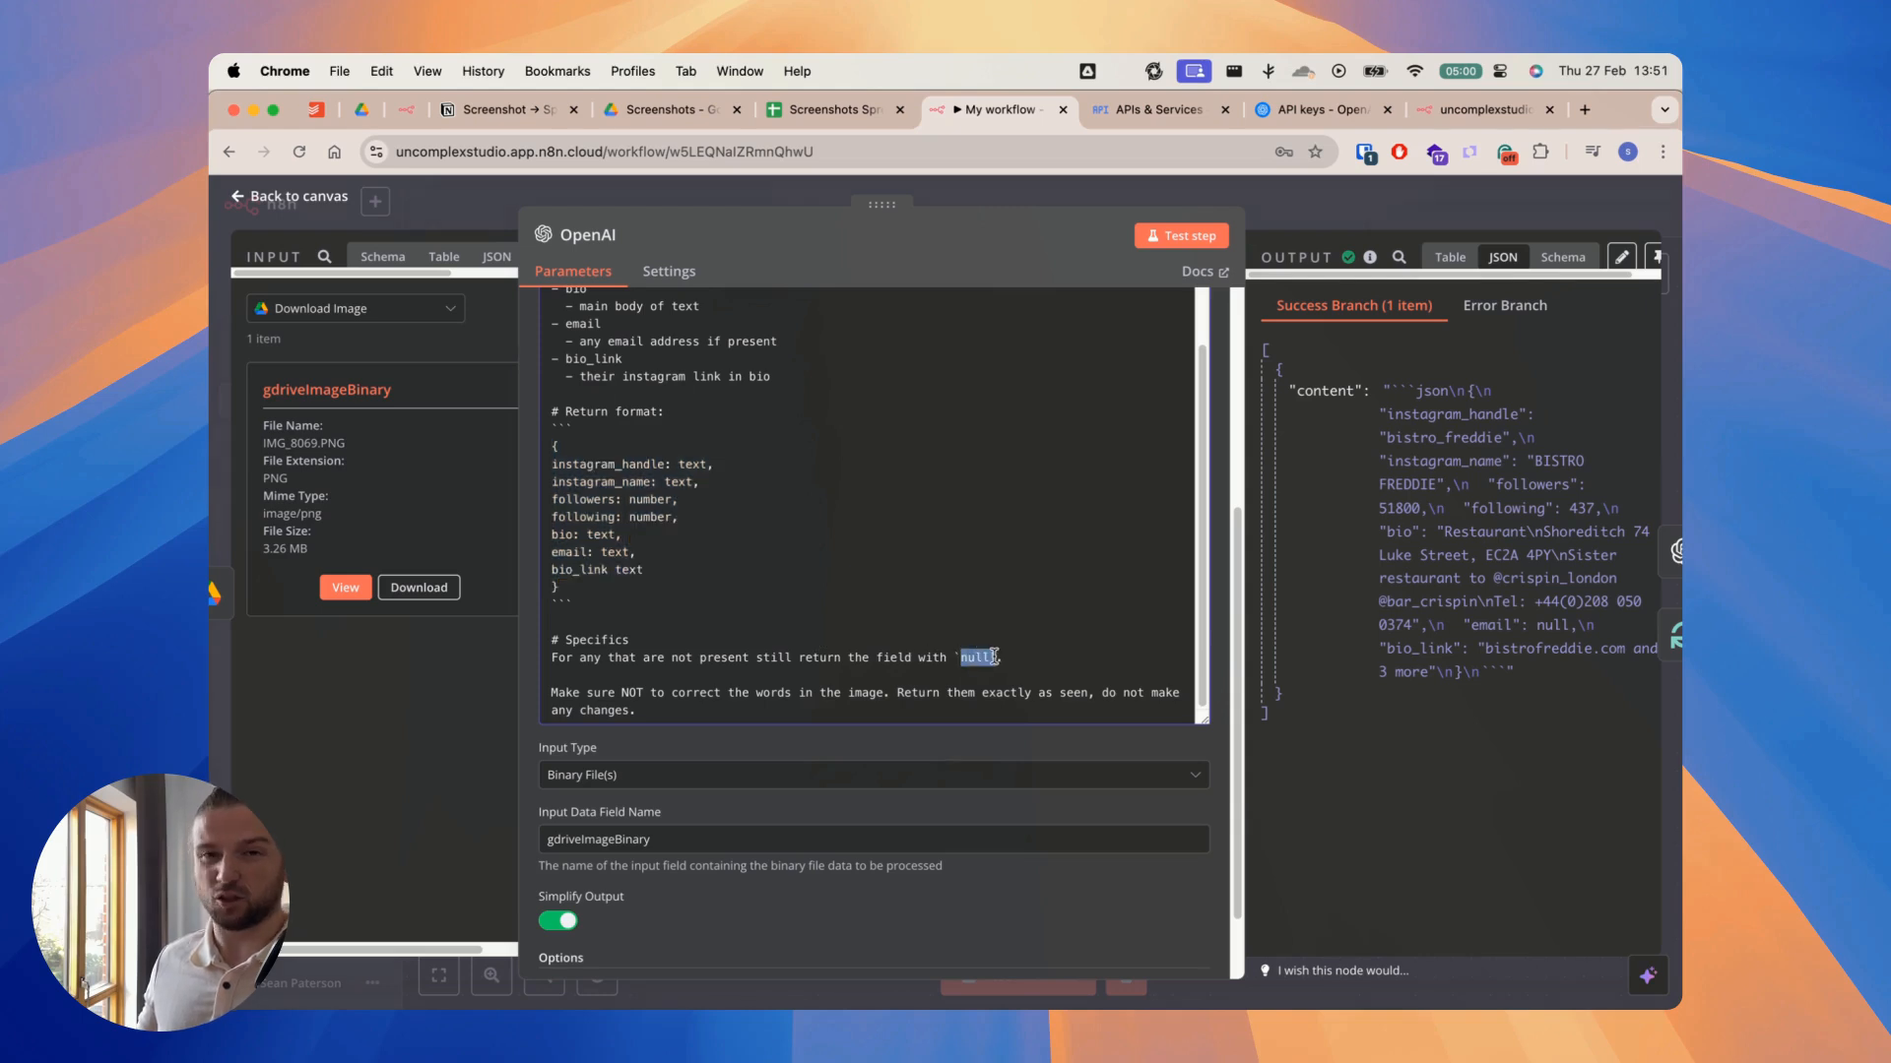
left_click(669, 718)
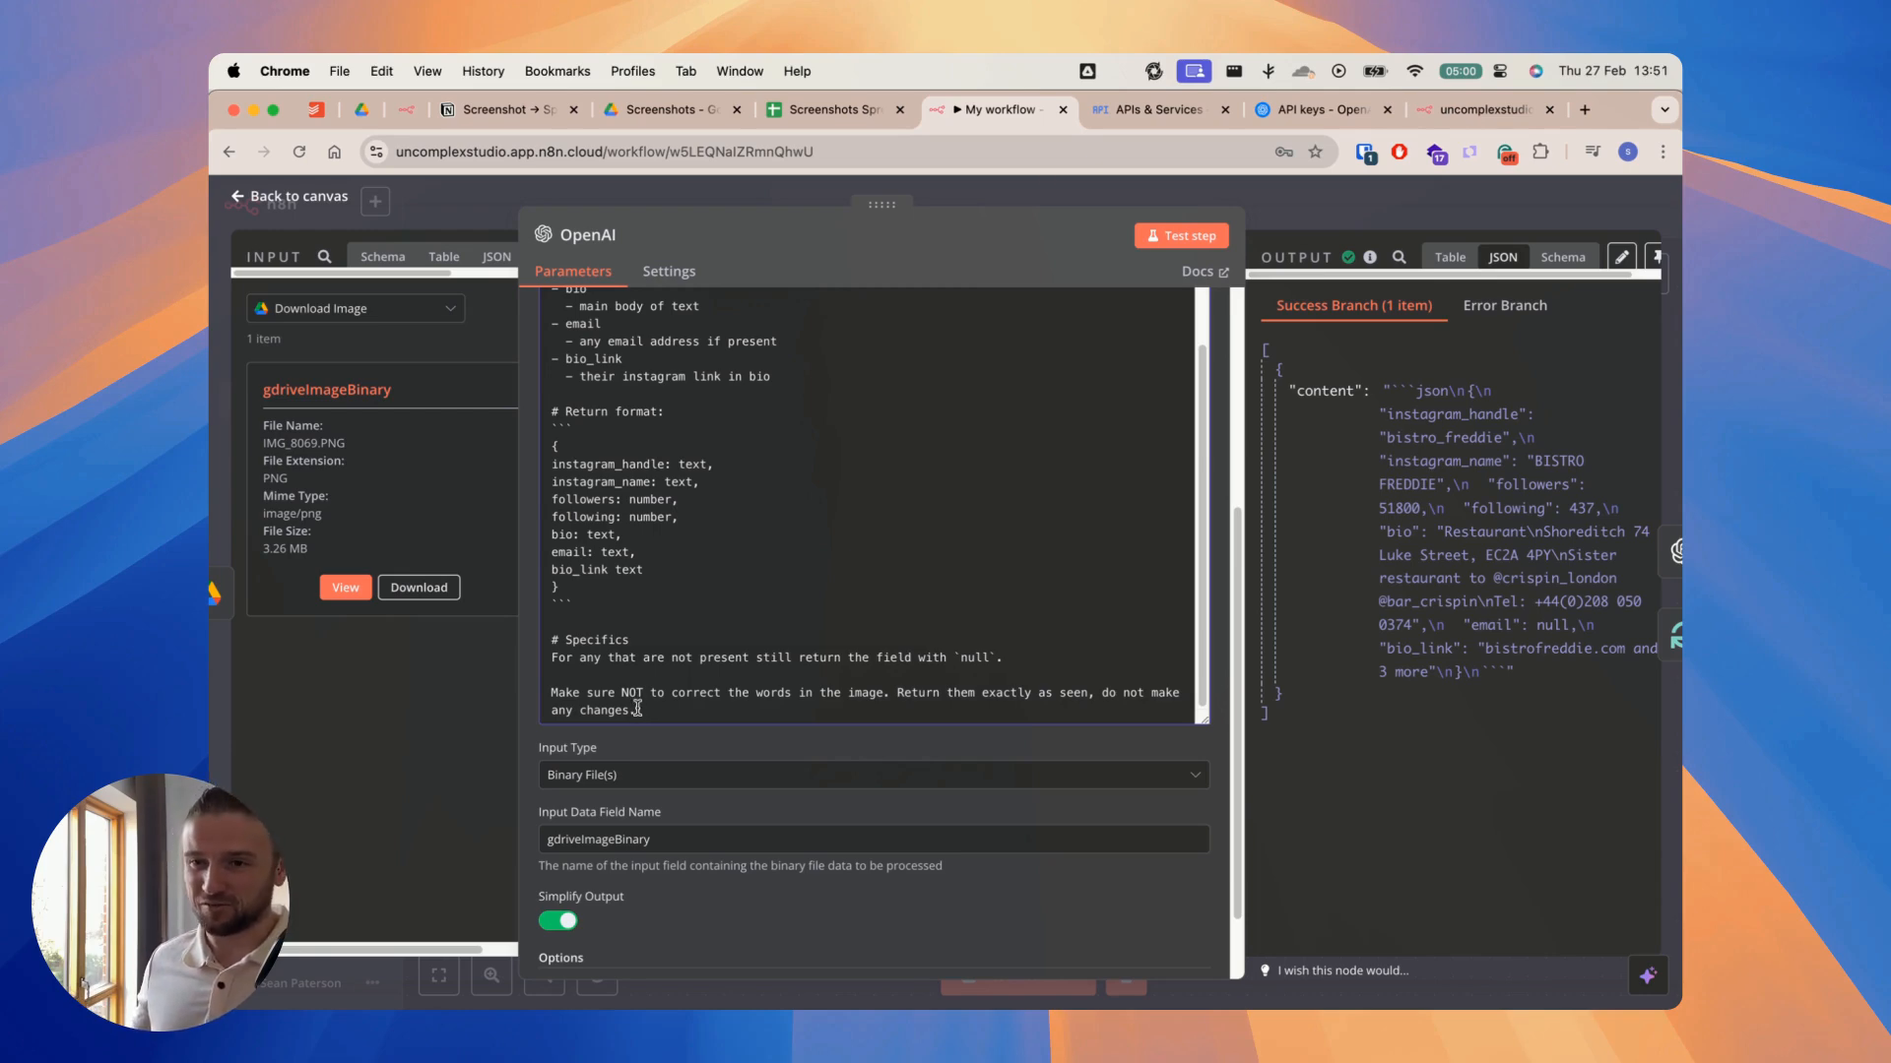
left_click(1014, 192)
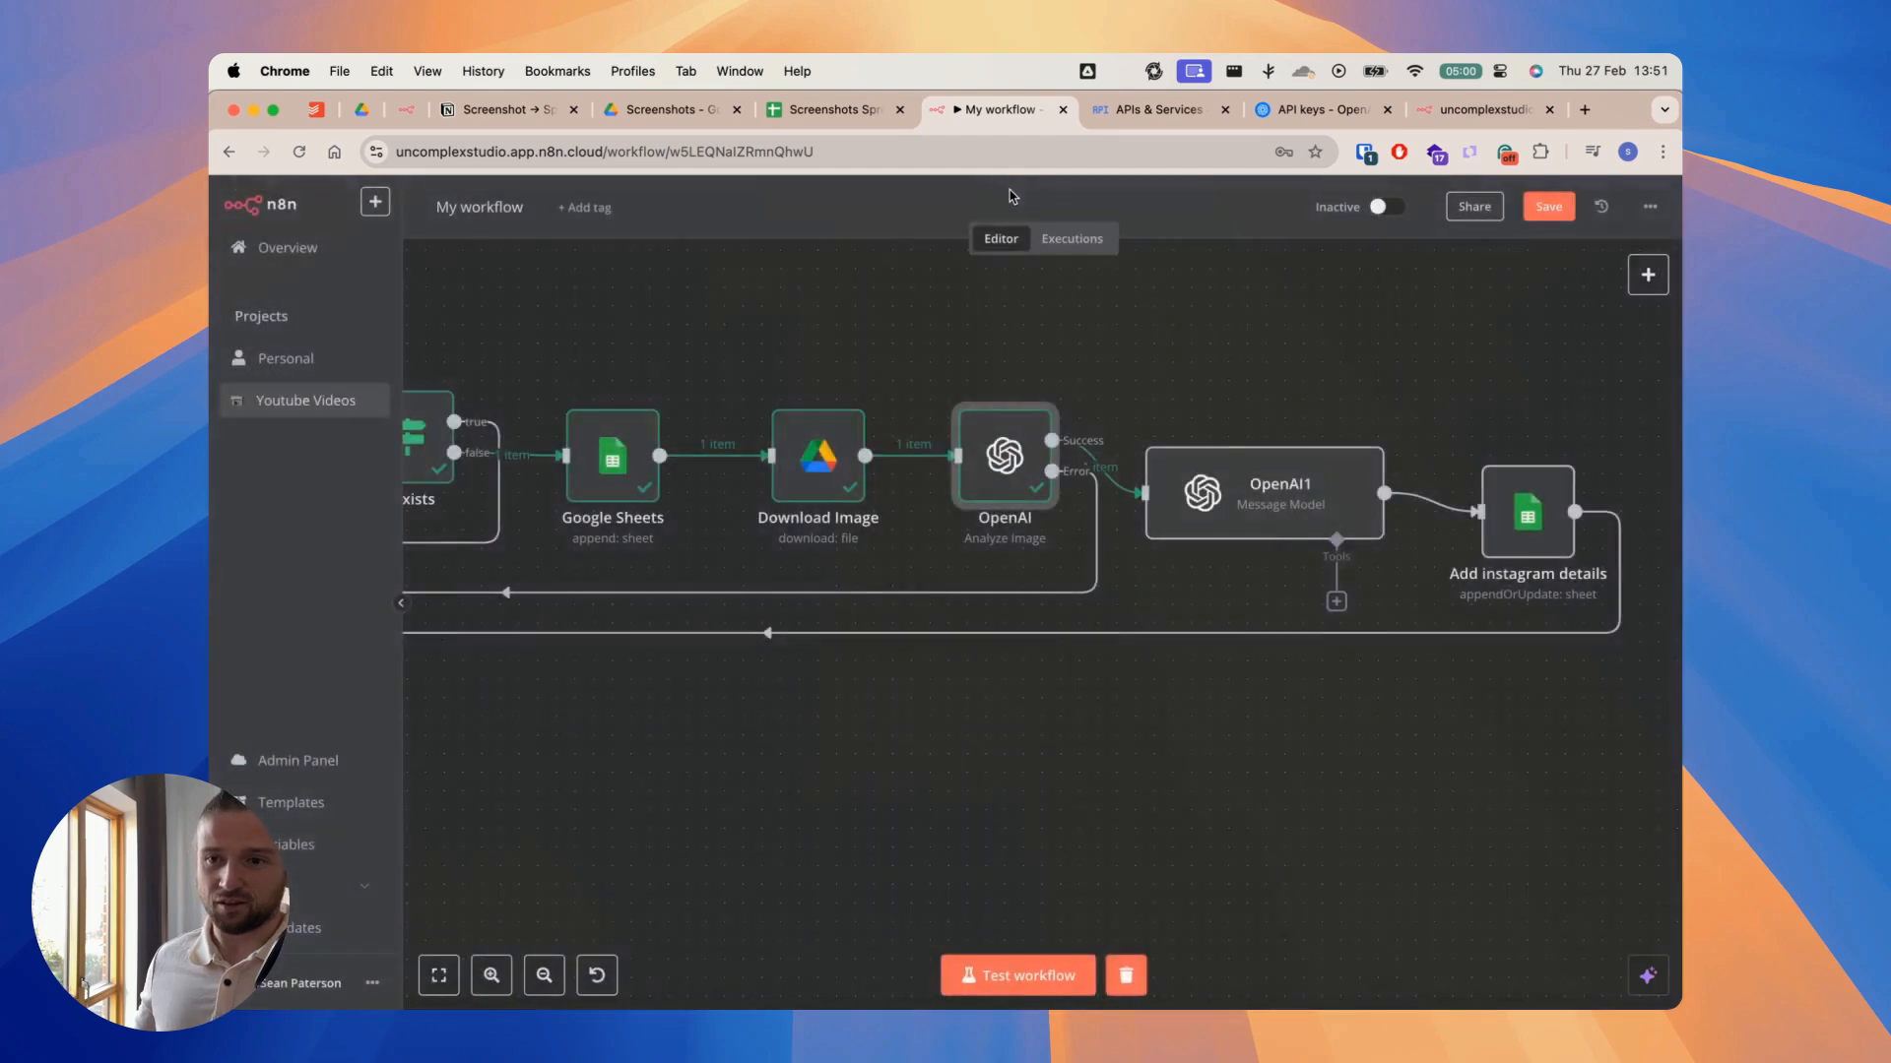
double_click(1038, 479)
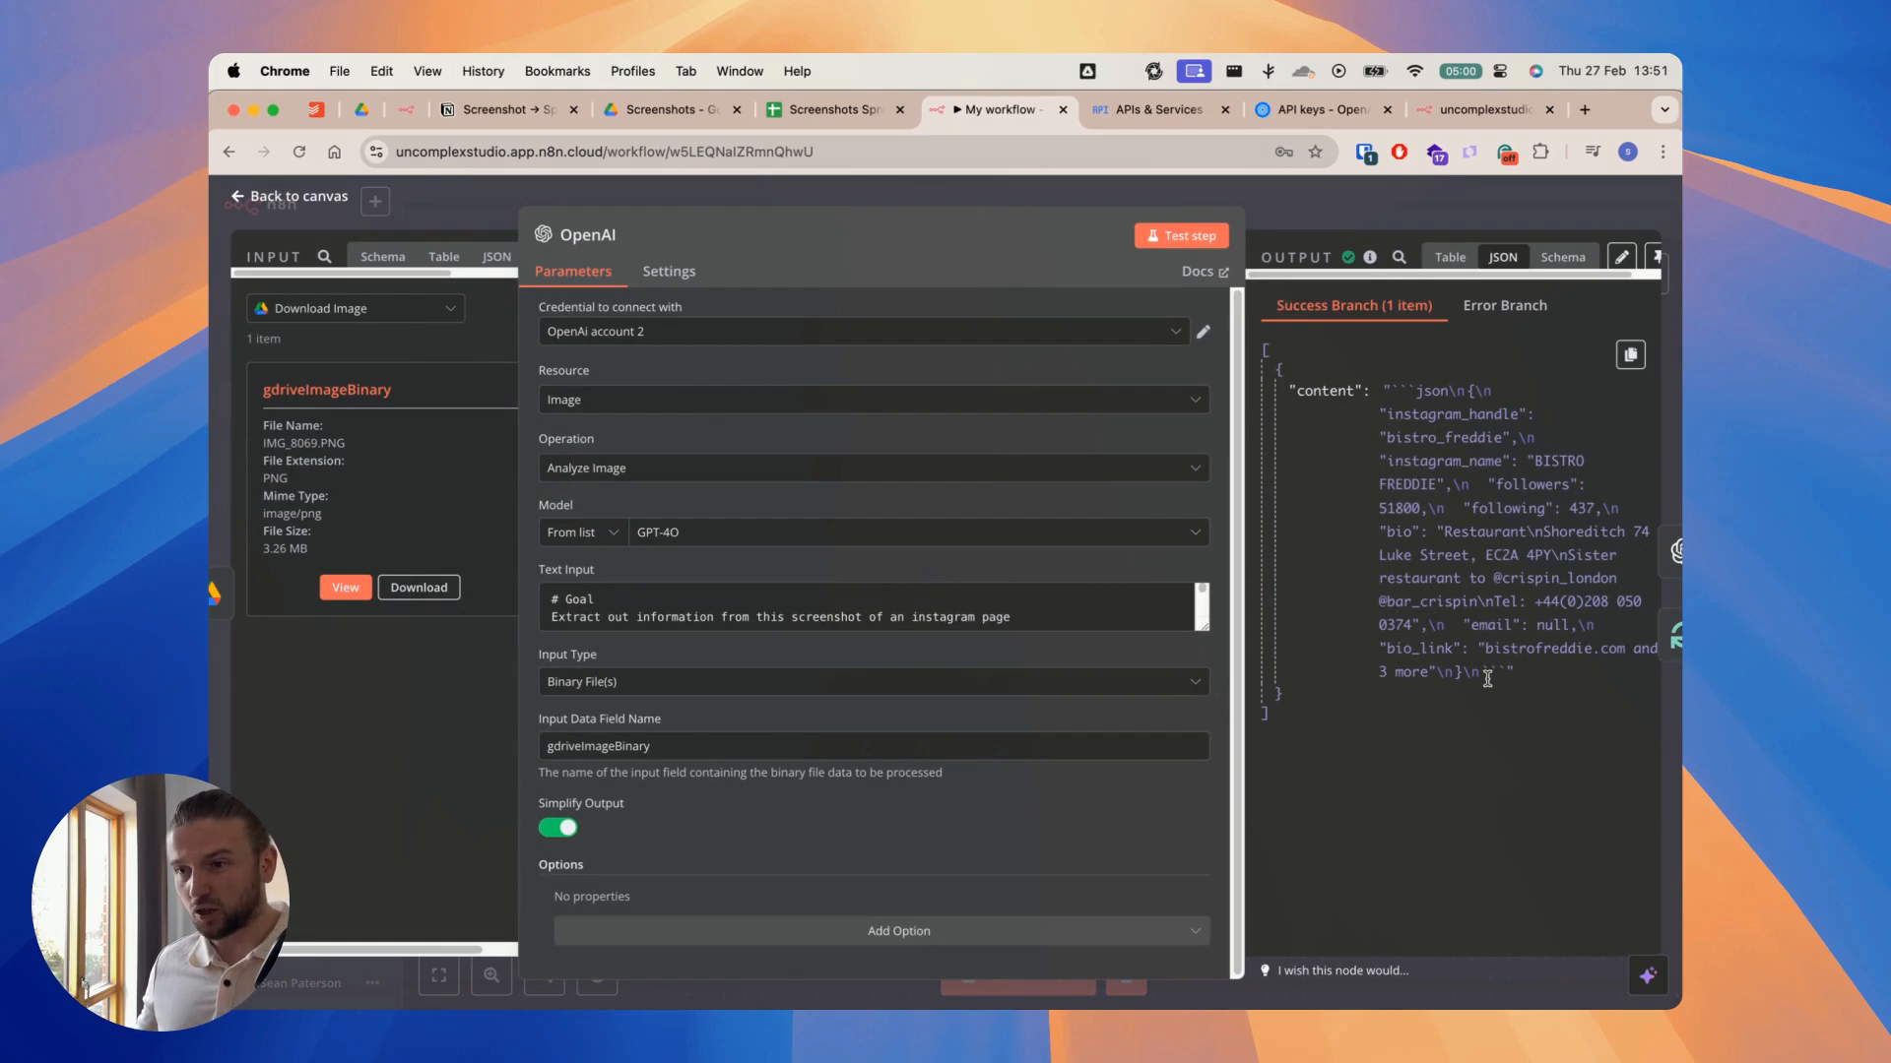
left_click(1330, 210)
Step: Open the OpenAI1 Message Model node and test it on the extracted content
double_click(1241, 487)
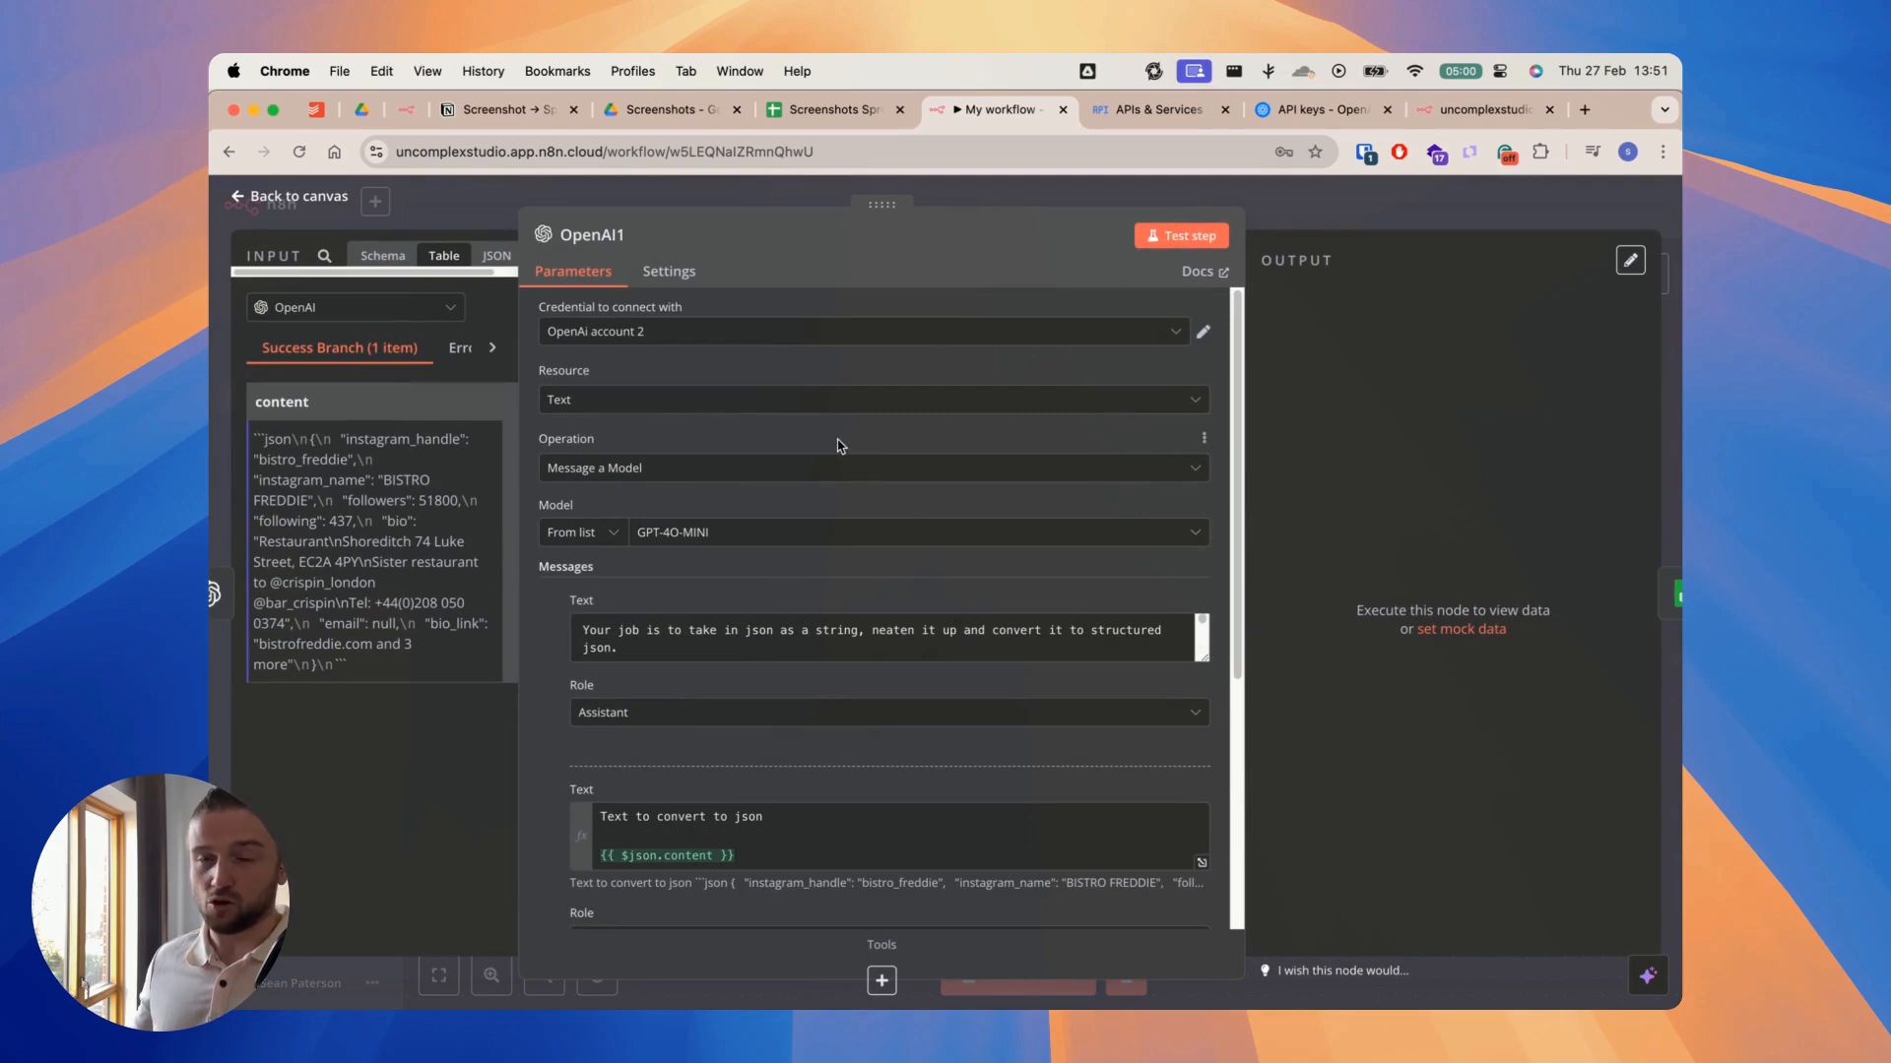
scroll(838, 446, "down", 1)
scroll(819, 578, "down", 2)
left_click(1190, 240)
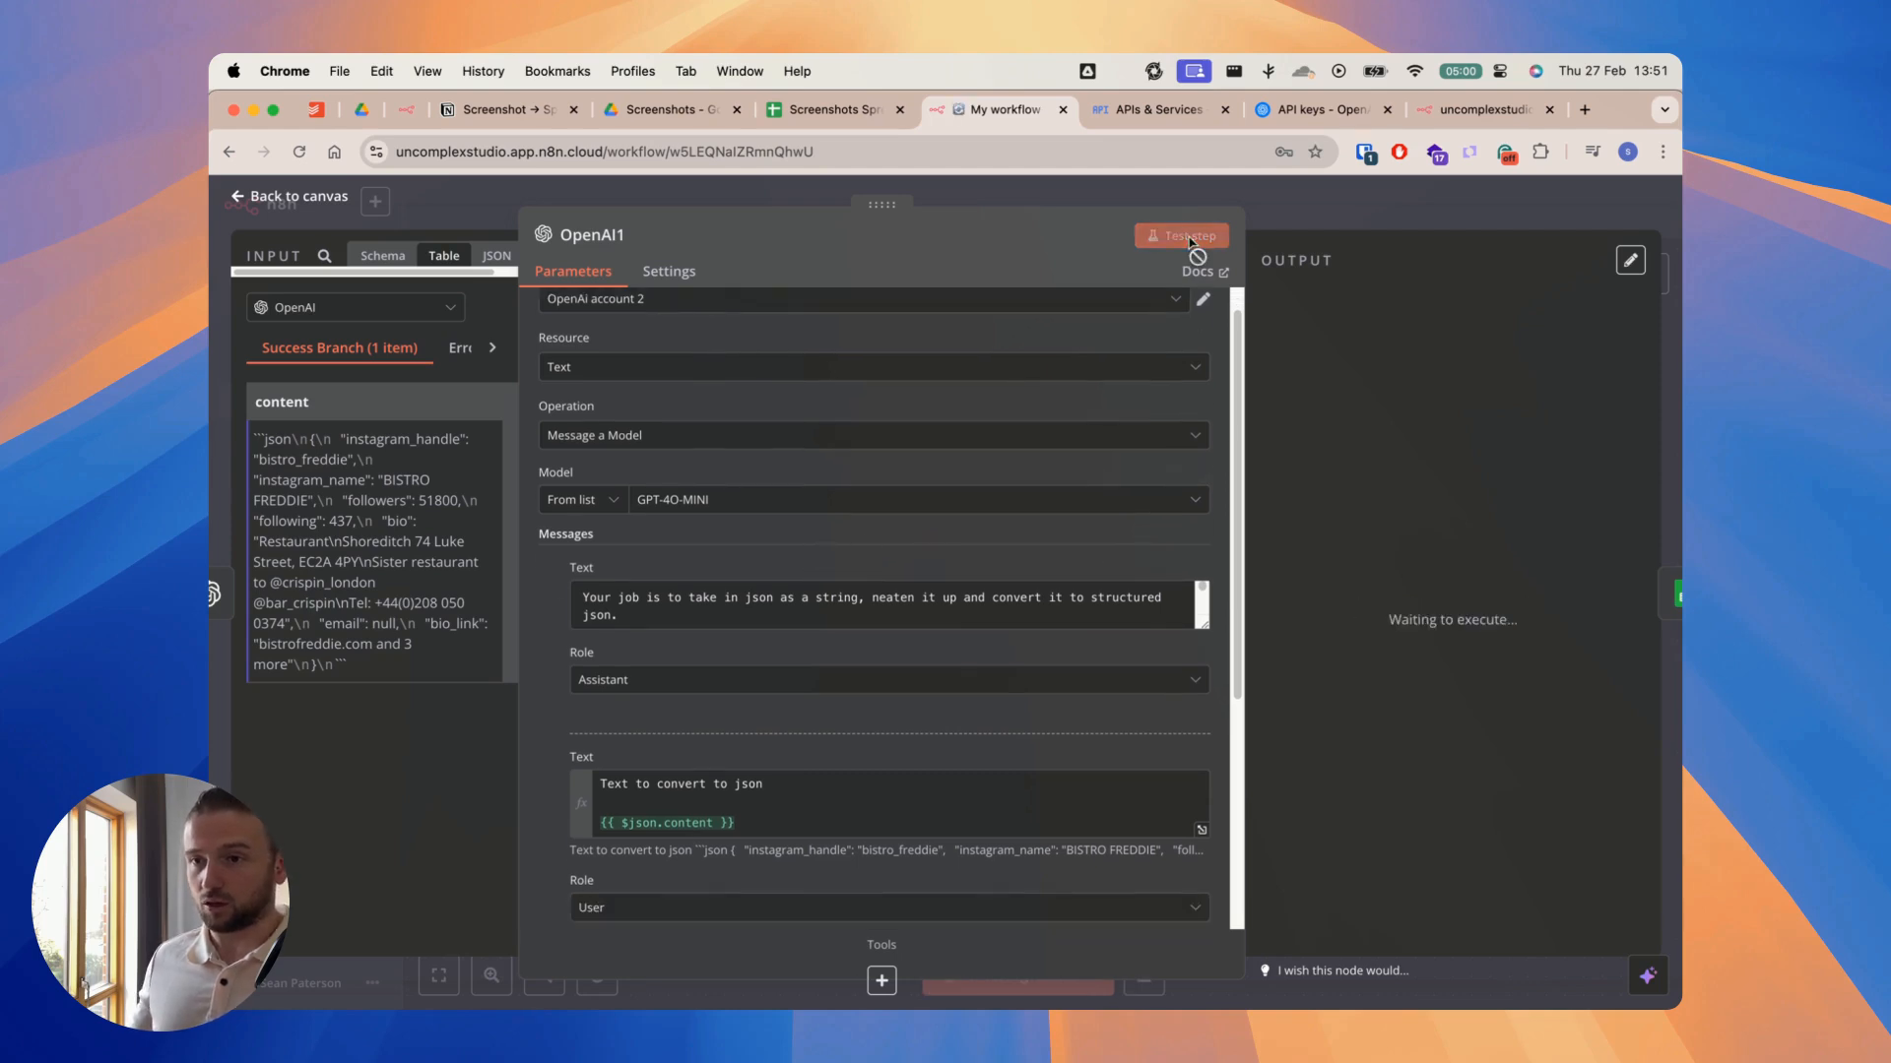
Step: Enlarge the OpenAI1 Assistant message to review its JSON structure instructions, and close the node
left_click_drag(1201, 627, 1202, 864)
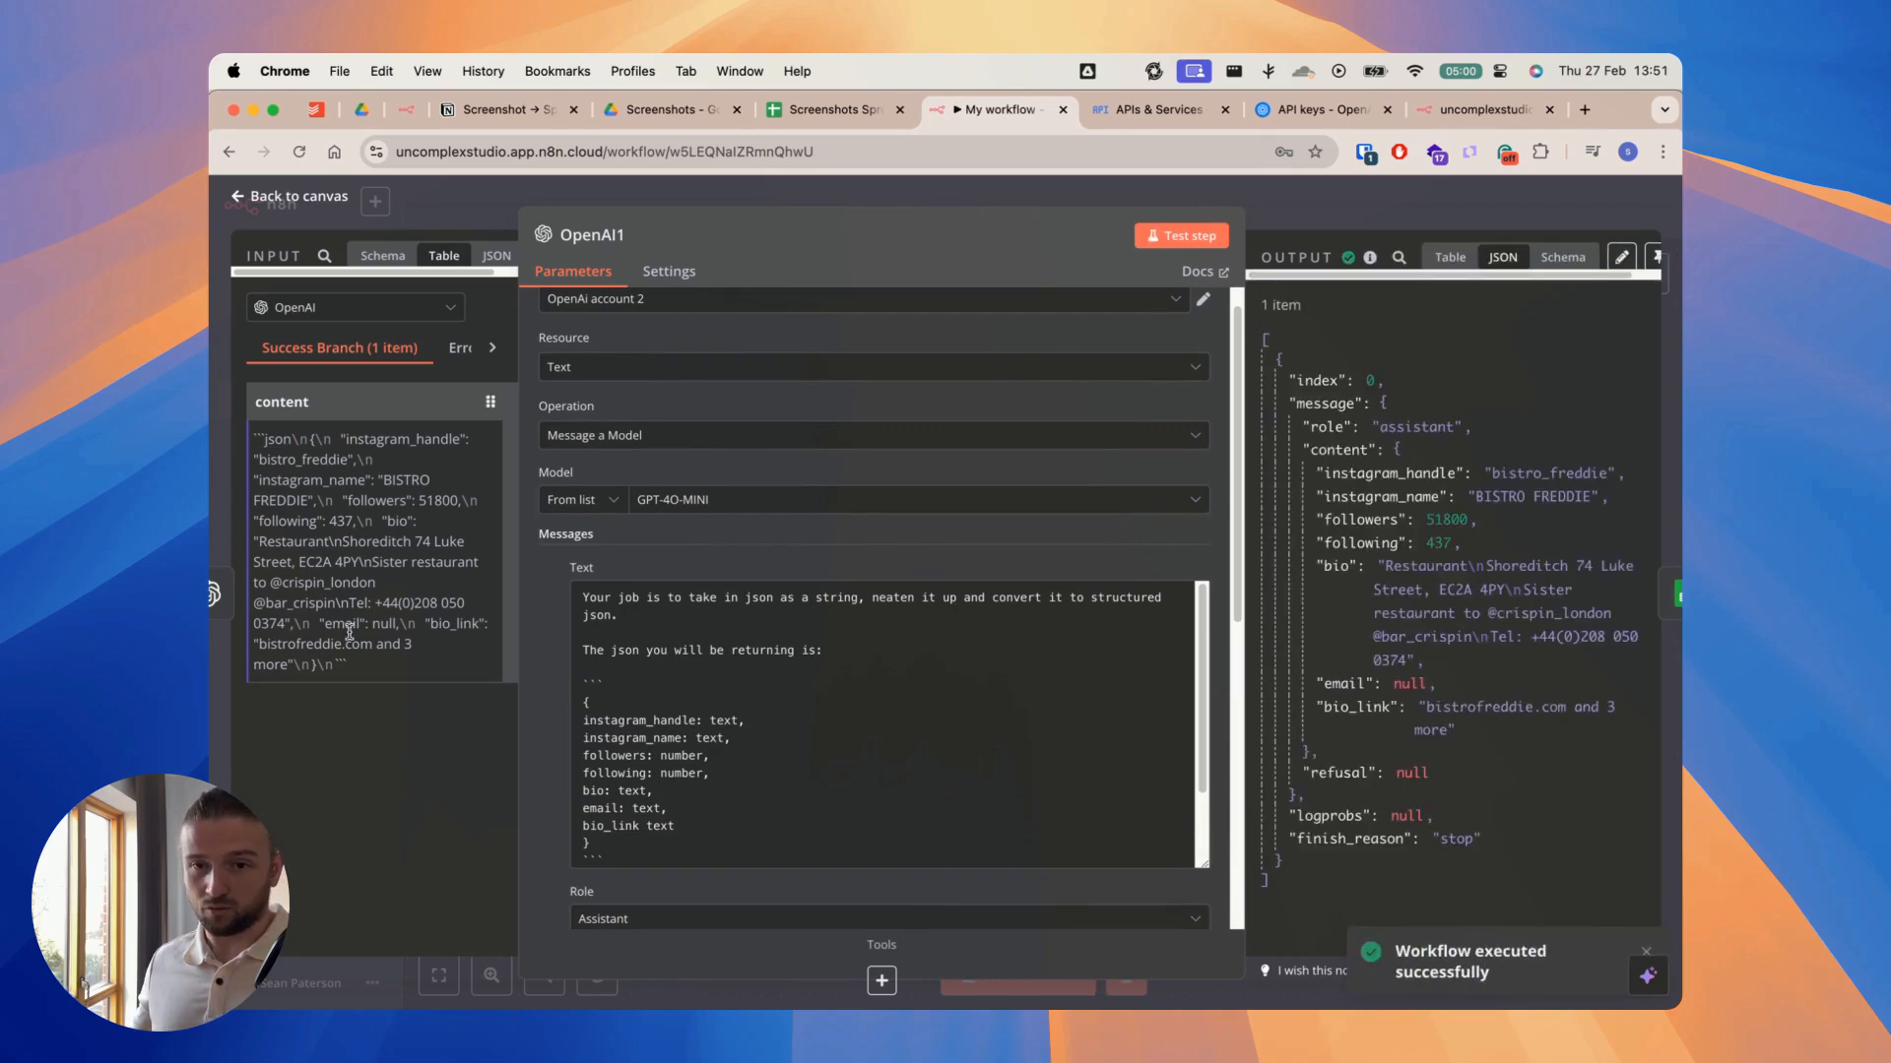
scroll(850, 559, "down", 2)
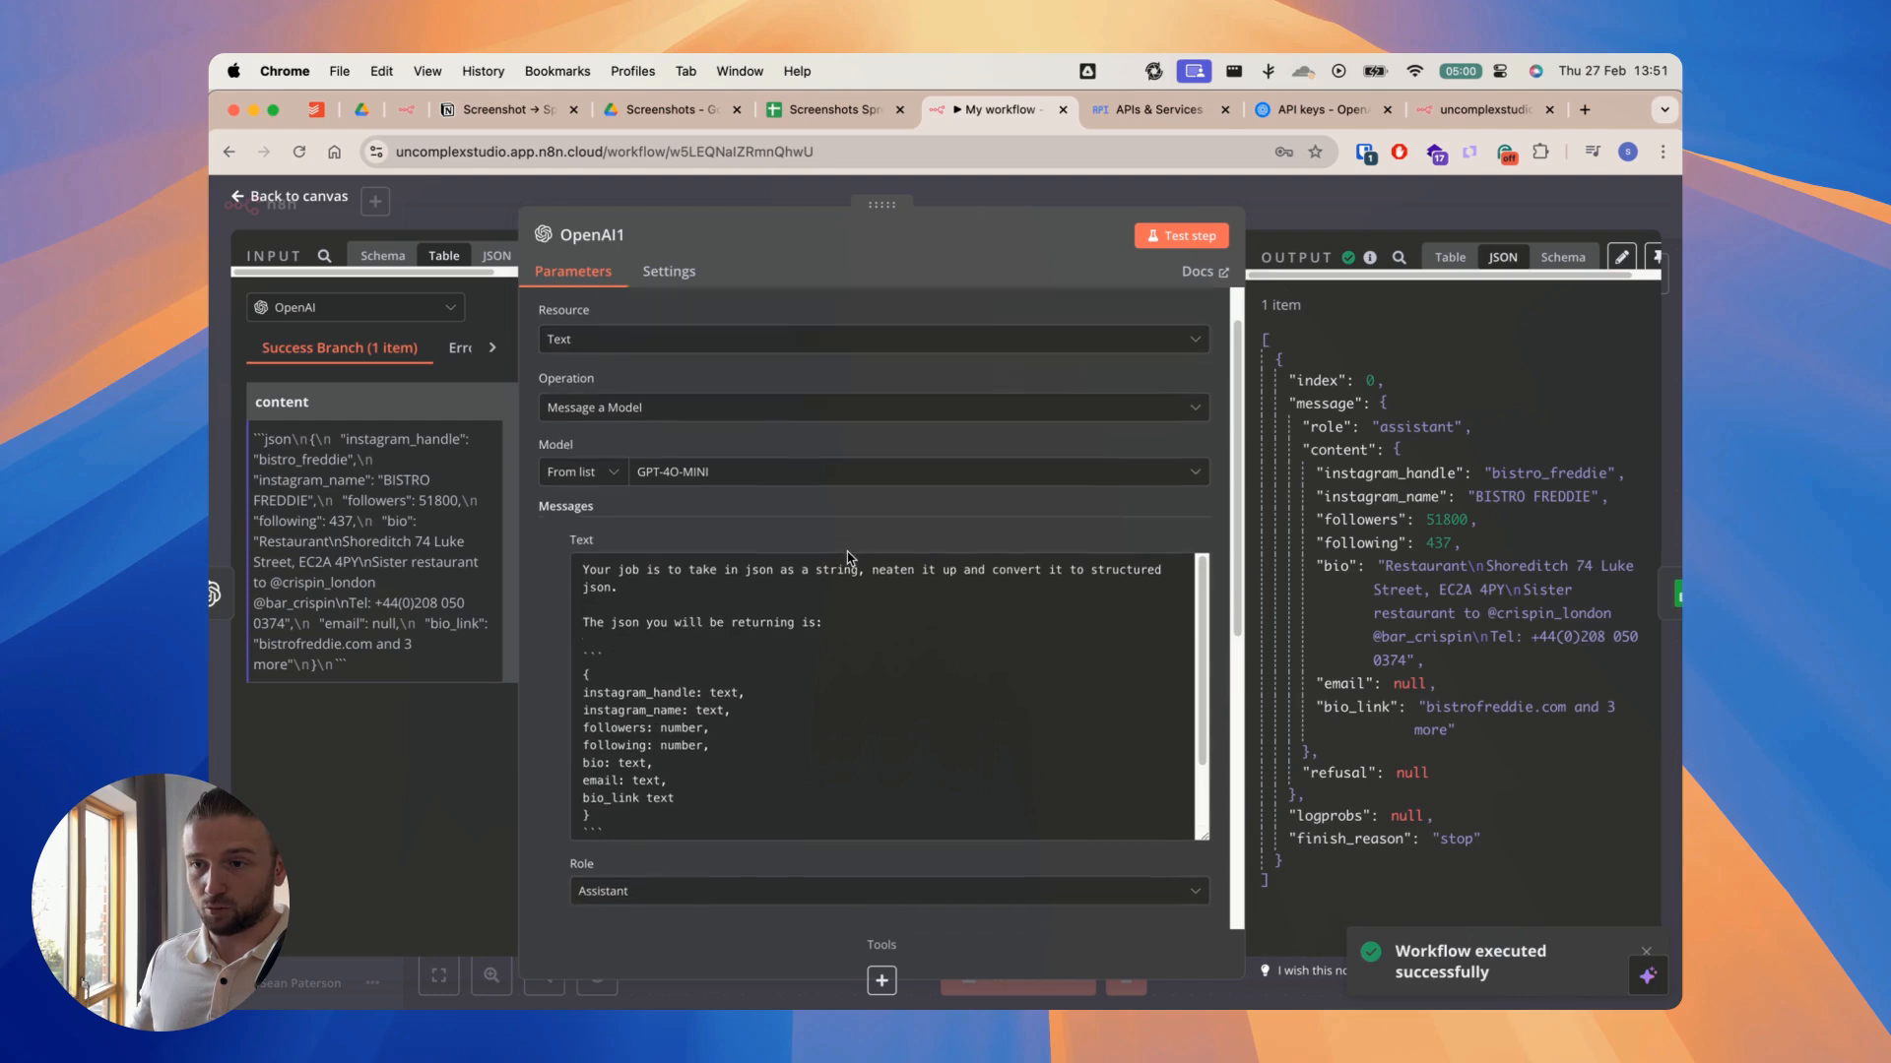
left_click_drag(1203, 677, 1243, 820)
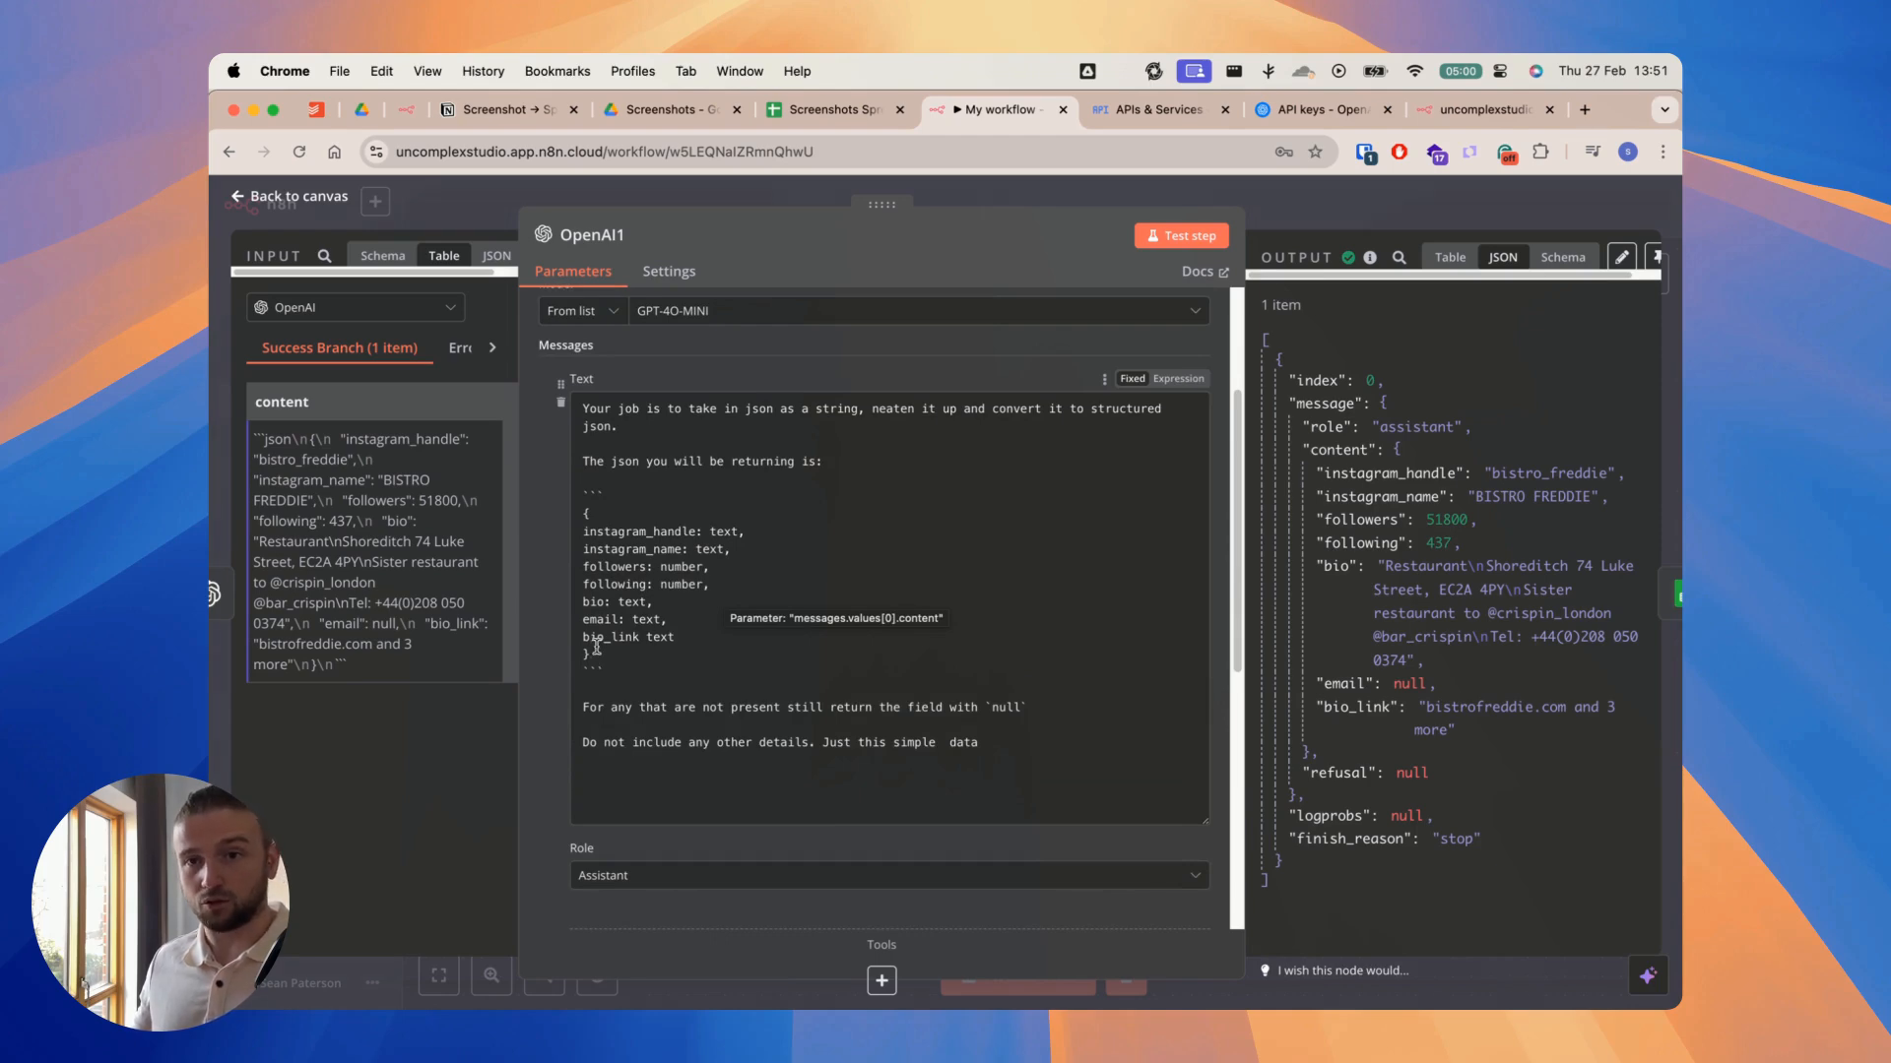
key("Escape")
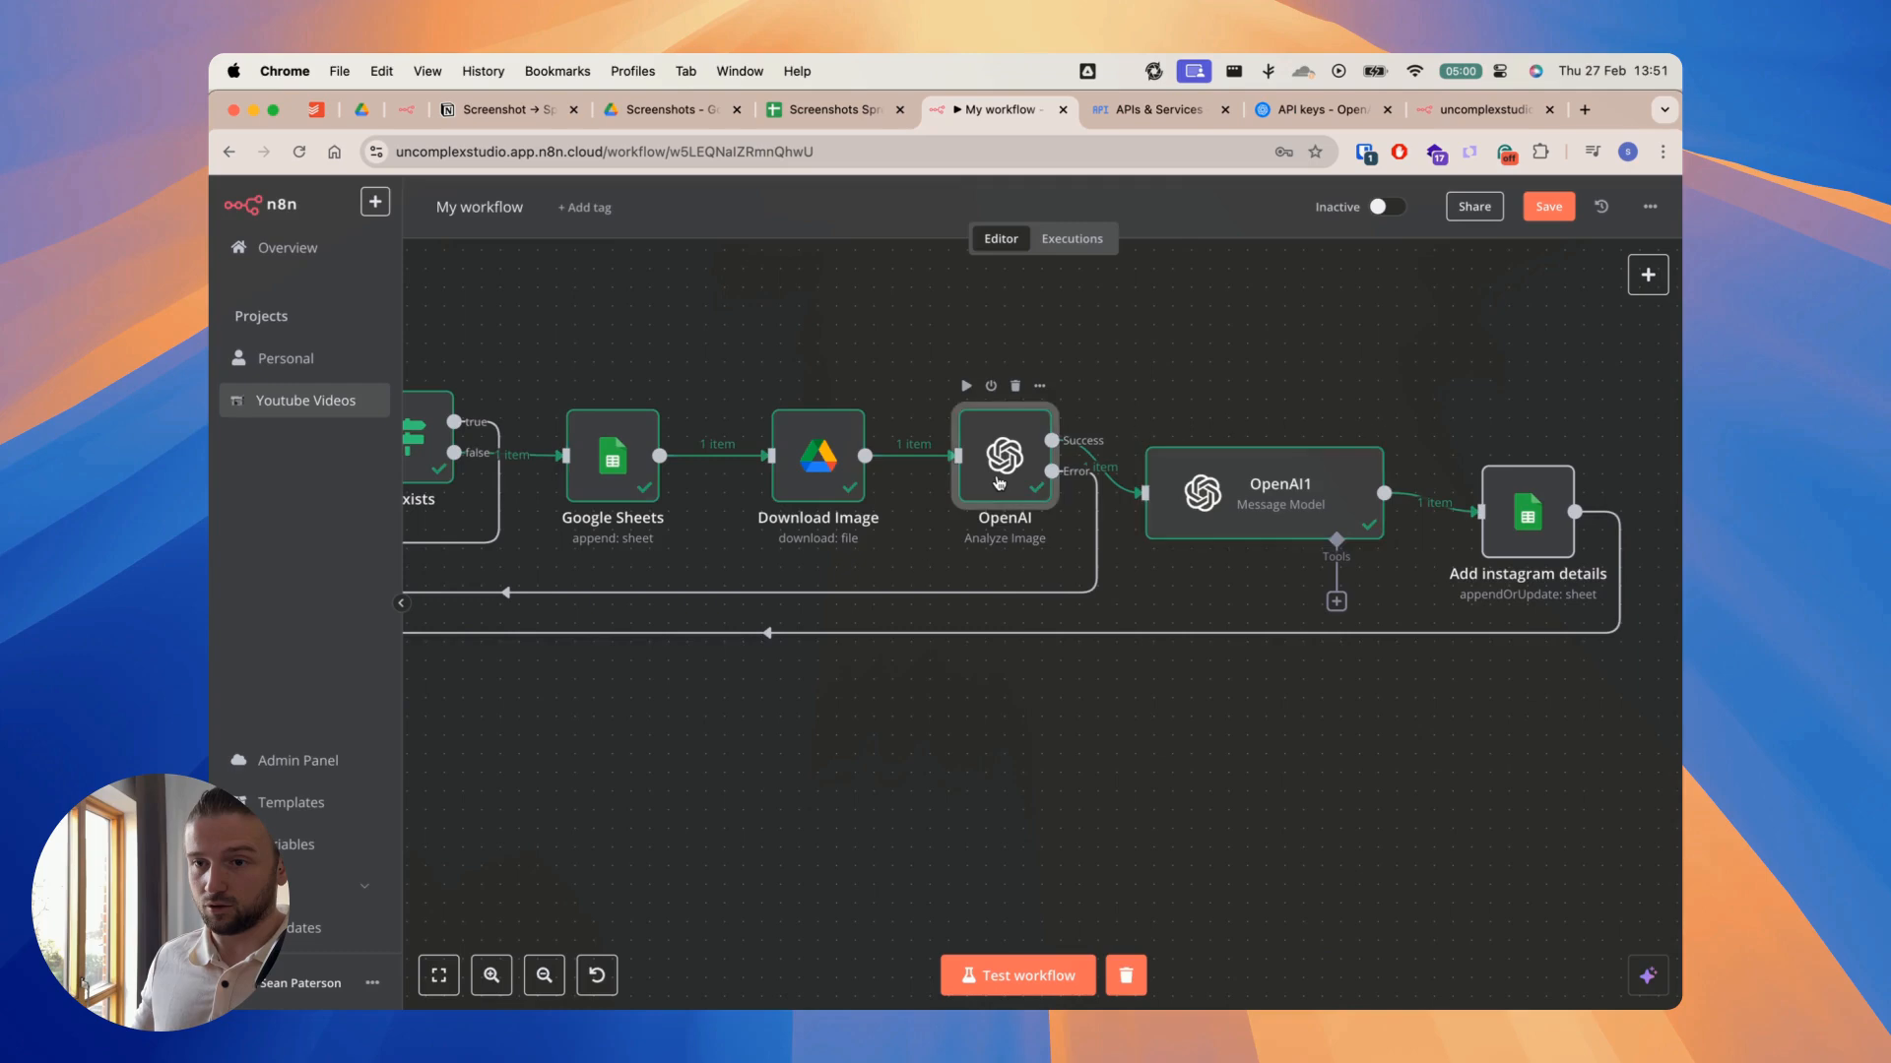
Step: Reopen the OpenAI Analyze Image node, enlarge its Text Input to highlight the return format block, and close it
double_click(999, 483)
left_click_drag(1203, 658, 1224, 957)
scroll(686, 765, "down", 5)
left_click_drag(562, 823, 552, 679)
left_click(1329, 216)
Step: Reopen the OpenAI1 node and review its enlarged Assistant message, User message and JSON output settings
double_click(1272, 501)
scroll(740, 554, "down", 4)
scroll(1203, 482, "up", 1)
left_click_drag(1205, 330, 1212, 813)
scroll(670, 469, "up", 2)
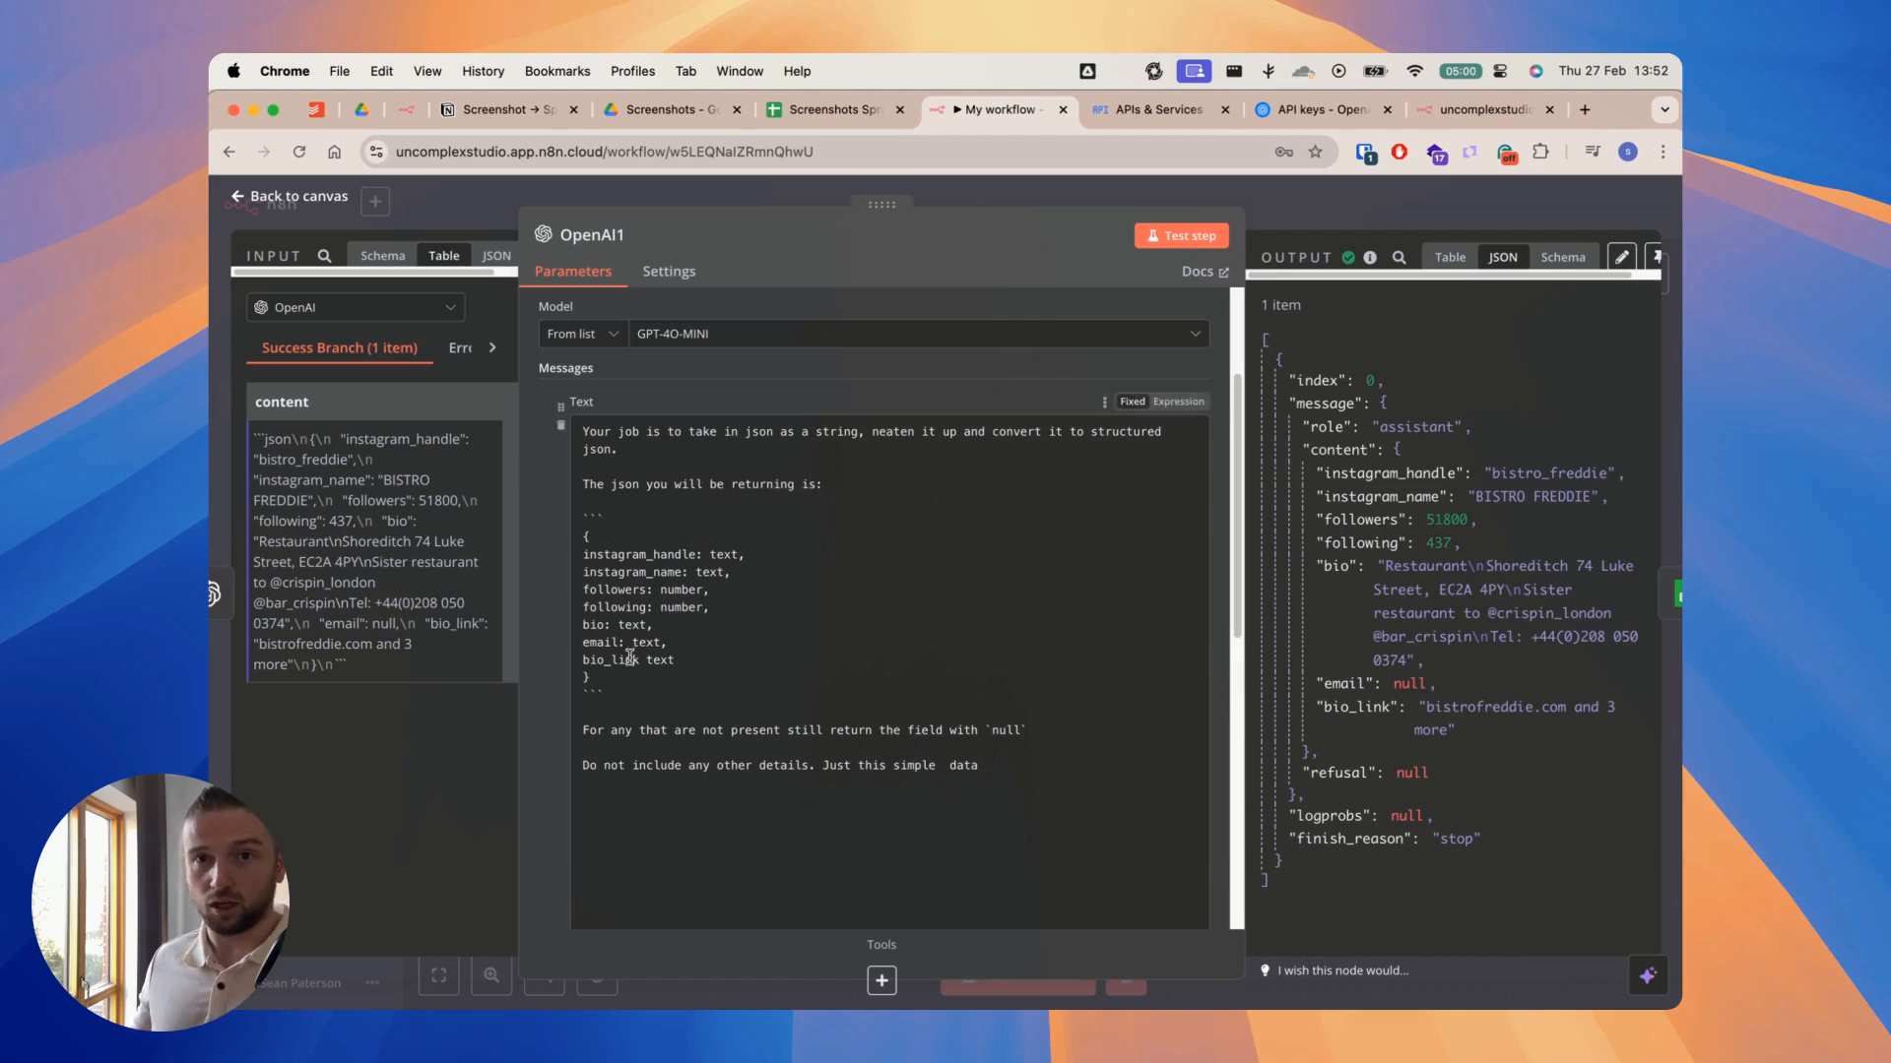
scroll(878, 616, "down", 6)
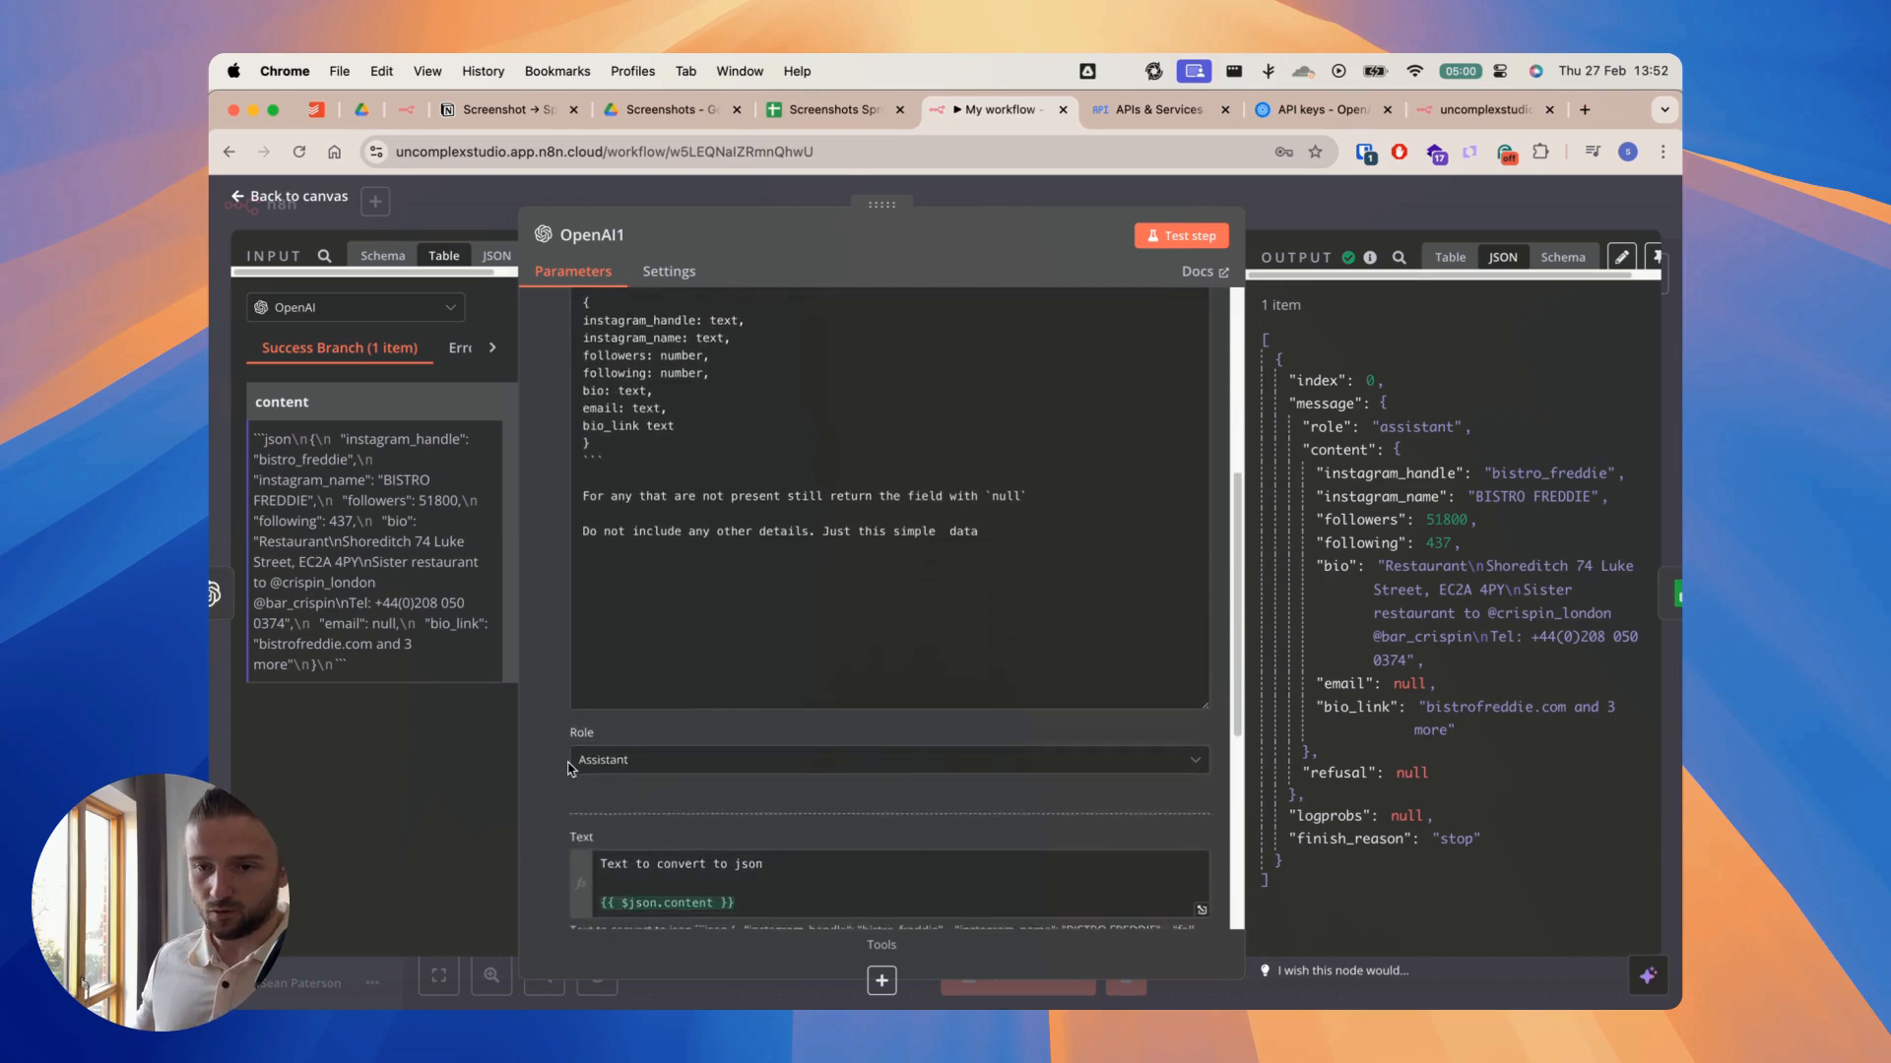
scroll(568, 768, "down", 5)
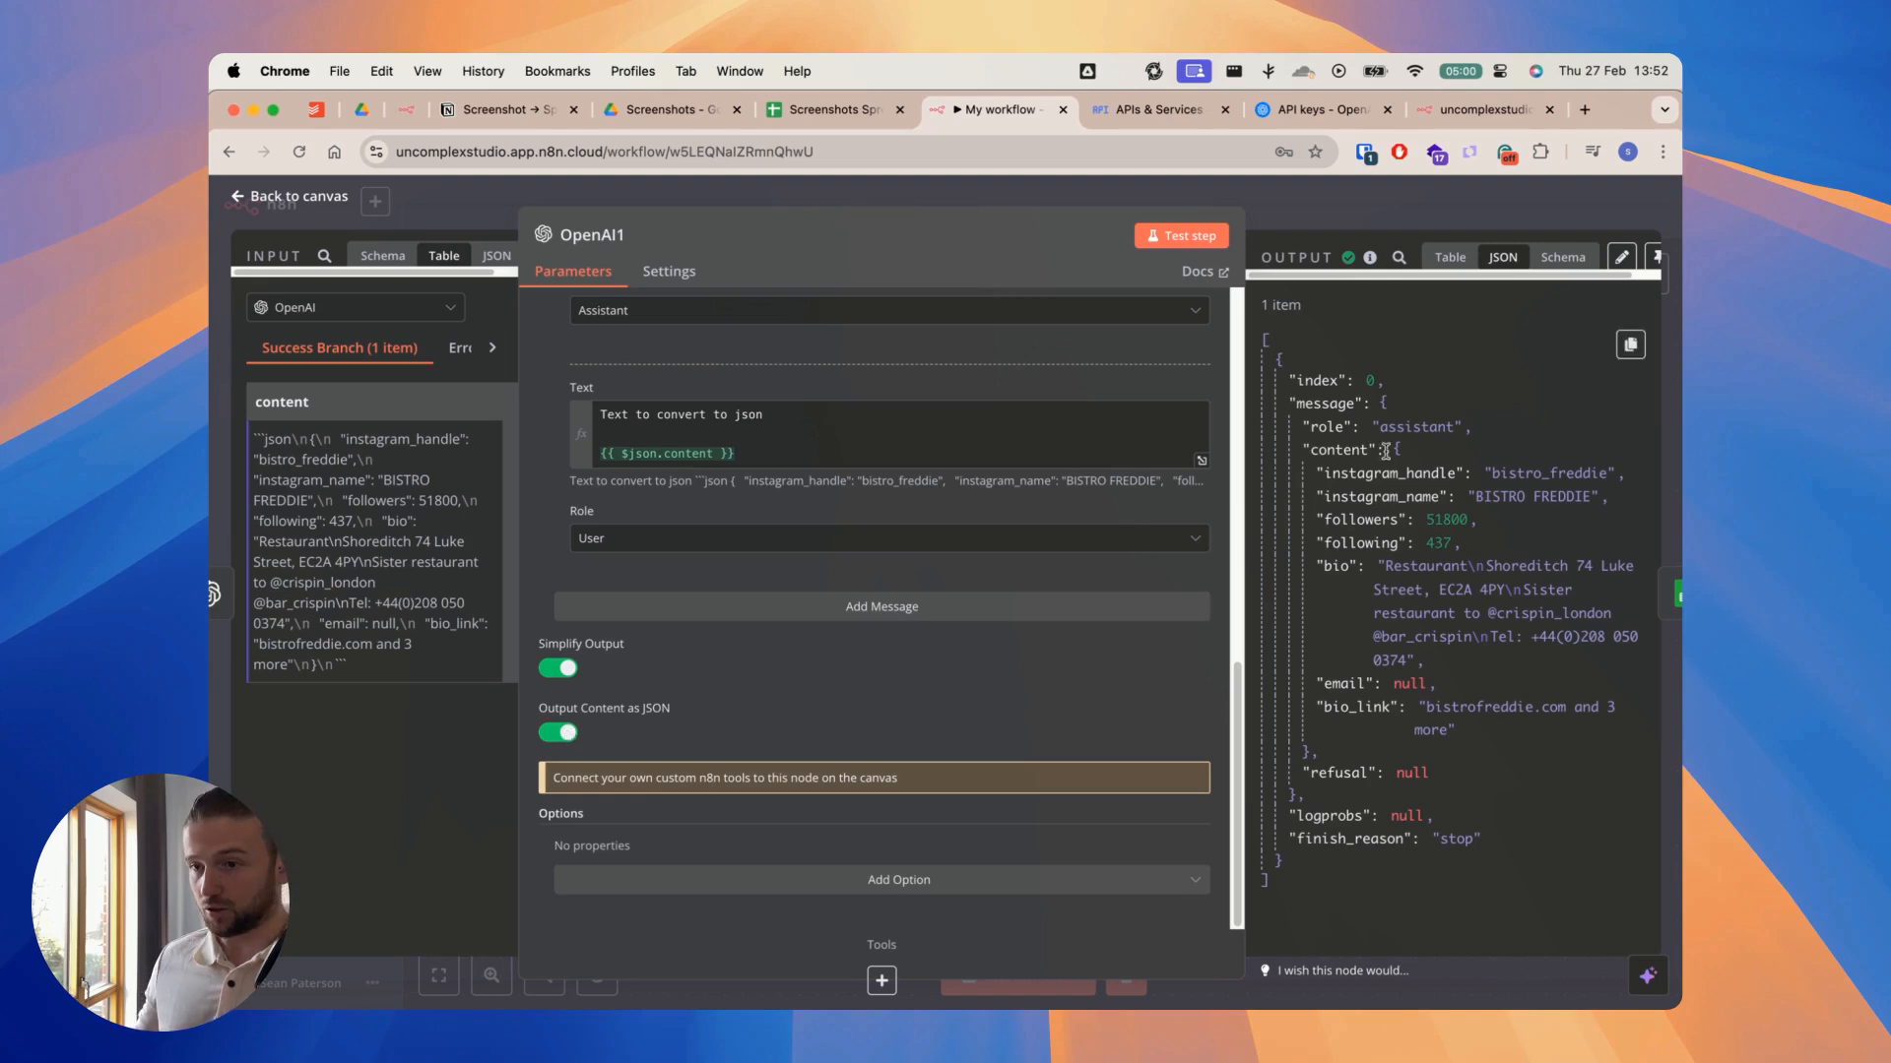
Step: Examine the instagram_name, followers and following fields in the OpenAI1 output, and close the node
double_click(1377, 497)
double_click(1357, 521)
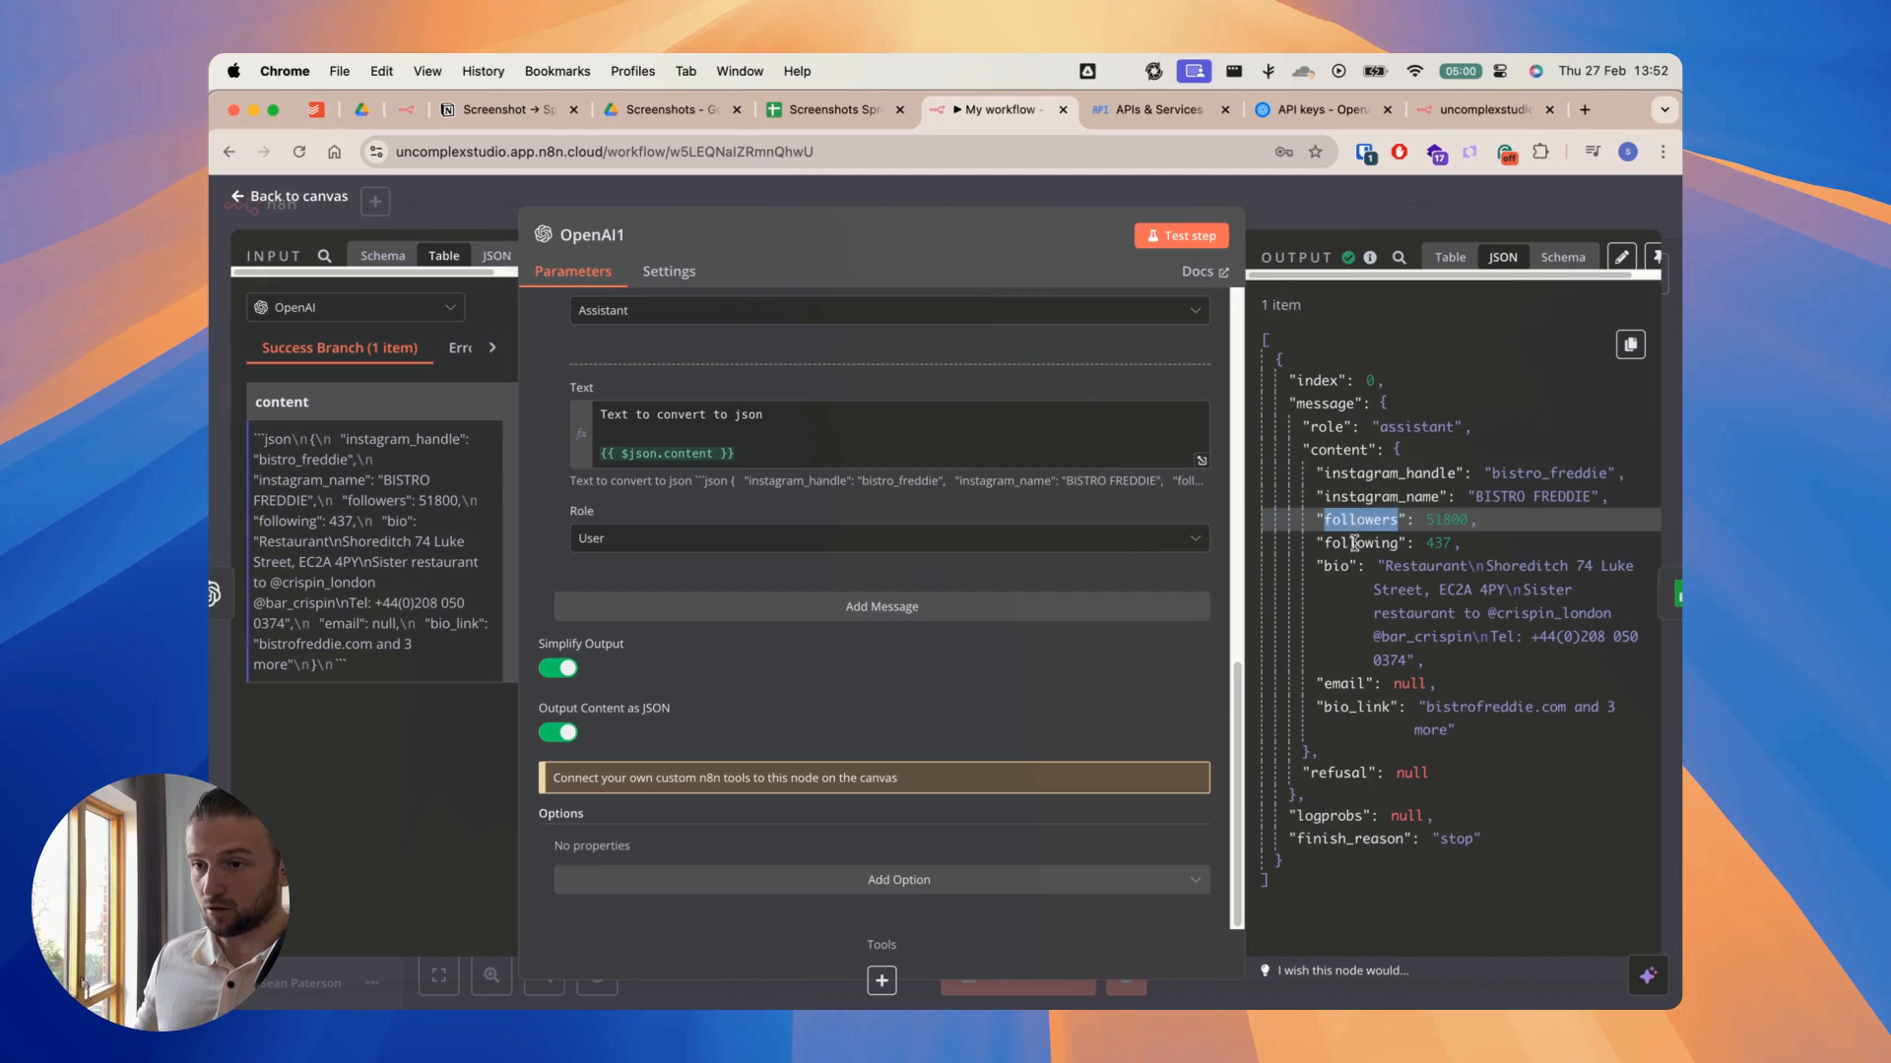
double_click(1348, 544)
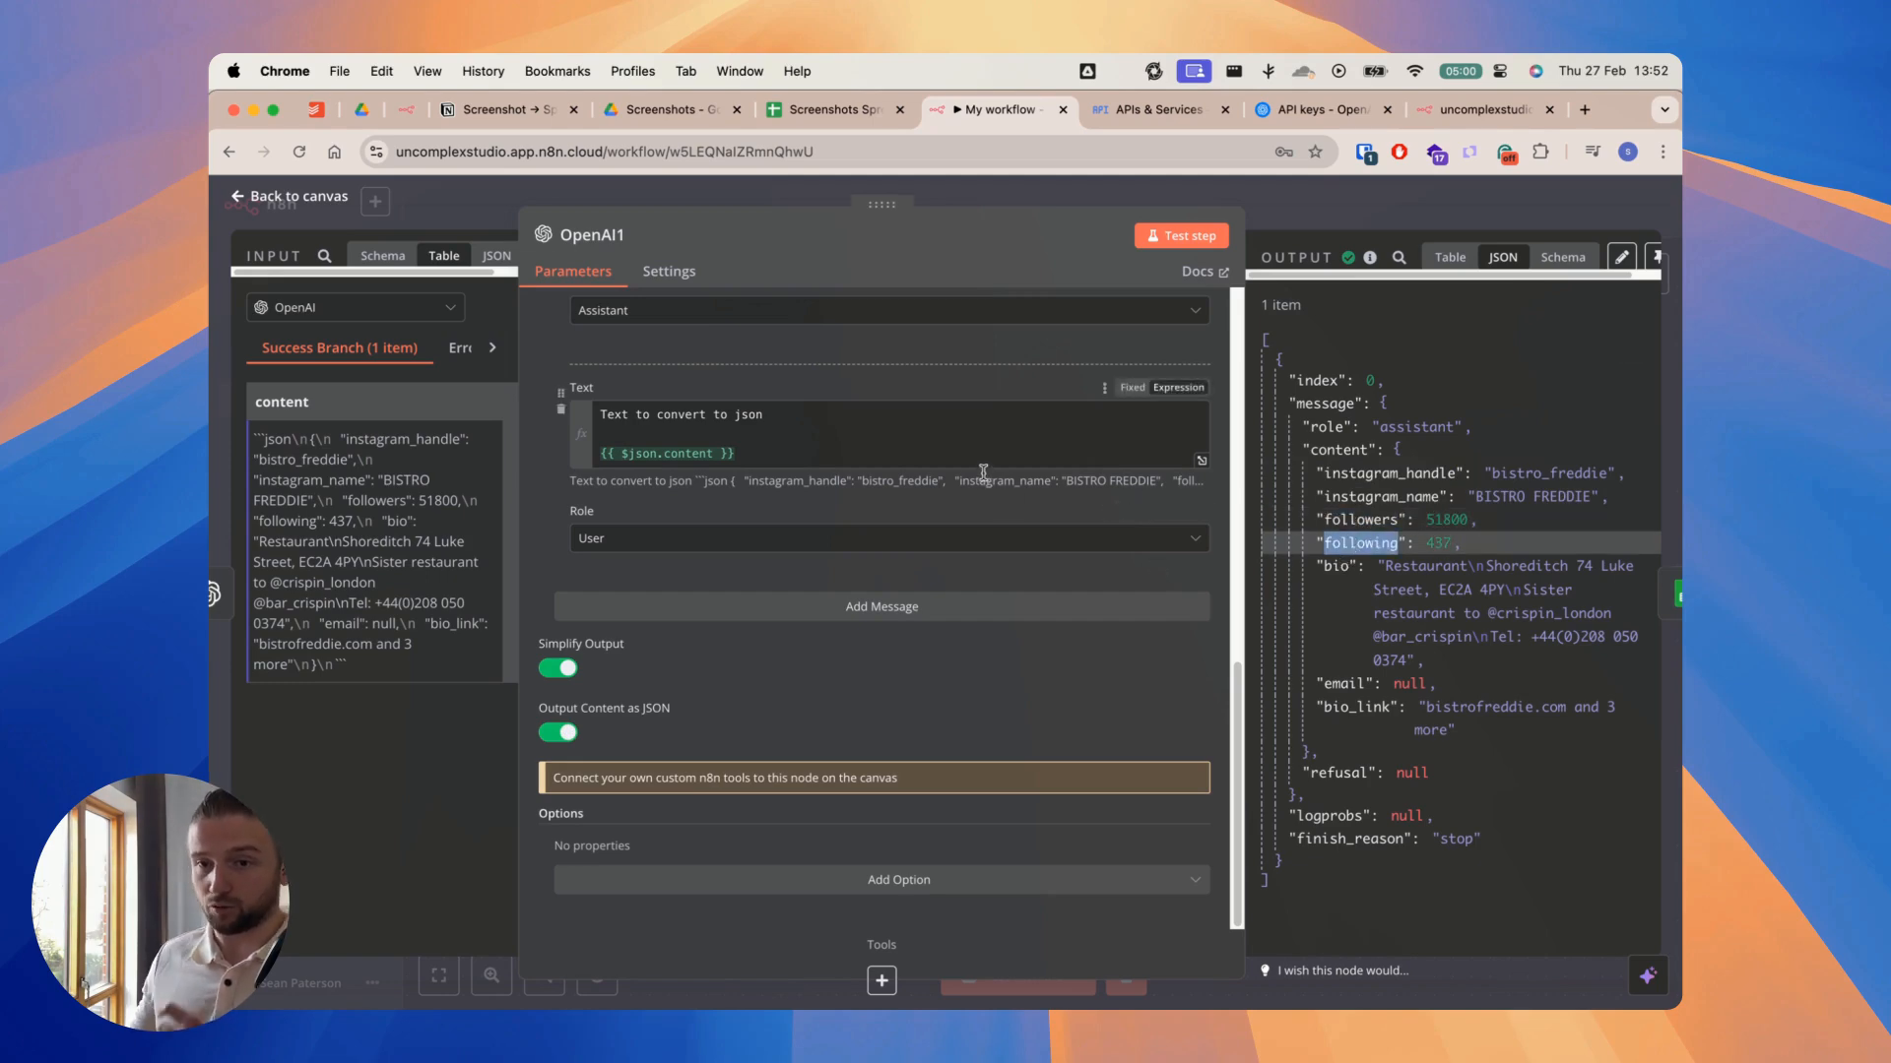
left_click(1306, 210)
Step: Execute the Add instagram details node and open its settings
scroll(1347, 393, "right", 3)
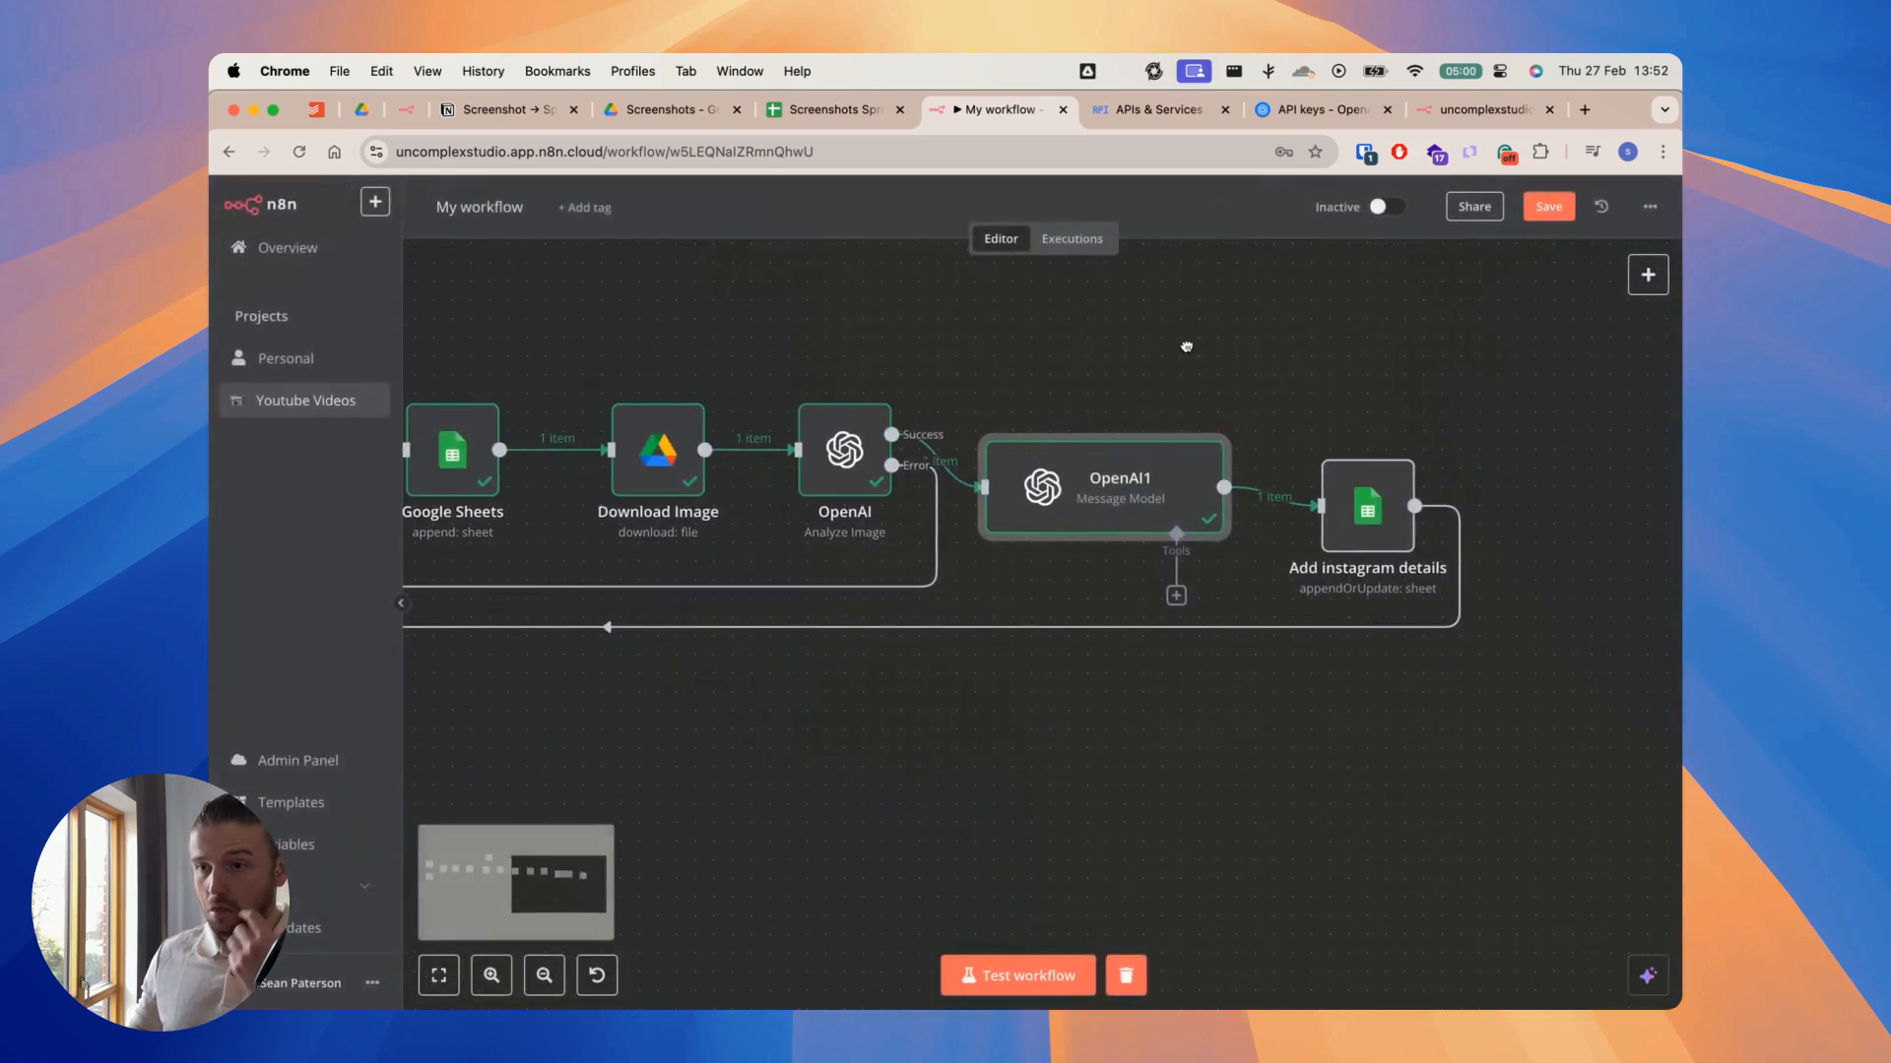
left_click(1328, 435)
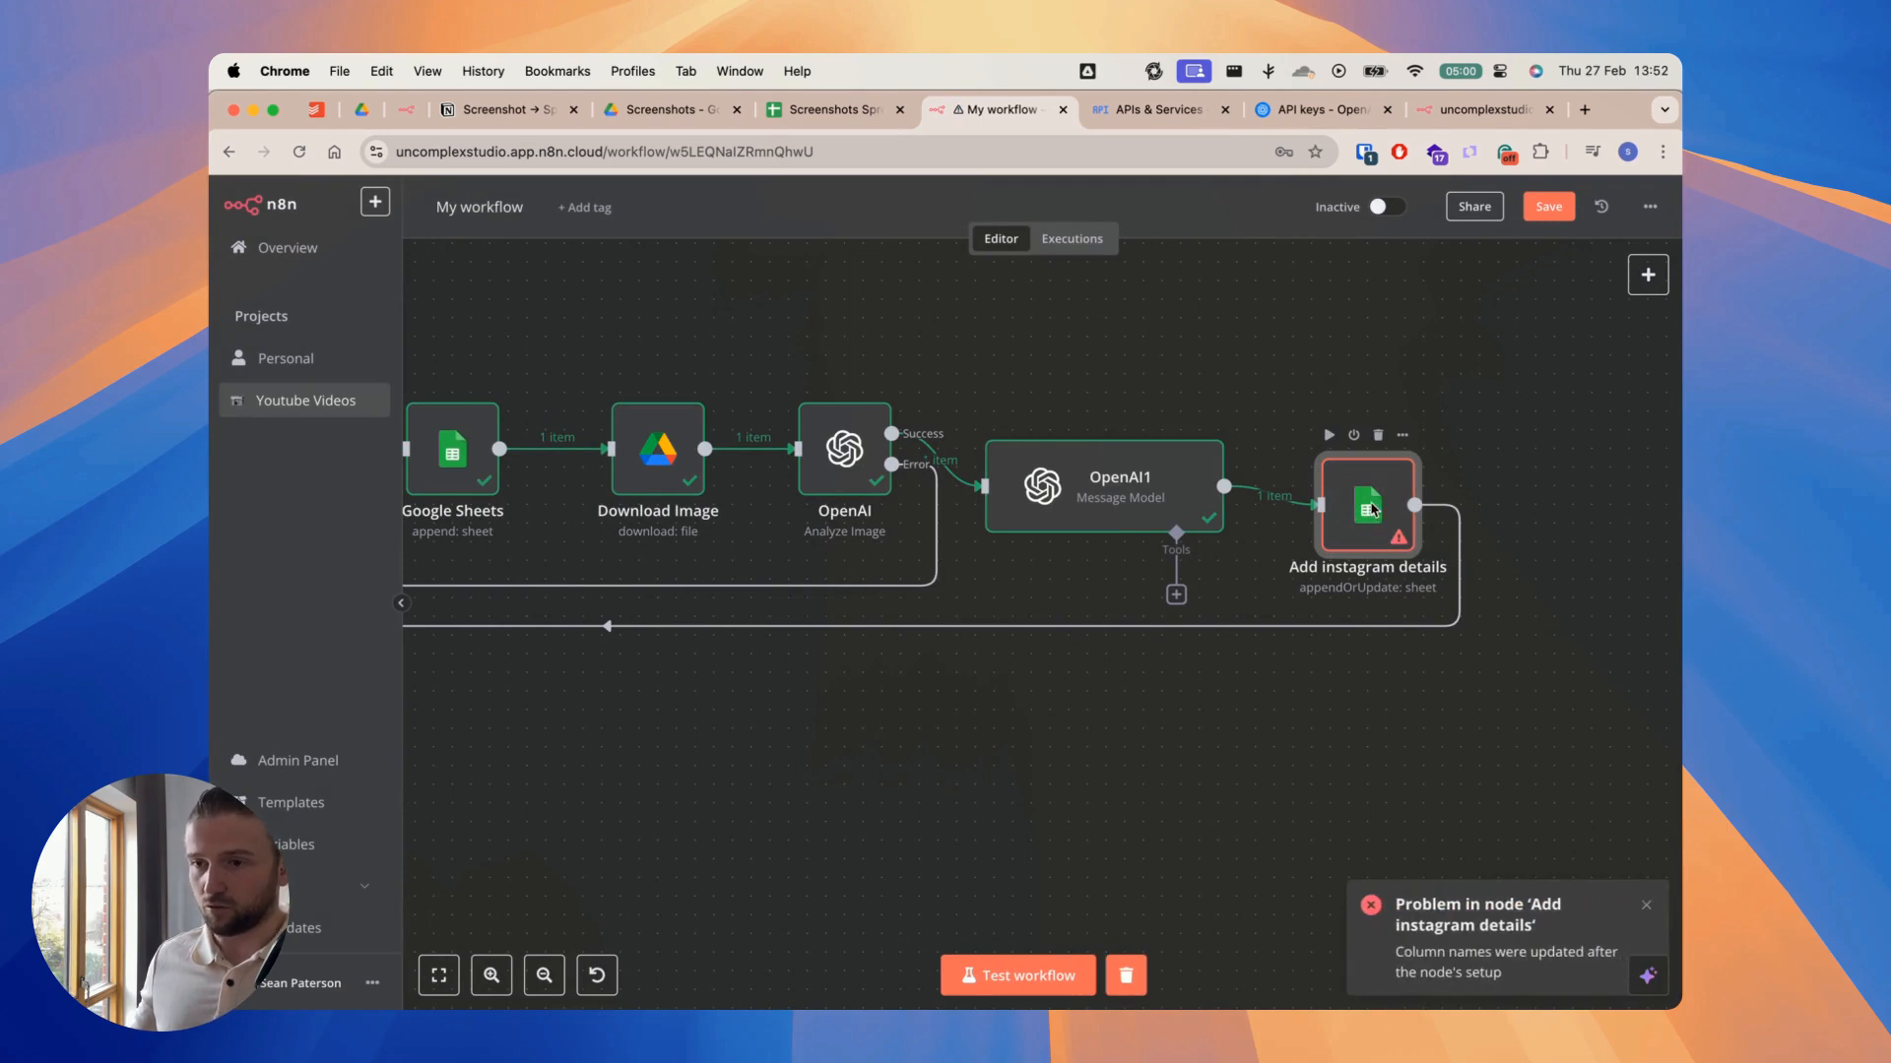
double_click(1372, 509)
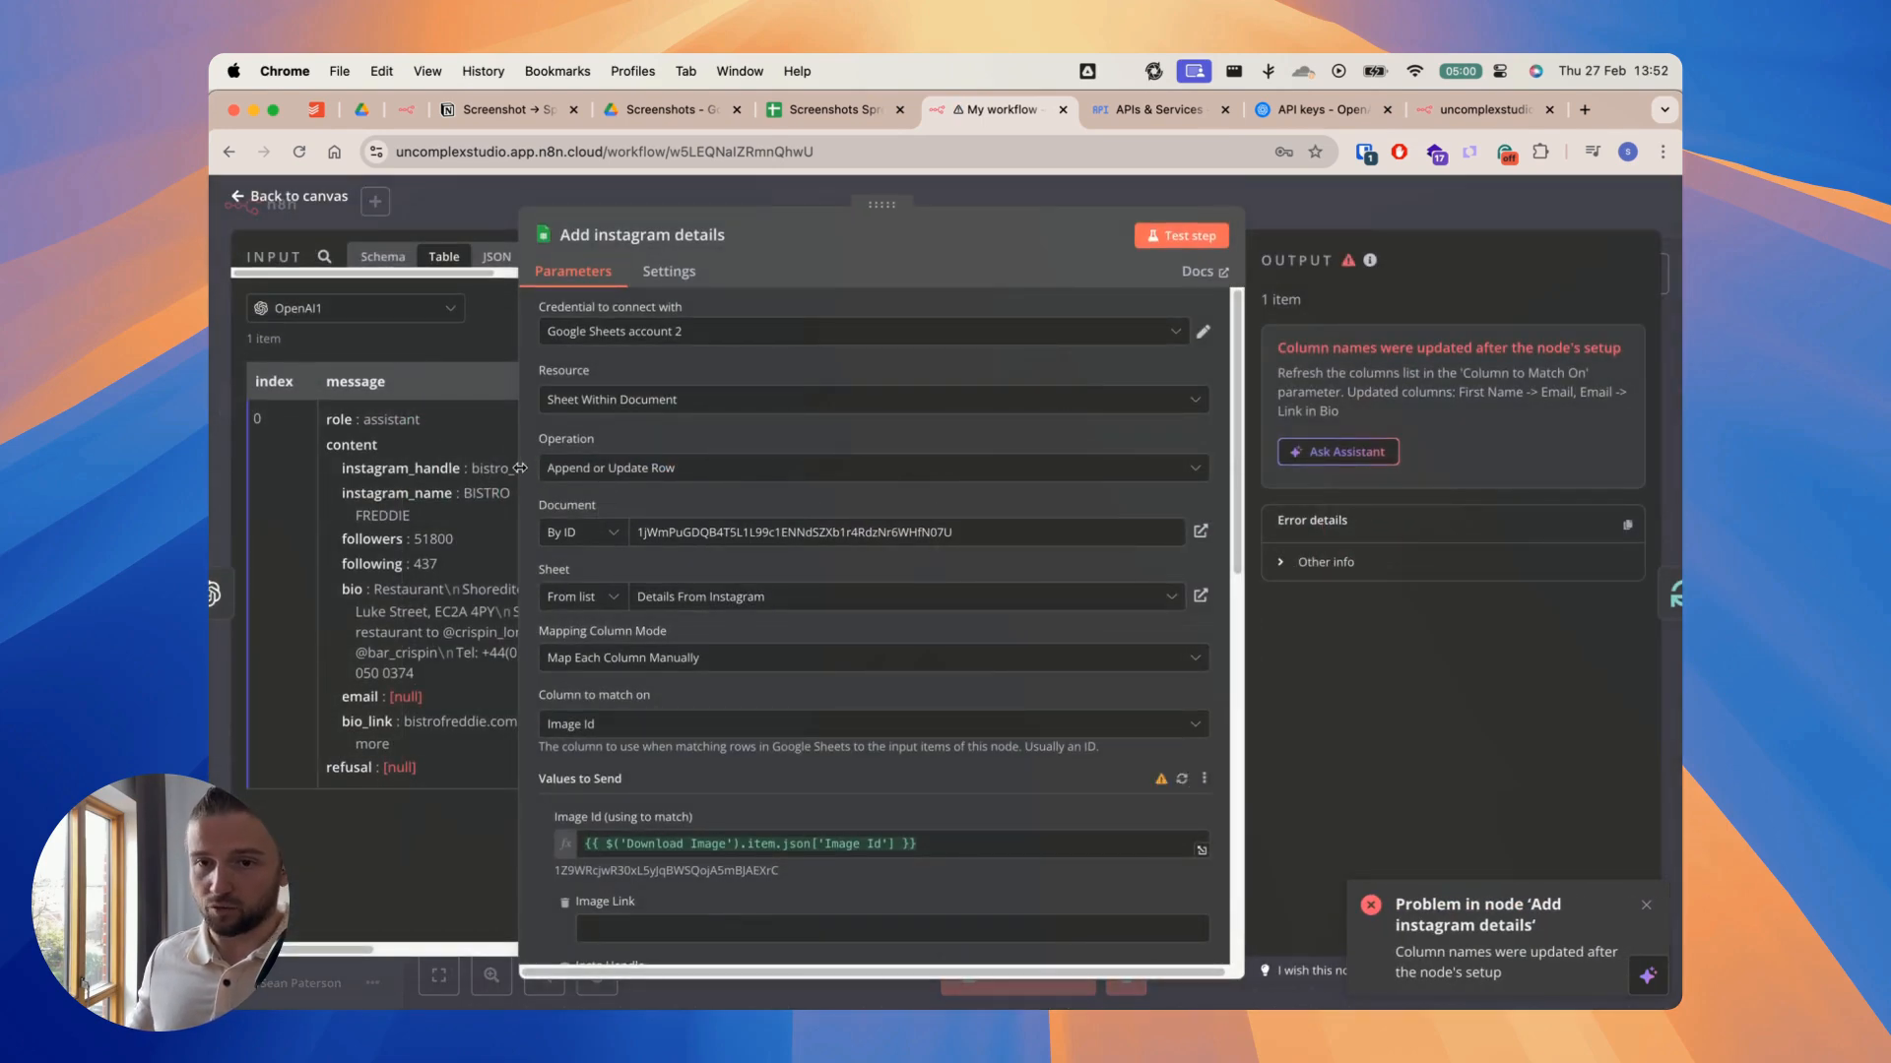
Step: Widen the input data panel and refresh the outdated column list under Values to Send
left_click_drag(522, 474, 676, 466)
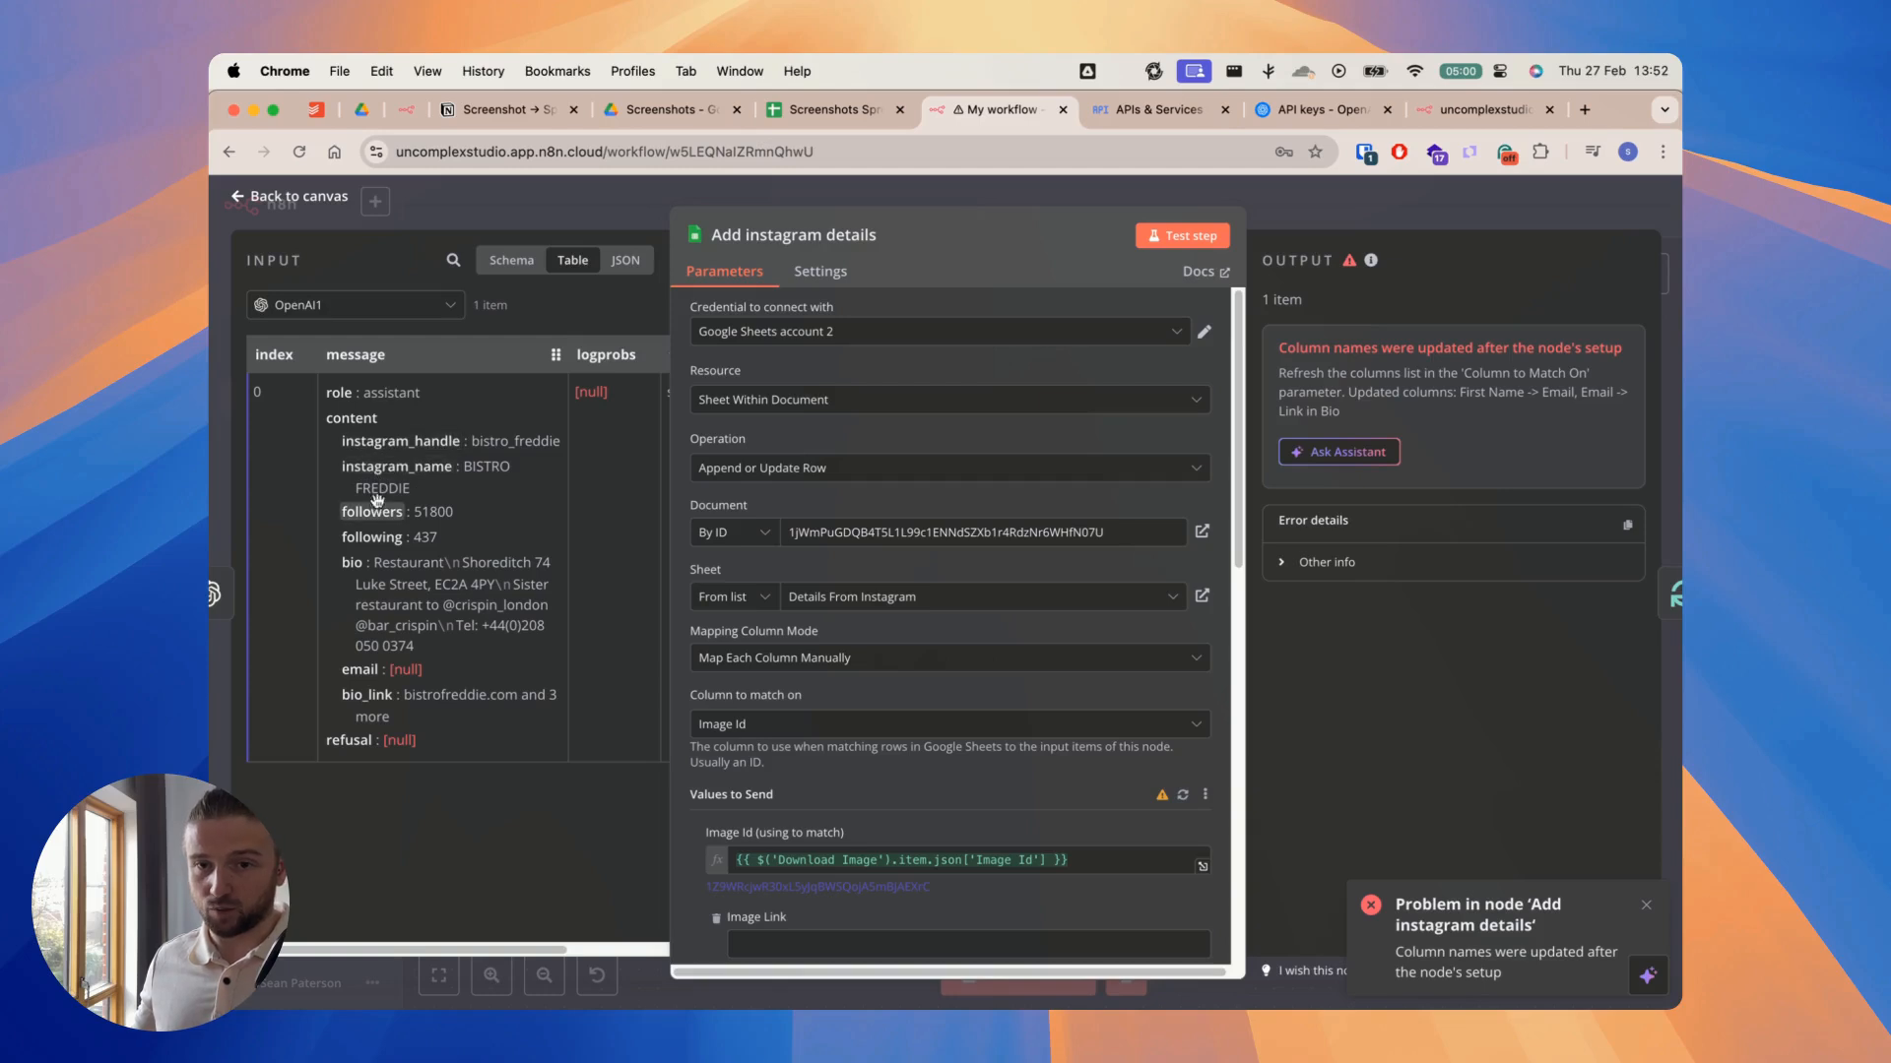
scroll(970, 561, "down", 5)
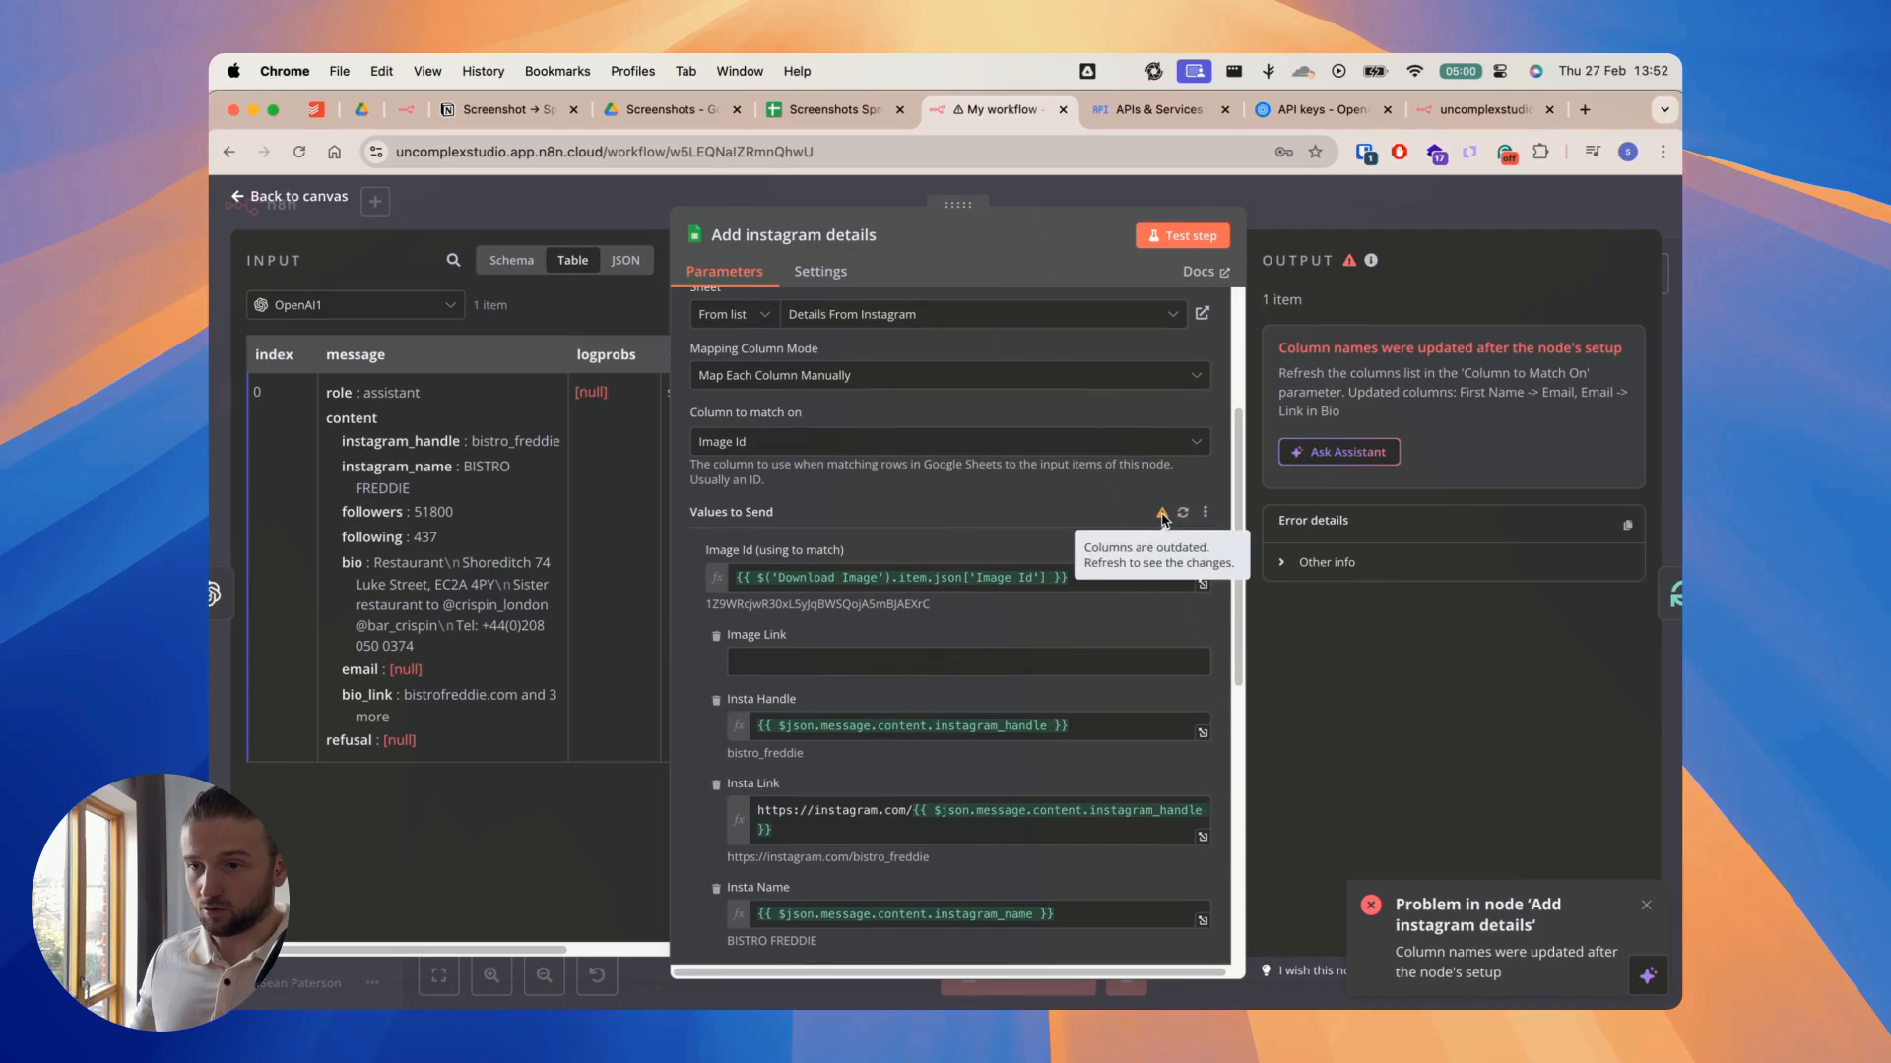
left_click(1183, 514)
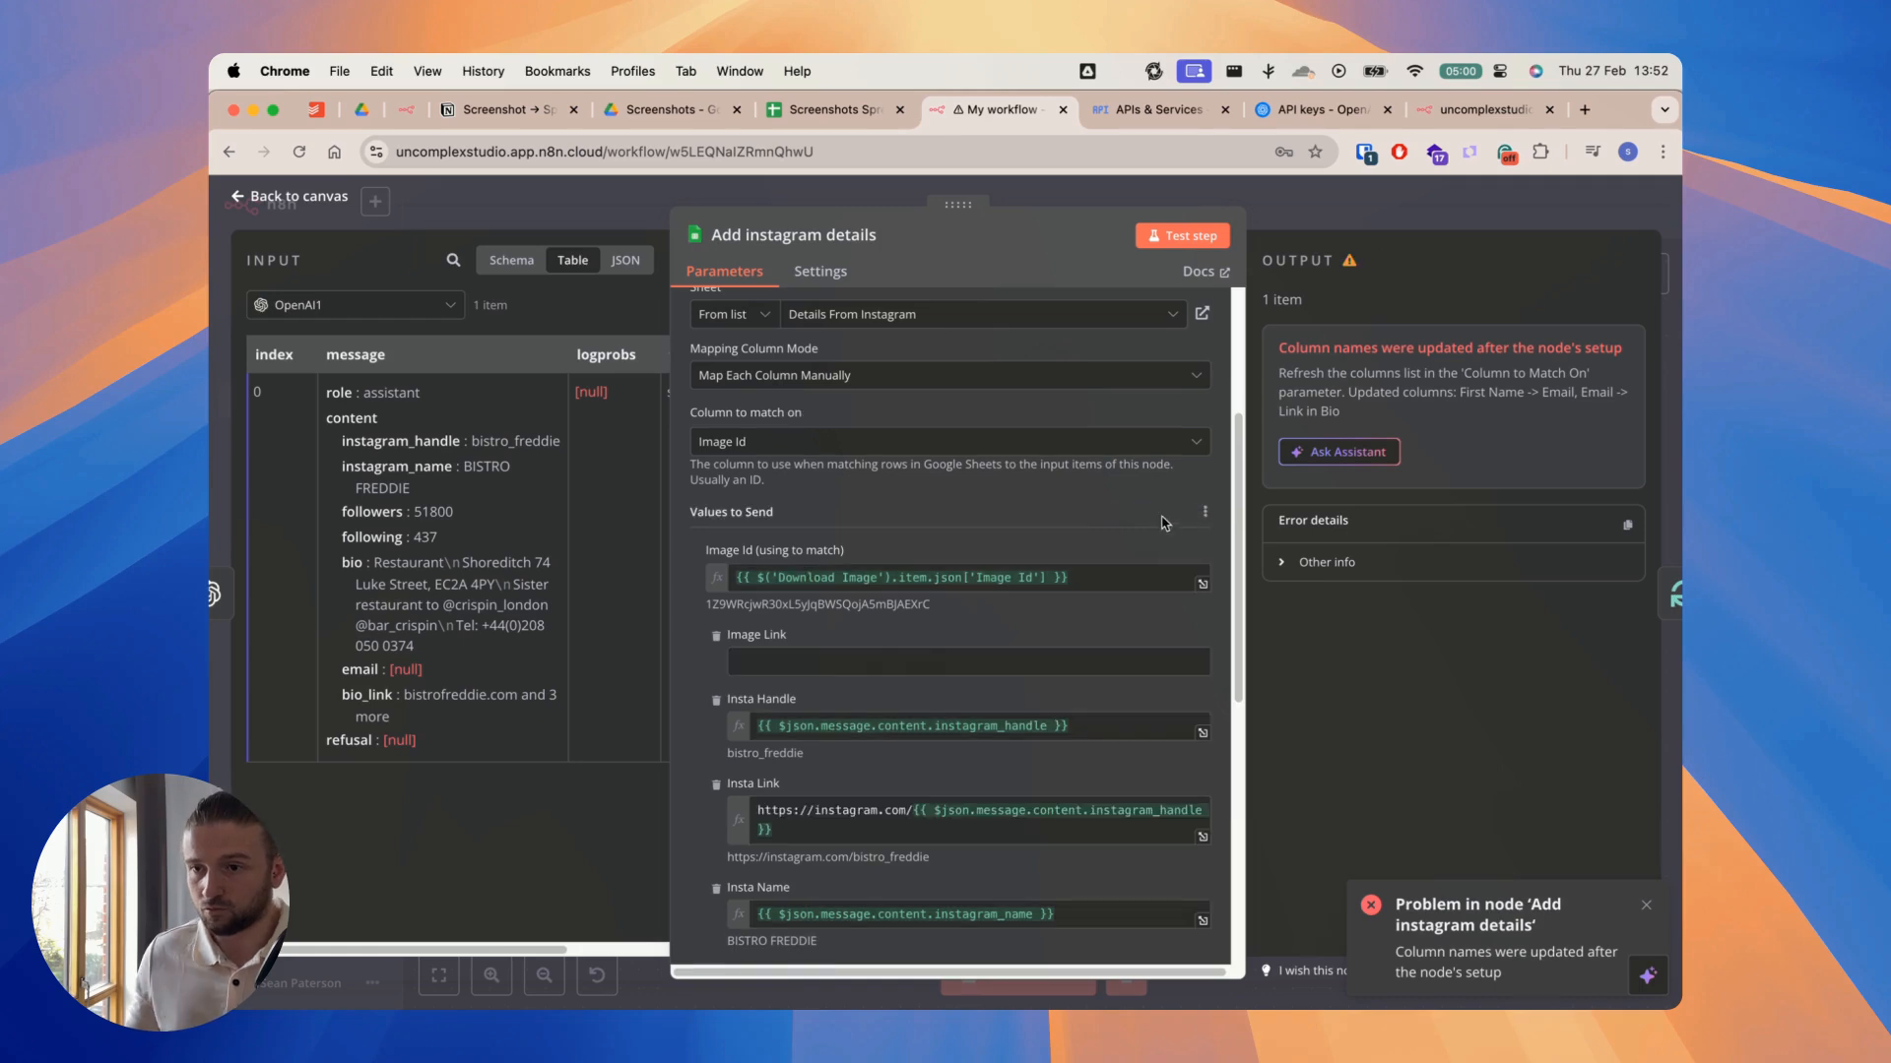
Step: Test the Add instagram details node with its refreshed column mapping and check the resulting row in the Screenshots Spreadsheet
scroll(935, 549, "down", 3)
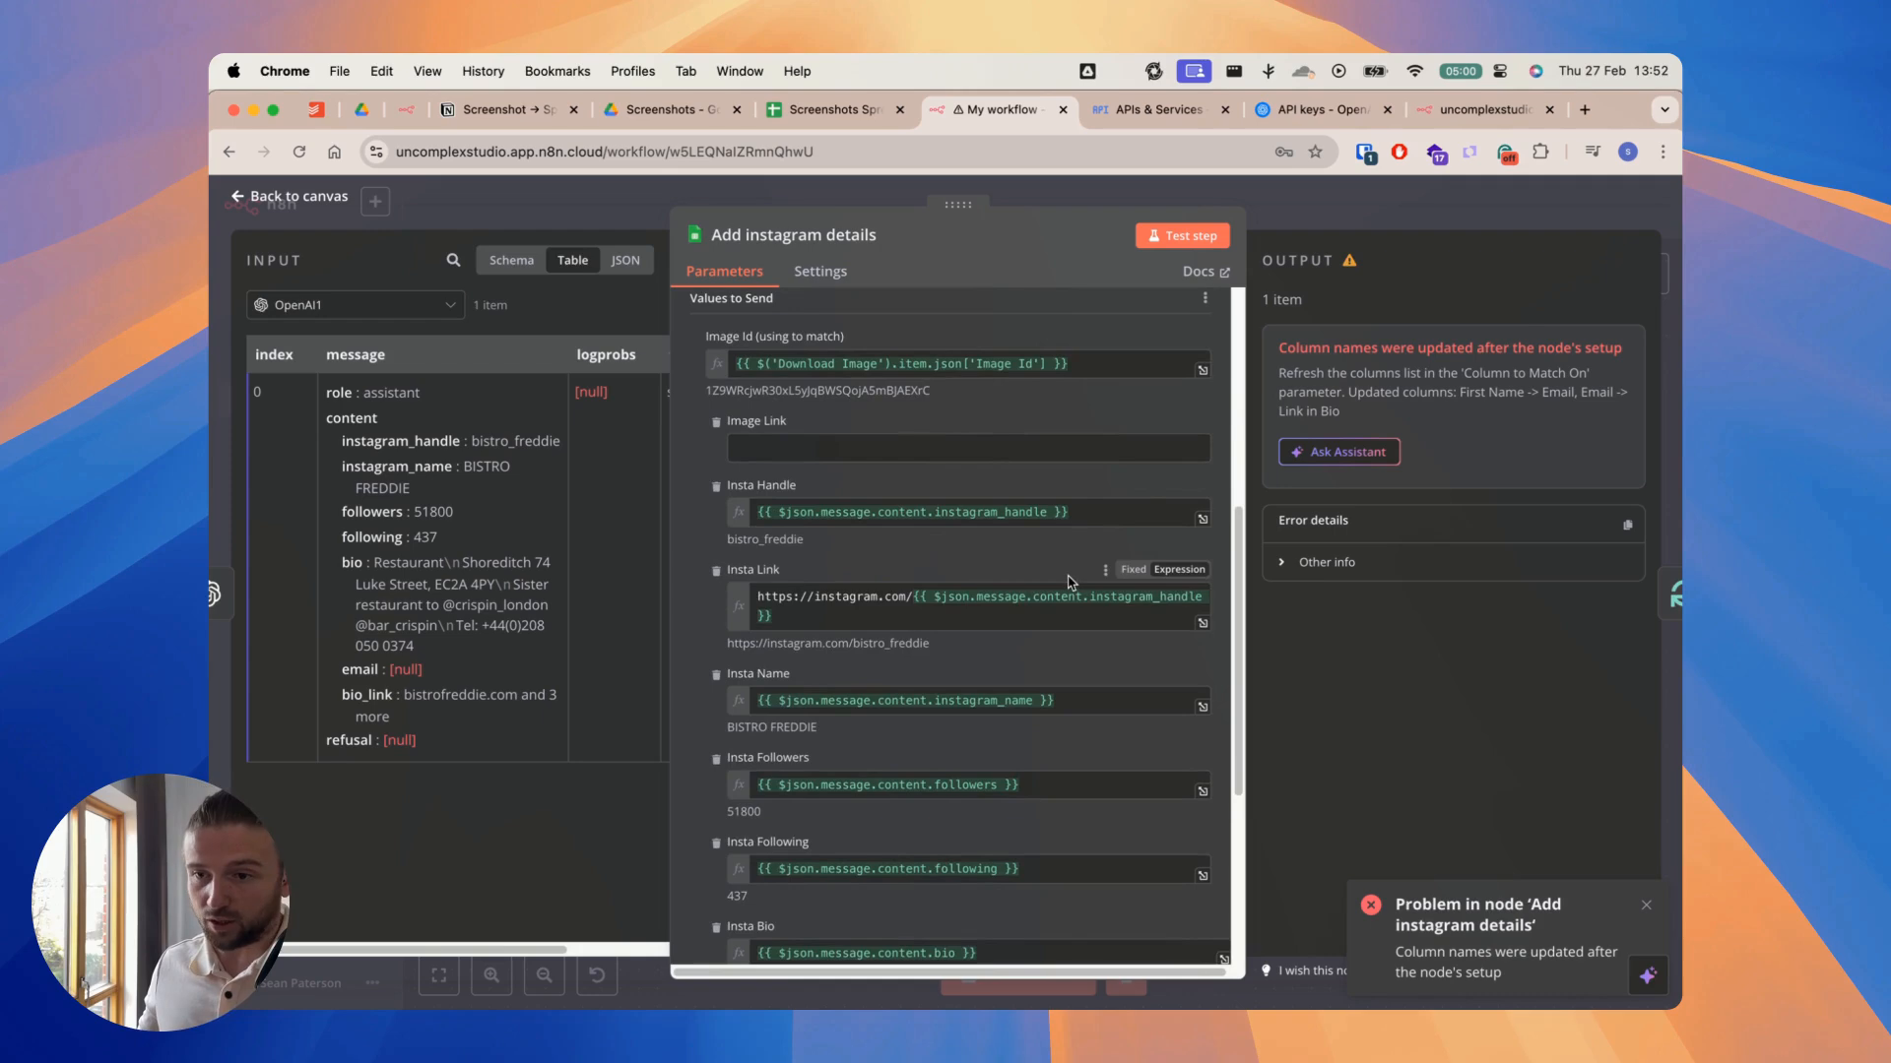
scroll(1107, 526, "down", 5)
left_click(1174, 238)
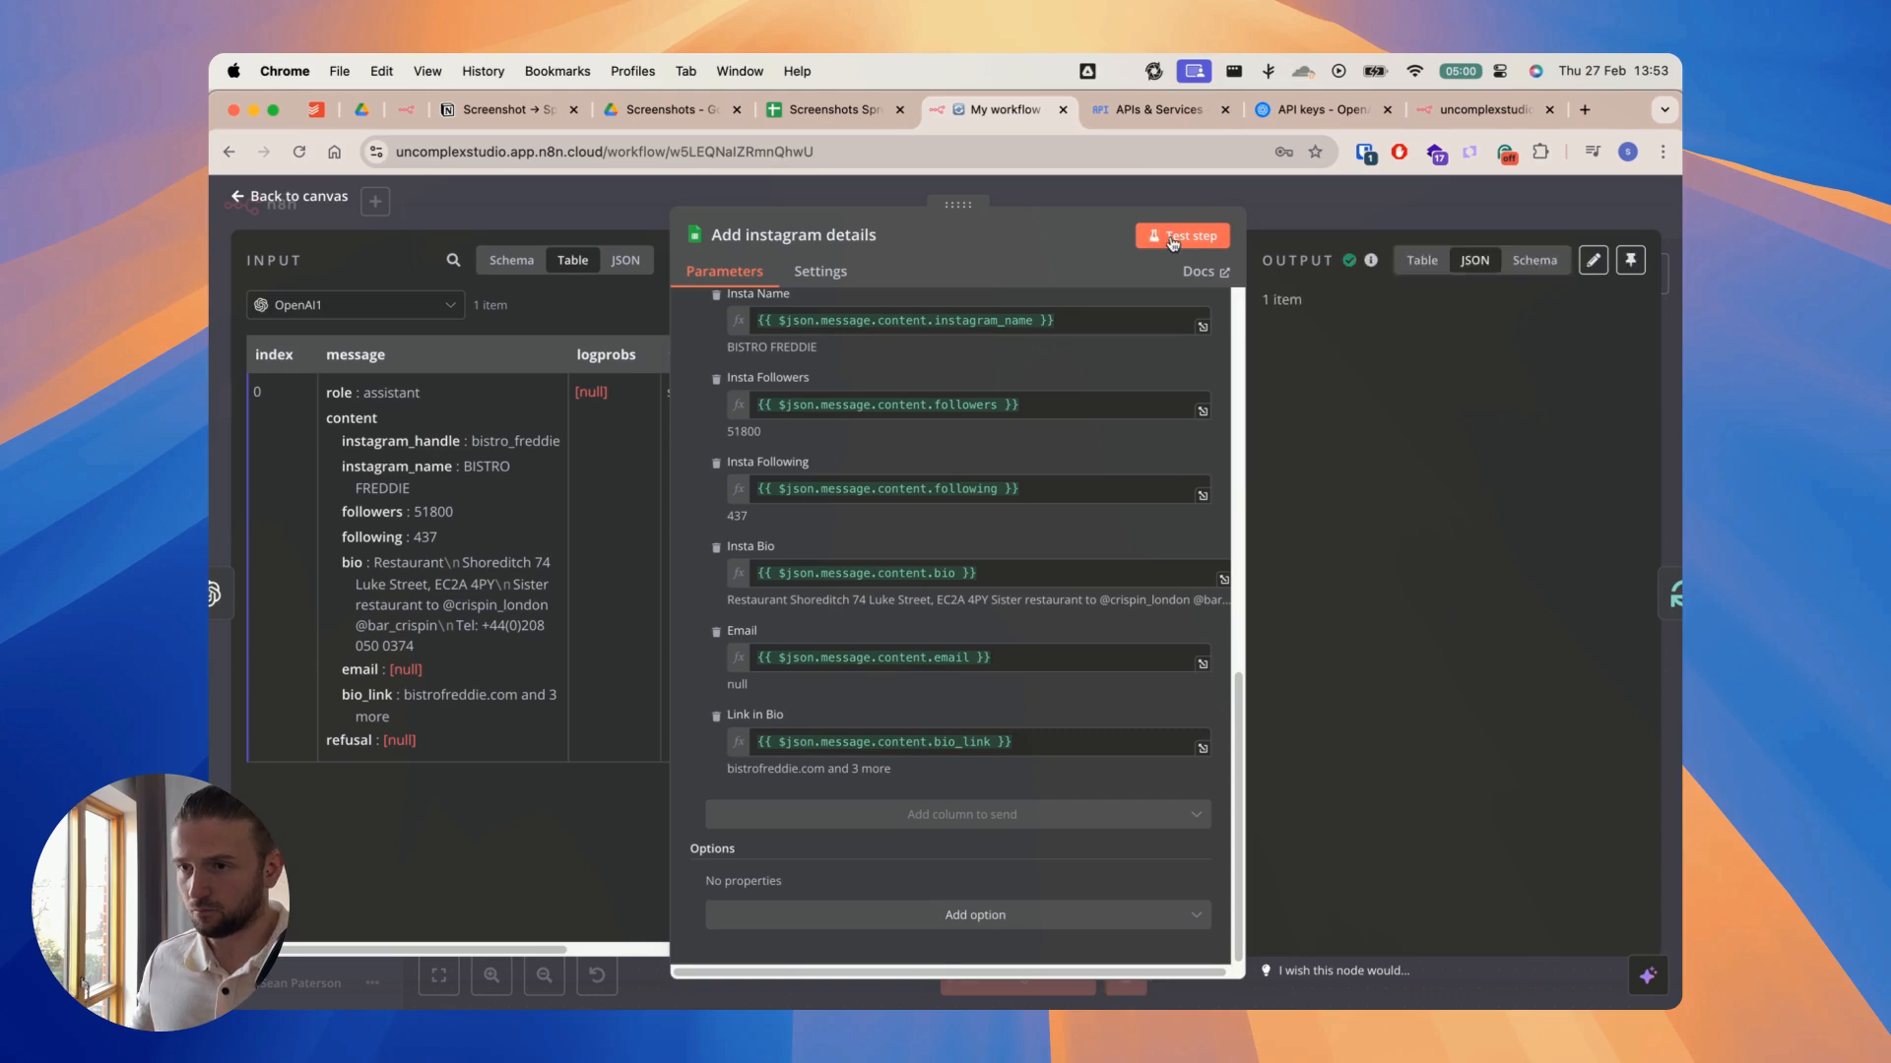
left_click(825, 109)
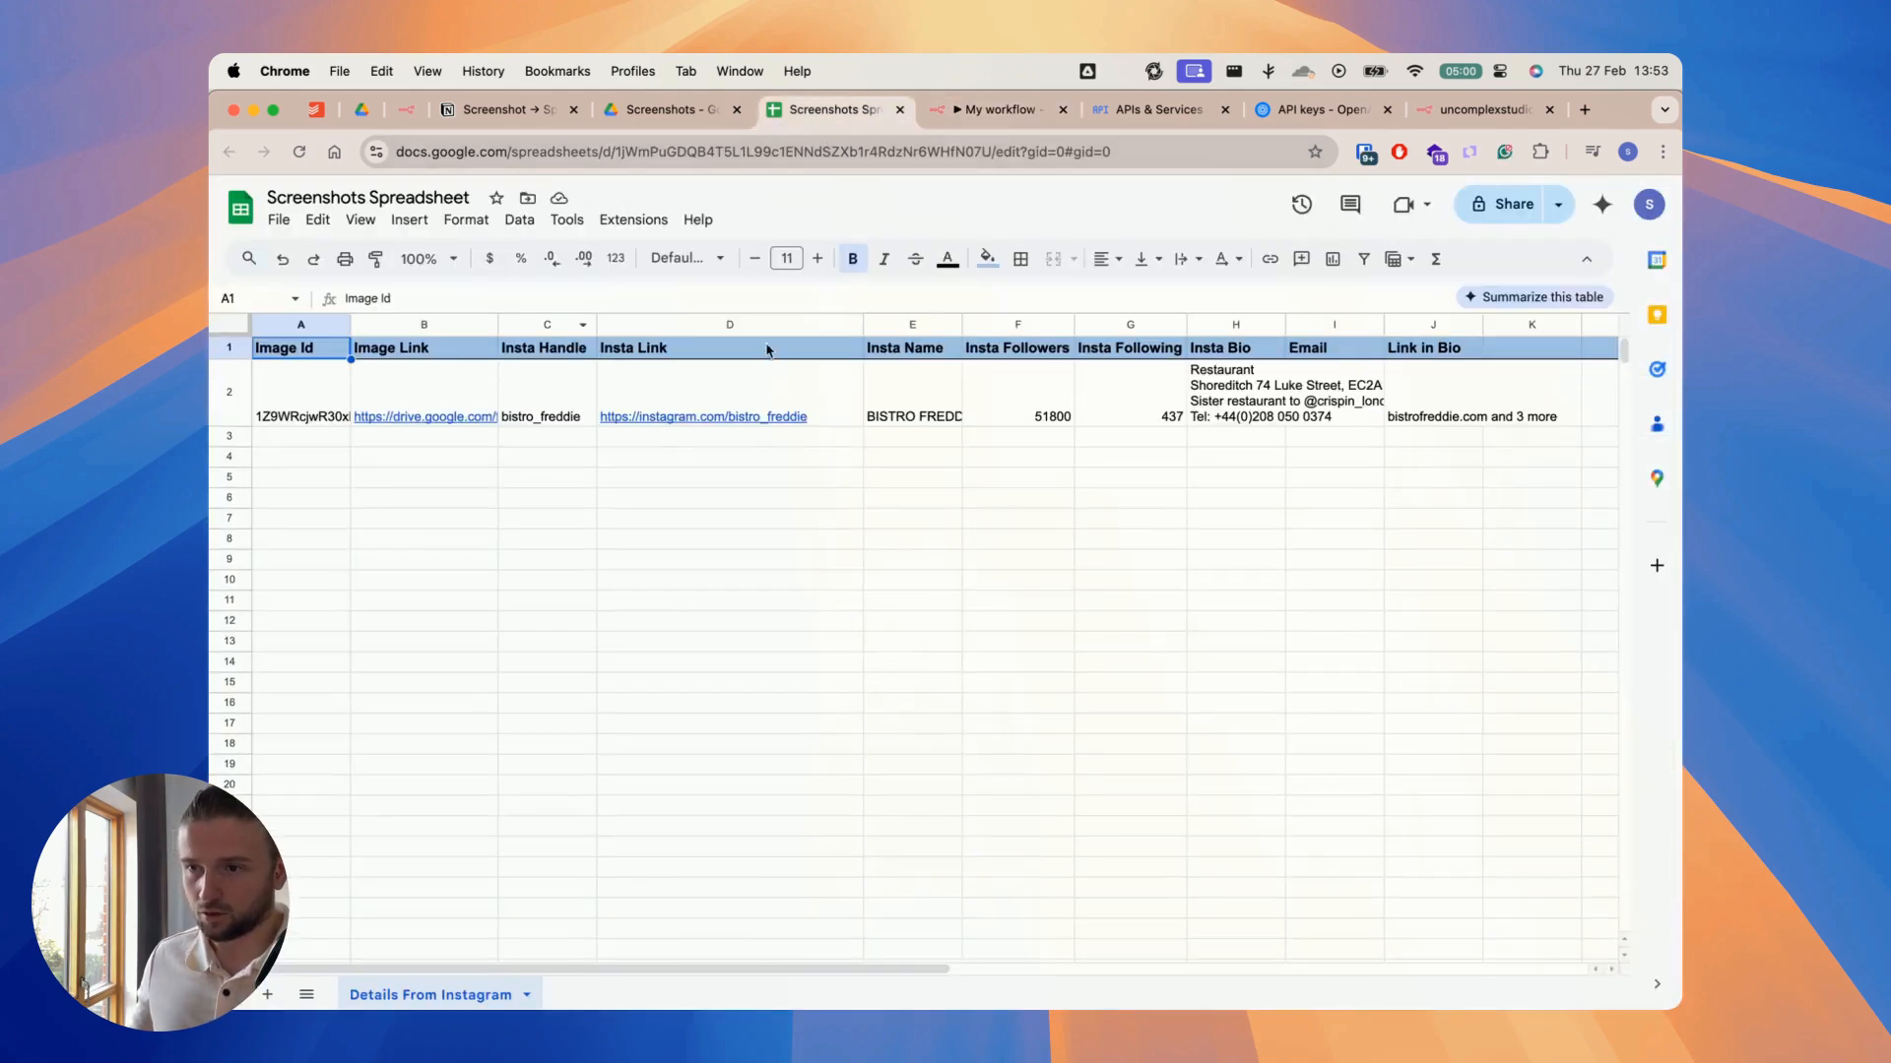
Step: Return to the n8n workflow, close the Add instagram details node, and execute the Loop Over Items node while following the run
left_click(1021, 114)
left_click(1077, 196)
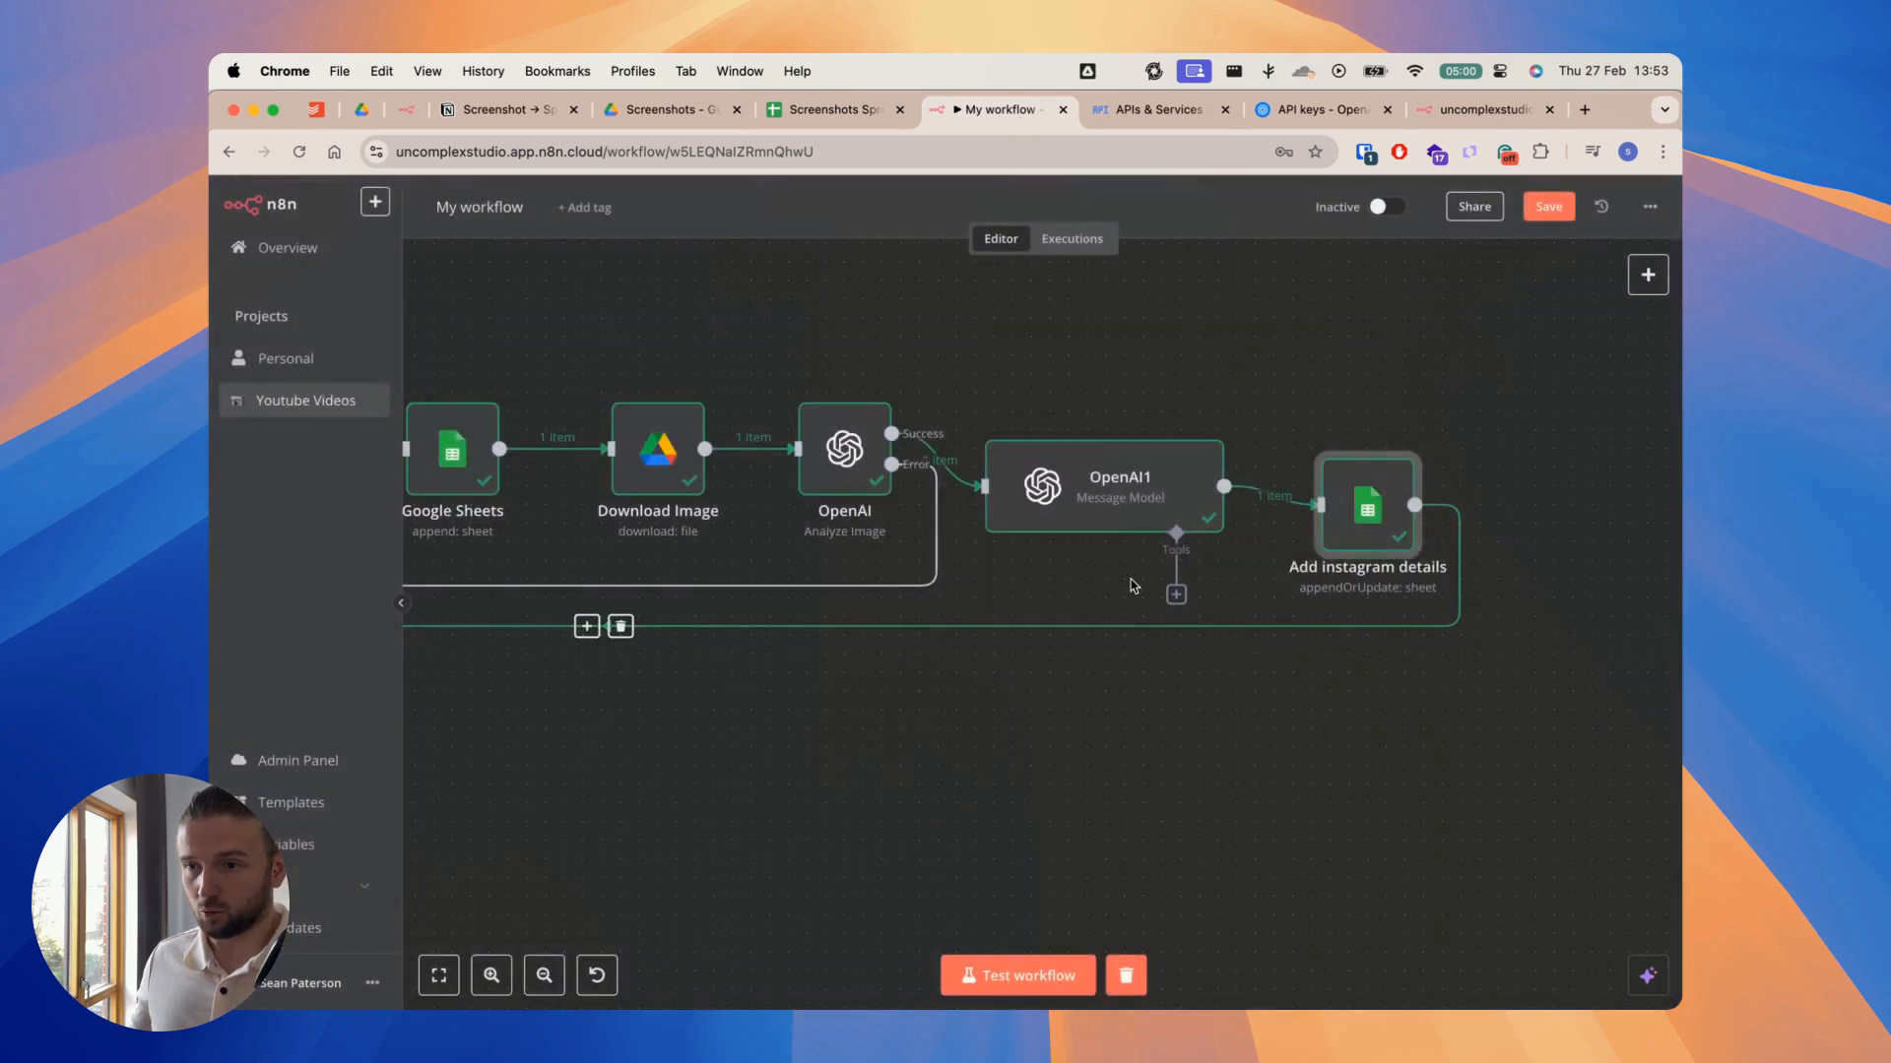
scroll(870, 709, "left", 10)
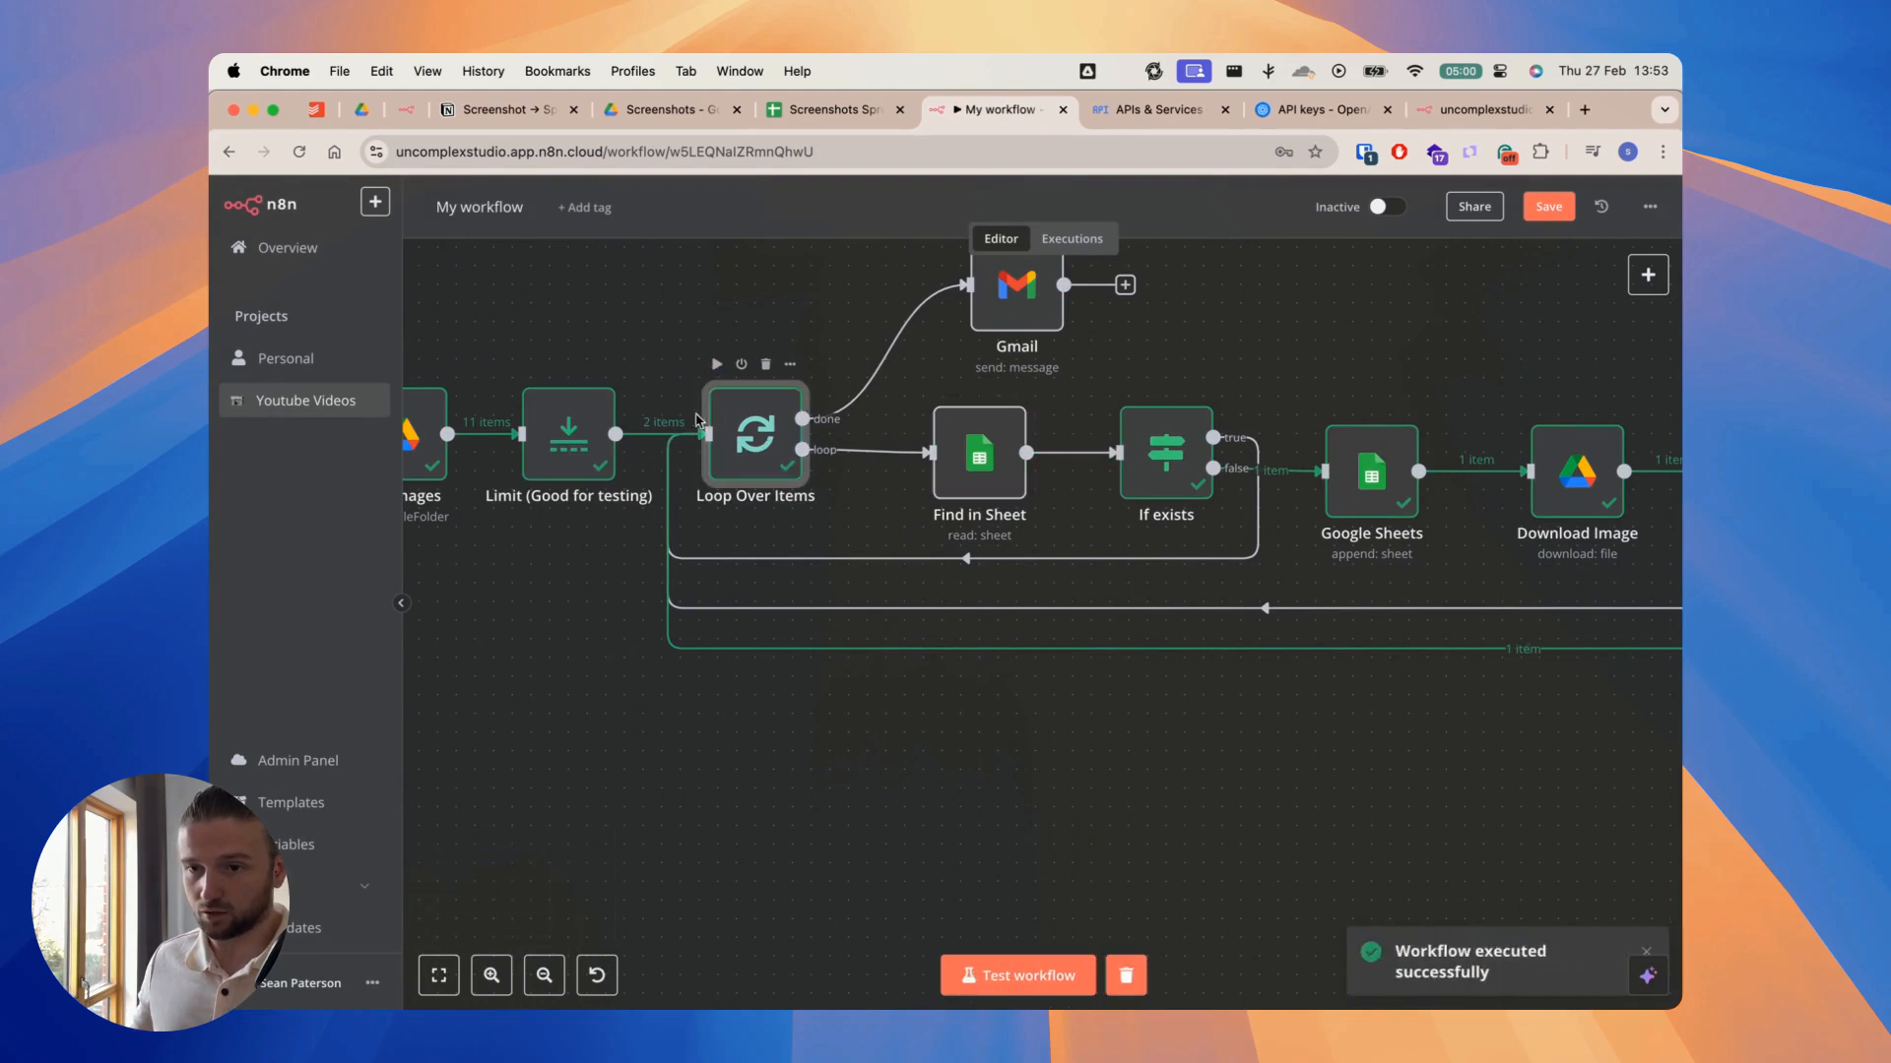
left_click(717, 366)
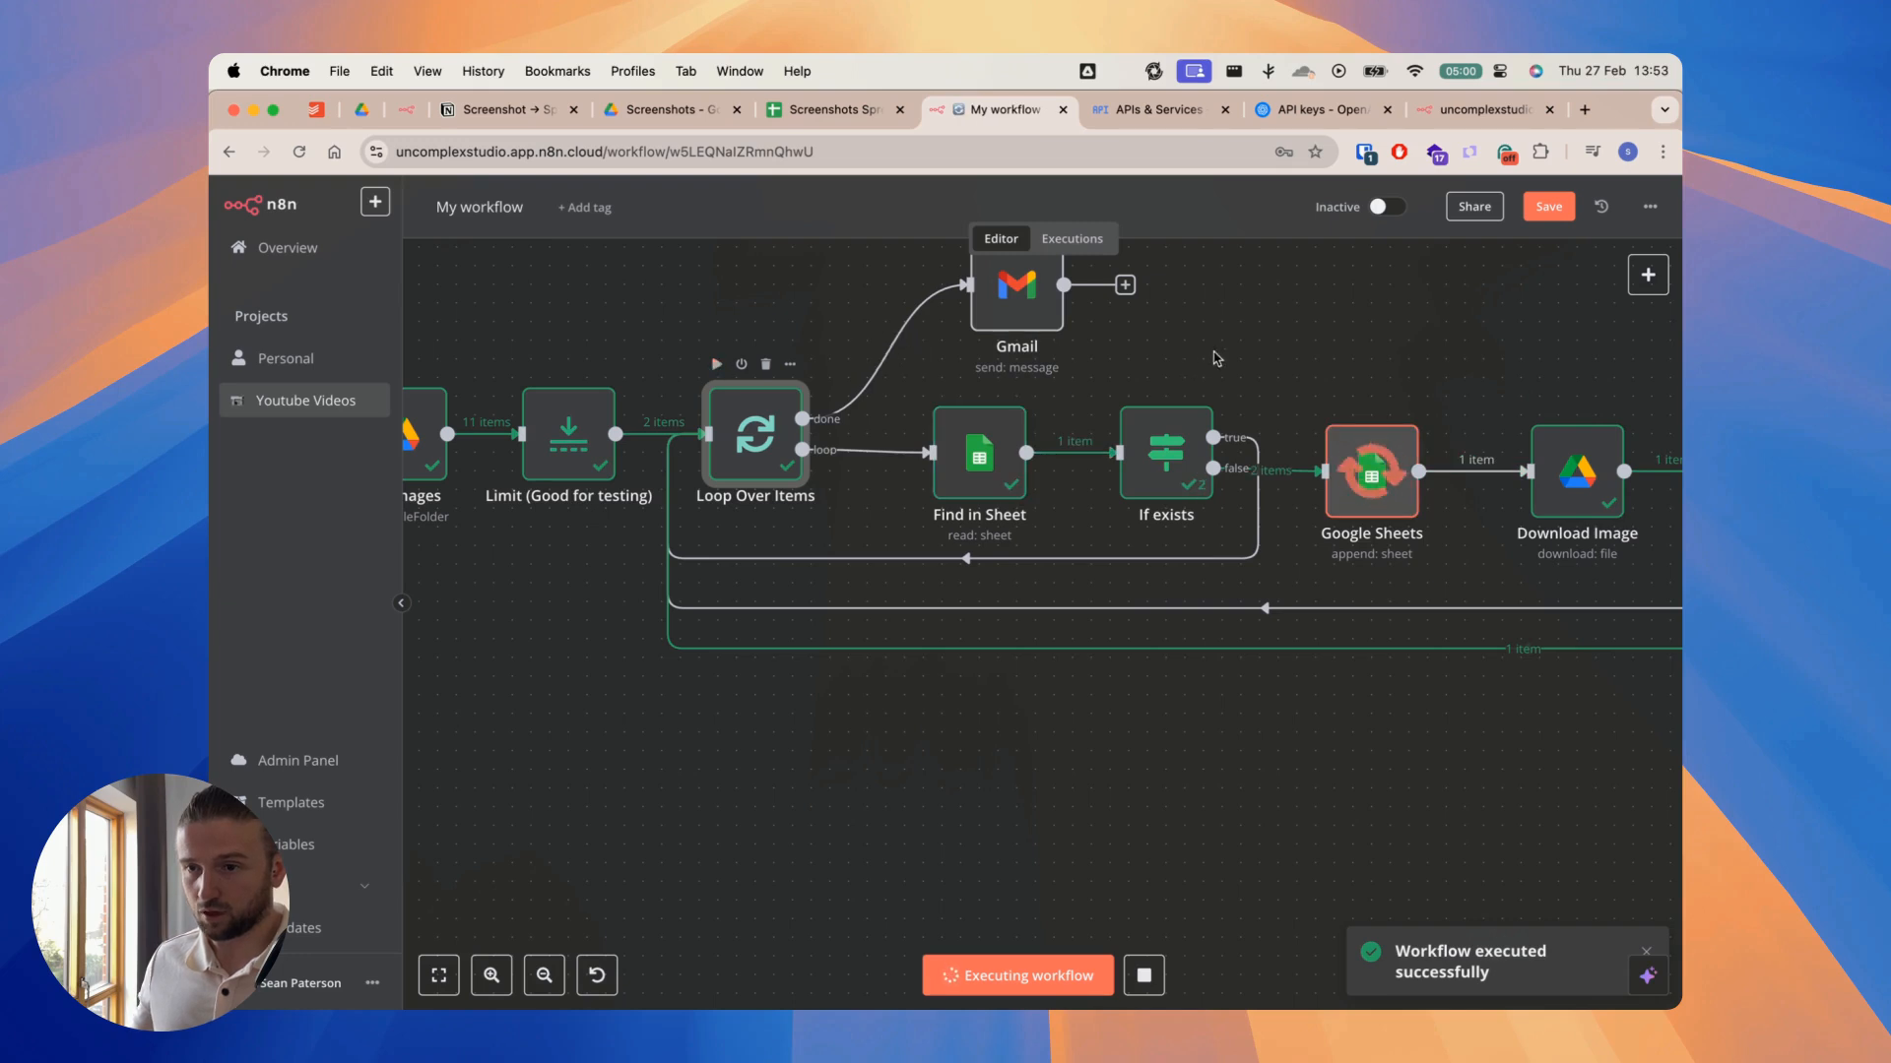
scroll(1201, 362, "right", 5)
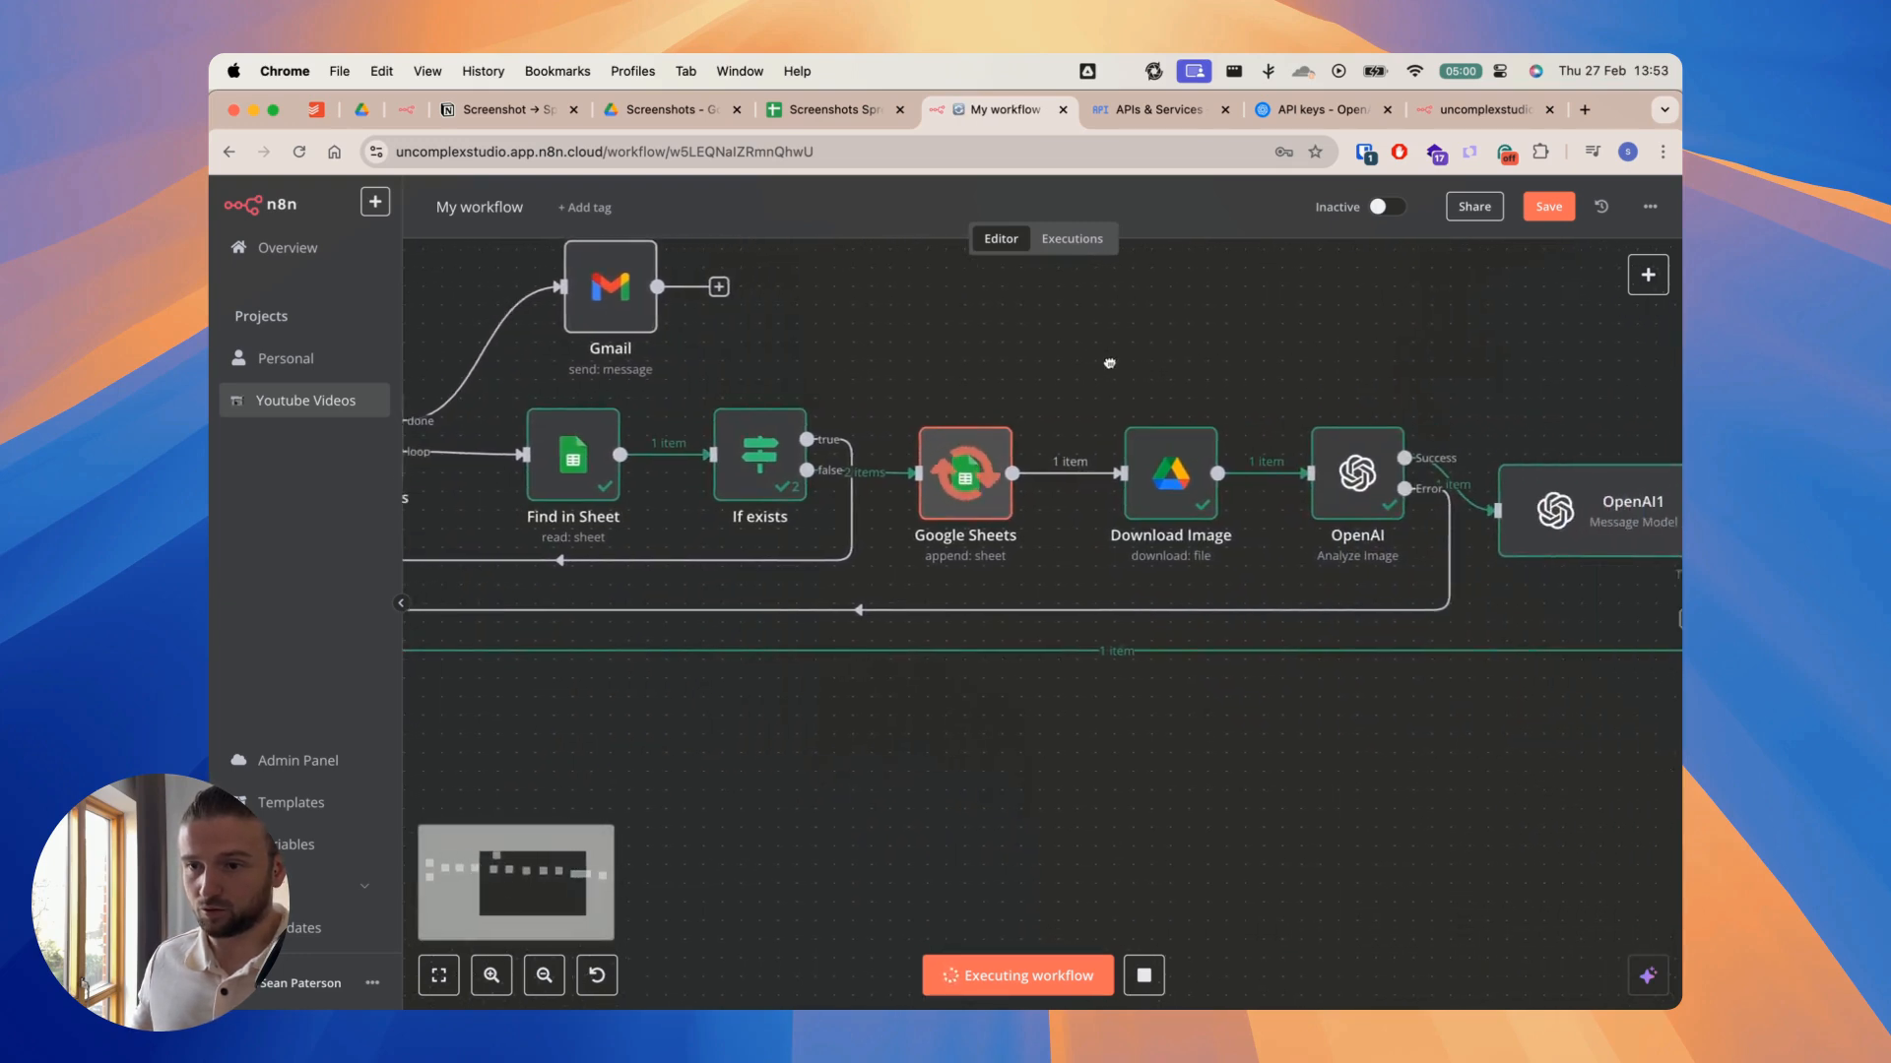
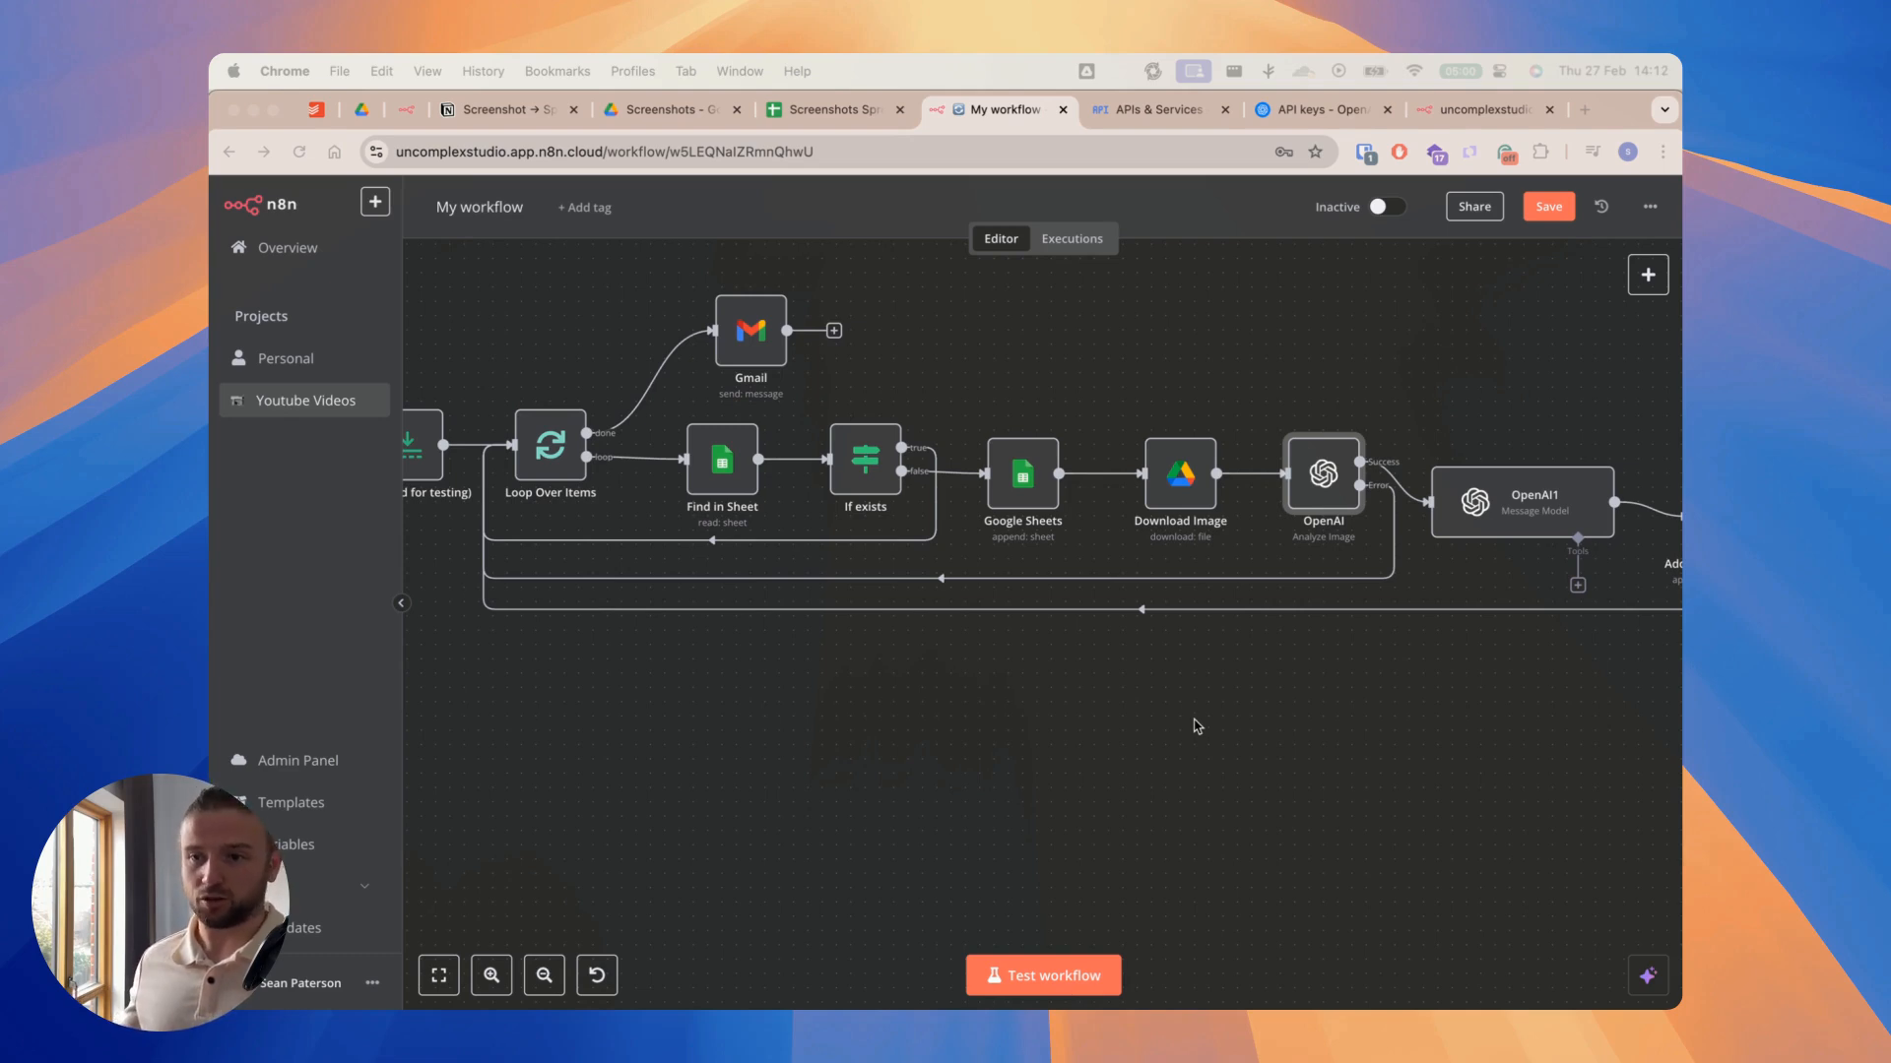
Step: In the Screenshots Spreadsheet, insert a column directly before Insta Bio and give it the header Number of Posts
left_click_drag(1219, 720, 1098, 711)
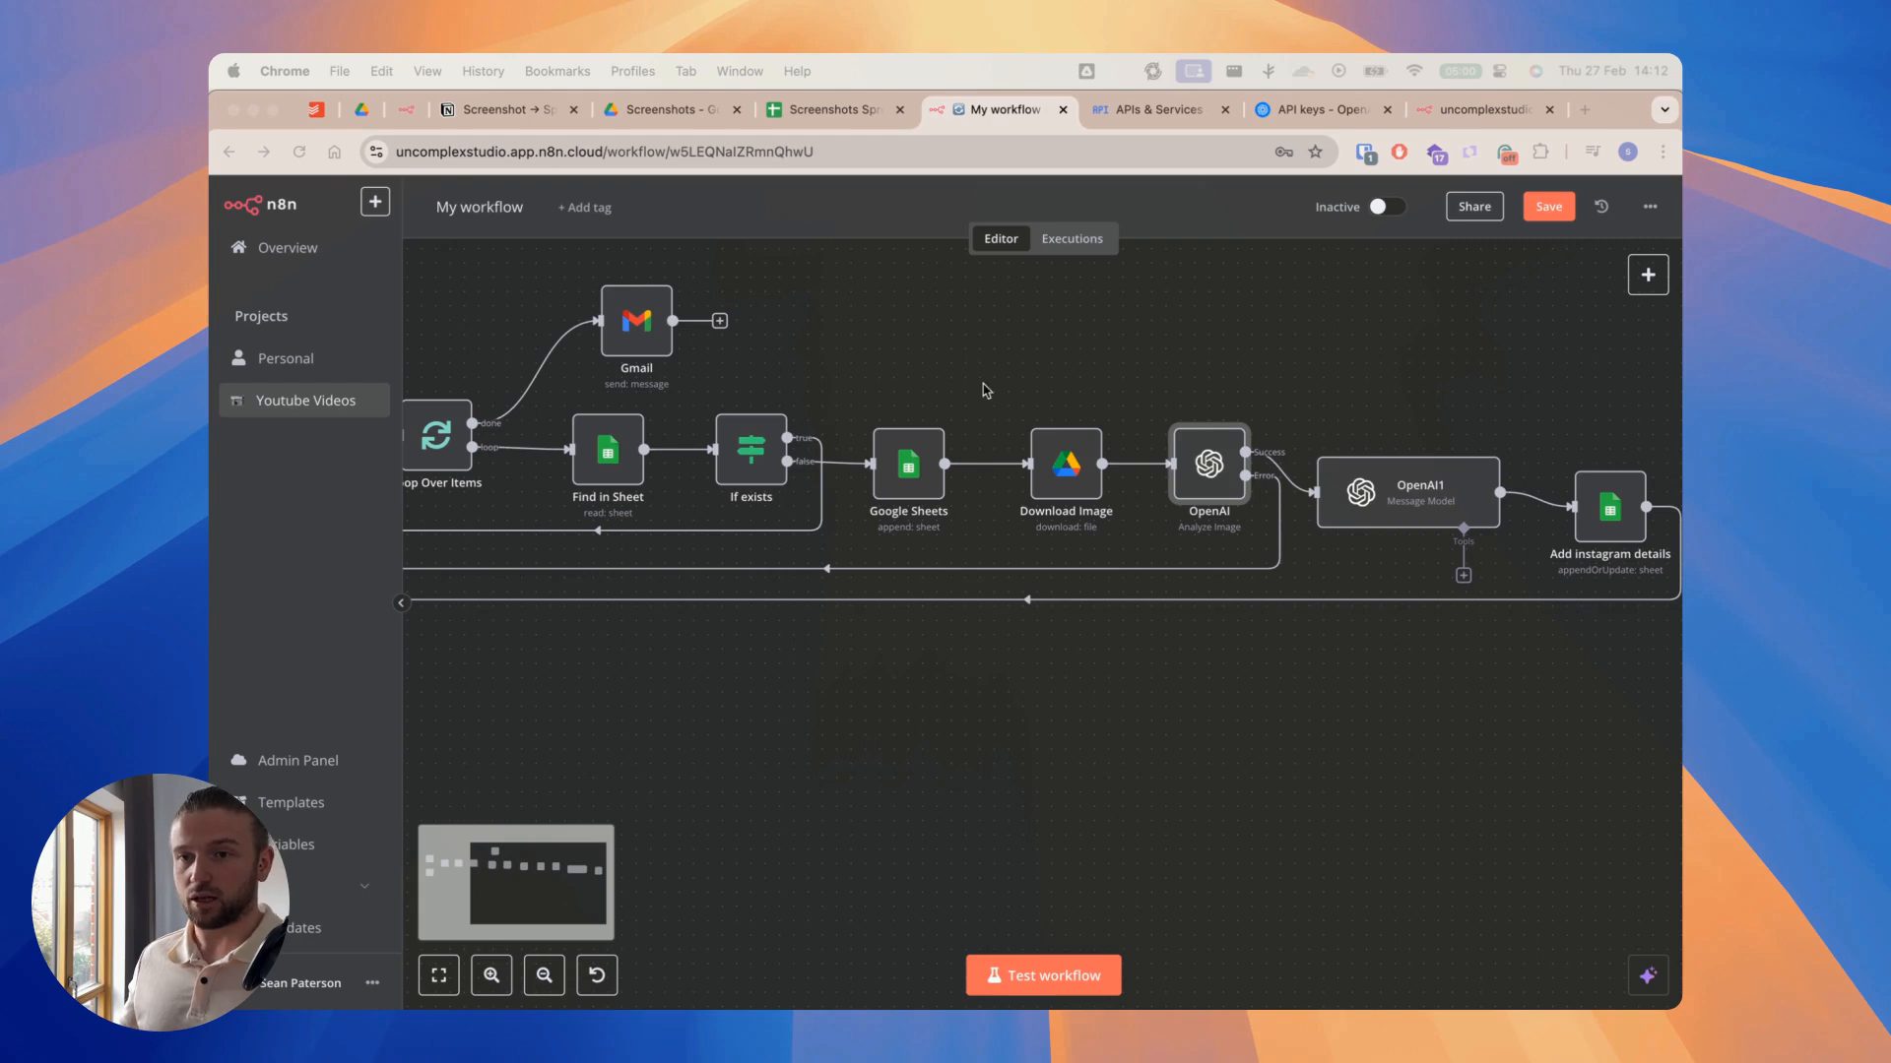
left_click(845, 110)
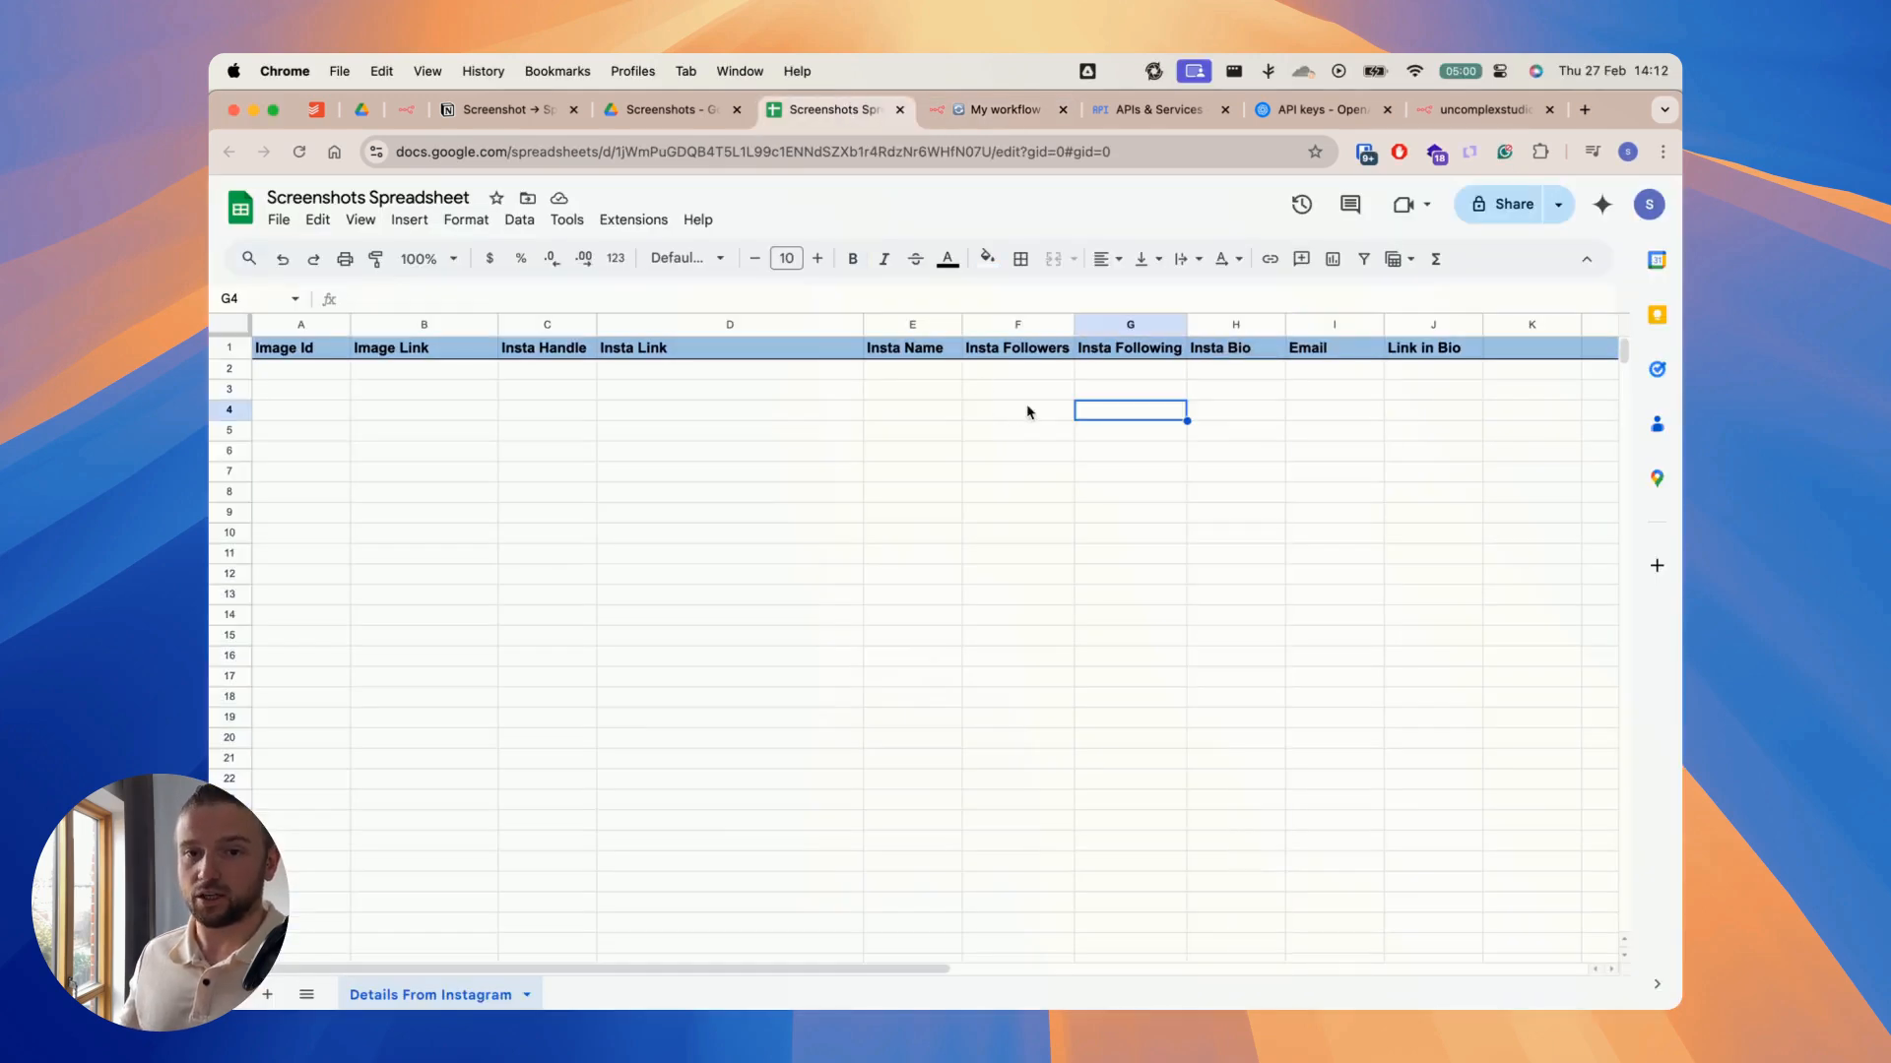
left_click(1243, 324)
right_click(1243, 324)
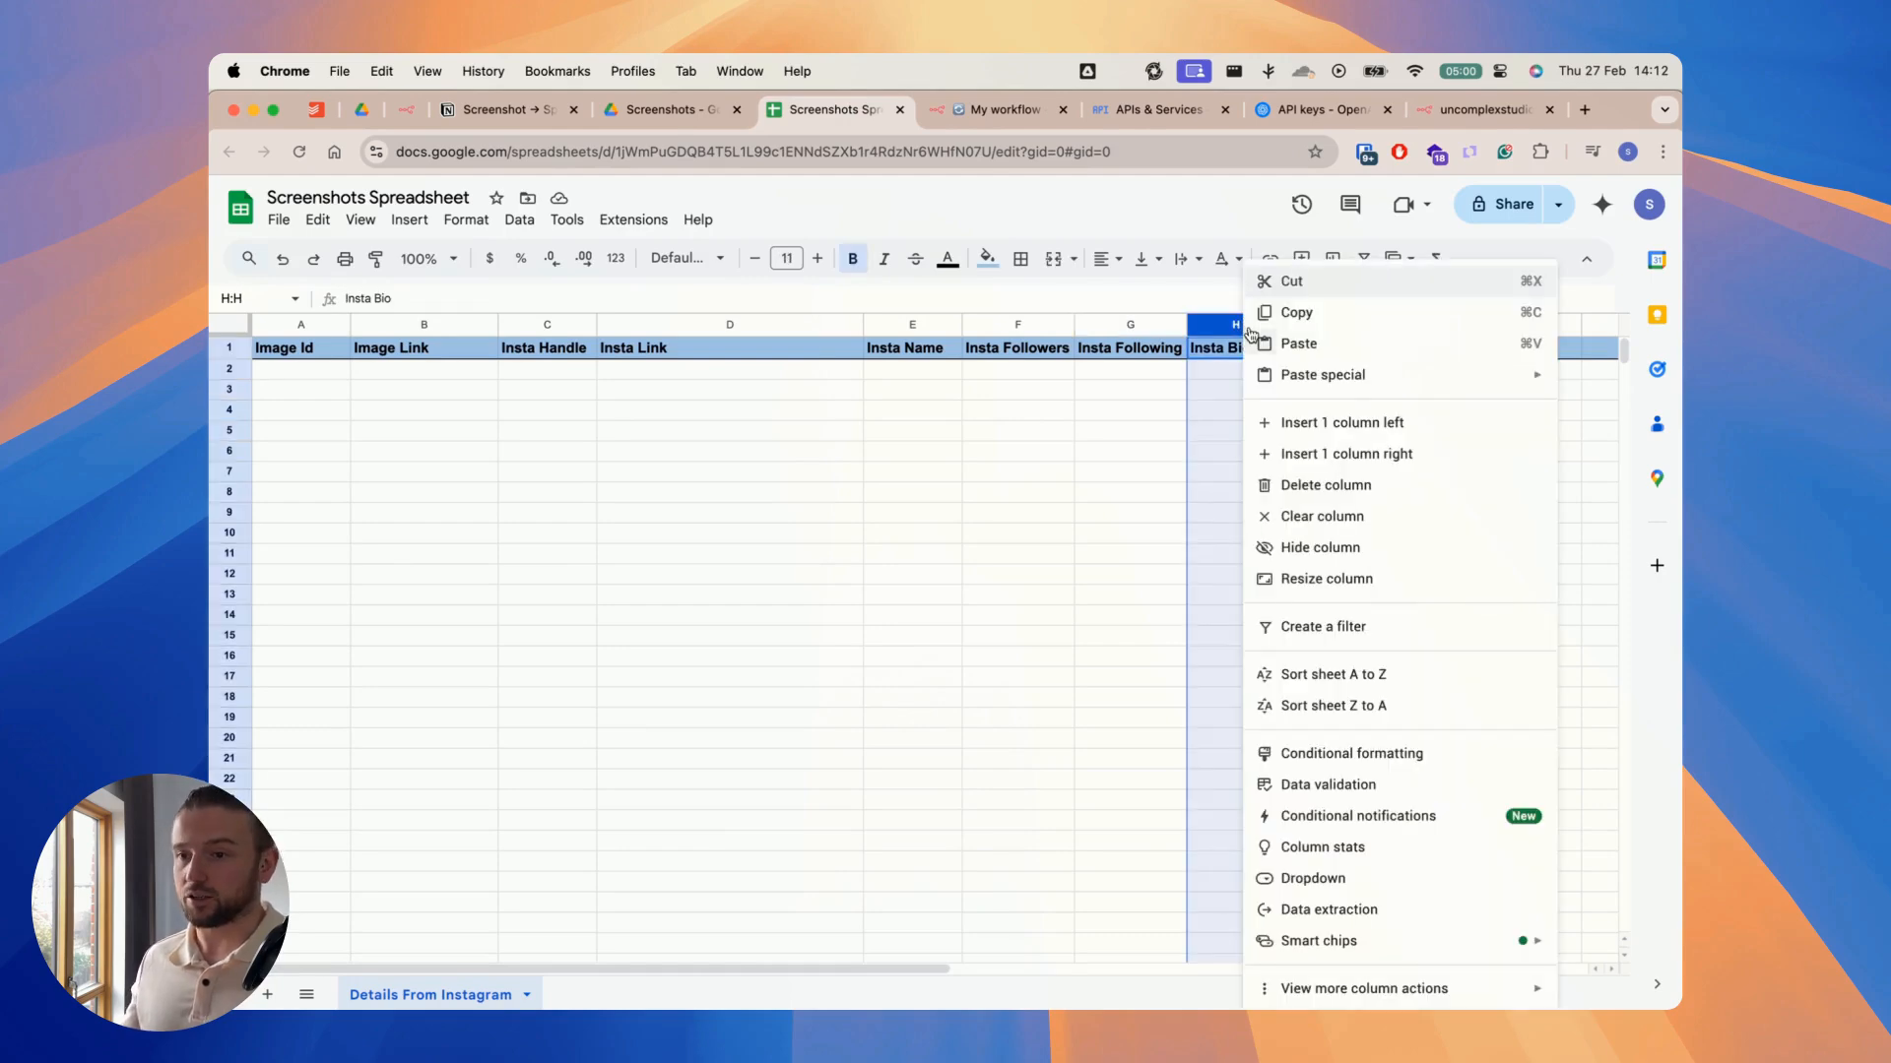
left_click(1350, 421)
double_click(1207, 345)
type("Number of Posts")
left_click(1246, 410)
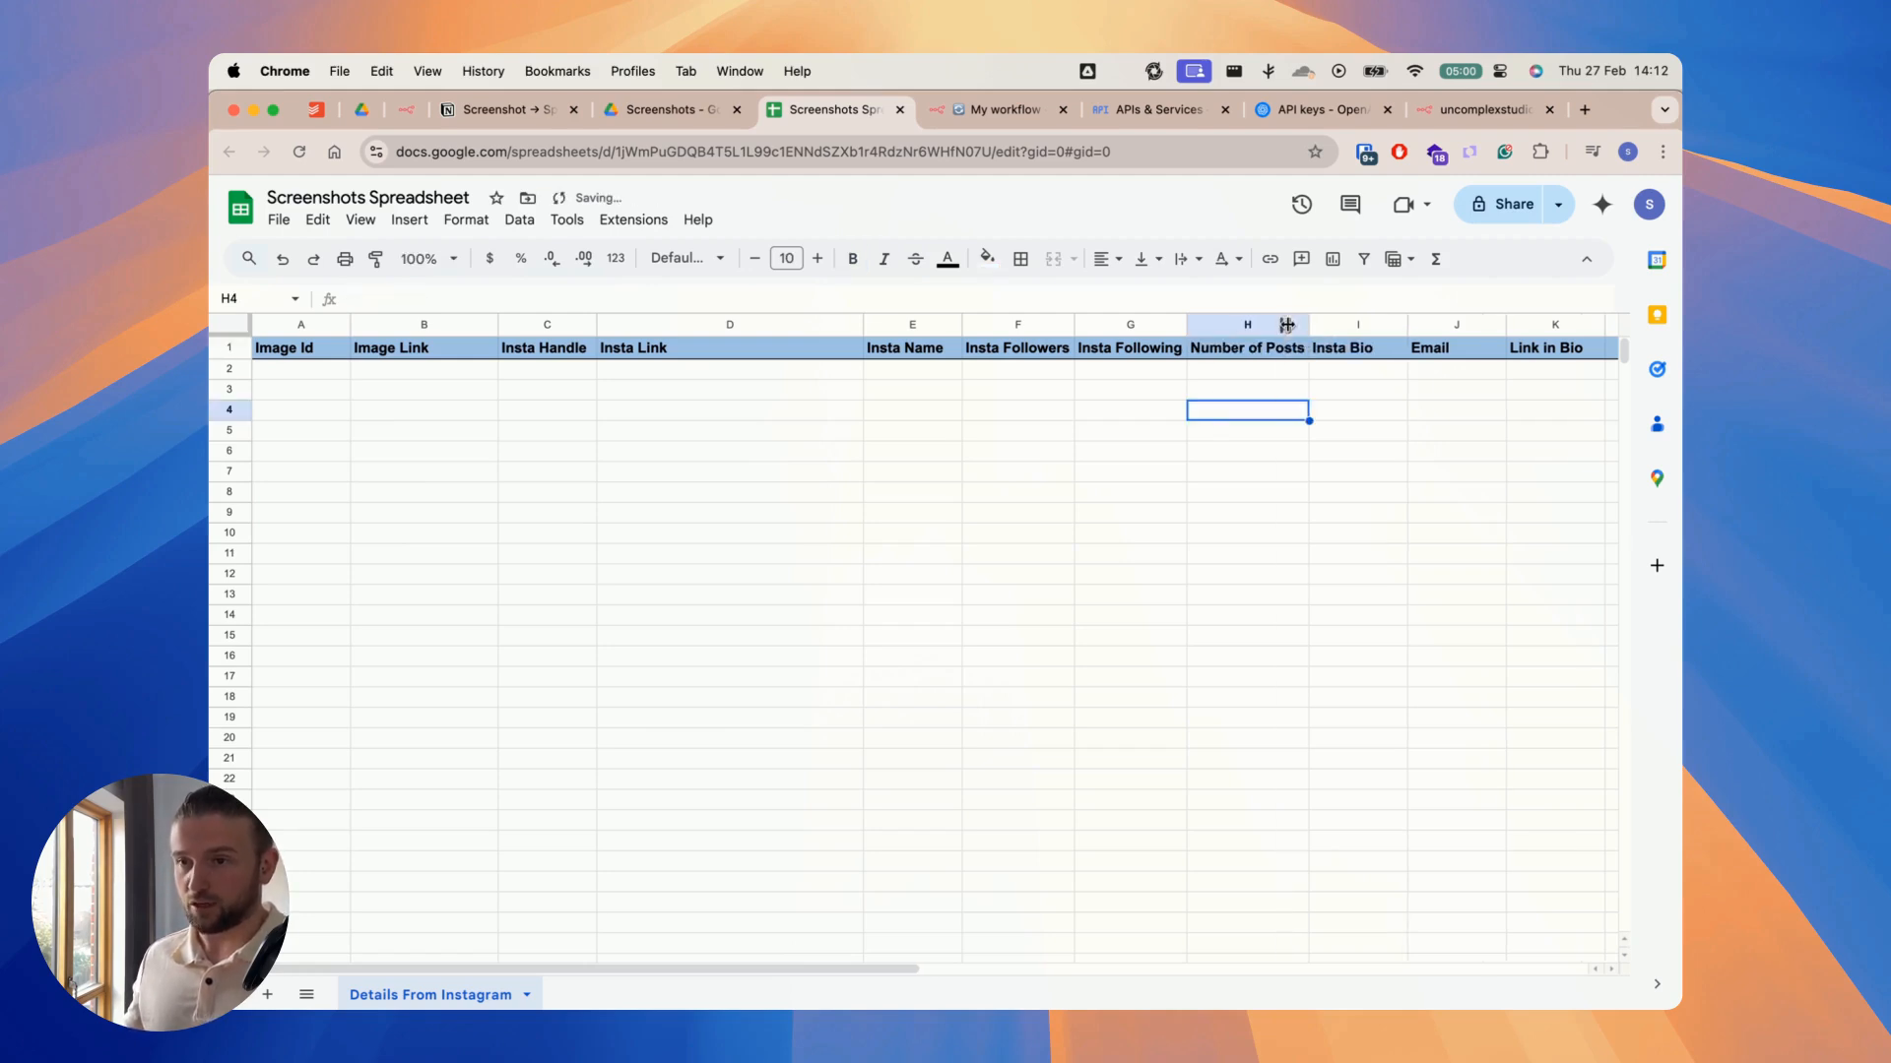
Step: Check the posts figure in the IMG_8065.PNG screenshot in Drive, and review the nodes of the n8n workflow
left_click(682, 116)
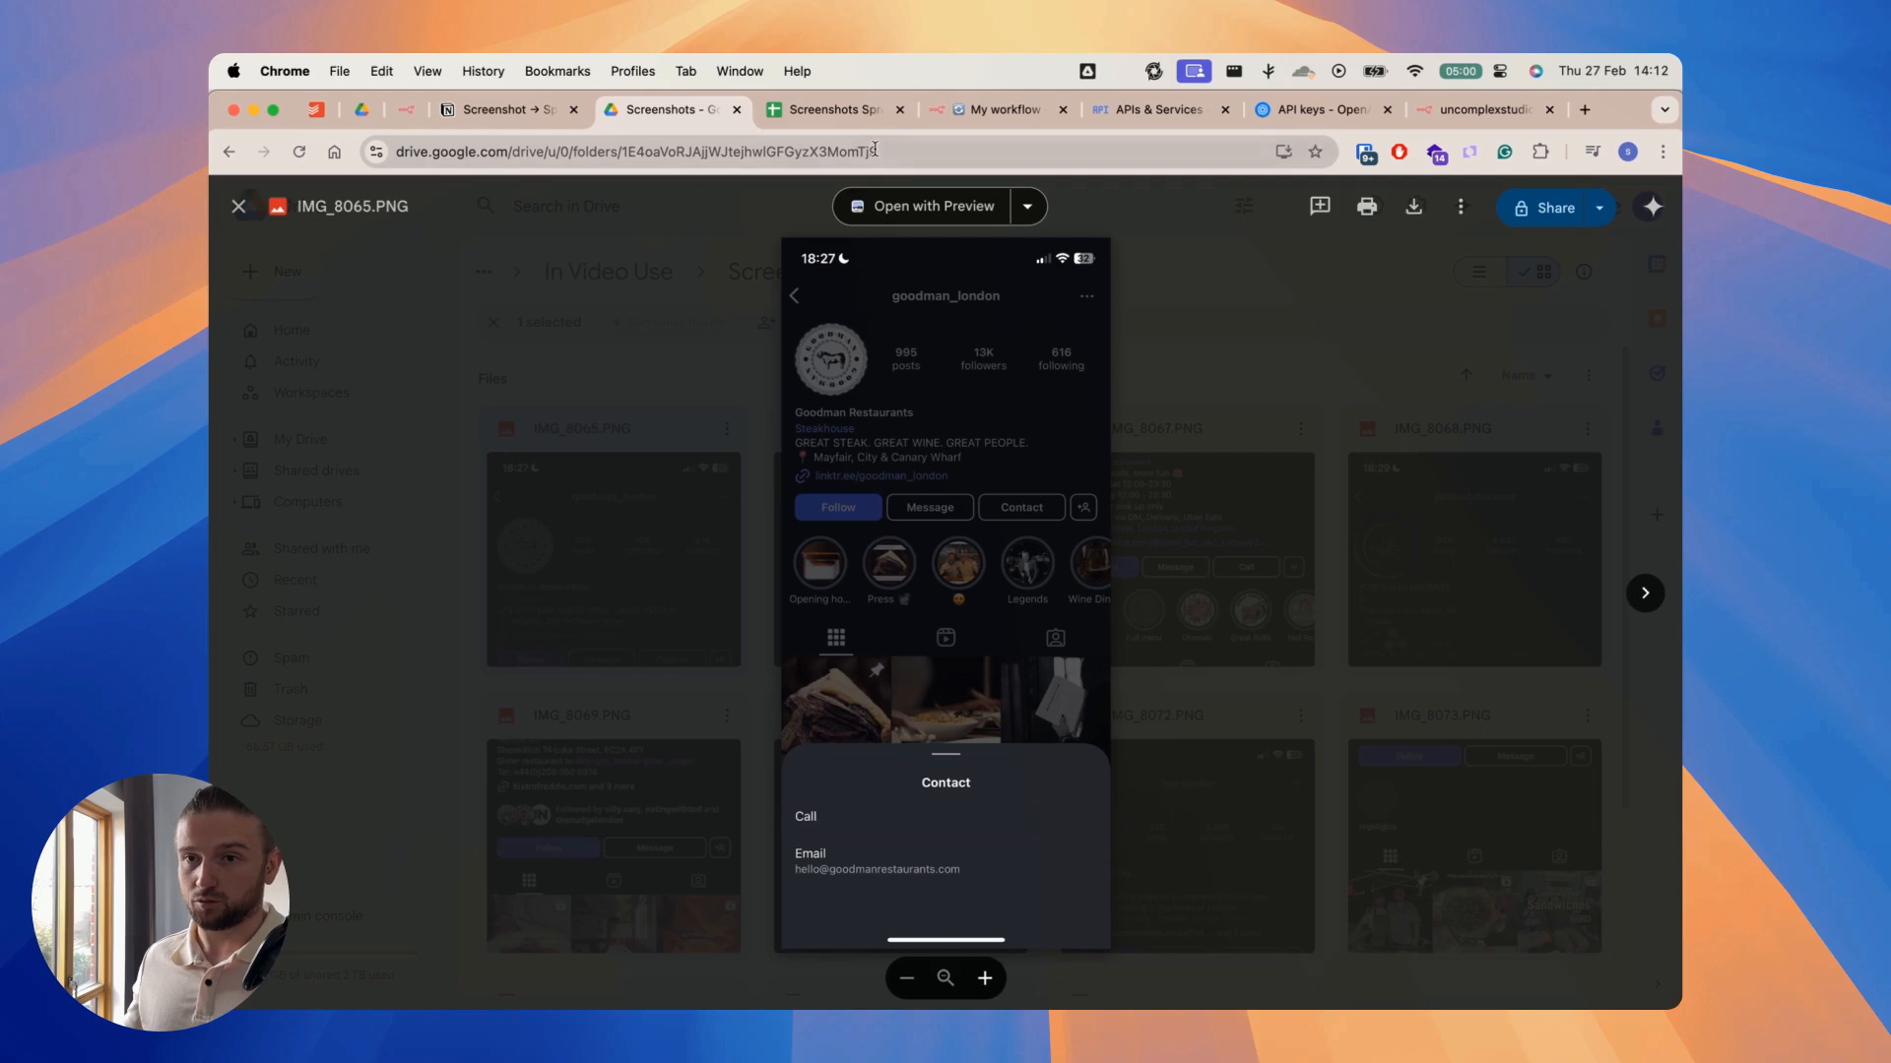
left_click(836, 112)
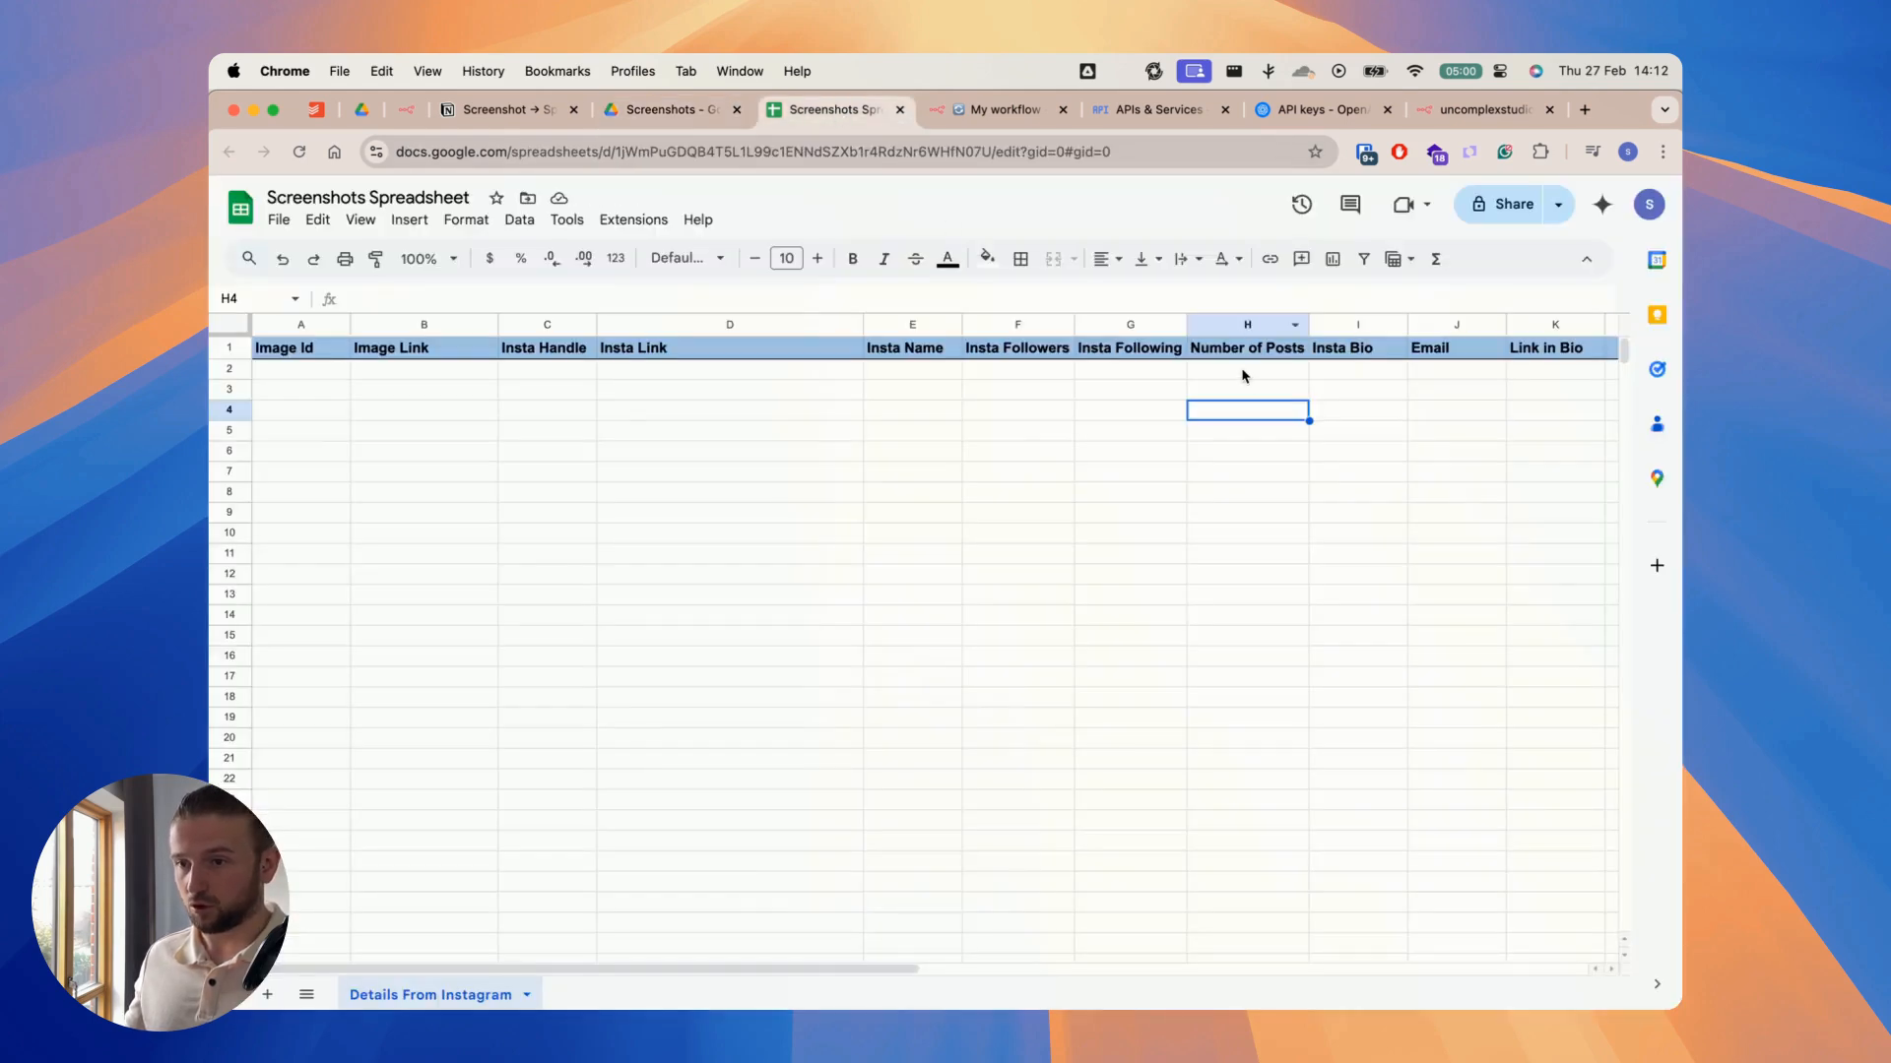
left_click(988, 117)
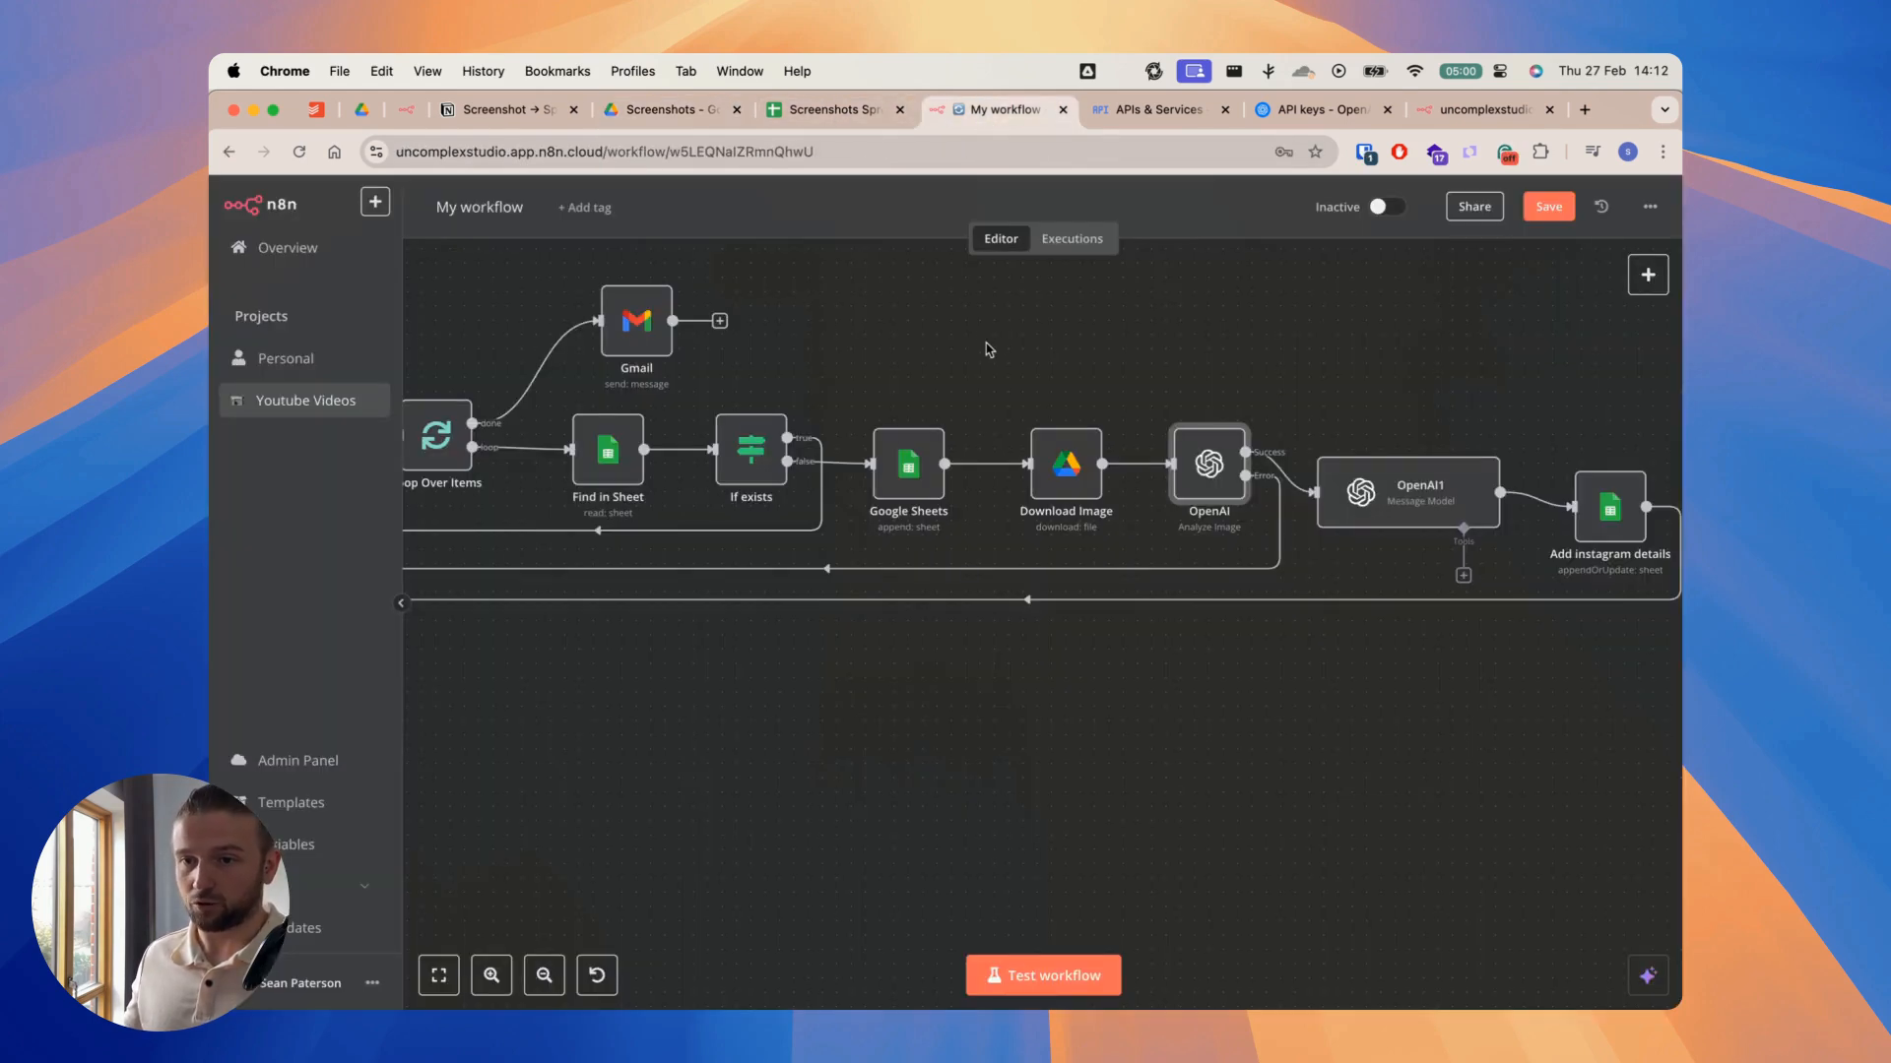
left_click_drag(985, 345, 940, 339)
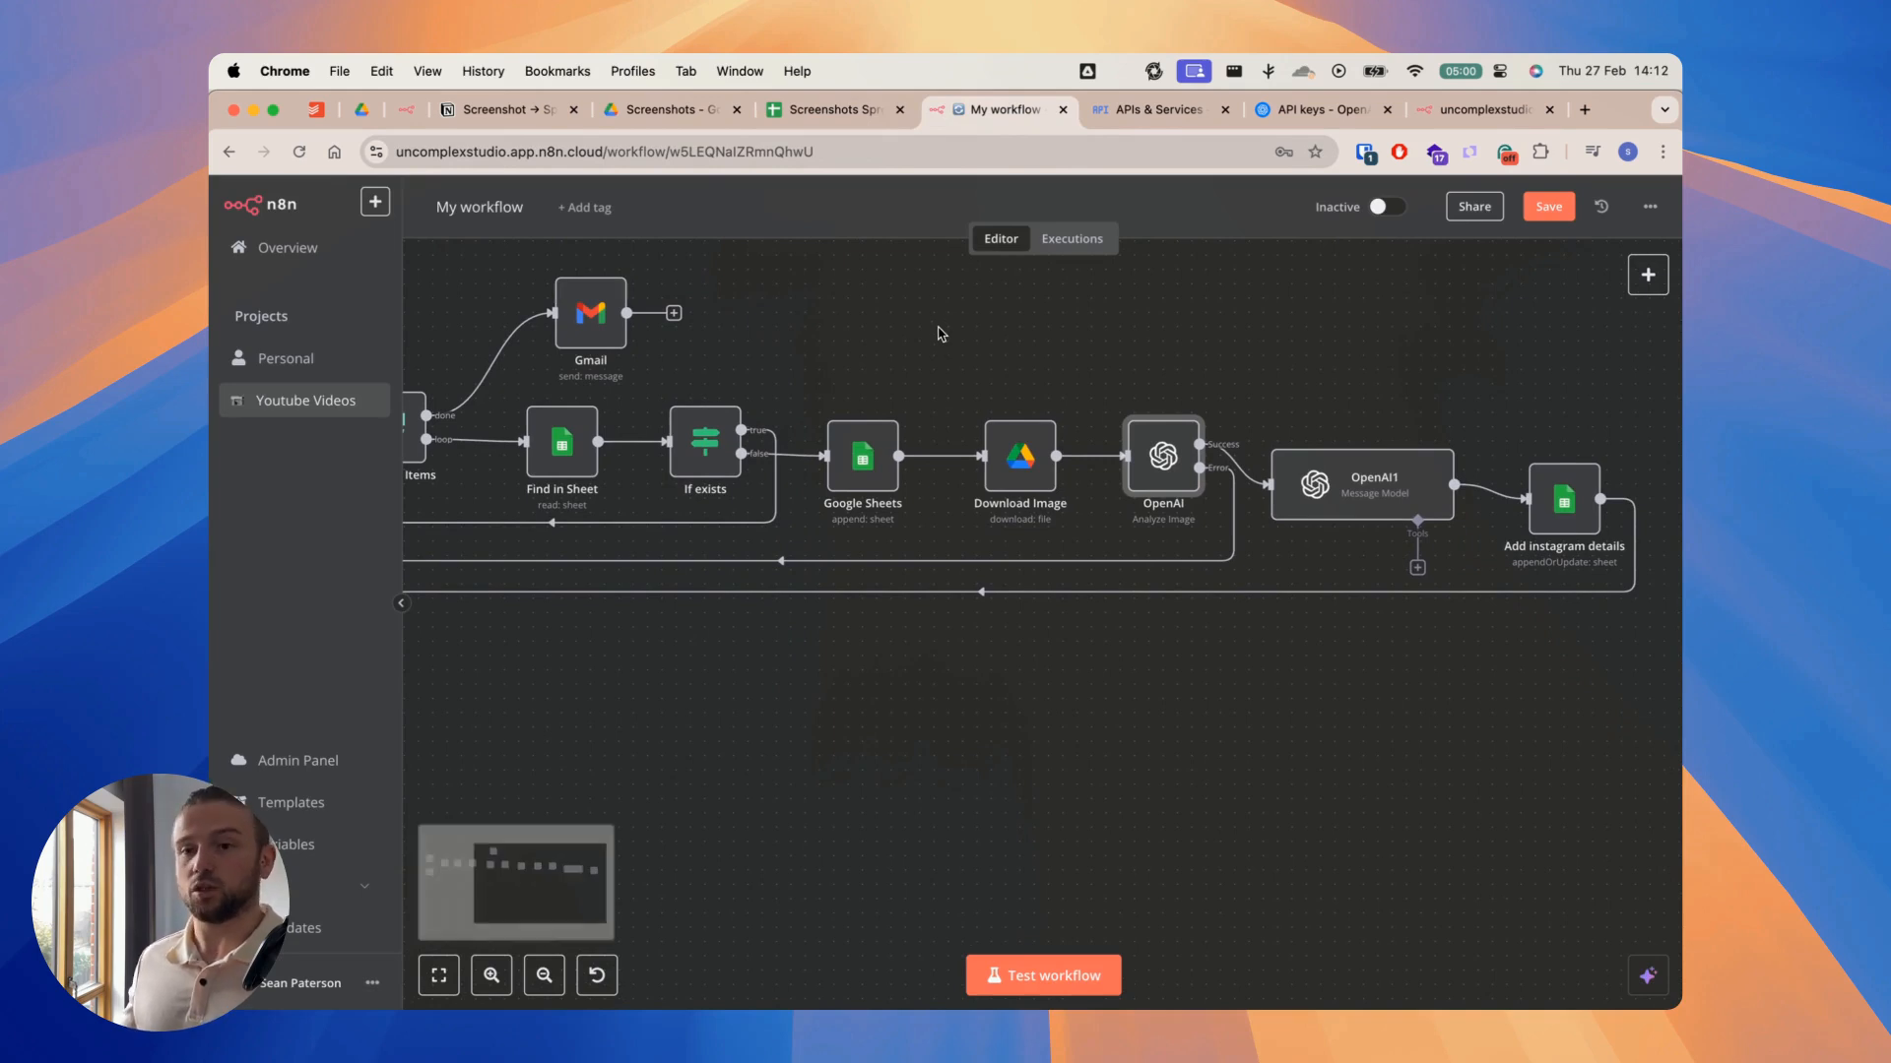
mouse_move(855, 483)
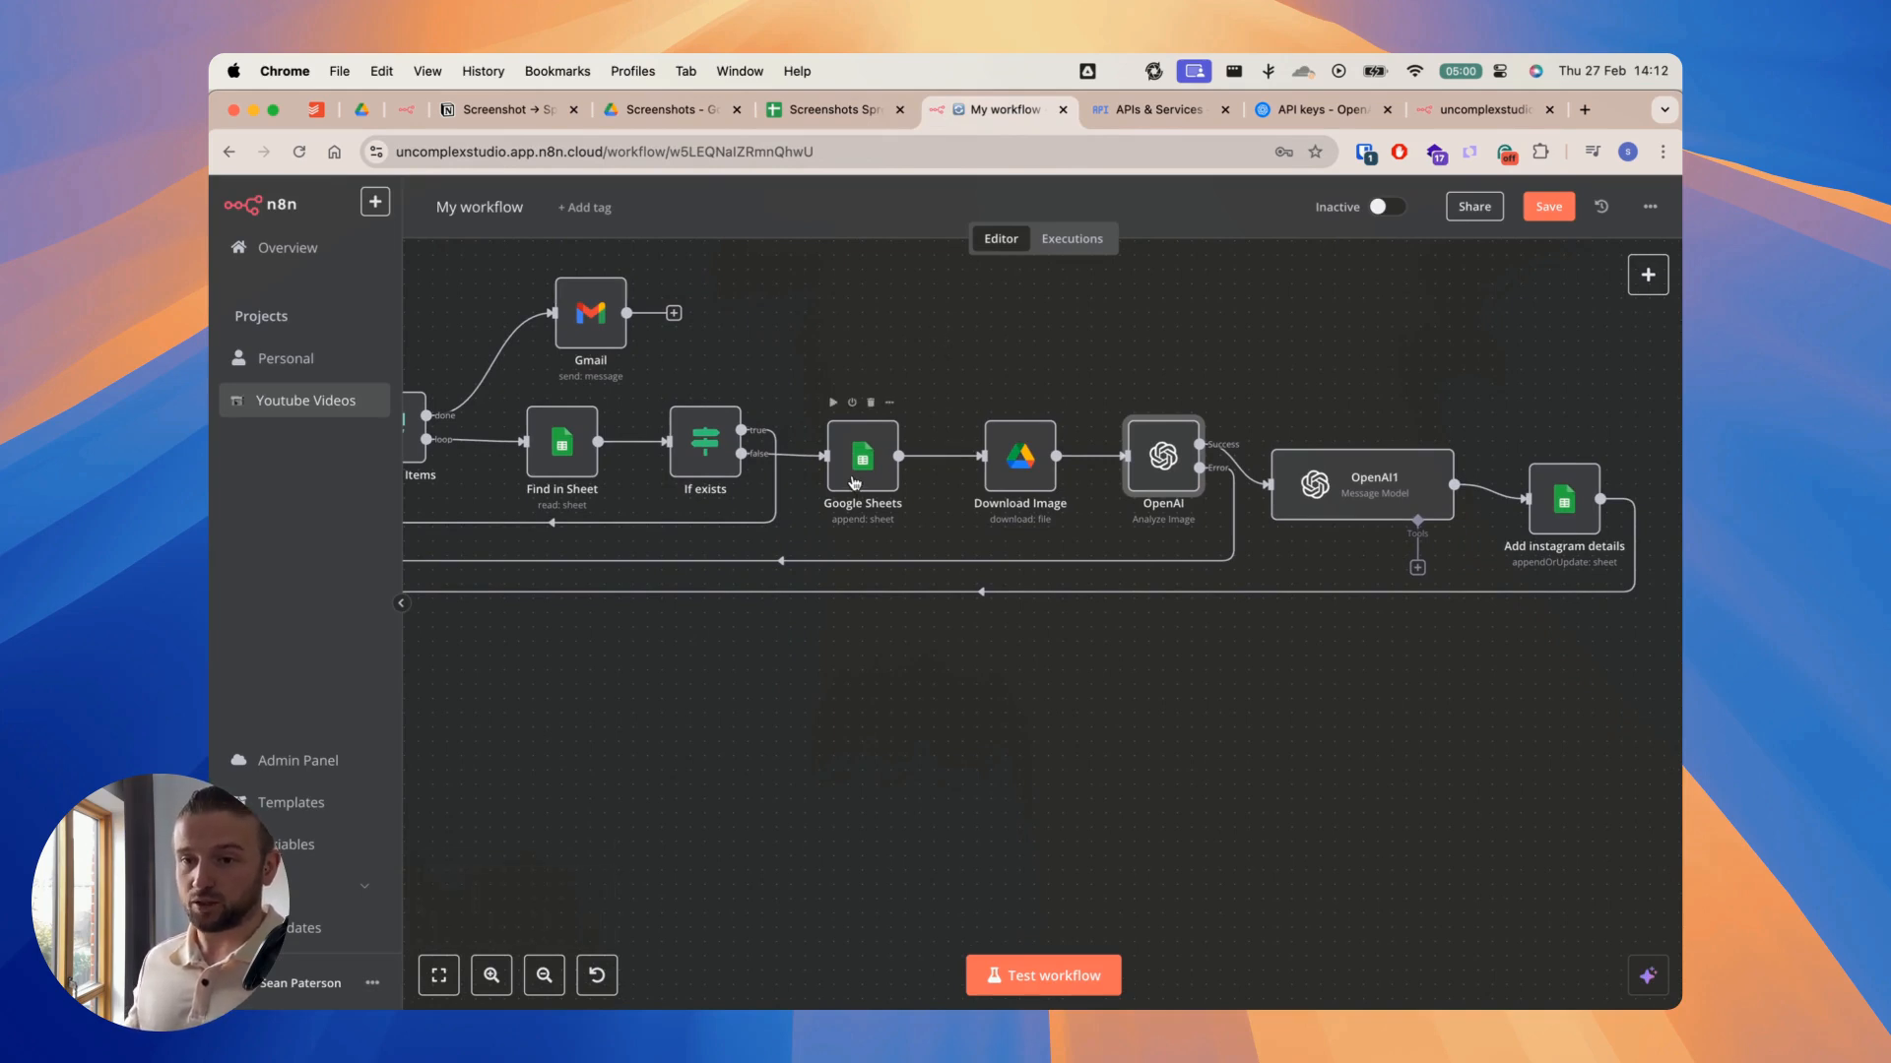
mouse_move(1554, 500)
mouse_move(1158, 481)
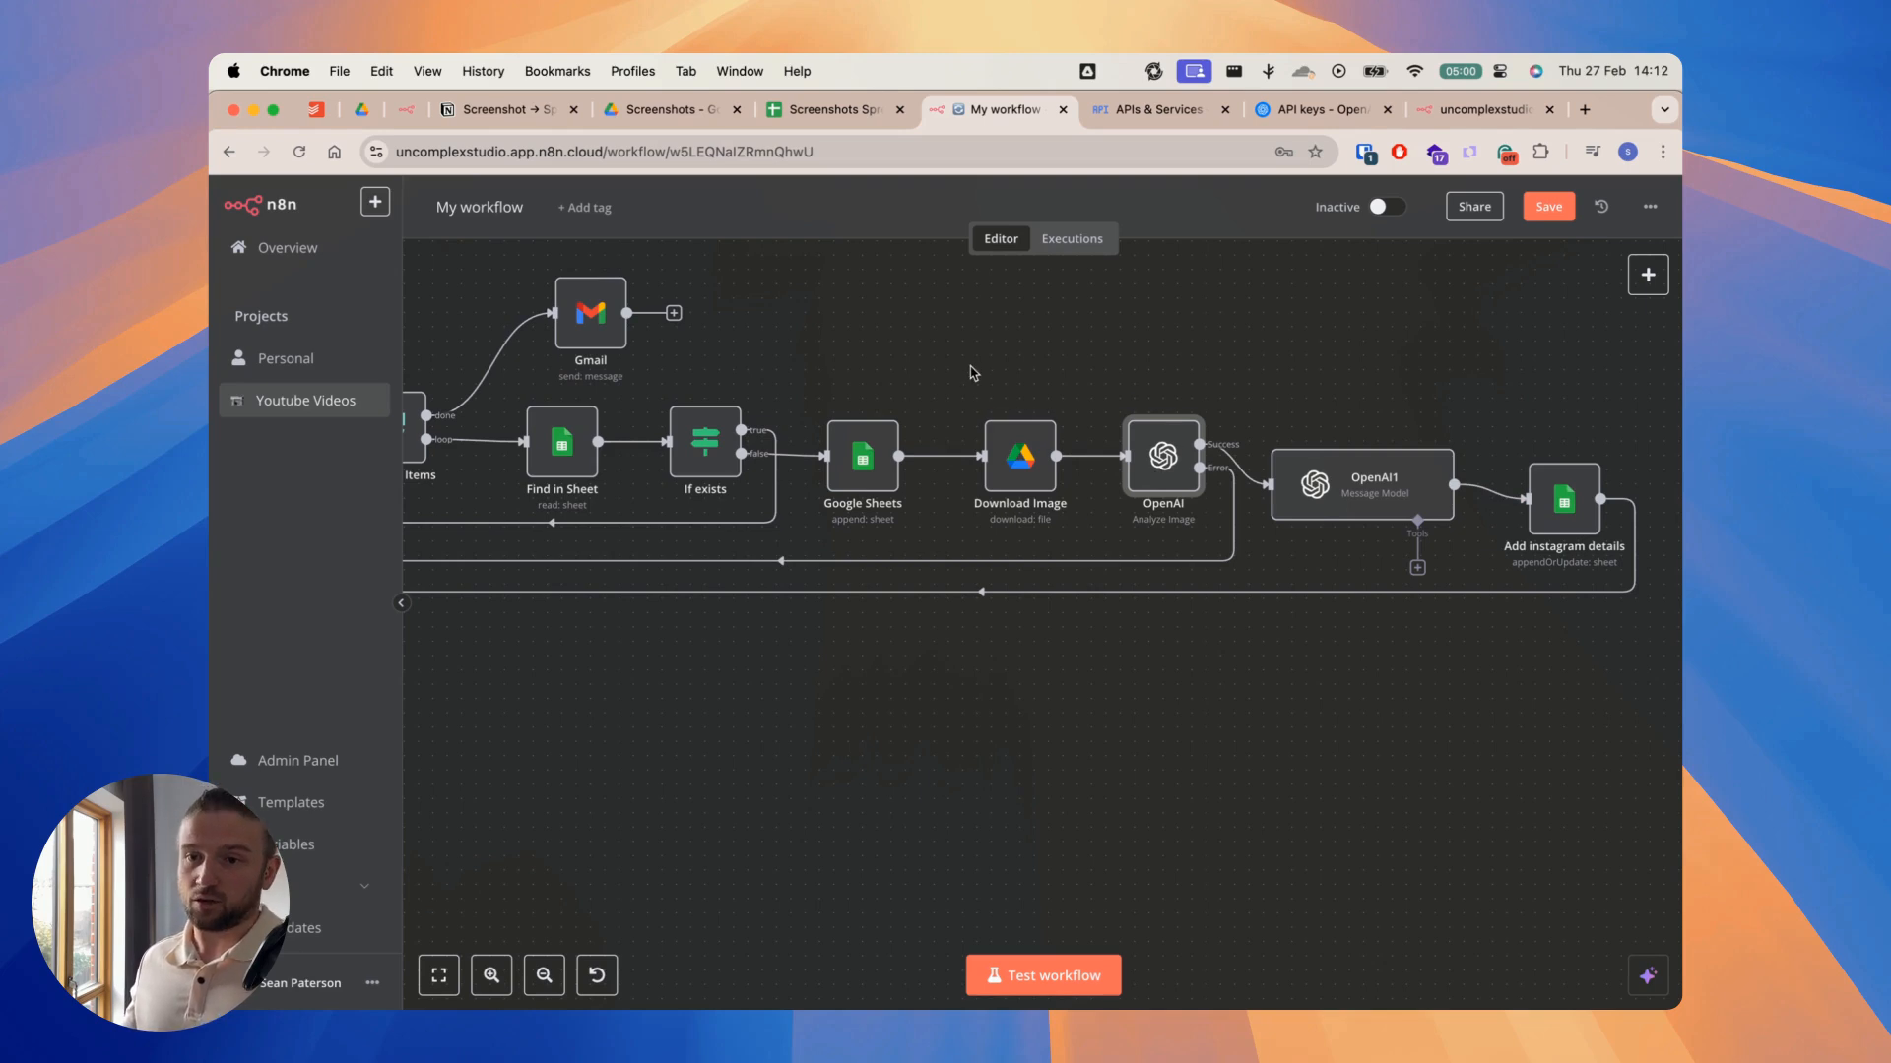
scroll(961, 370, "right", 1)
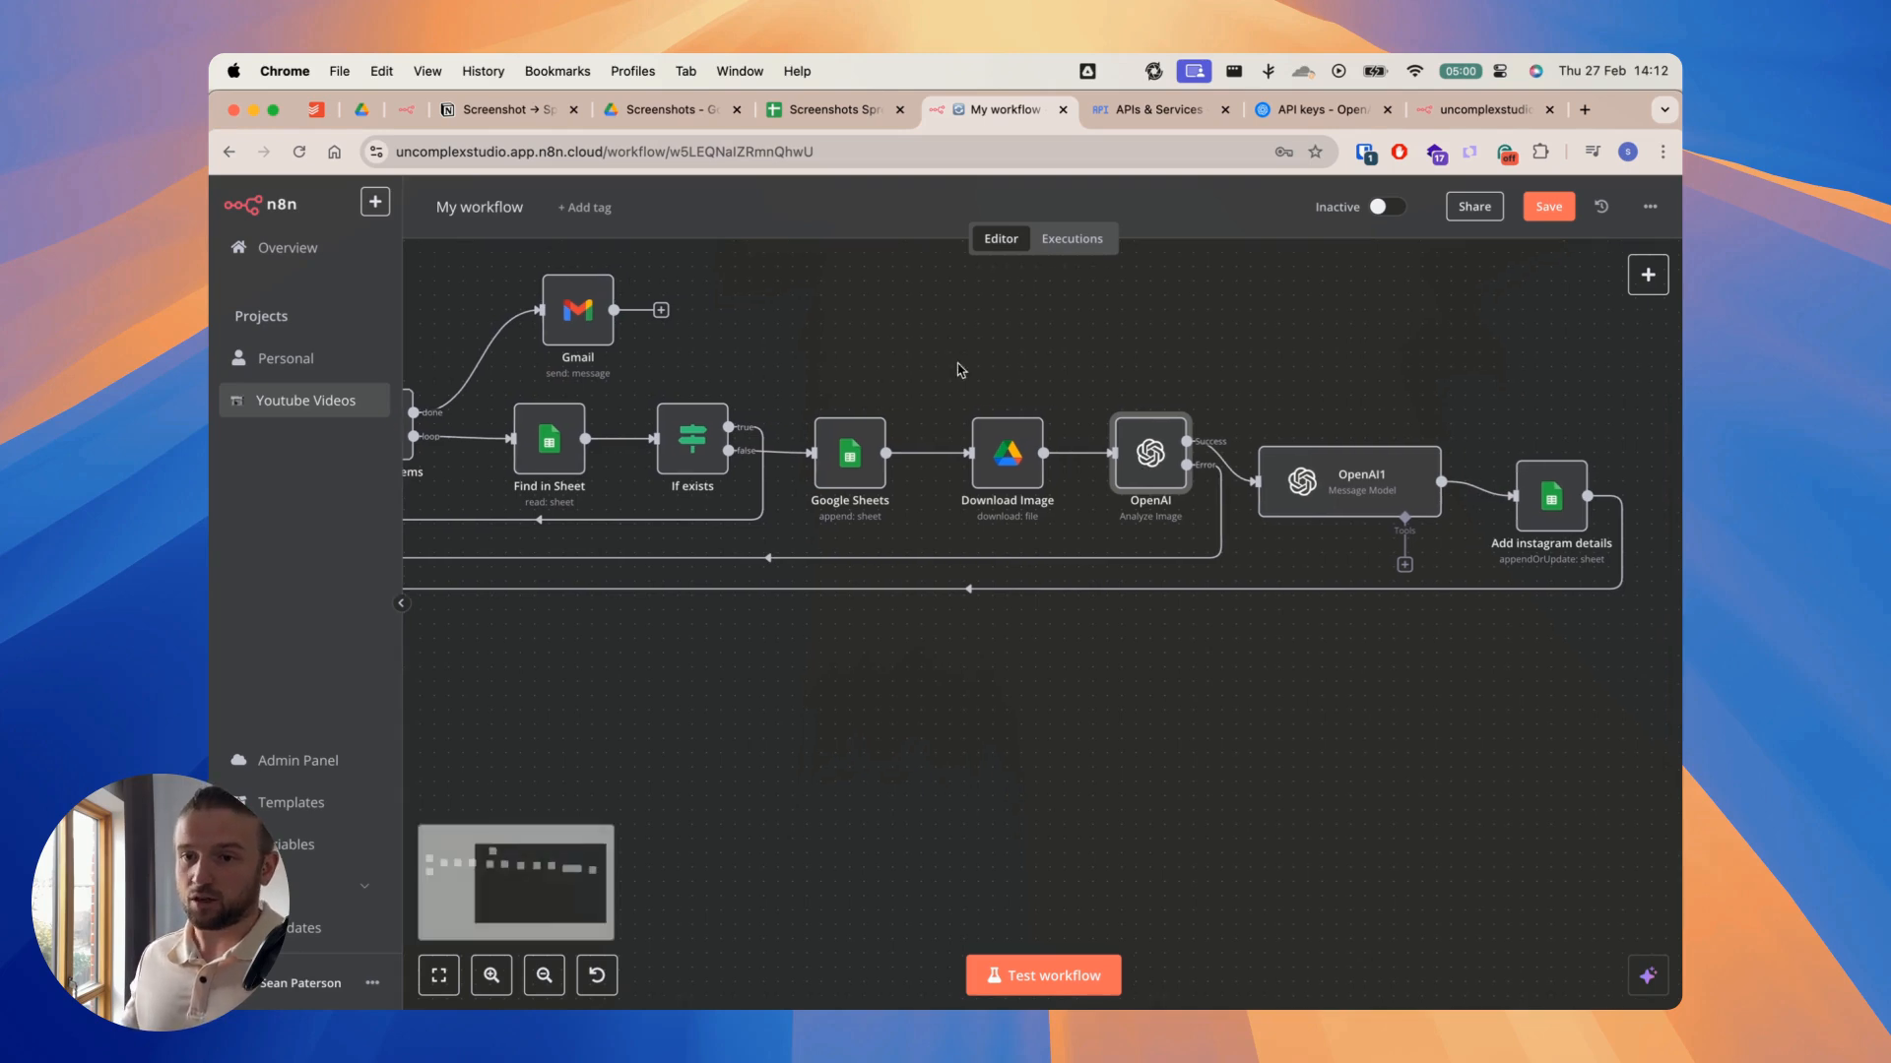
Step: Refresh the column list under Values to Send in the Google Sheets append node and close its settings
double_click(857, 459)
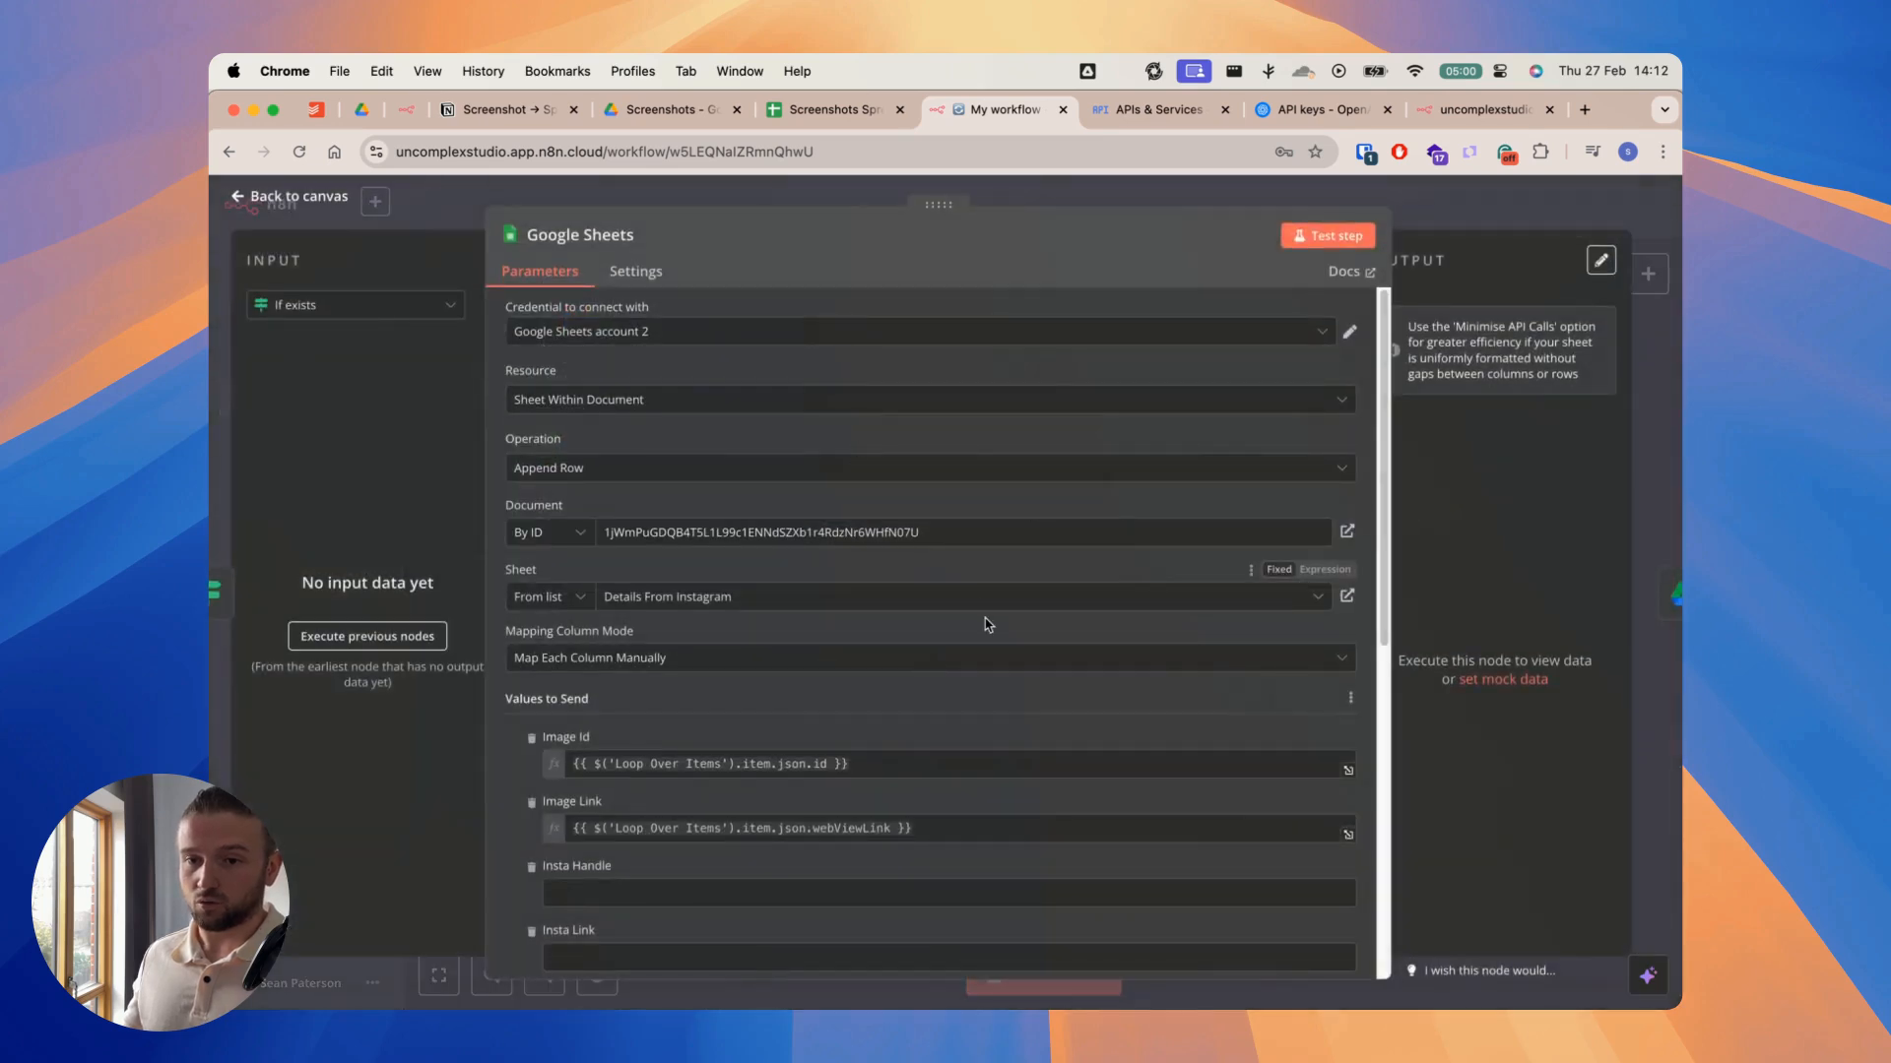
scroll(987, 624, "down", 2)
scroll(985, 622, "down", 3)
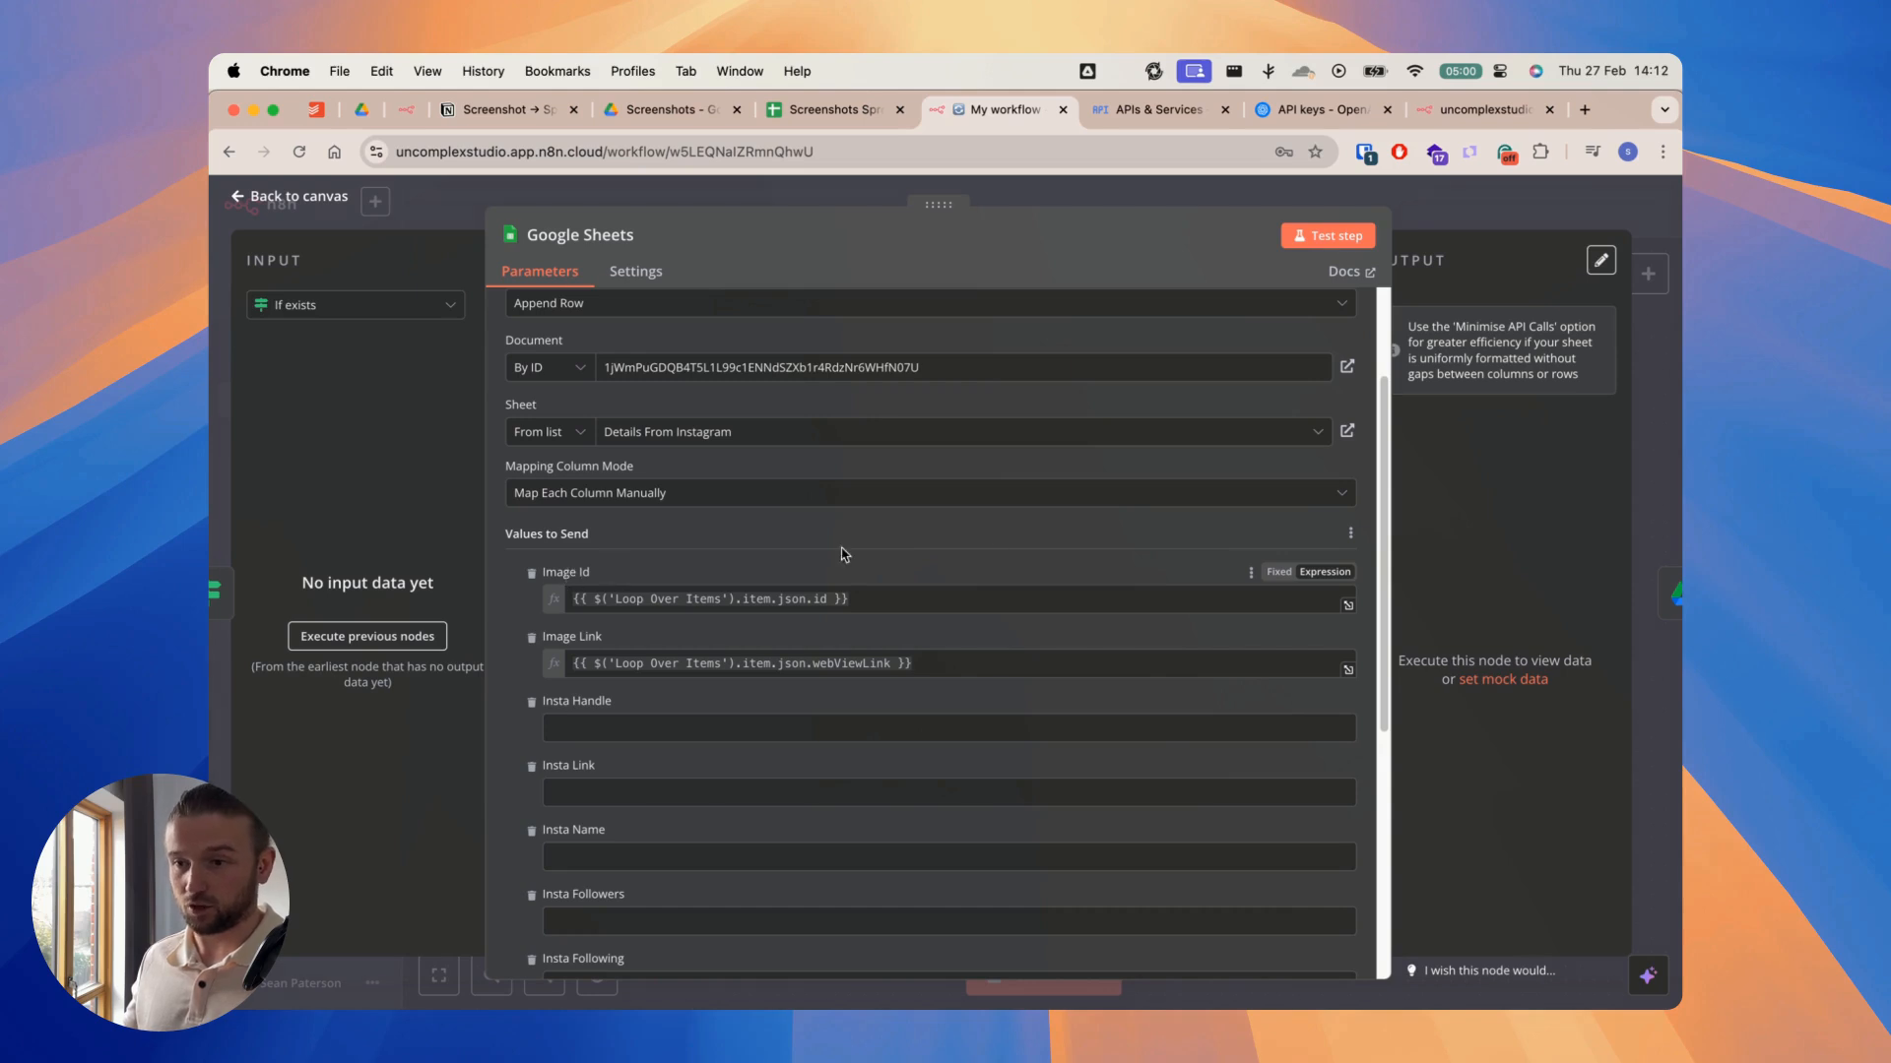
left_click(1349, 534)
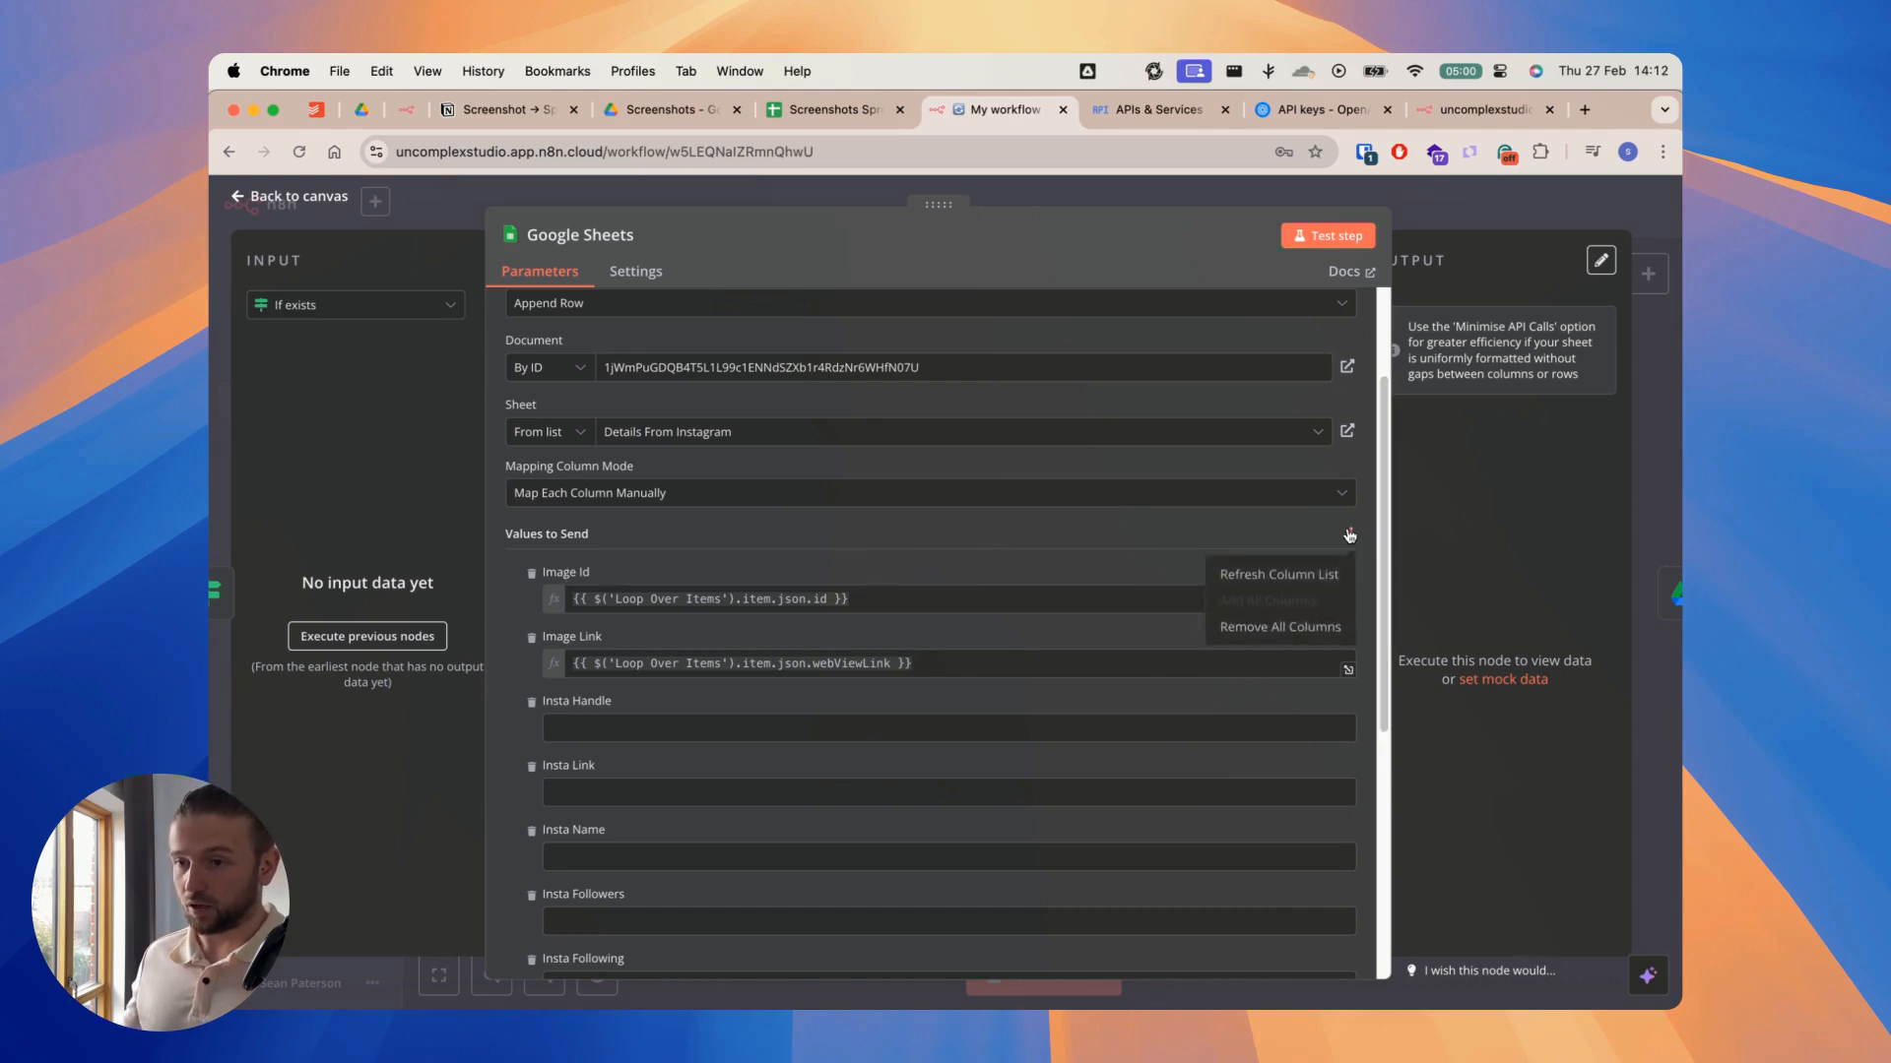
left_click(1301, 575)
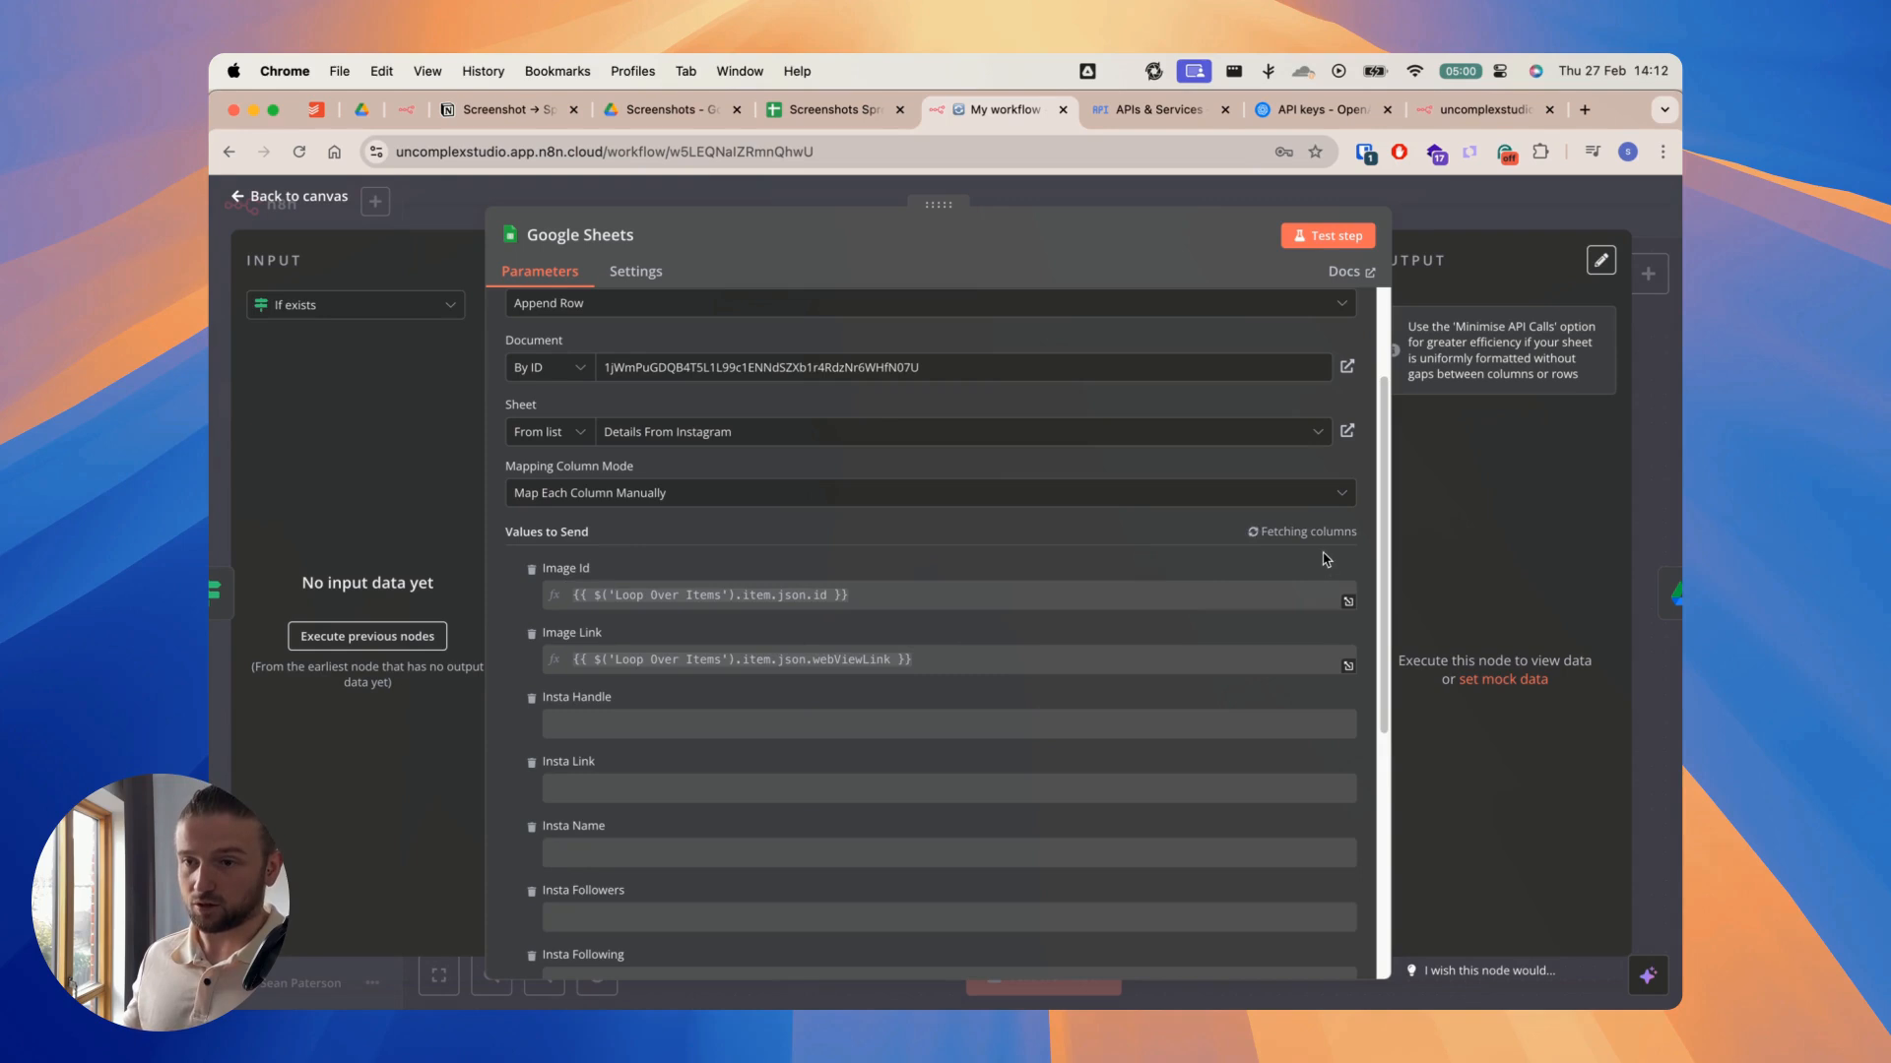
scroll(1246, 564, "down", 2)
scroll(1210, 563, "down", 2)
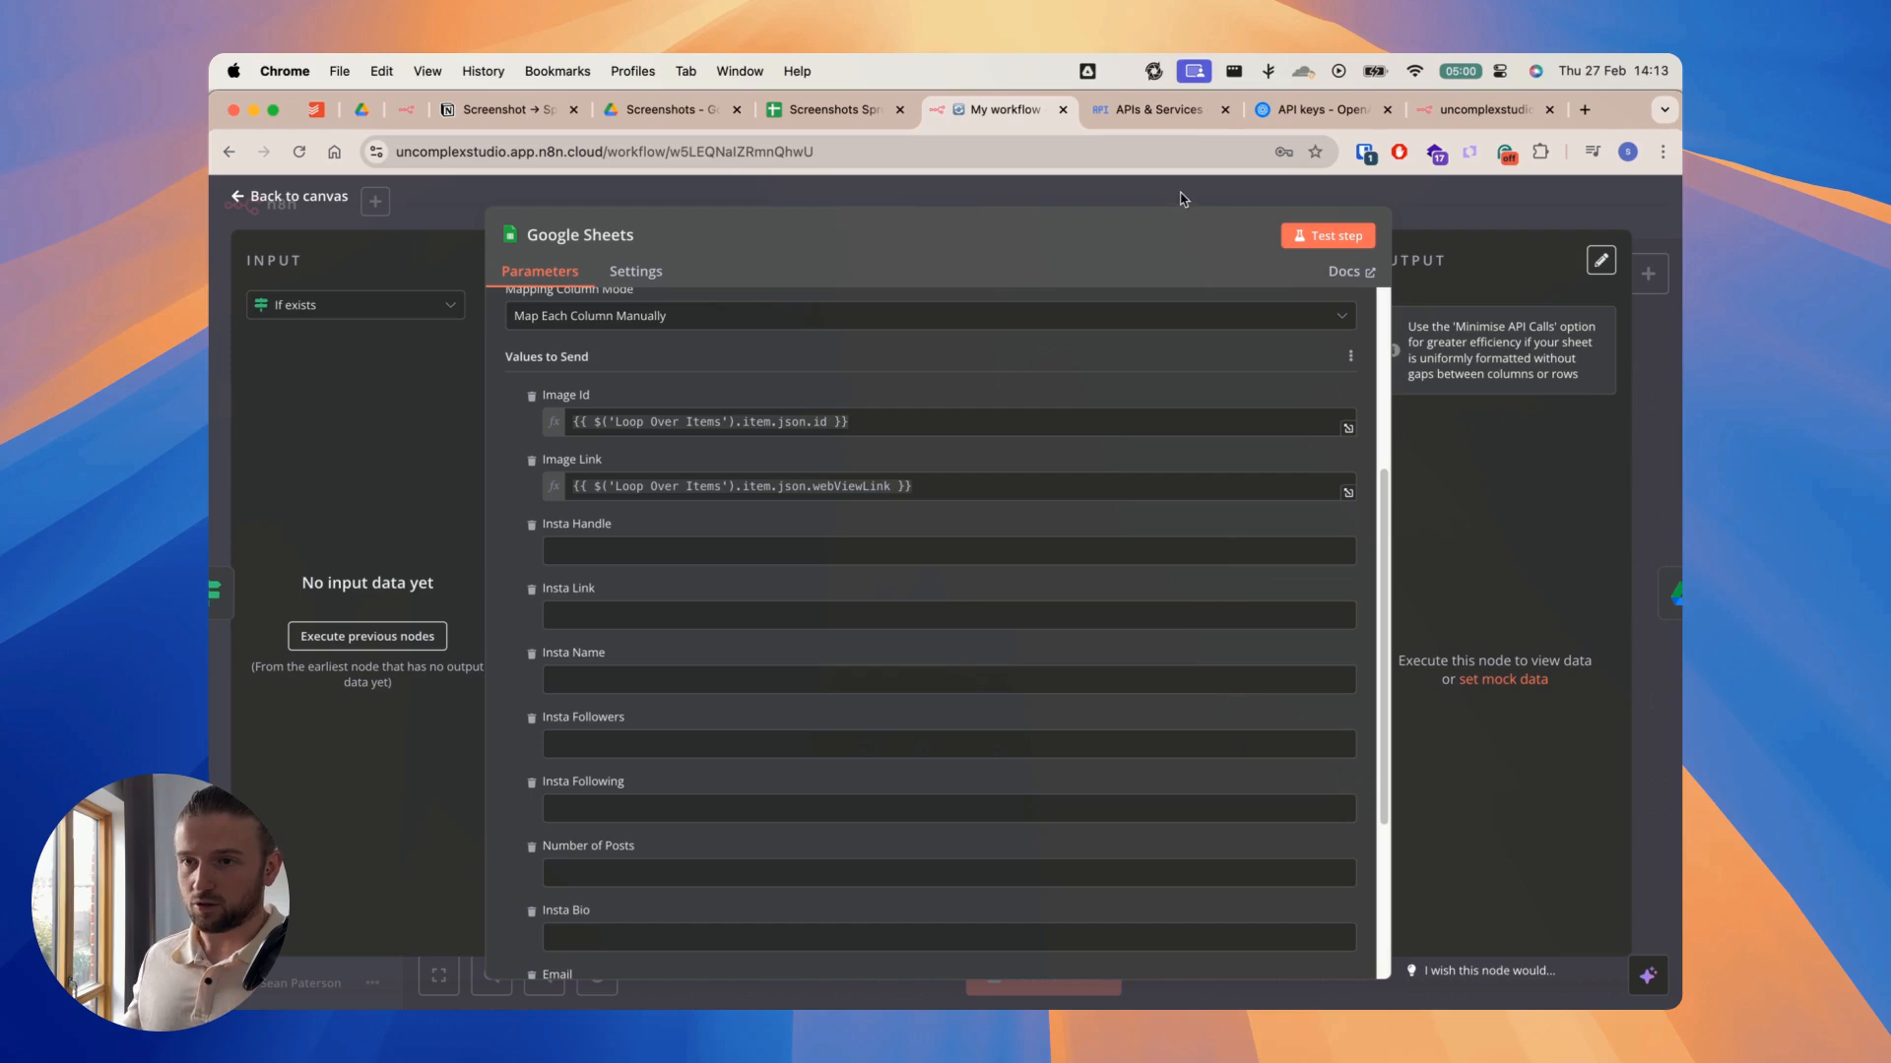
left_click(1182, 197)
Step: Refresh the column list under Values to Send in the Add instagram details node, check the Number of Posts field, and close the node
scroll(1330, 349, "right", 3)
double_click(1411, 503)
scroll(1157, 728, "down", 4)
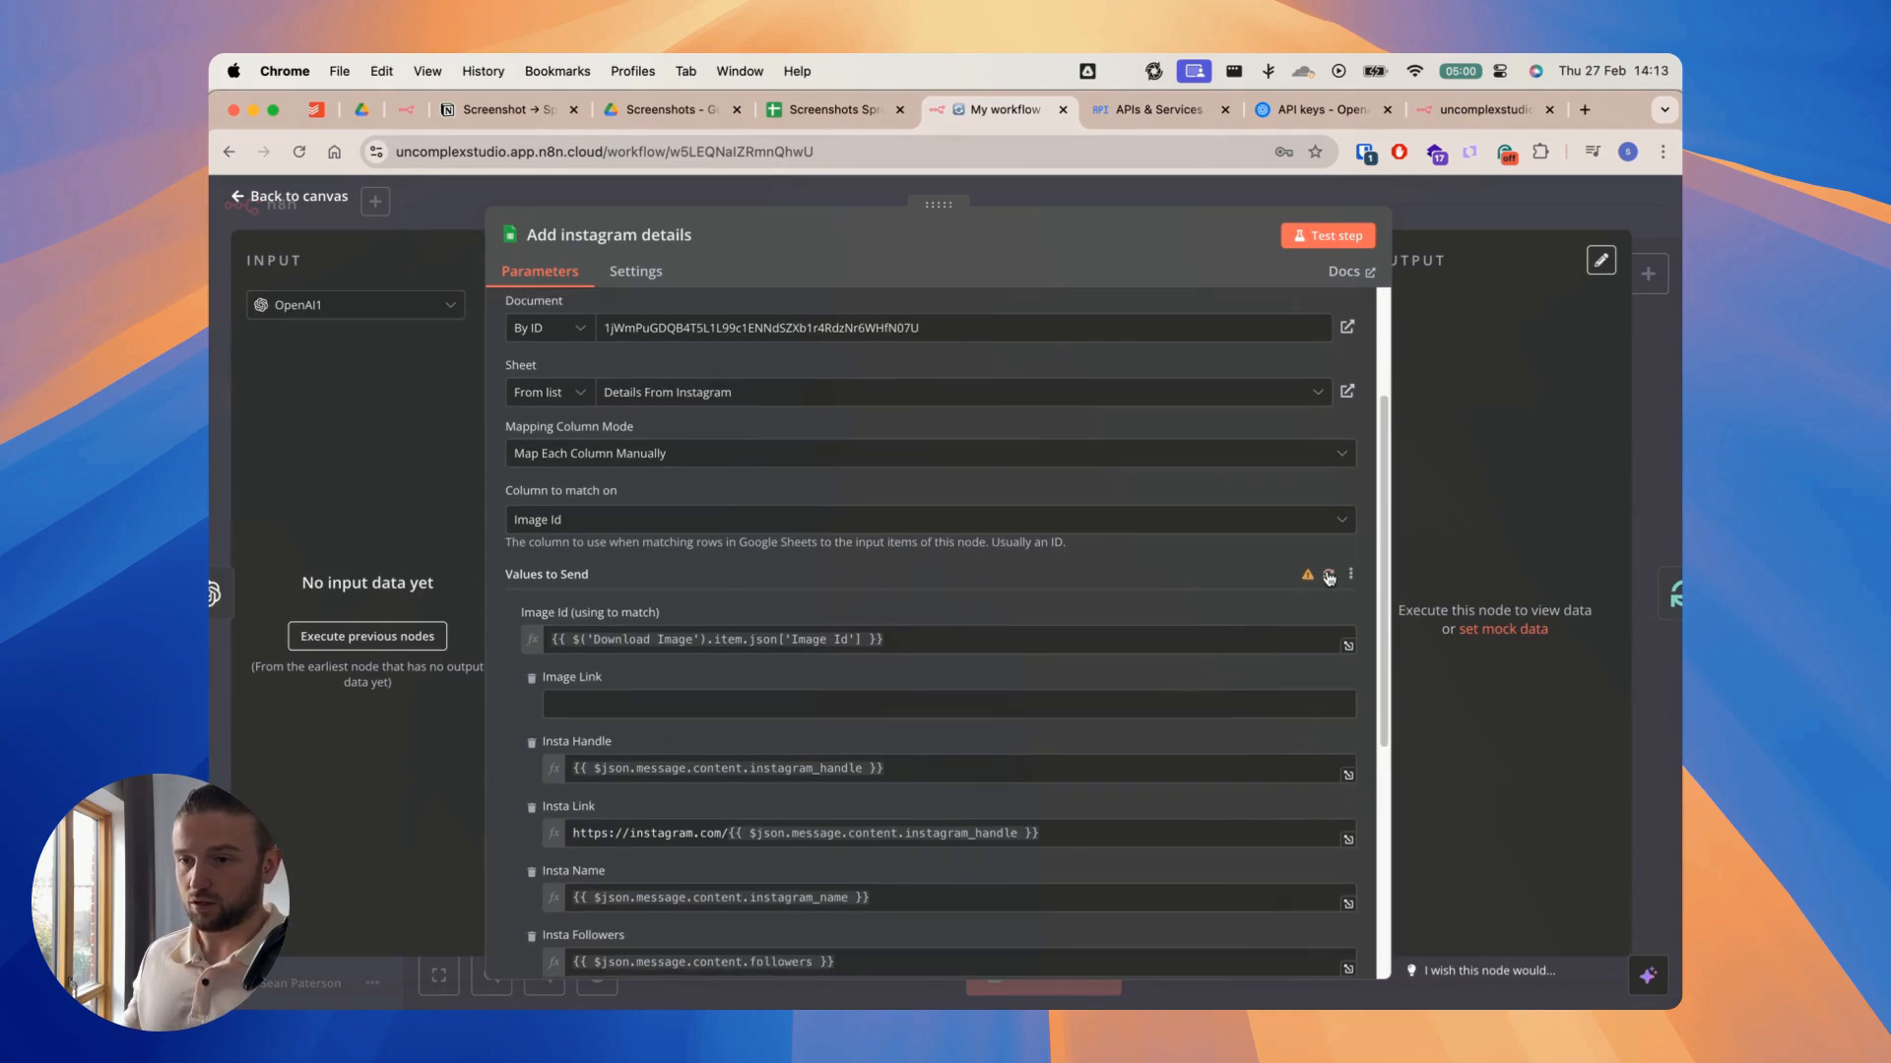
left_click(1329, 575)
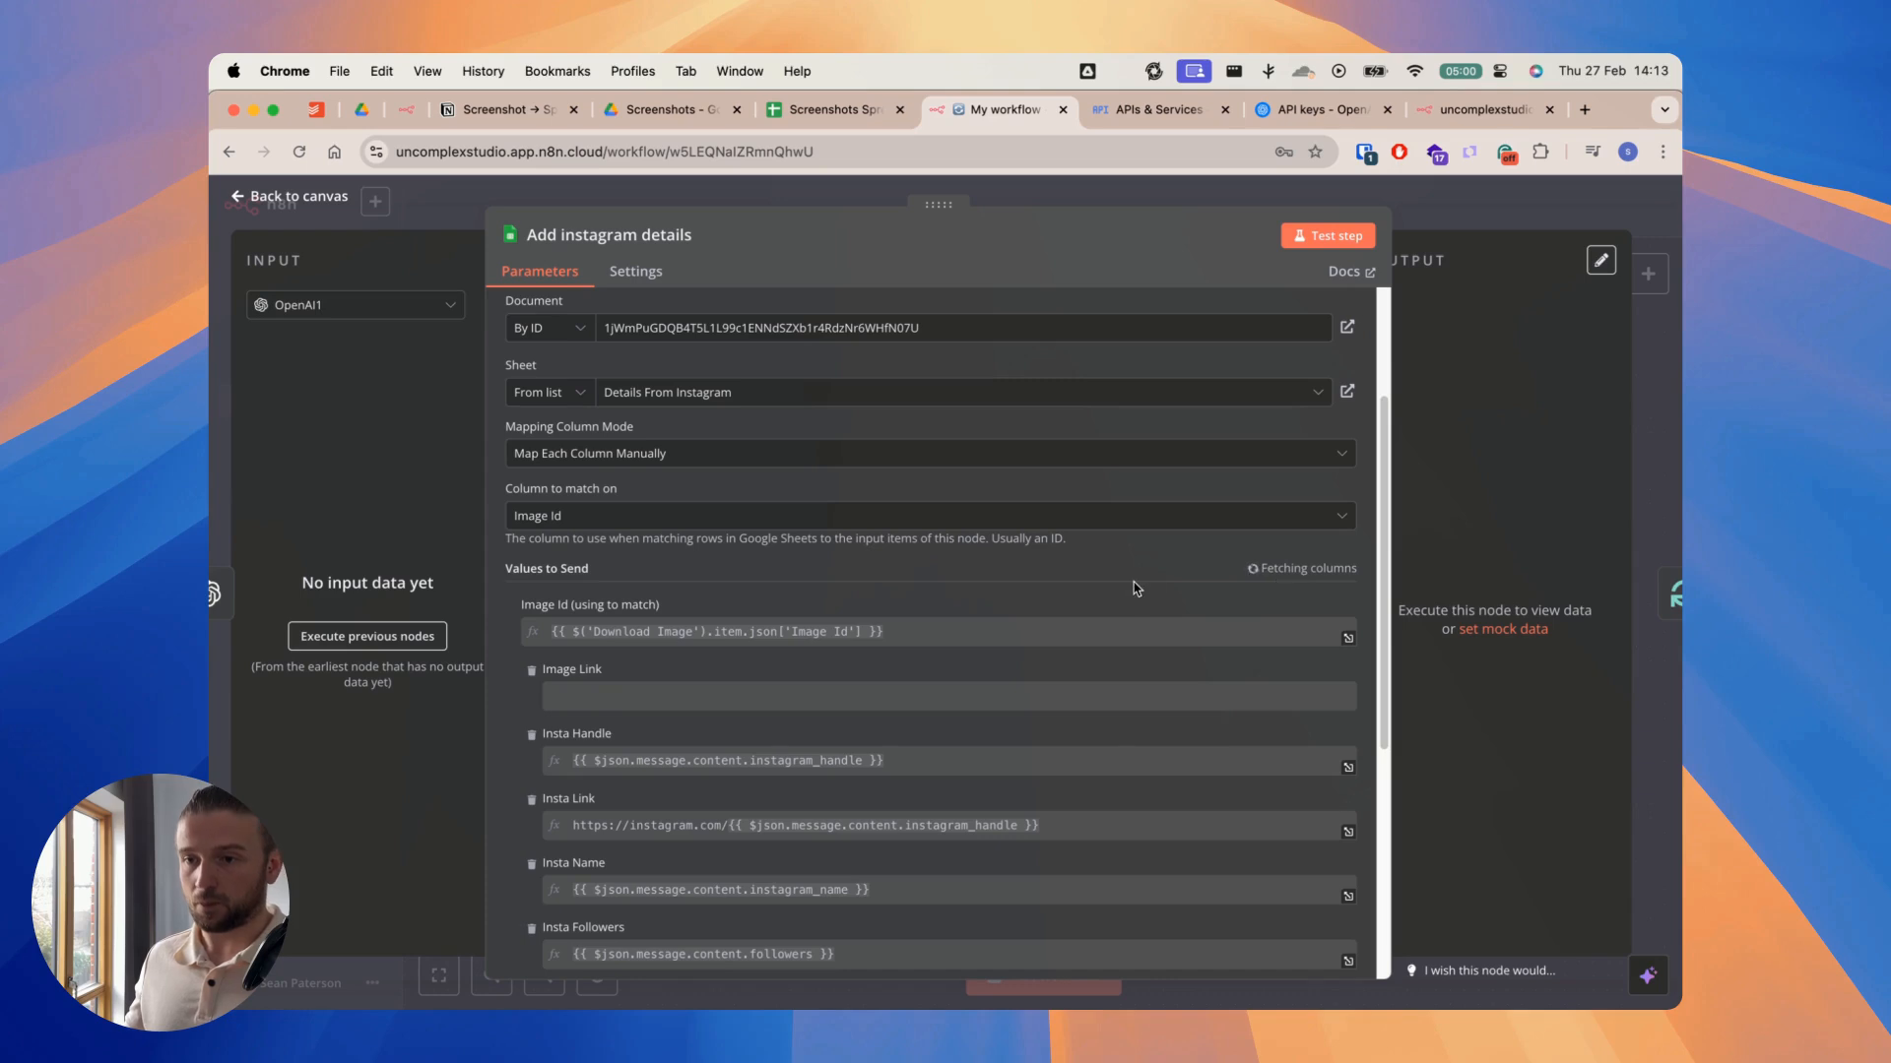
scroll(1133, 586, "down", 7)
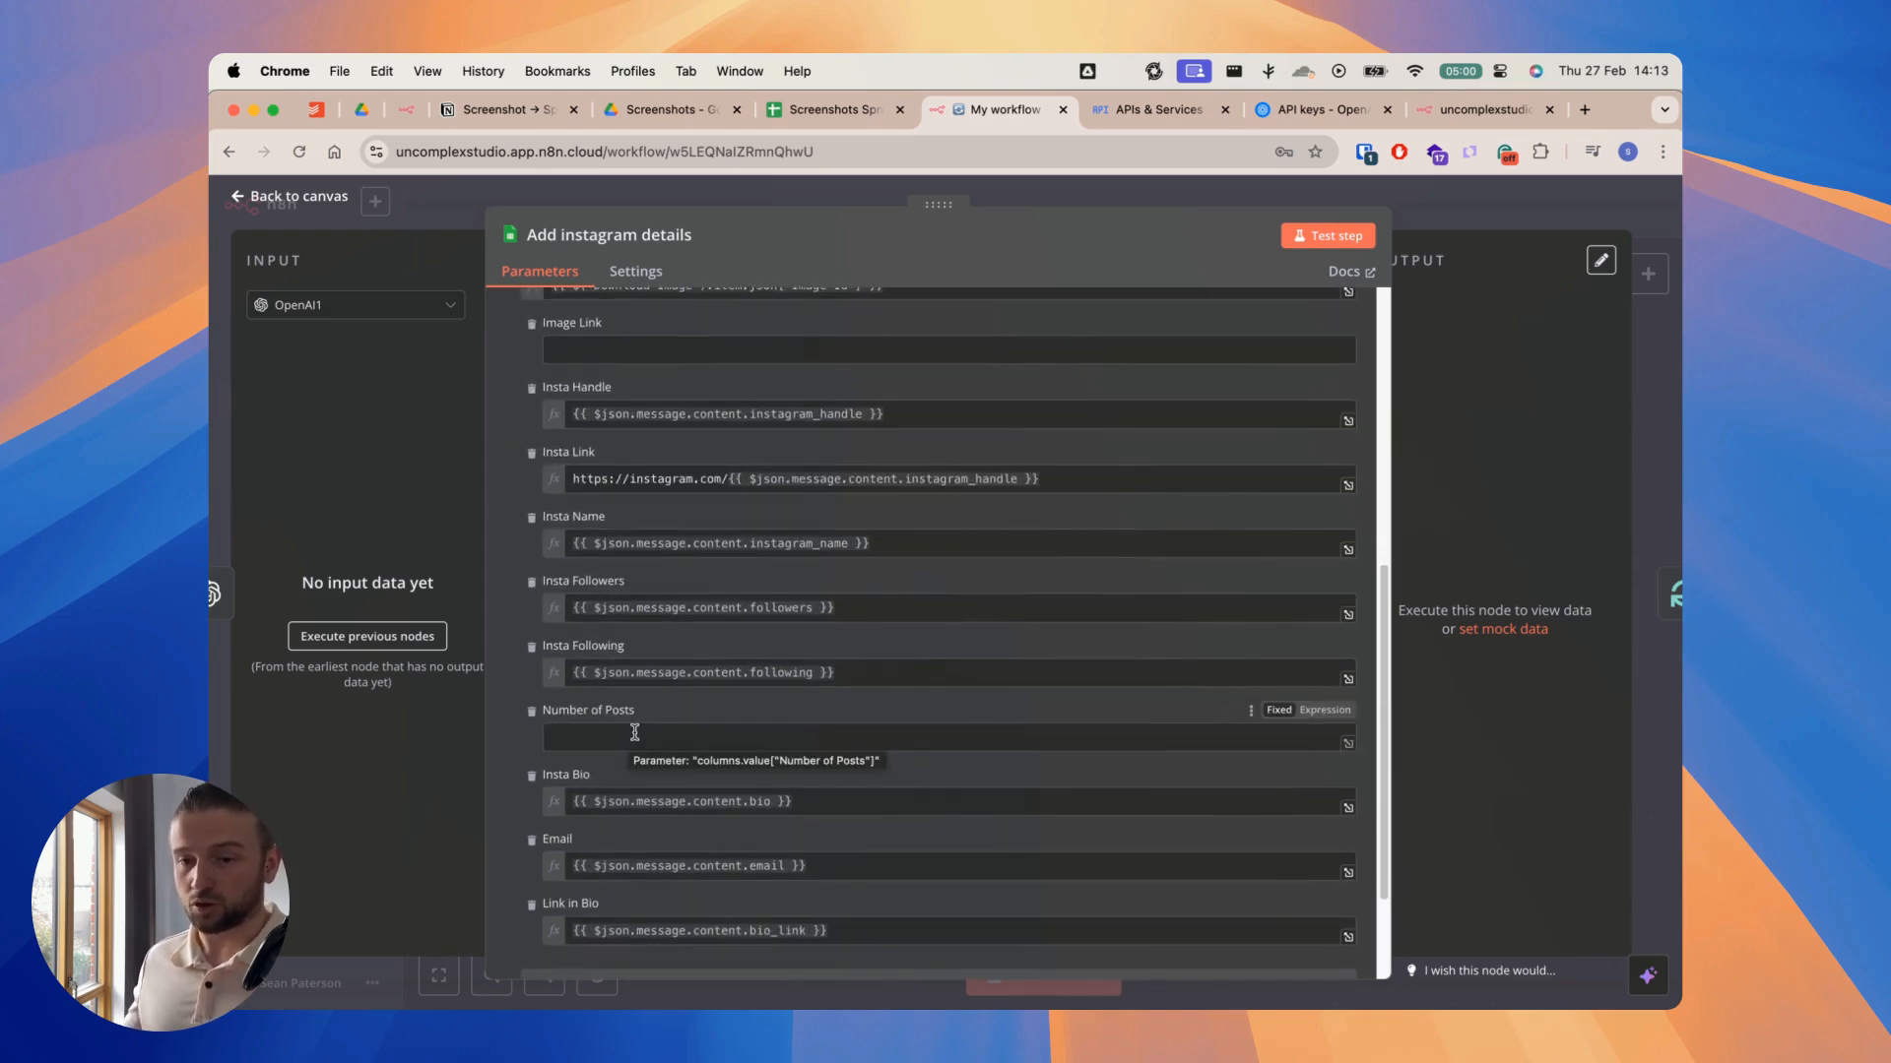
left_click(1014, 197)
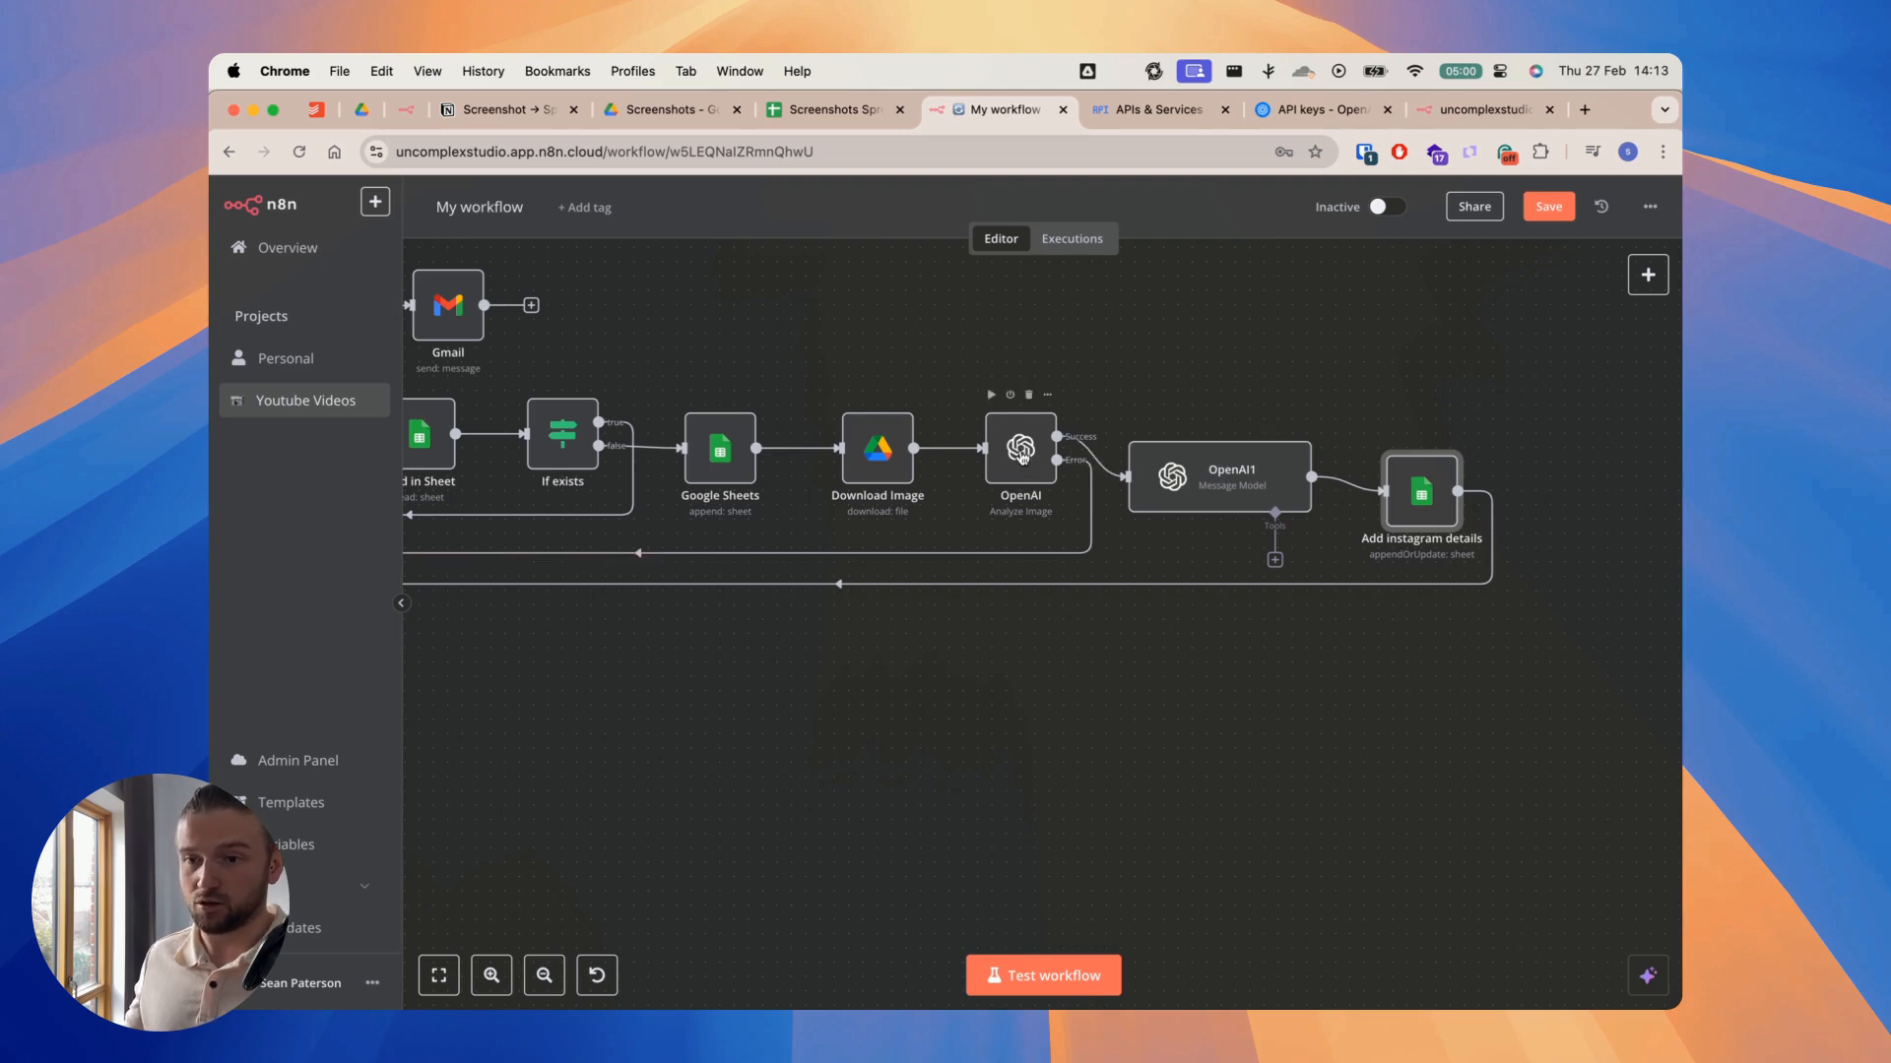
Step: In the OpenAI Analyze Image node's prompt, add the line "number_of_posts: number," after following in the return format
double_click(1022, 456)
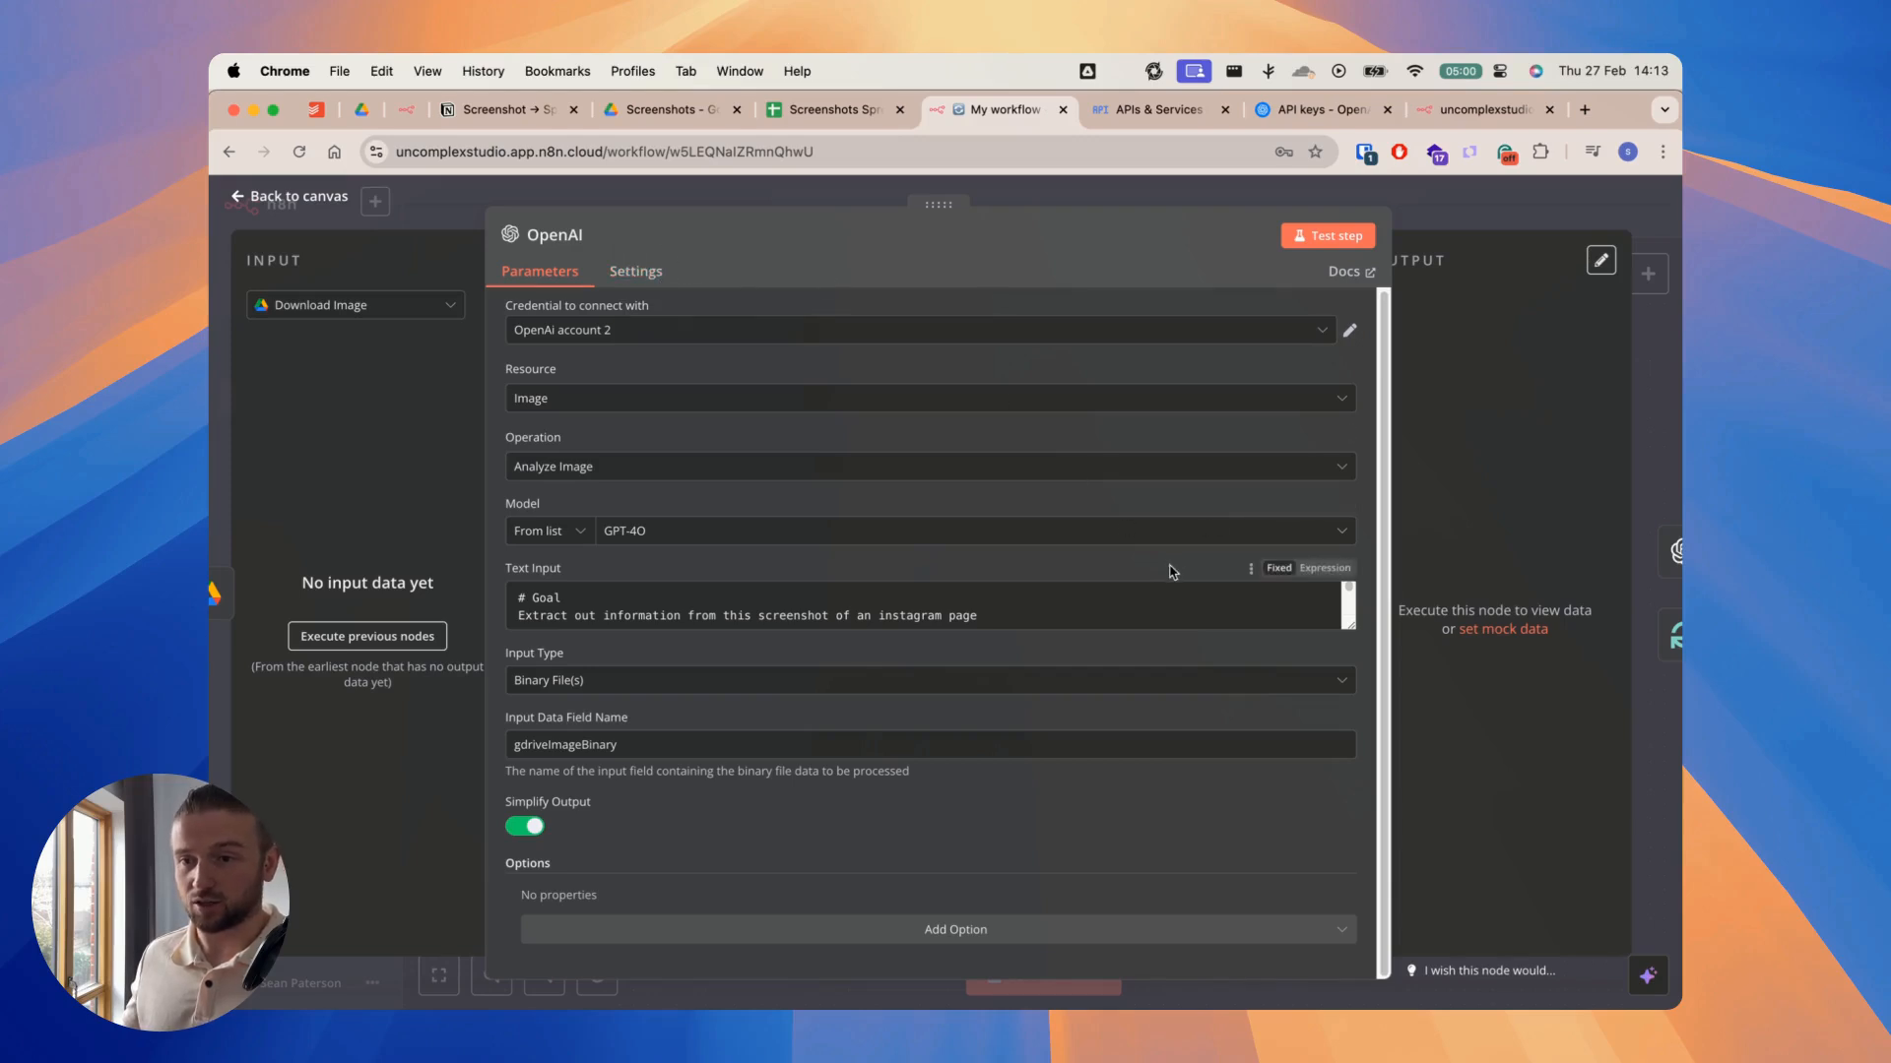
left_click_drag(1351, 625, 1349, 1004)
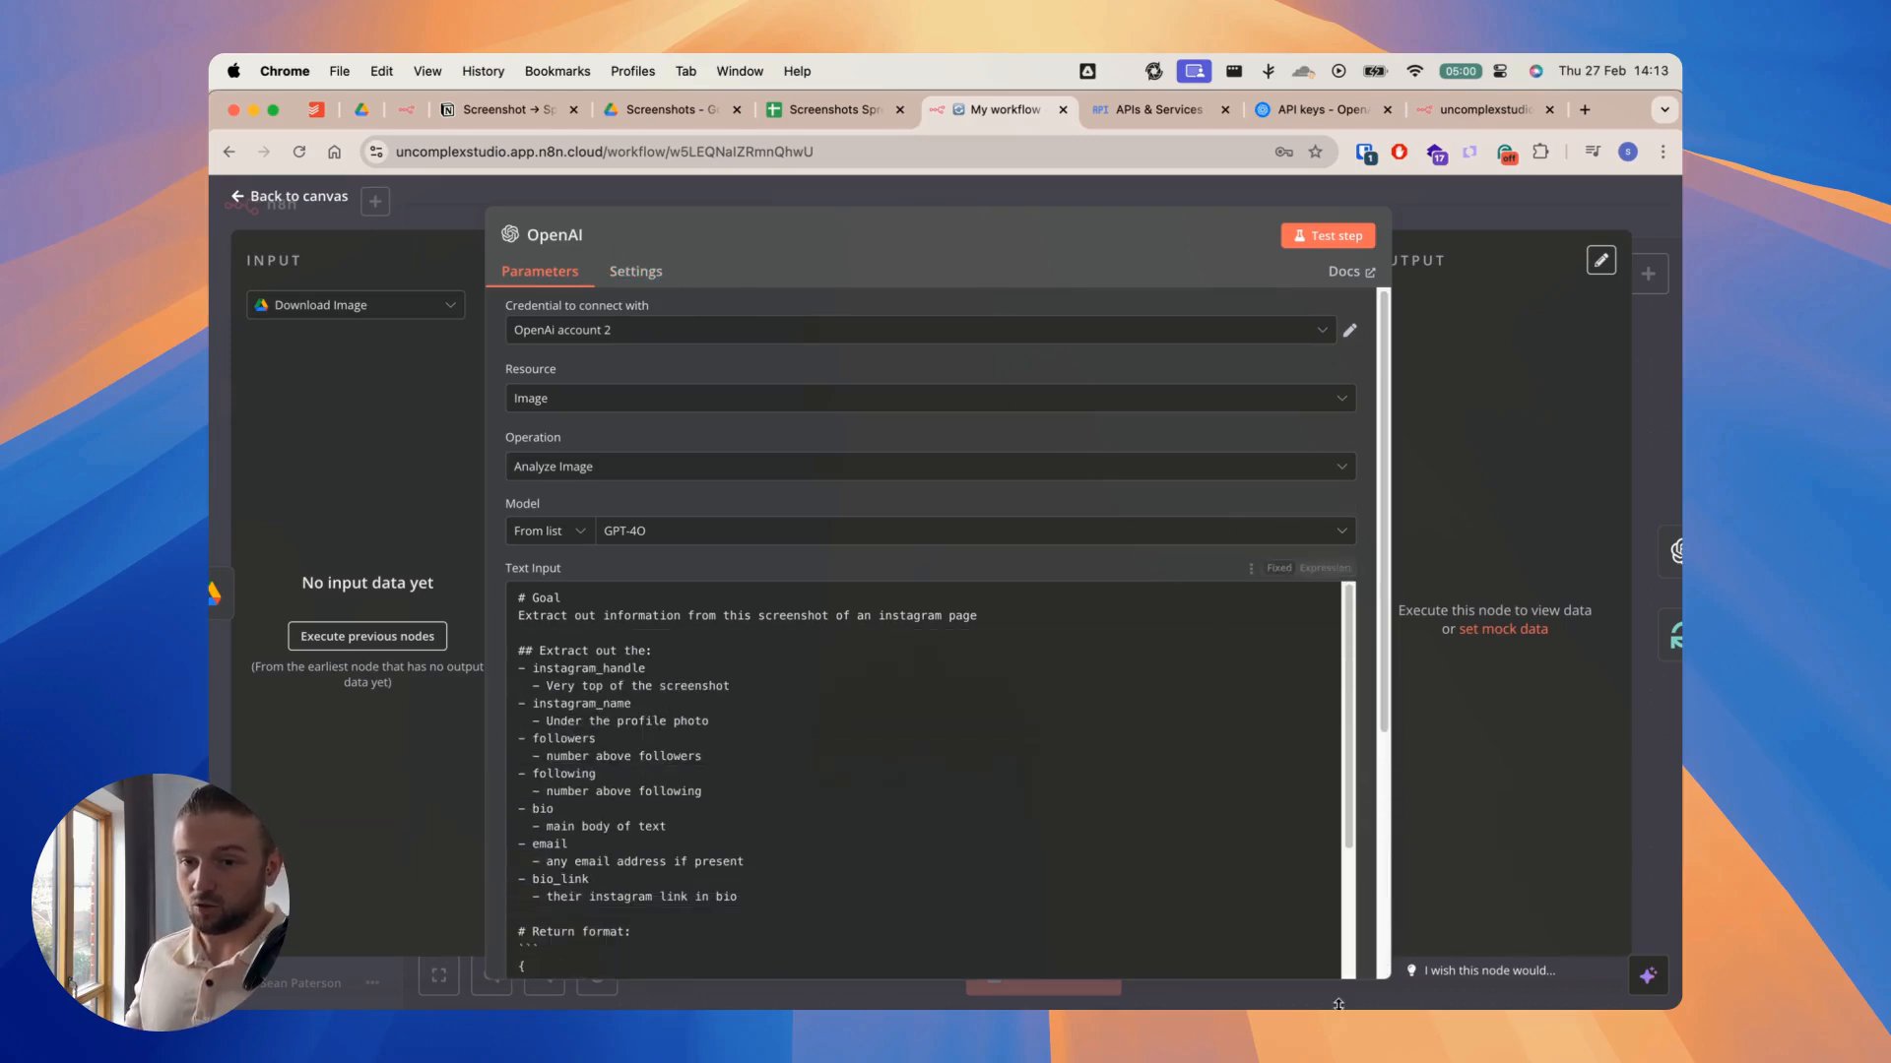
scroll(1017, 751, "down", 10)
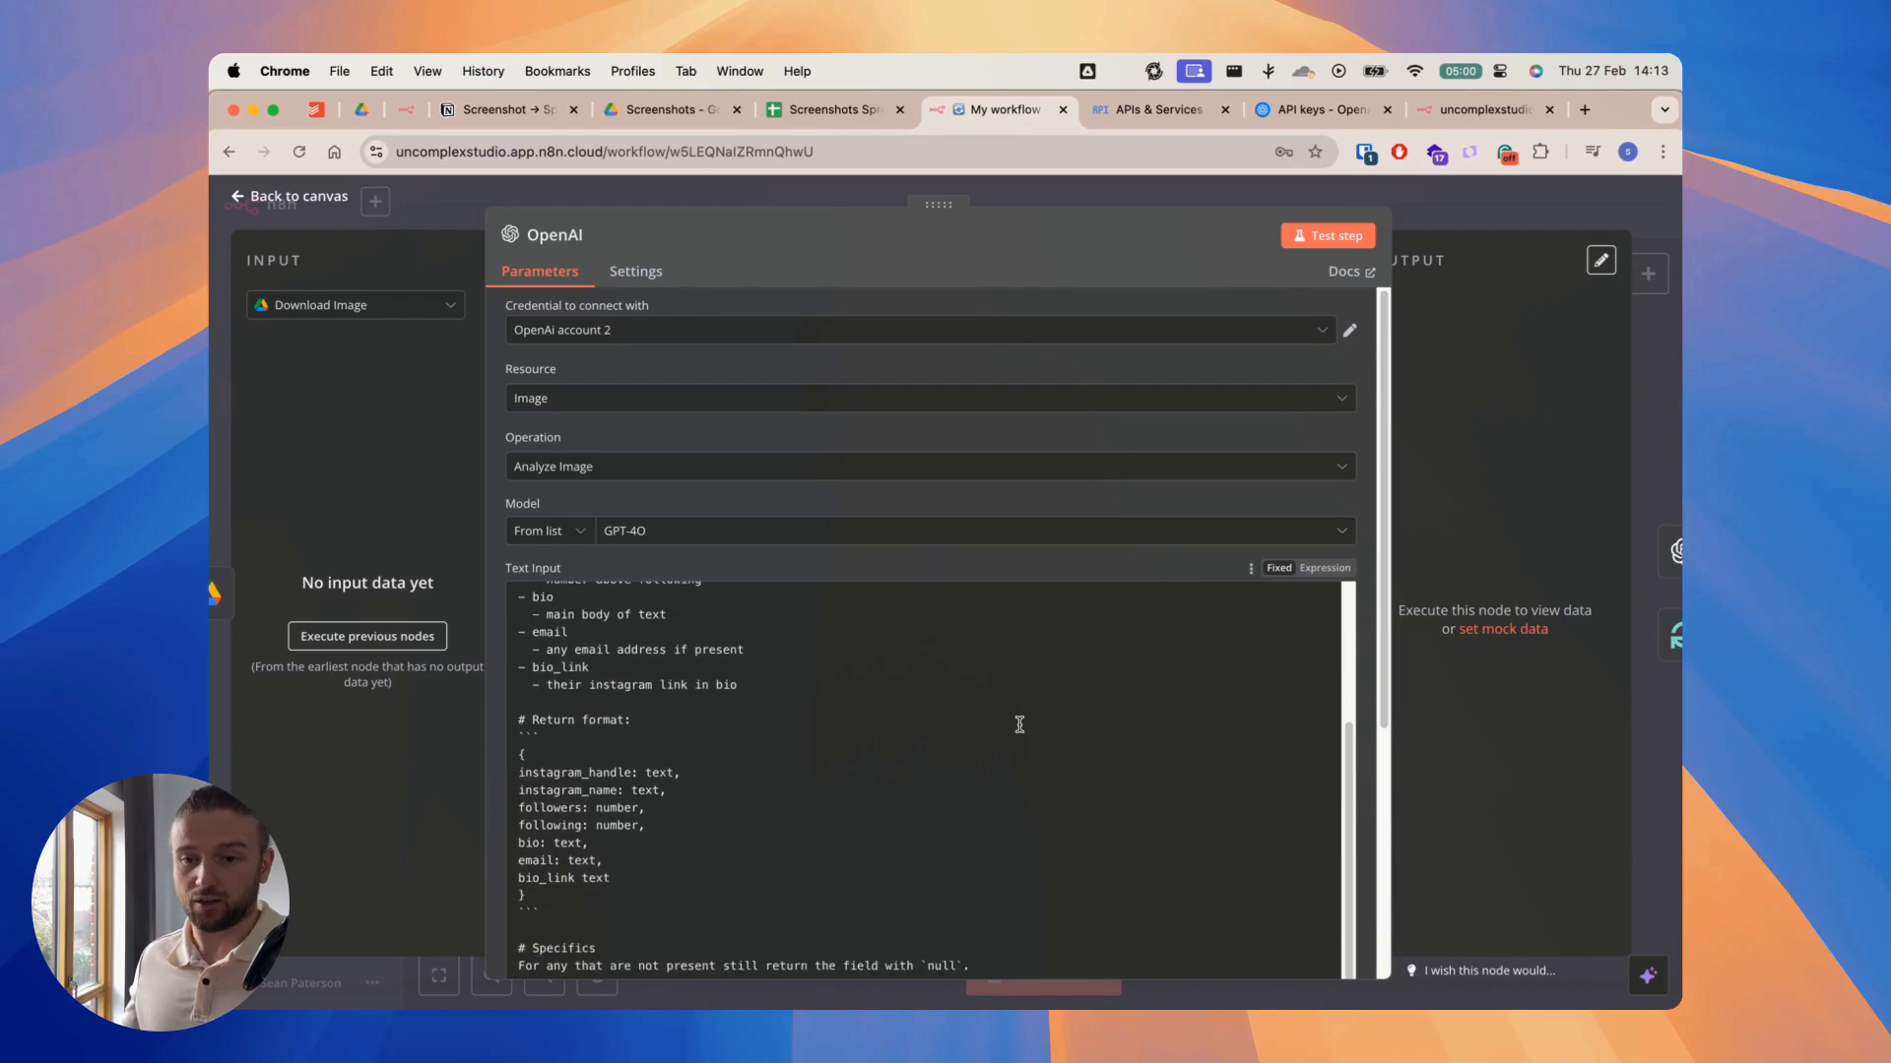
scroll(1006, 711, "down", 3)
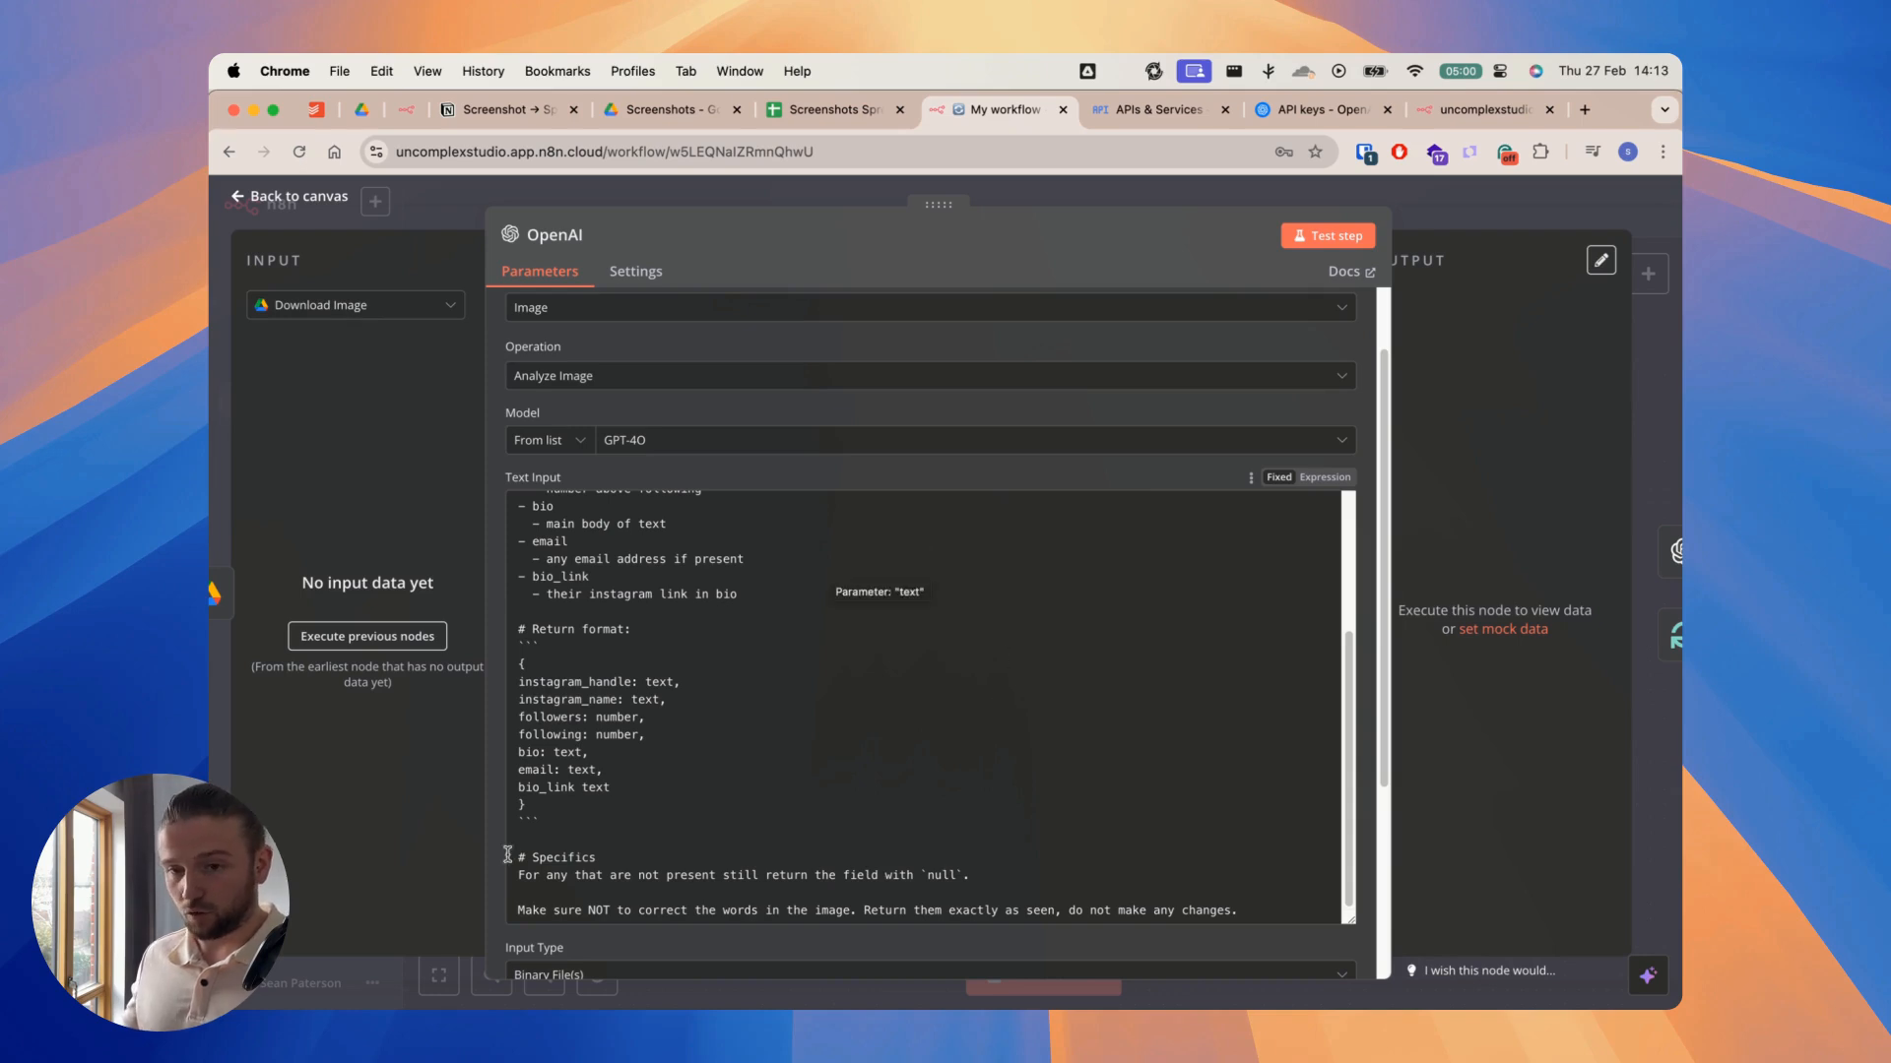
left_click(668, 734)
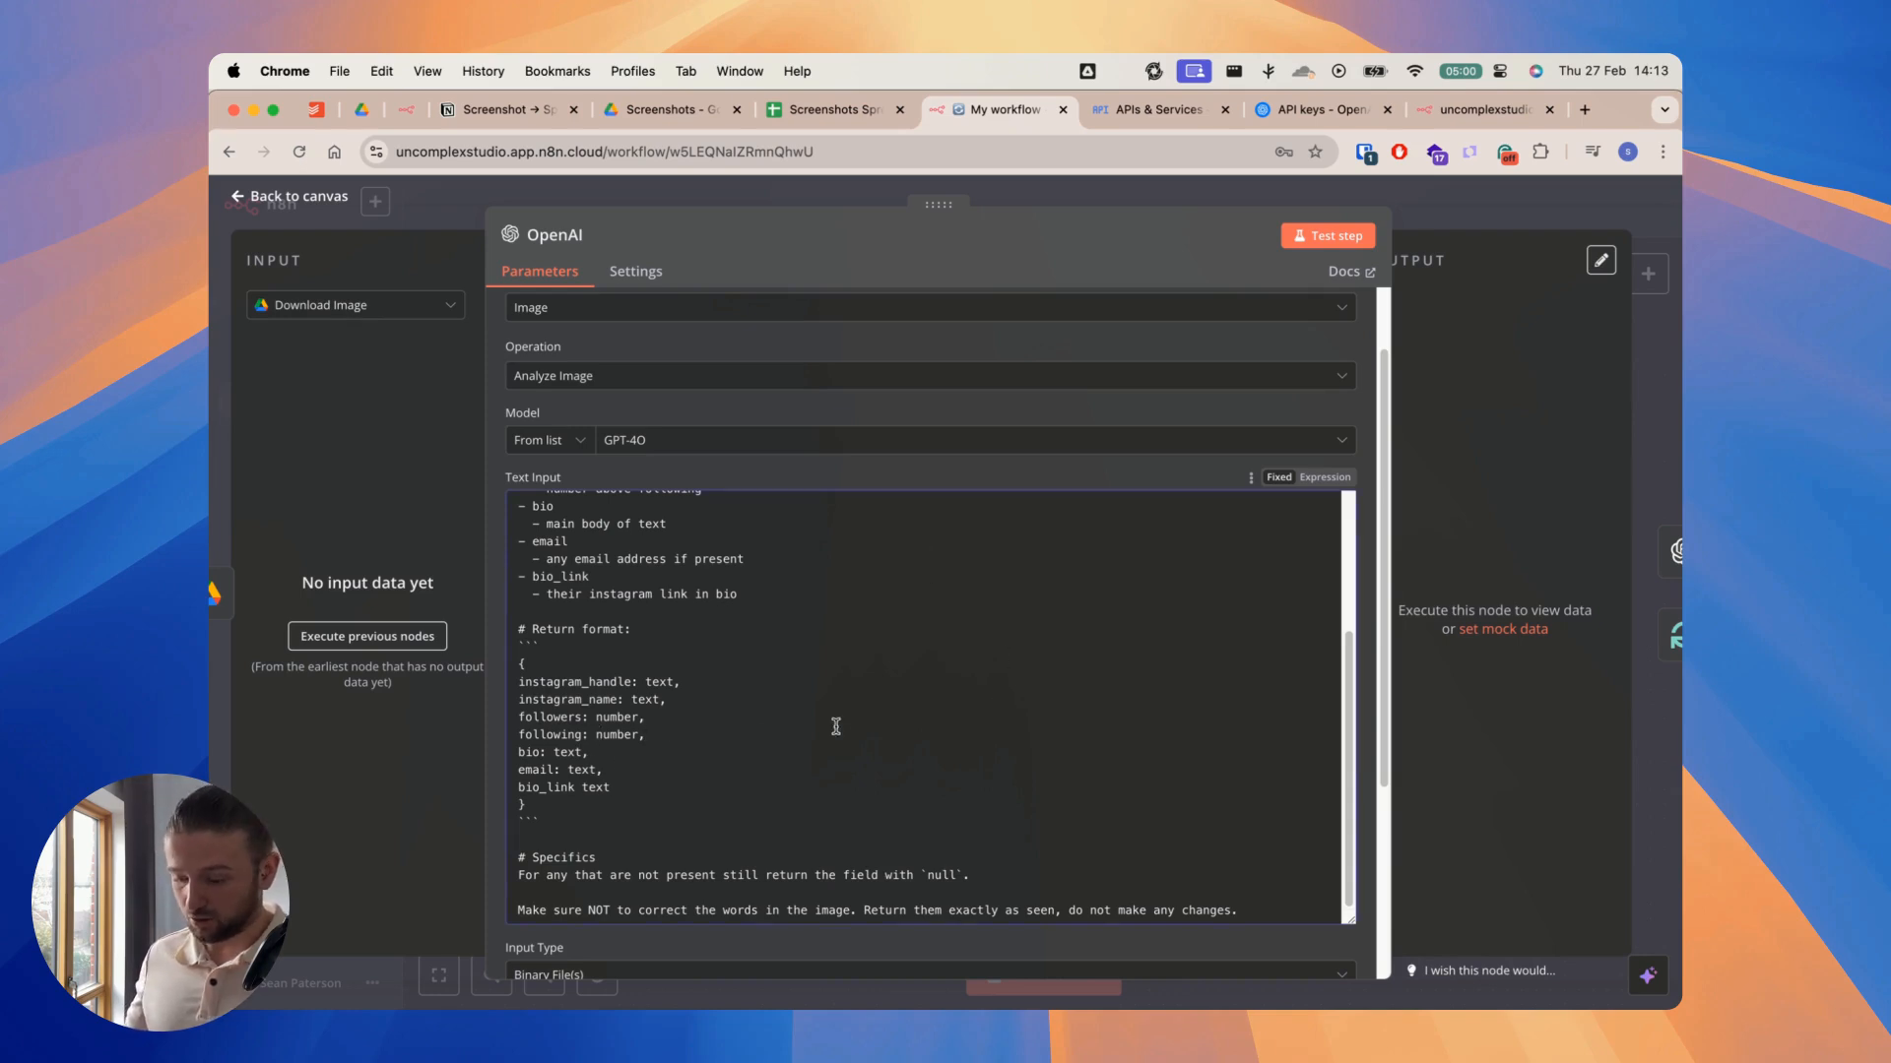
key("Return")
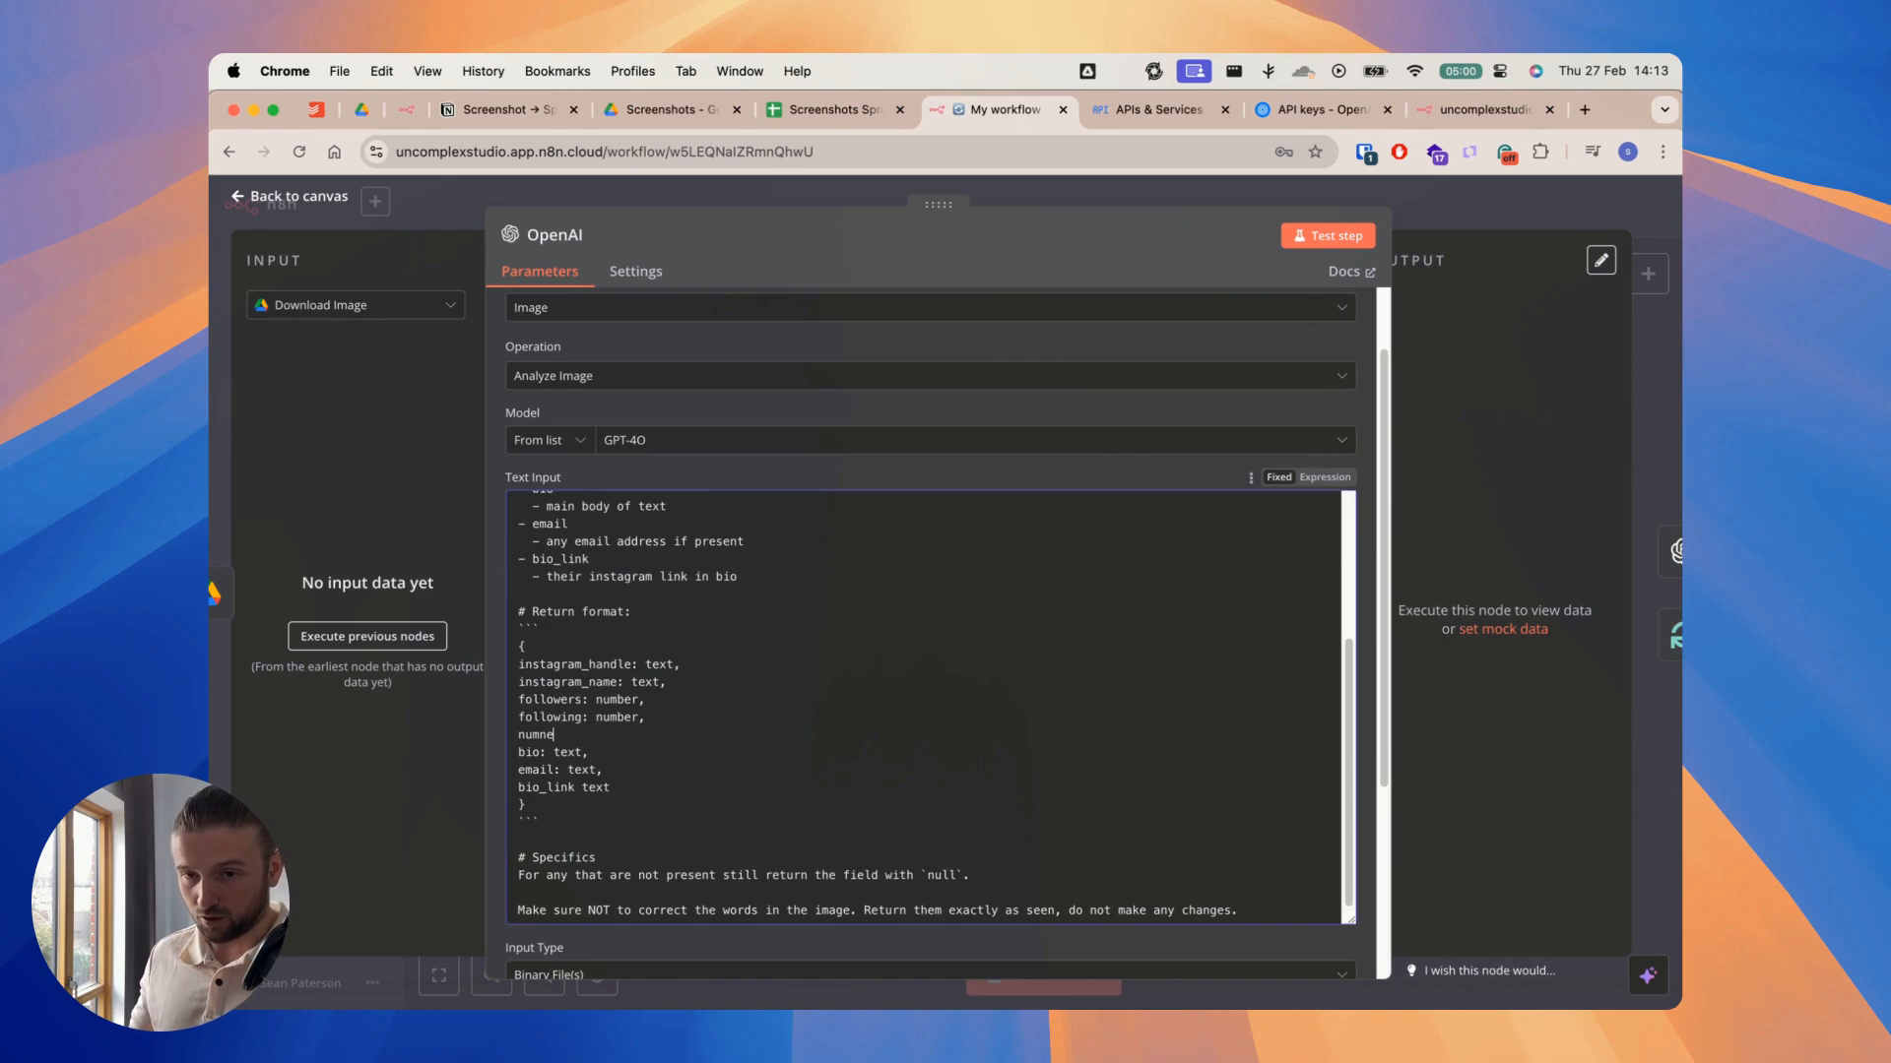
type("number_of_posts: number,")
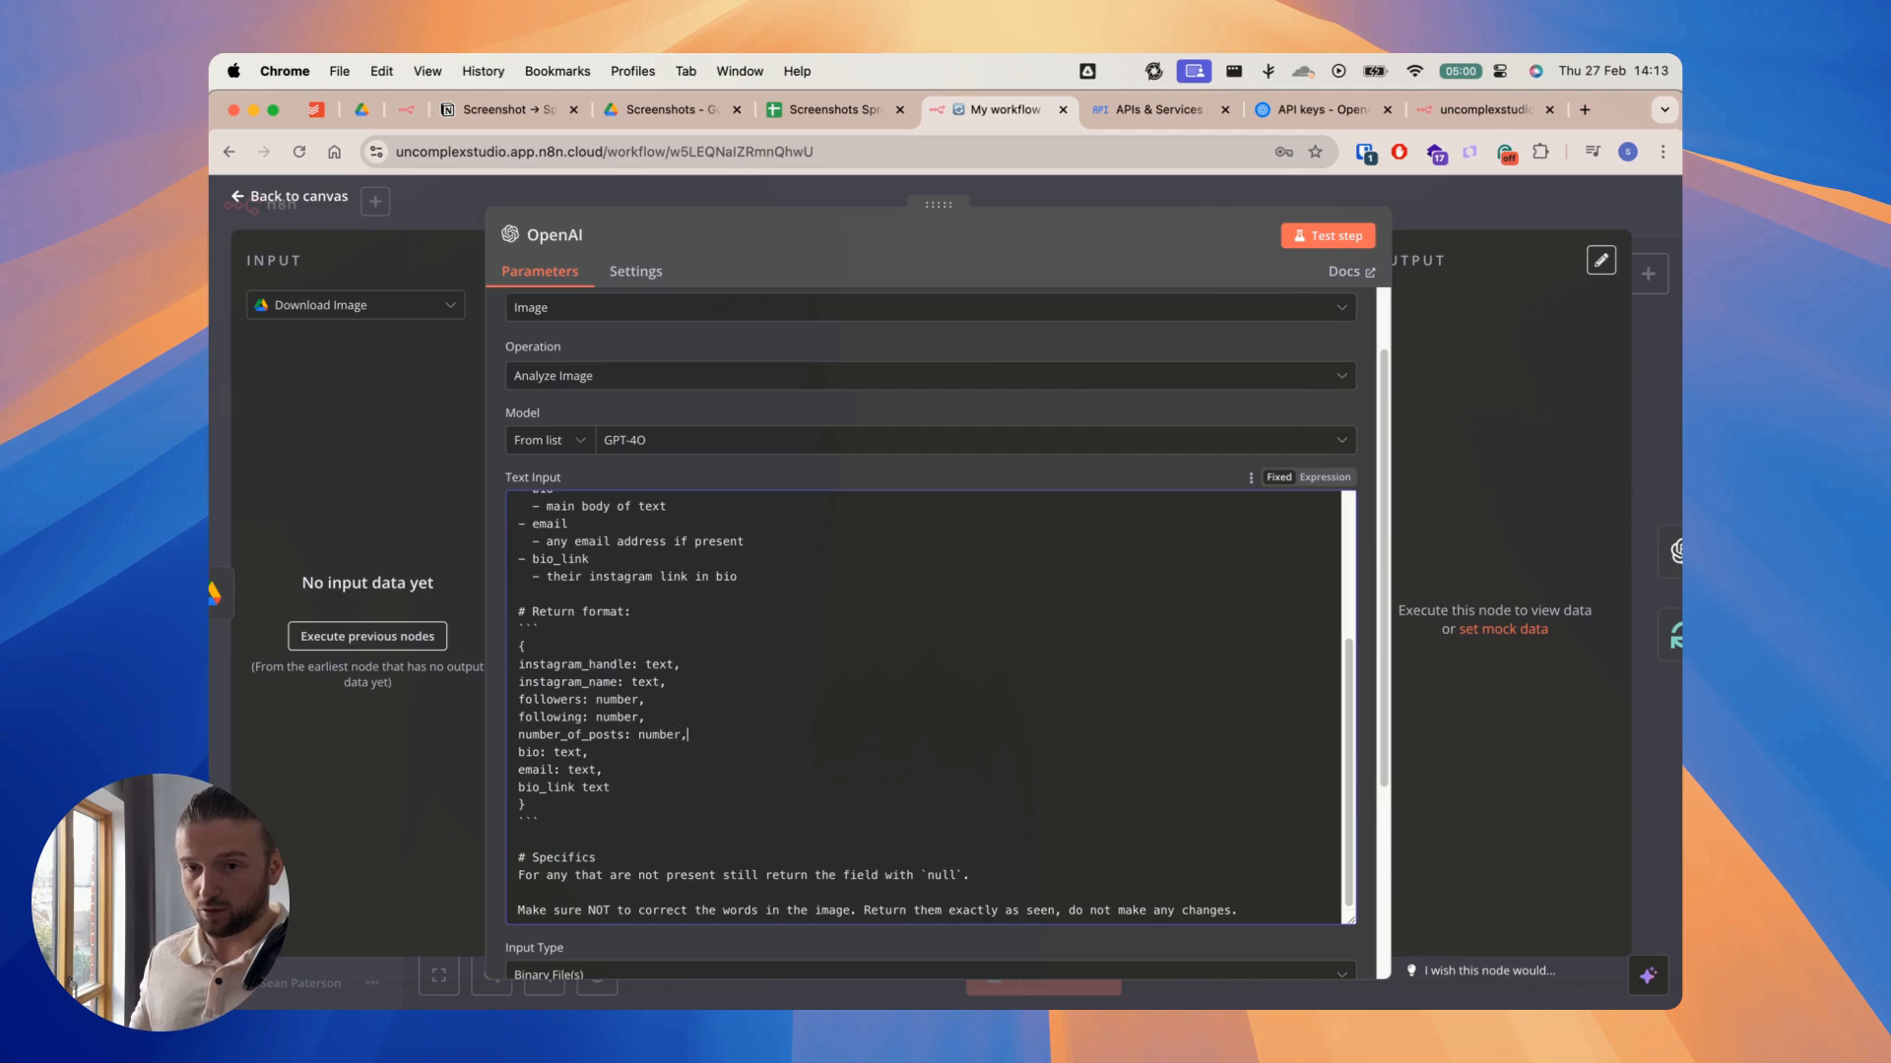
Step: Copy number_of_posts into the prompt's extraction list as a new bullet below following, with an empty sub-bullet under it
double_click(576, 734)
key("super+c")
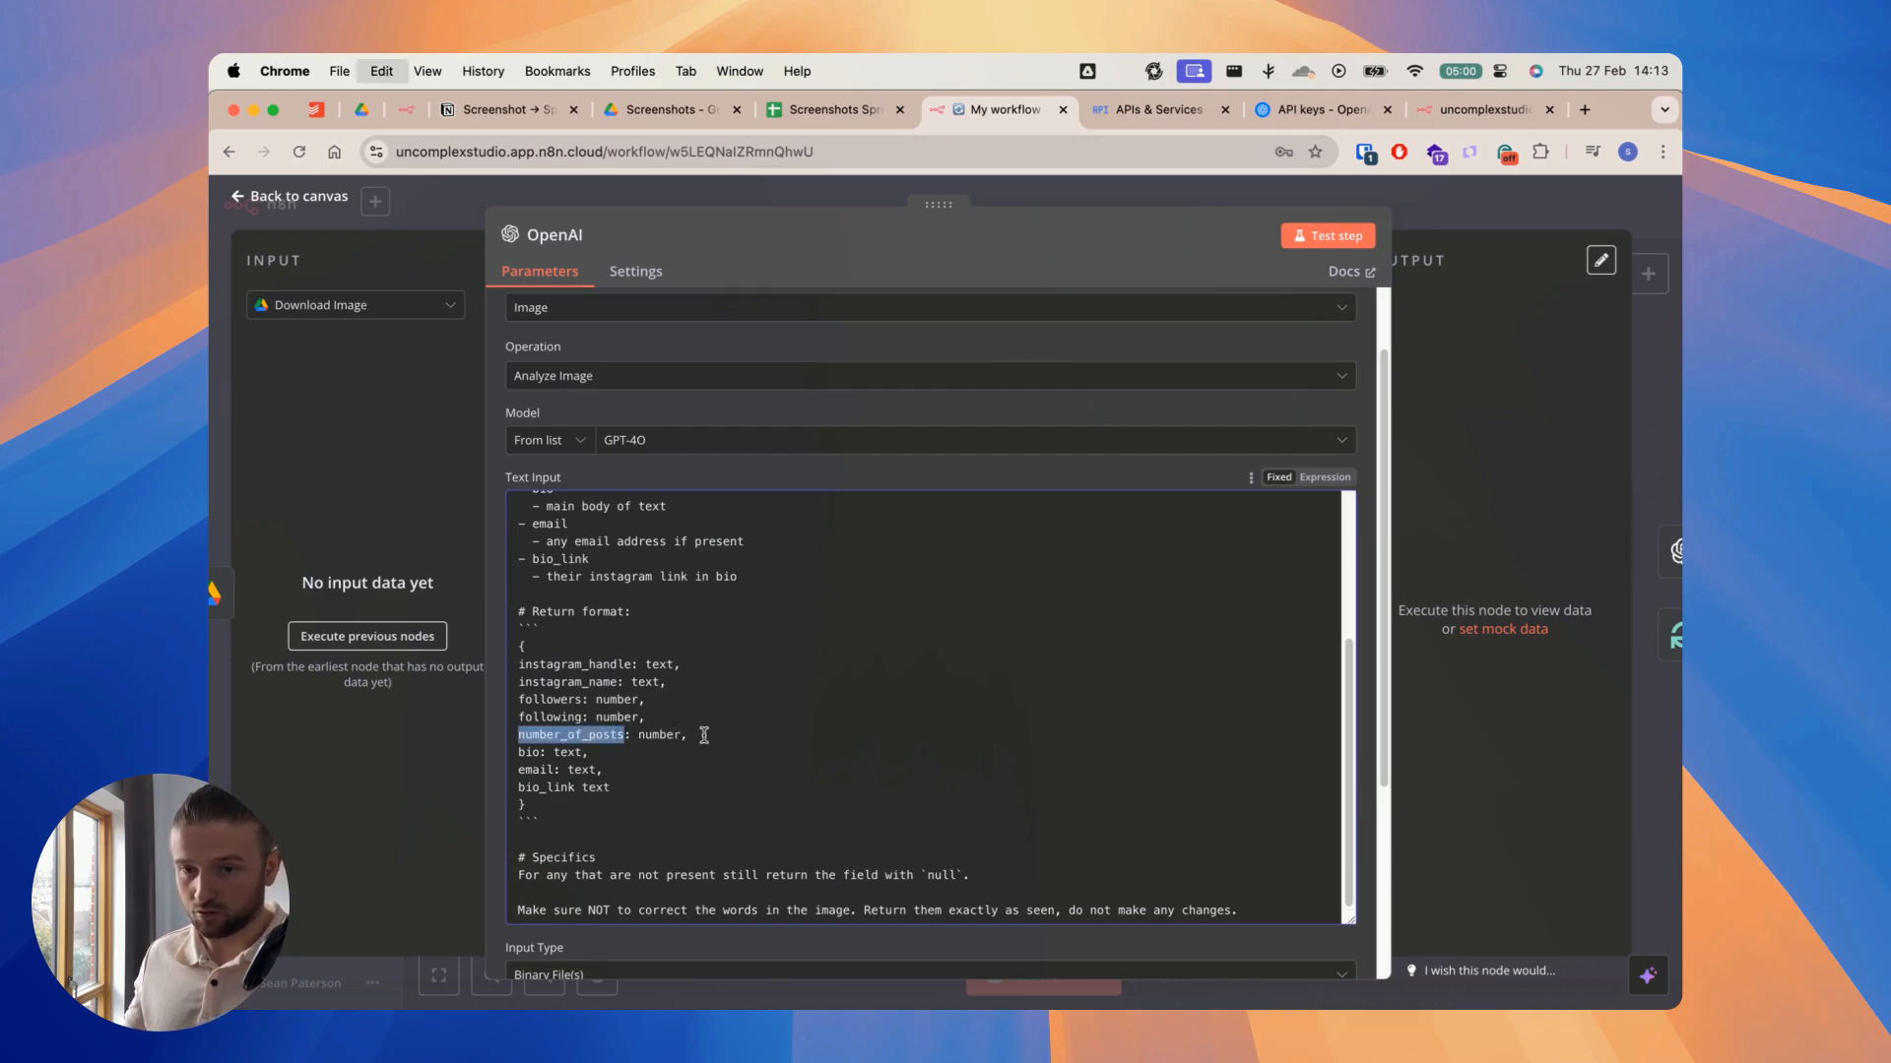
scroll(705, 729, "up", 5)
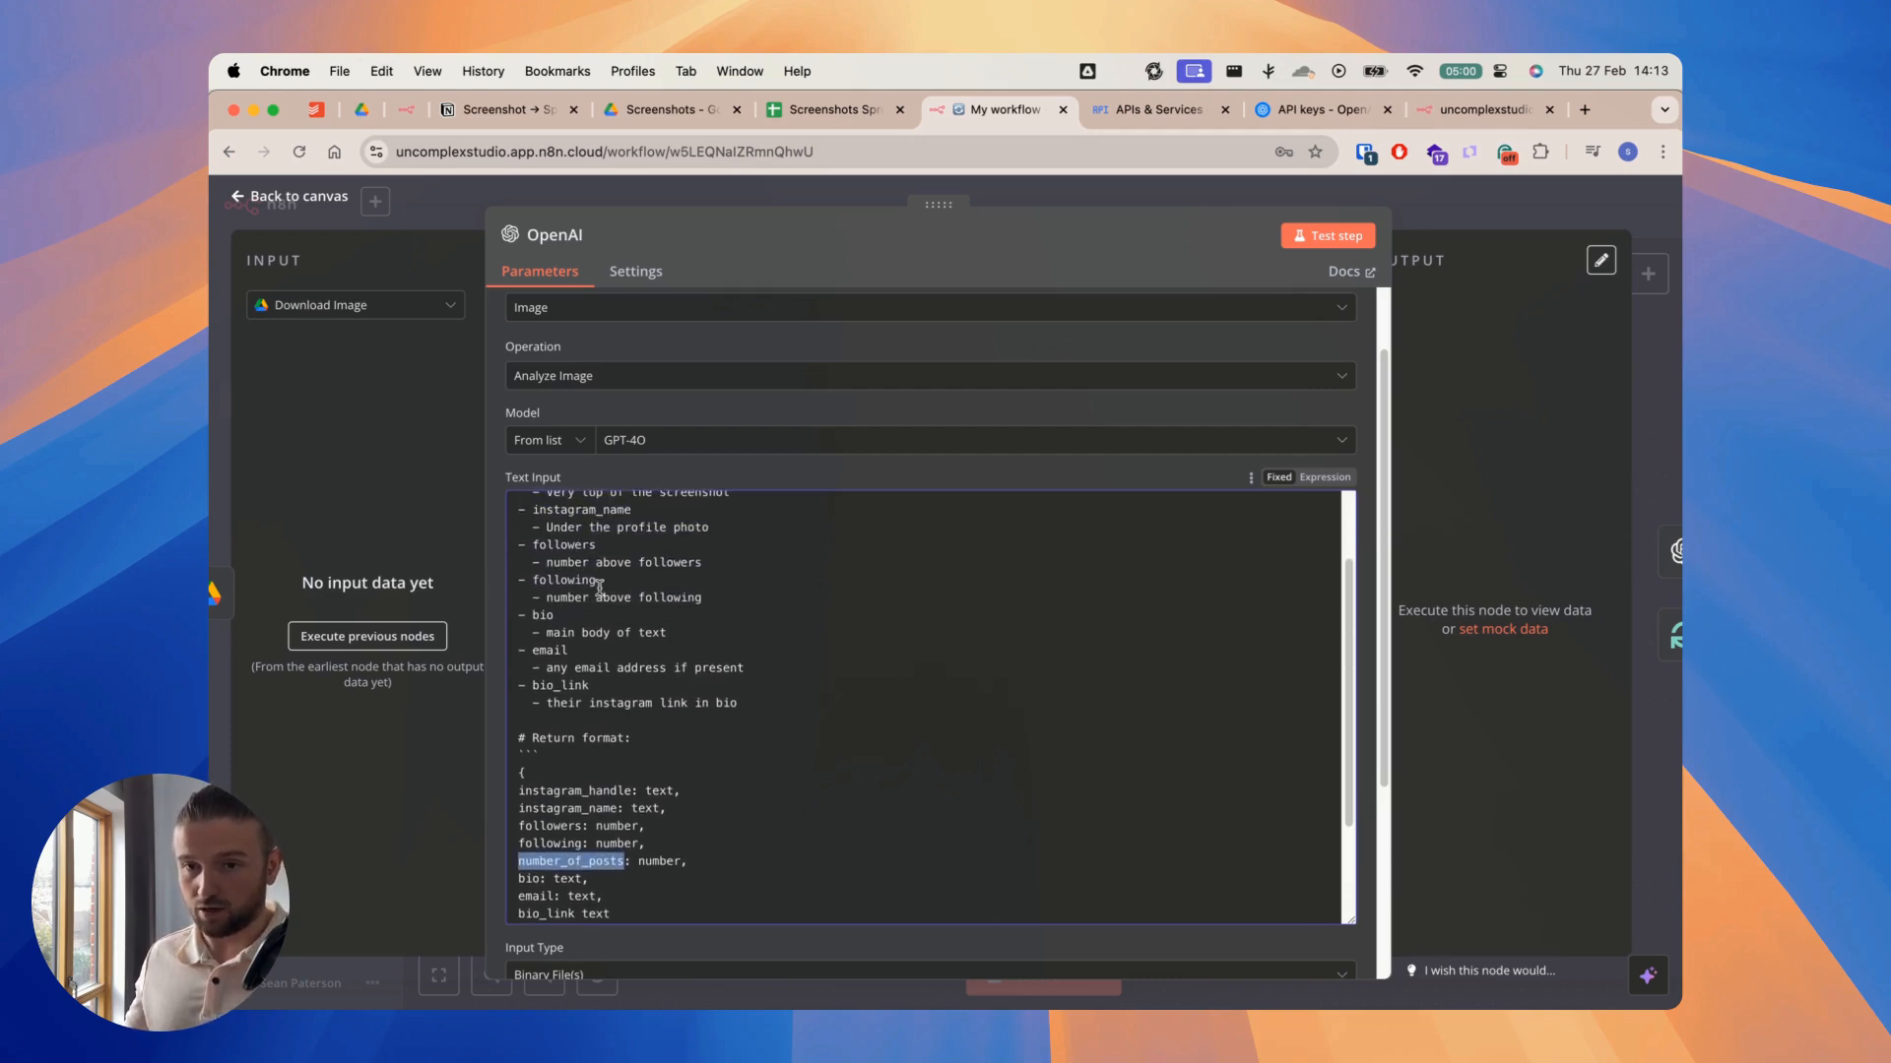
left_click(718, 593)
key("Return")
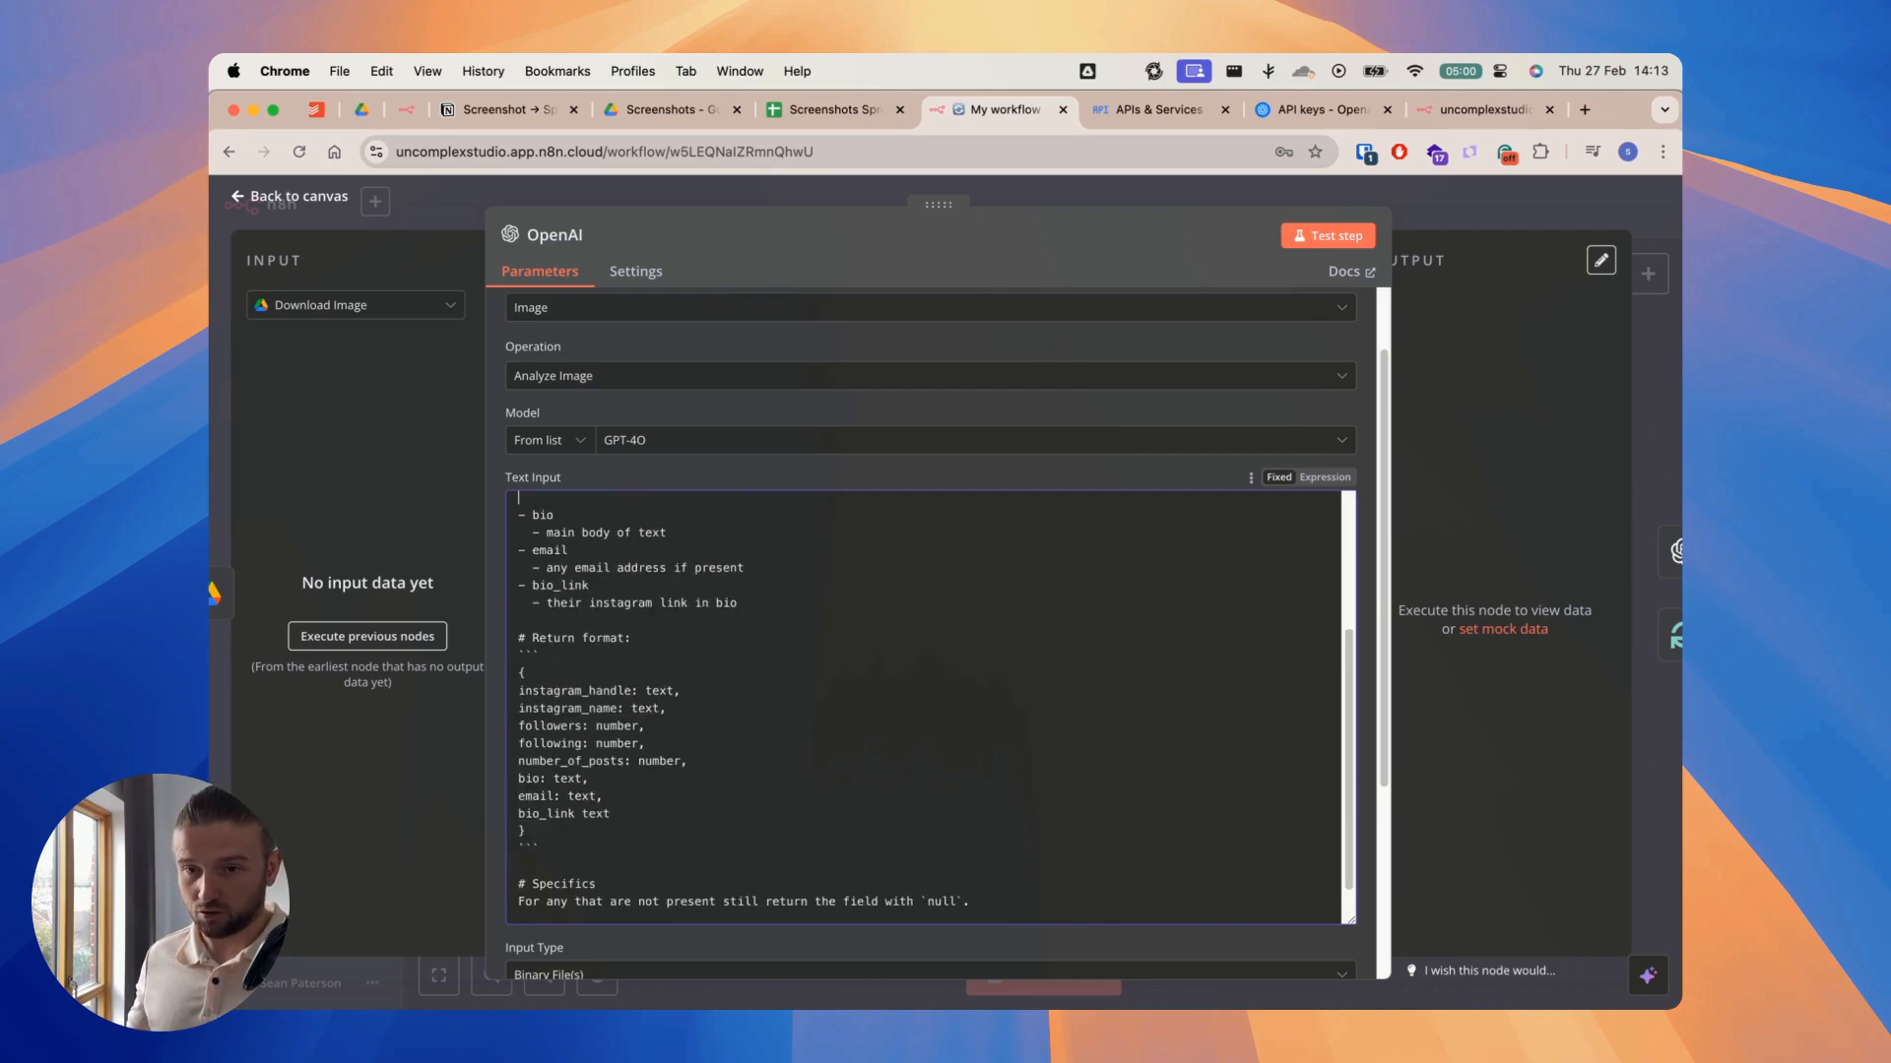
type("-")
key("super+v")
key("Return")
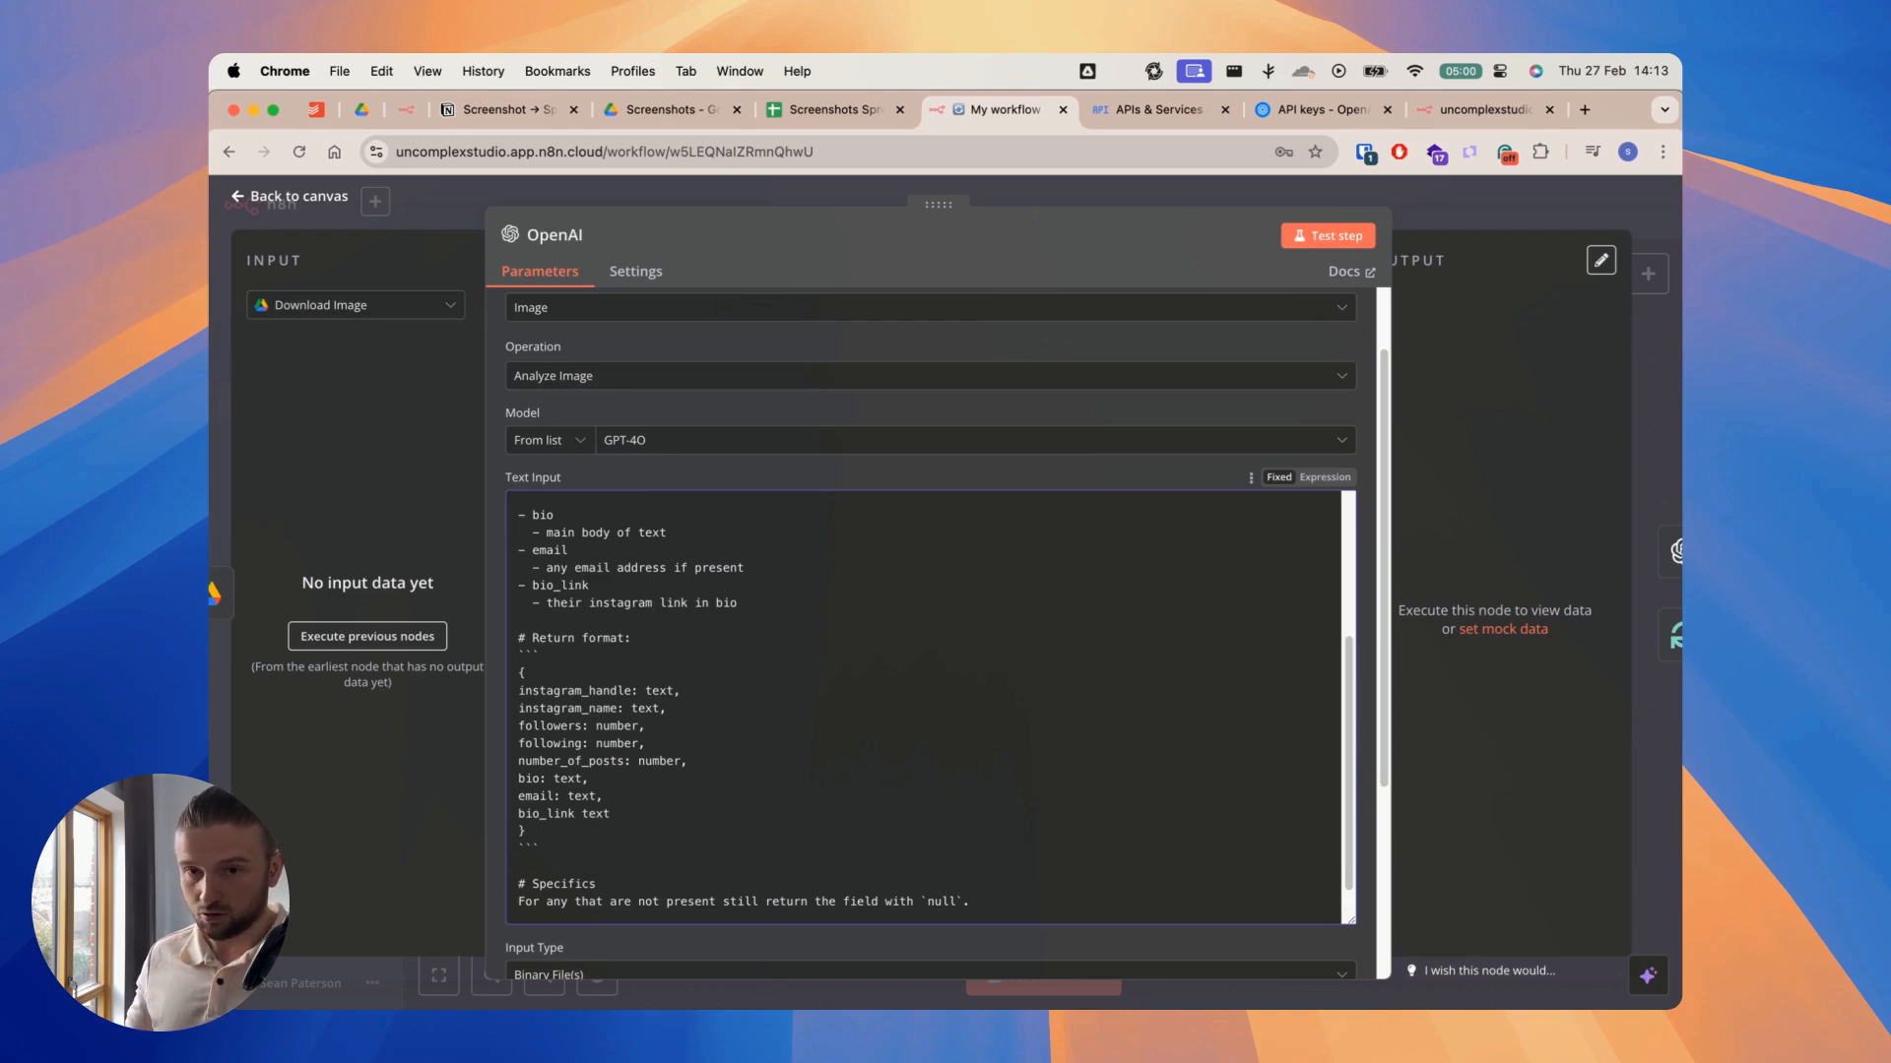
Step: Check the posts figure's position in the Drive screenshot and describe number_of_posts in the OpenAI prompt as "number above posts text"
left_click(689, 115)
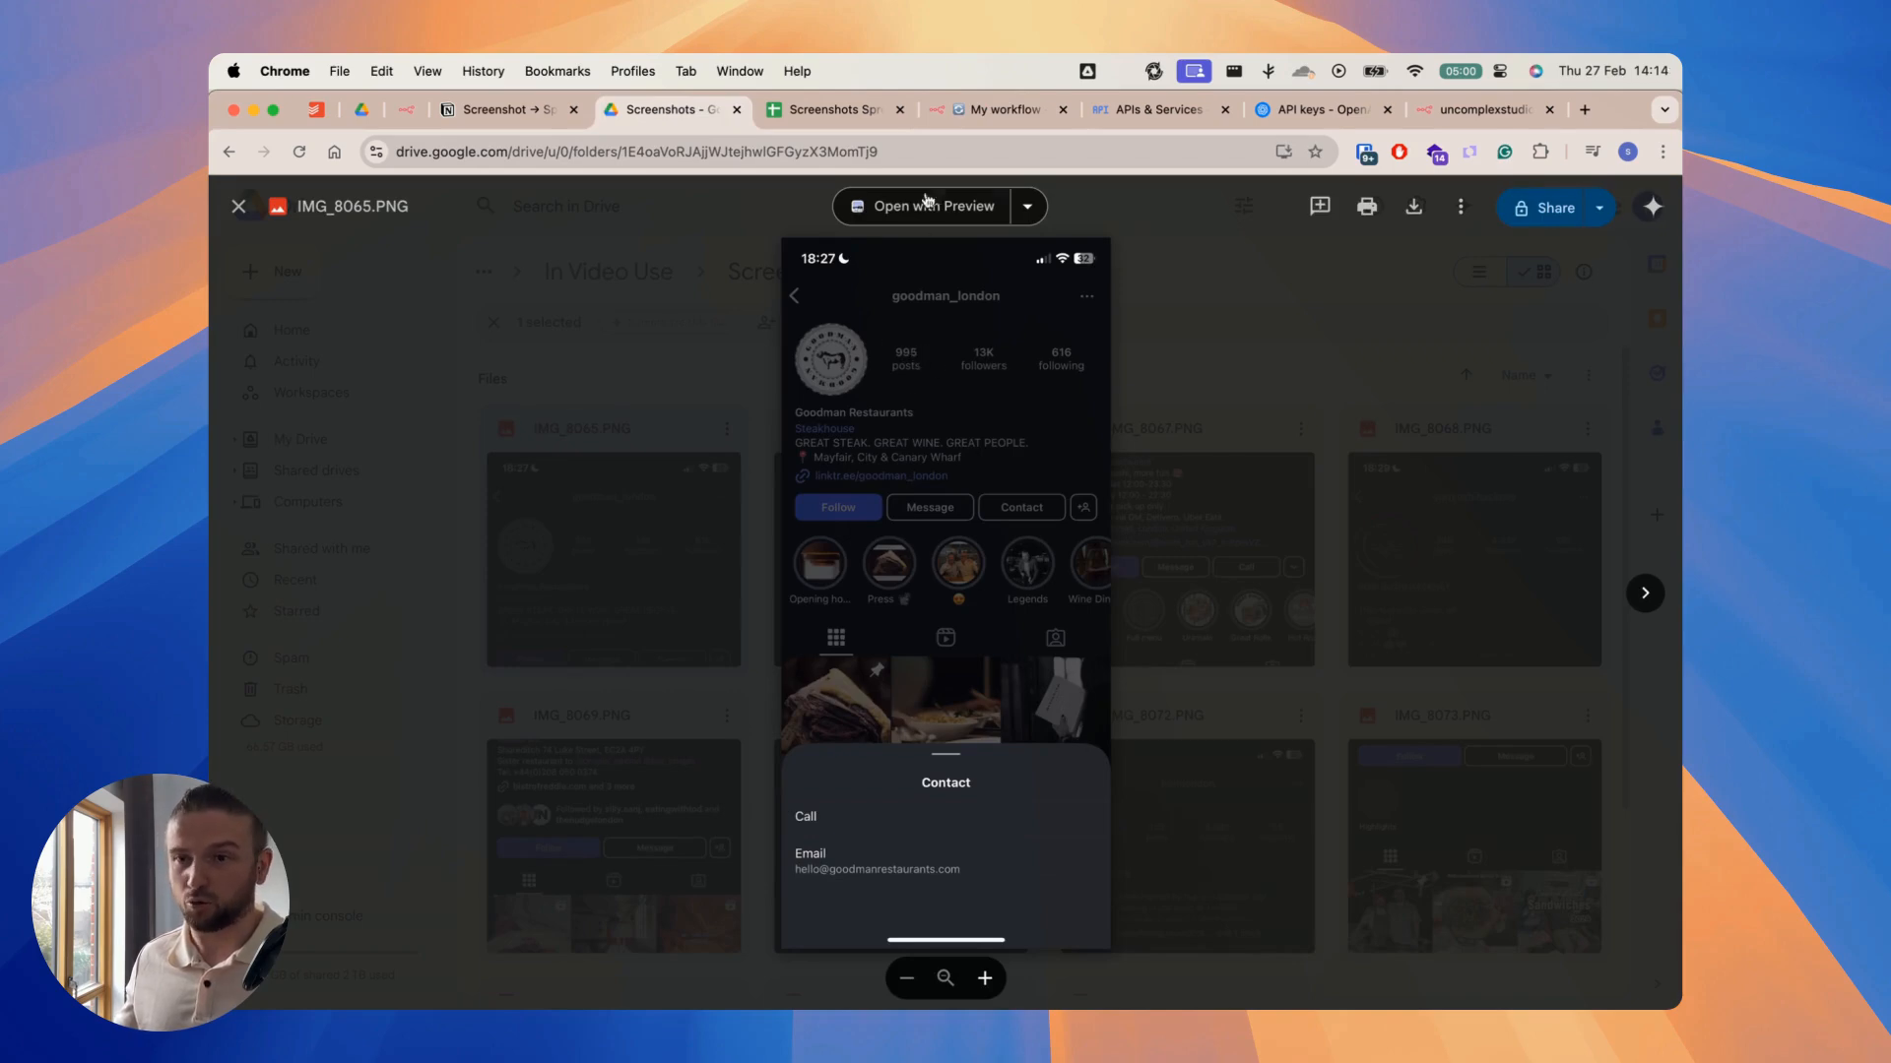
left_click(994, 109)
scroll(594, 533, "up", 3)
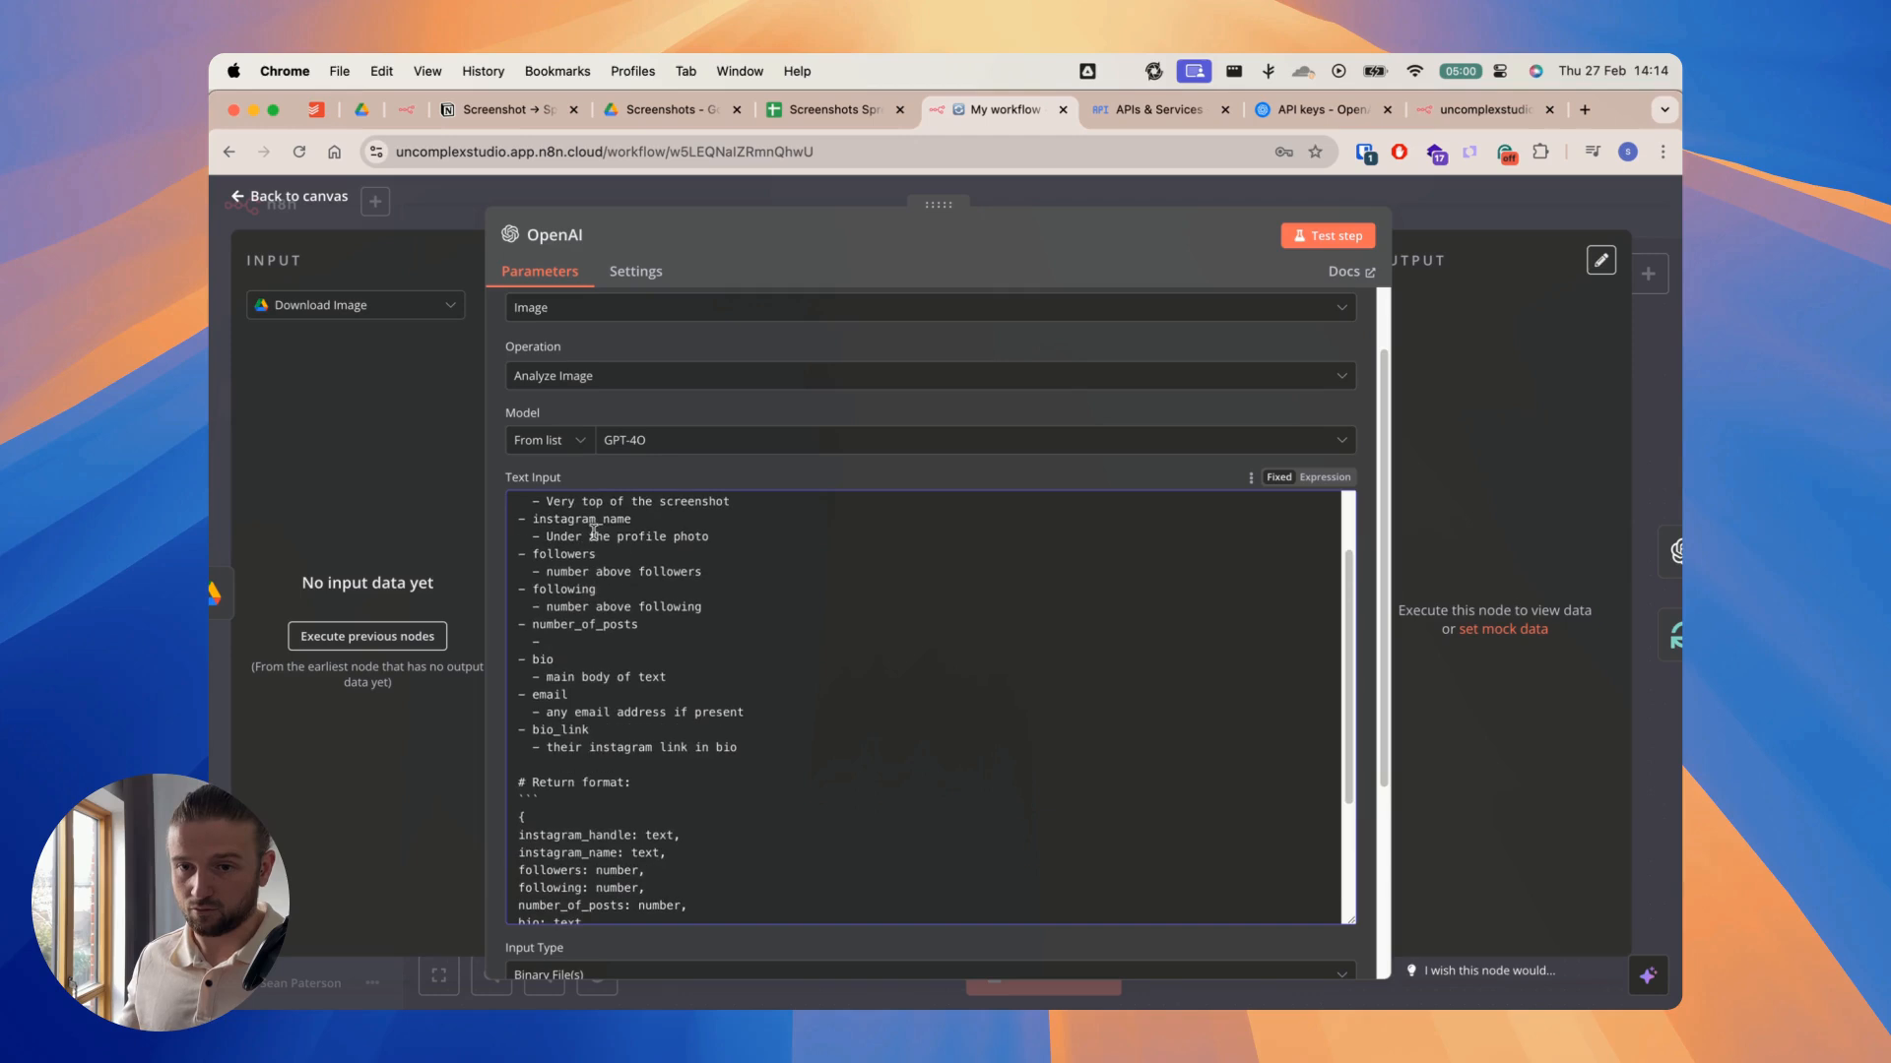
left_click(615, 641)
type("number above posts text")
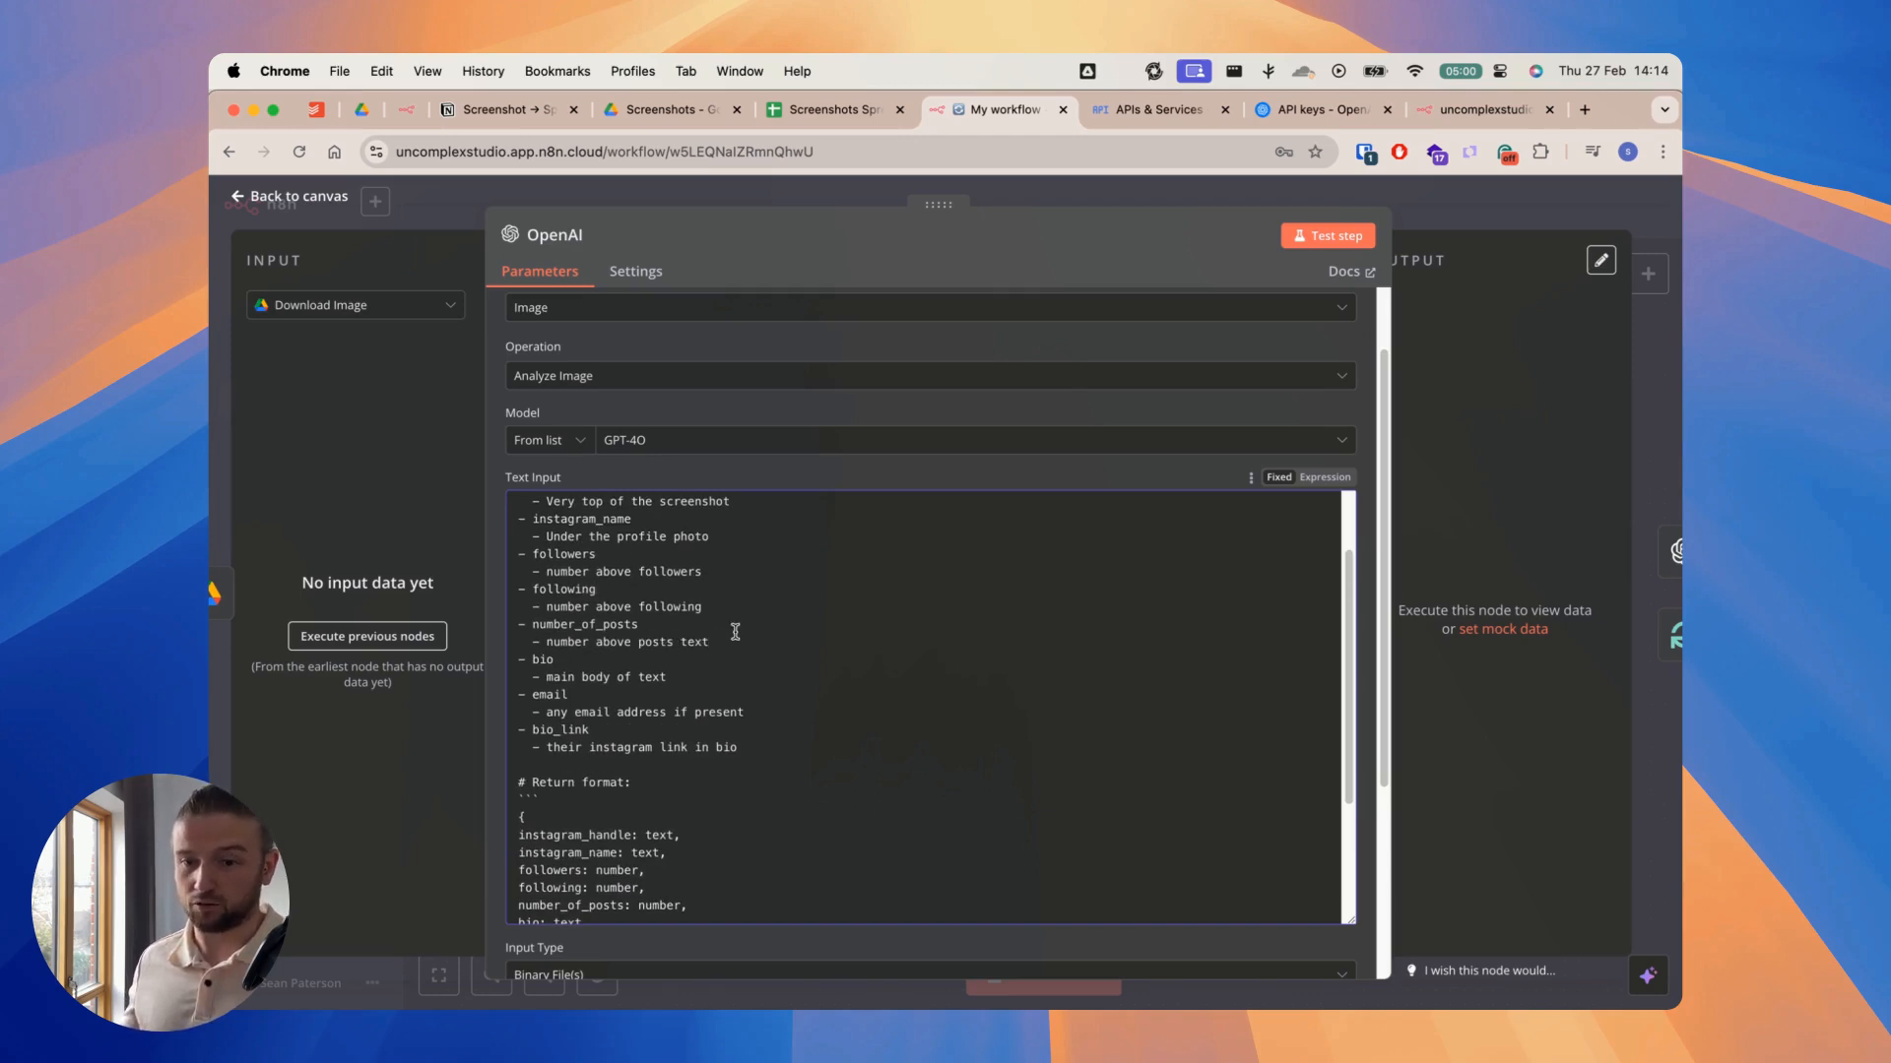
Step: Copy the whole JSON block under Return format from the OpenAI node's prompt and close the node
scroll(734, 631, "down", 3)
left_click_drag(526, 833, 514, 680)
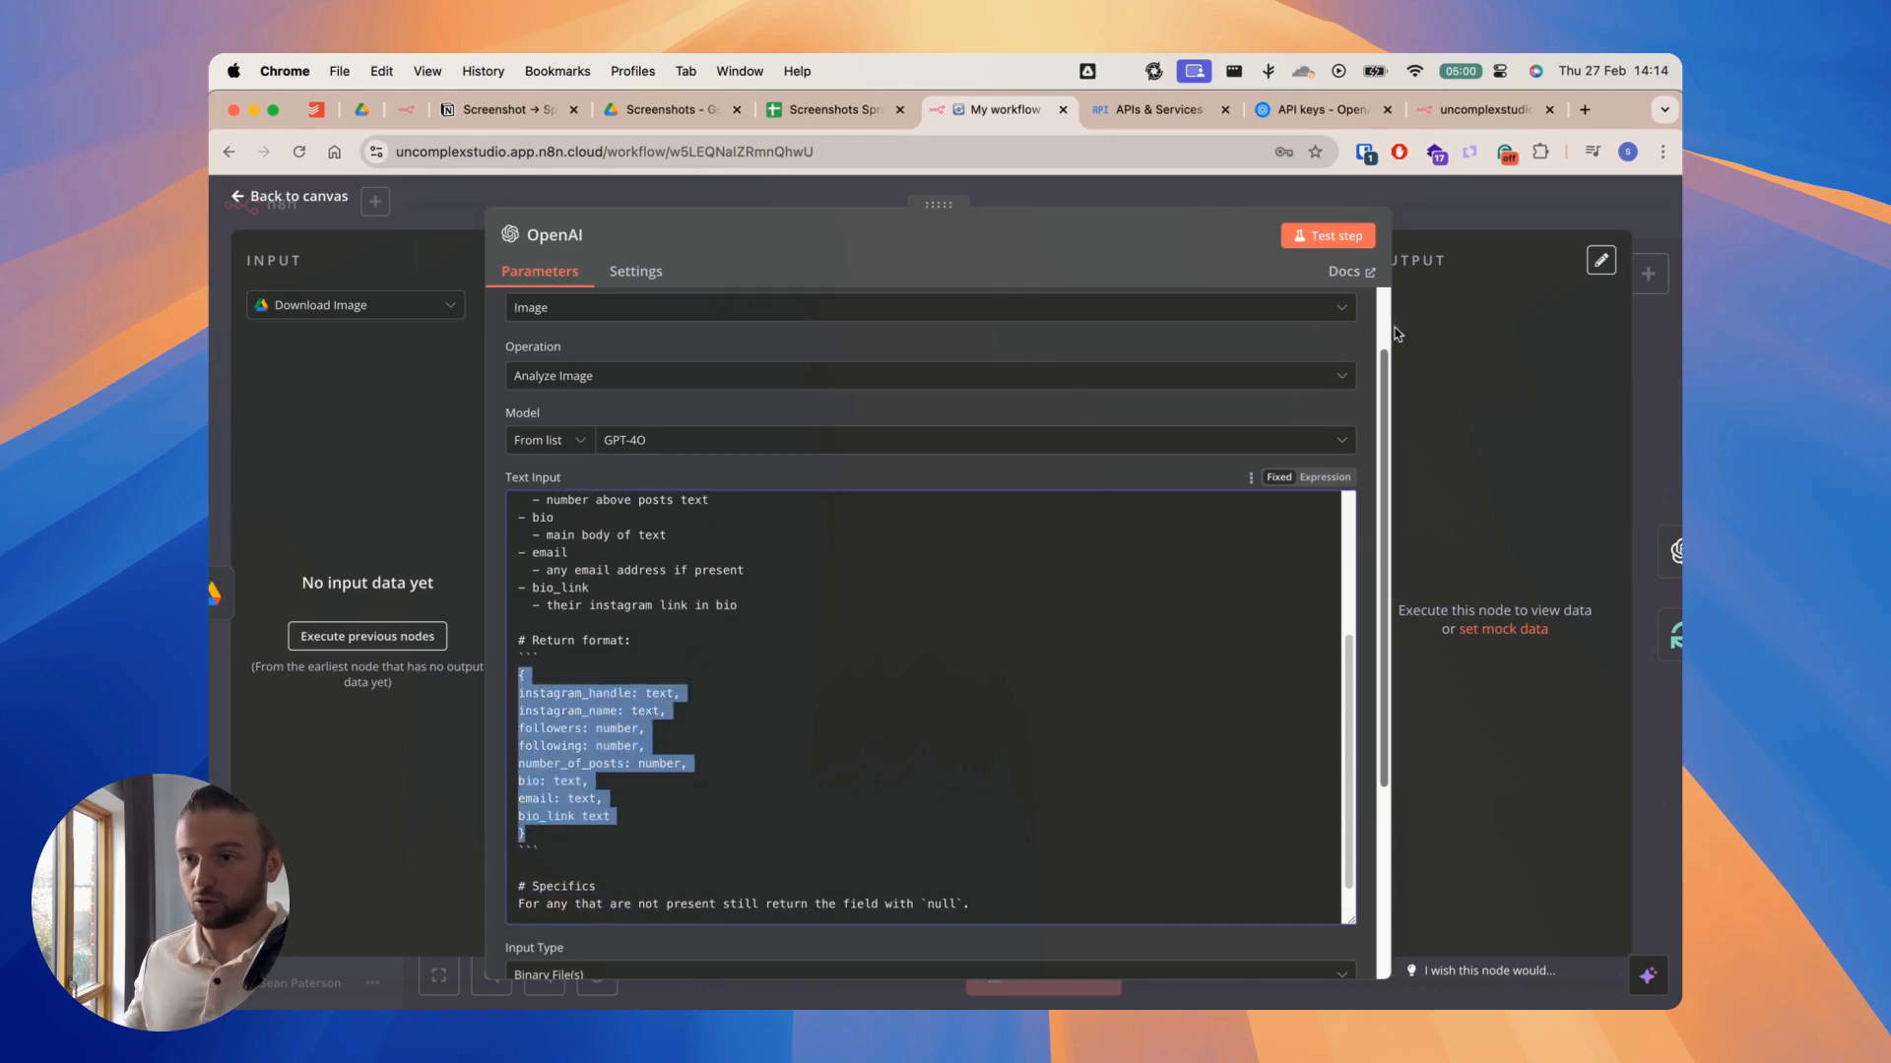
left_click(1419, 210)
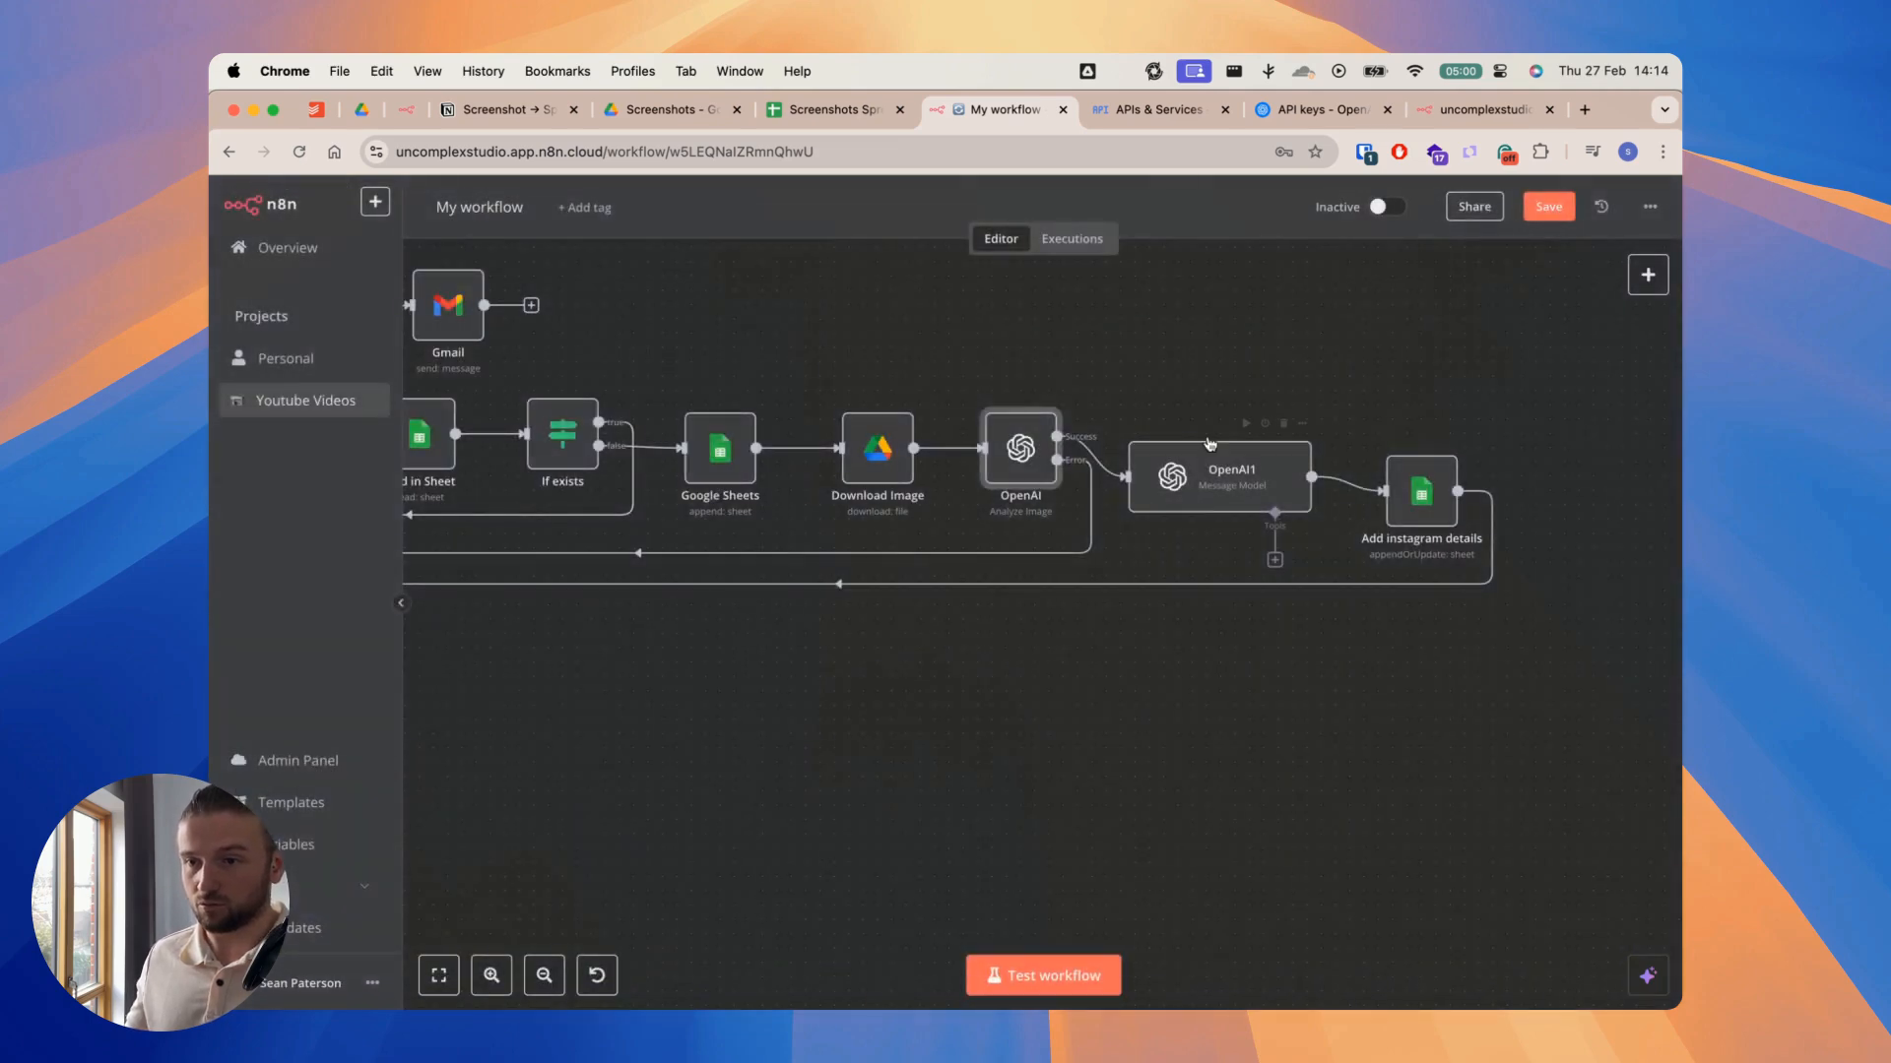
Step: Replace the JSON block in the OpenAI1 node's Assistant message with the copied one containing "number_of_posts: number," and close the node
double_click(1213, 474)
scroll(844, 586, "down", 3)
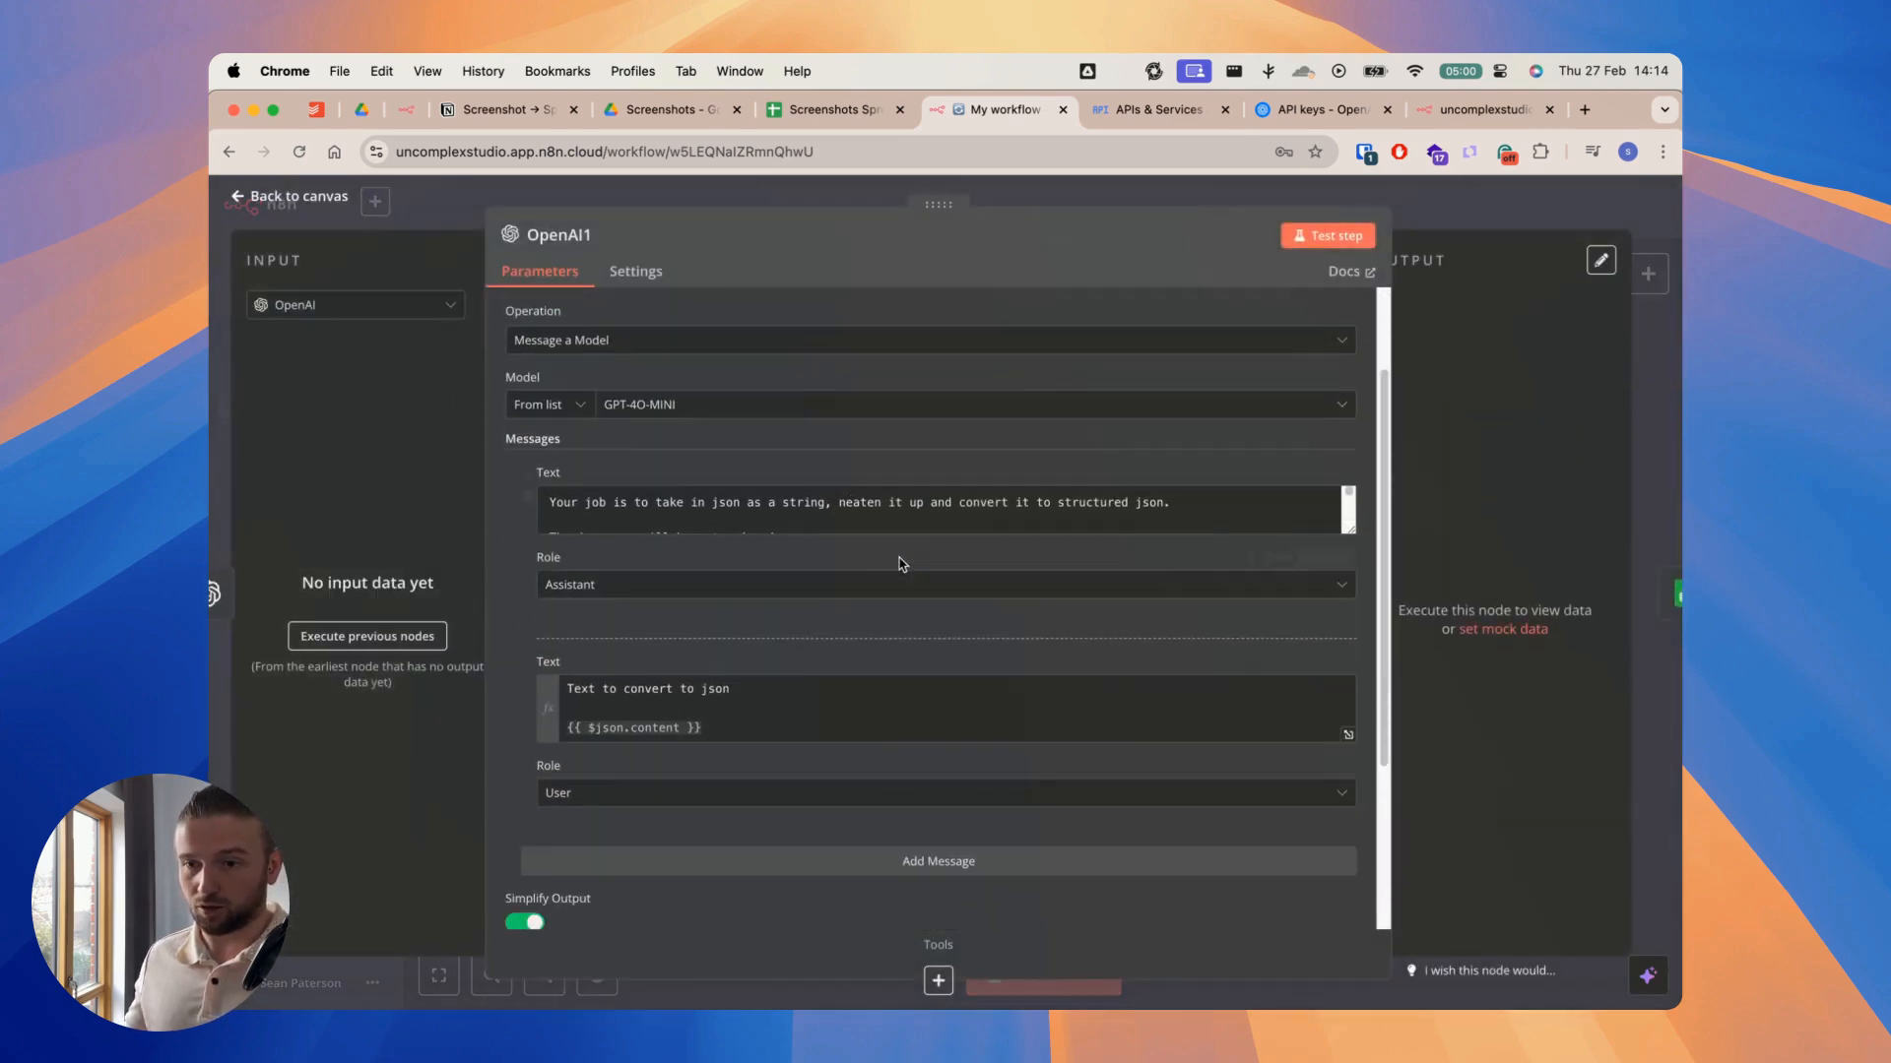
left_click(1353, 529)
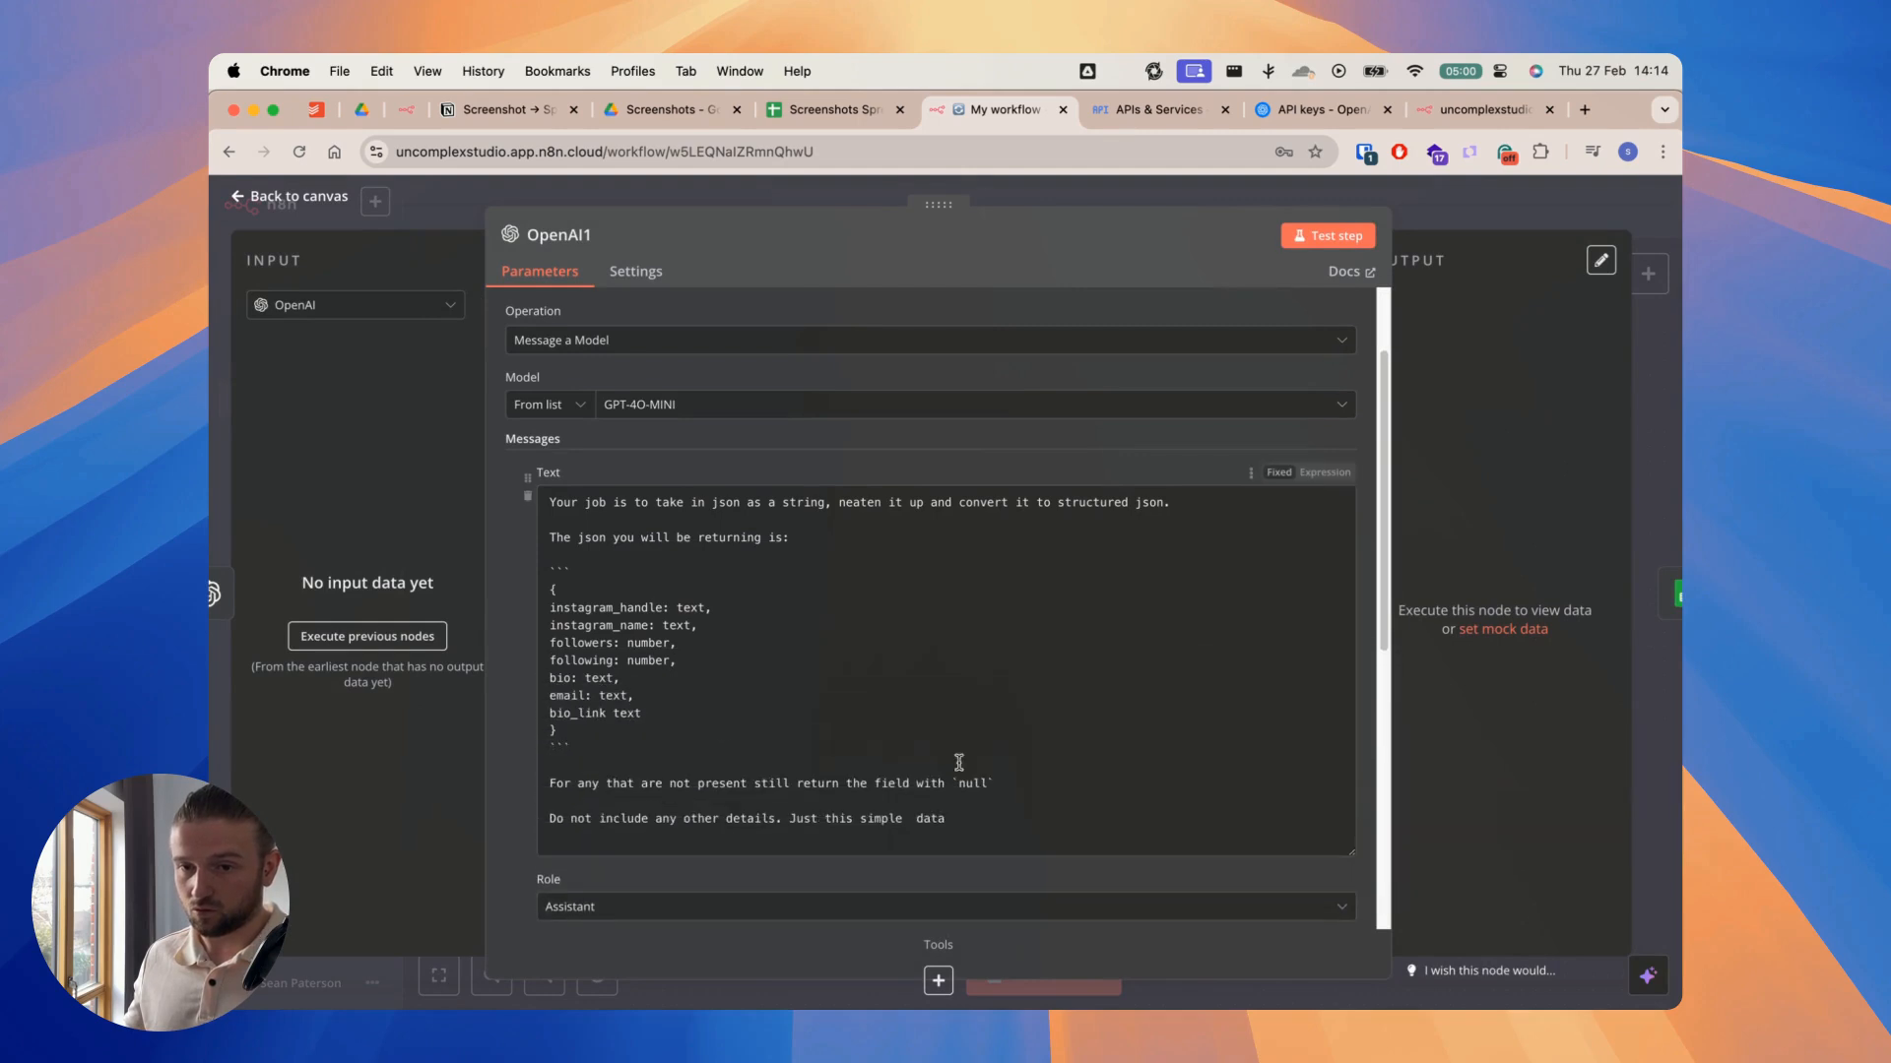
left_click_drag(557, 730, 549, 593)
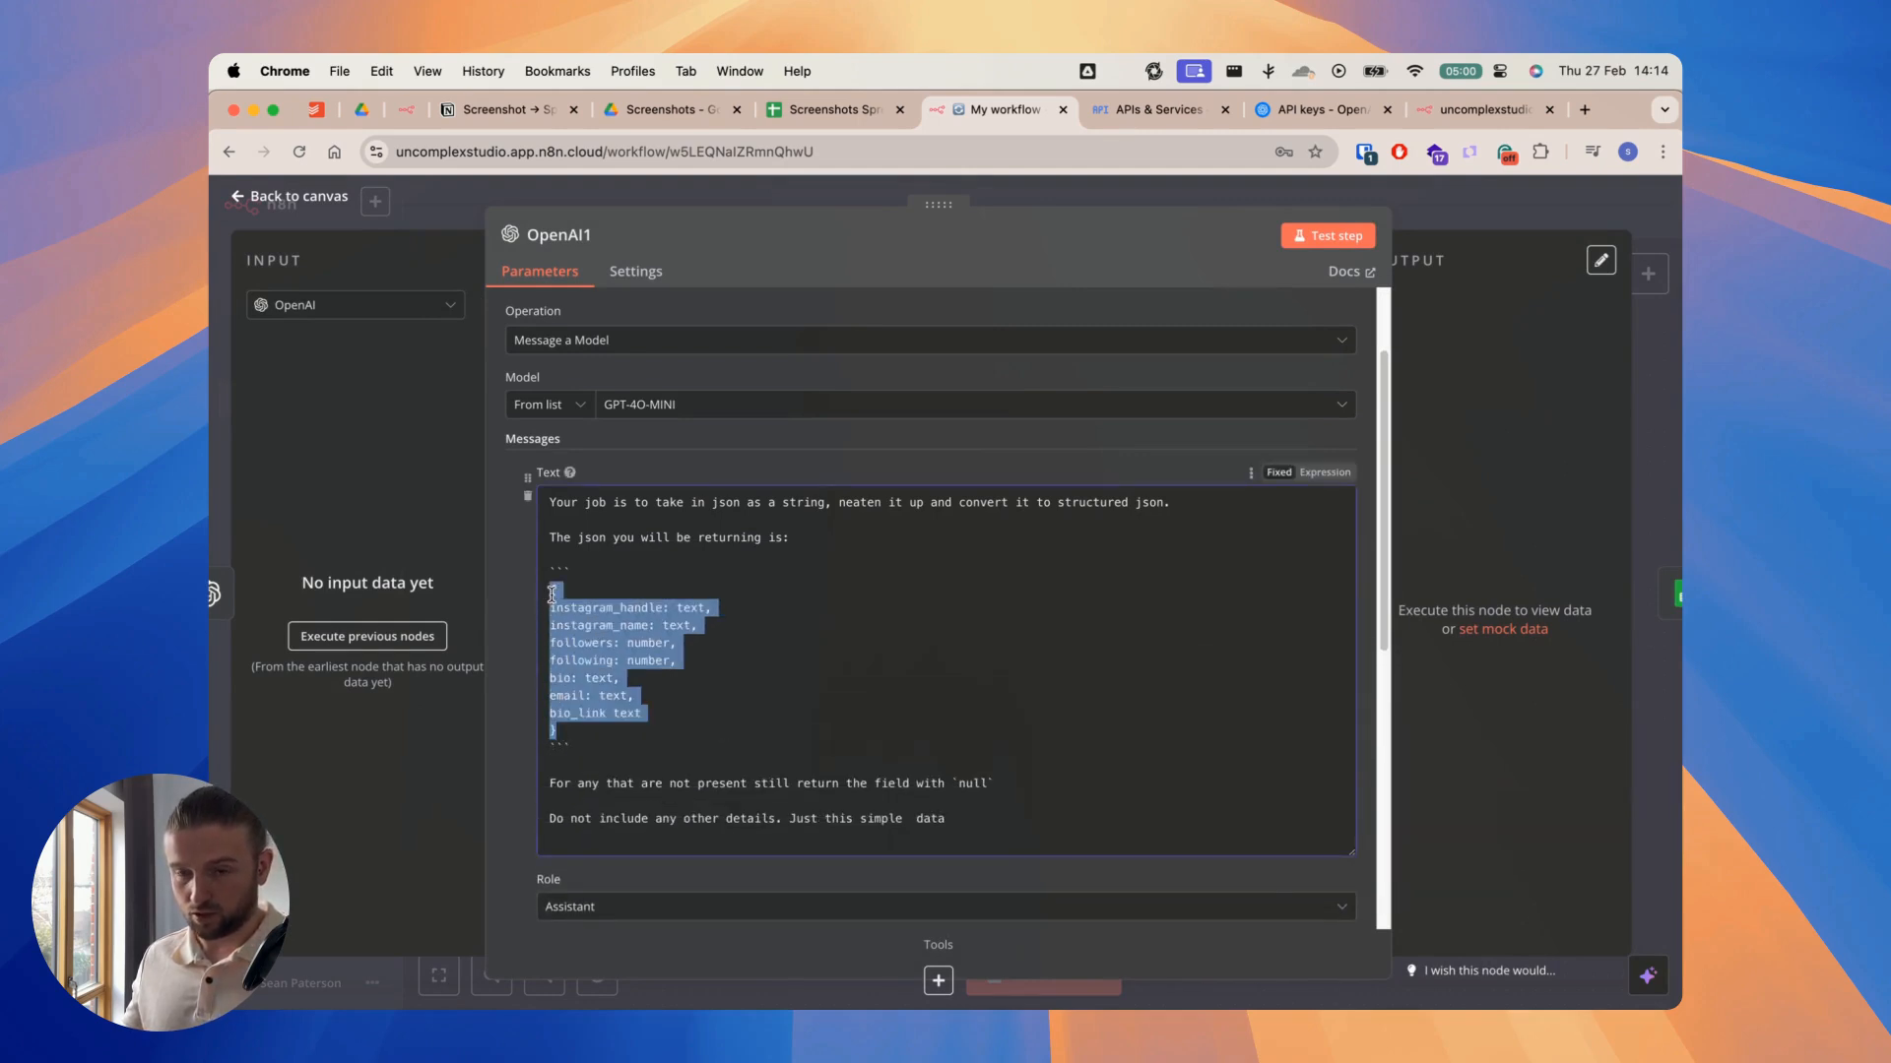
key("super+v")
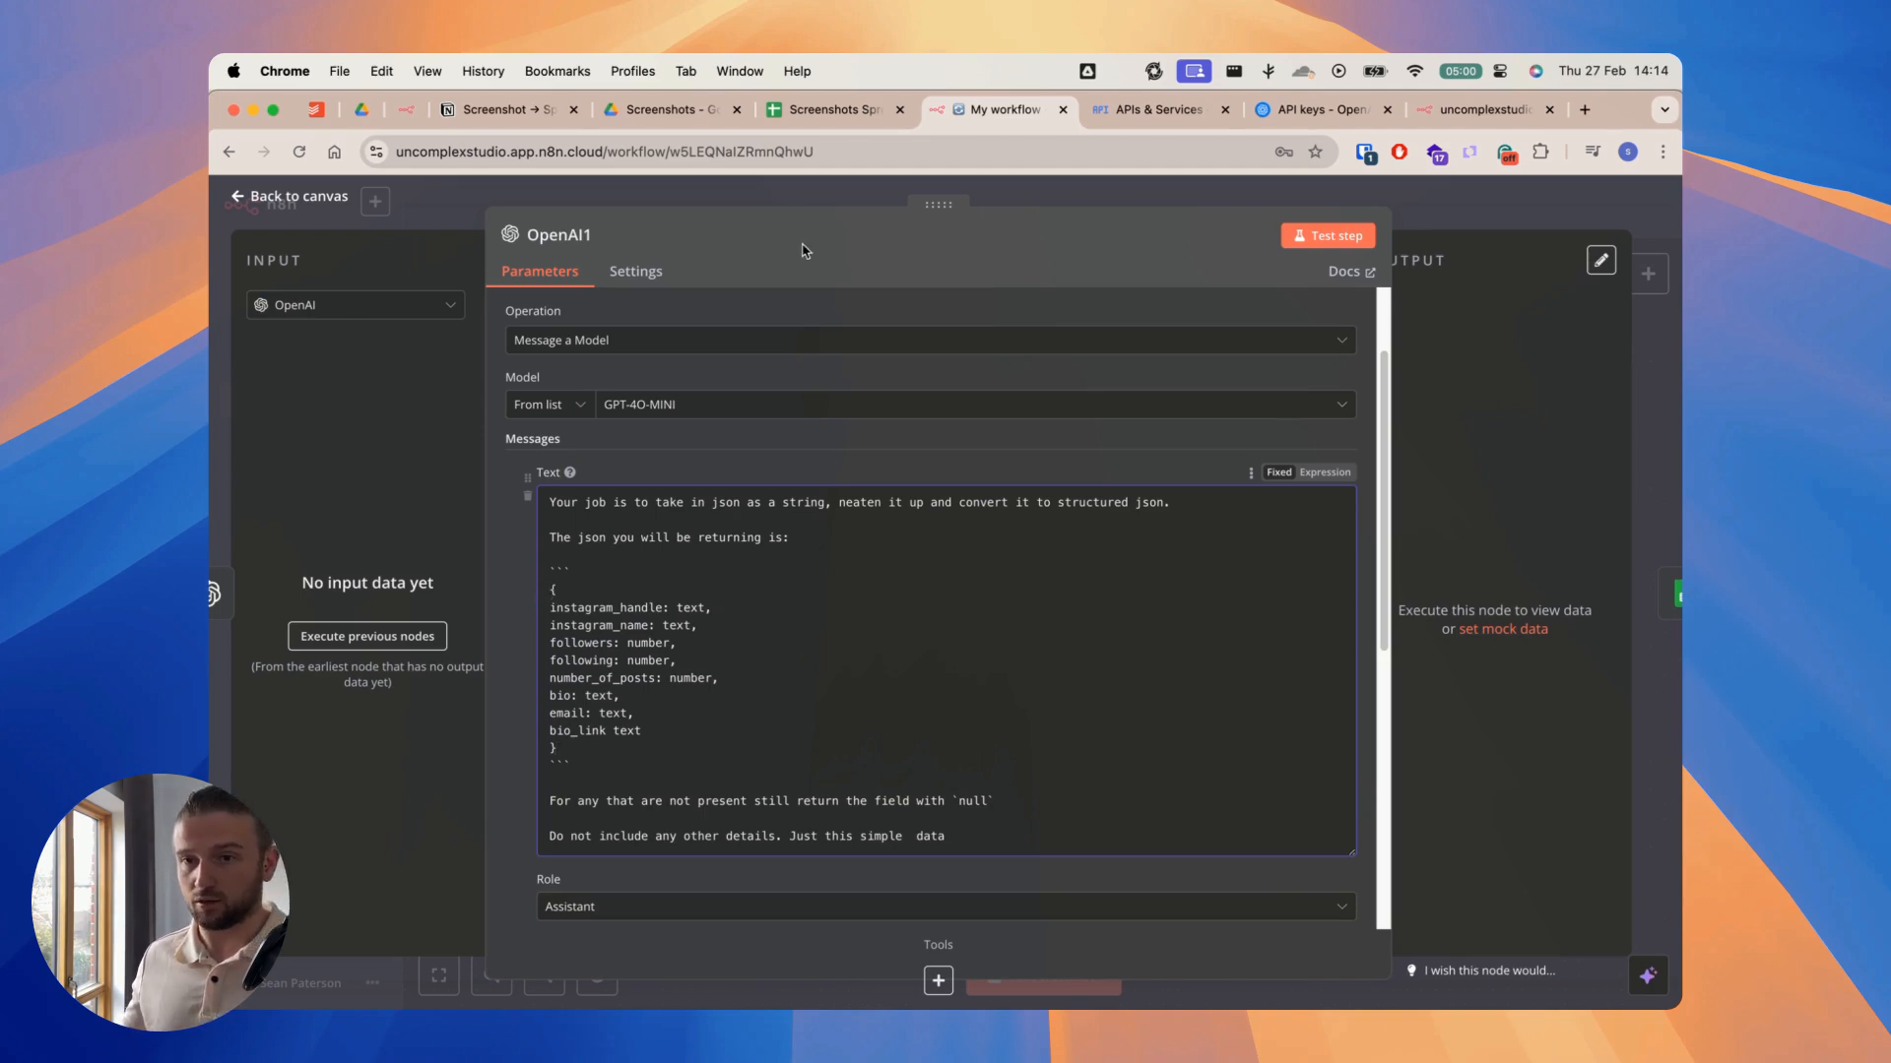
left_click(791, 195)
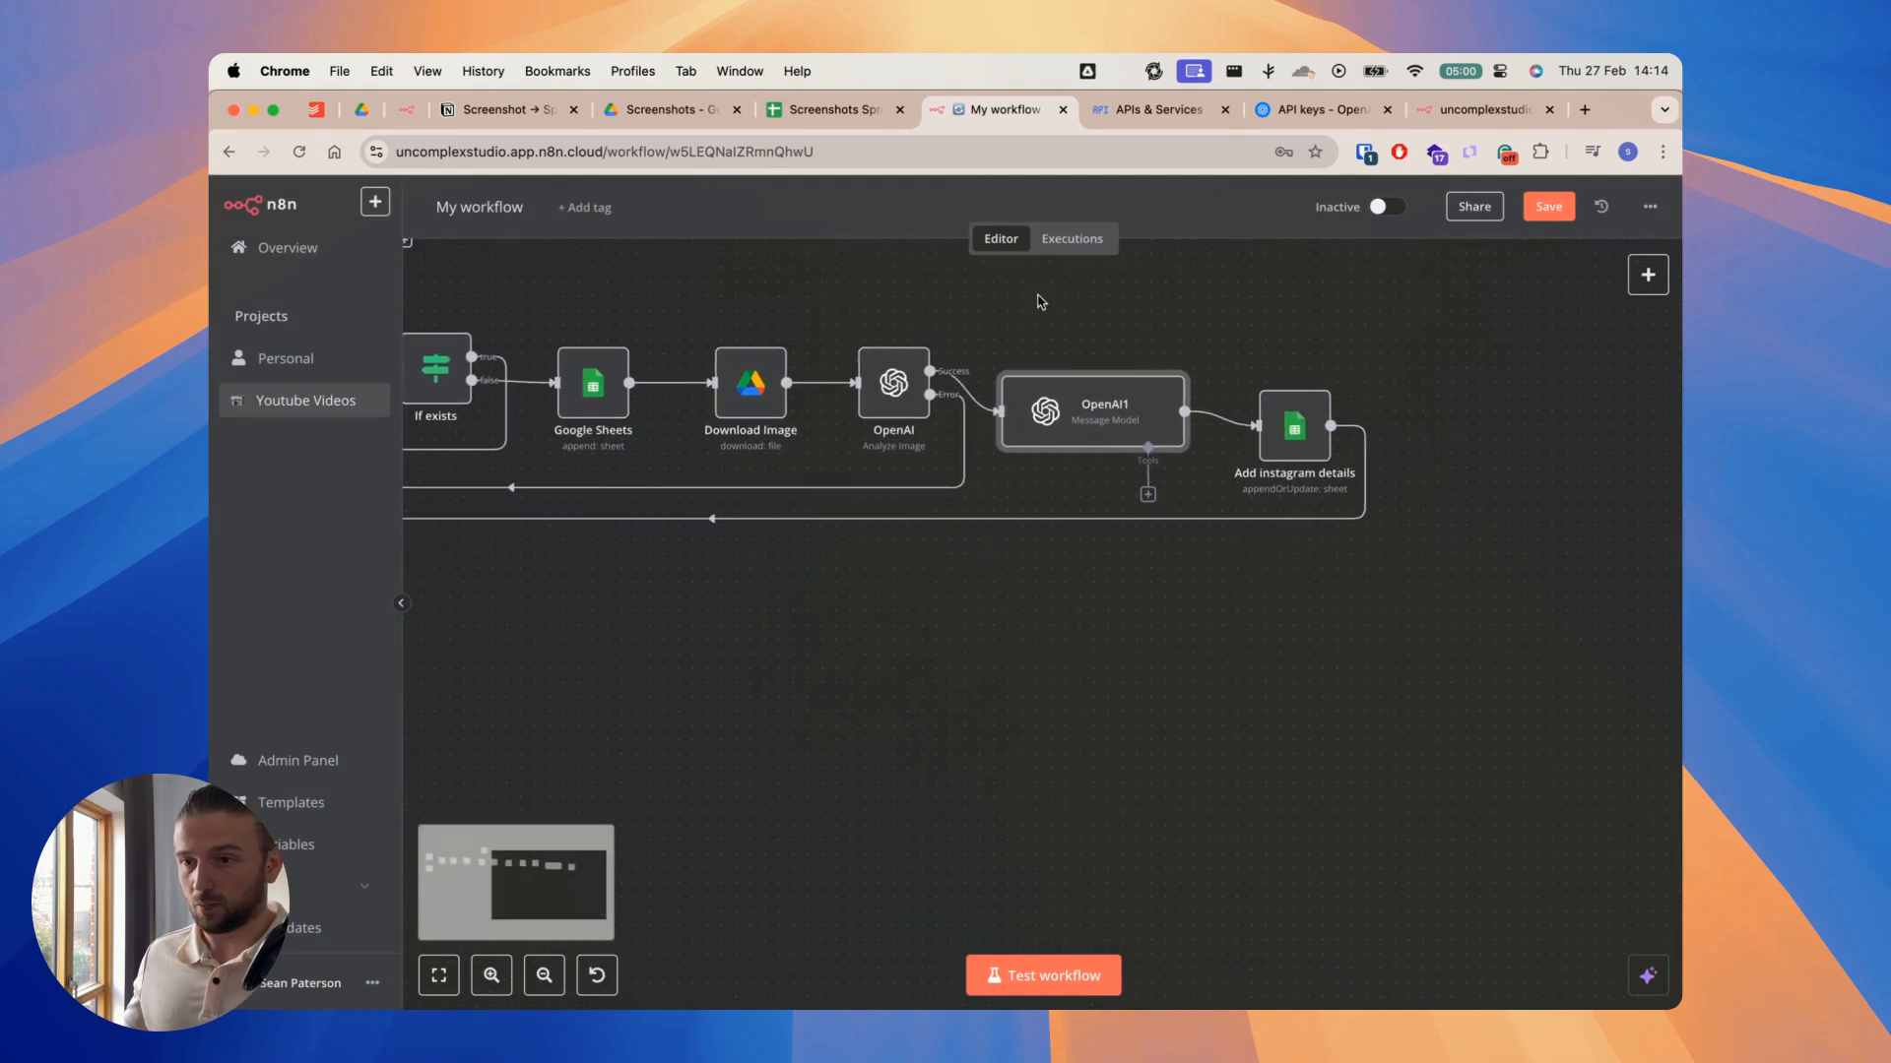
Step: Check the Number of Posts mapping under Values to Send in the Add instagram details node, and close the node
double_click(1282, 429)
scroll(845, 687, "down", 4)
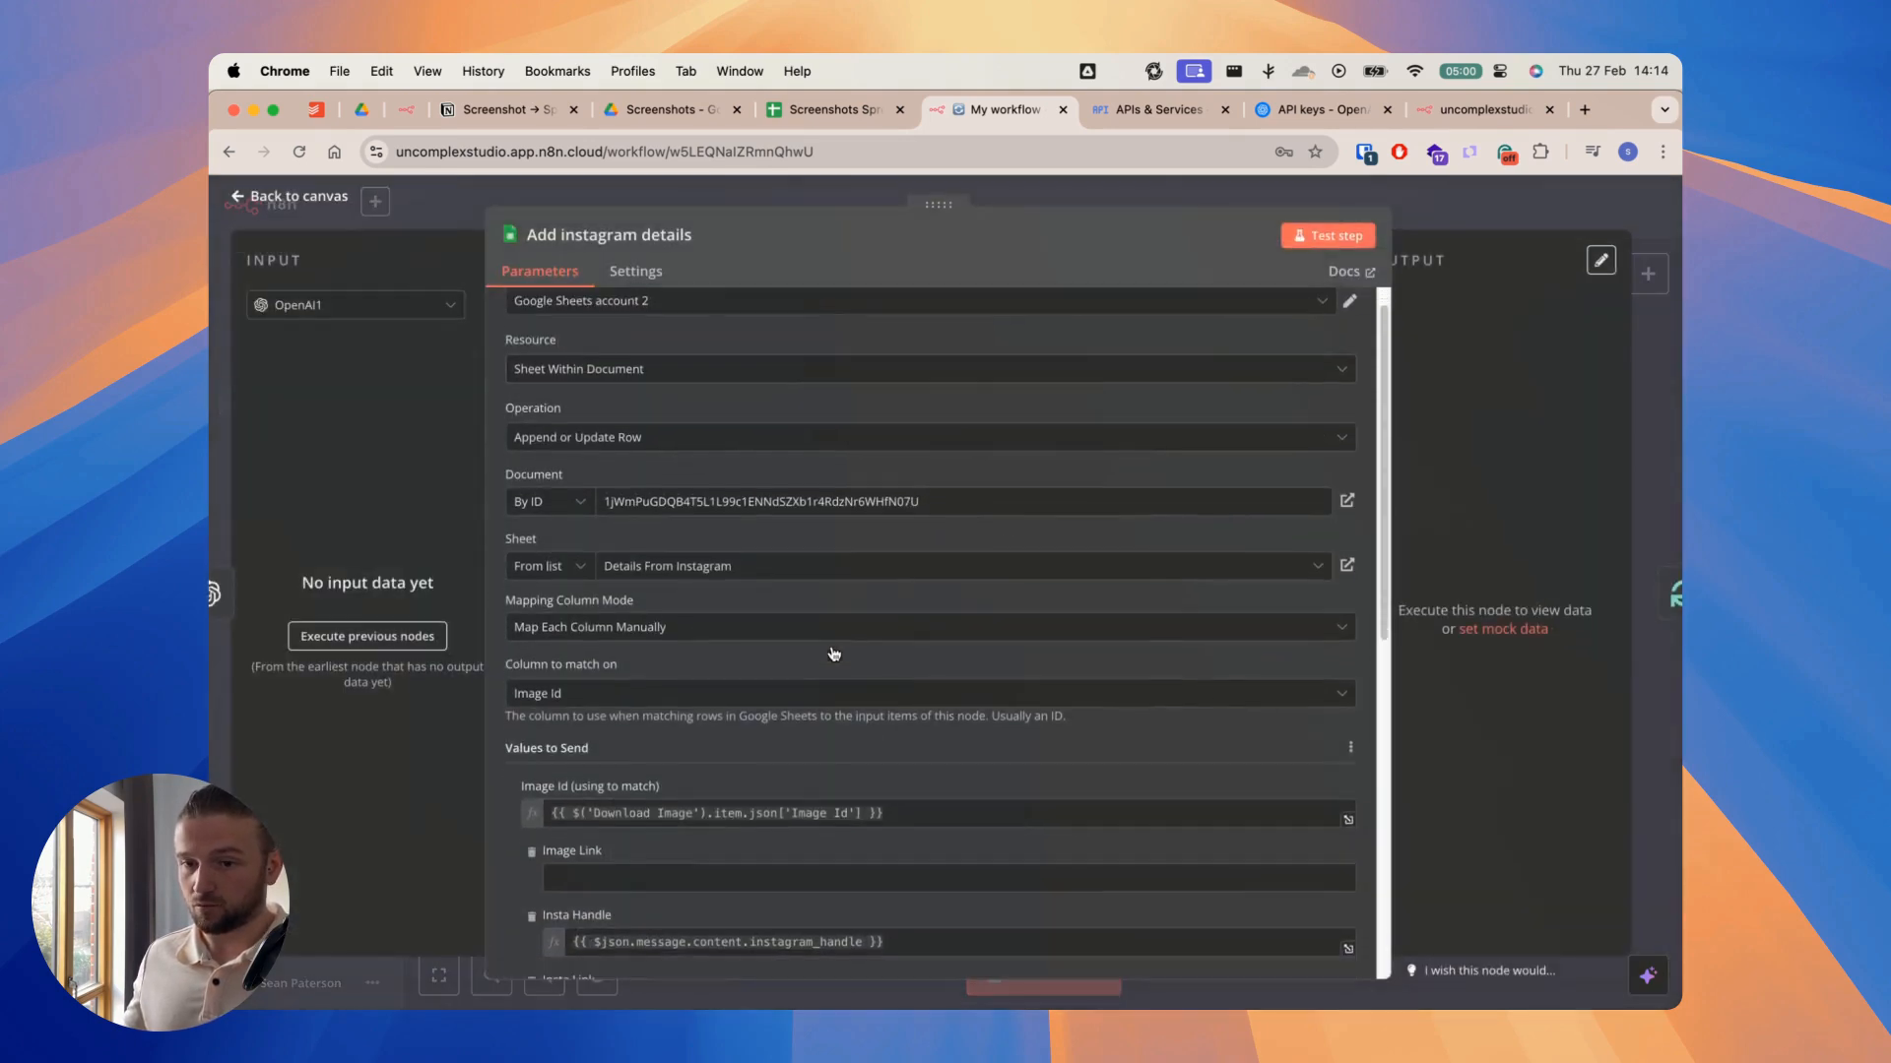
scroll(845, 686, "down", 6)
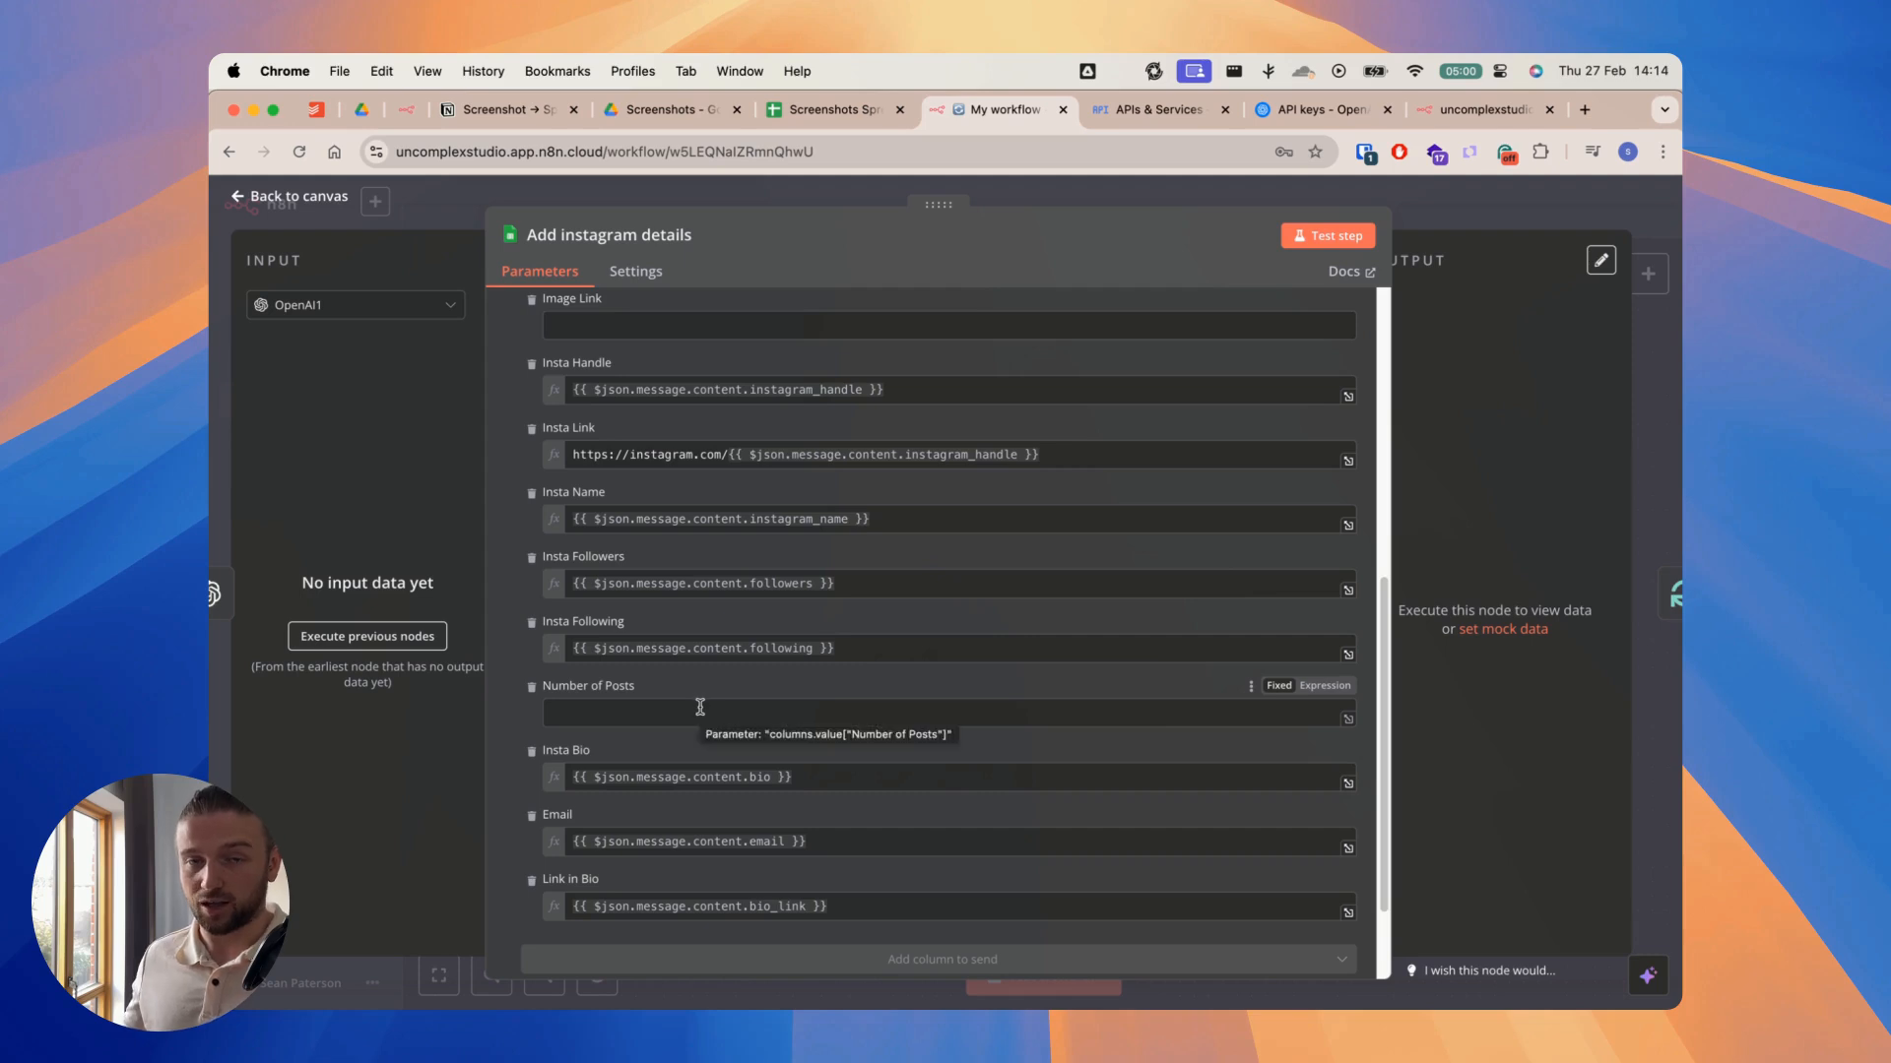
left_click(707, 192)
Step: Delete the Webhook trigger and move the manual test trigger in line with the Get Images node
scroll(1085, 760, "left", 2)
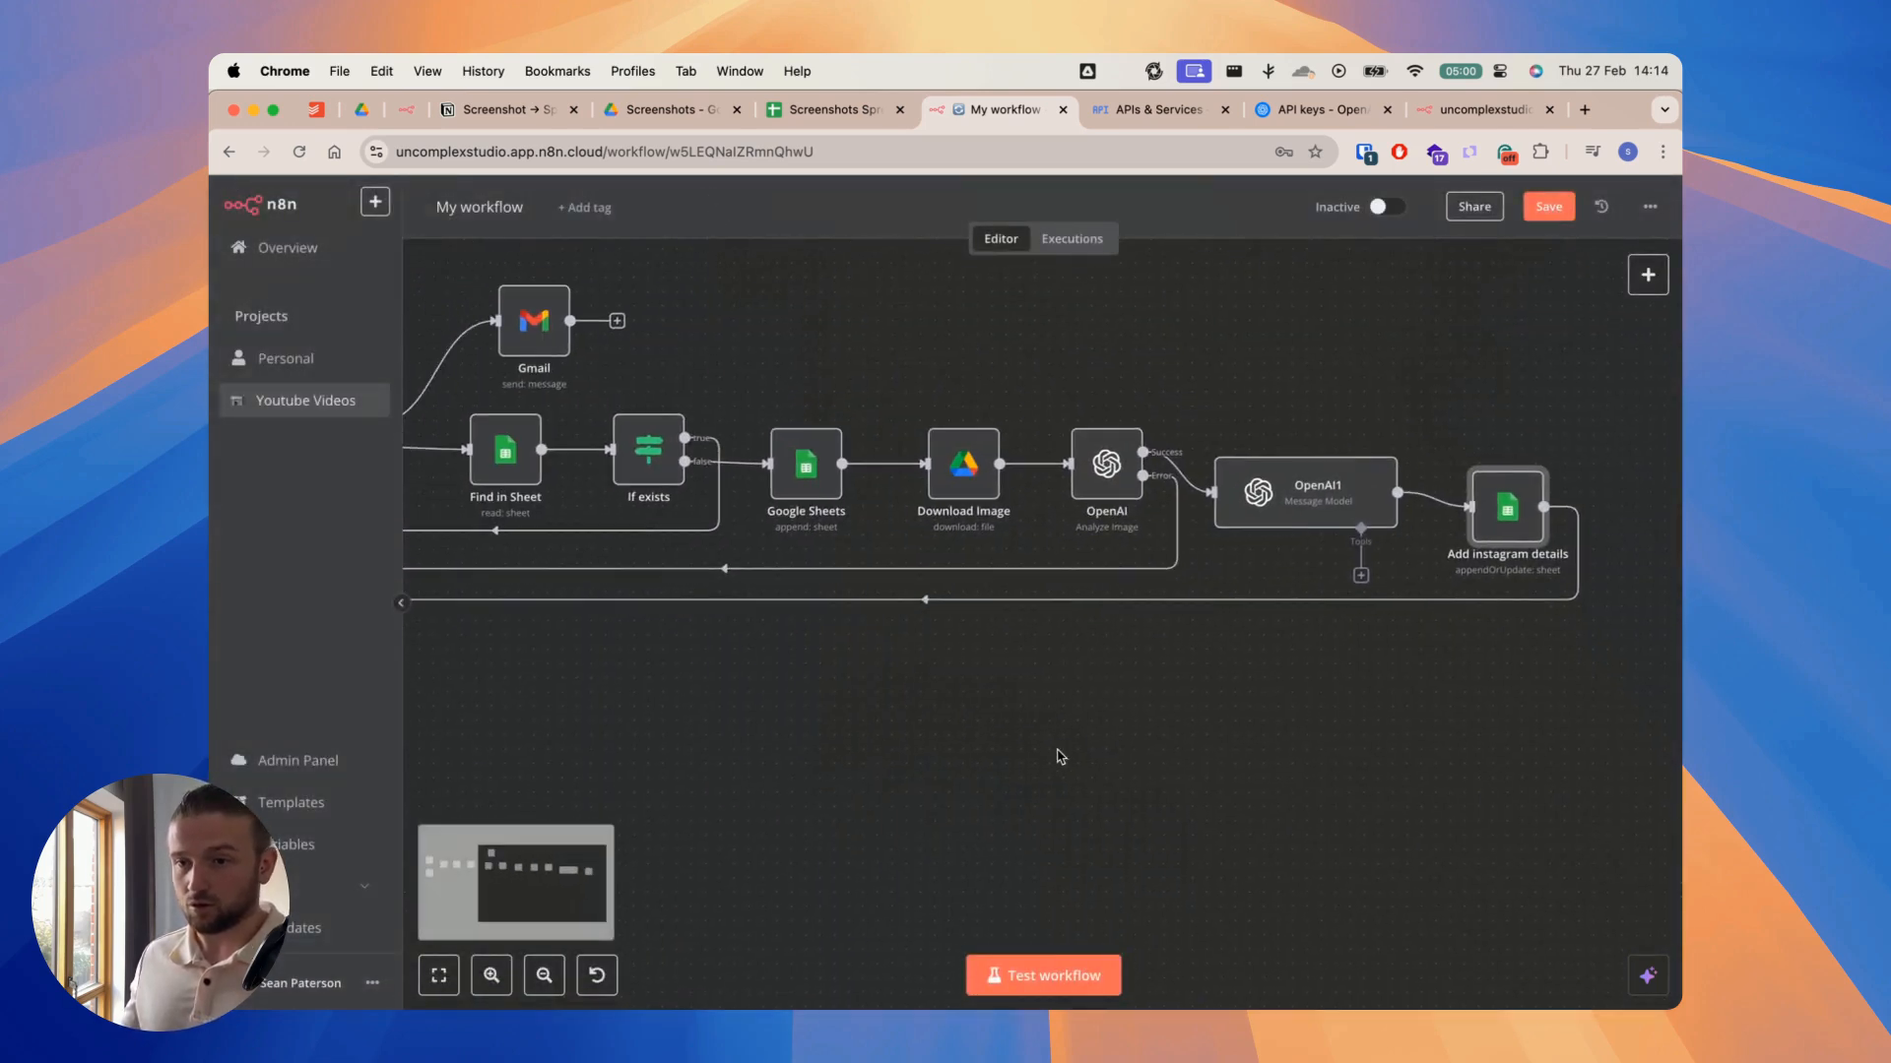
scroll(1088, 766, "left", 10)
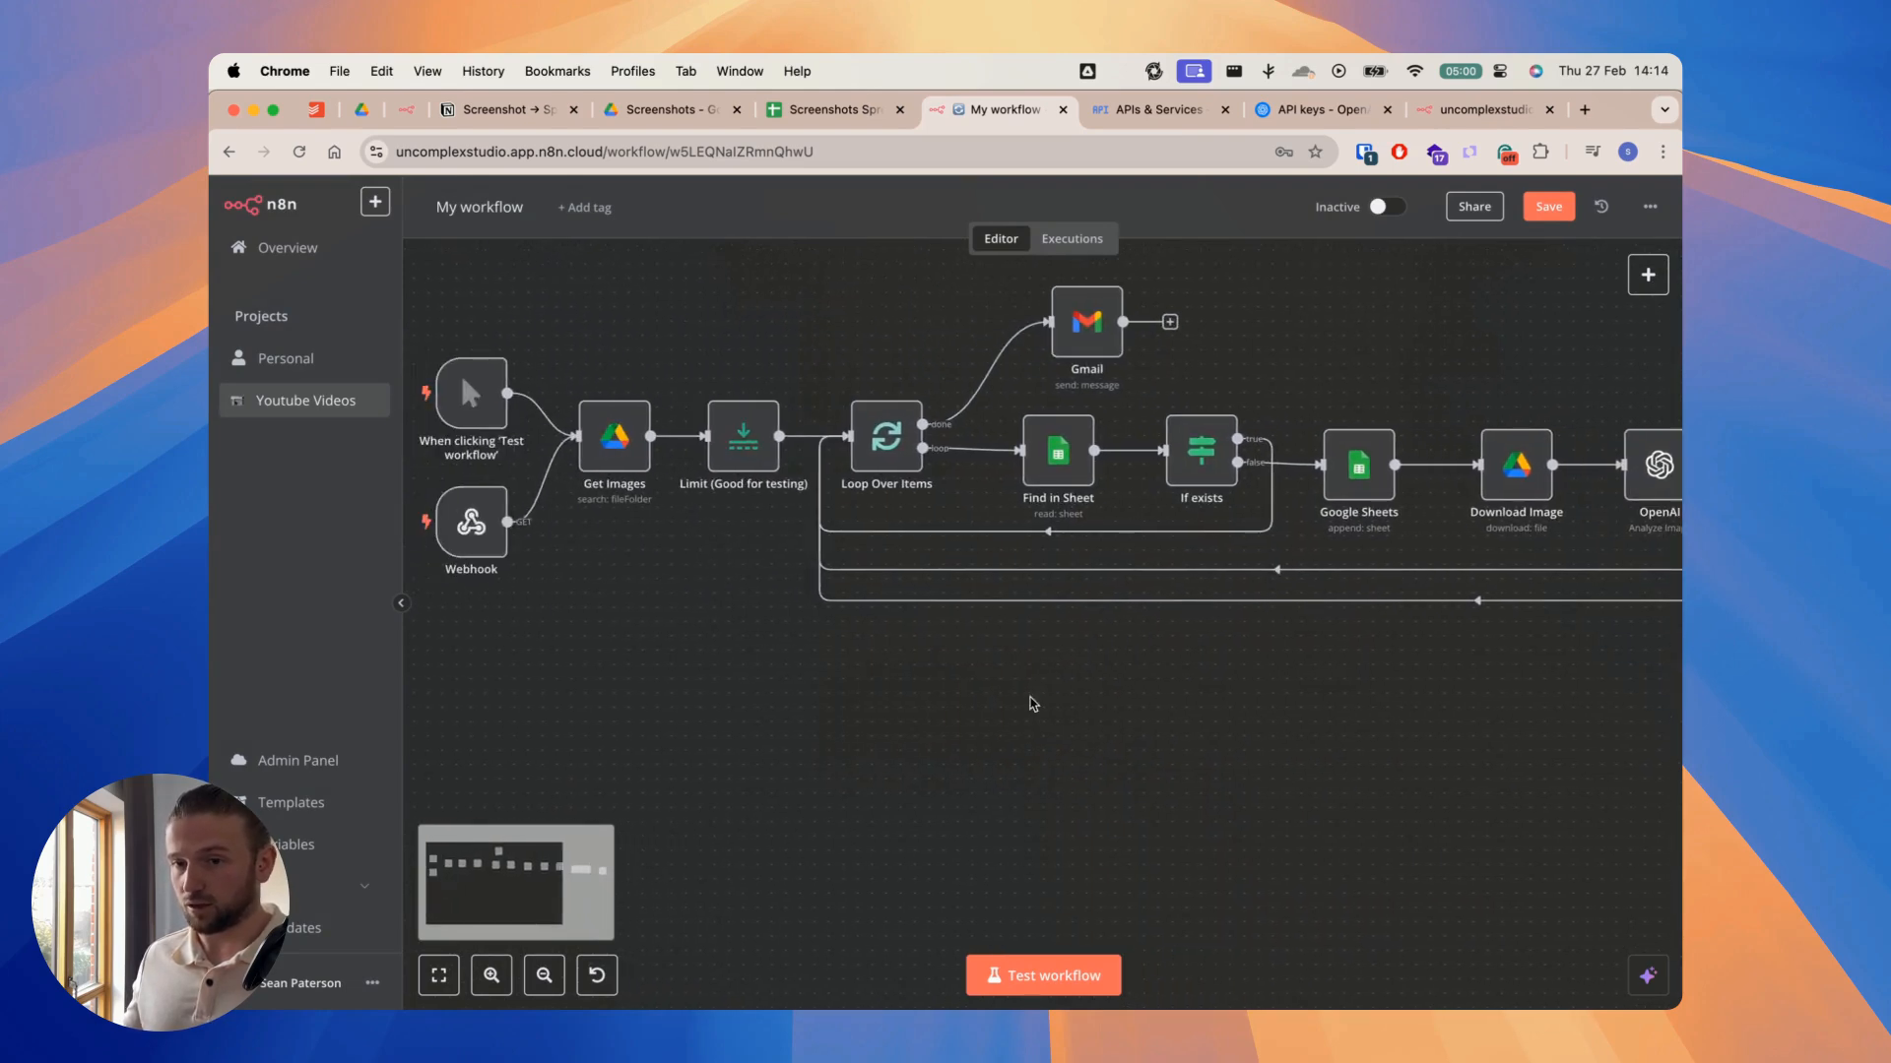
scroll(847, 689, "left", 5)
scroll(925, 709, "right", 2)
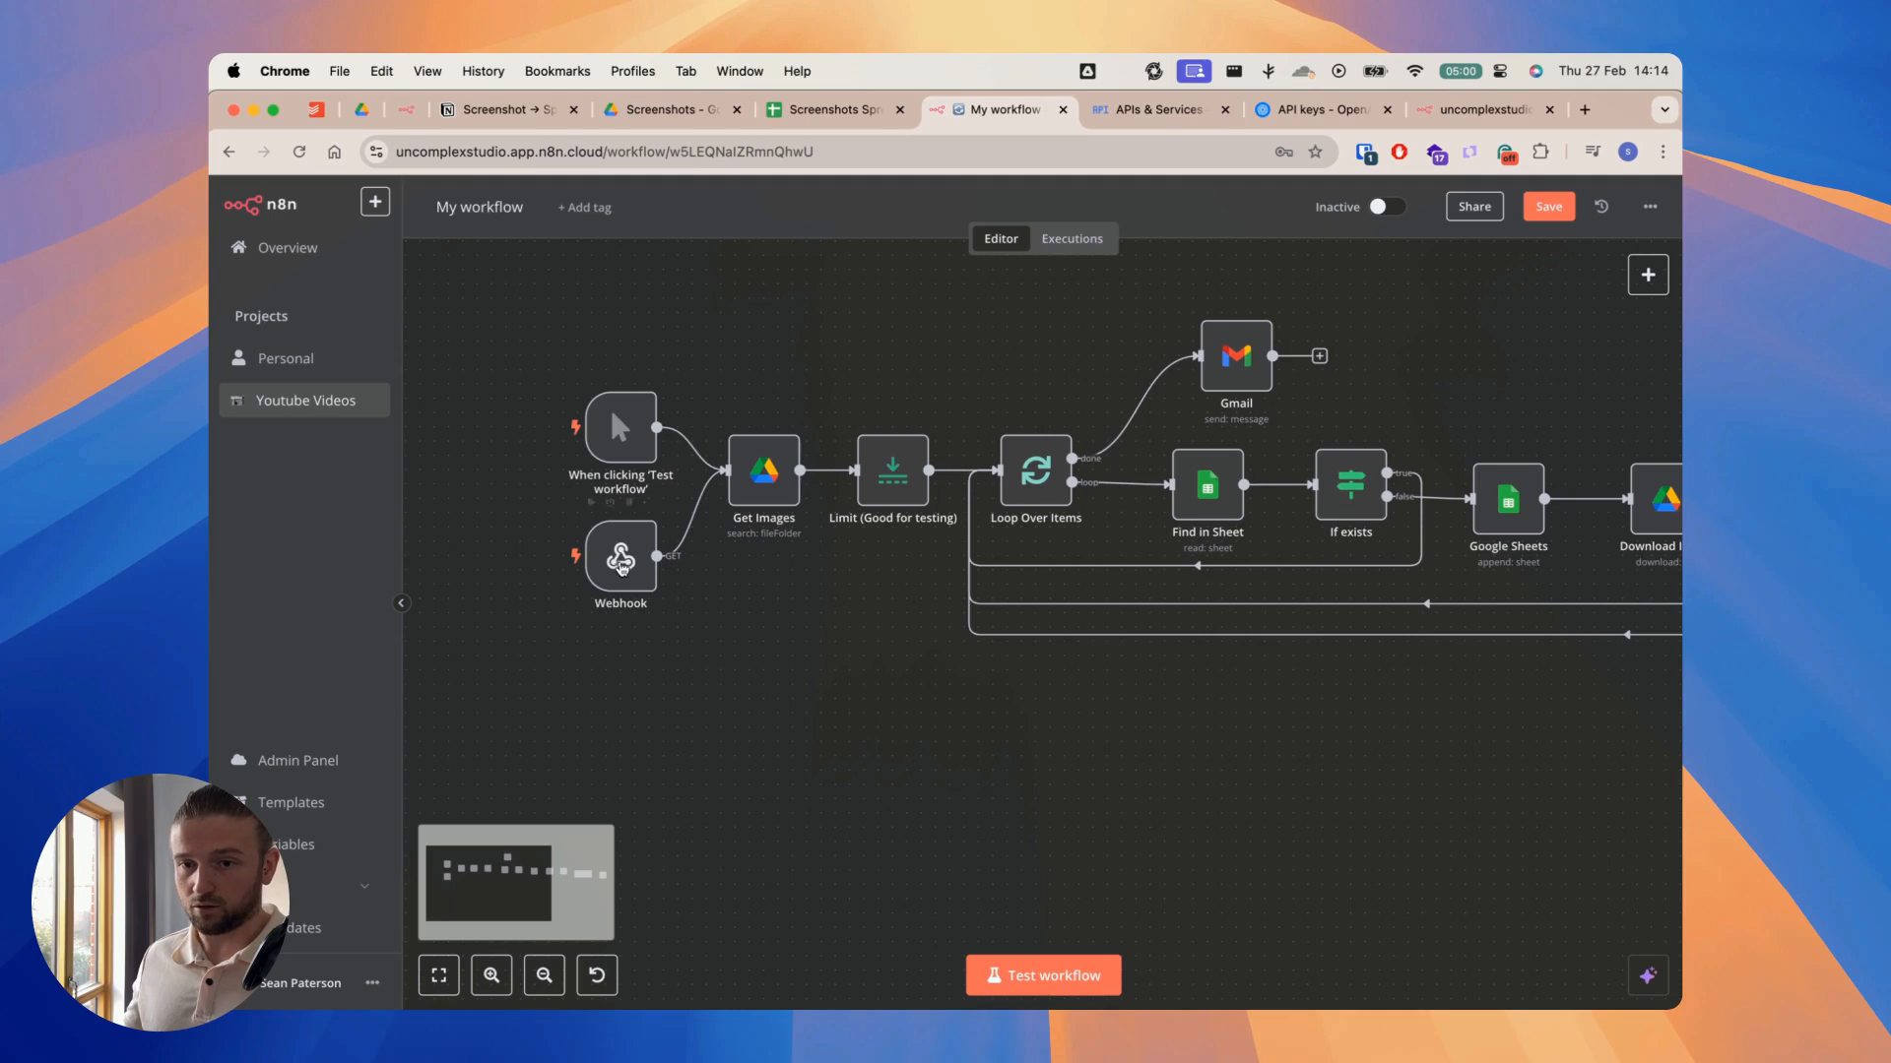
left_click(633, 578)
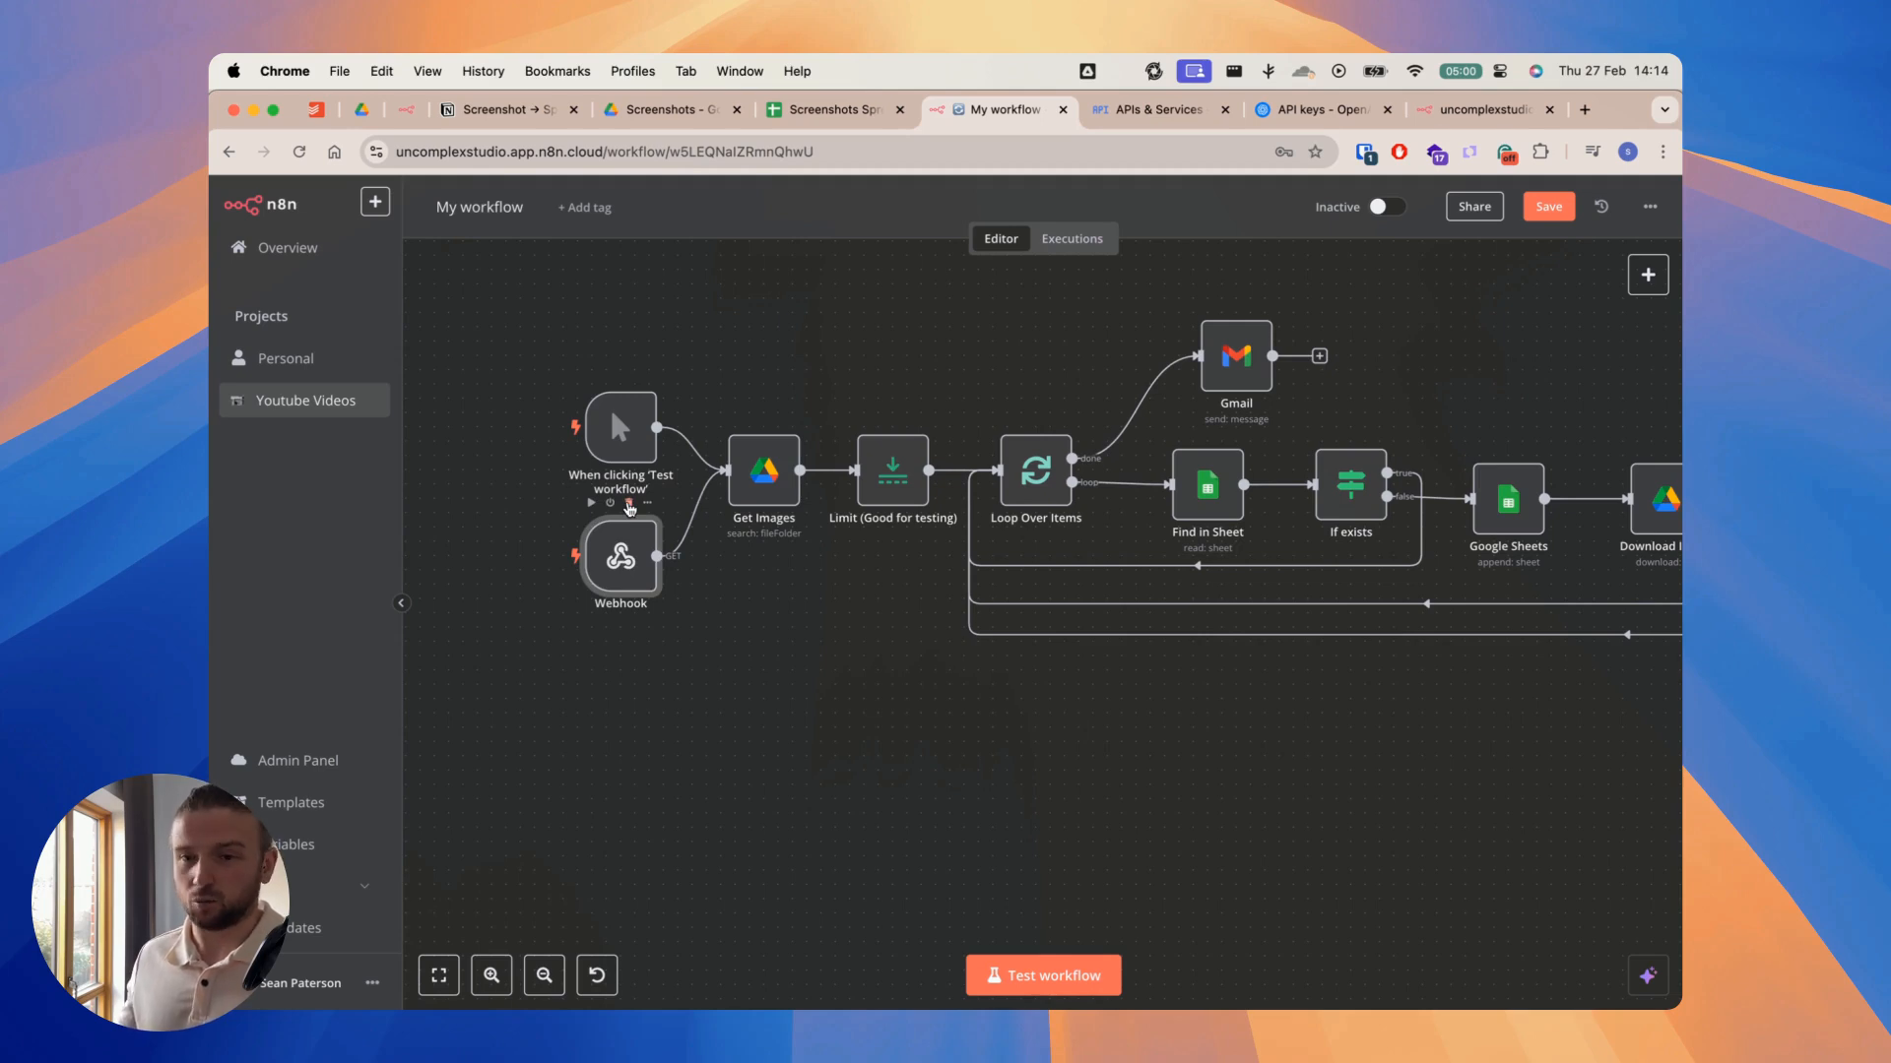
left_click(629, 503)
left_click_drag(620, 448, 635, 491)
scroll(701, 629, "right", 1)
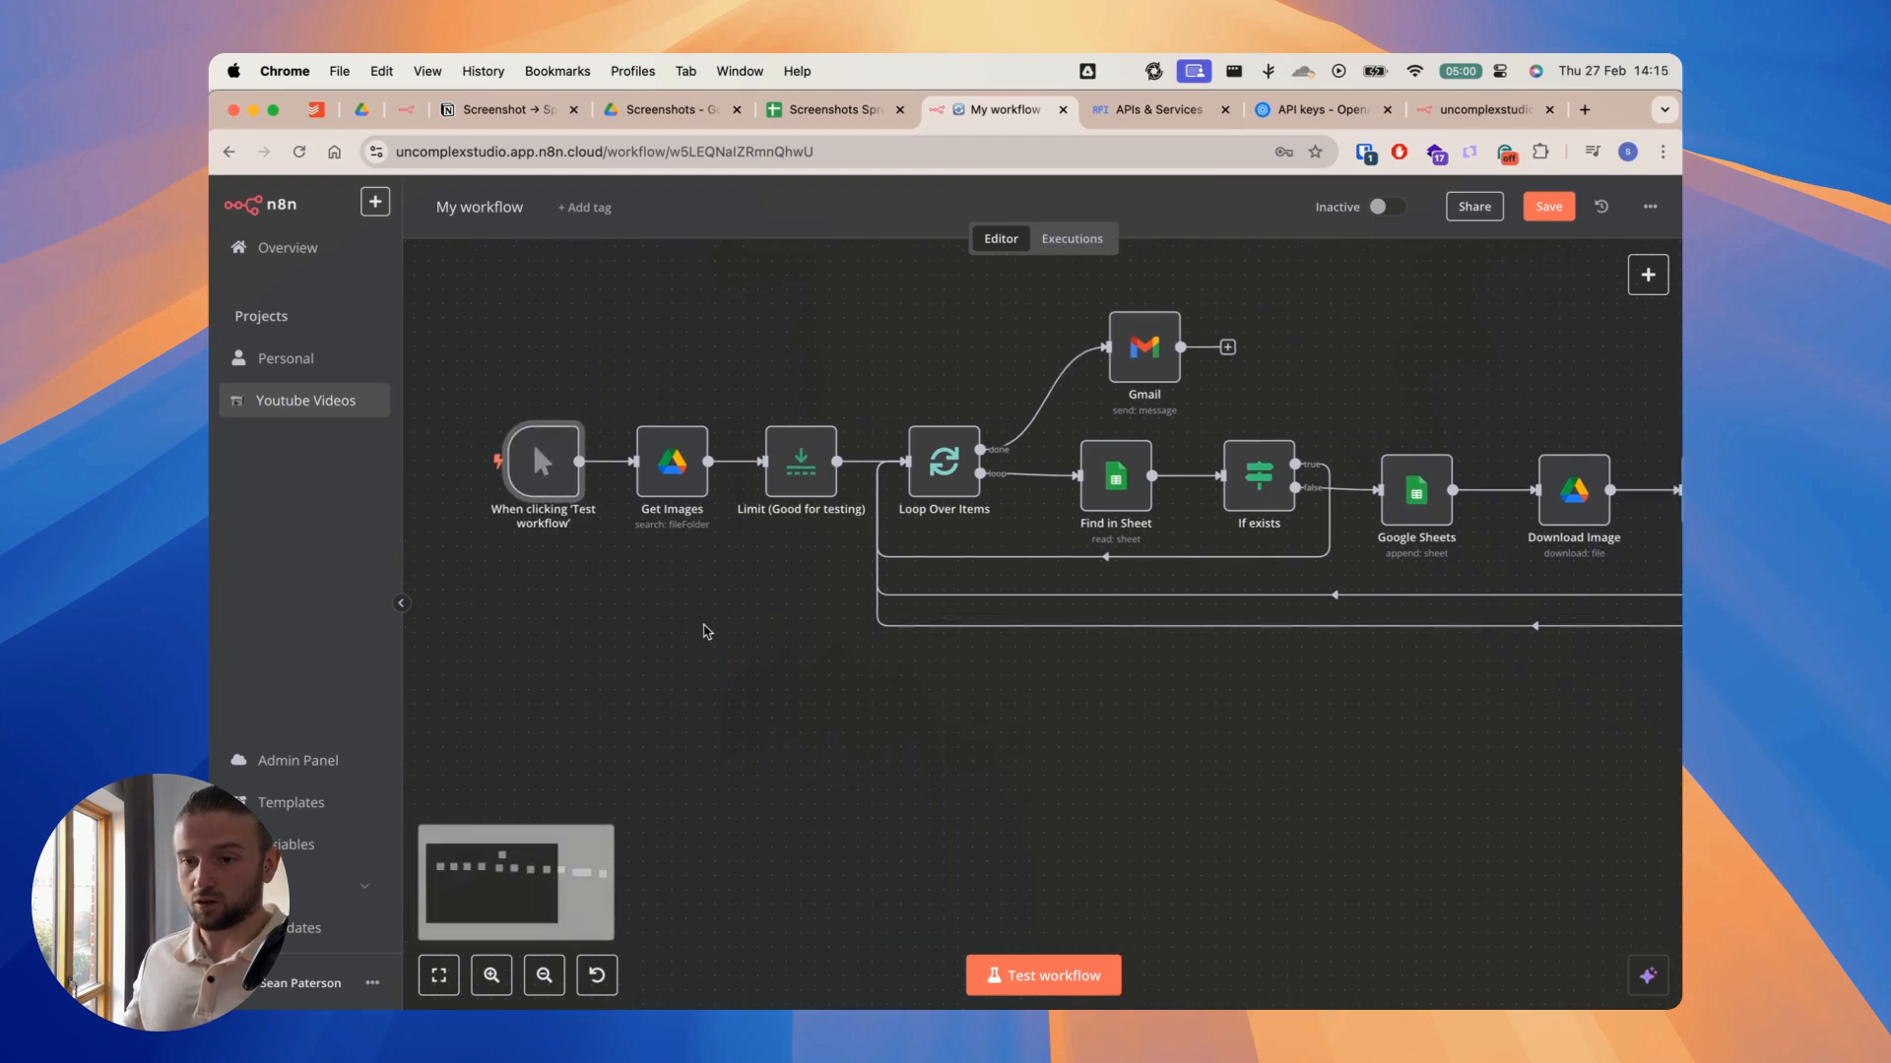
Step: Run a test of the workflow and stop the execution once the first item has passed through Add instagram details
left_click(1096, 980)
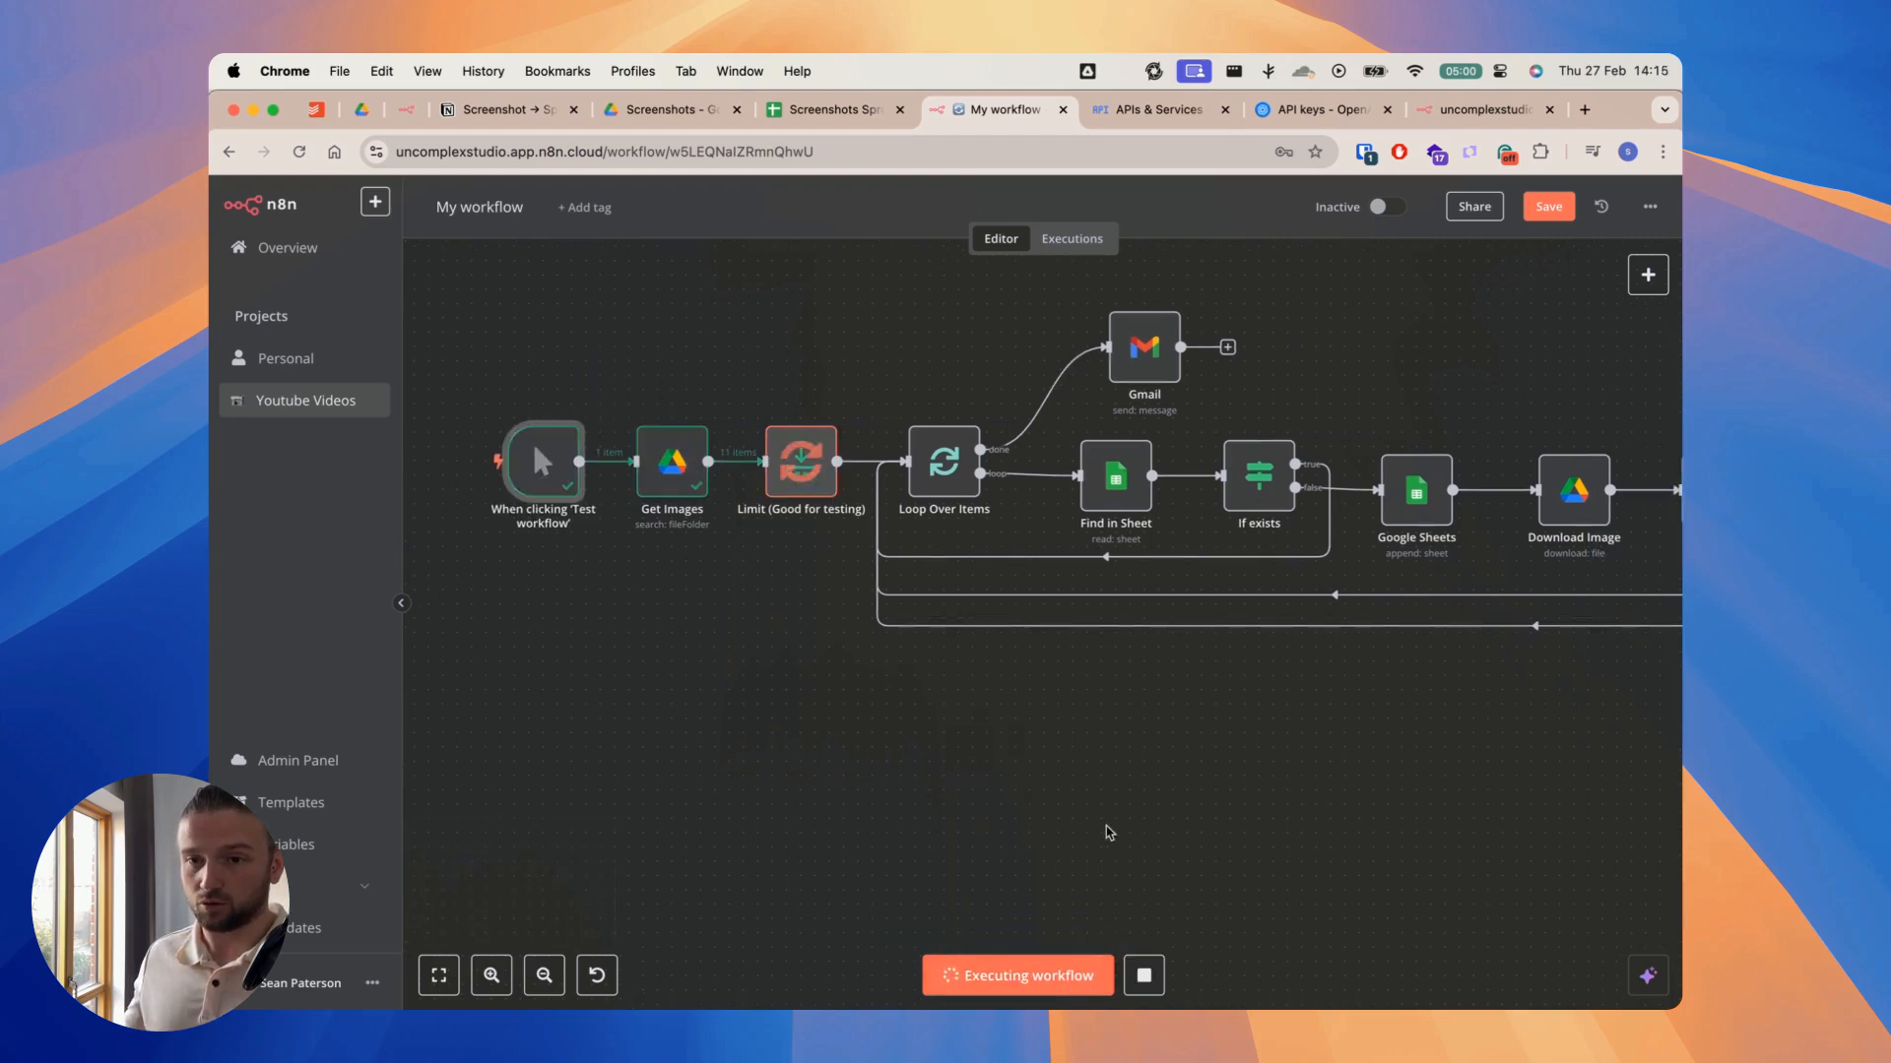
scroll(1232, 742, "right", 10)
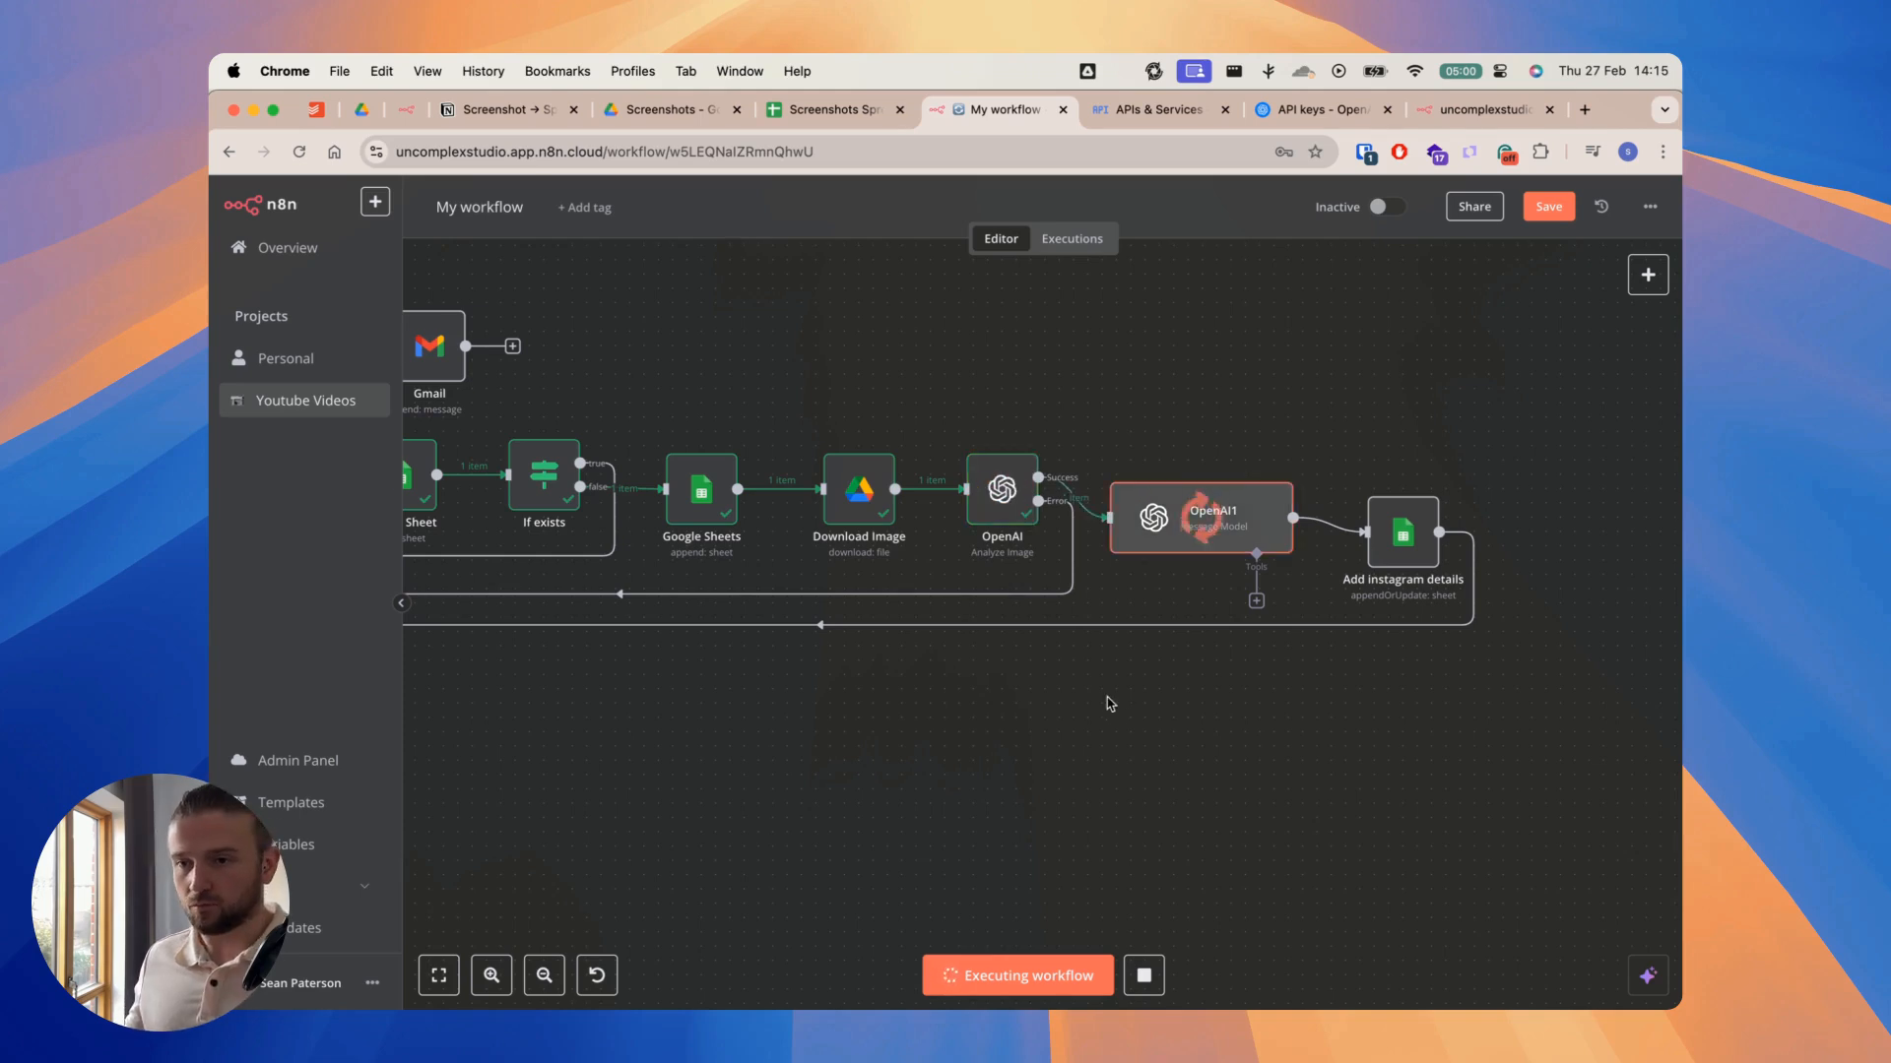
scroll(1182, 630, "right", 2)
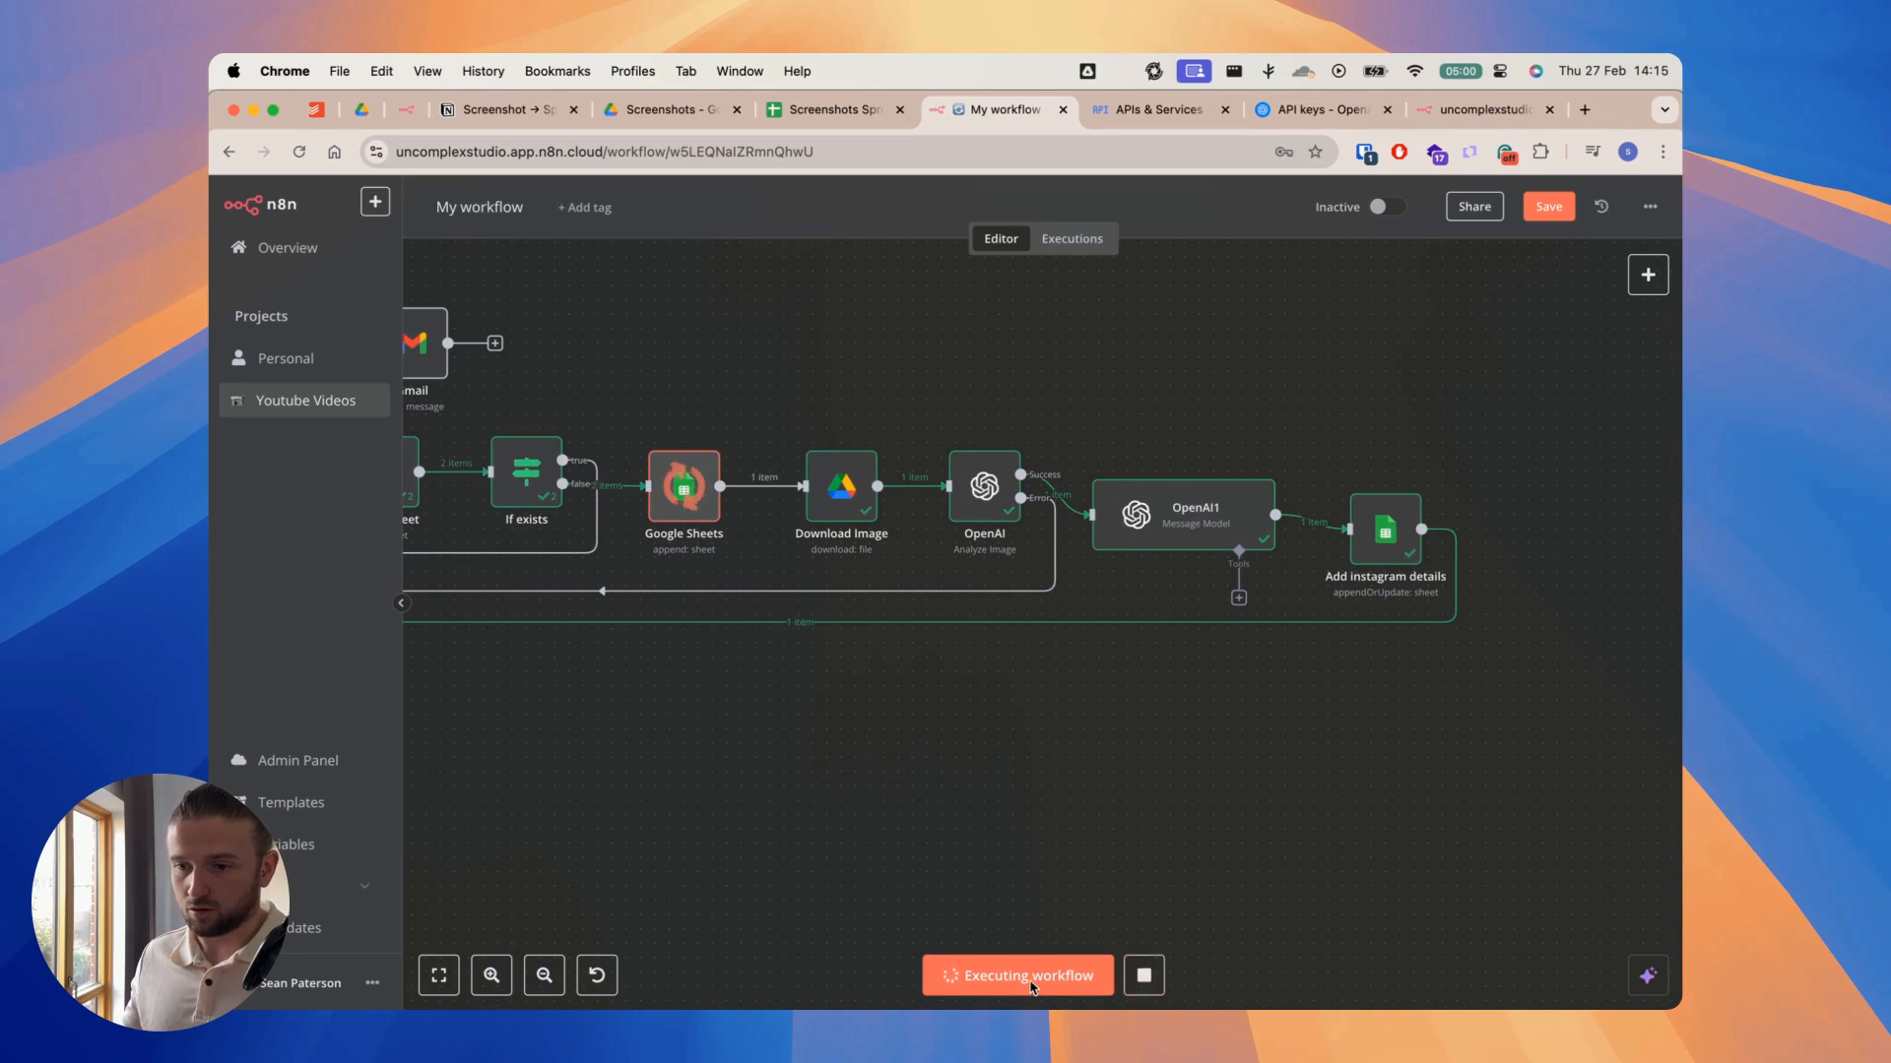
left_click(1144, 980)
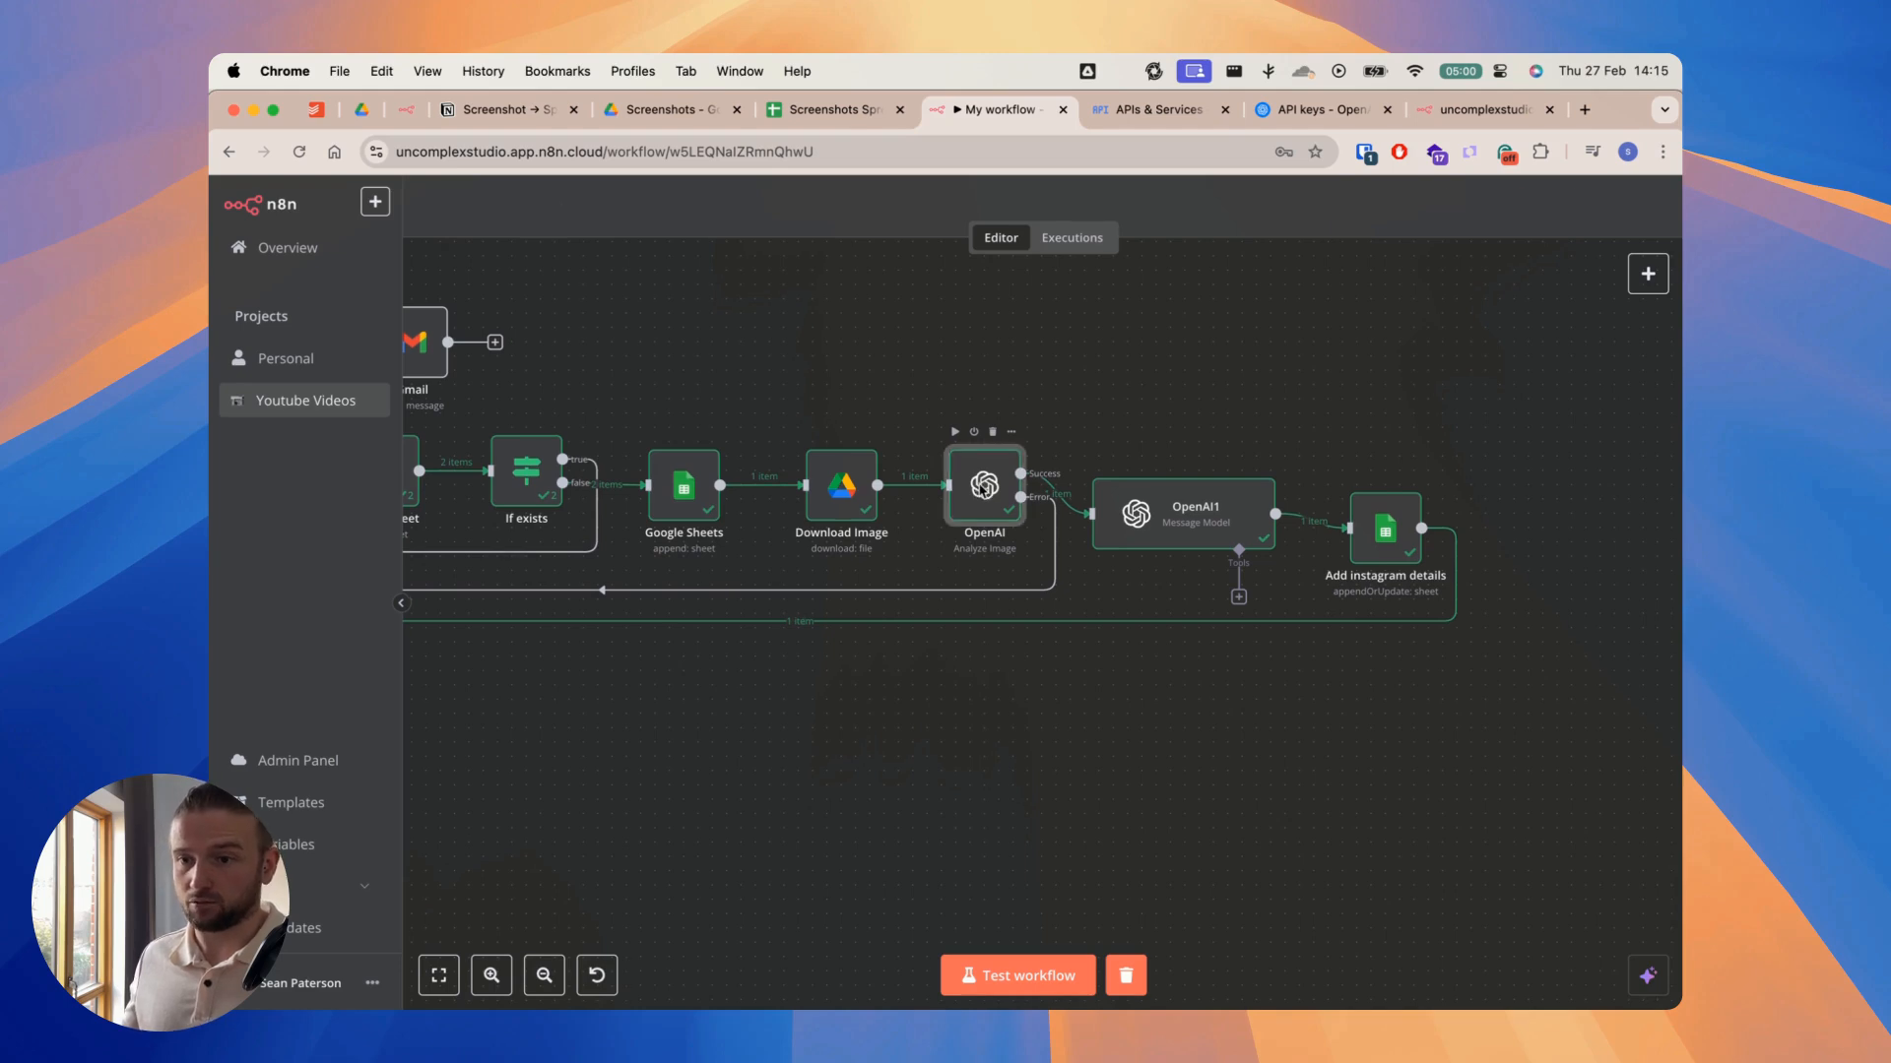
Step: Check the outputs of the OpenAI and OpenAI1 nodes for the number_of_posts value
double_click(983, 488)
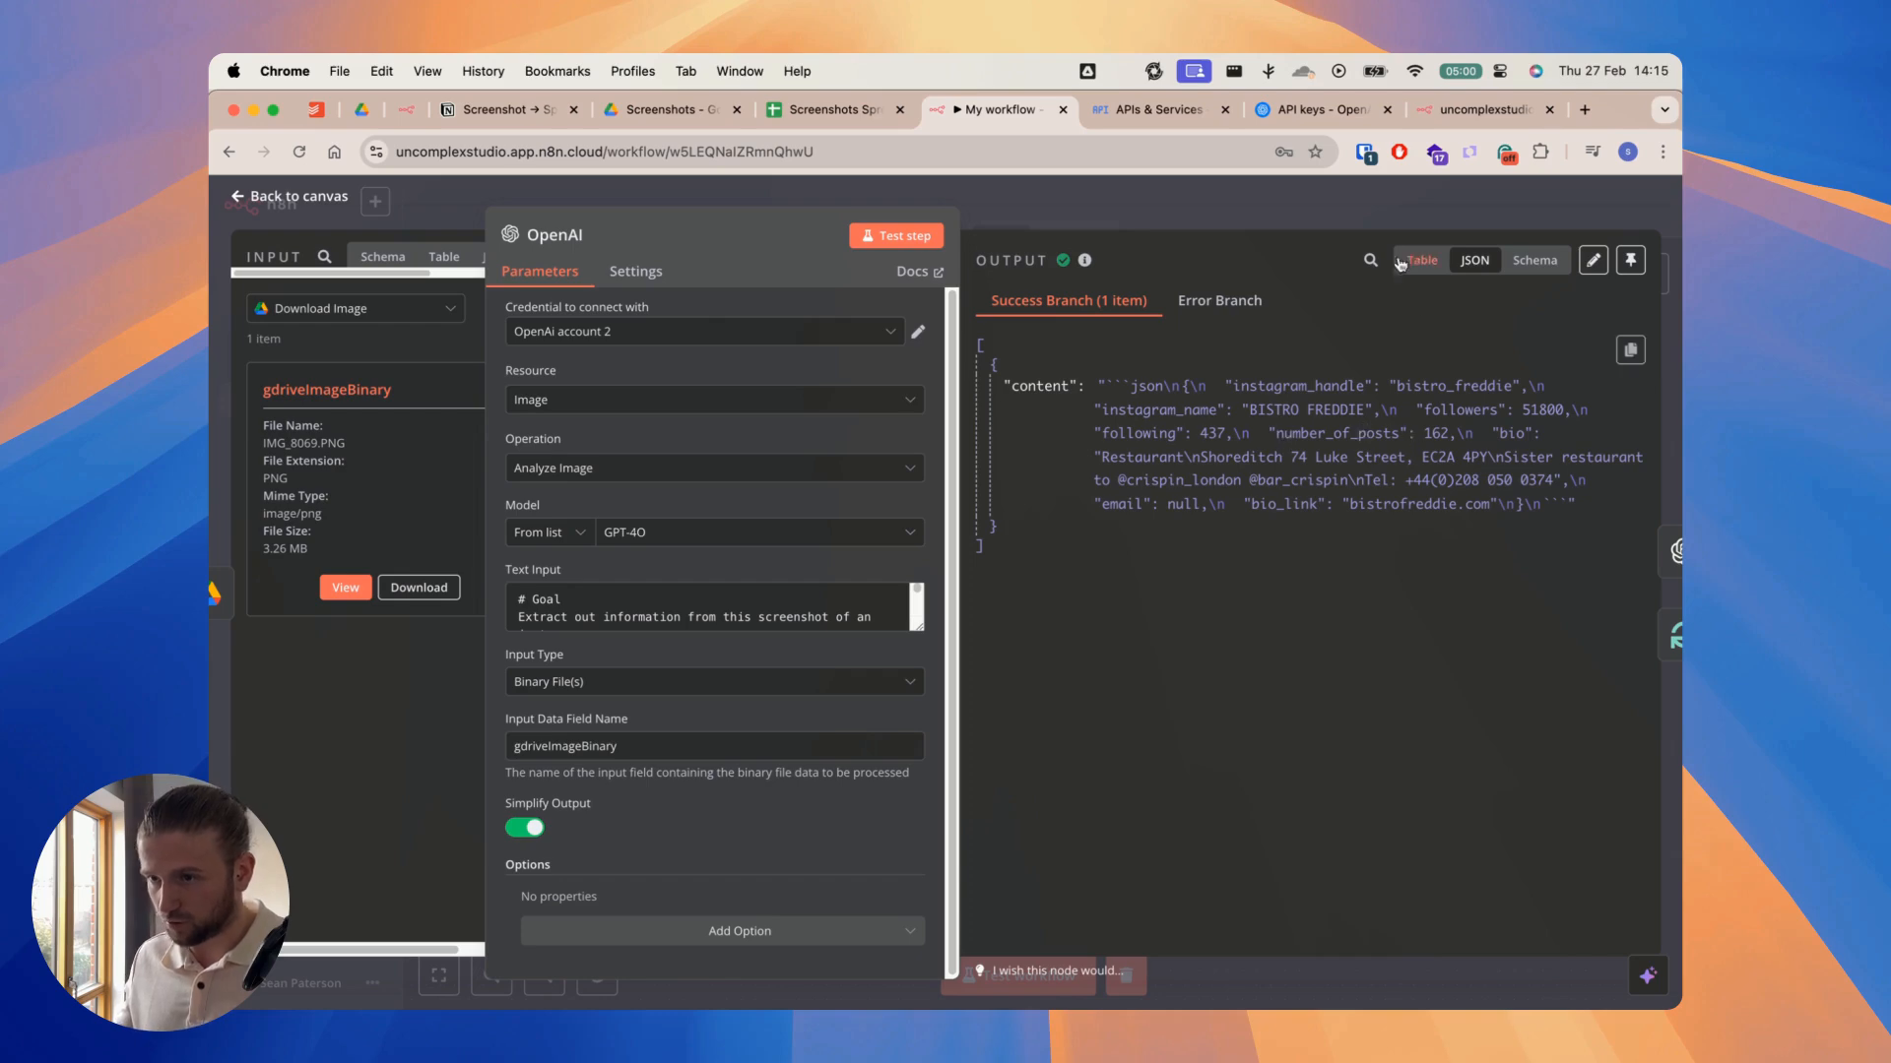
left_click(1362, 209)
double_click(1170, 518)
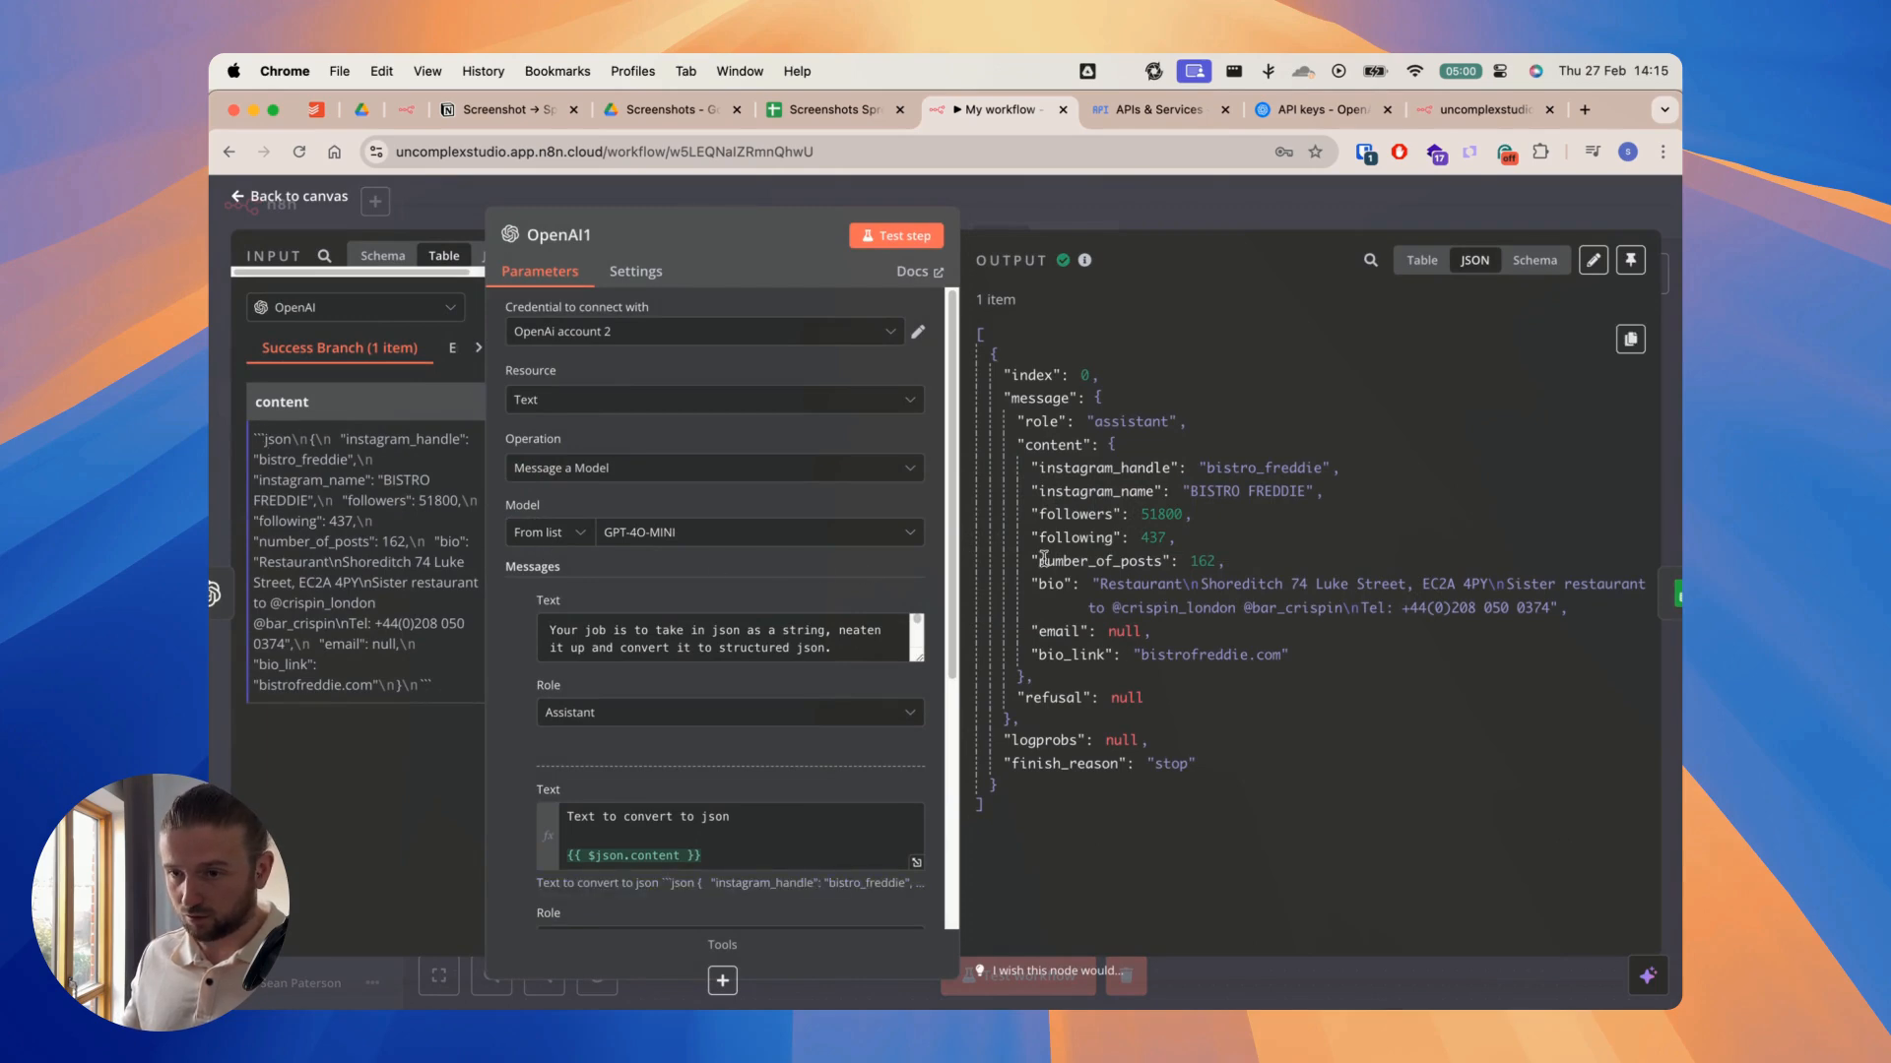
left_click(1285, 221)
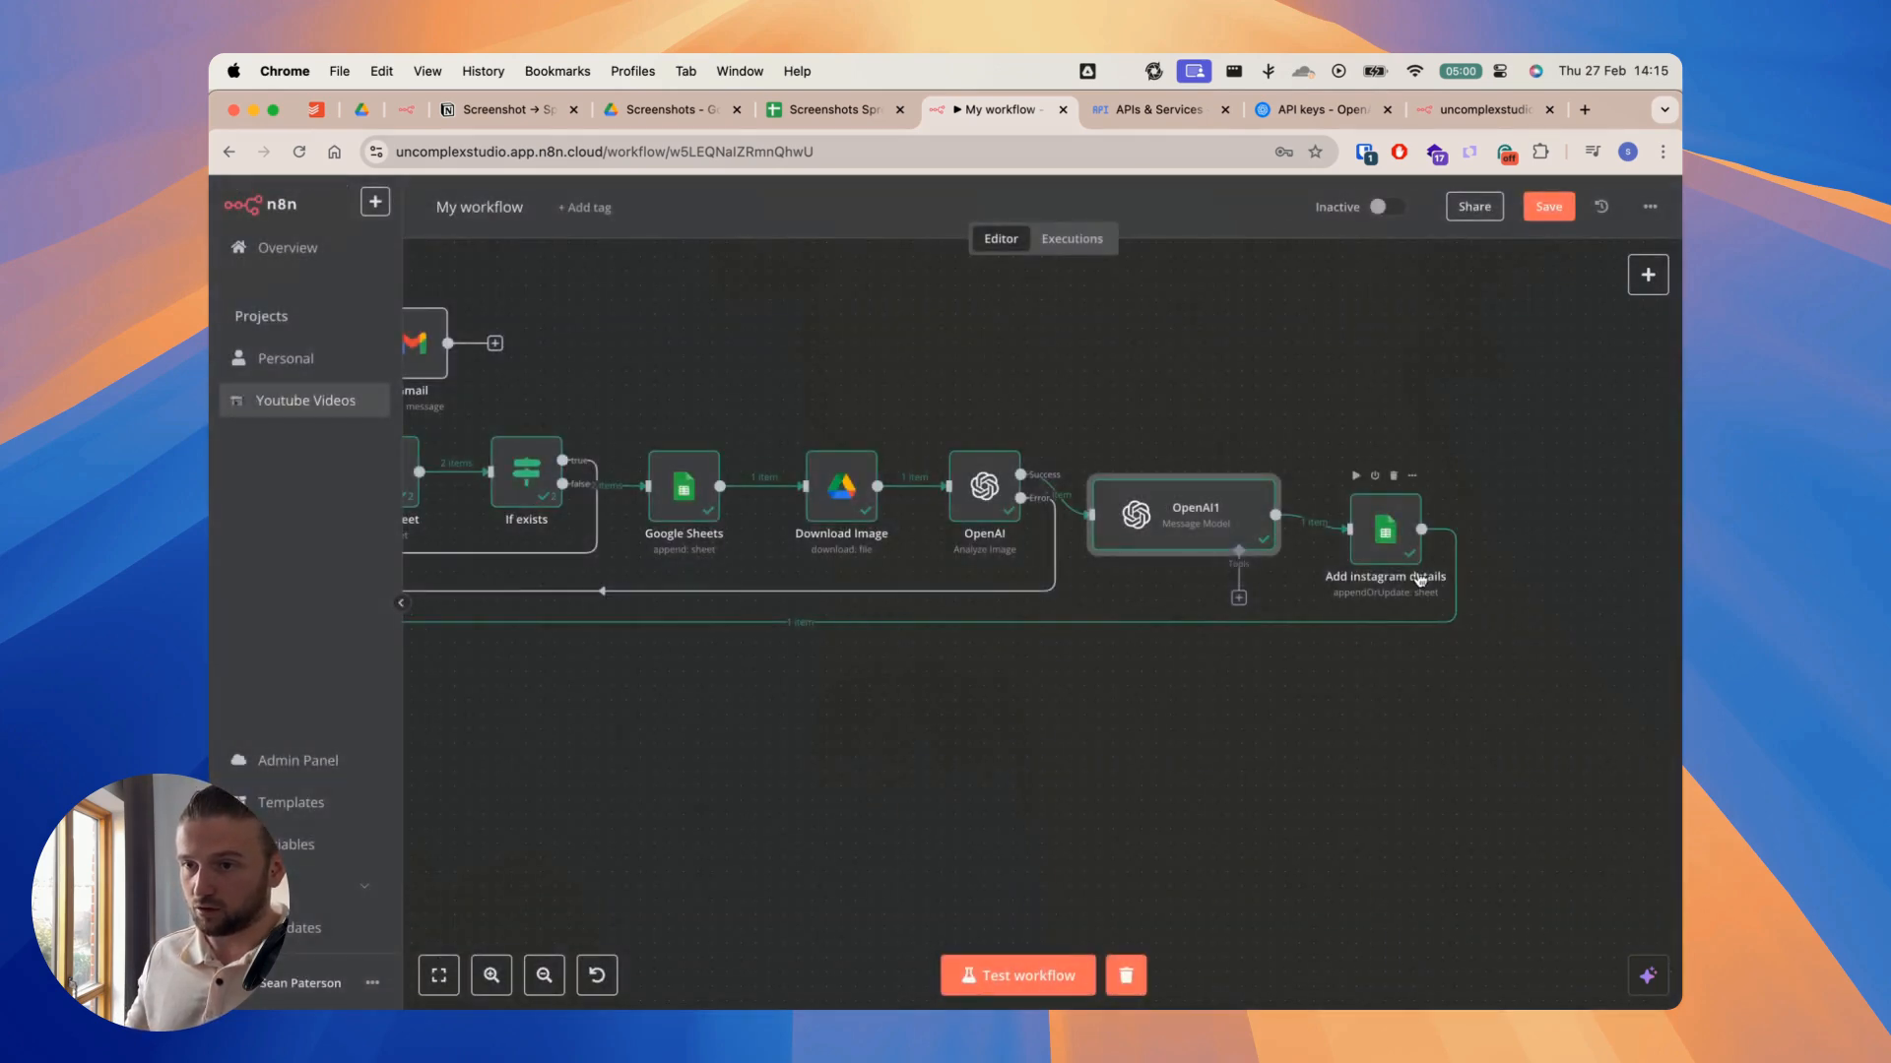
Step: In the Add instagram details node, widen the parameters and input areas and map number_of_posts from OpenAI1 to the Number of Posts column
double_click(1388, 535)
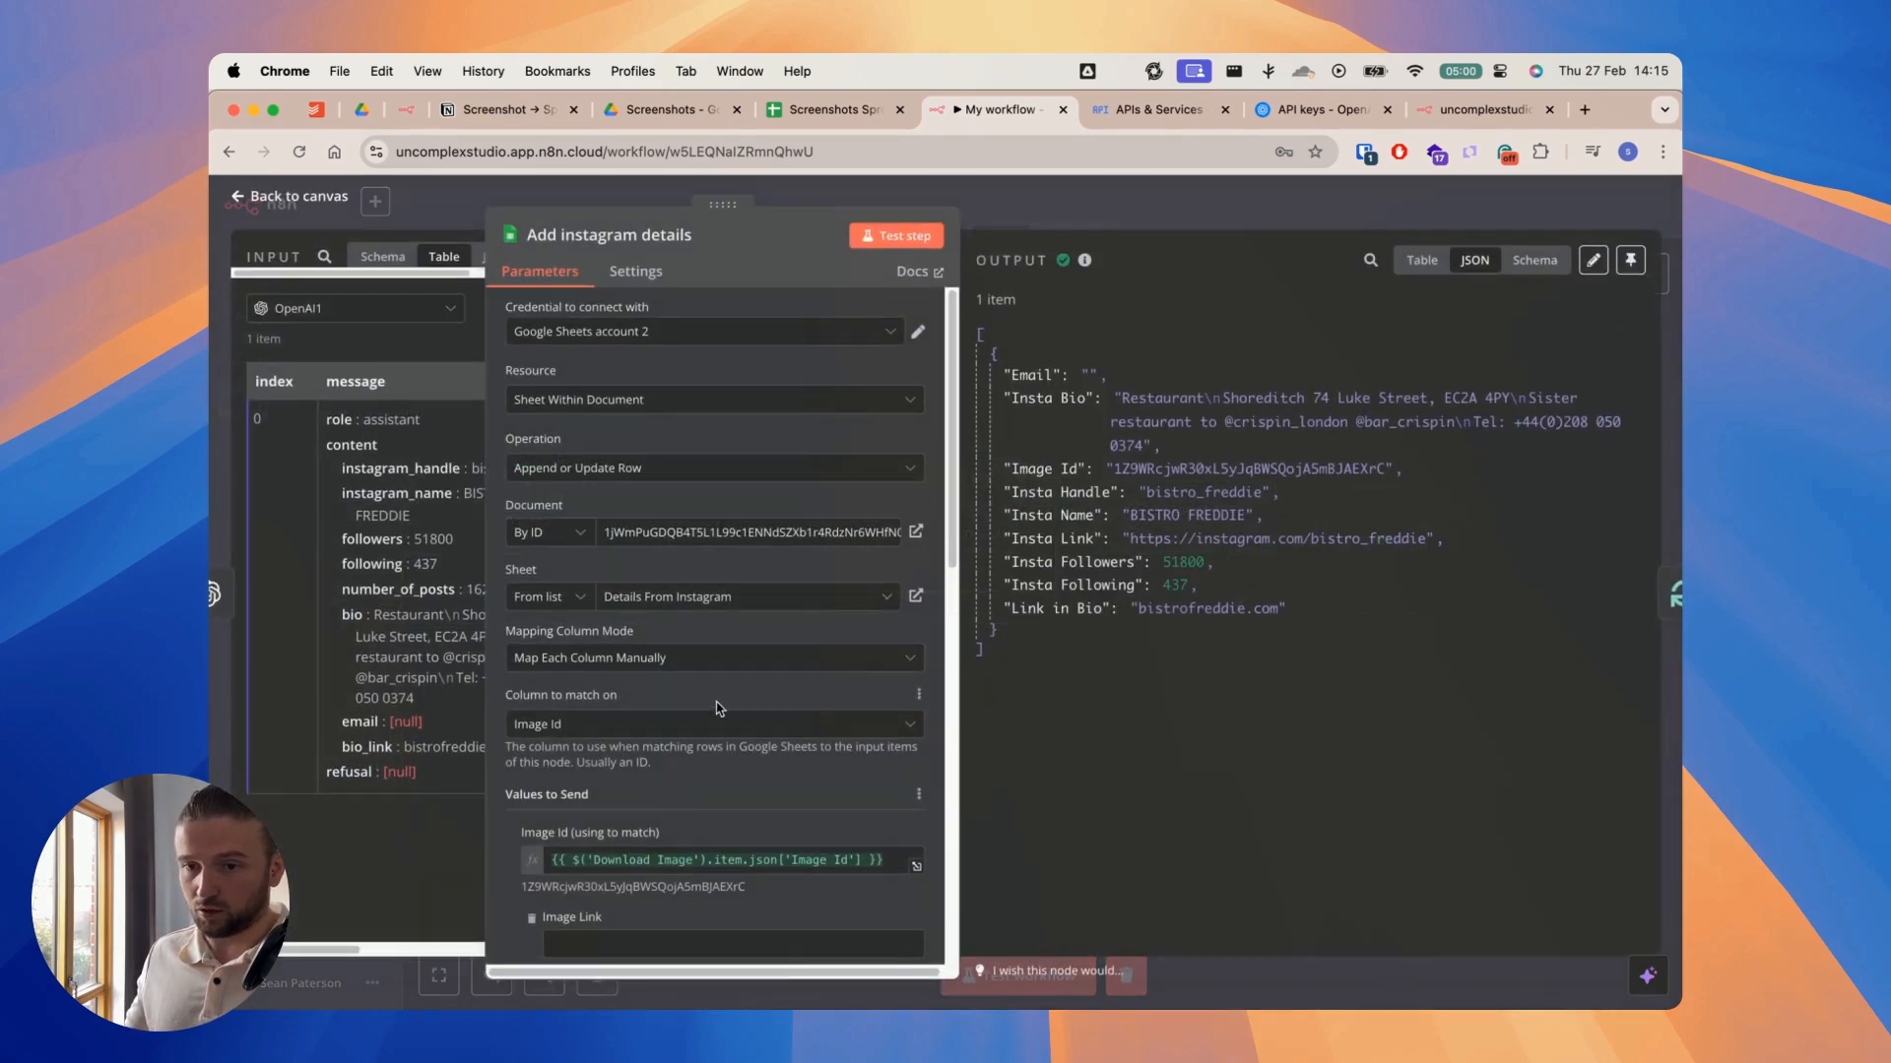
scroll(931, 614, "down", 1)
left_click_drag(960, 611, 1299, 621)
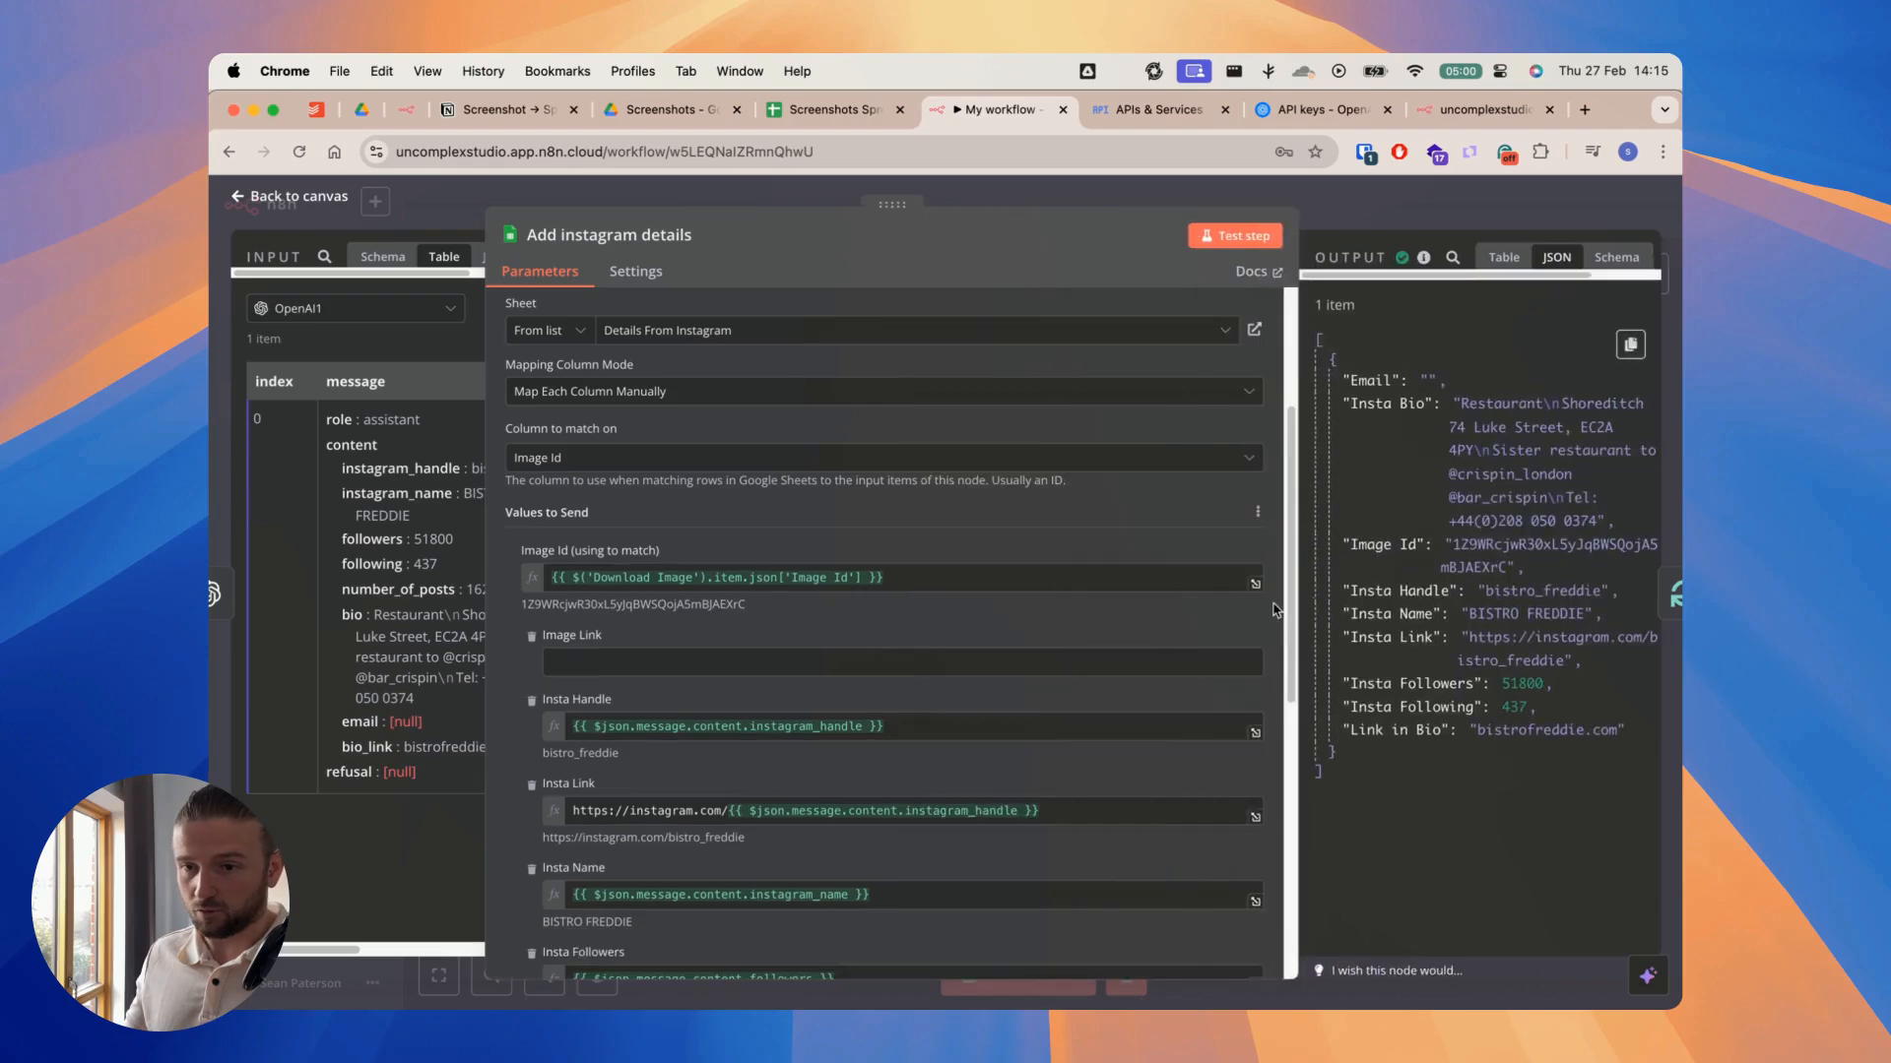
scroll(756, 633, "down", 1)
scroll(756, 633, "down", 3)
left_click_drag(486, 554, 614, 541)
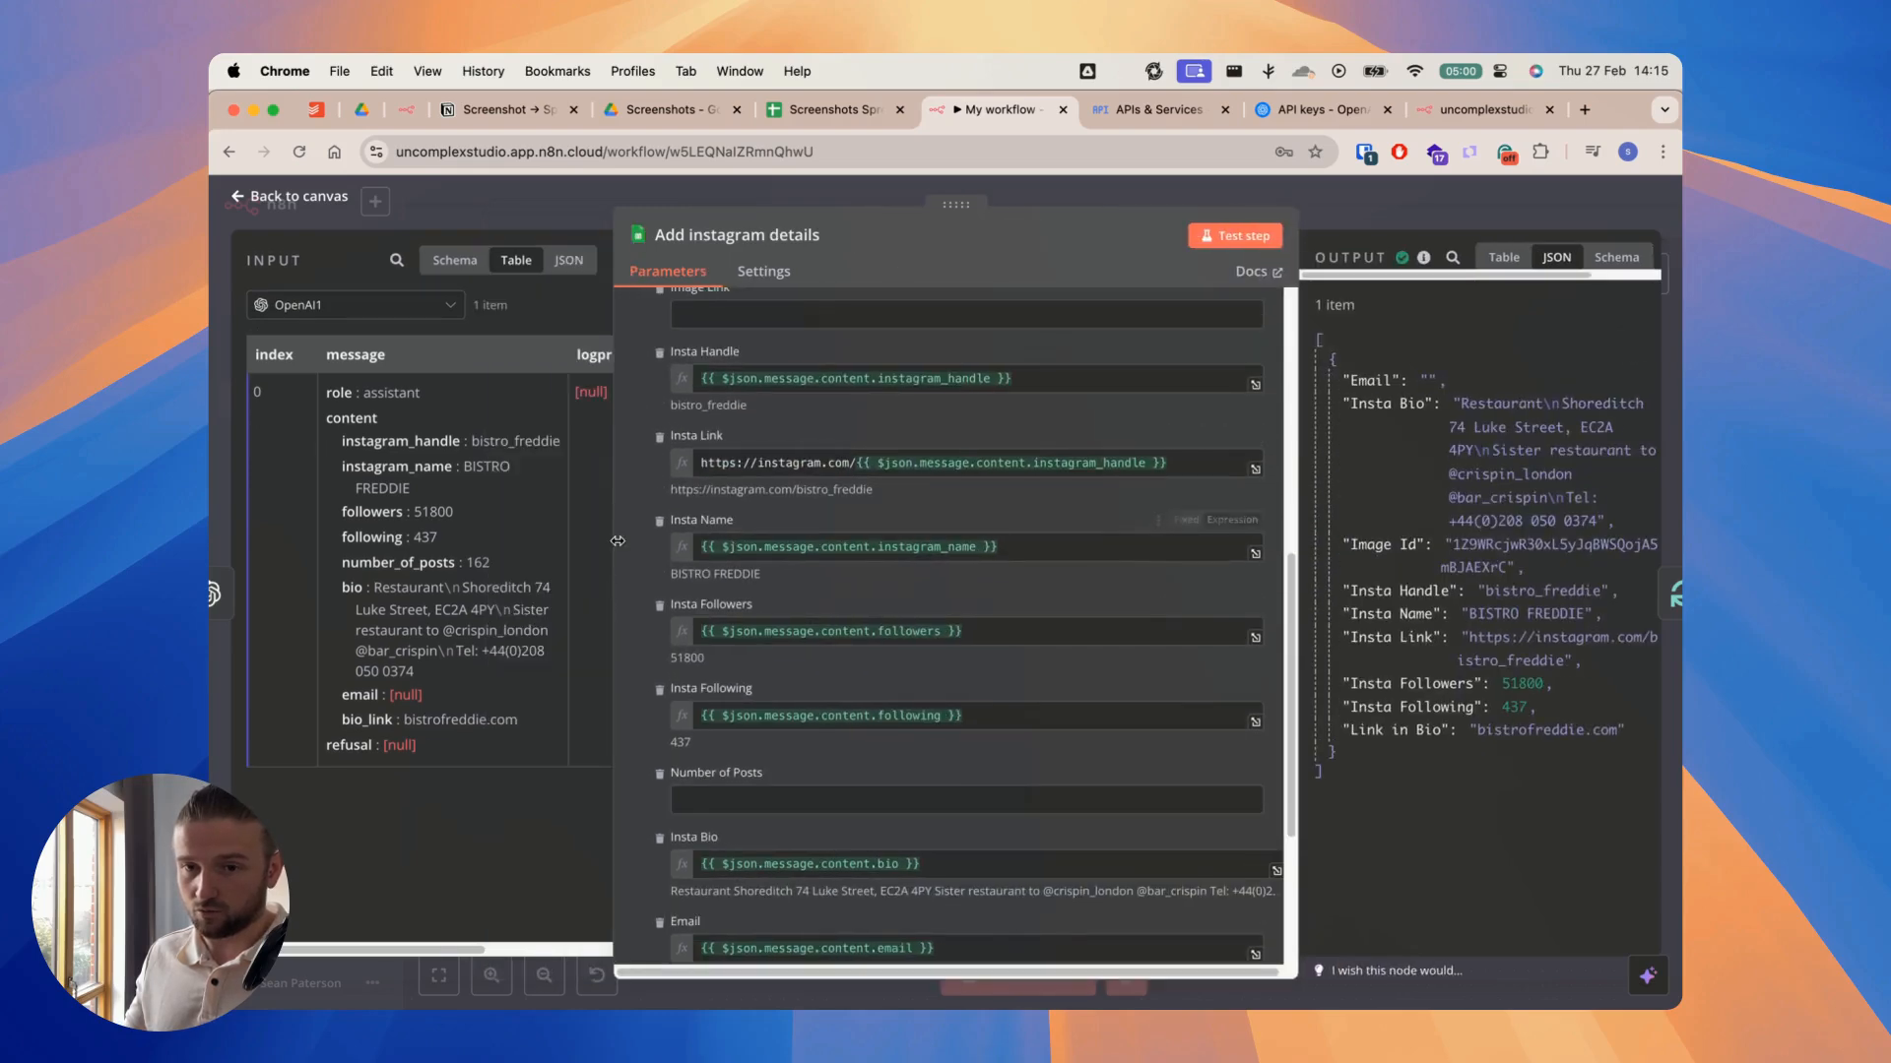
scroll(813, 697, "down", 1)
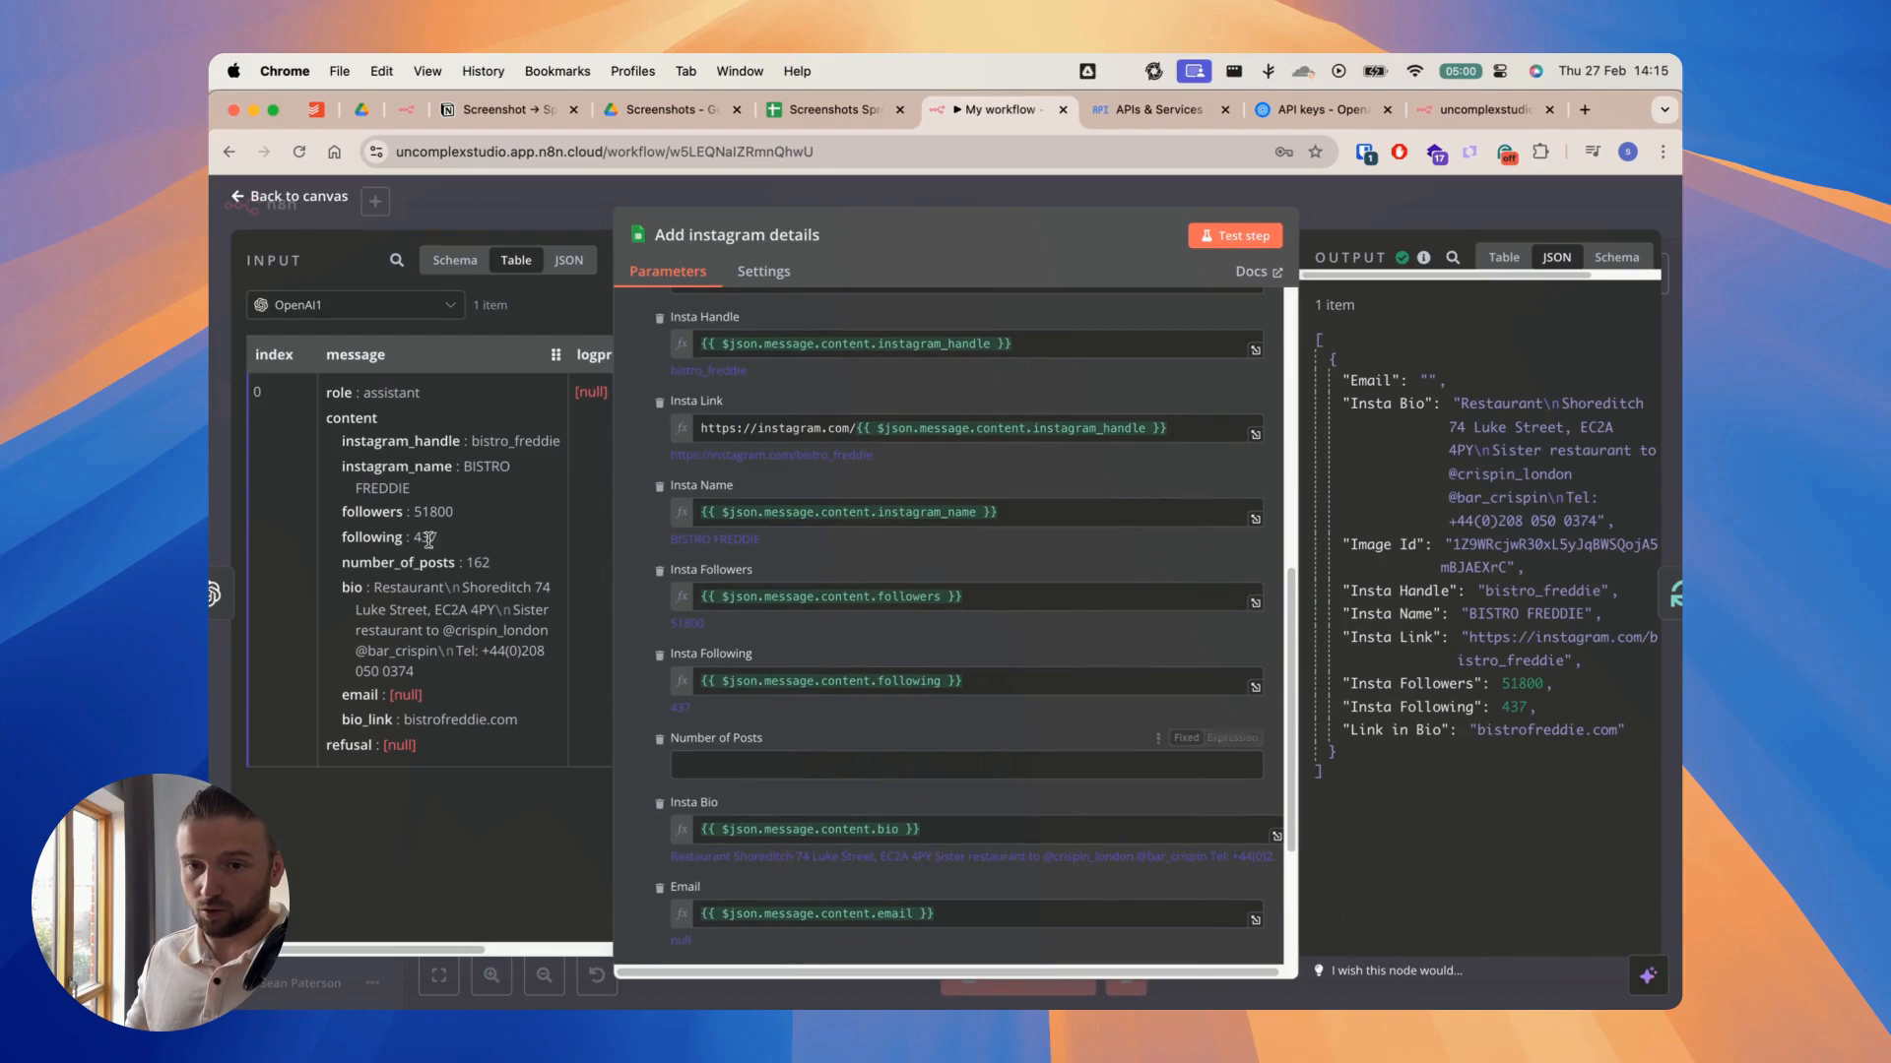
left_click_drag(398, 563, 756, 756)
left_click(1000, 718)
left_click(1388, 212)
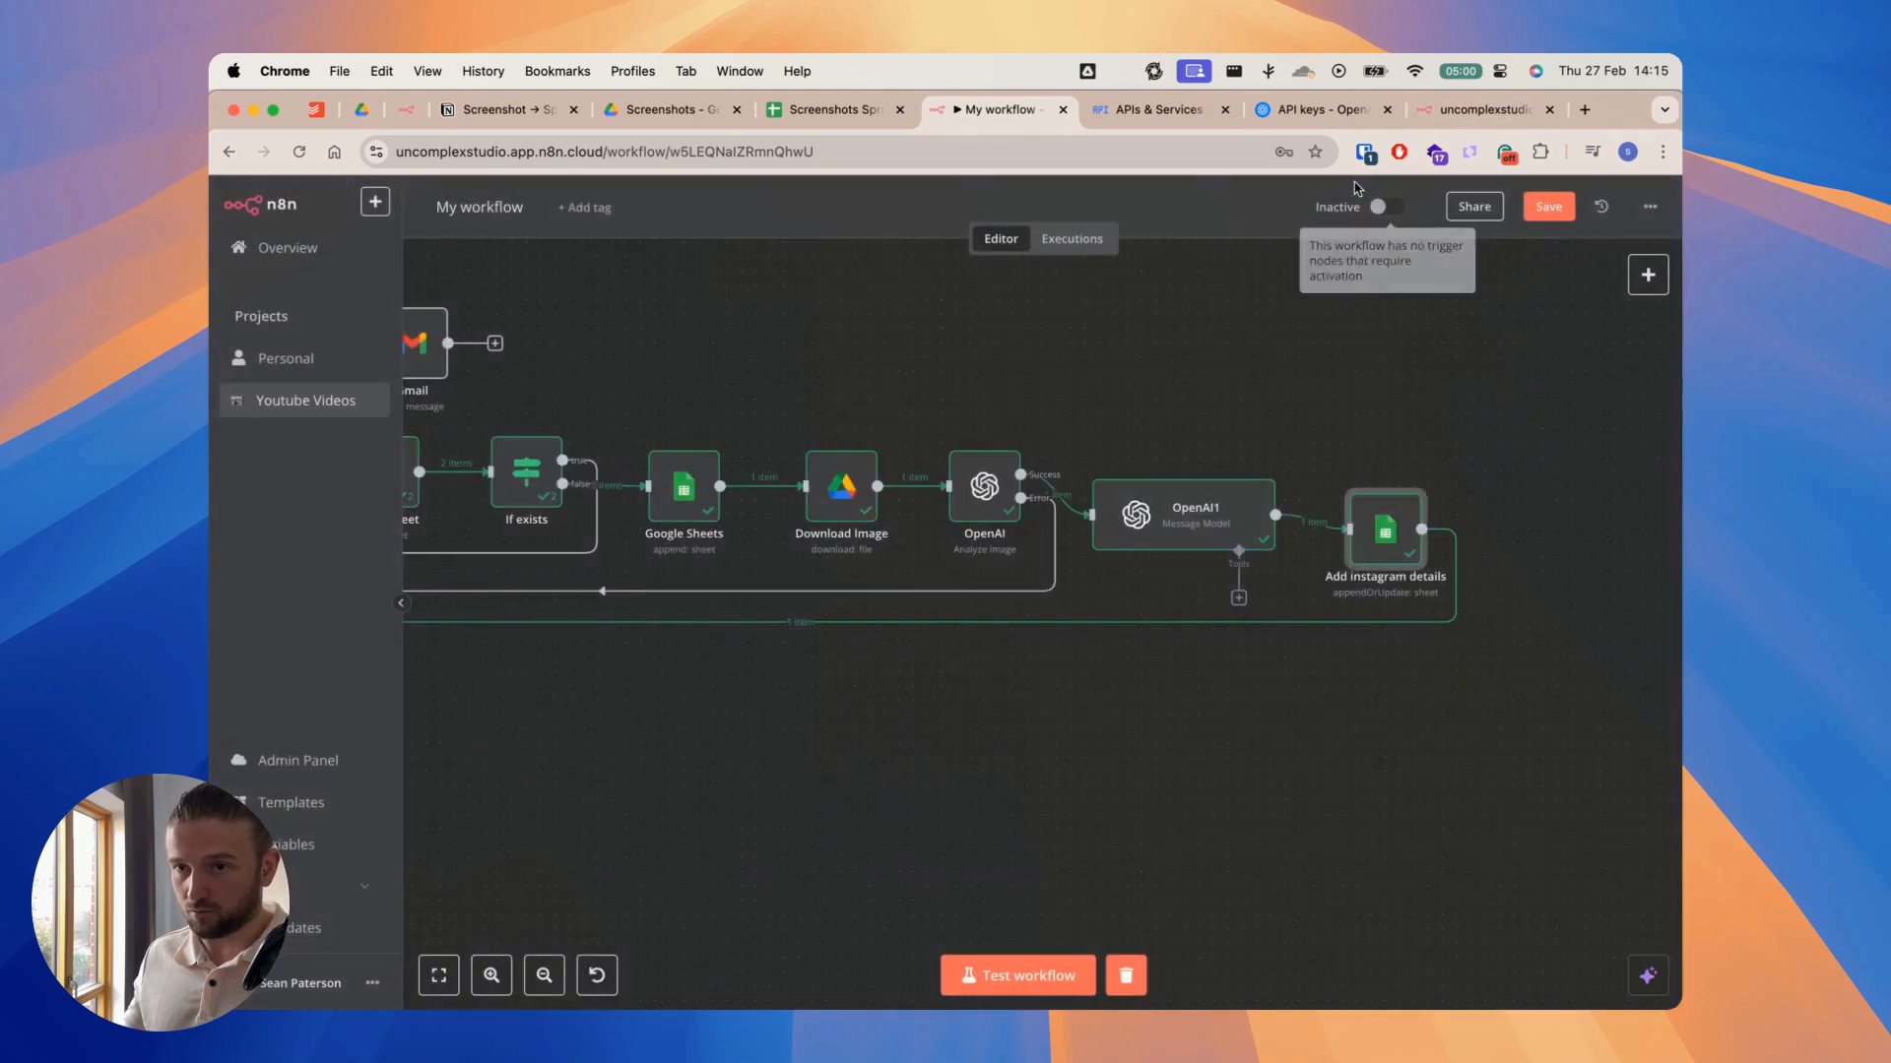
Step: Switch to the Screenshots Spreadsheet and clear data rows 2 and 3 of the Details From Instagram sheet
left_click(832, 112)
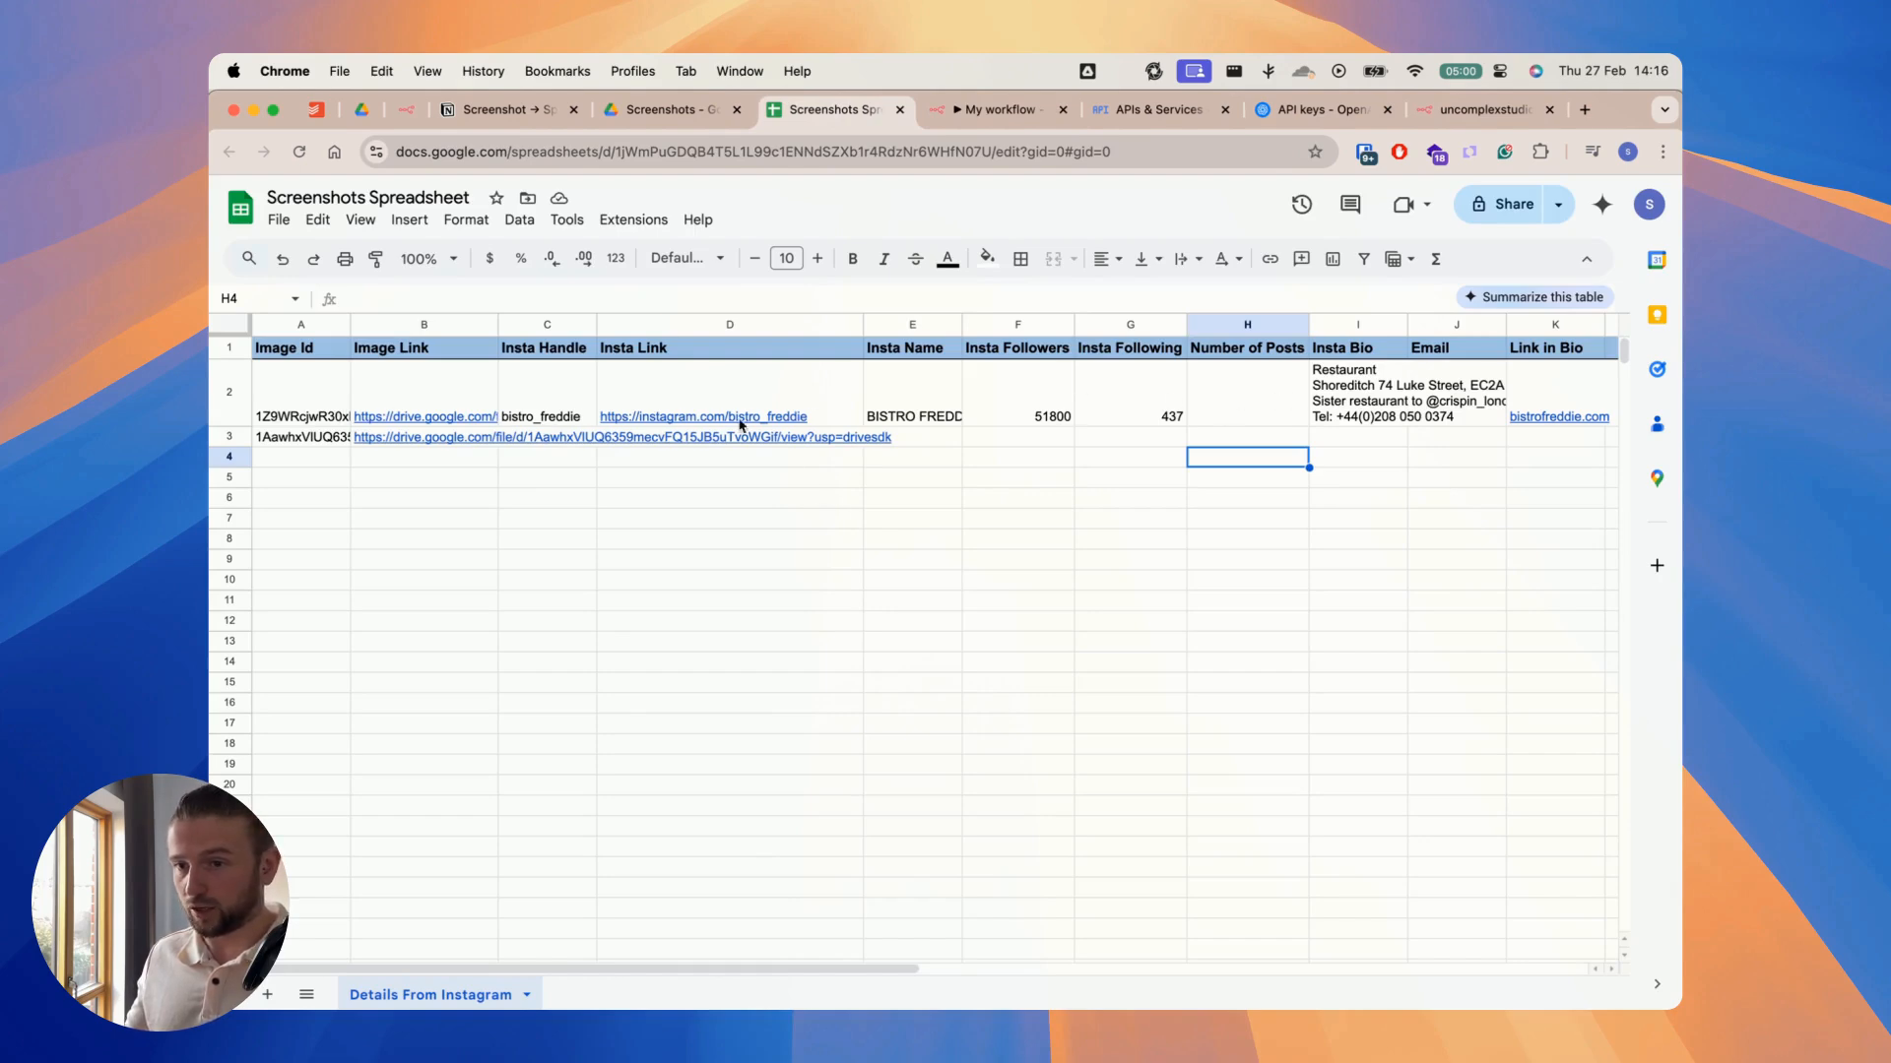
left_click(228, 393)
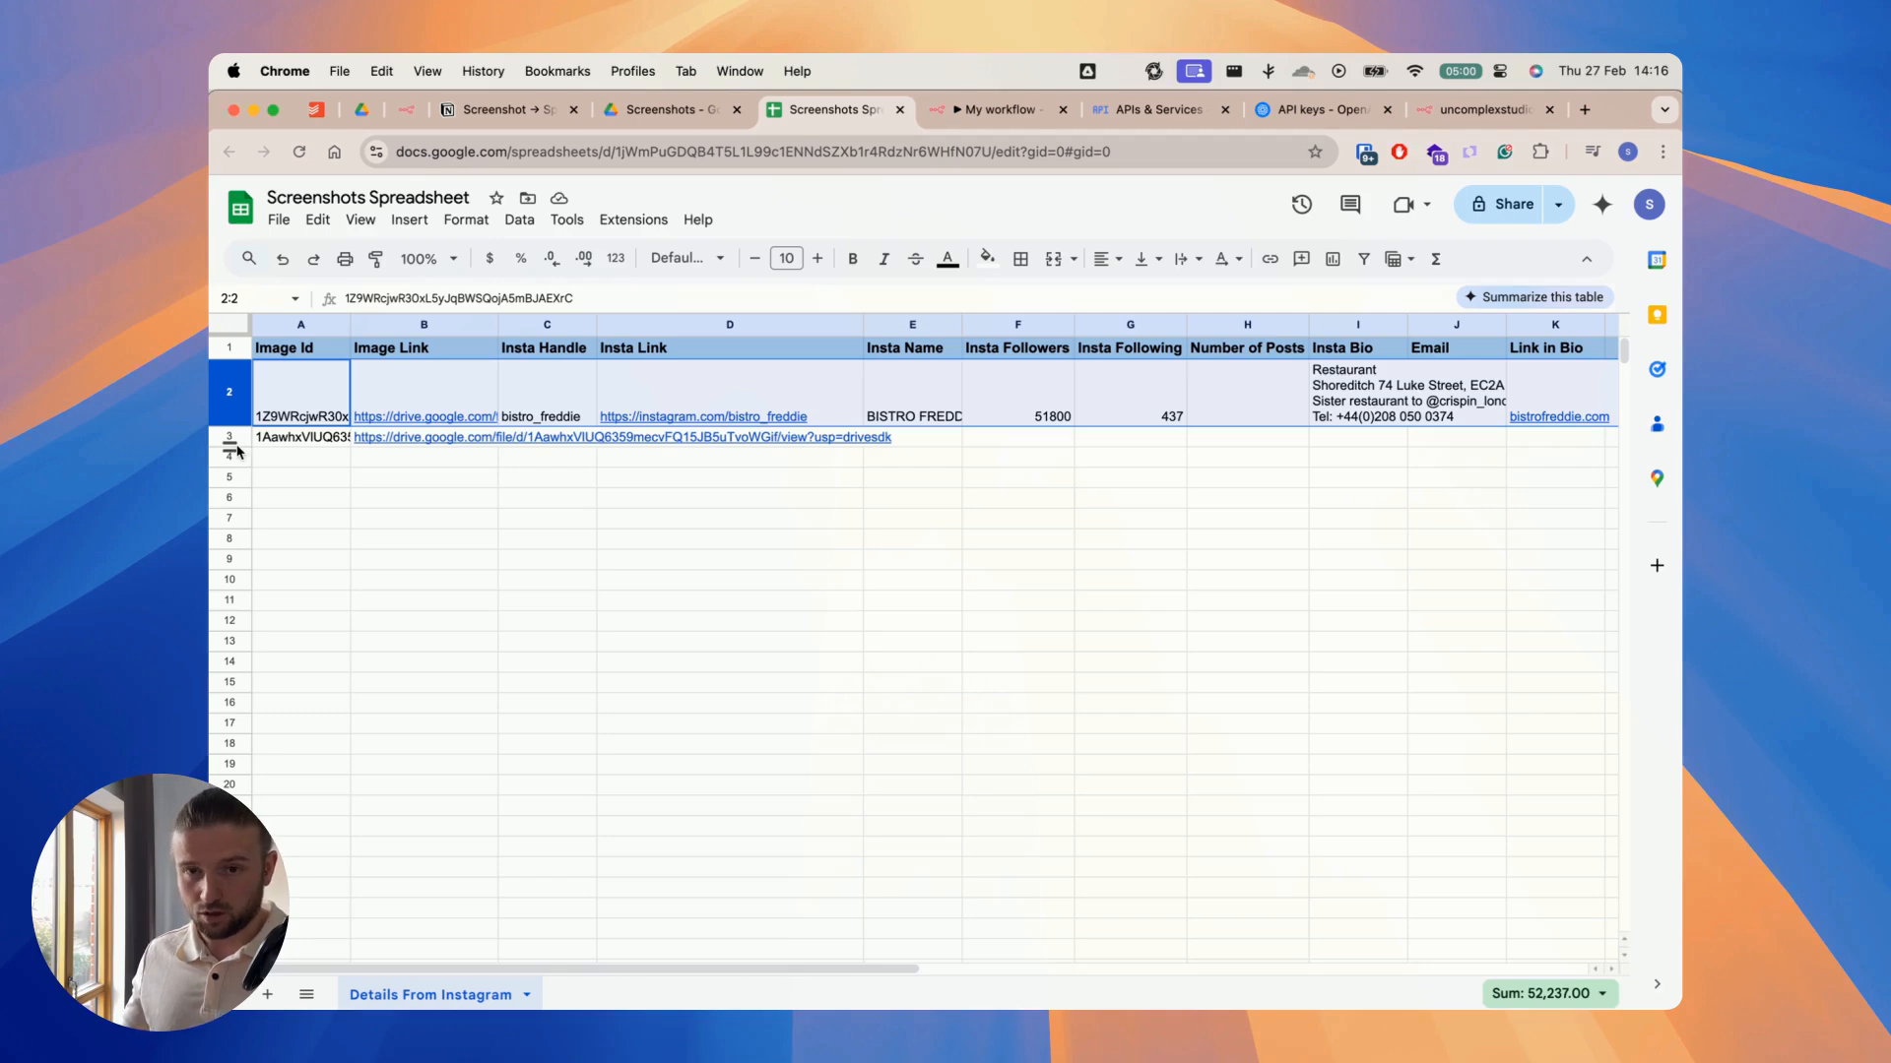
left_click(237, 437, "shift")
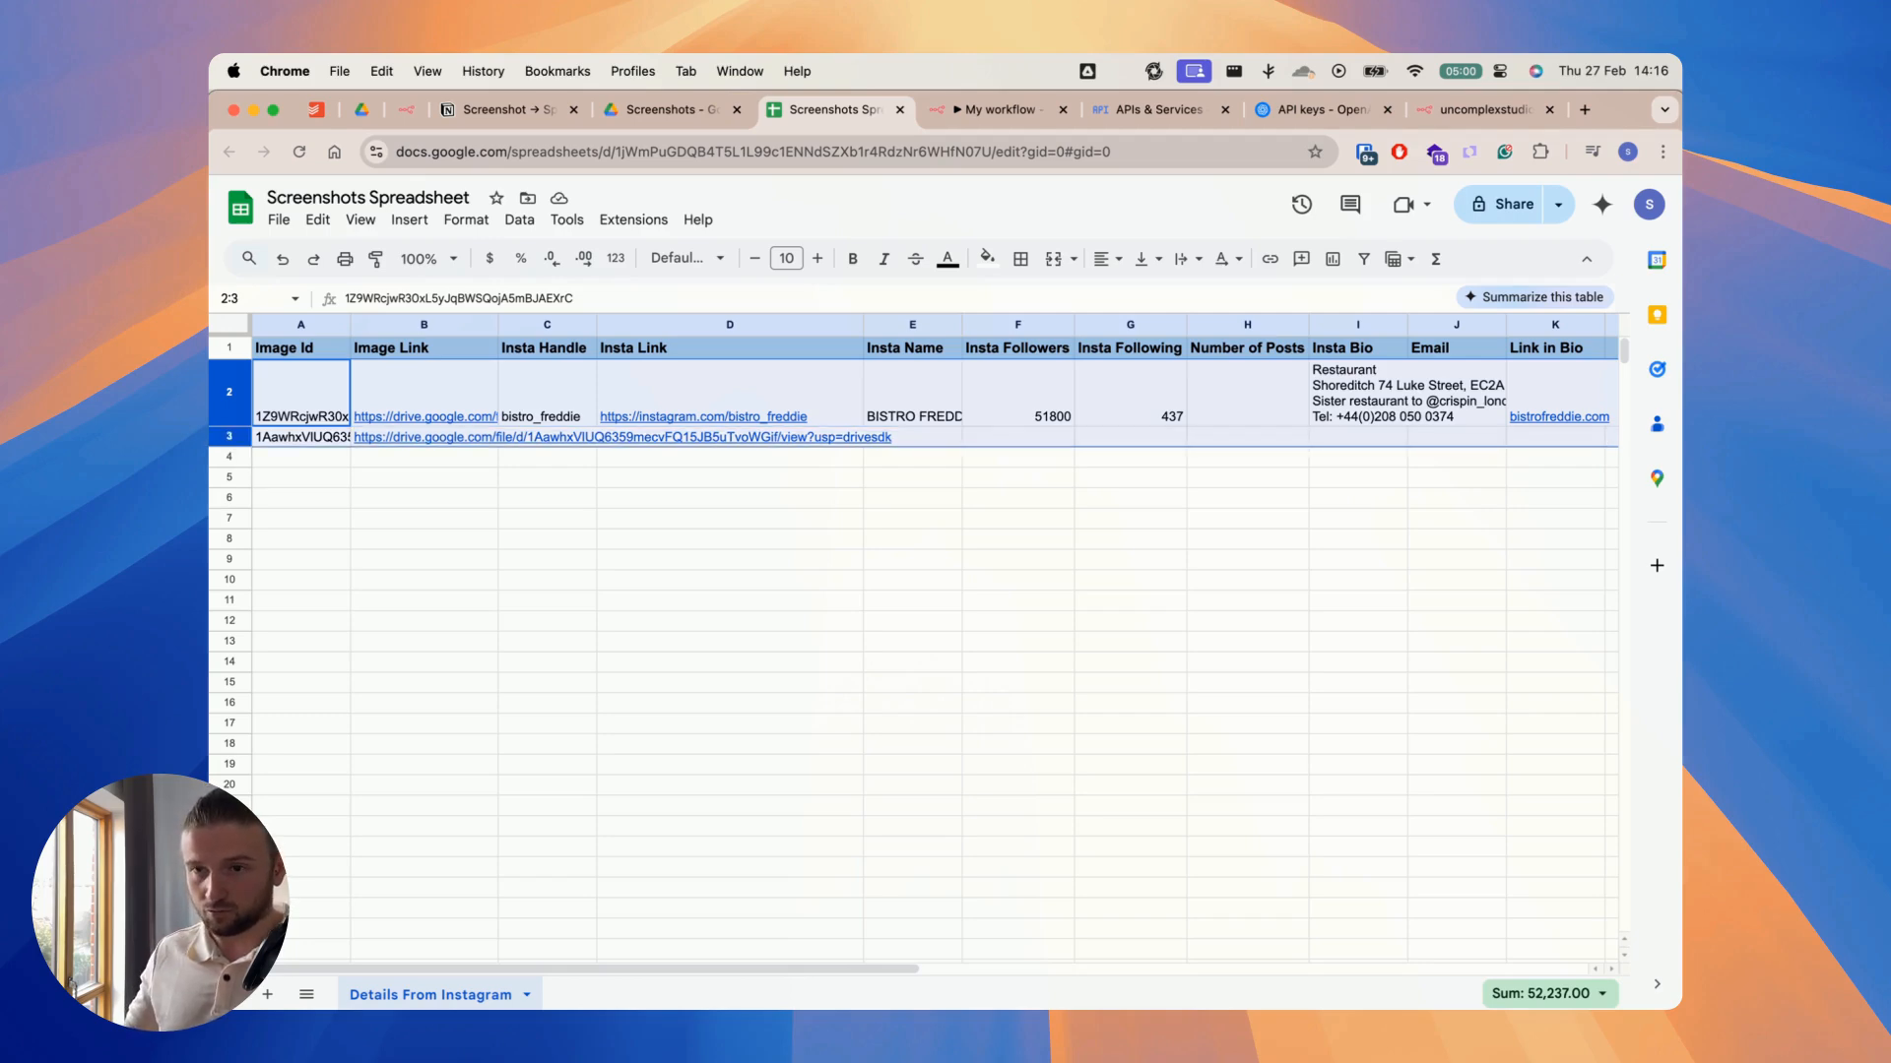
Step: Return to the n8n workflow and run the full test again
left_click(960, 111)
scroll(1139, 824, "left", 5)
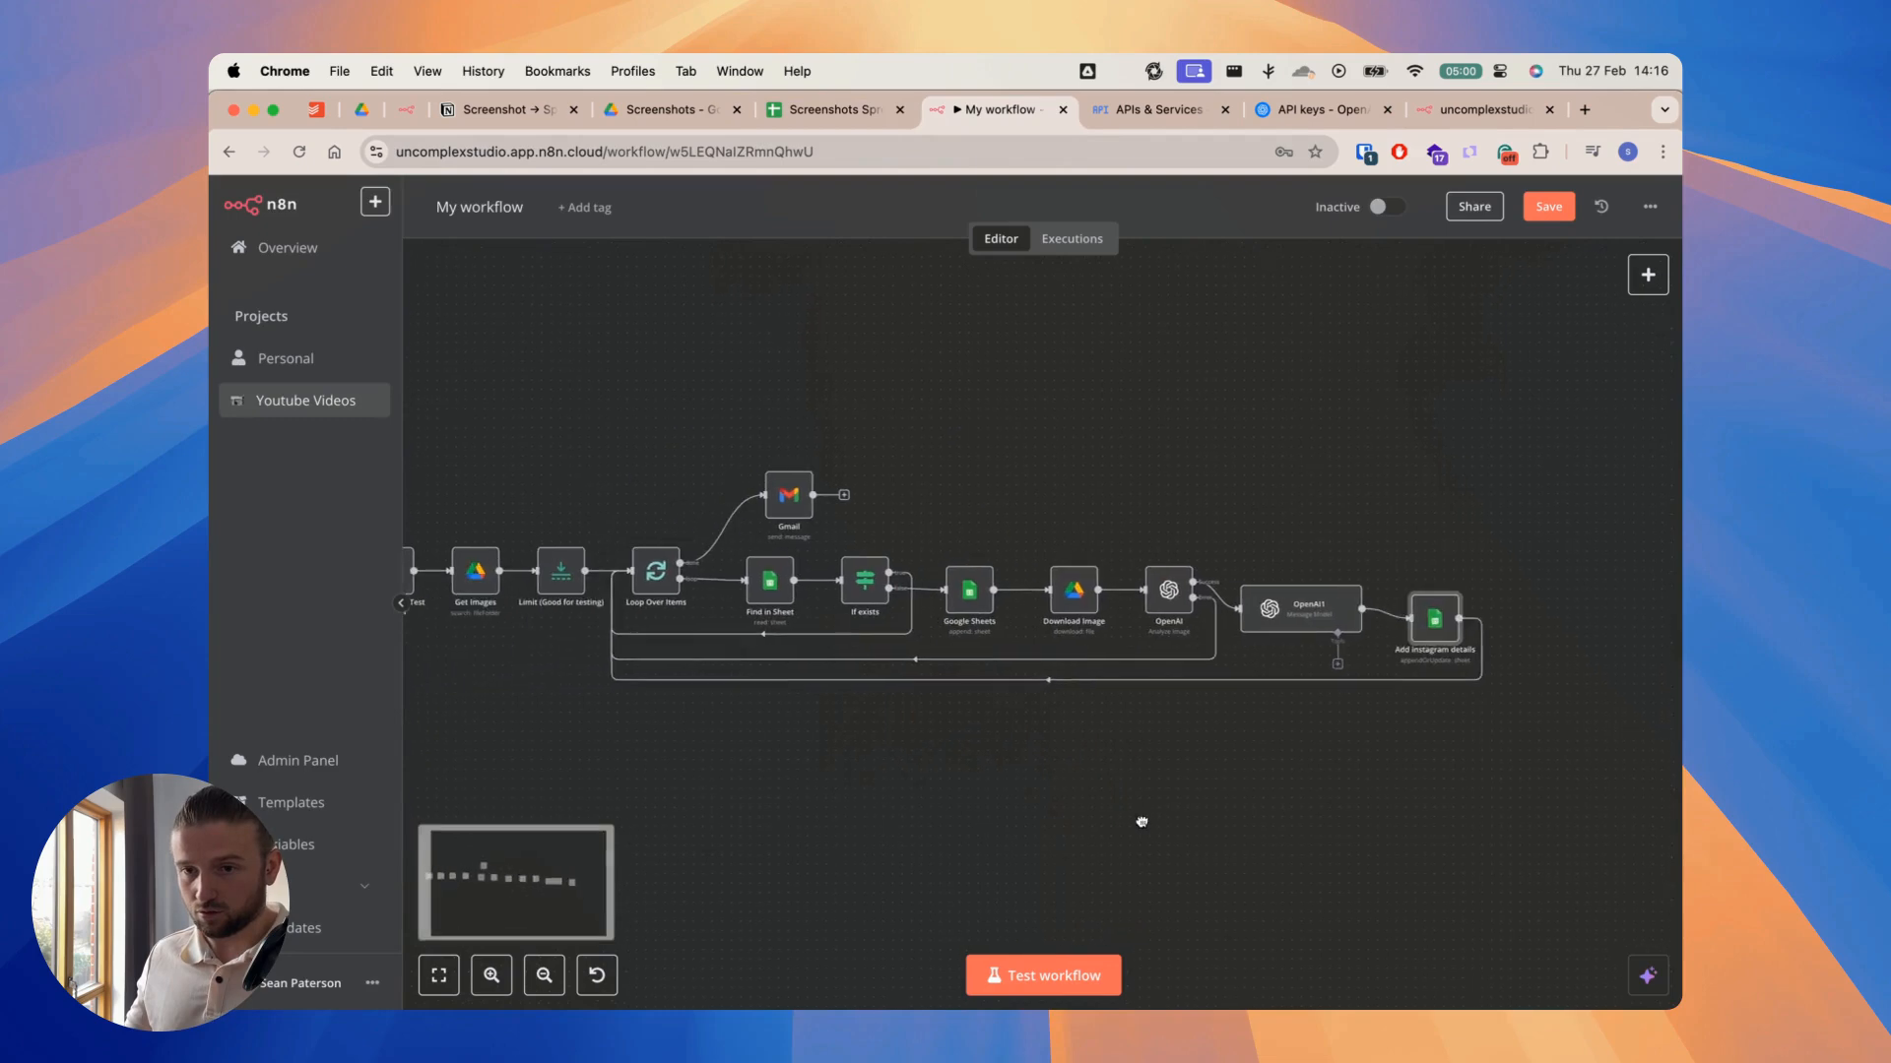
left_click(1084, 989)
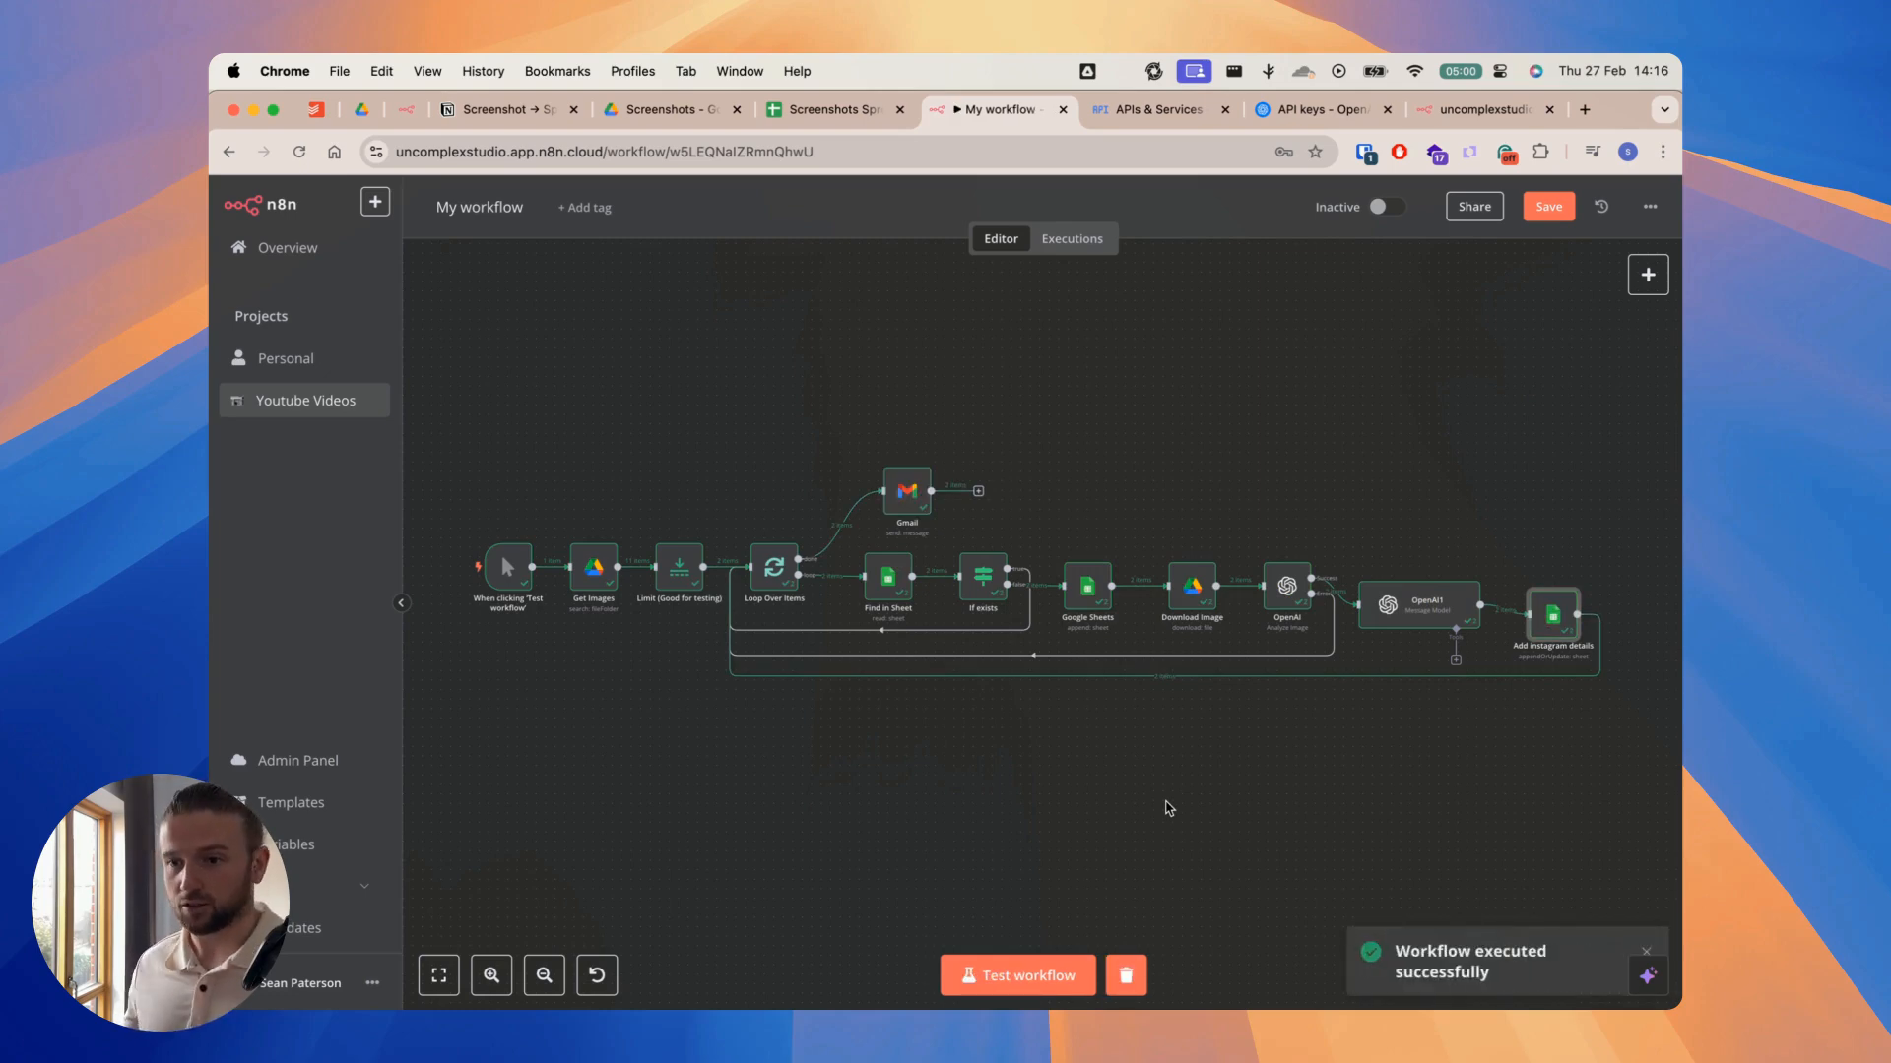
Step: In the spreadsheet, compare row 2's Number of Posts with its linked Drive screenshot, and close the image
left_click(816, 115)
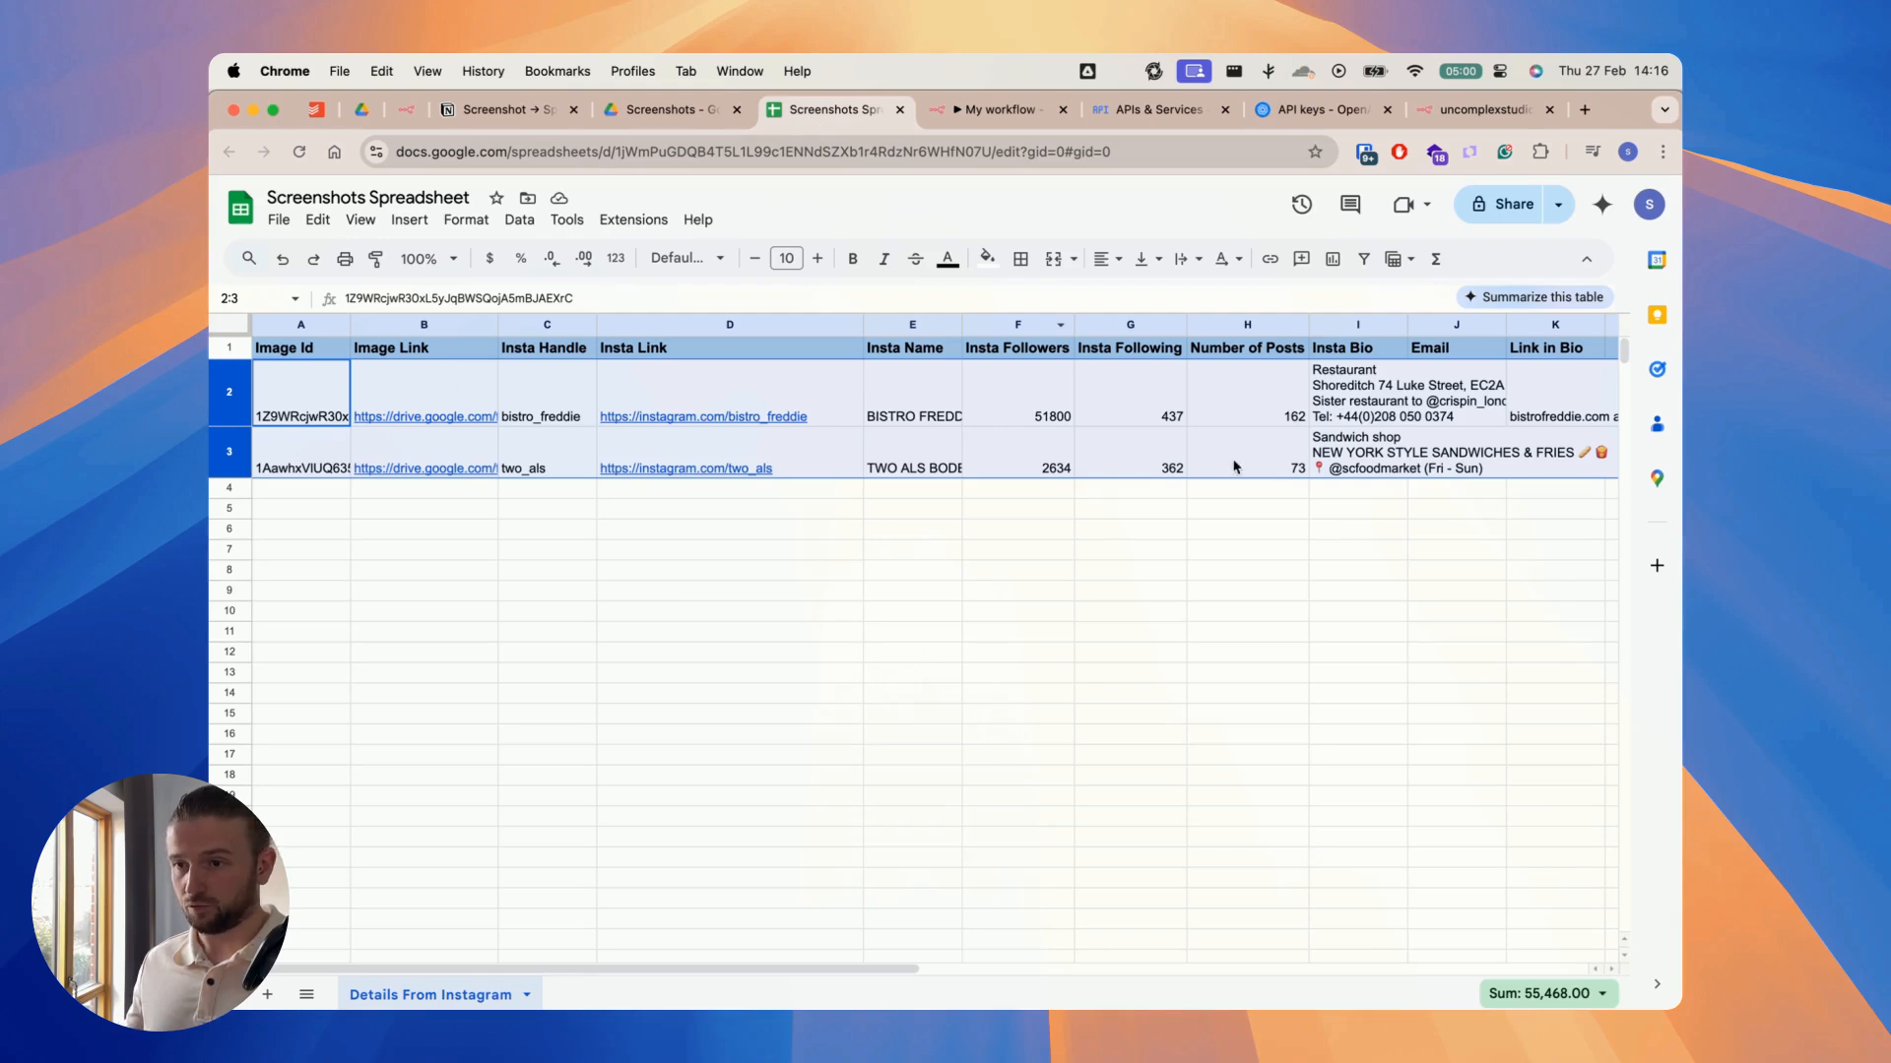
left_click(1286, 398)
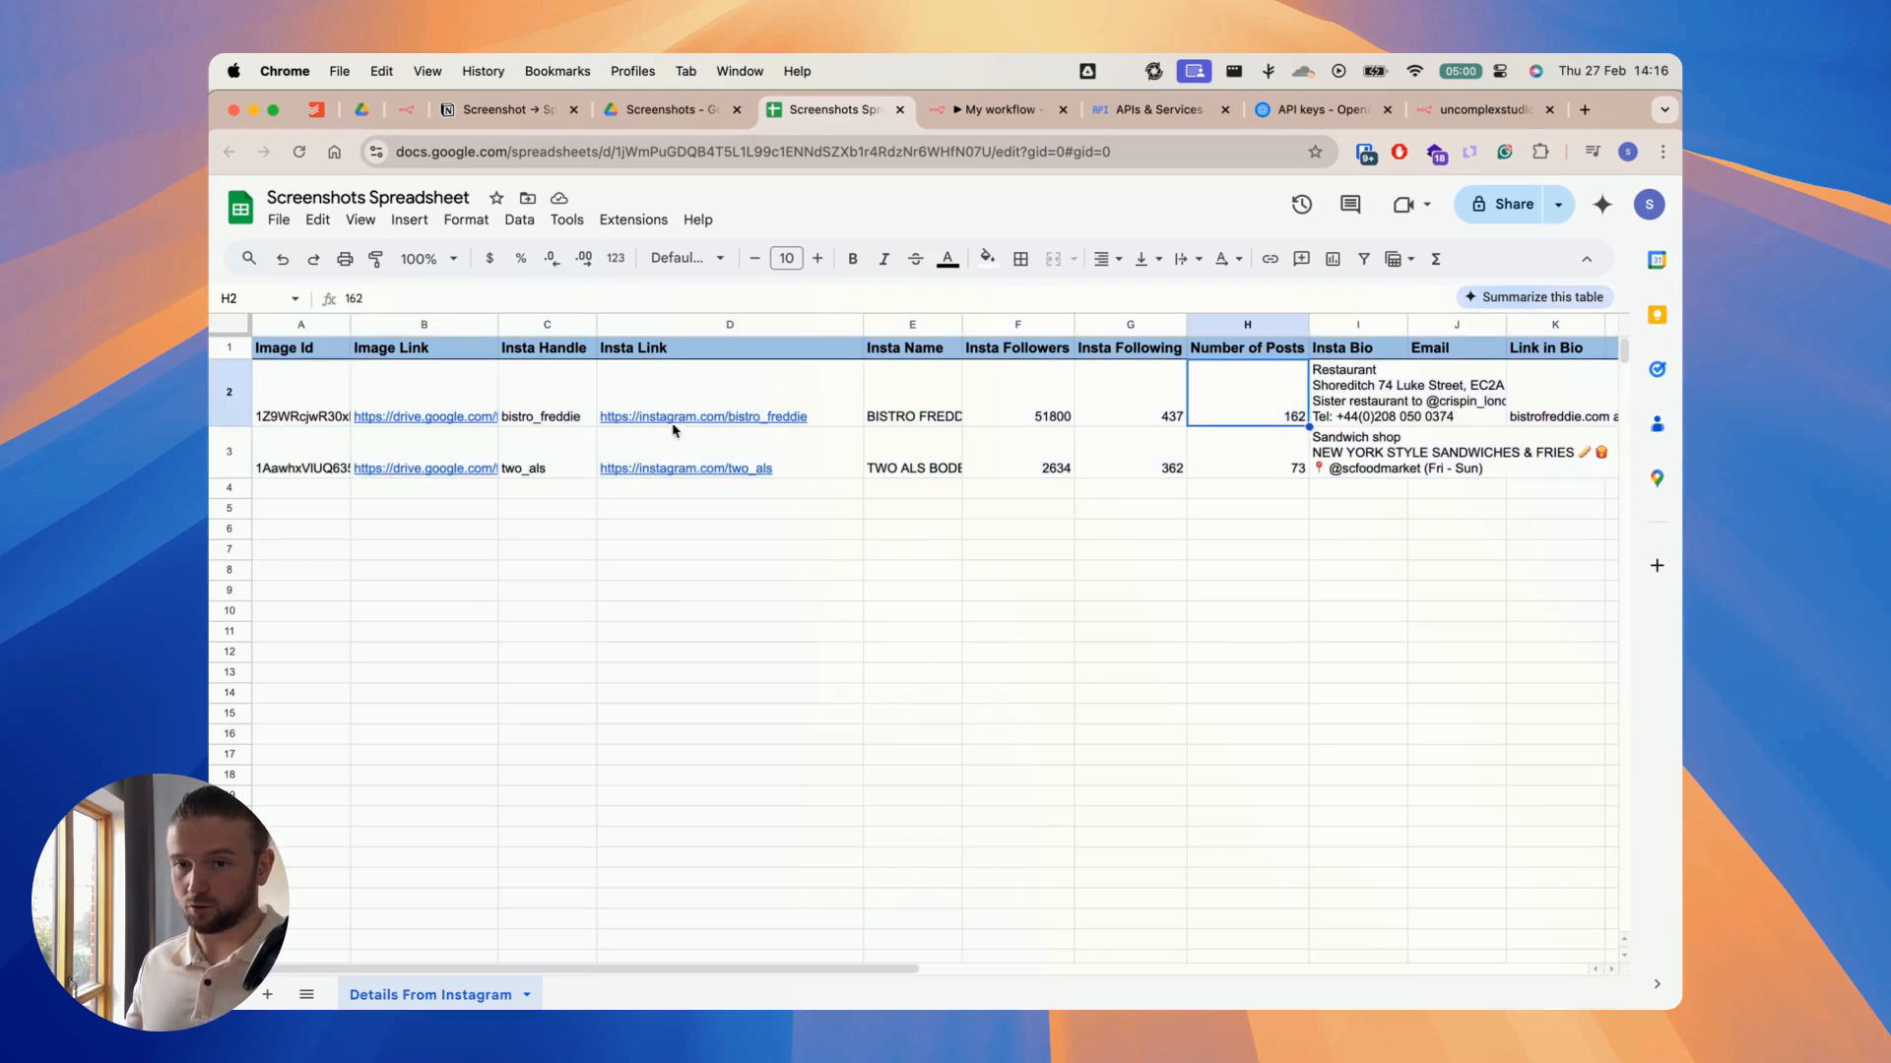
left_click(450, 418)
left_click(452, 449)
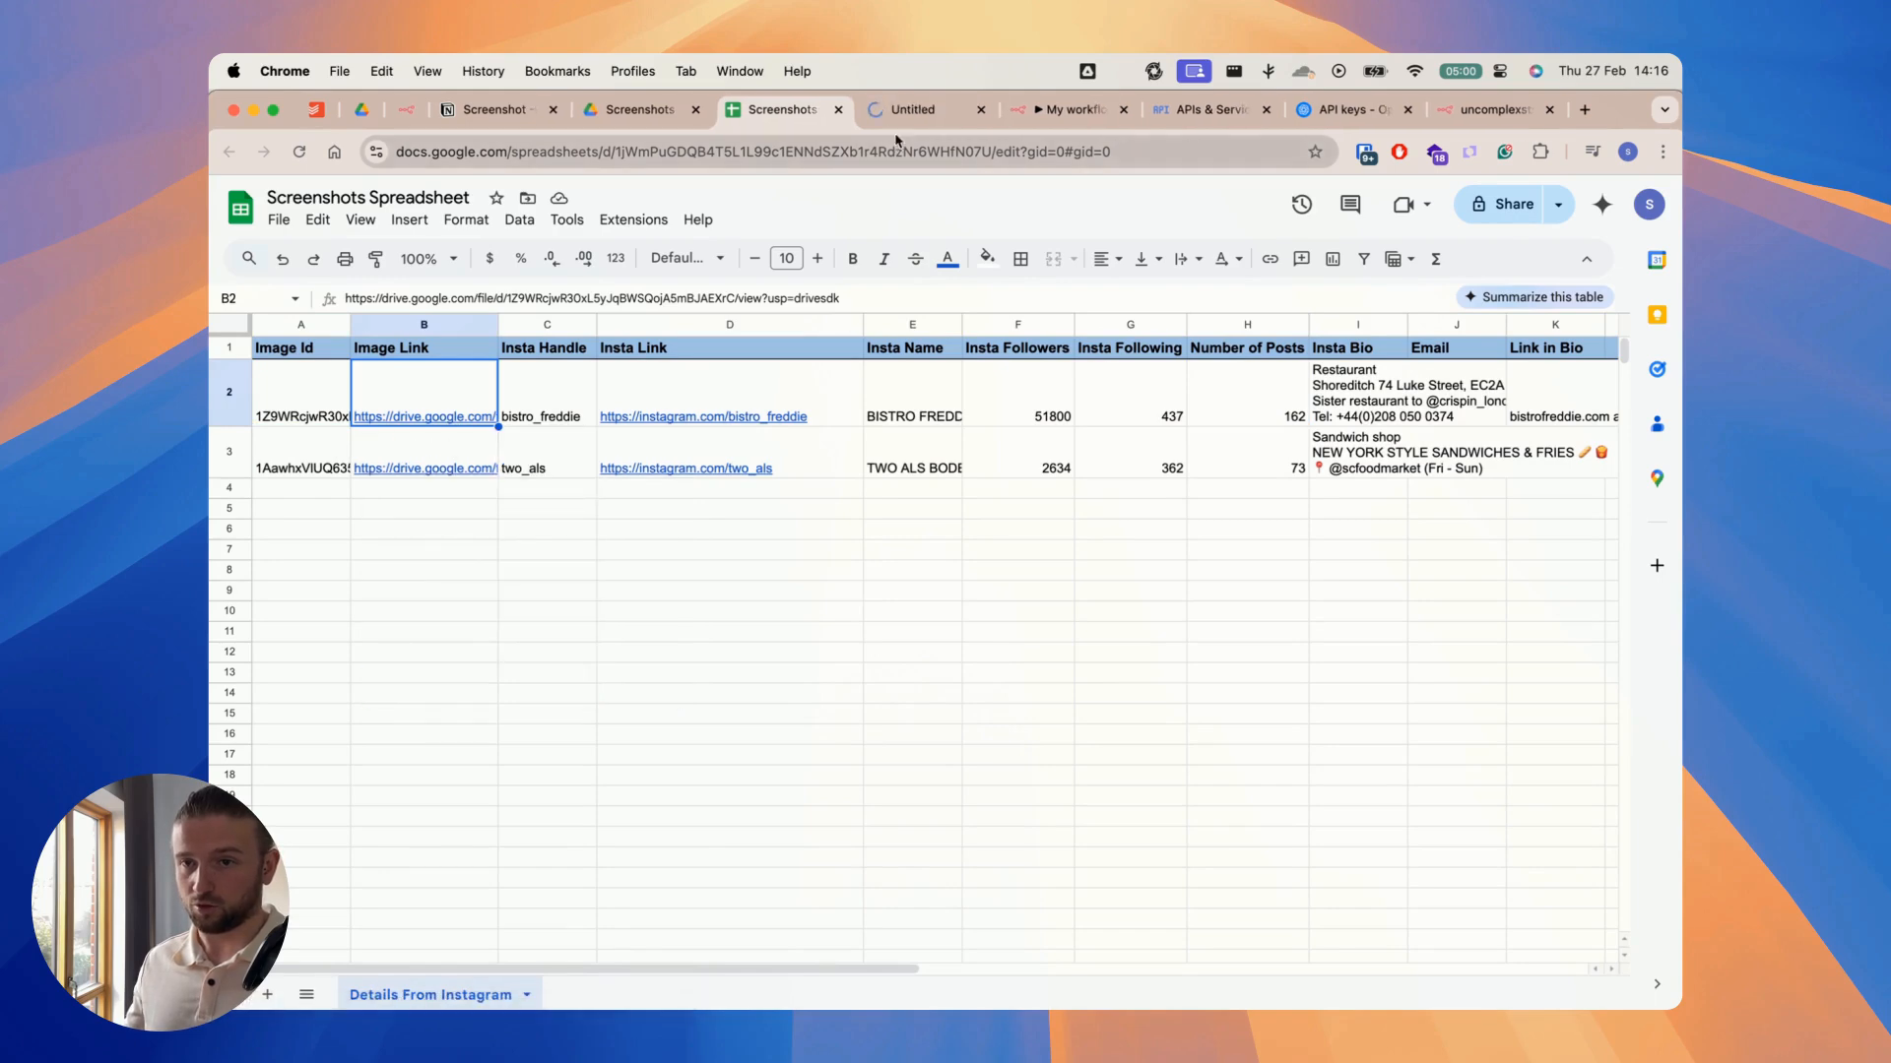
left_click(904, 109)
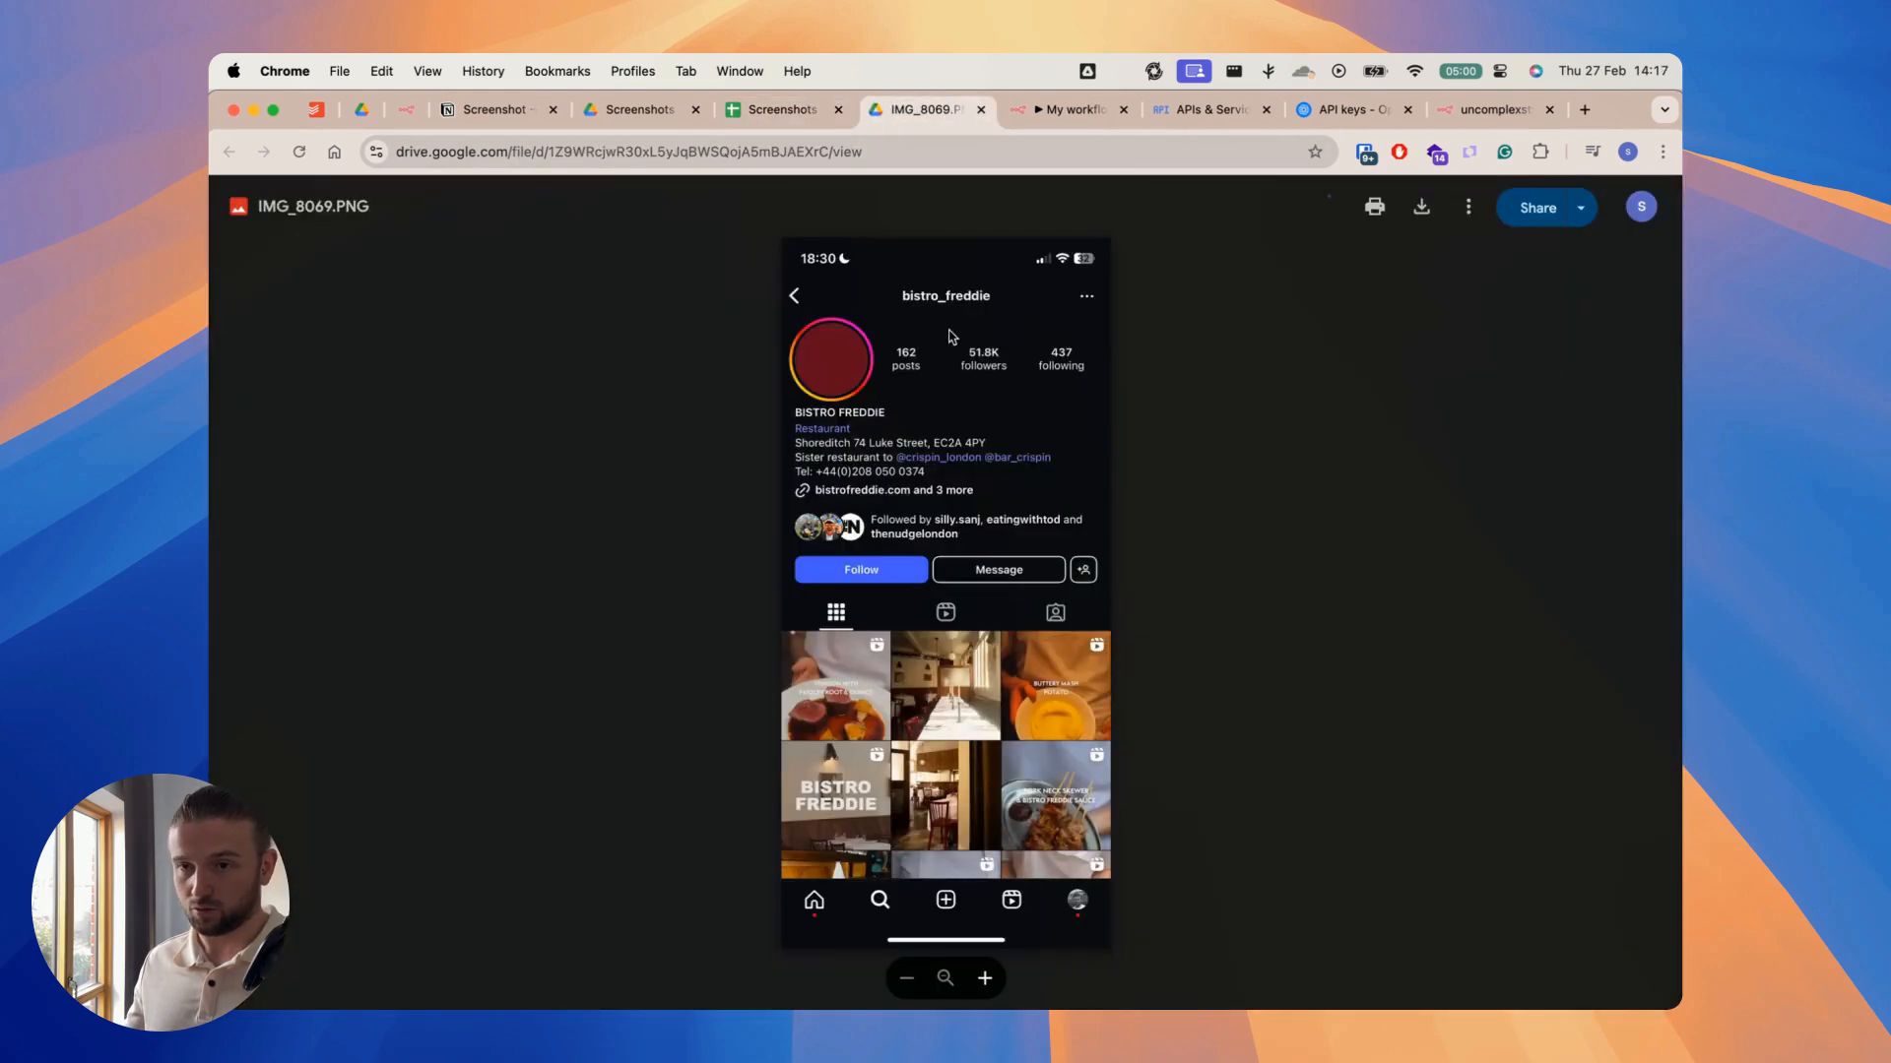
left_click(980, 110)
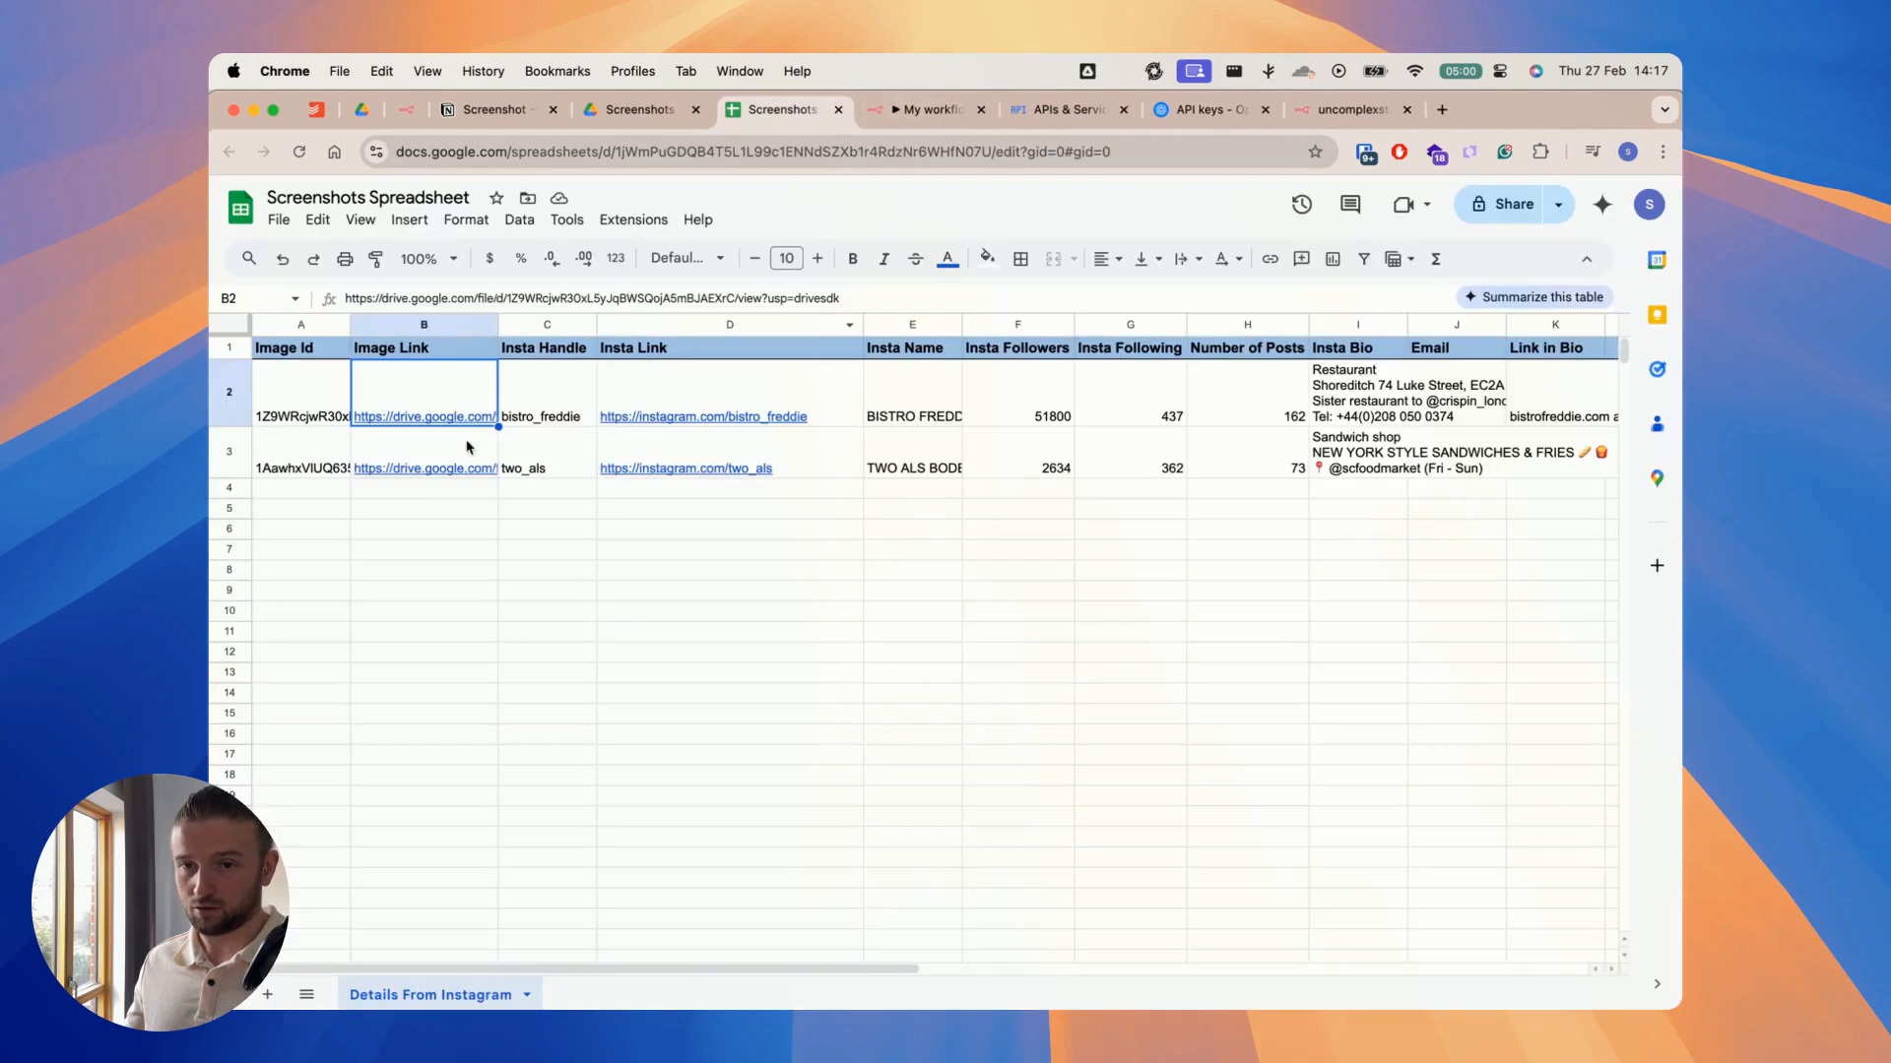
Step: Compare row 3's Number of Posts with its linked Drive screenshot, close the image, and return to the n8n workflow
left_click(433, 464)
left_click(440, 500)
left_click(943, 108)
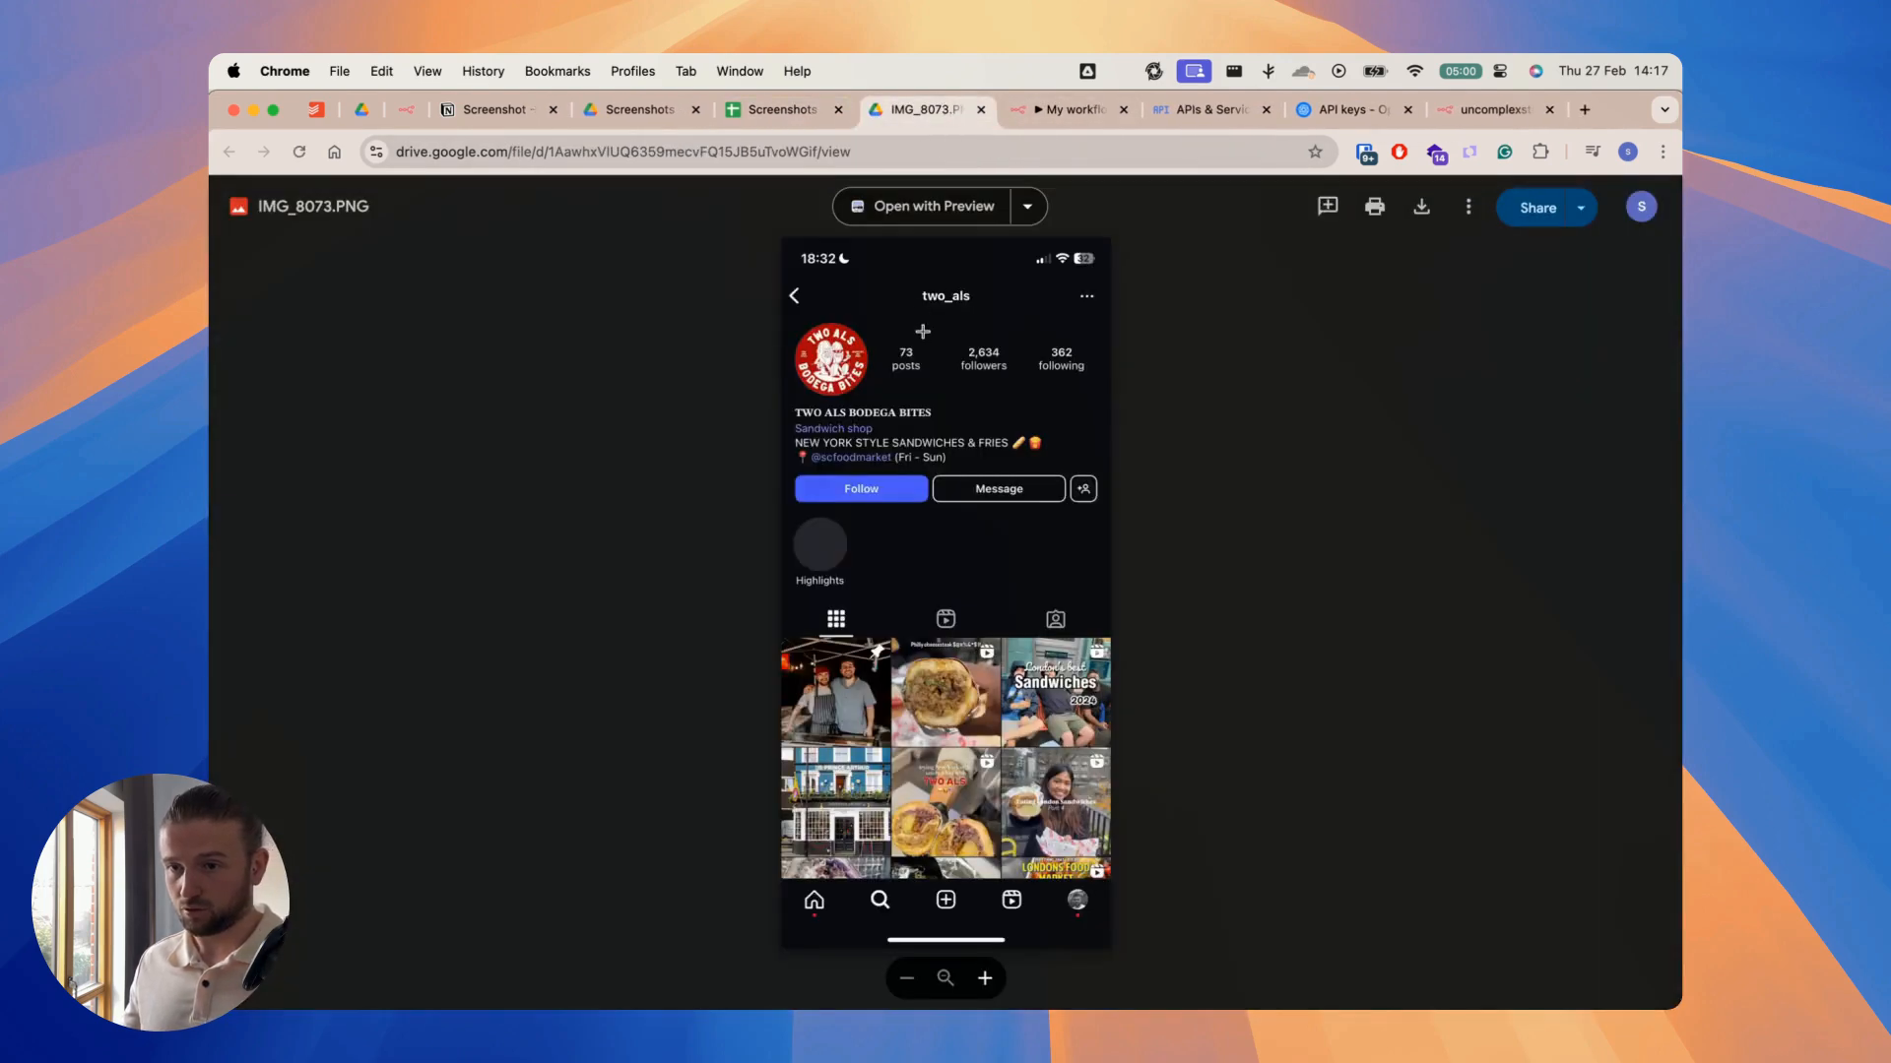
left_click(778, 109)
left_click(980, 109)
left_click(949, 116)
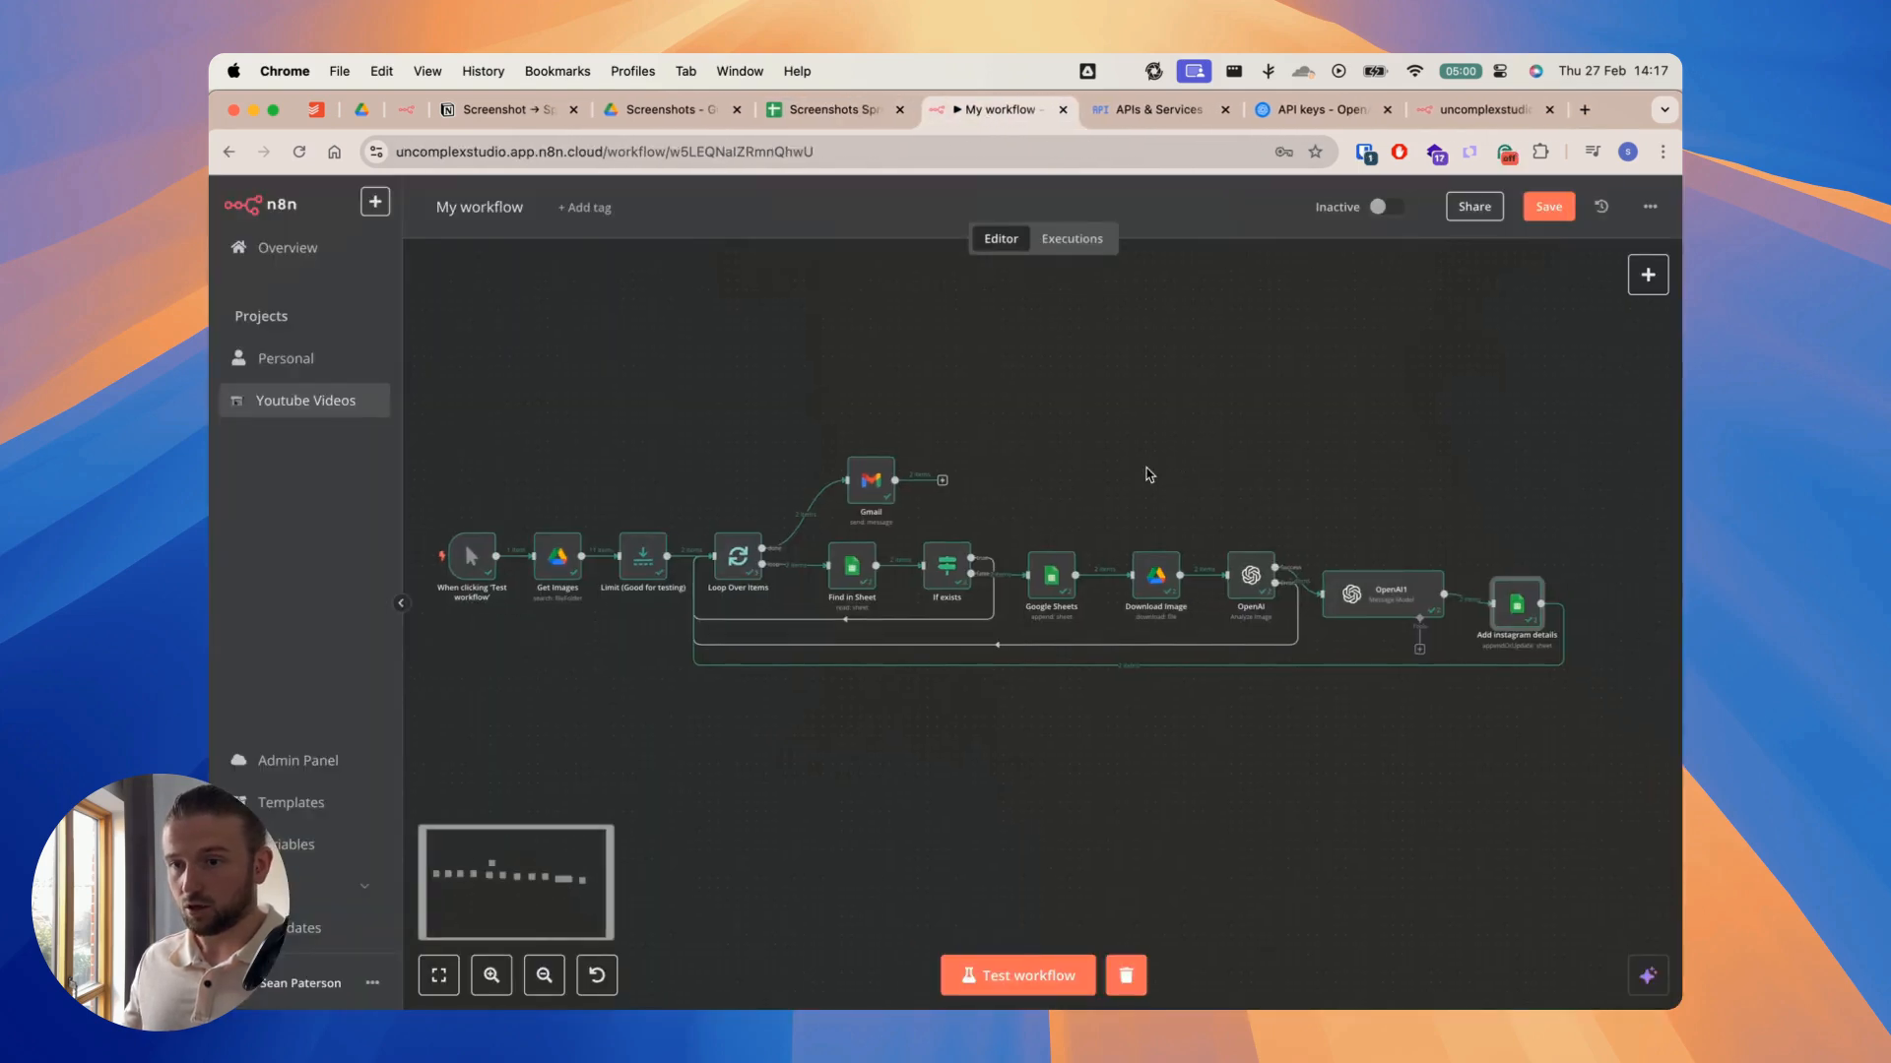